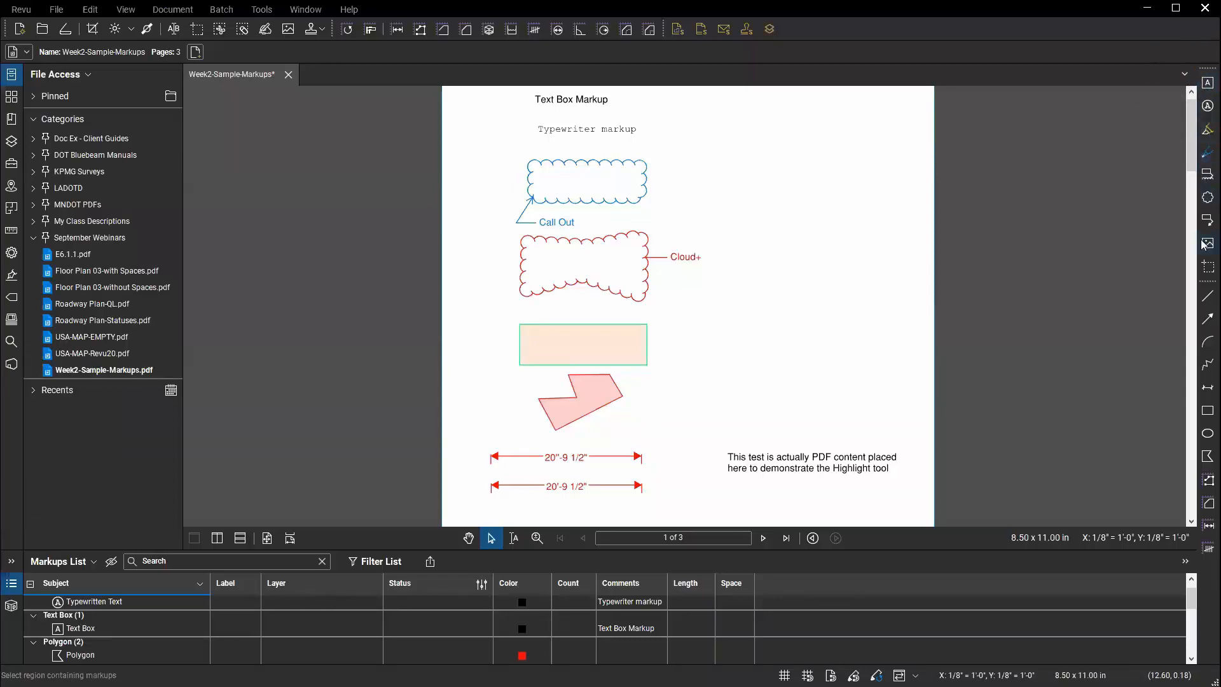
left_click(265, 12)
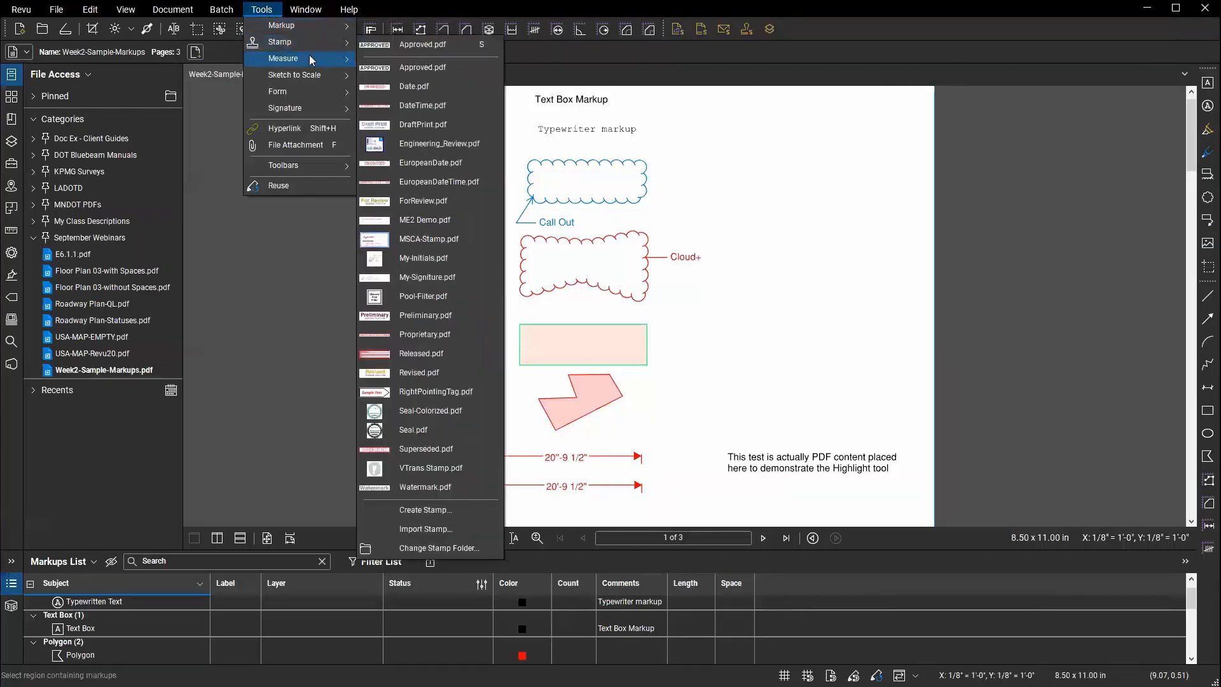
mouse_move(310, 57)
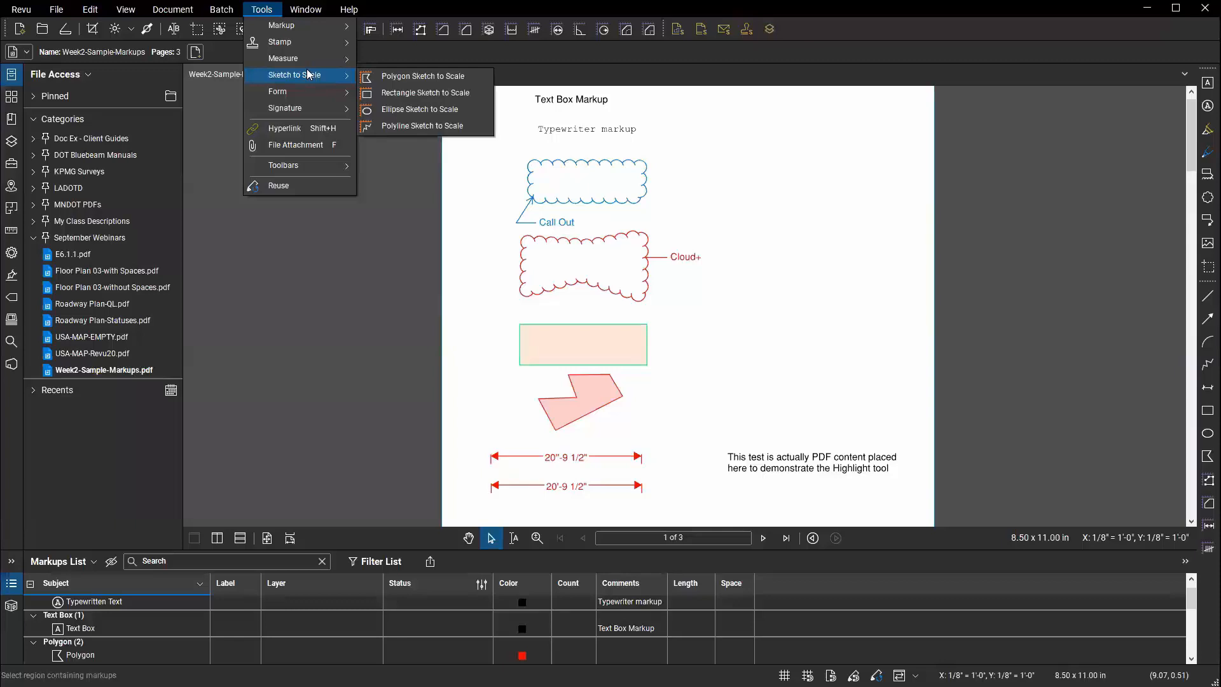
mouse_move(325, 24)
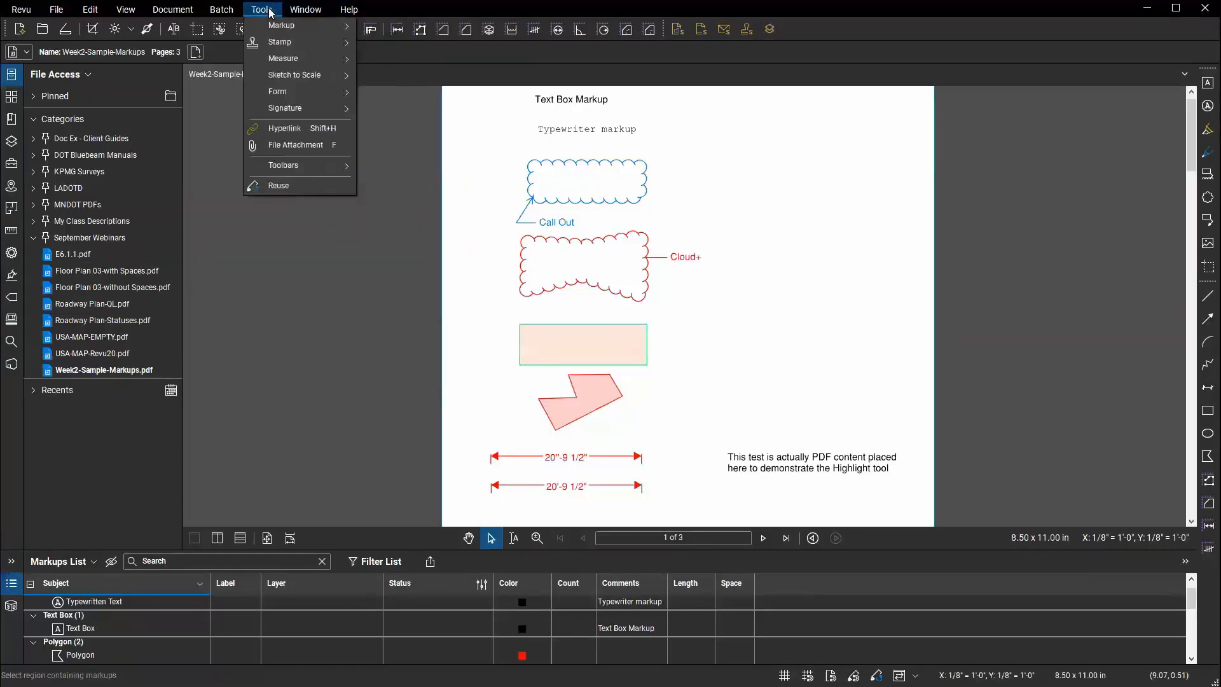
mouse_move(276, 28)
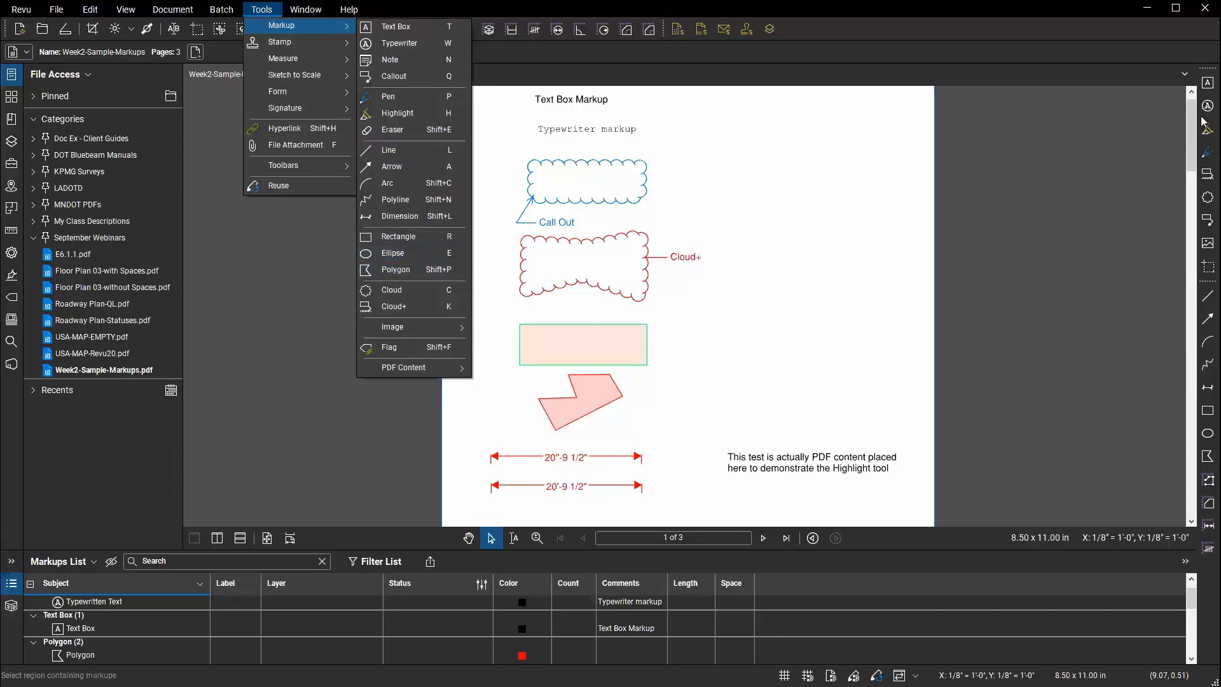
left_click(1078, 161)
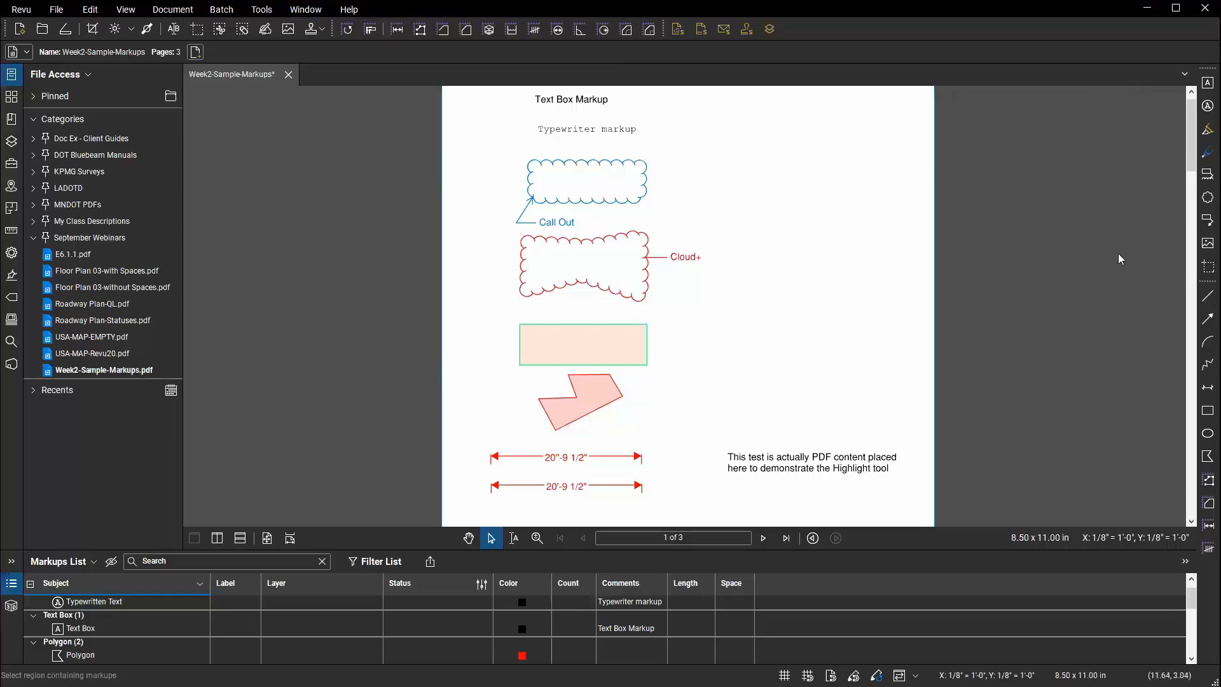
left_click(1206, 297)
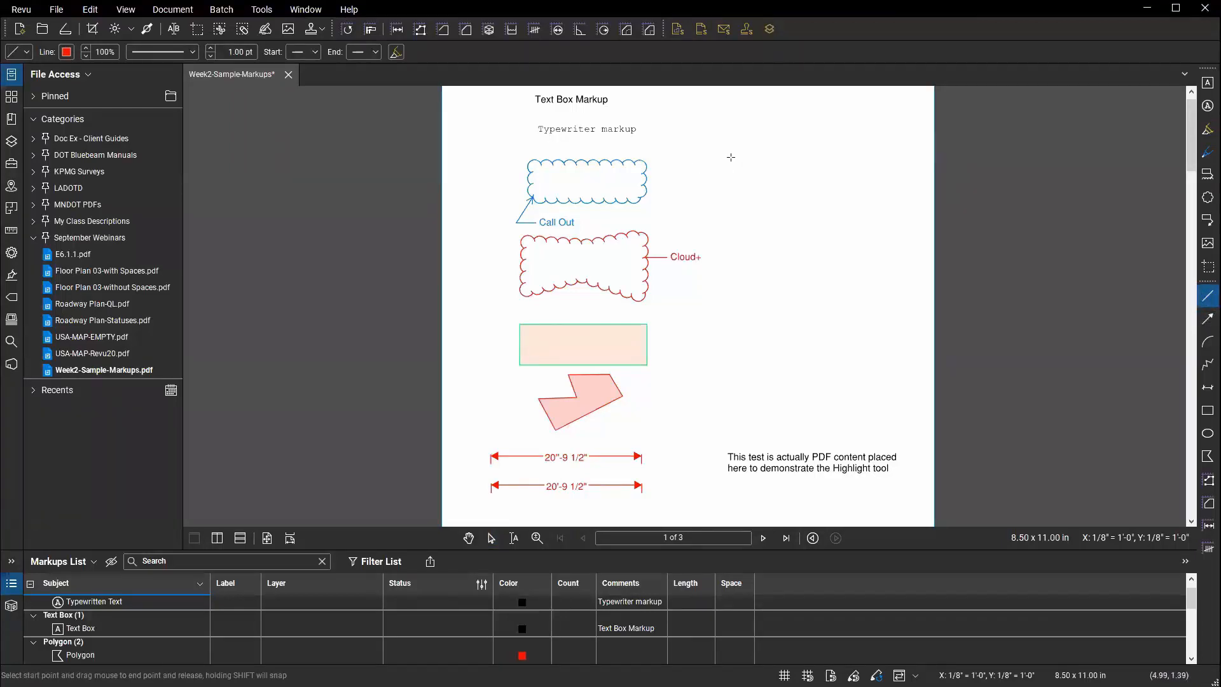
left_click_drag(730, 157, 760, 179)
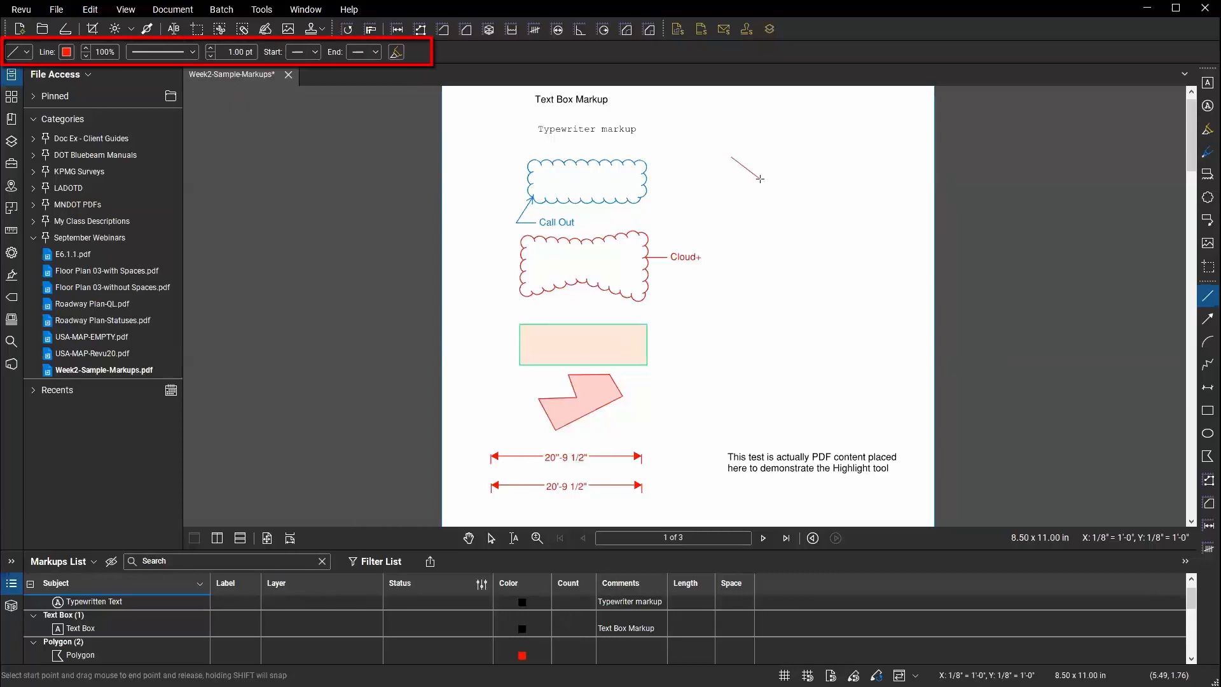
left_click_drag(761, 179, 117, 53)
key("ctrl")
key("ctrl")
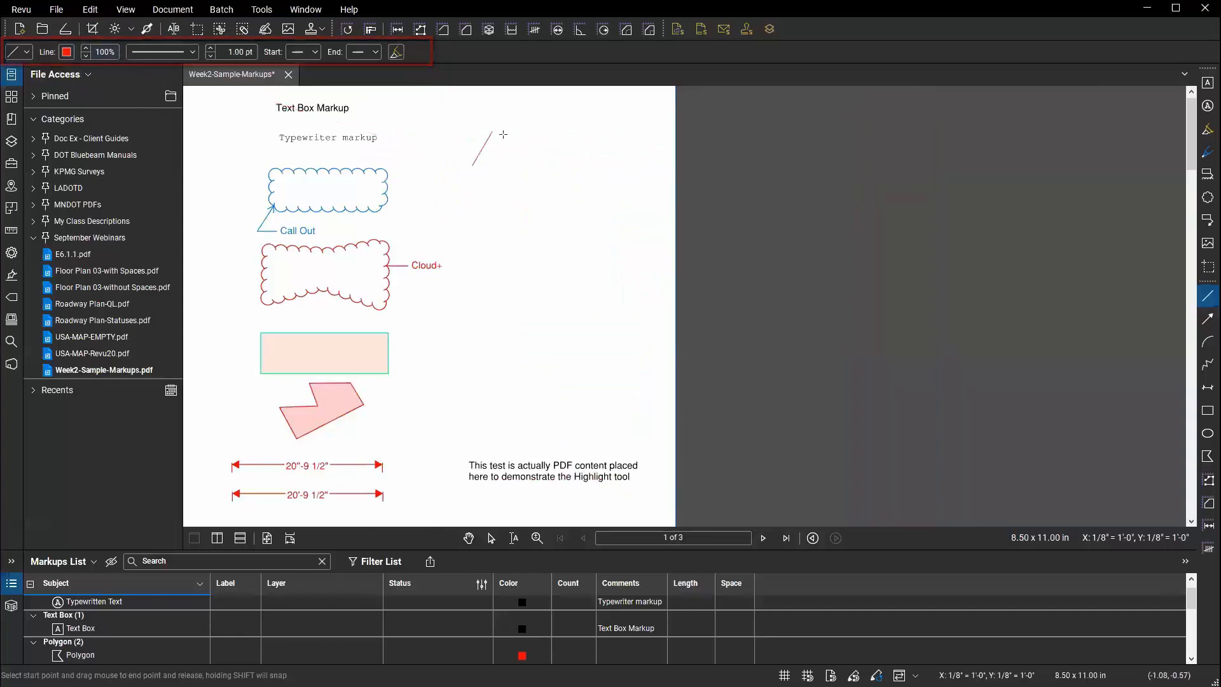
key("Escape")
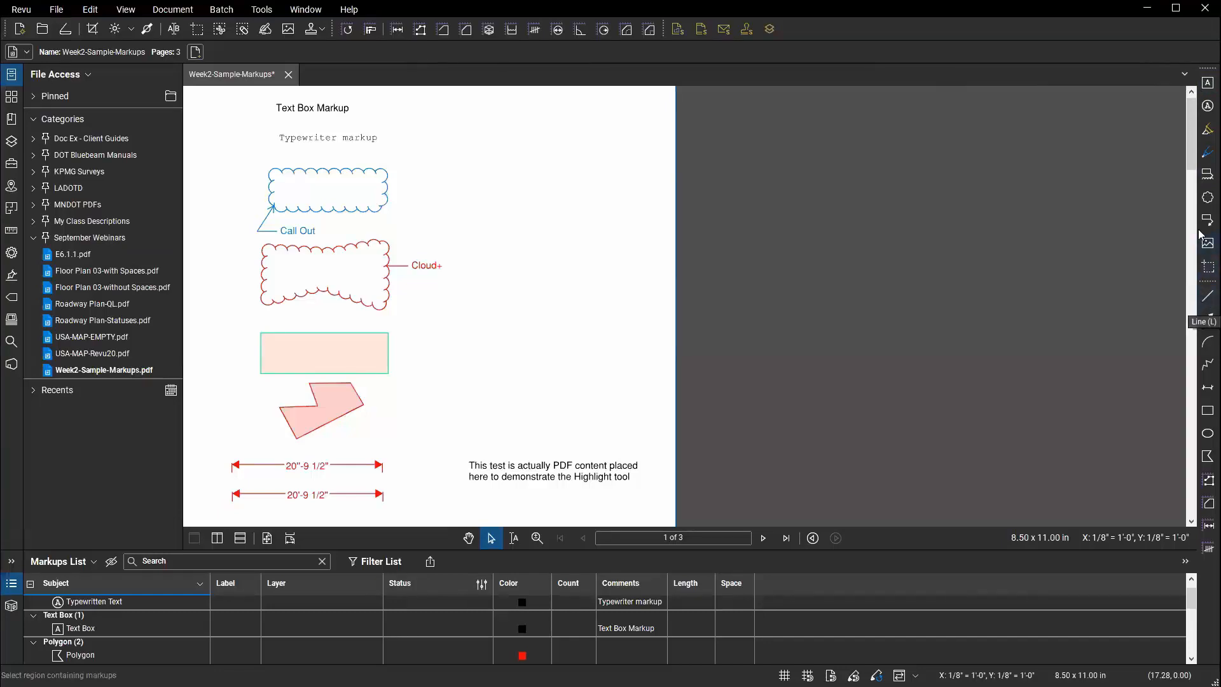
Examine the property settings of the Cloud, Highlight, Callout, Cloud+ and Line tools, including the line styles and start caps.
left_click(1204, 201)
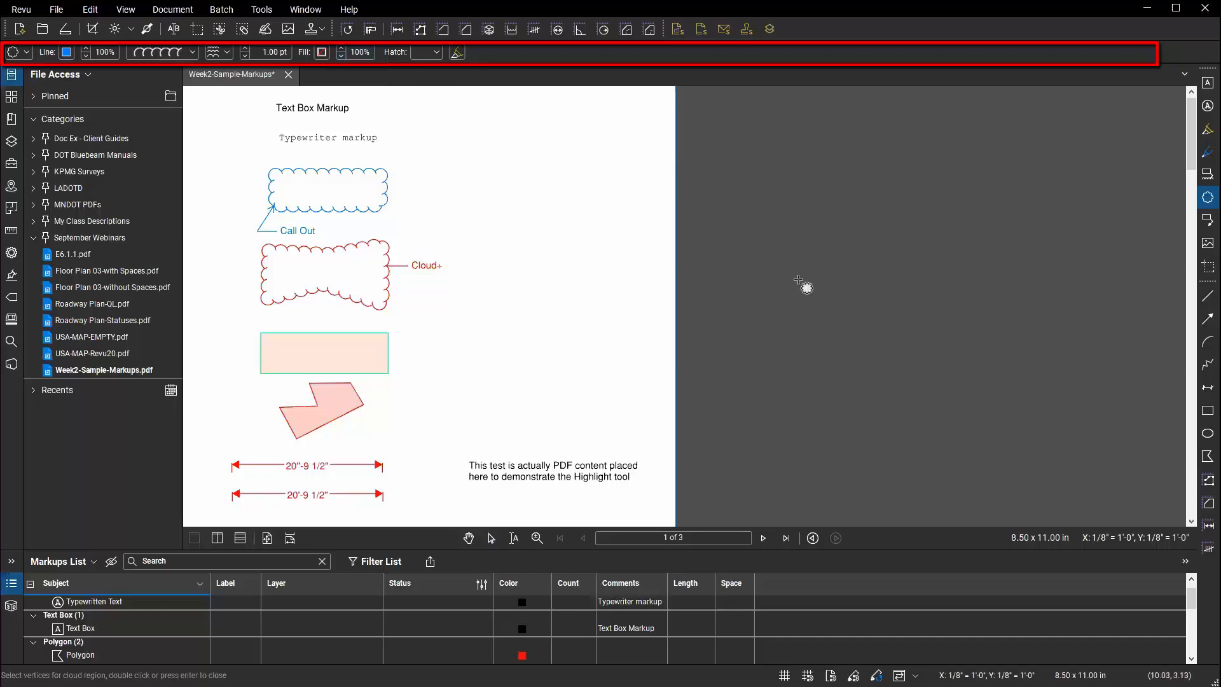
left_click(1205, 132)
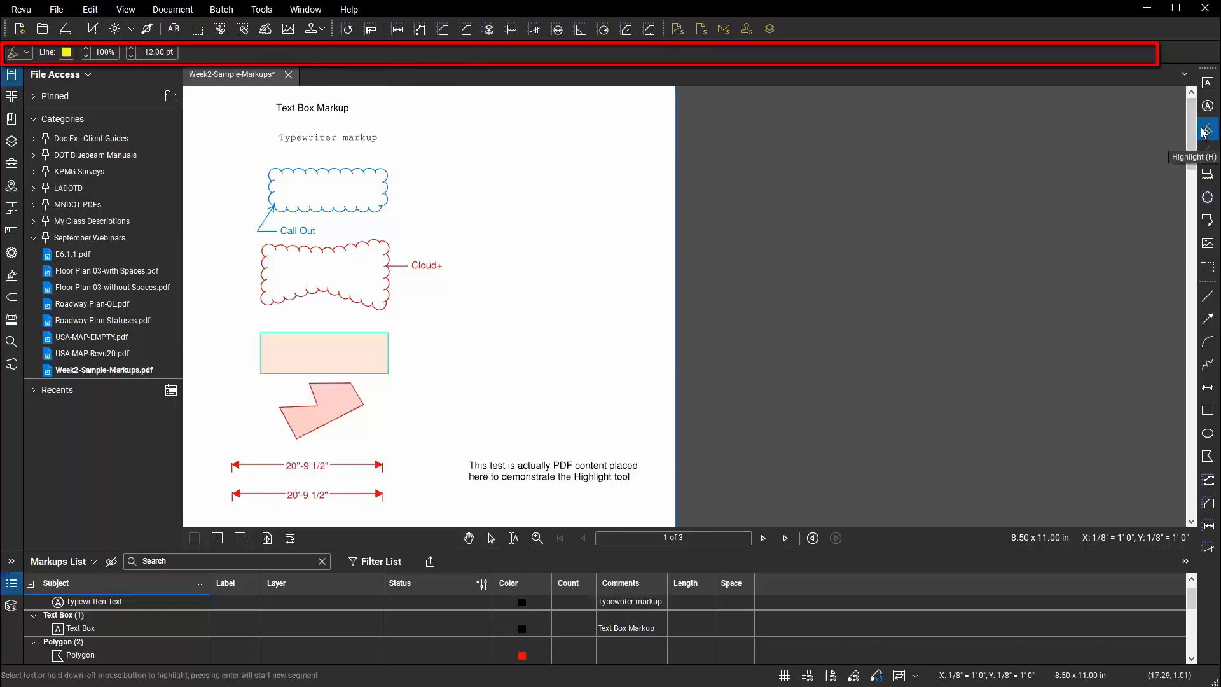
left_click(1206, 222)
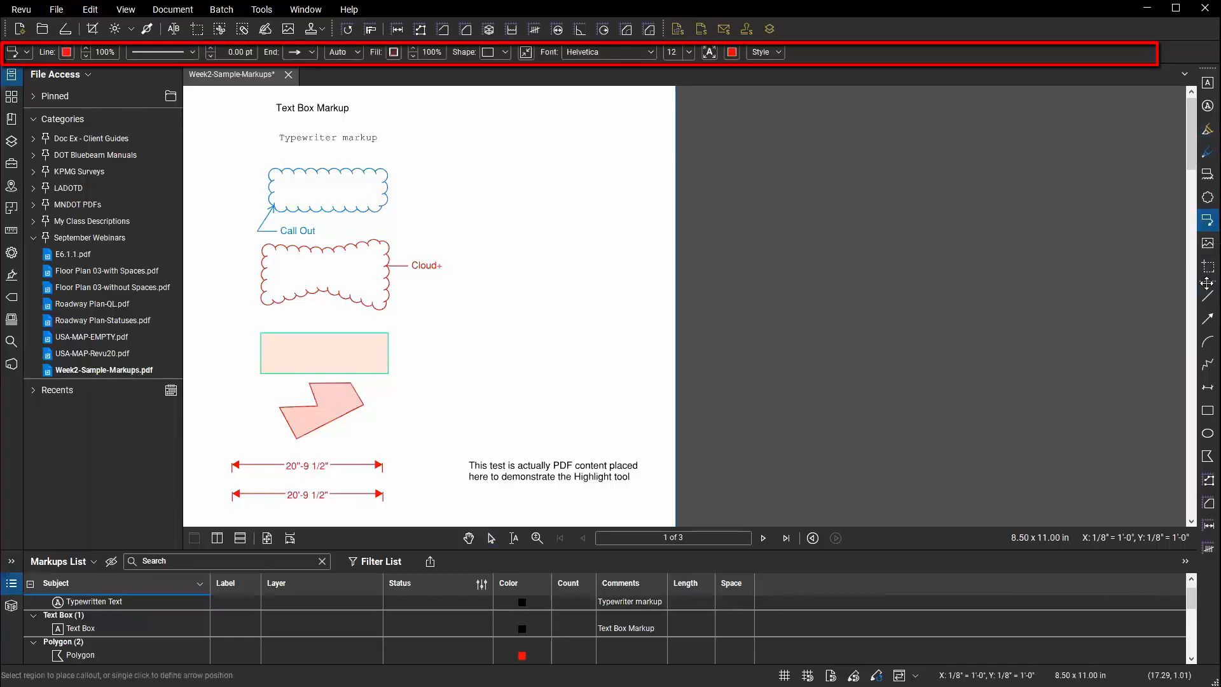
left_click(1206, 175)
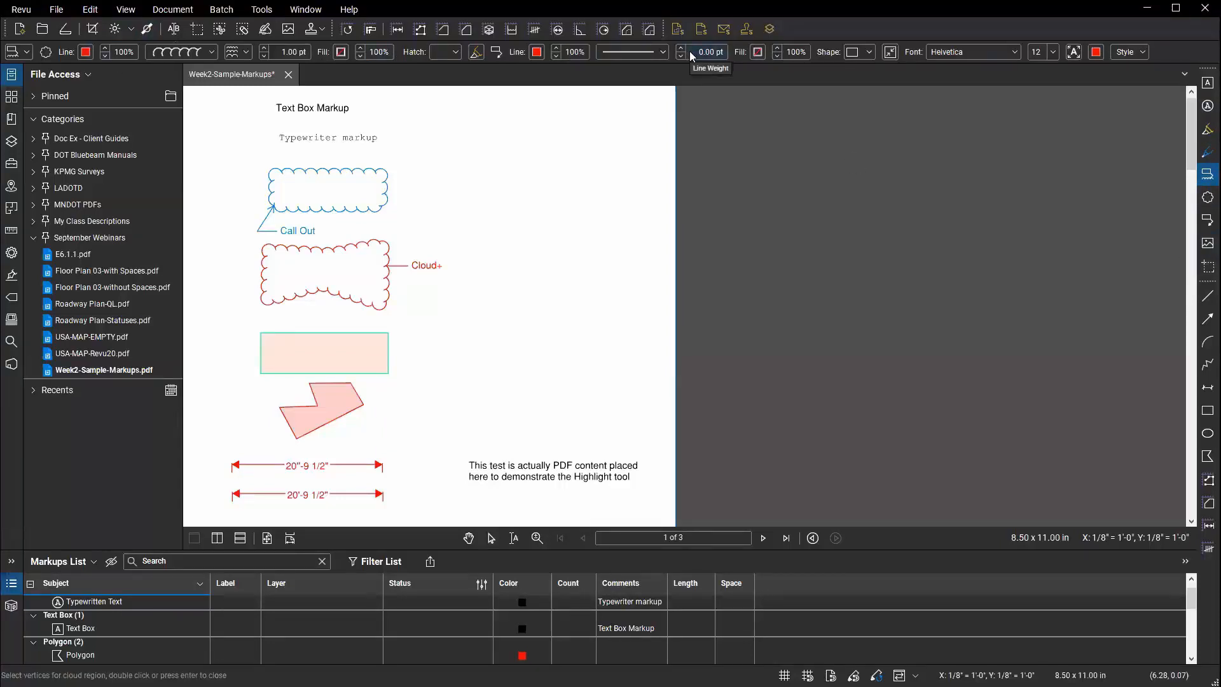
left_click(1204, 299)
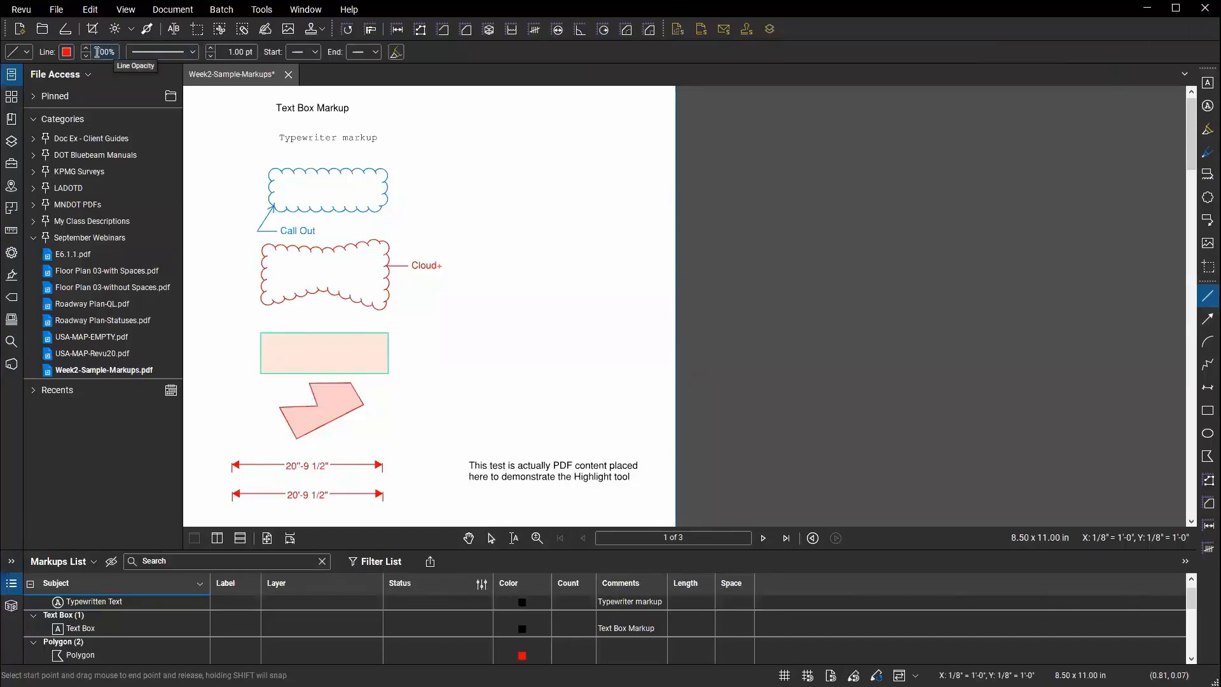
left_click(173, 51)
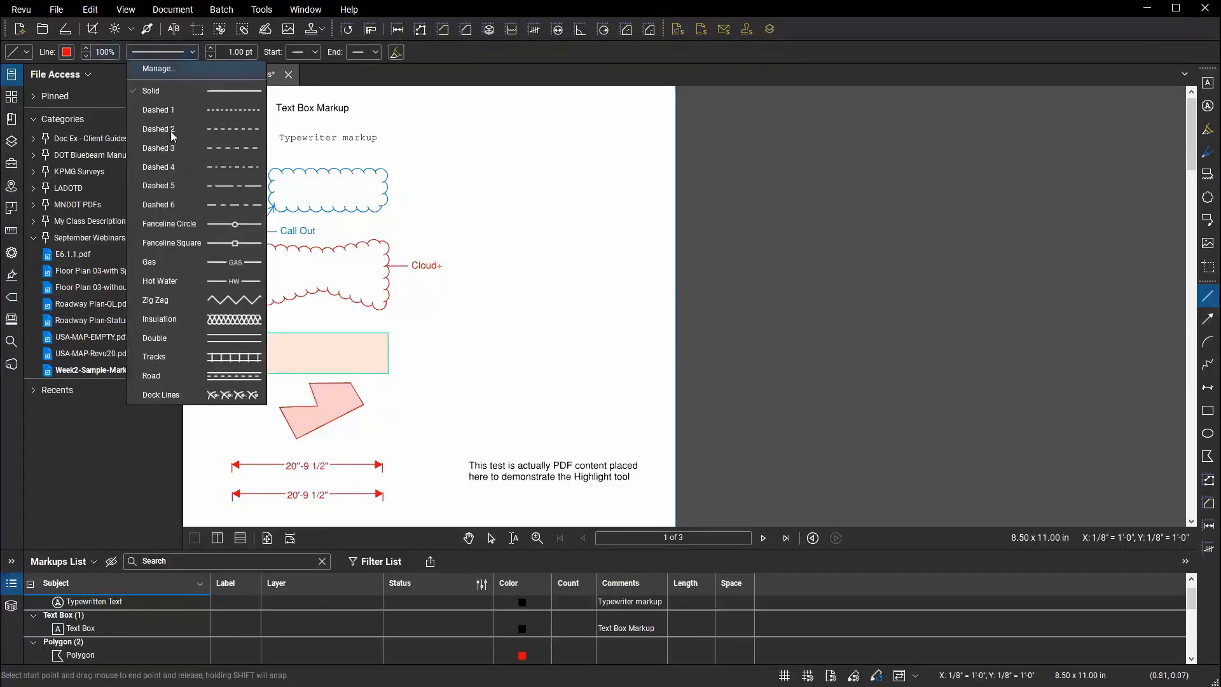
left_click(164, 53)
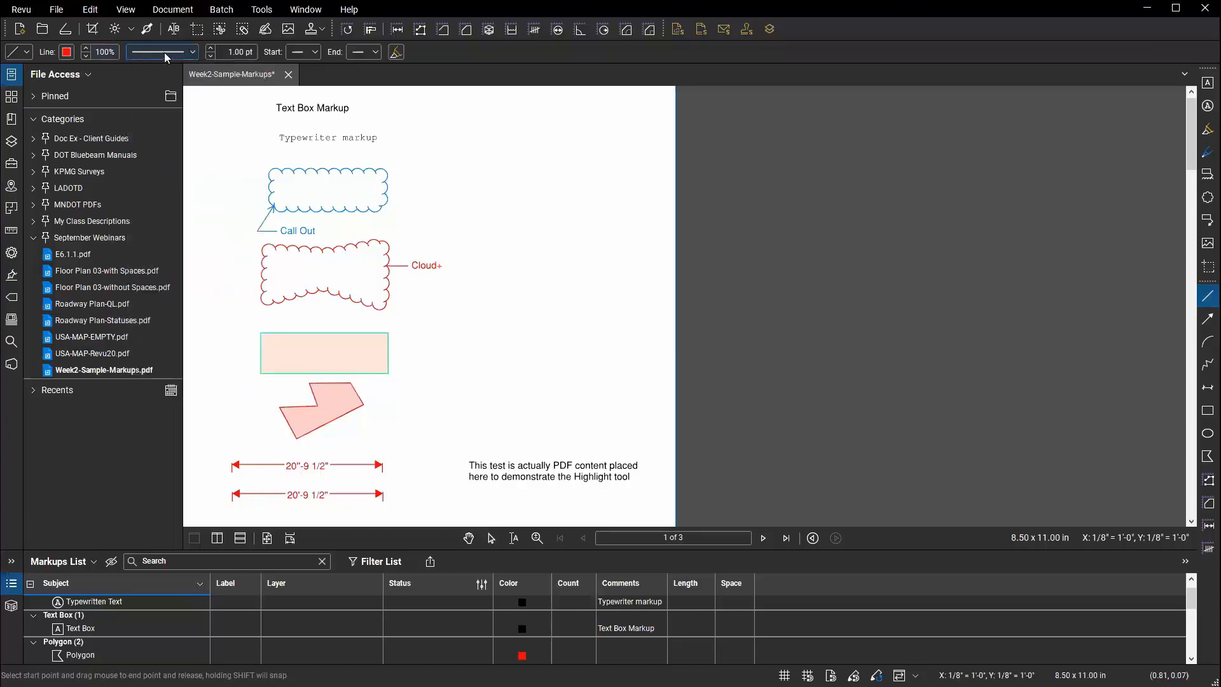
left_click(318, 52)
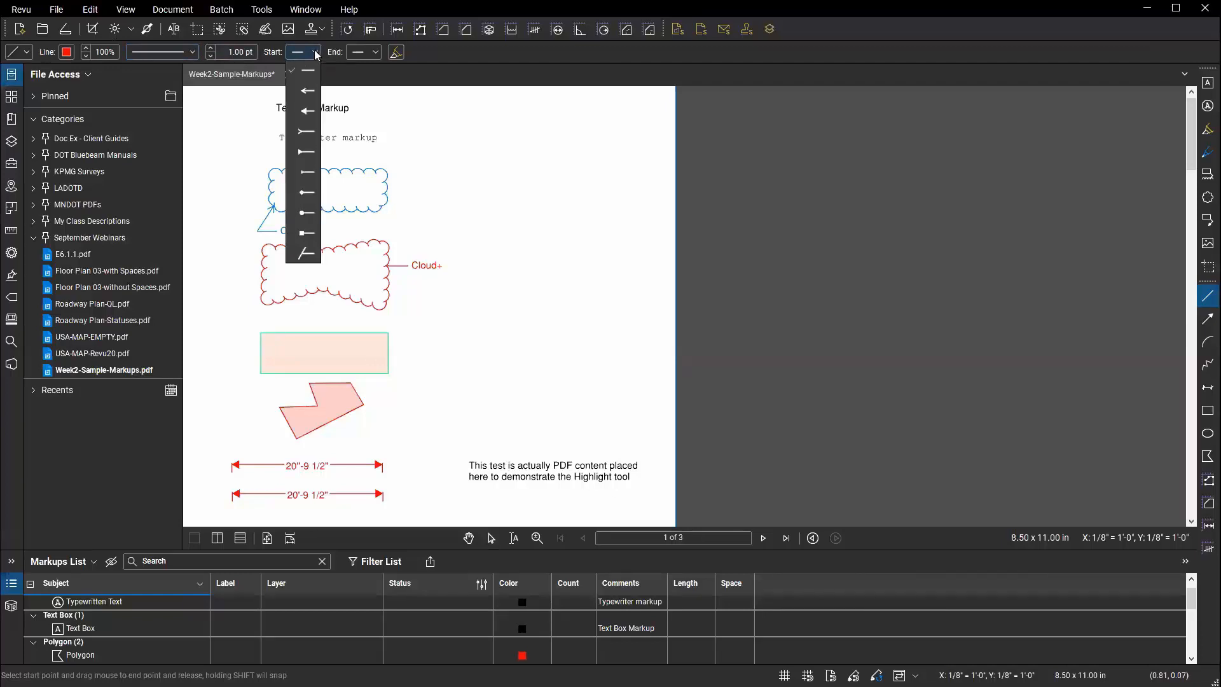
left_click(316, 53)
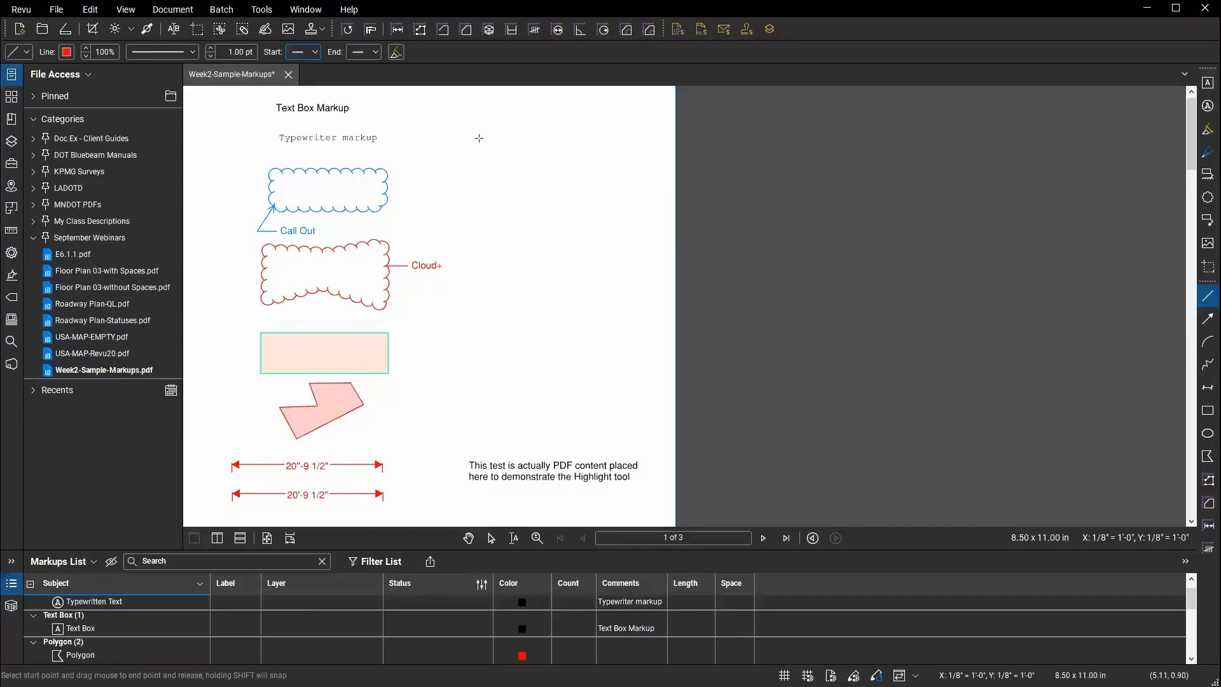
mouse_move(479, 129)
left_mouse_down()
mouse_move(561, 138)
mouse_move(540, 221)
left_mouse_up()
key("Escape")
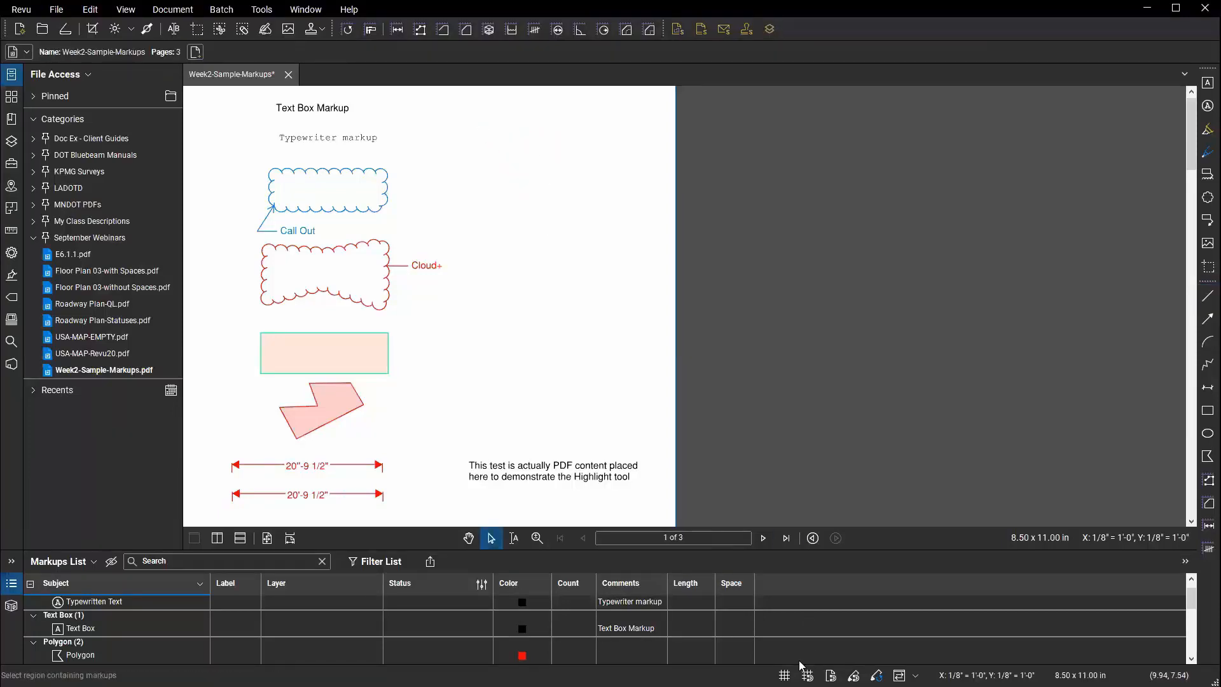
Try out the grid display and snapping to the grid, and switch both off again.
left_click(785, 676)
left_click(808, 675)
left_click(808, 675)
left_click(785, 675)
Draw a horizontal red 1.00 pt line in the blank area beside the blue callout cloud.
left_click(1206, 297)
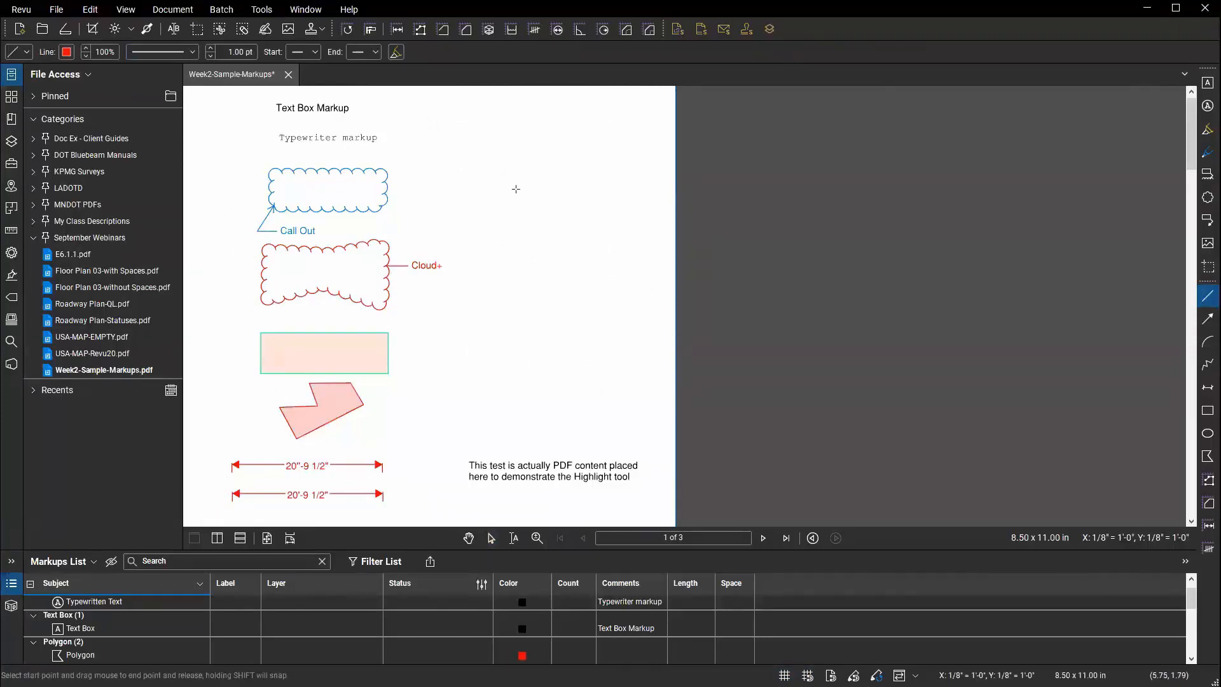
left_click_drag(471, 163, 573, 164)
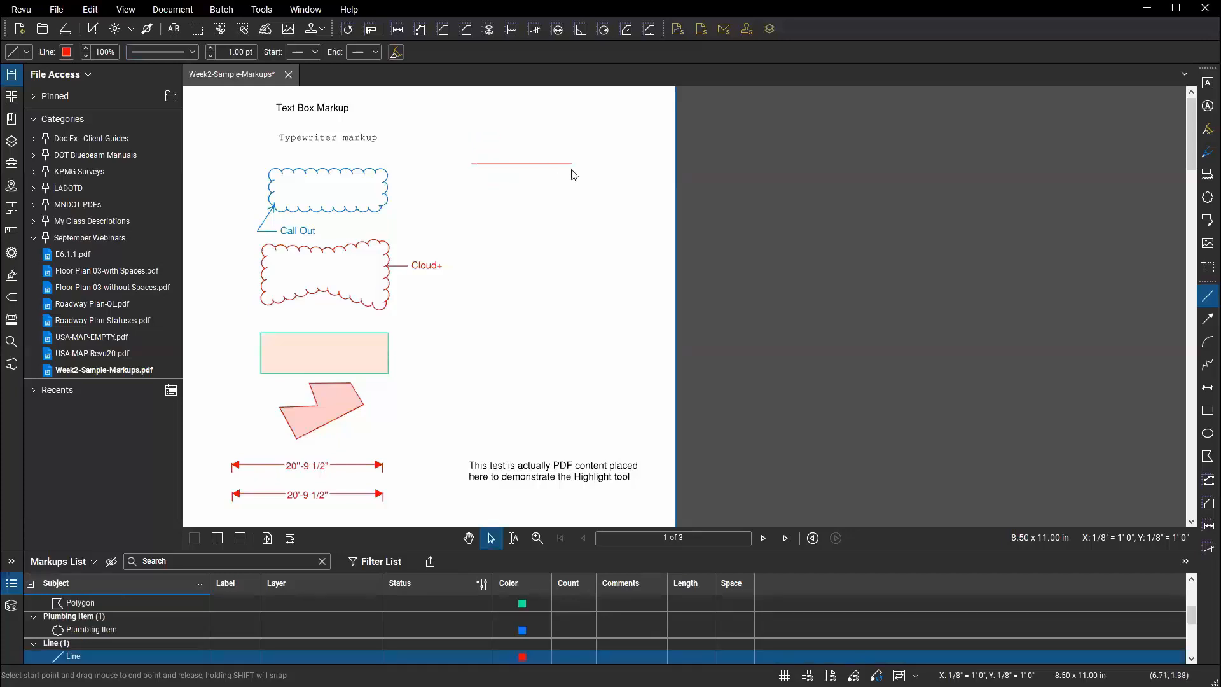
left_click(578, 221)
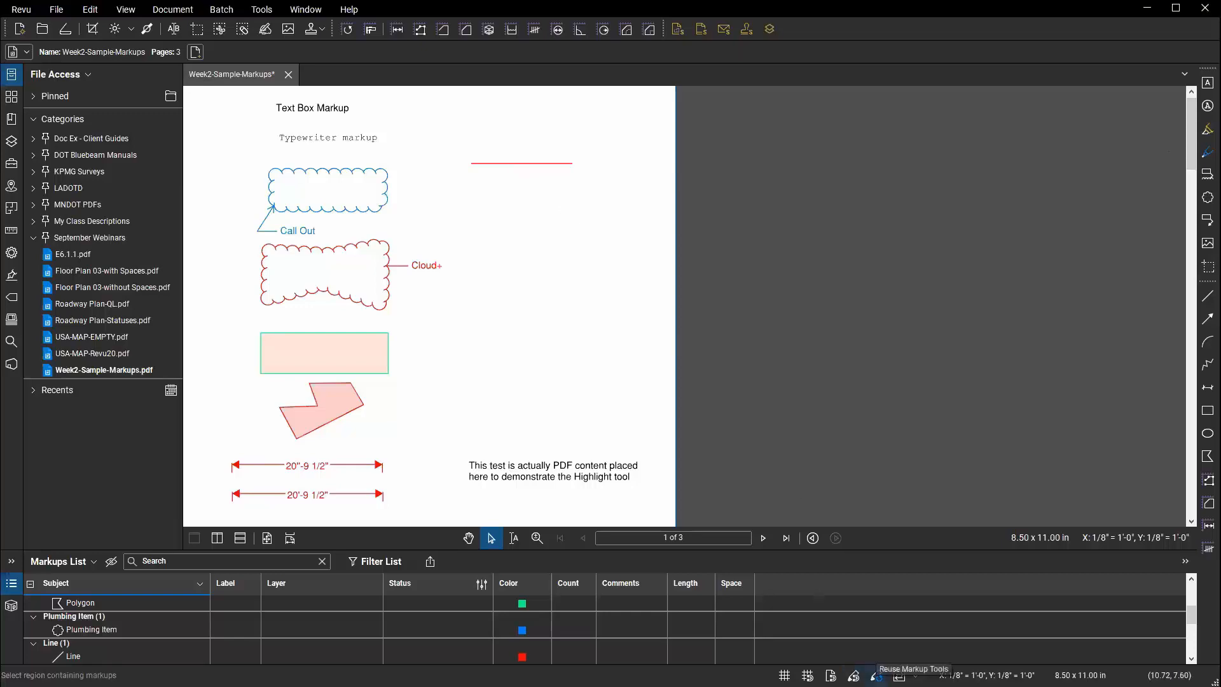
Enable reuse of markup tools and draw two more horizontal red lines below the first line.
left_click(877, 675)
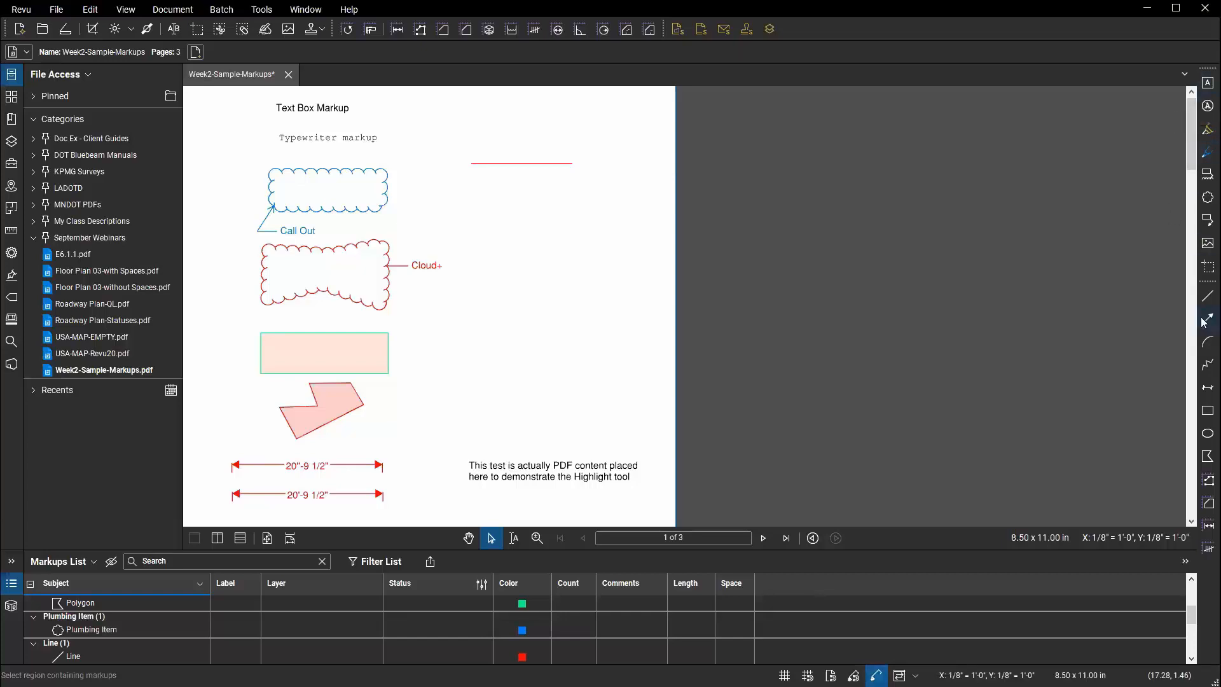
left_click(1208, 296)
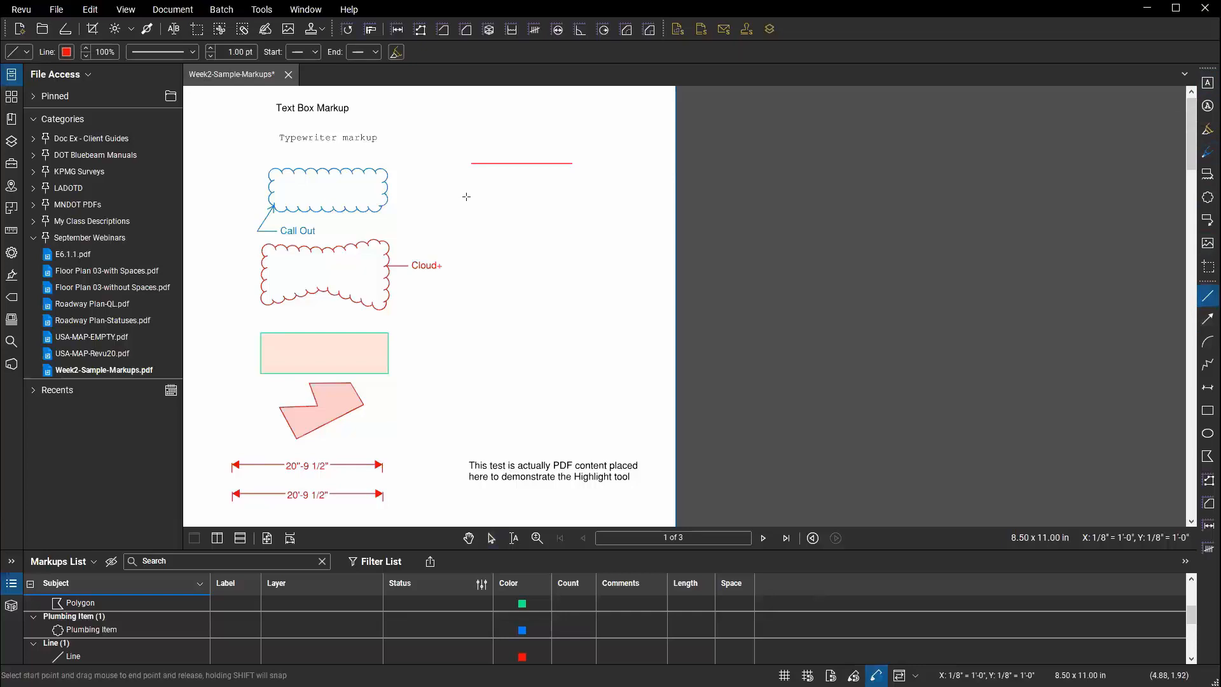
left_click_drag(467, 196, 585, 197)
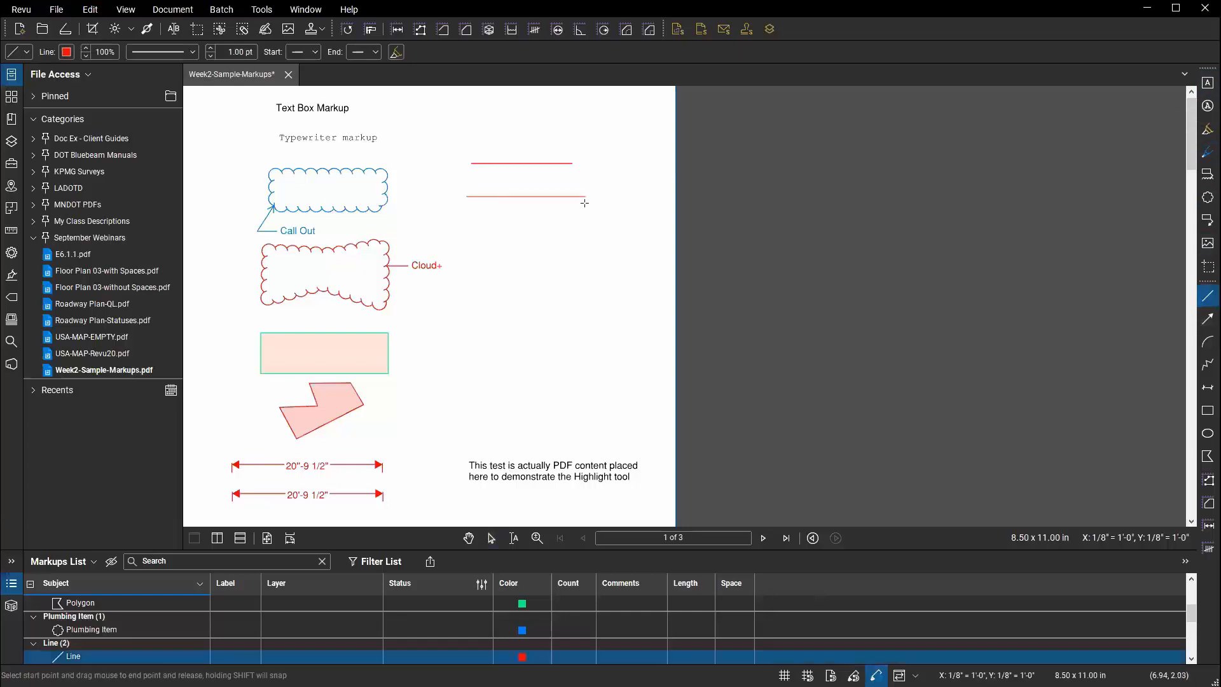
left_click_drag(510, 223, 607, 224)
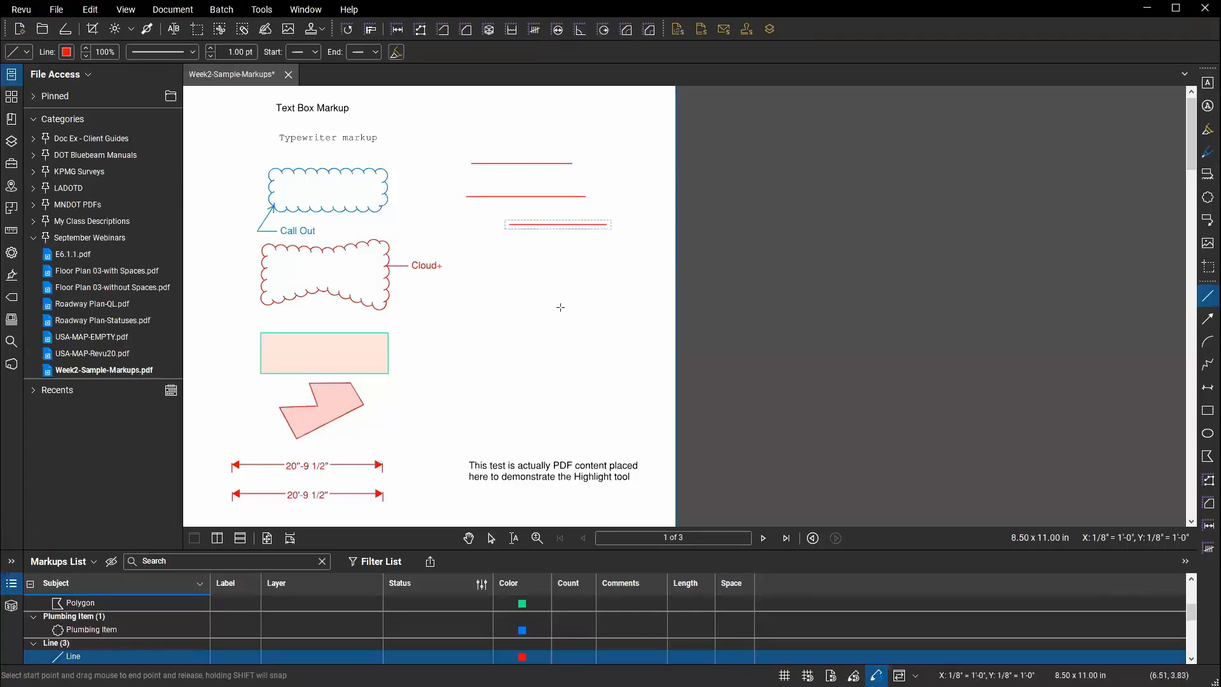
key("Escape")
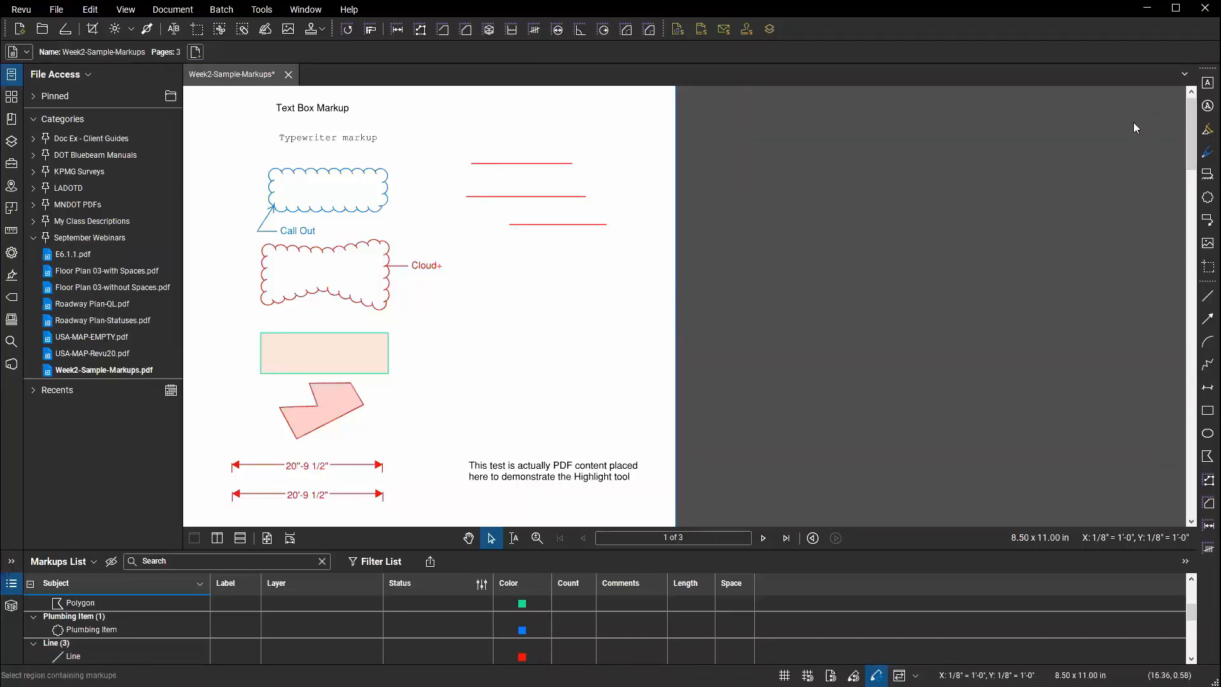
Draw a rectangular blue cloud below the three lines and an irregular seven-vertex cloud beneath it.
left_click(1205, 198)
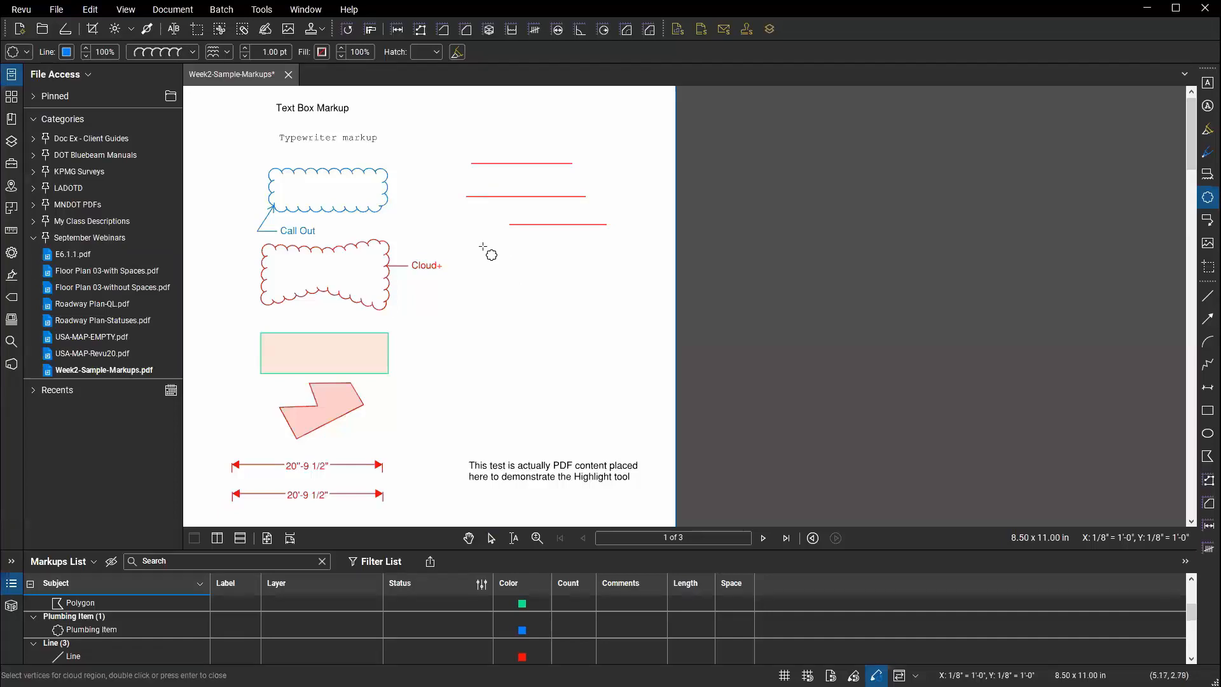
left_click_drag(483, 247, 638, 308)
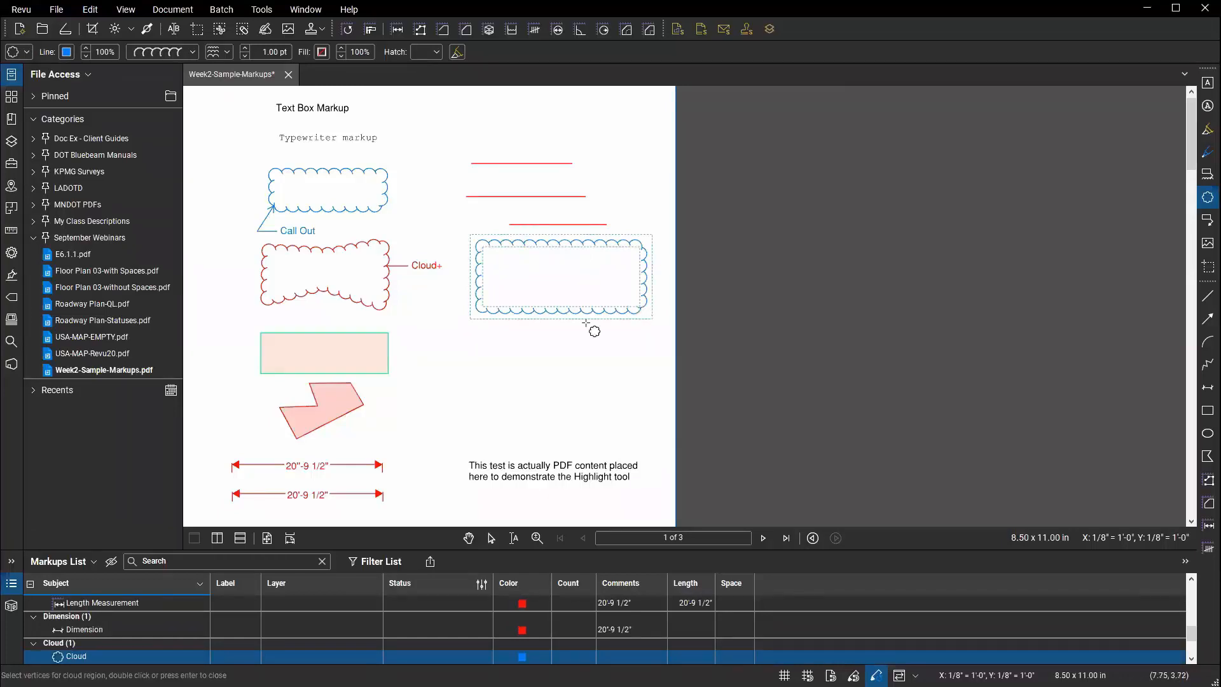
left_click(451, 377)
left_click(513, 336)
left_click(525, 385)
left_click(617, 343)
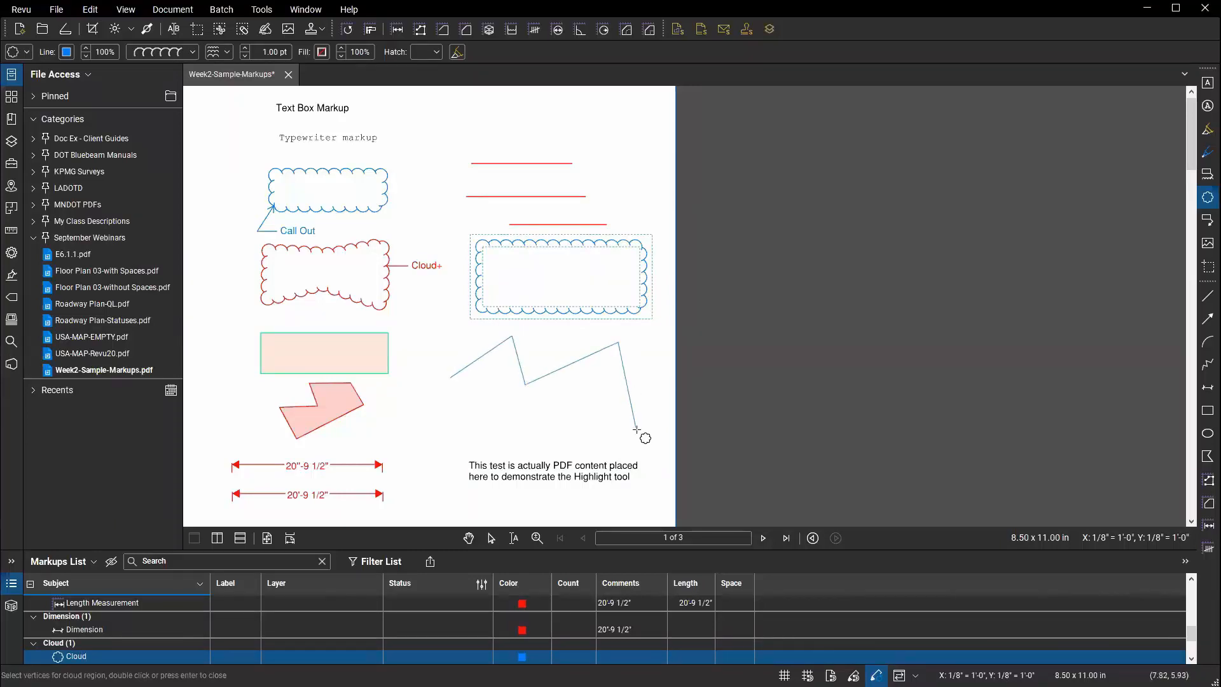
left_click(636, 431)
left_click(472, 445)
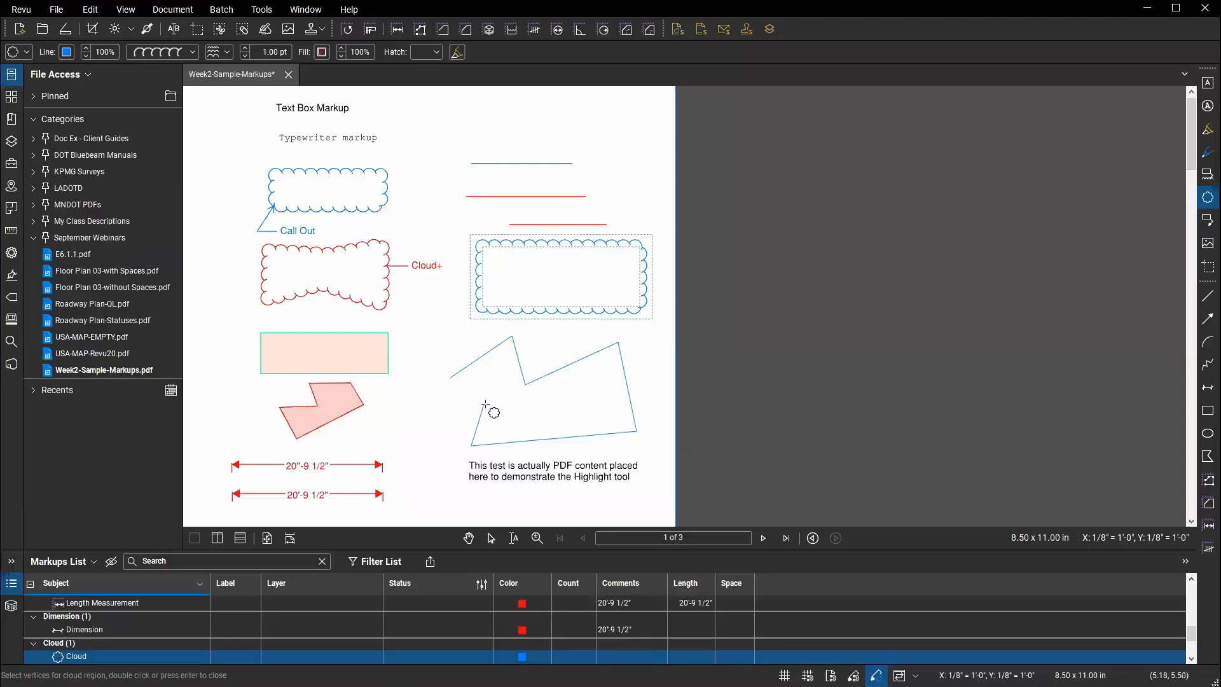
double_click(486, 405)
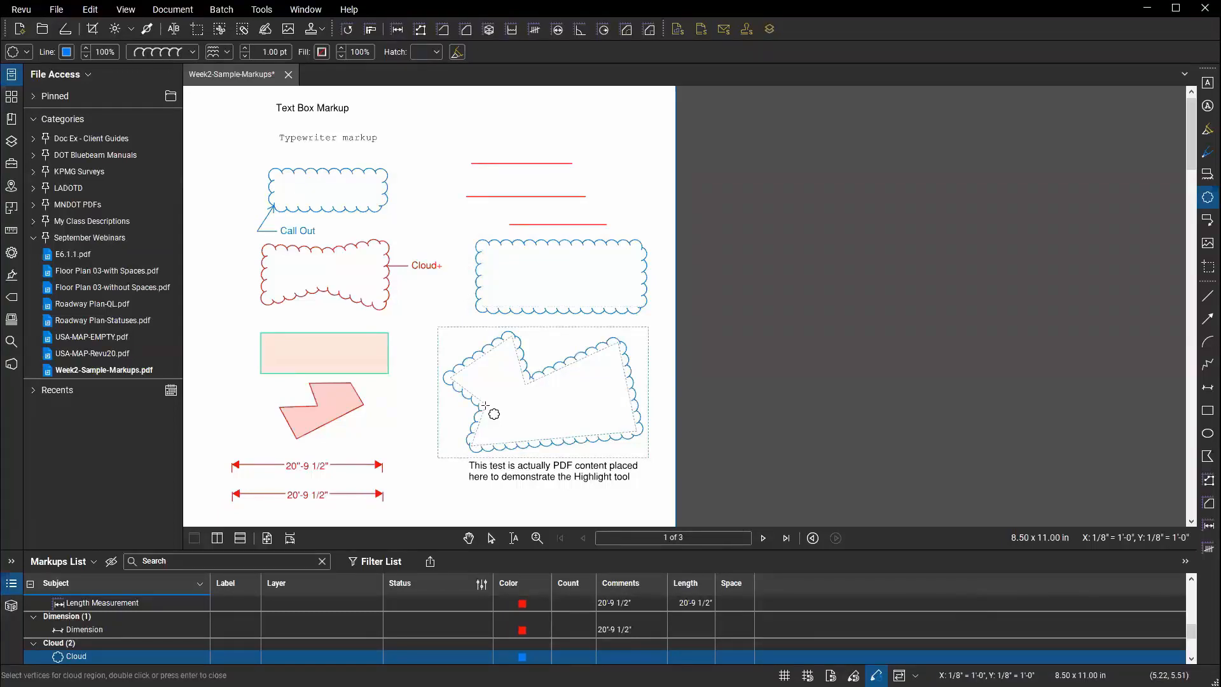
Undo both newly drawn clouds.
key("ctrl+z")
key("ctrl+z")
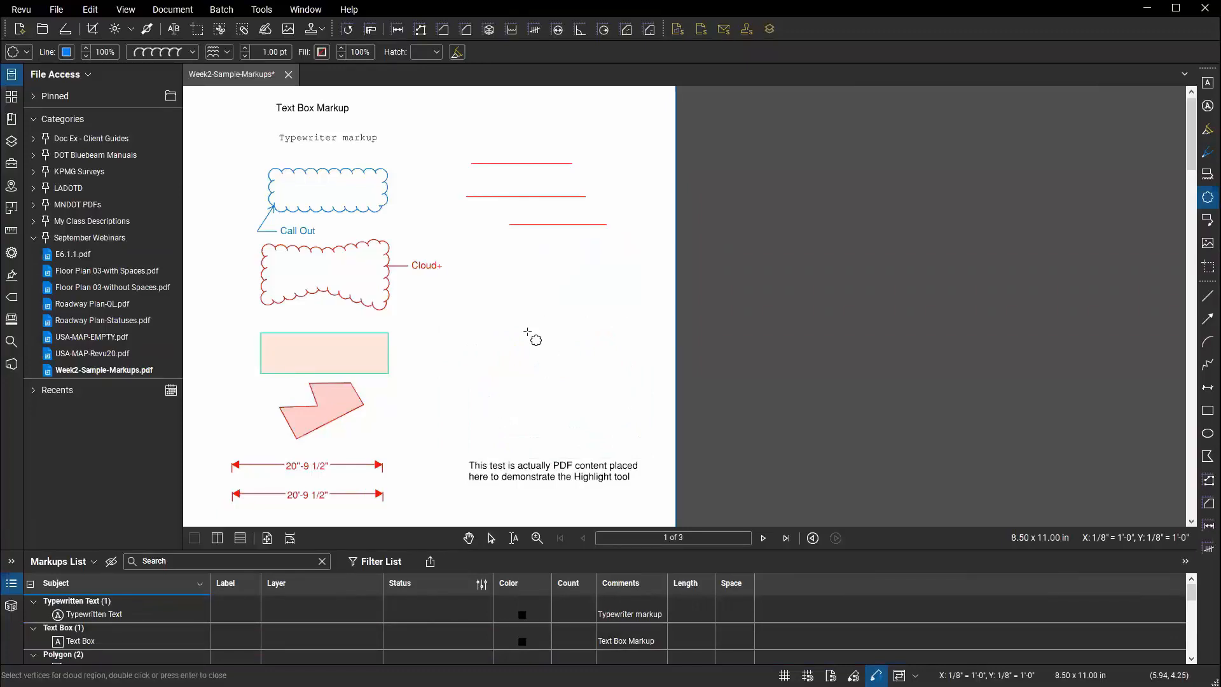
Draw a red 1.00 pt rectangle in the blank area below the three red lines.
left_click(1208, 410)
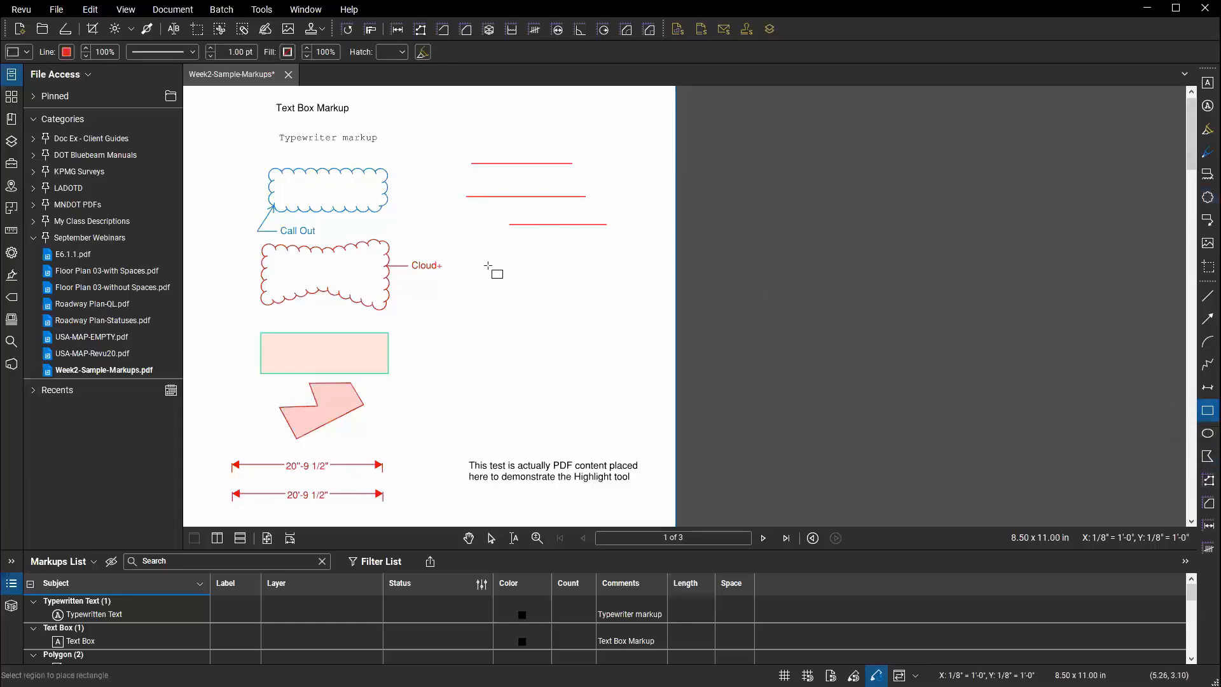
left_click_drag(482, 268, 588, 340)
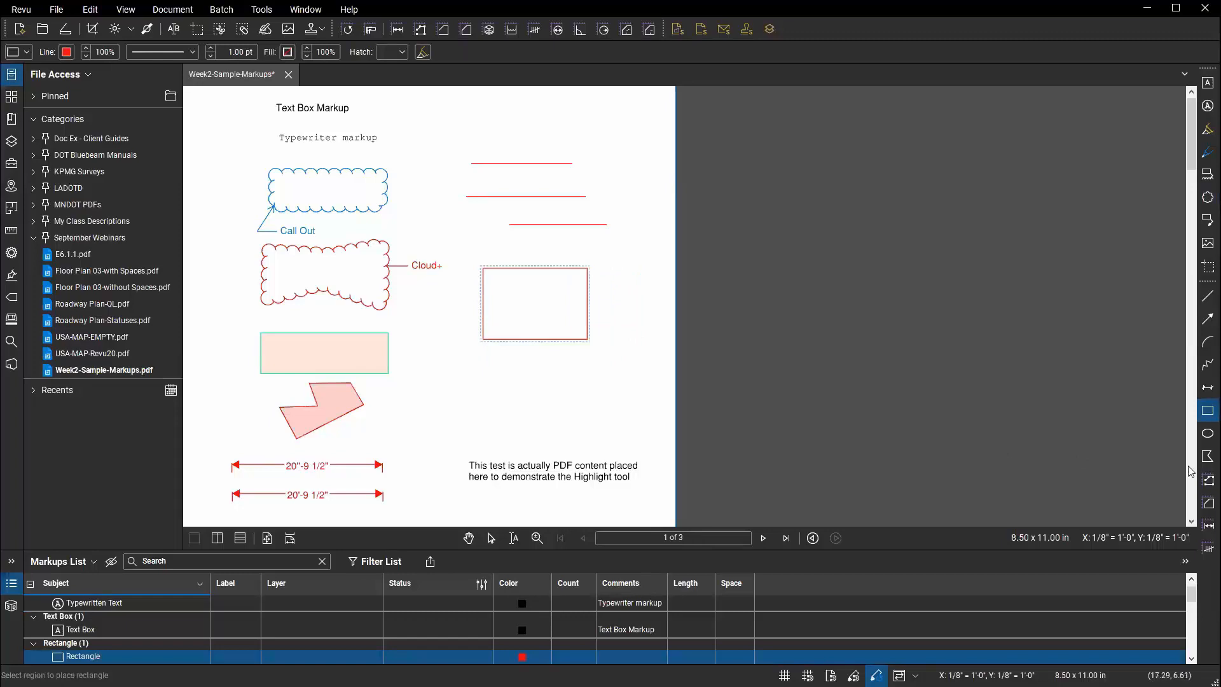
Draw a red-filled rectangular polygon below the rectangle and an irregular five-vertex polygon beside the two shapes.
left_click(1208, 456)
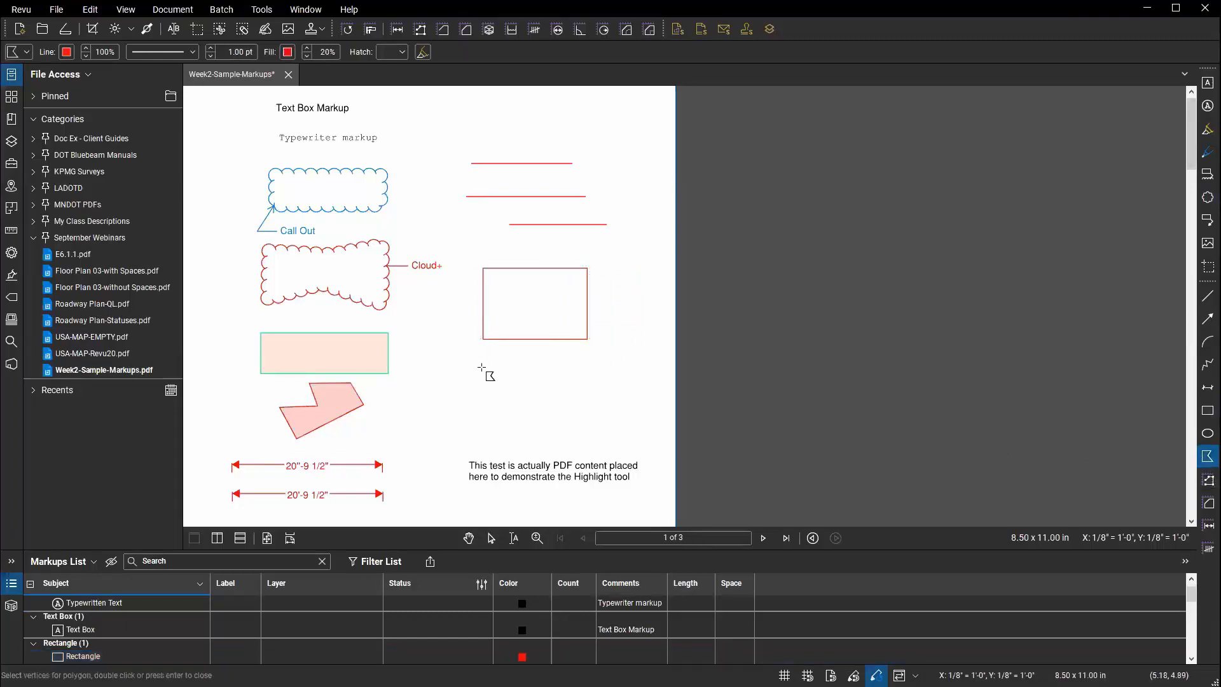
left_click_drag(481, 363, 585, 414)
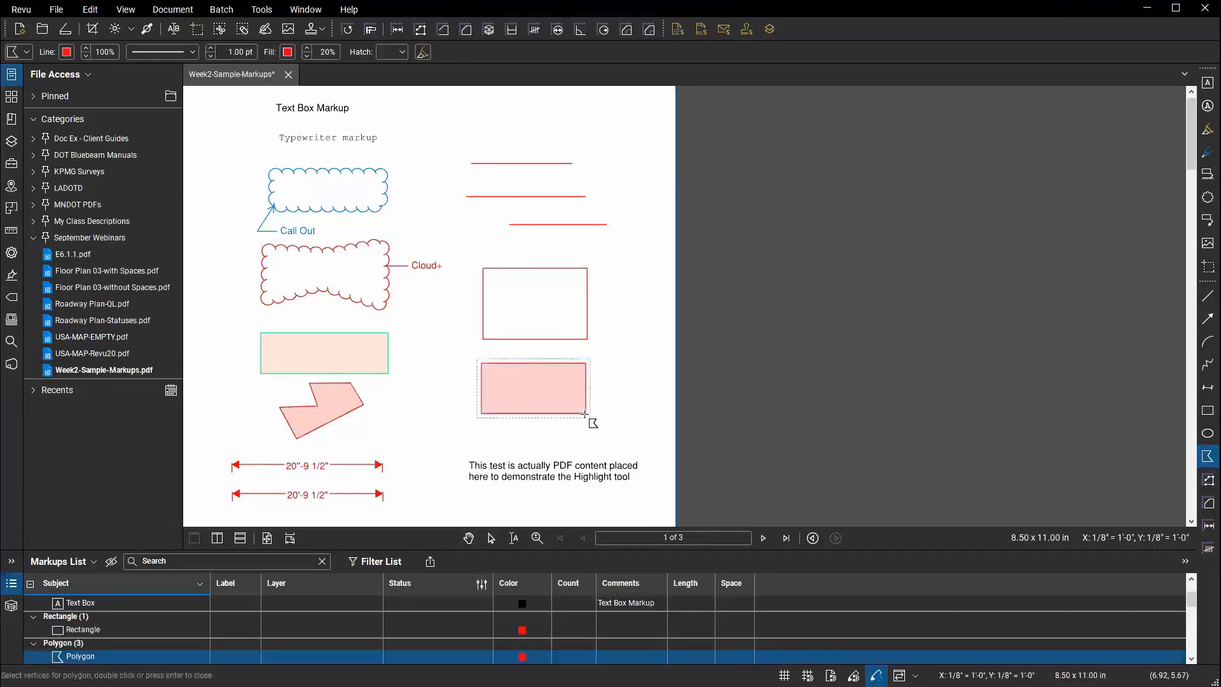
left_click(608, 271)
left_click(659, 271)
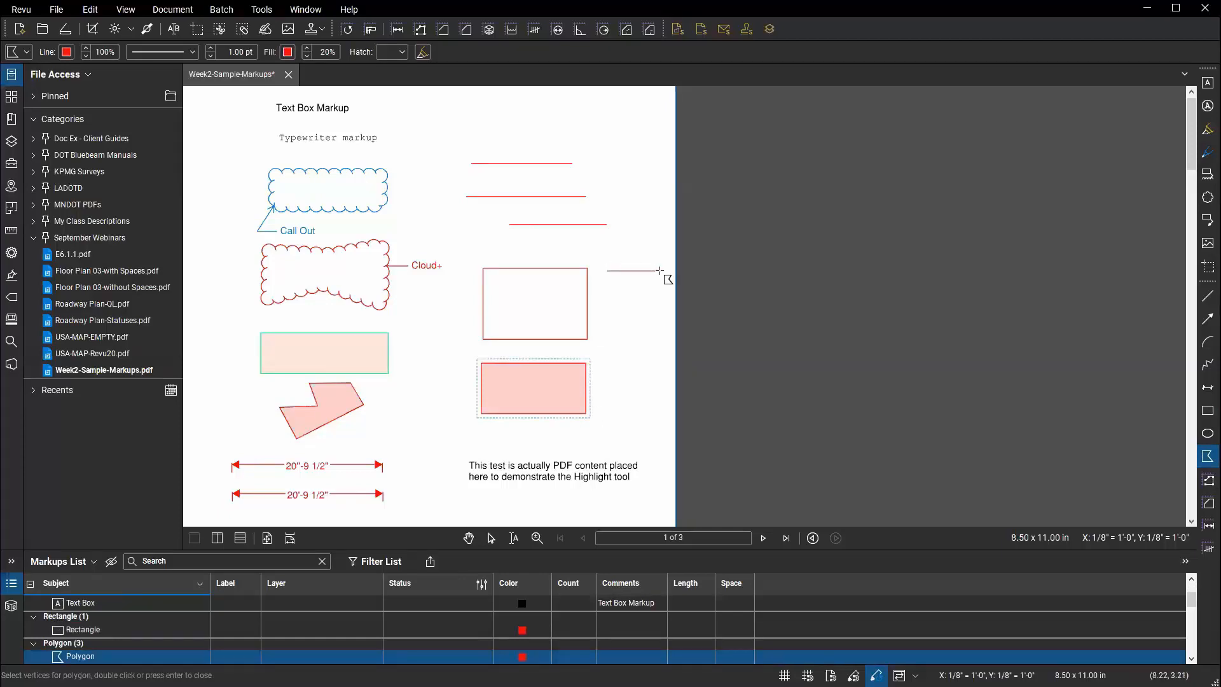
left_click(637, 335)
left_click(666, 425)
double_click(605, 422)
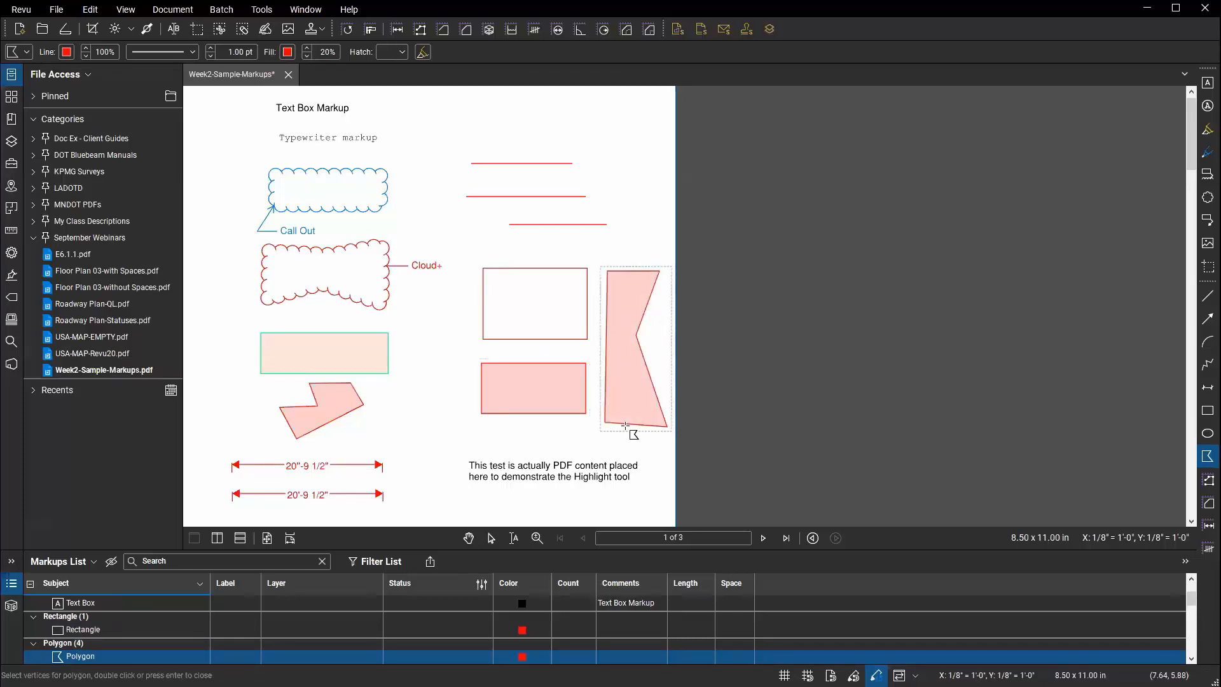
key("Escape")
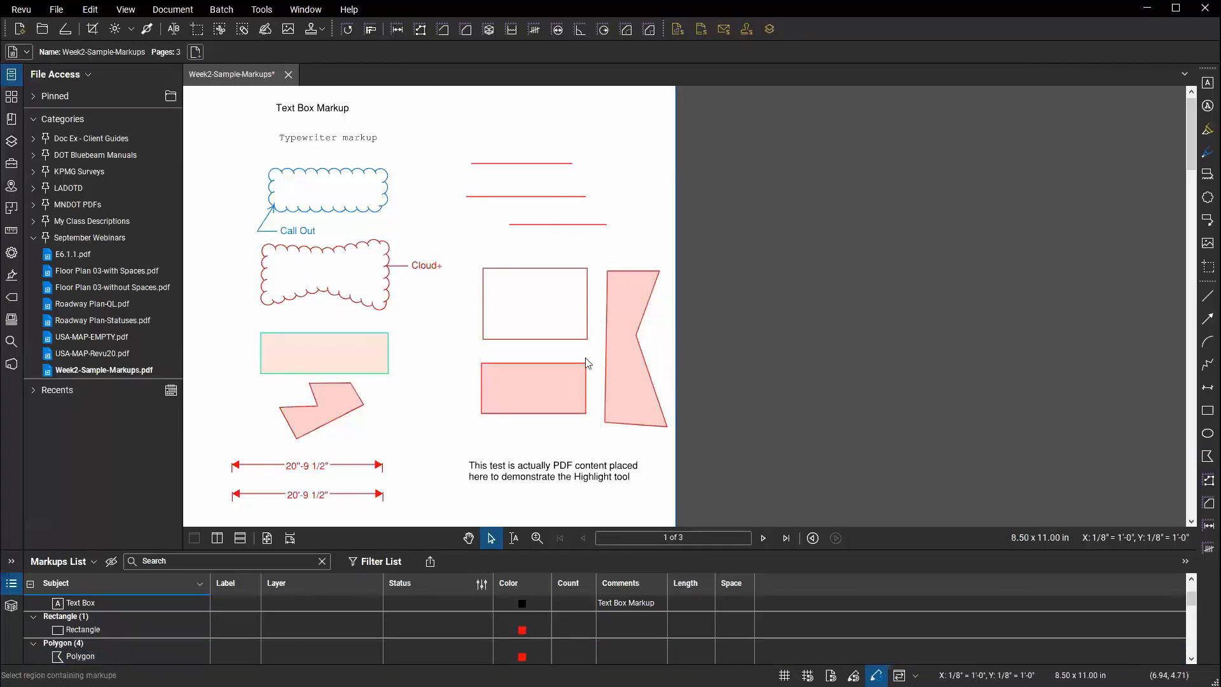
Select the rectangle and the rectangular polygon in turn to compare their markup types, properties and control handles.
left_click(548, 342)
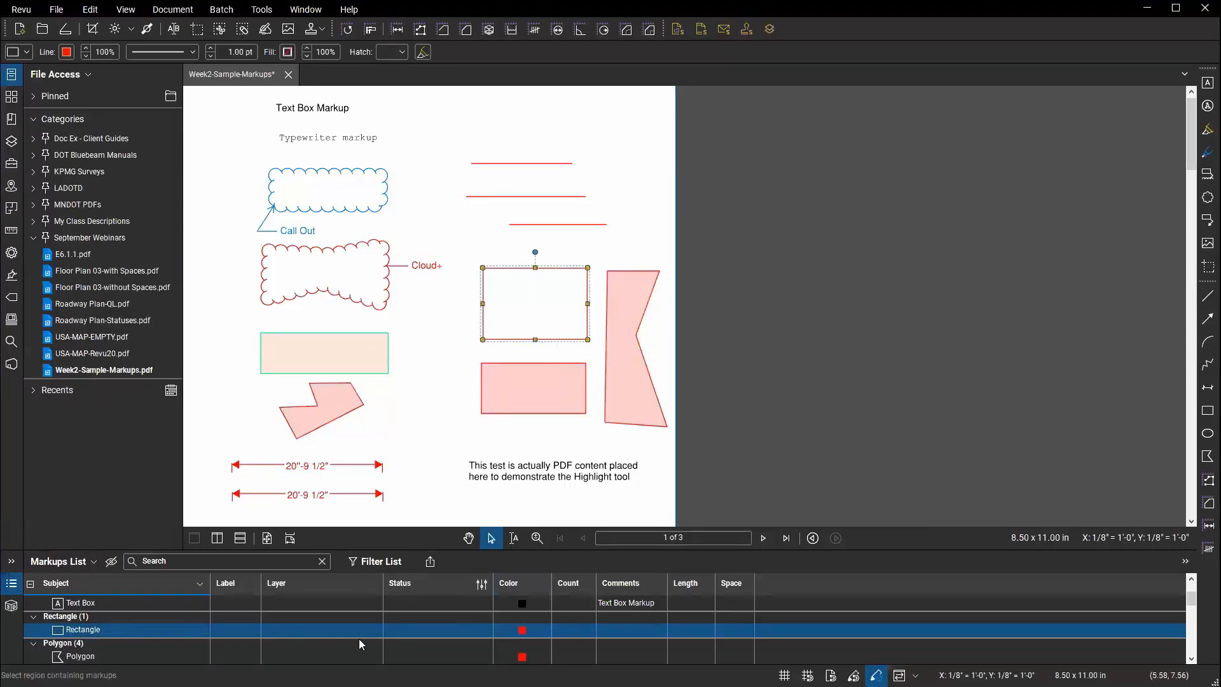
double_click(559, 549)
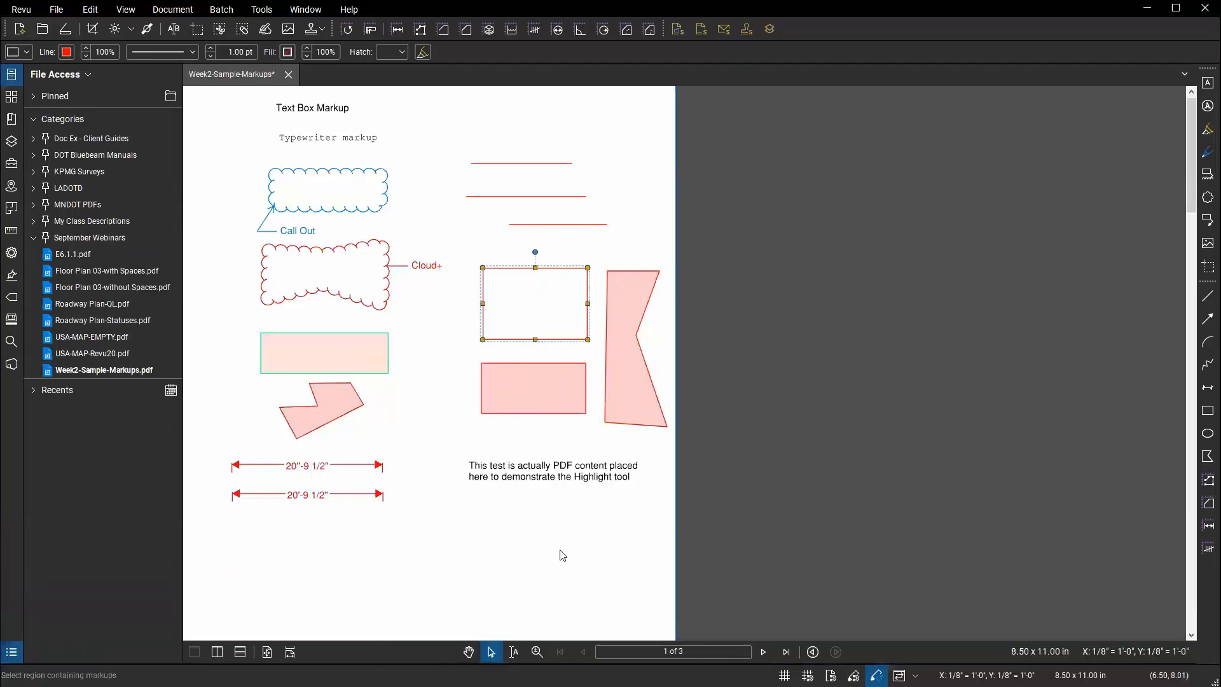
double_click(558, 654)
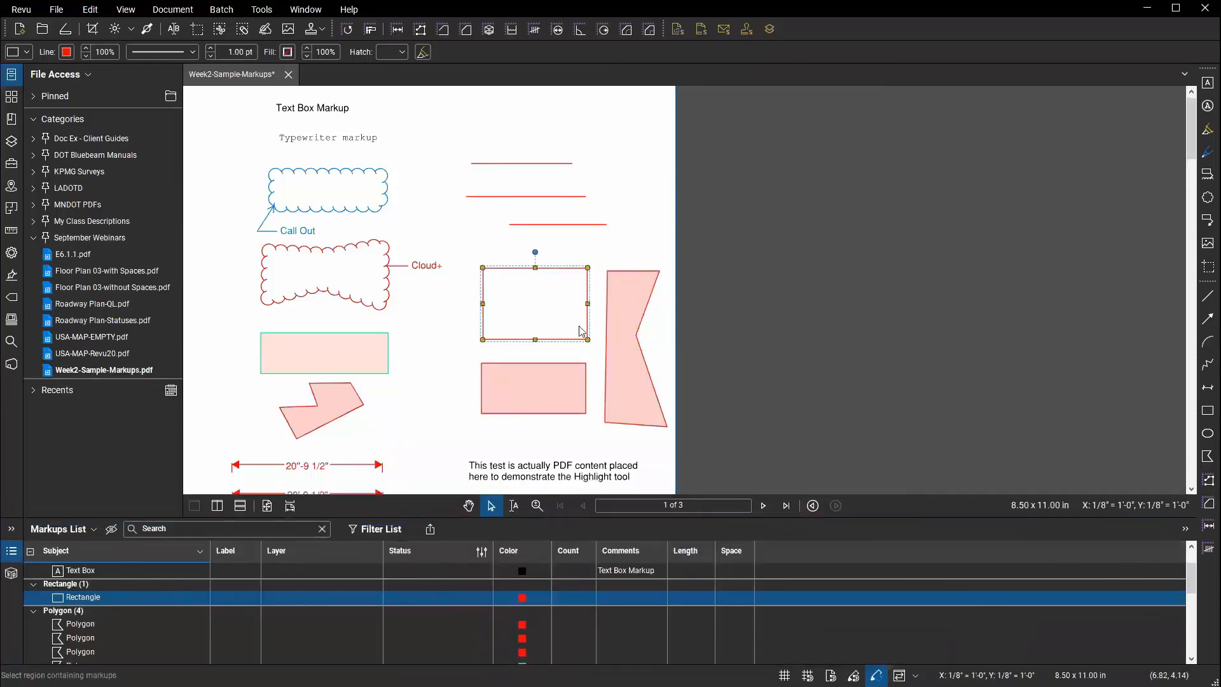
left_click(533, 377)
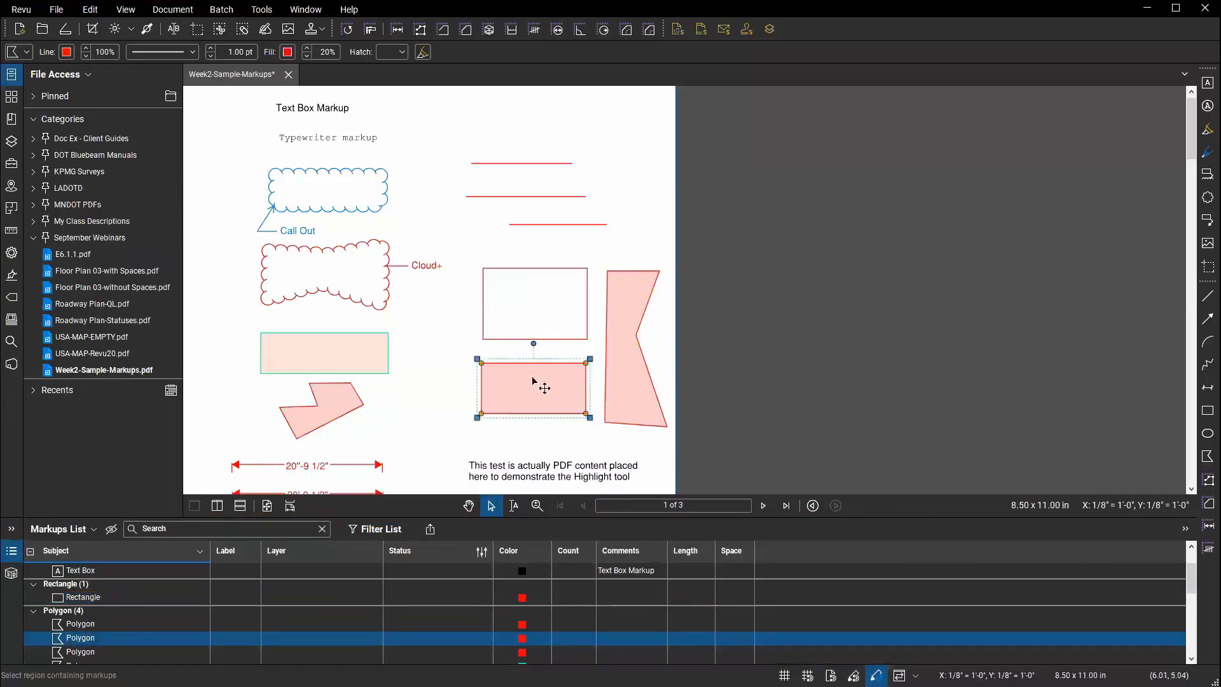
left_click(532, 320)
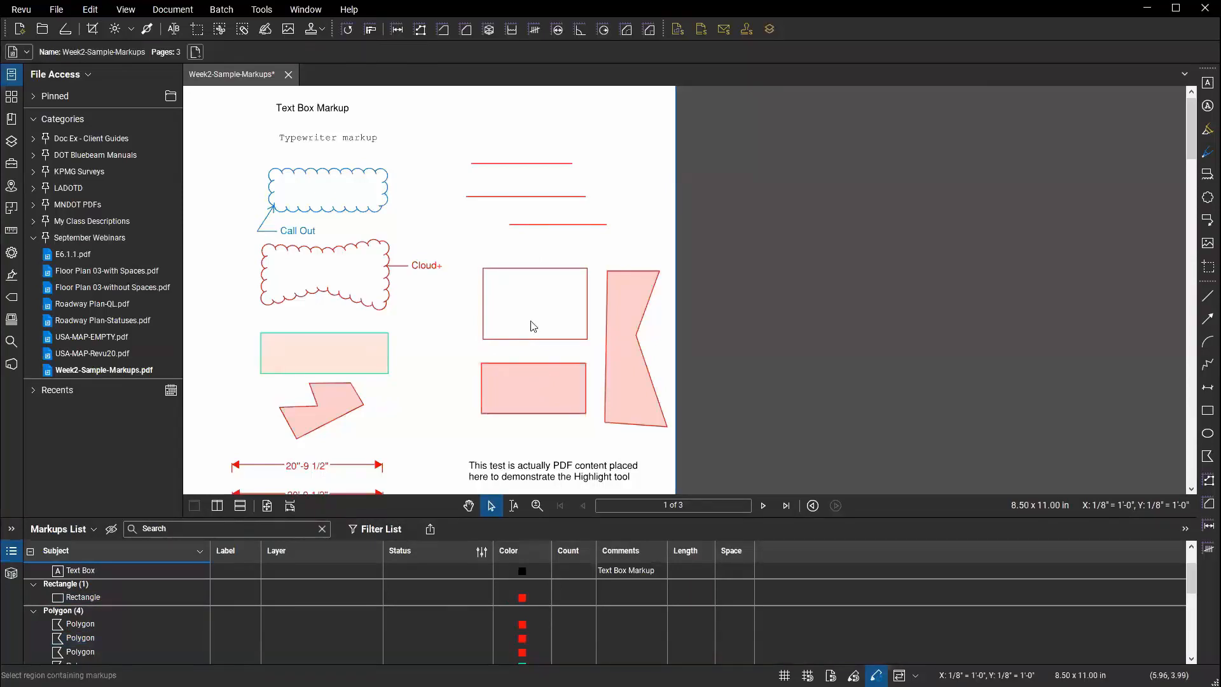
left_click(527, 341)
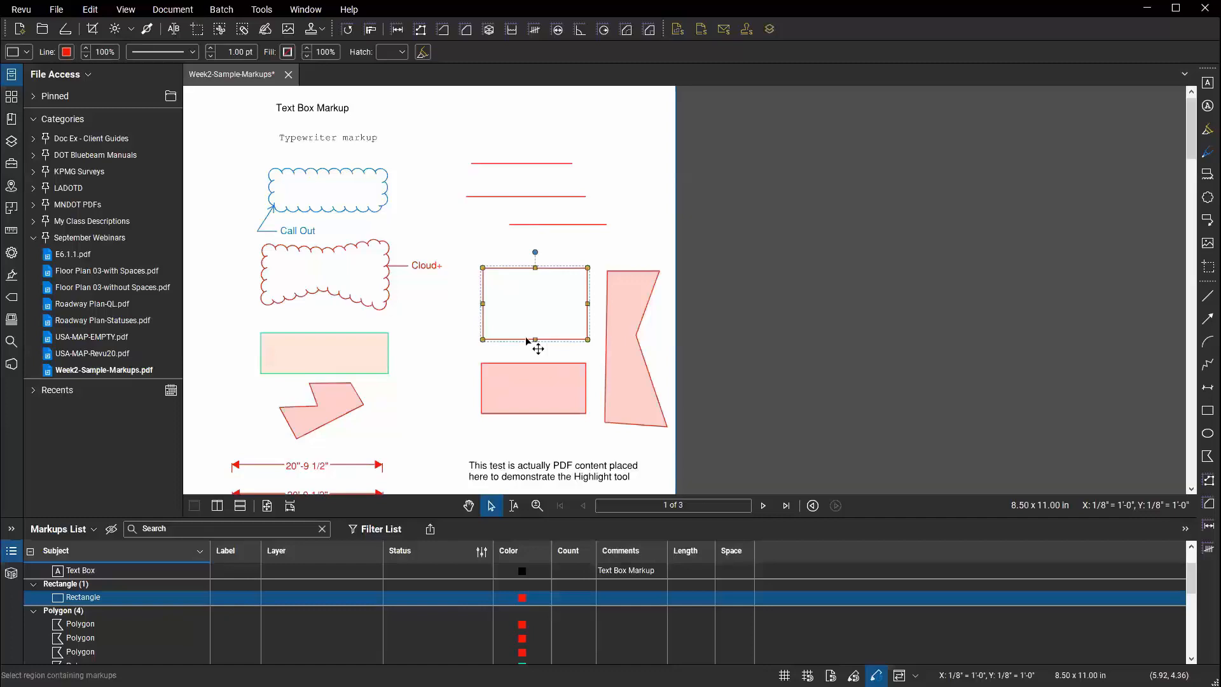
left_click(563, 367)
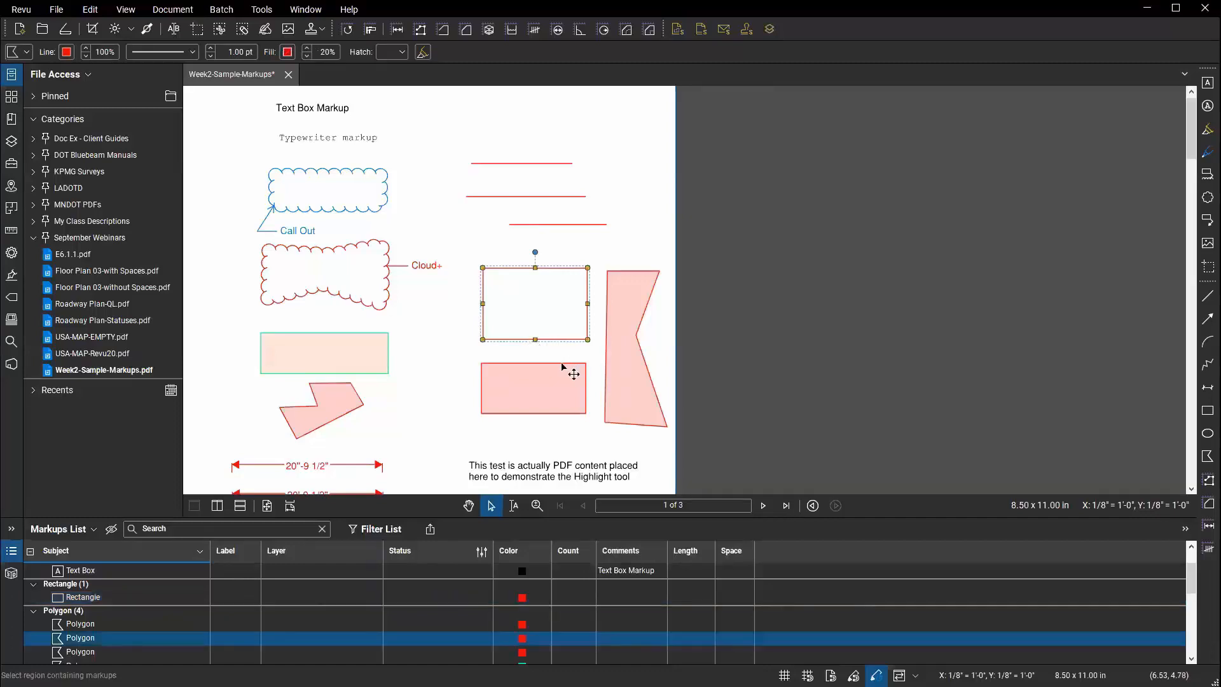
Move the irregular polygon's lower-right vertex up and inward, and shrink the unfilled rectangle from its lower-right corner.
left_click(606, 327)
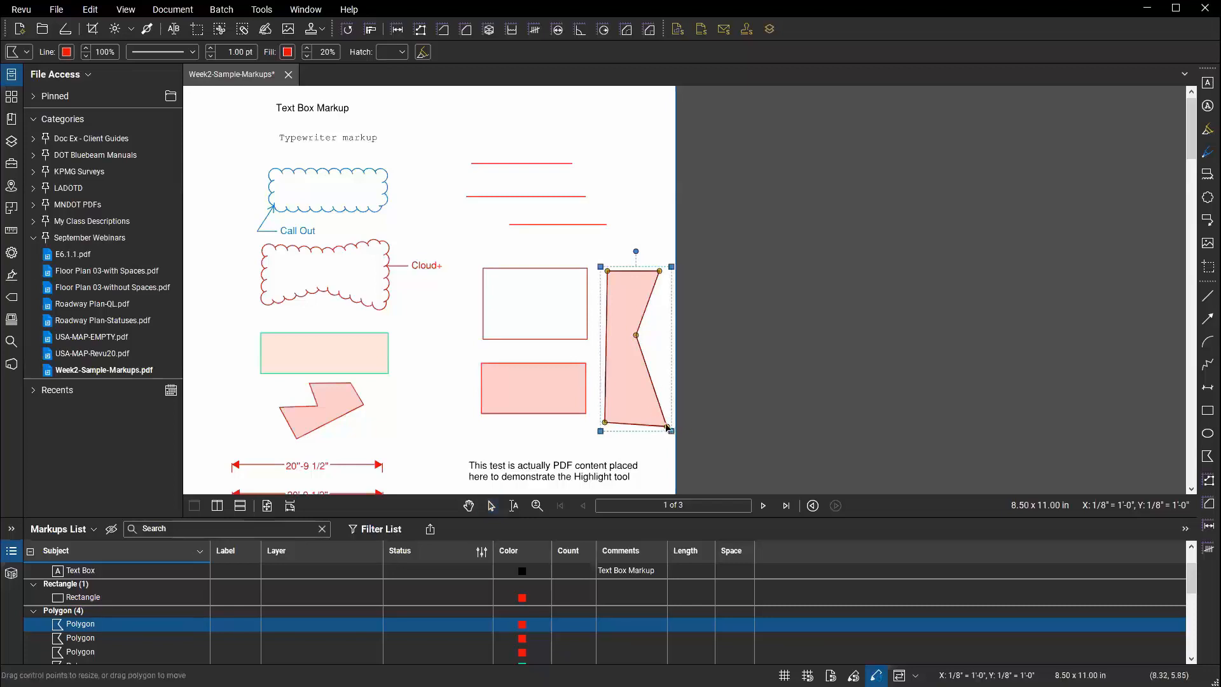
left_click_drag(667, 427, 648, 386)
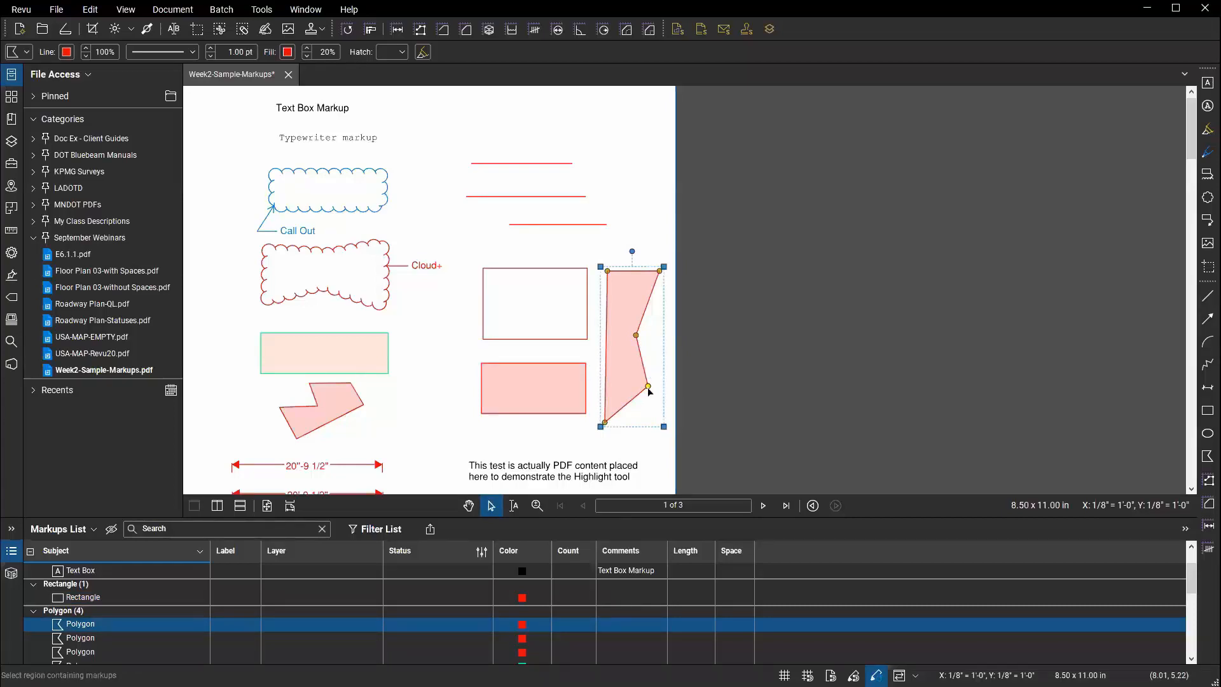
left_click(541, 341)
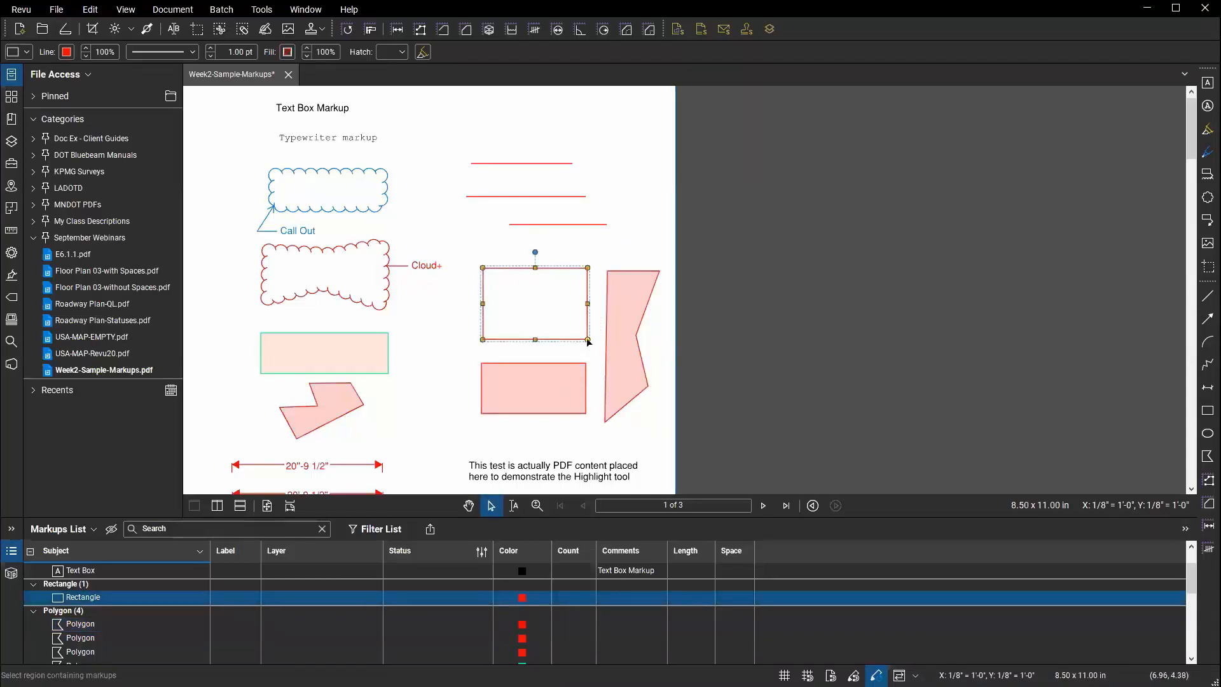
left_click_drag(589, 342, 566, 323)
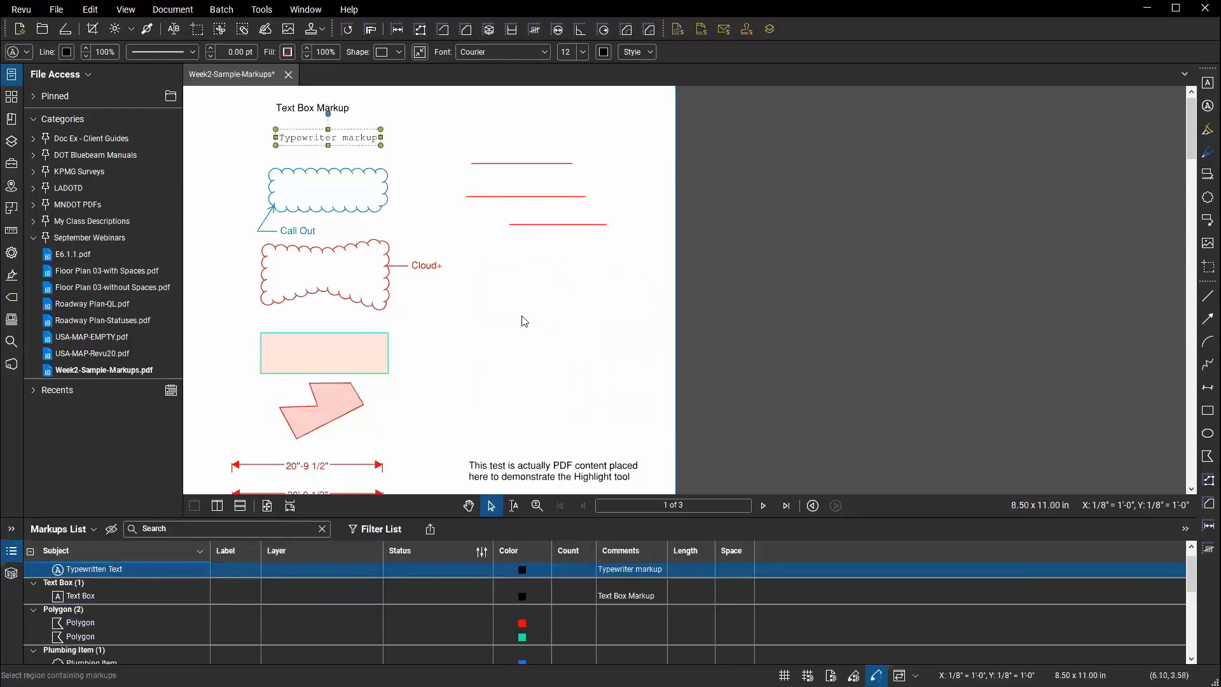
Add an oversized Helvetica 12 text box reading "Very little text" that covers the uppermost red line.
left_click(526, 320)
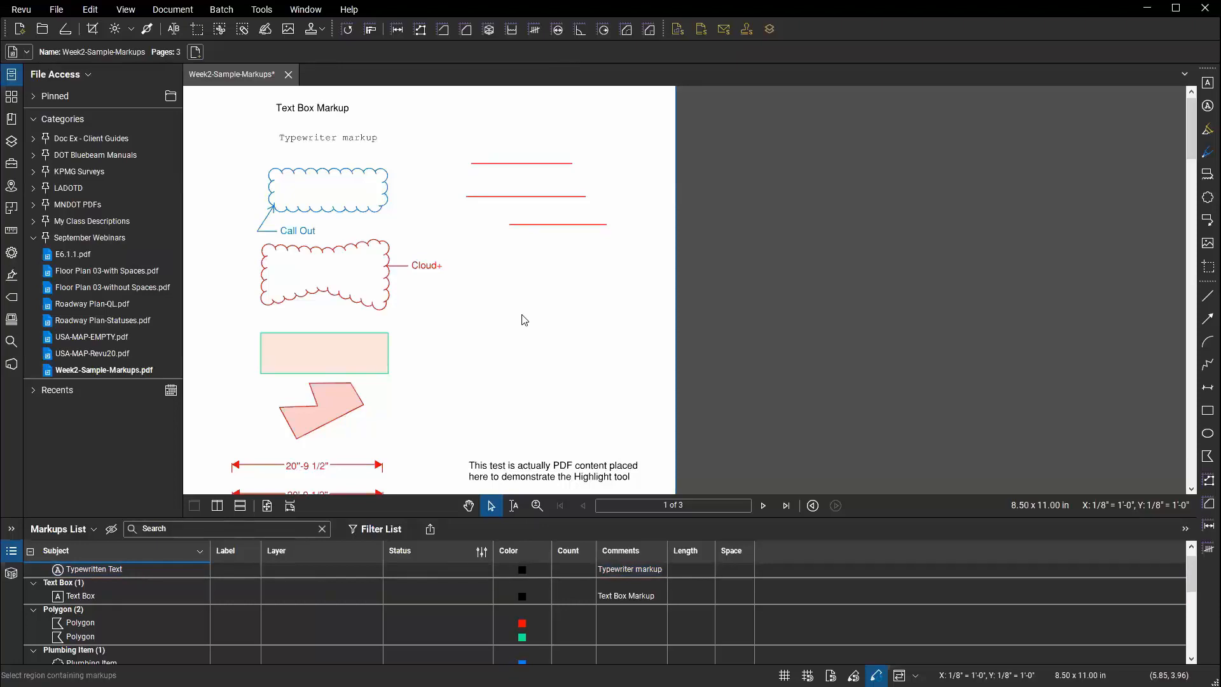
left_click(1207, 83)
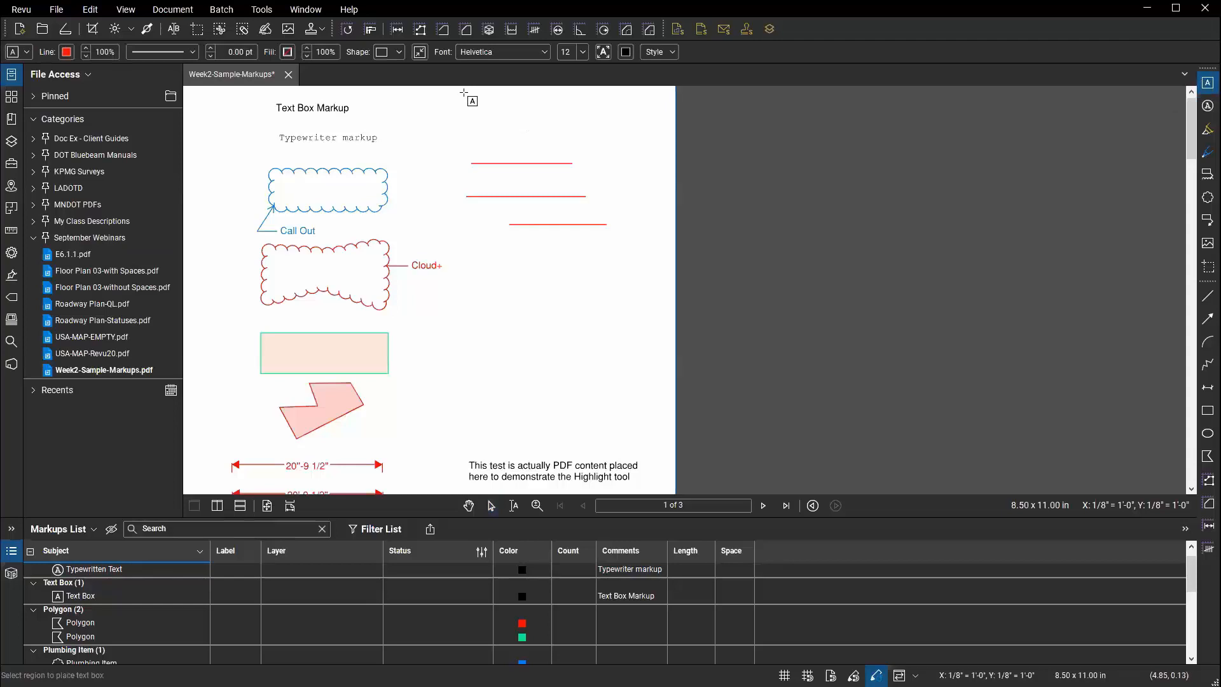
left_click_drag(464, 92, 643, 179)
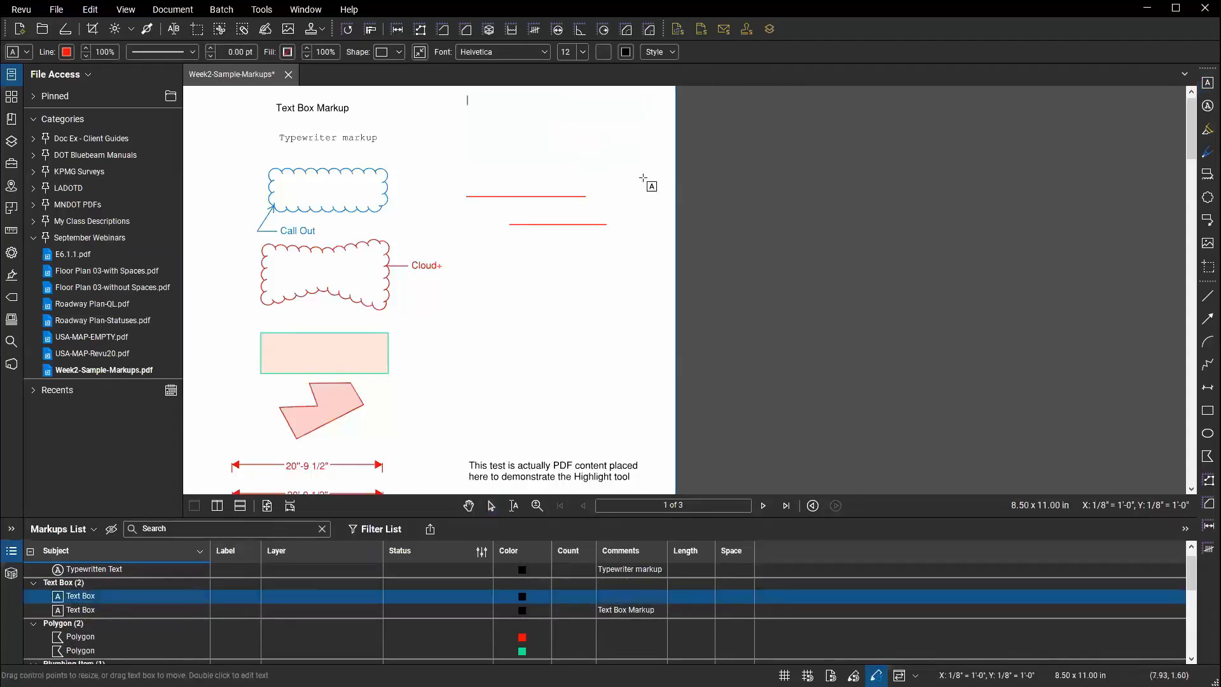
type("Very little text")
key("Escape")
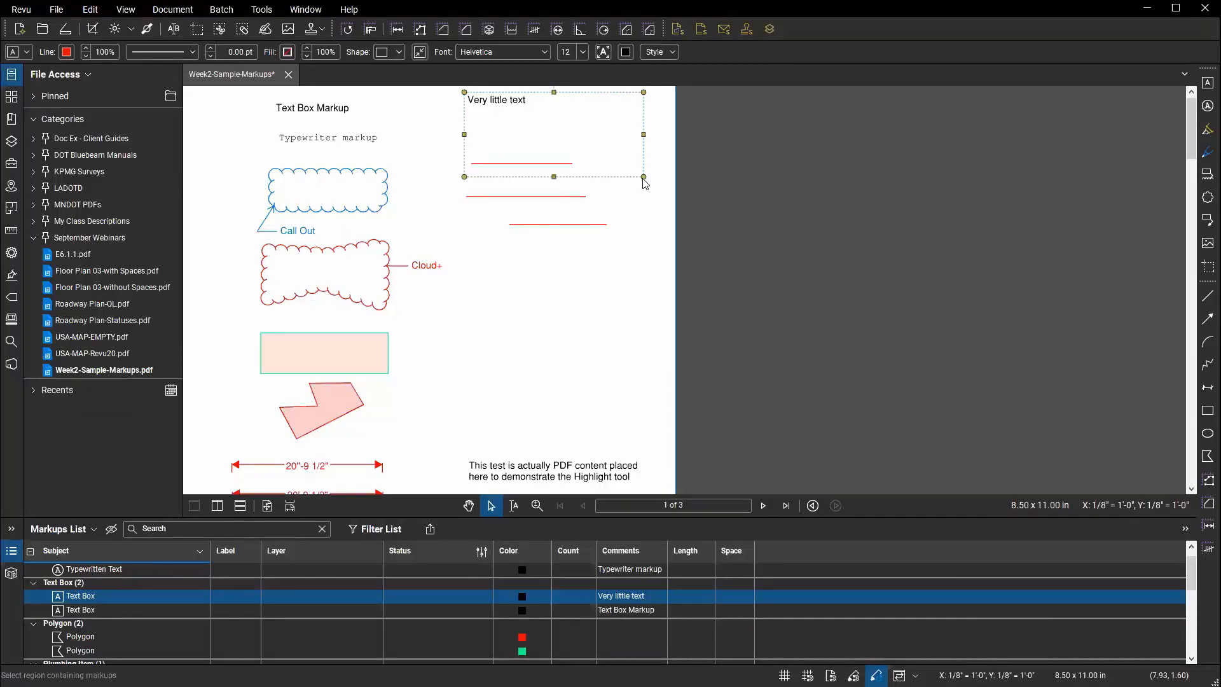
left_click(640, 274)
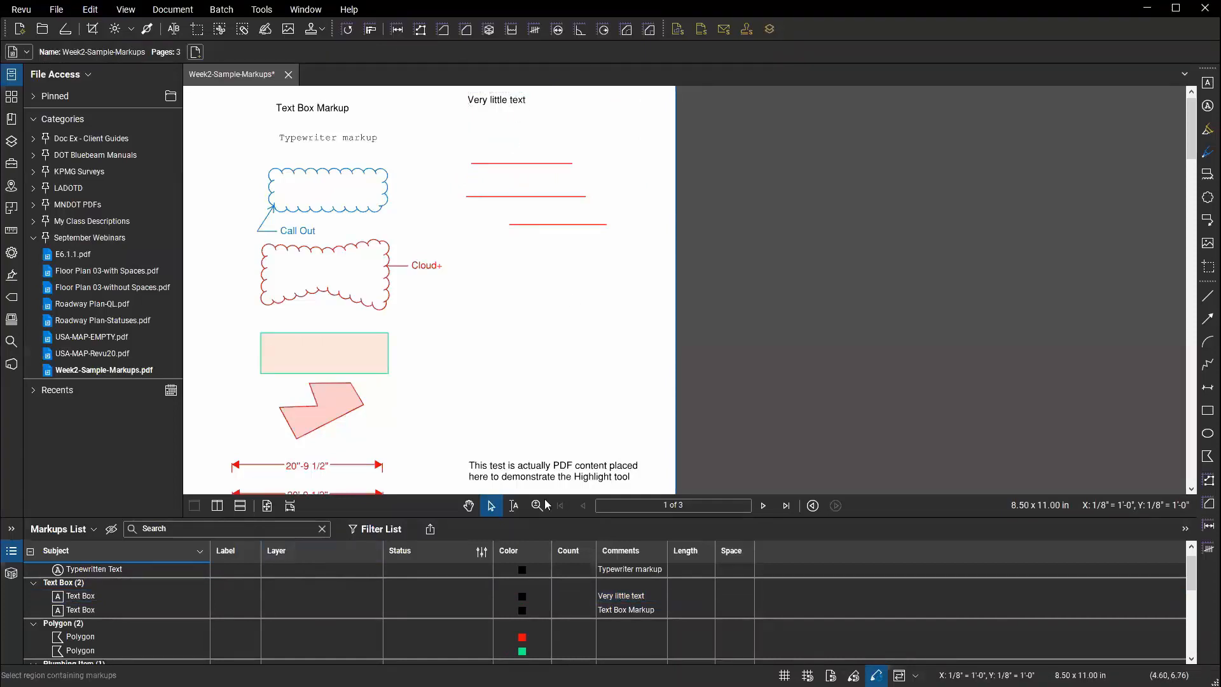
Autosize the "Very little text" text box so its frame fits the text.
left_click(533, 168)
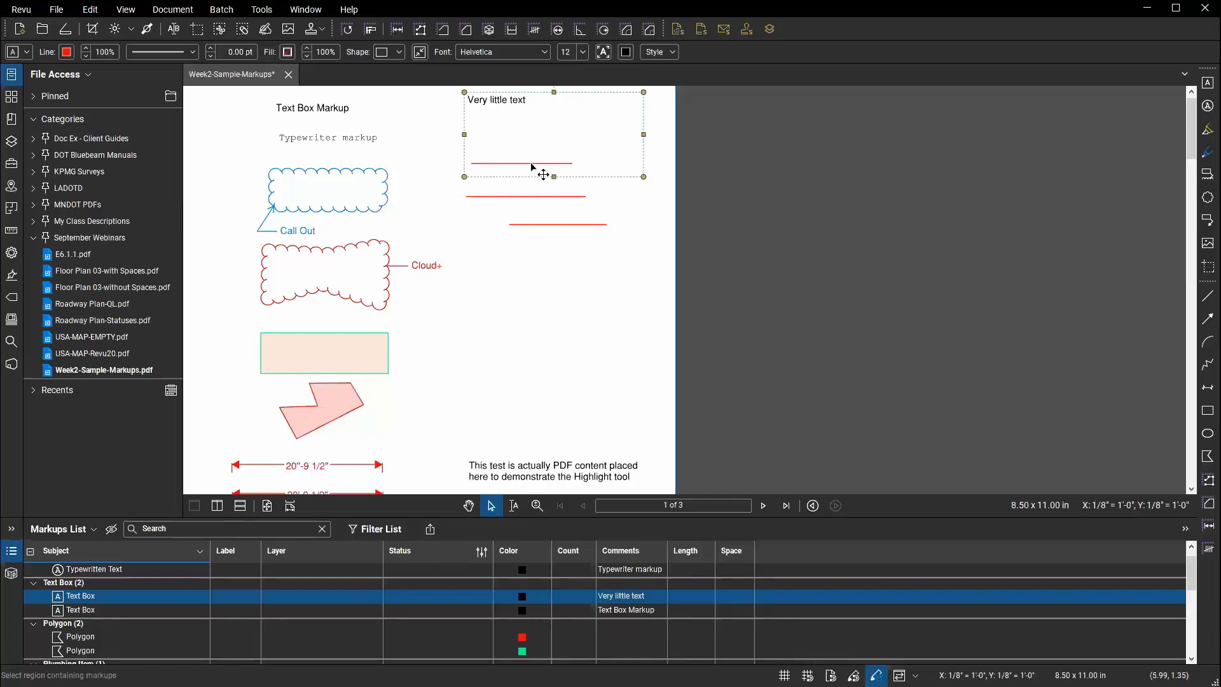
left_click(312, 137)
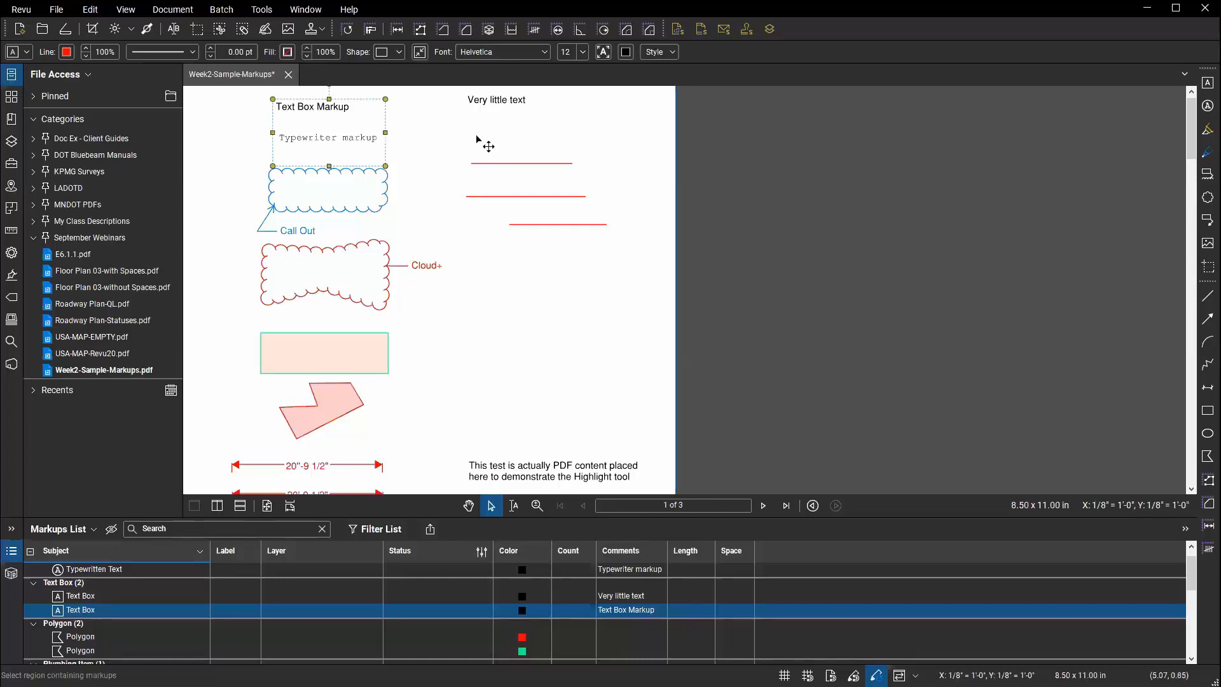
left_click(518, 102)
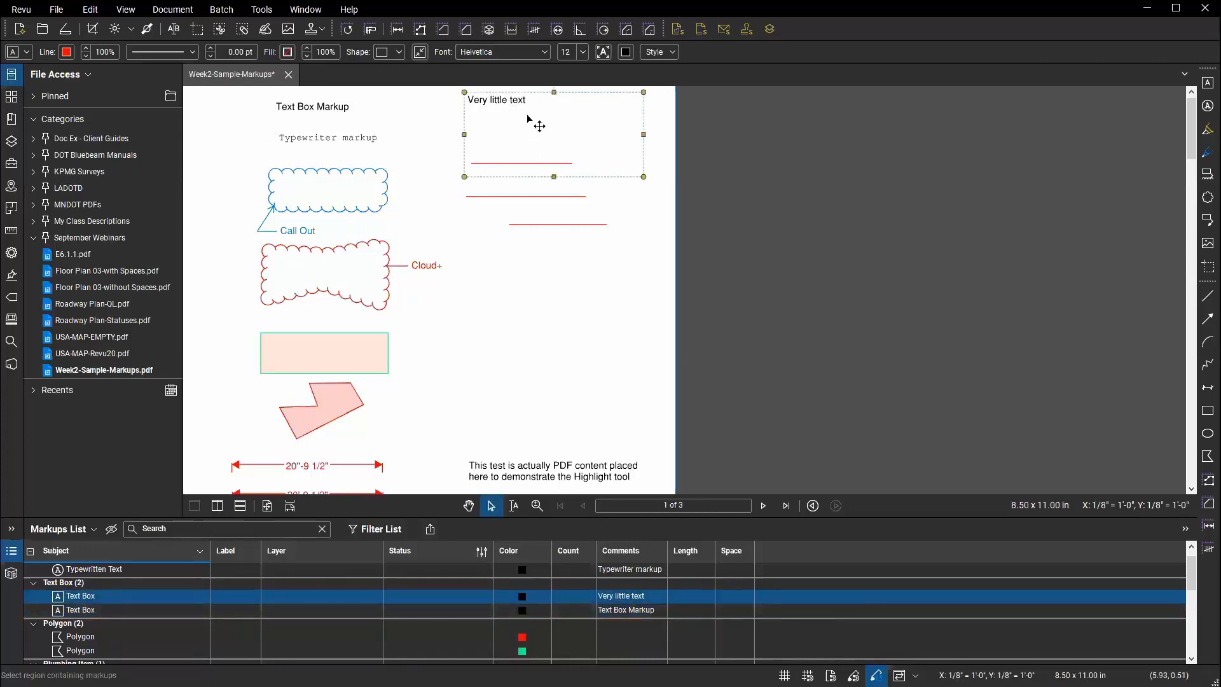
right_click(528, 116)
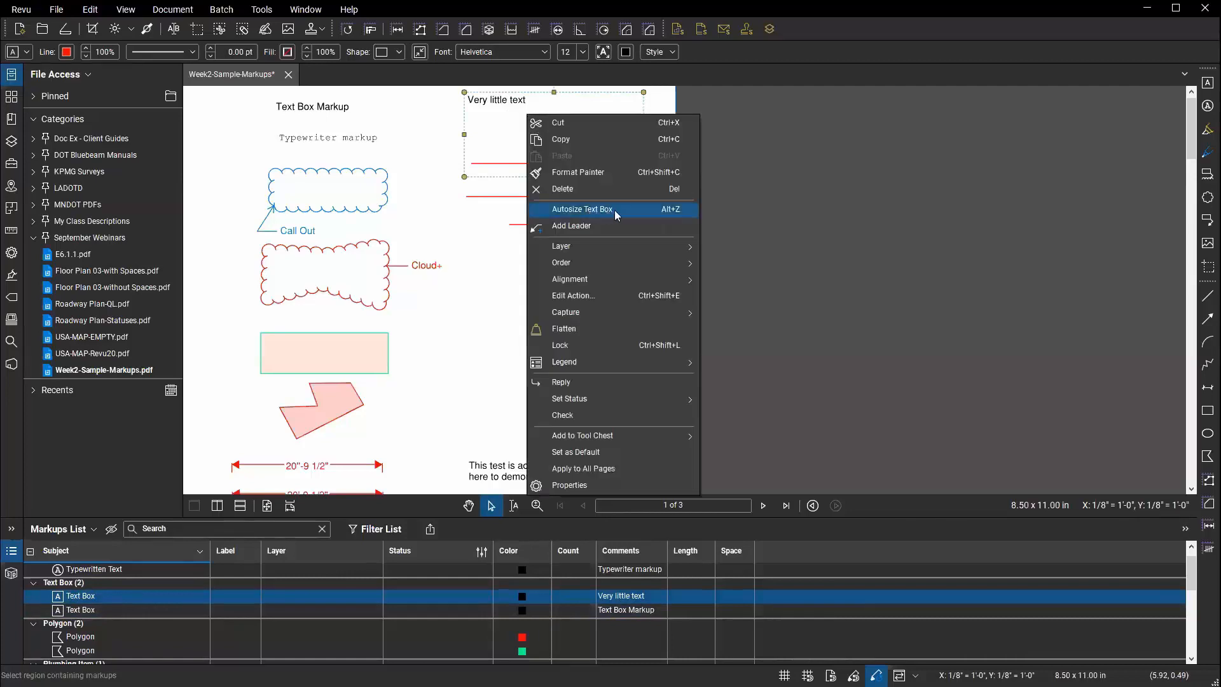
left_click(582, 210)
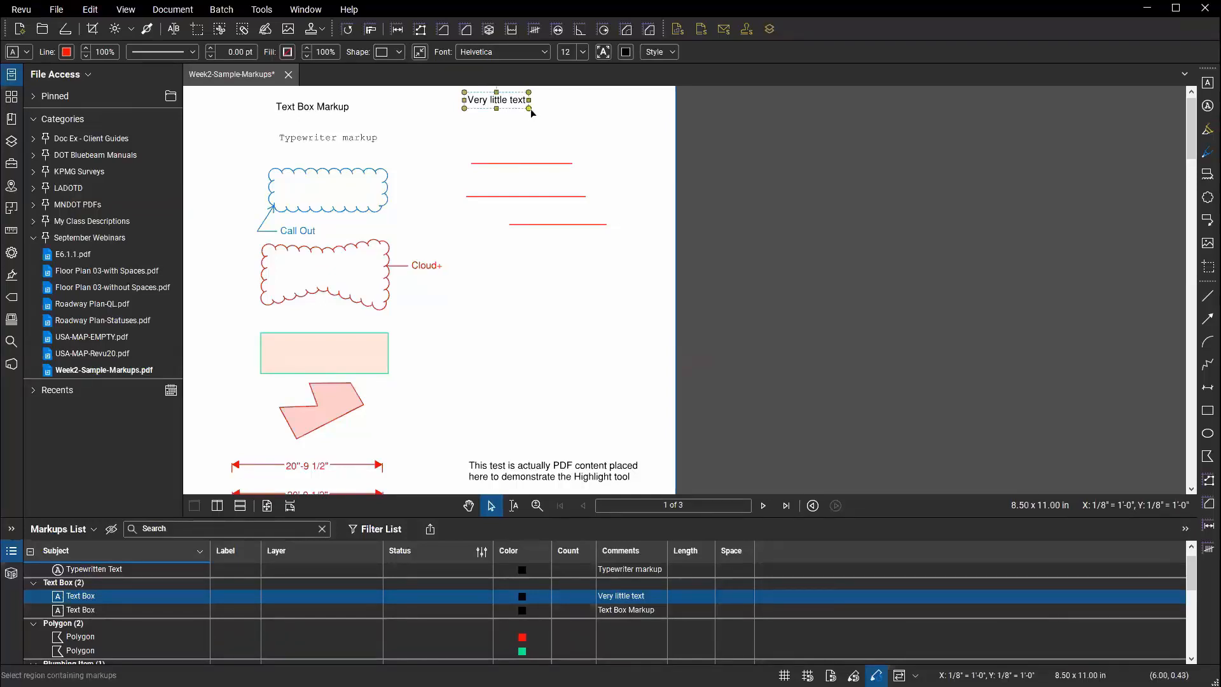
Enlarge and autosize the "Very little text" box again, and widen its frame while keeping a single-line height.
left_click_drag(530, 109, 588, 129)
right_click(572, 129)
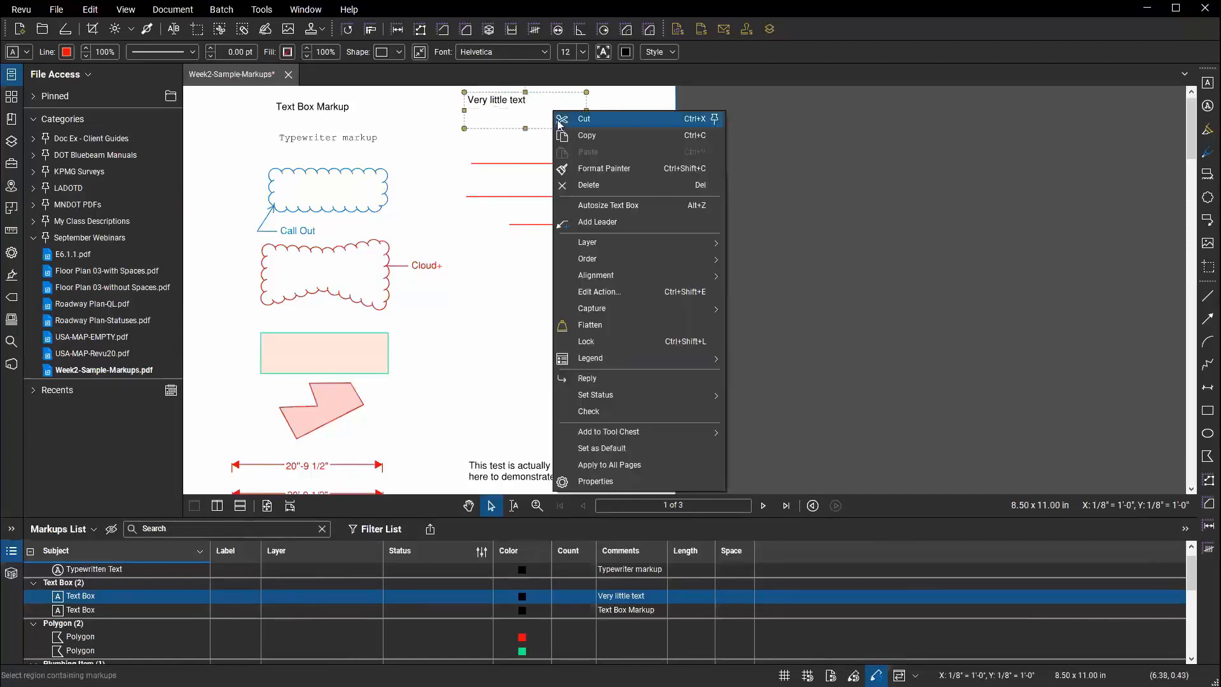
left_click(620, 206)
left_click_drag(528, 108, 634, 113)
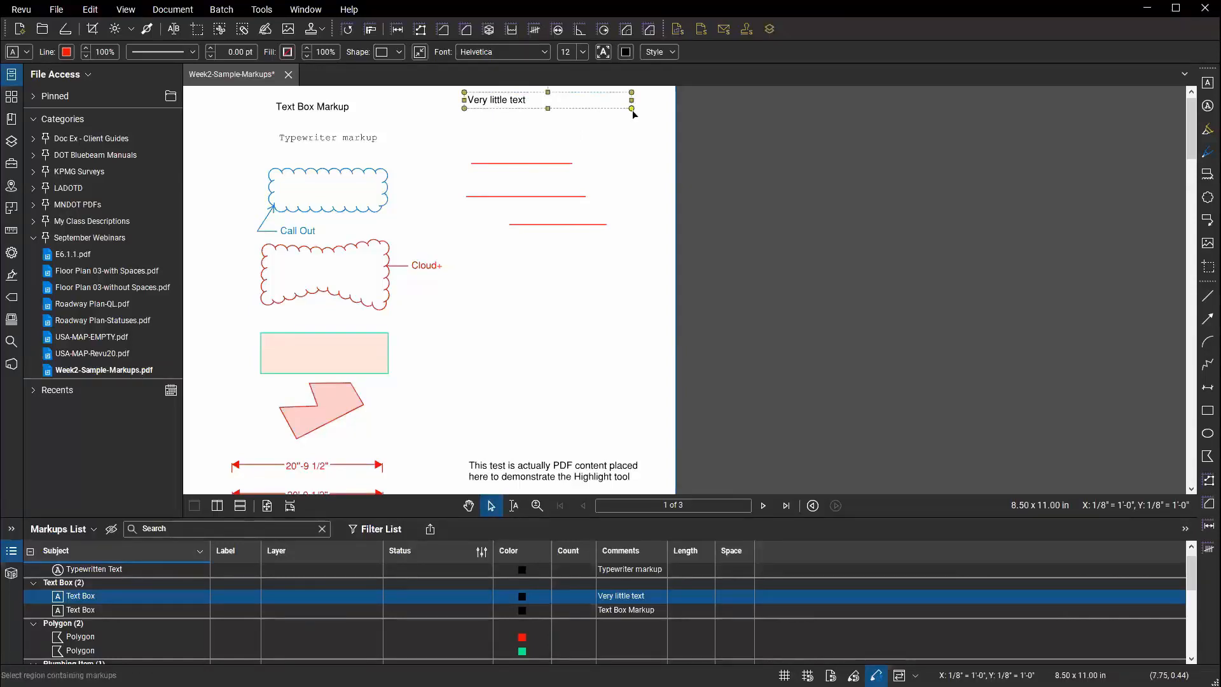
Autosize the "Text Box Markup" text box so its frame no longer covers the typewriter markup.
left_click(326, 113)
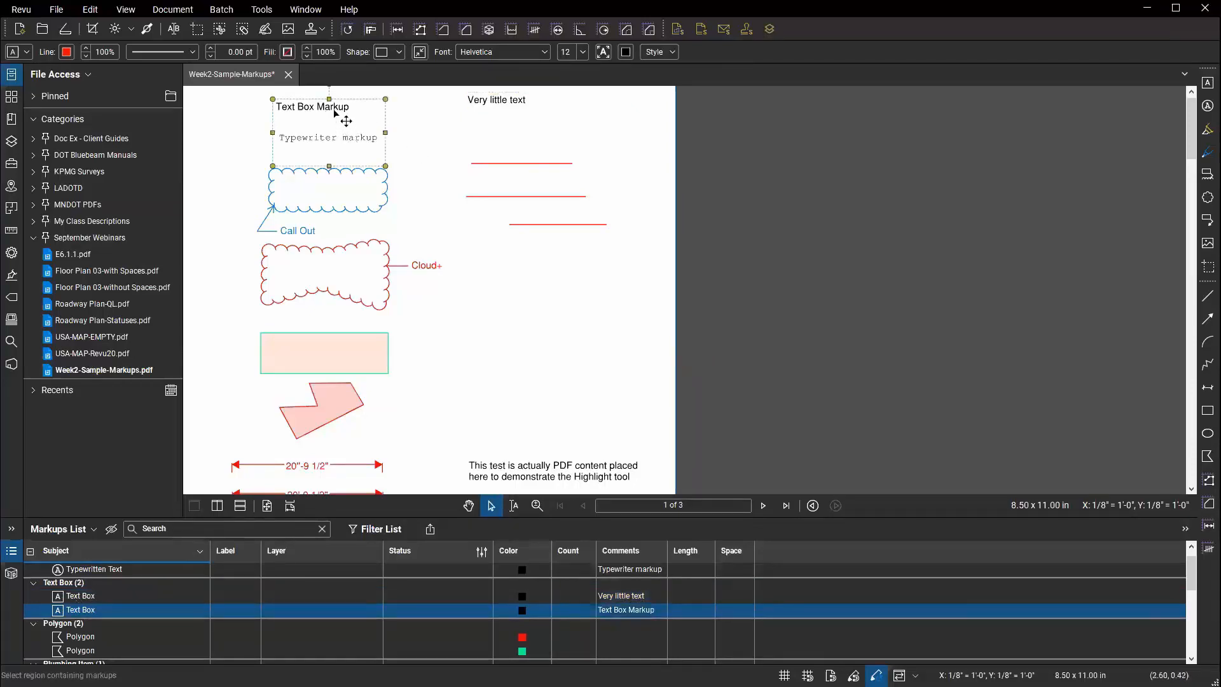
right_click(334, 111)
left_click(412, 206)
left_click(401, 125)
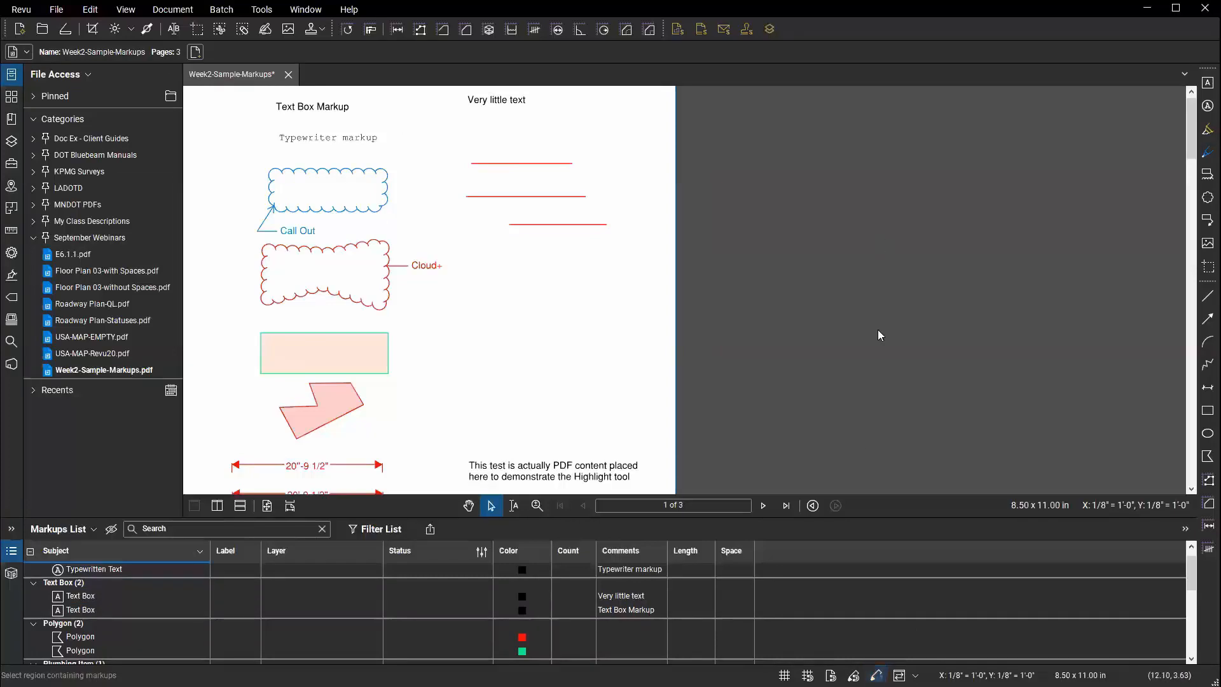
Turn on markup tool reuse and enable "Autosize Text Box and Callout Markups" in the markup preferences.
left_click(877, 675)
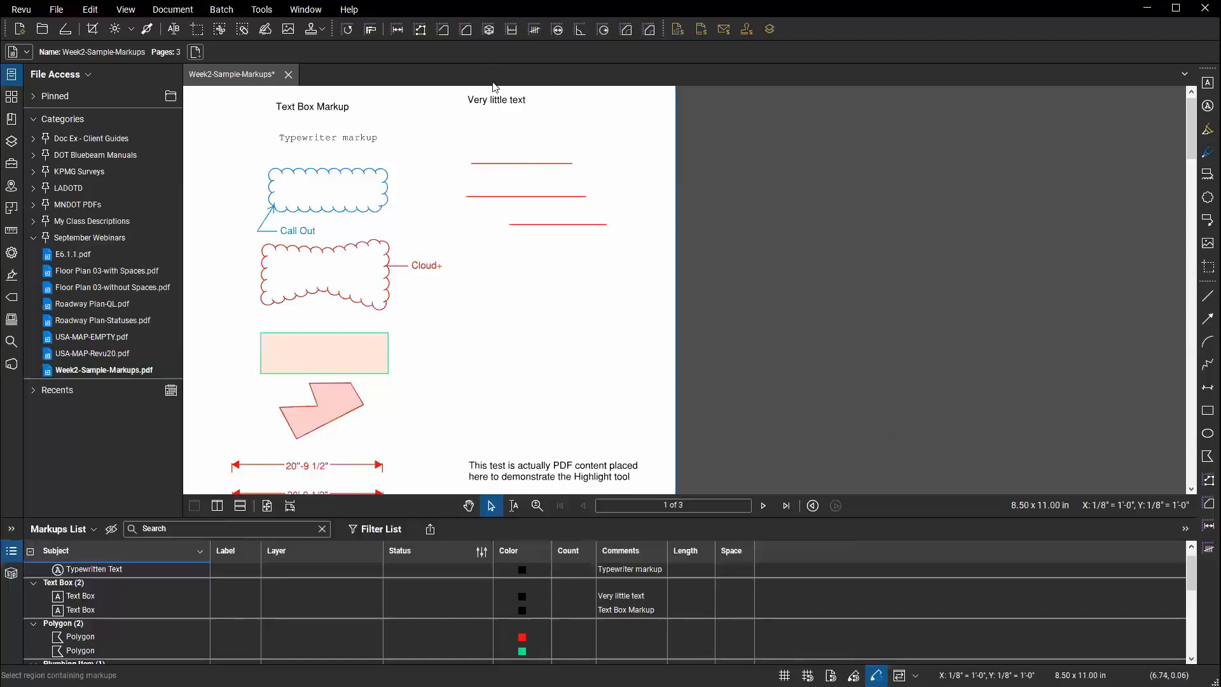
left_click(21, 9)
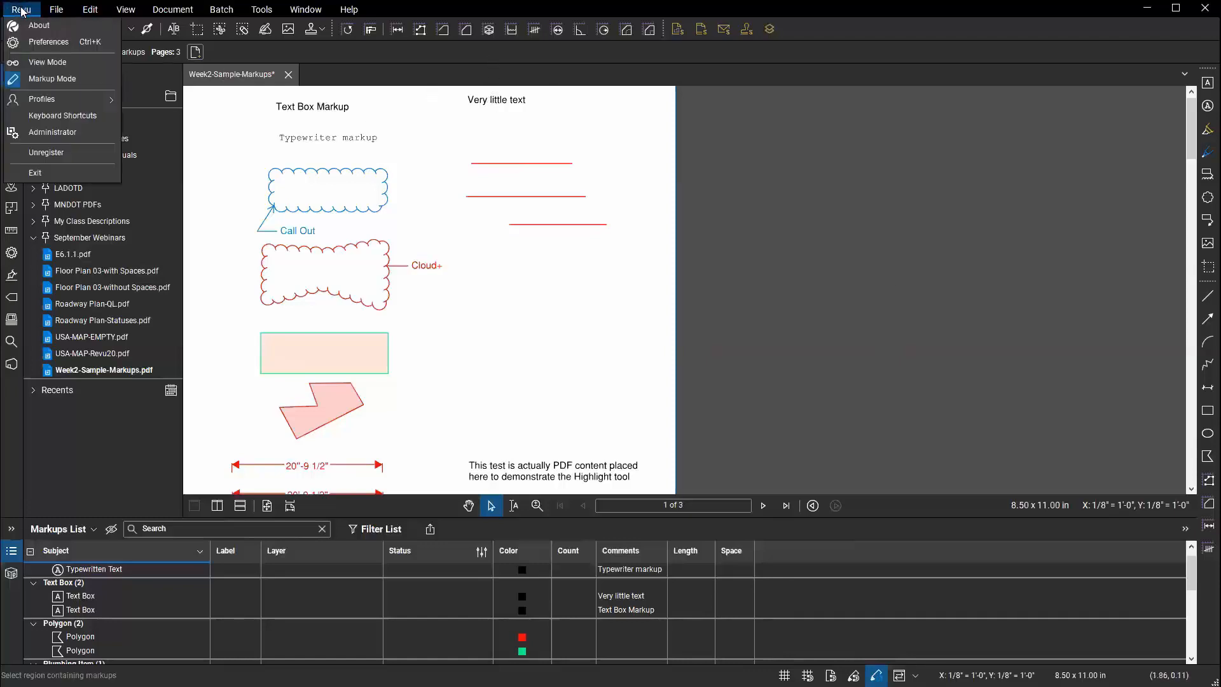
left_click(56, 48)
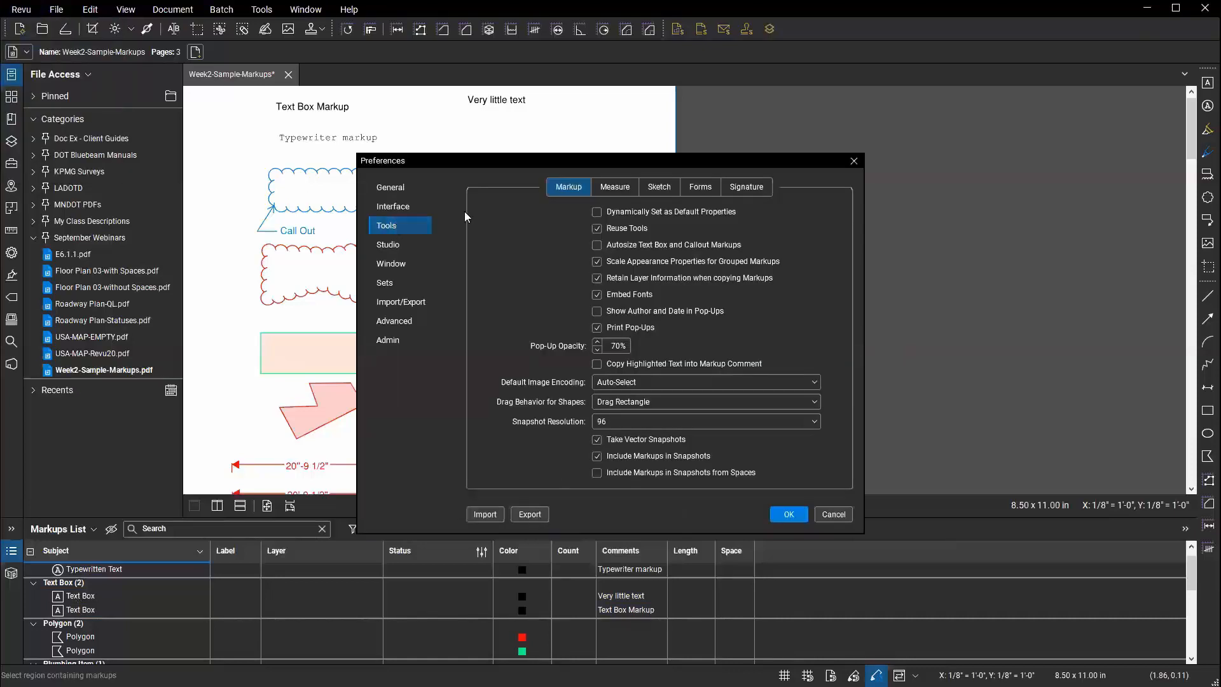
left_click(385, 187)
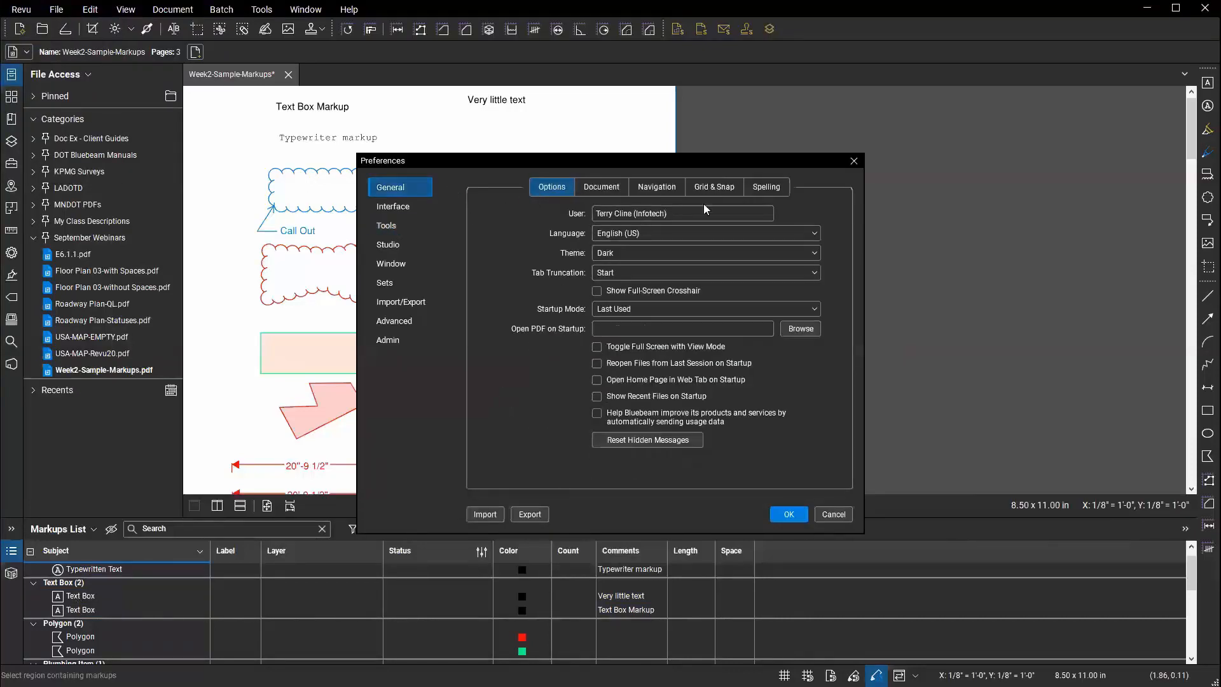
left_click(393, 206)
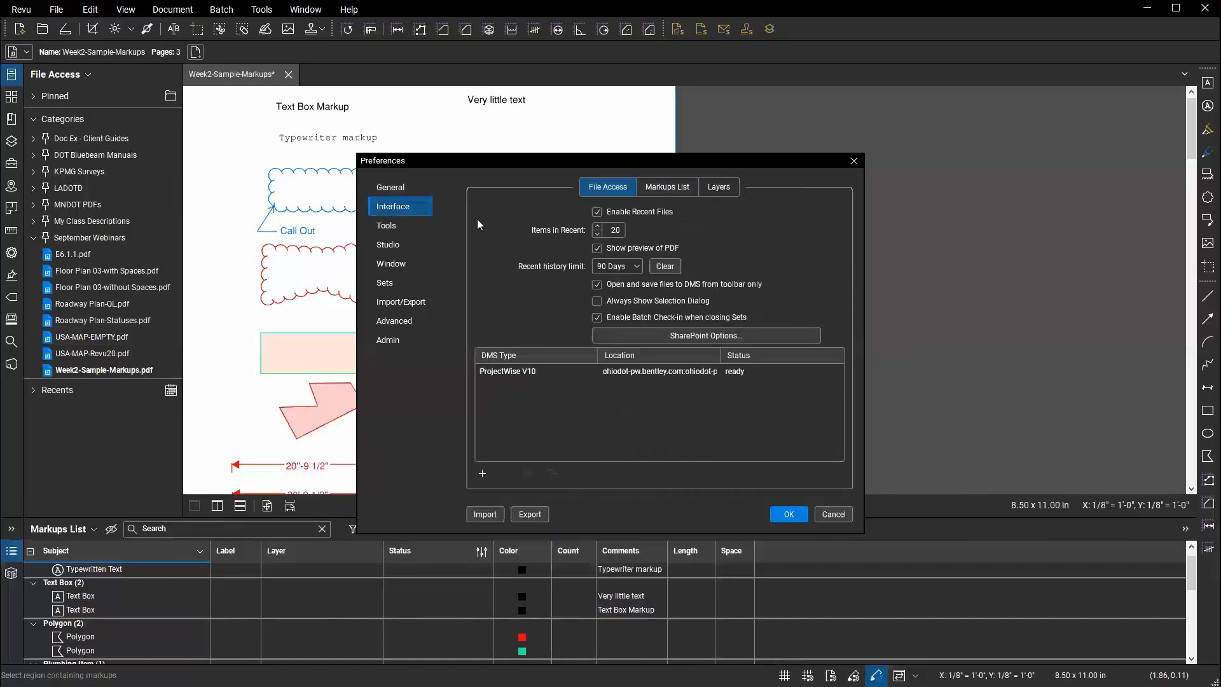
left_click(404, 227)
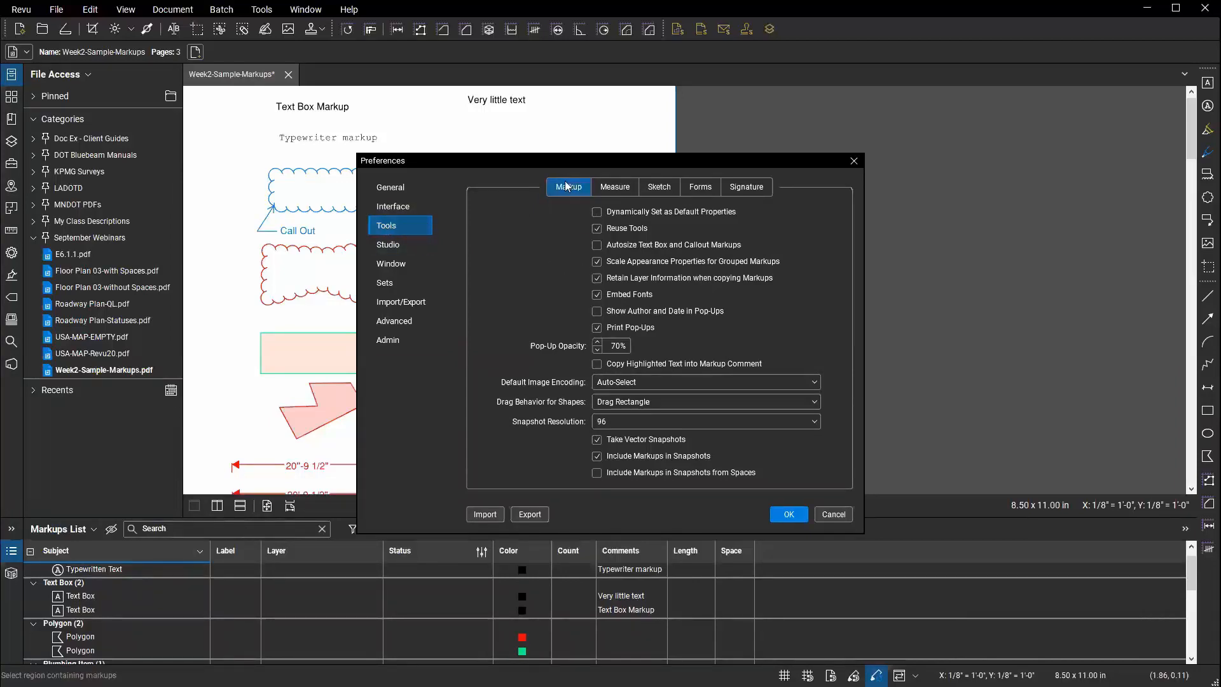
left_click(598, 245)
left_click(789, 514)
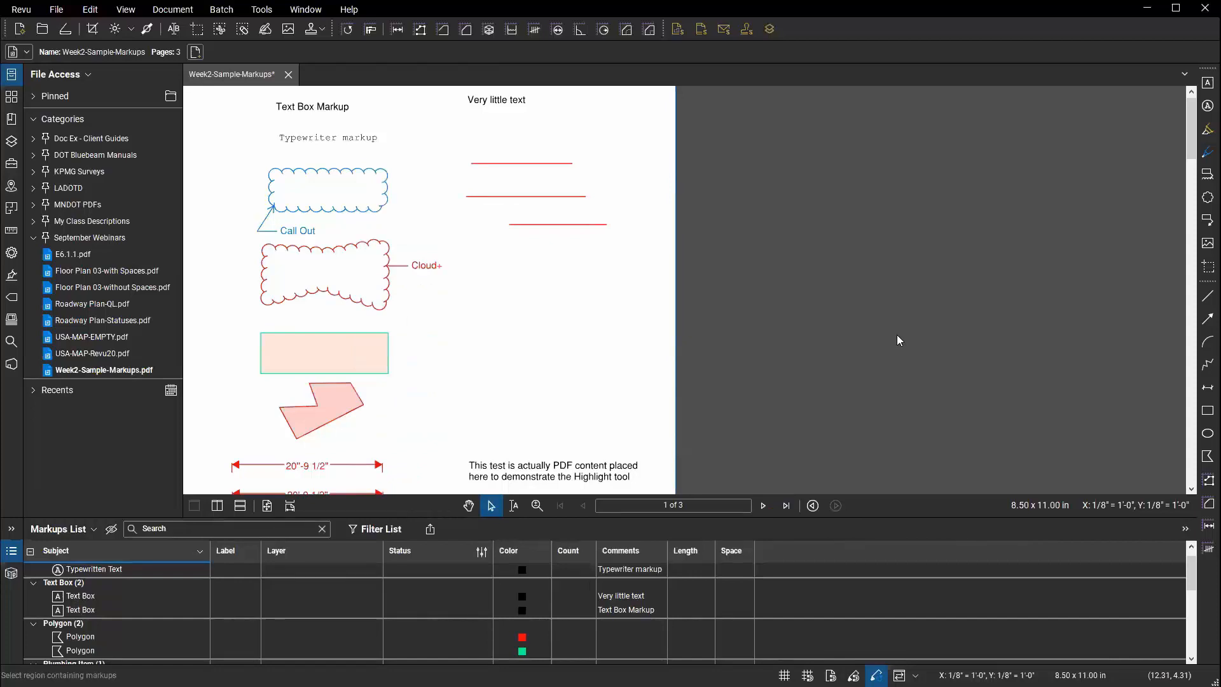
Add a text box reading "Very little" below the red lines and widen its frame while keeping a single-line height.
left_click(1208, 83)
left_click_drag(493, 252, 642, 366)
type("Very little")
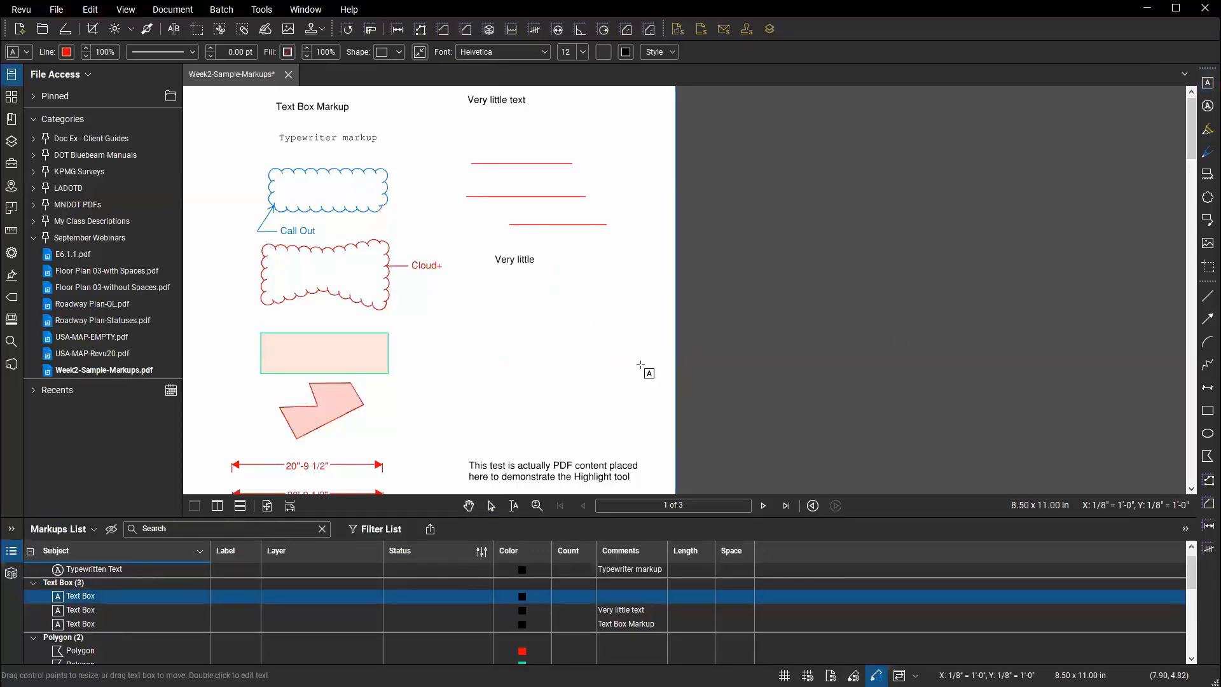
key("Escape")
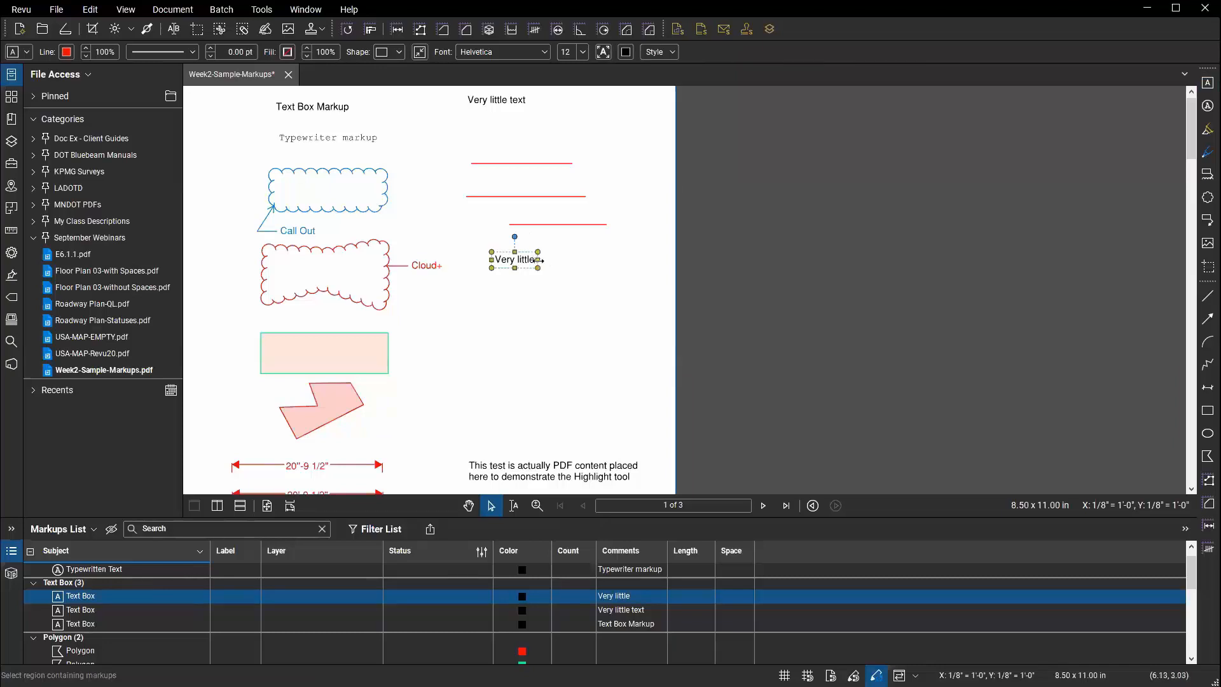
left_click_drag(538, 261, 639, 263)
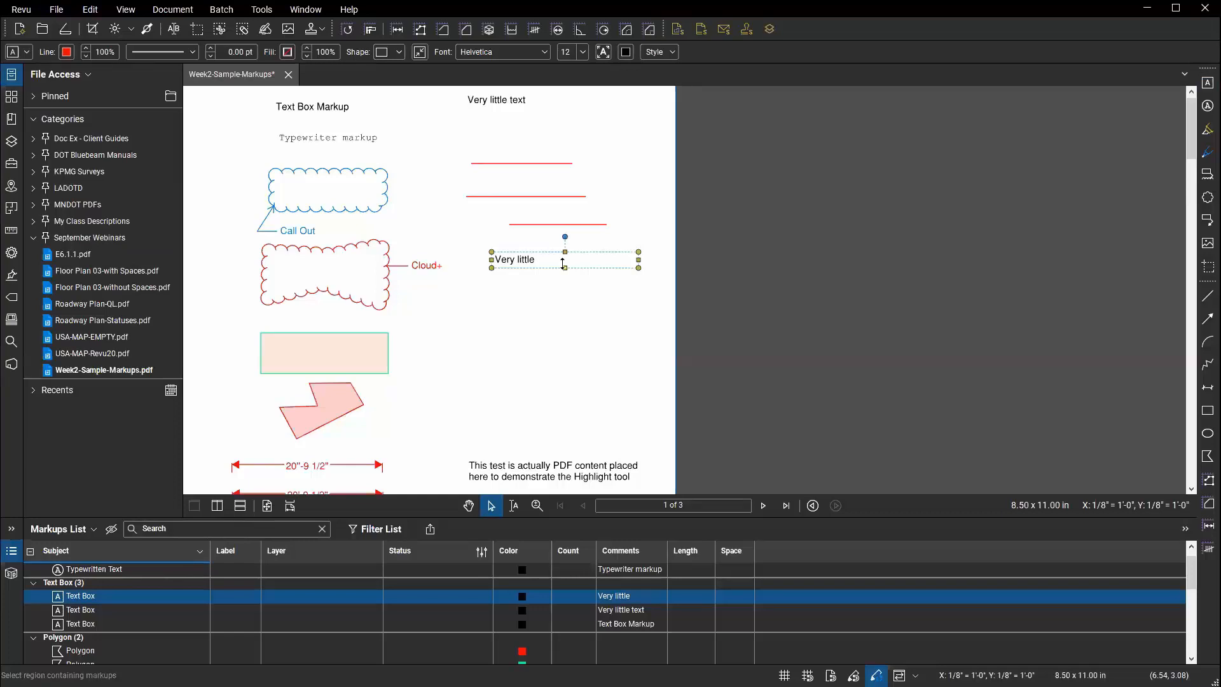
left_click(541, 254)
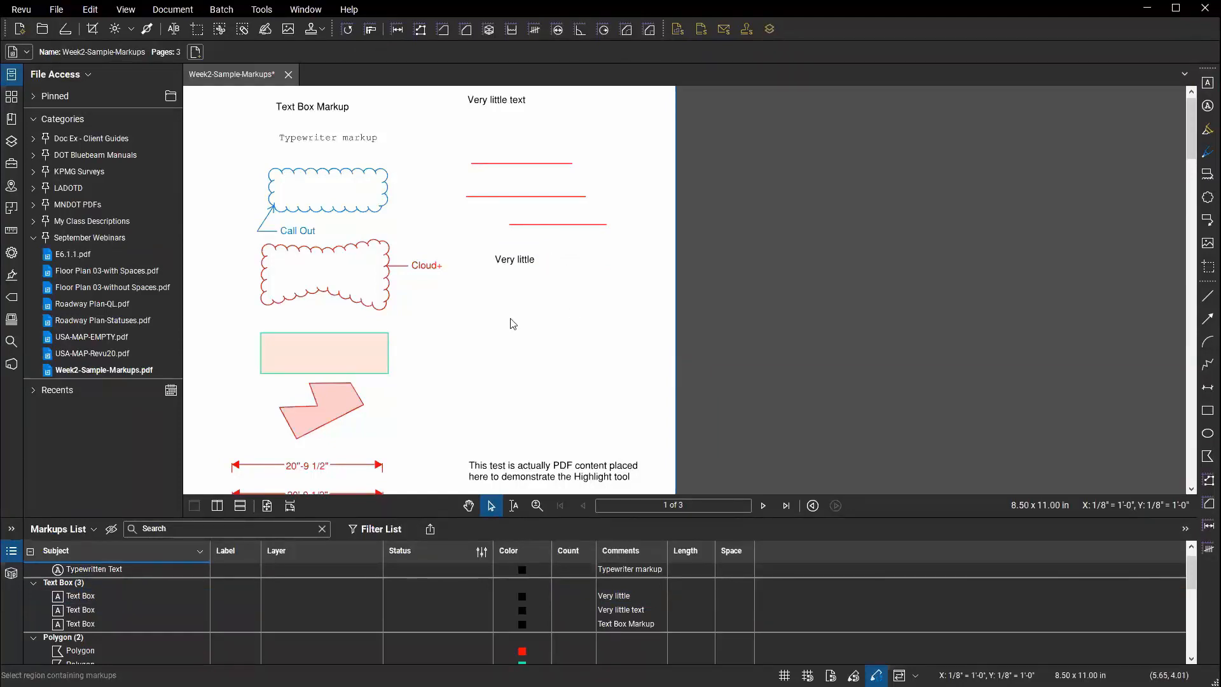
Draw a blue cloud with the default properties below the "Very little" text, and undo it.
left_click(1206, 297)
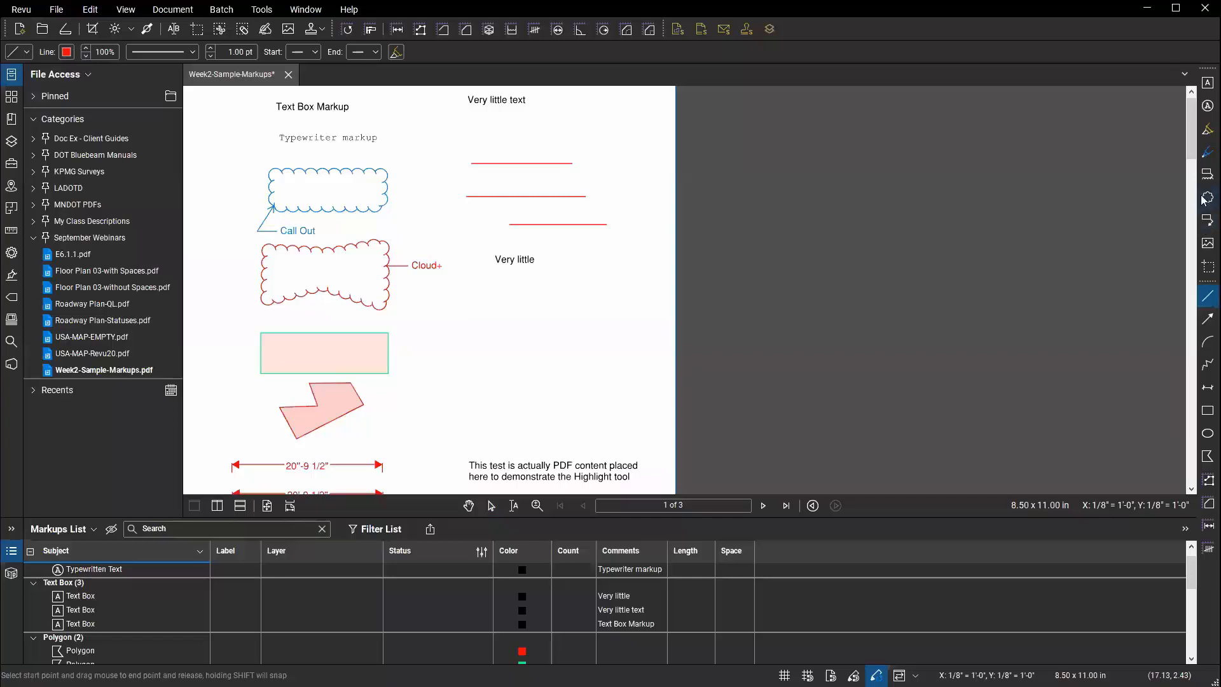
key("c")
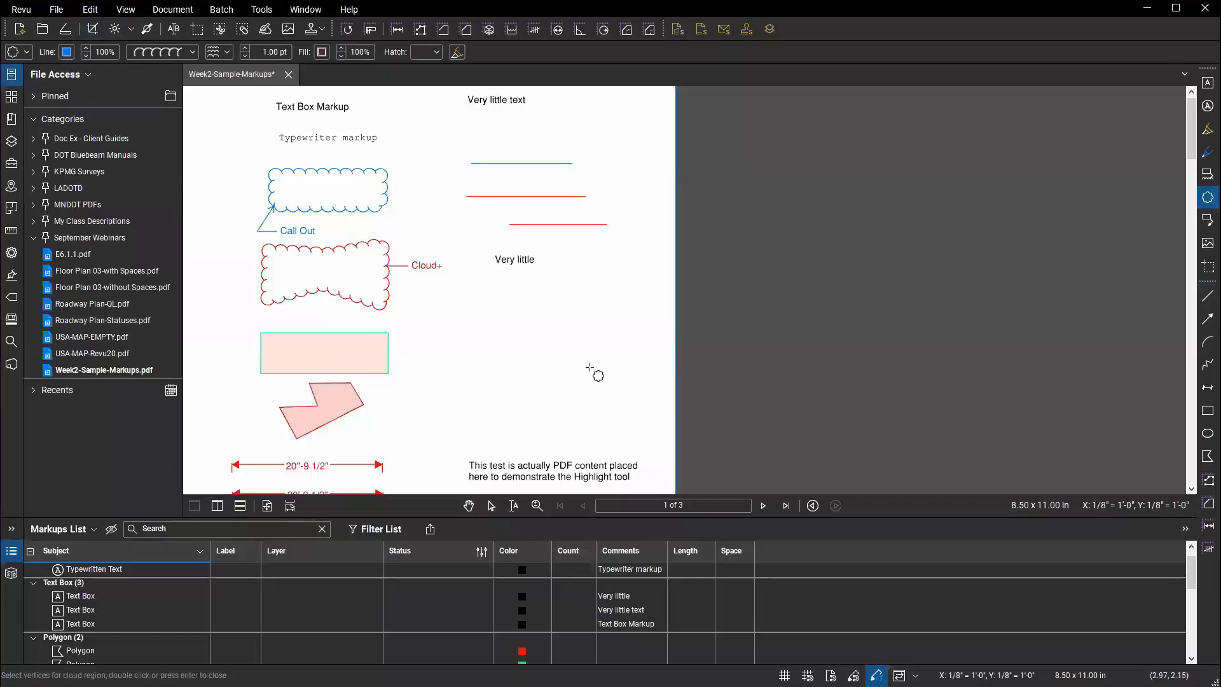
left_click_drag(482, 293, 569, 371)
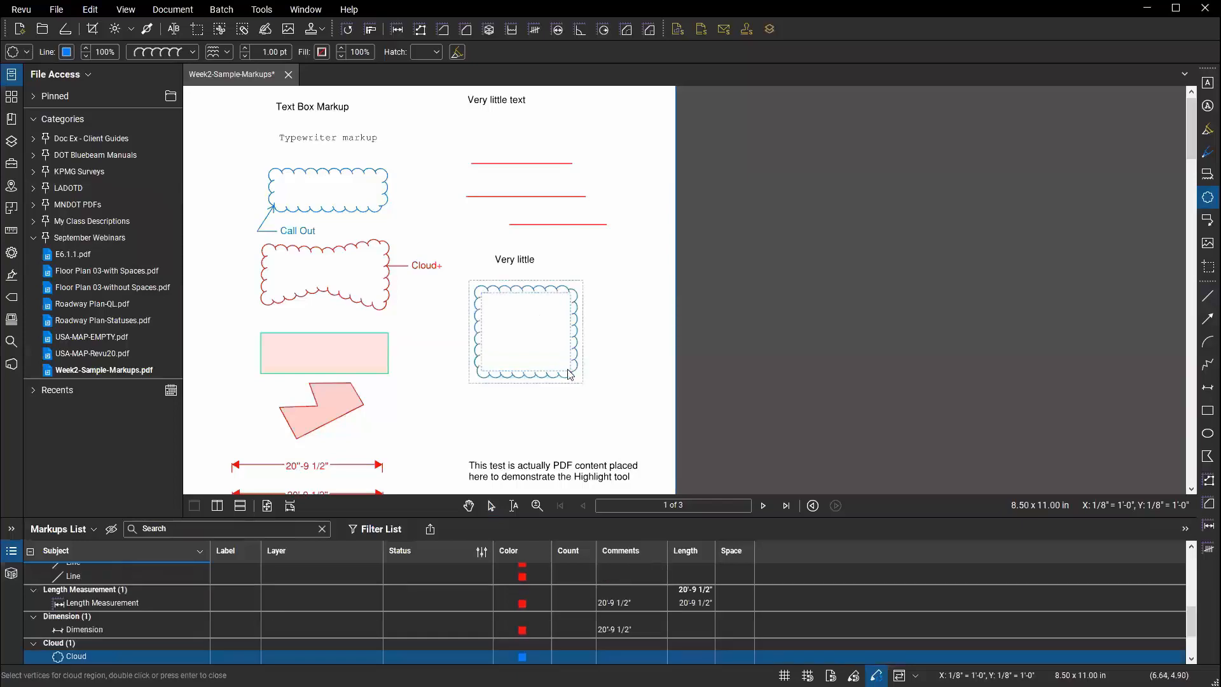
key("Escape")
key("ctrl+z")
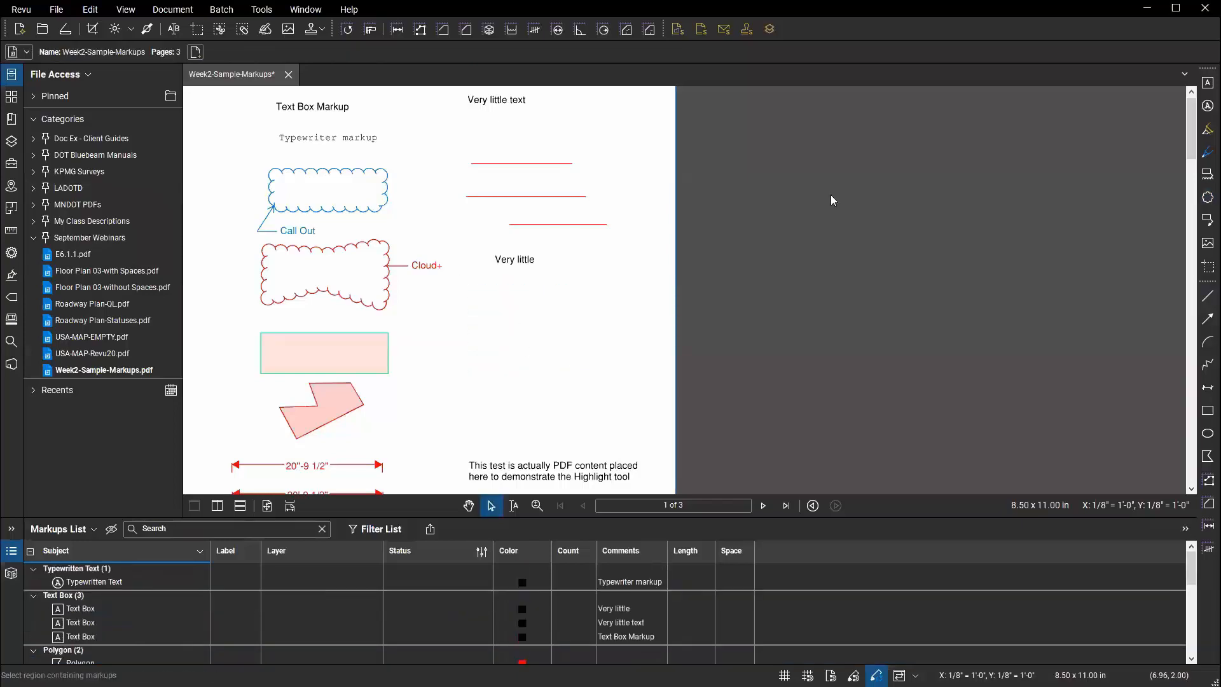
Draw a large blue cloud below the "Very little" text with a green fill at 40% opacity and a cloud size of 1.50.
left_click(1206, 198)
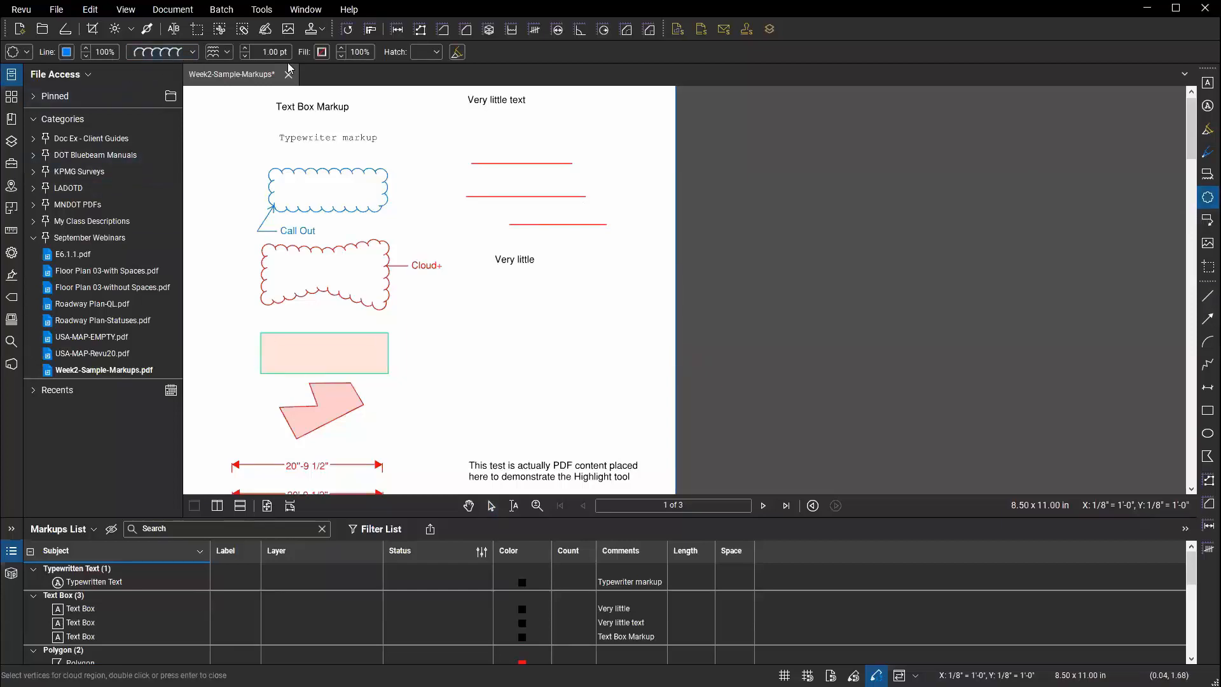
left_click(323, 53)
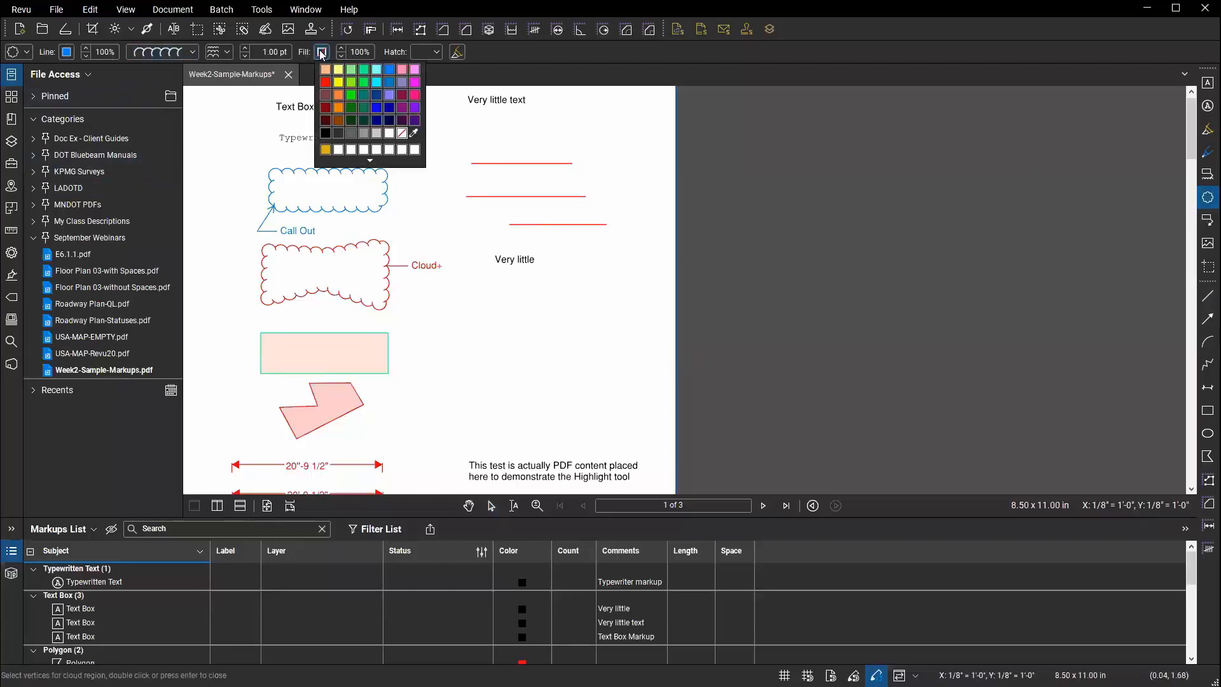
left_click(347, 91)
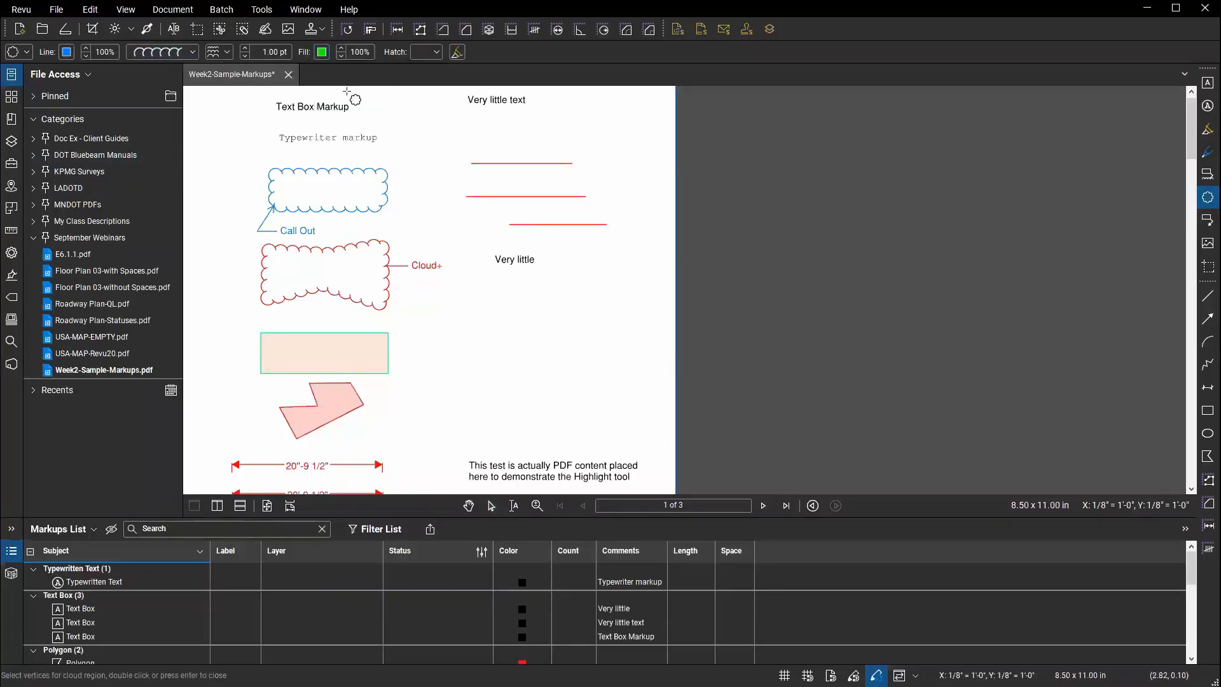
left_click(341, 56)
left_click(341, 56)
left_click(192, 52)
left_click(192, 52)
left_click(228, 53)
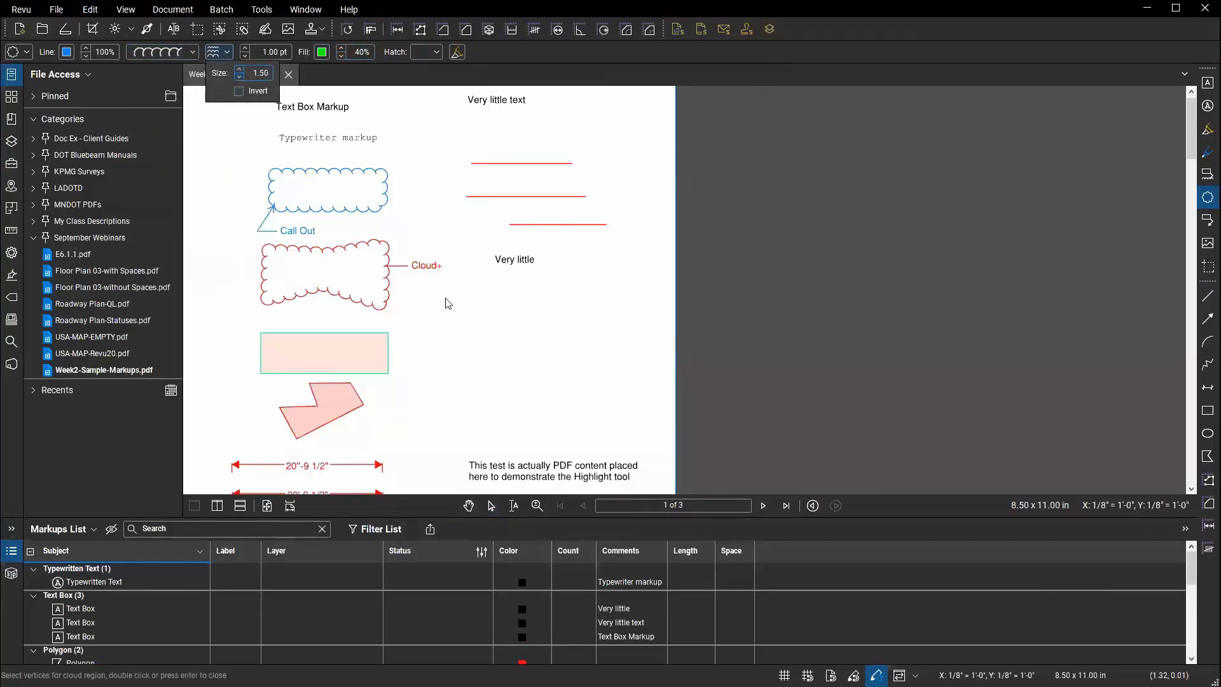
left_click_drag(471, 289, 632, 402)
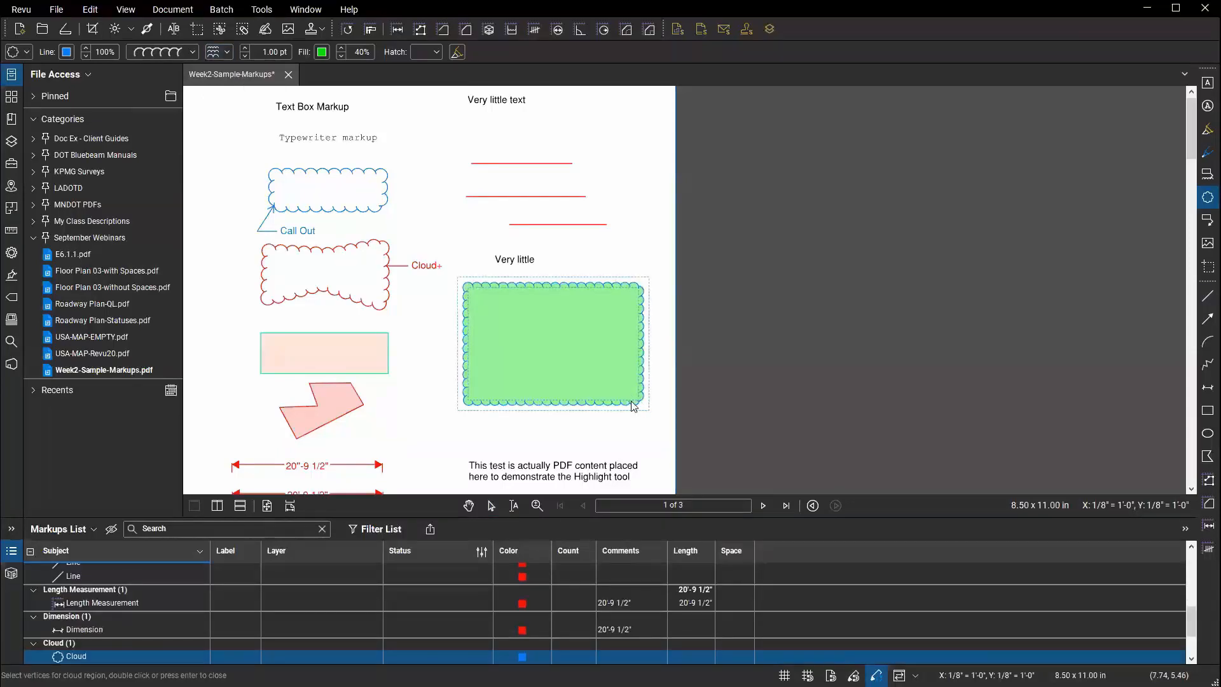
key("Escape")
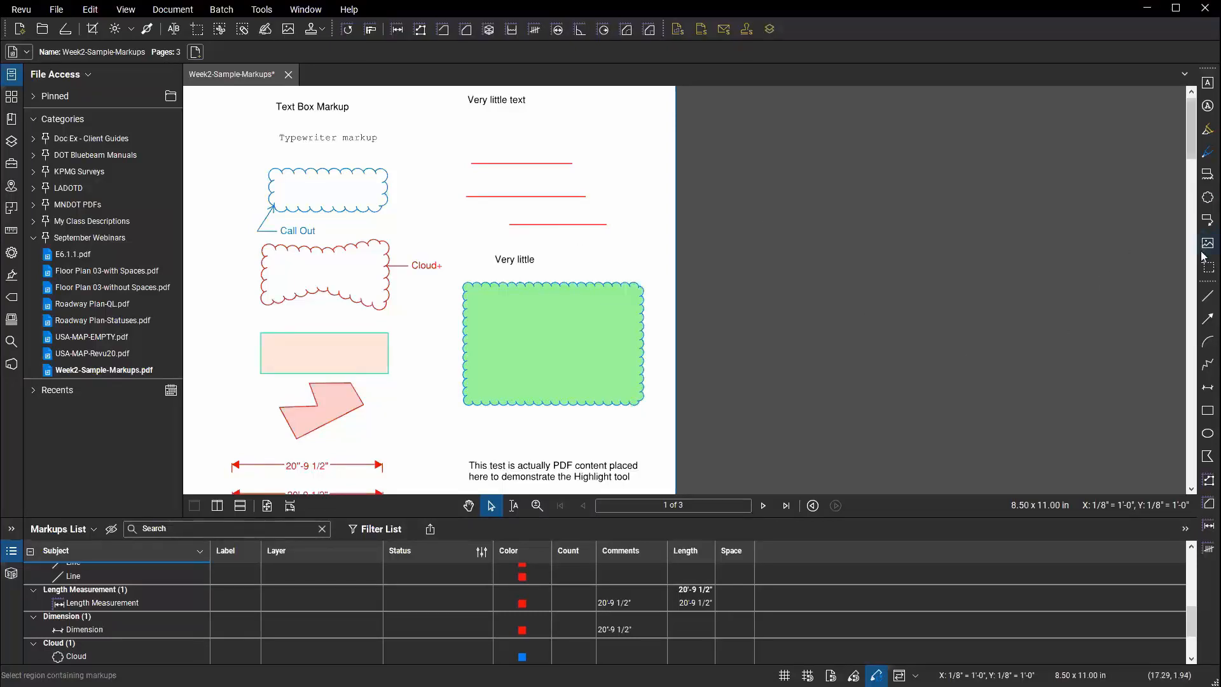
Draw an unfilled blue cloud with the default properties around the red lines, and delete it.
left_click(1208, 129)
left_click(1208, 197)
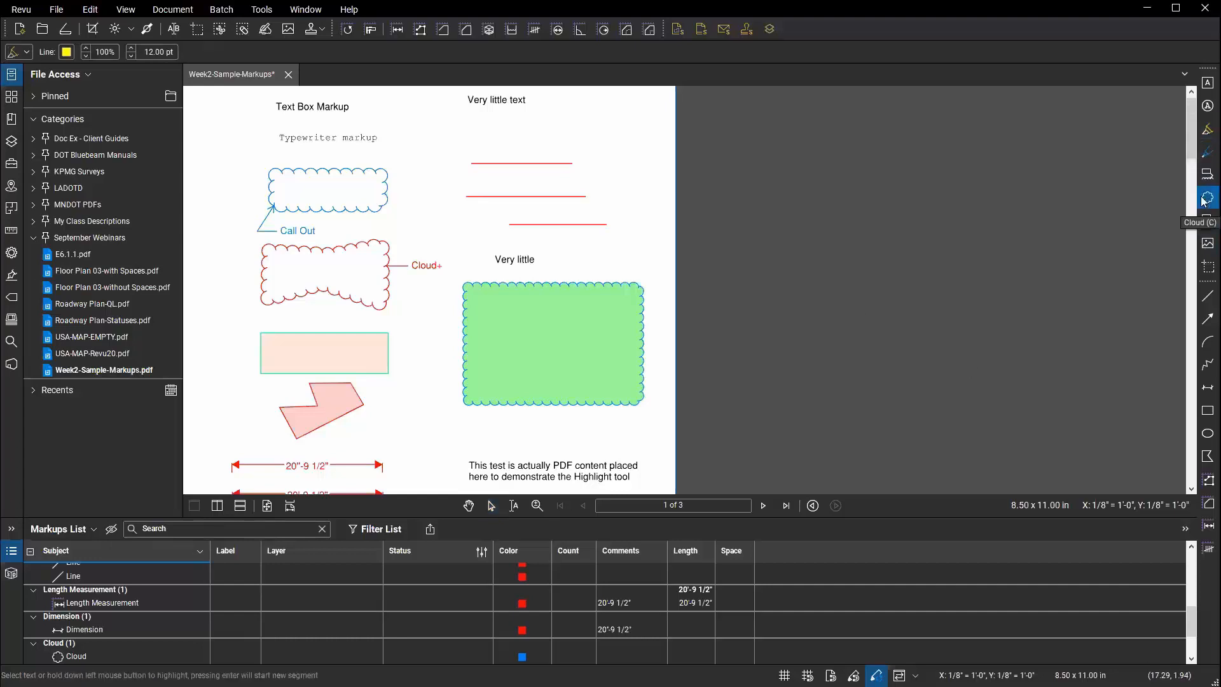
left_click_drag(450, 145, 550, 237)
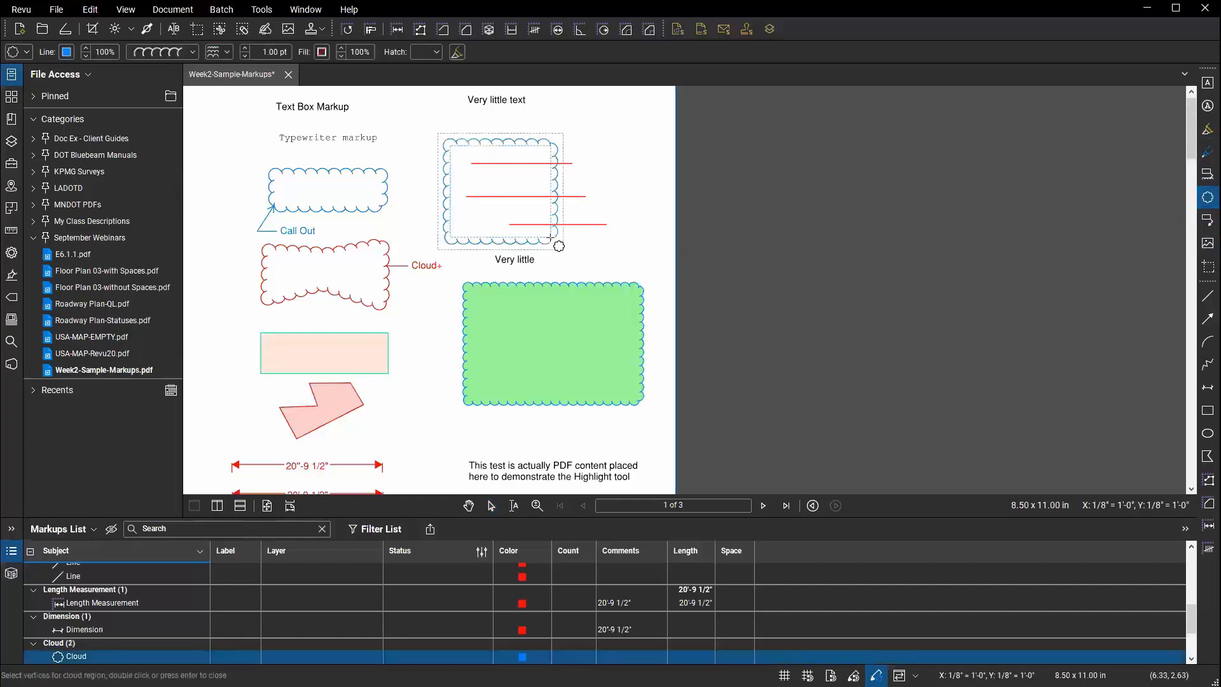
key("Escape")
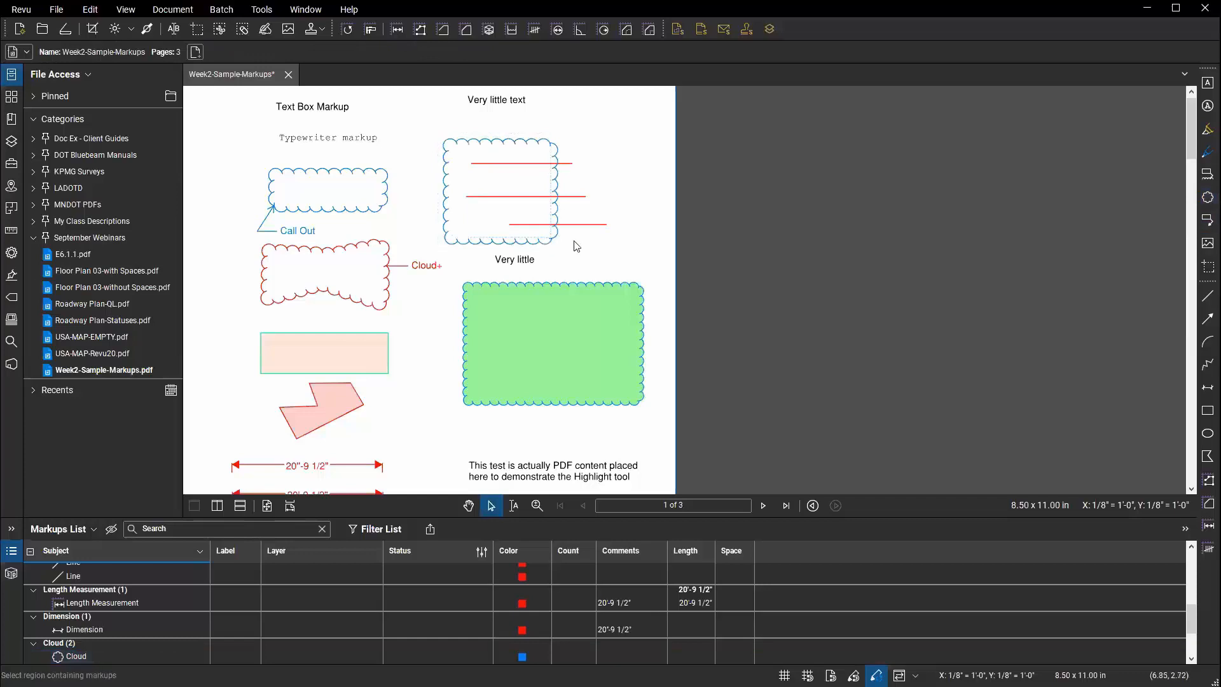
left_click(553, 237)
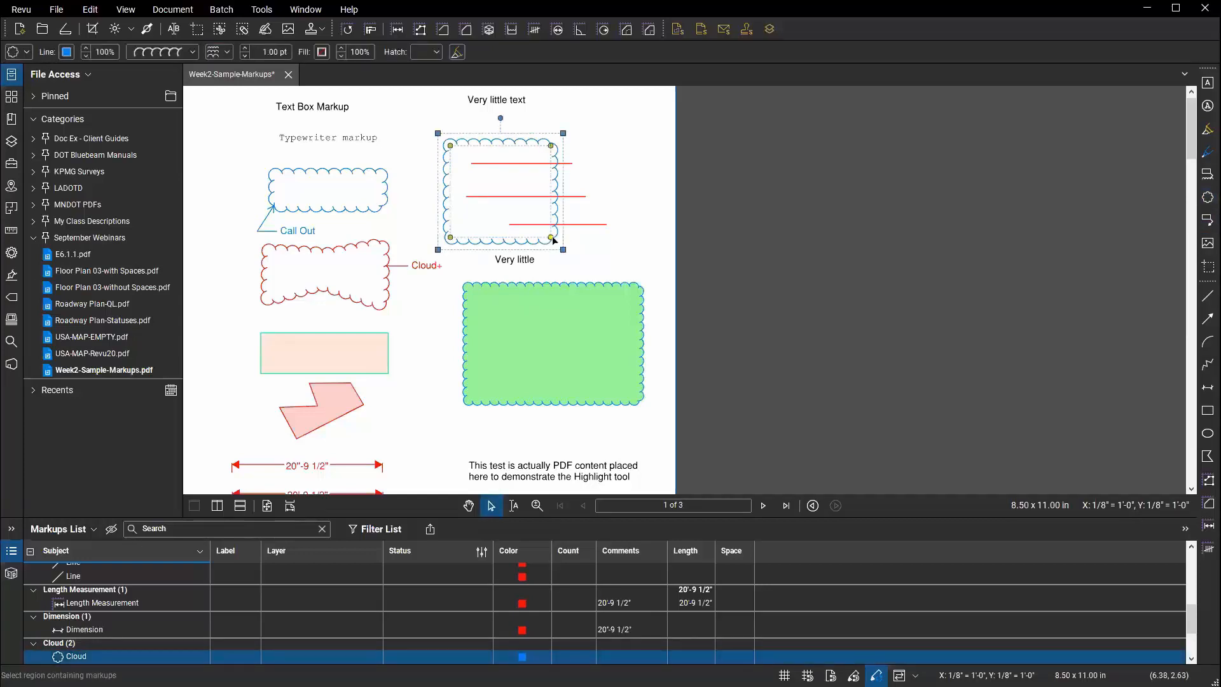
key("Delete")
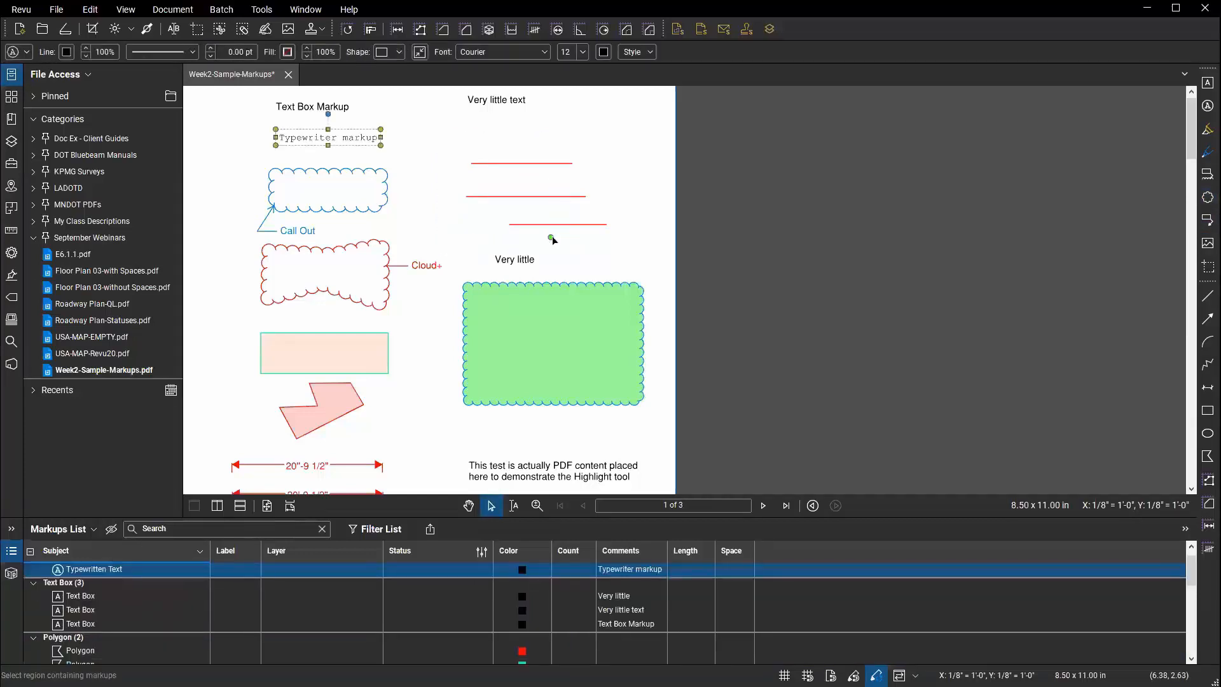
key("Escape")
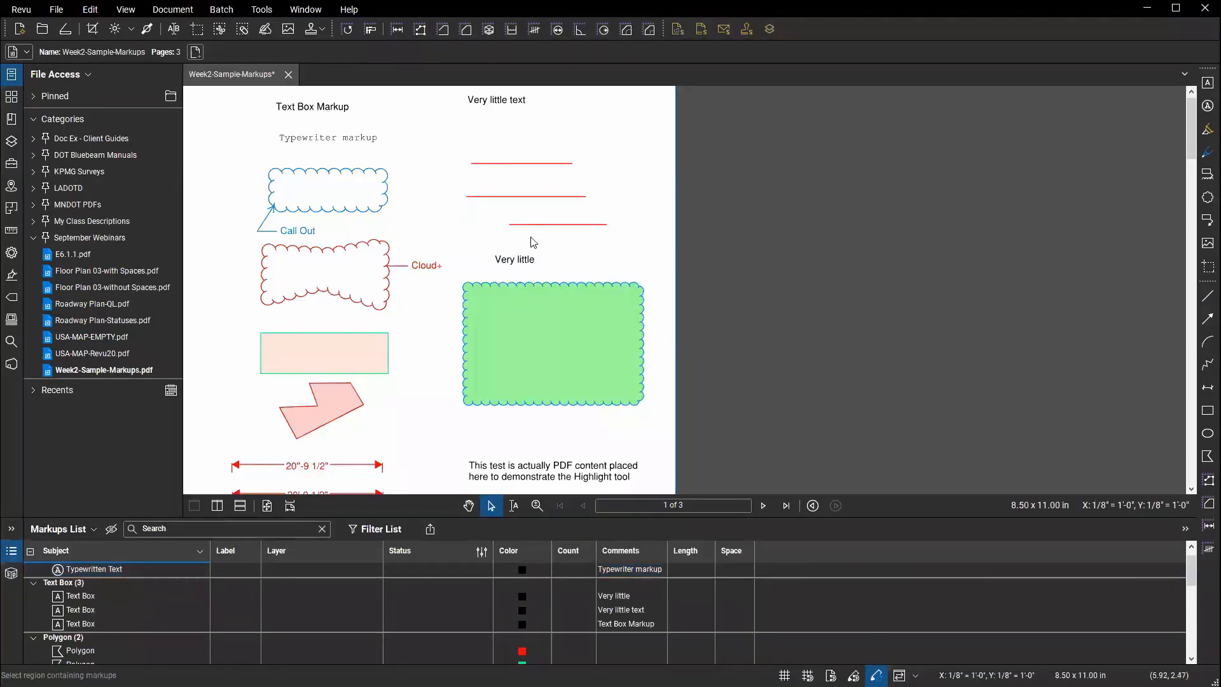
Set the Cloud tool's fill to light orange at 30% opacity and save its properties as the default.
left_click(1208, 197)
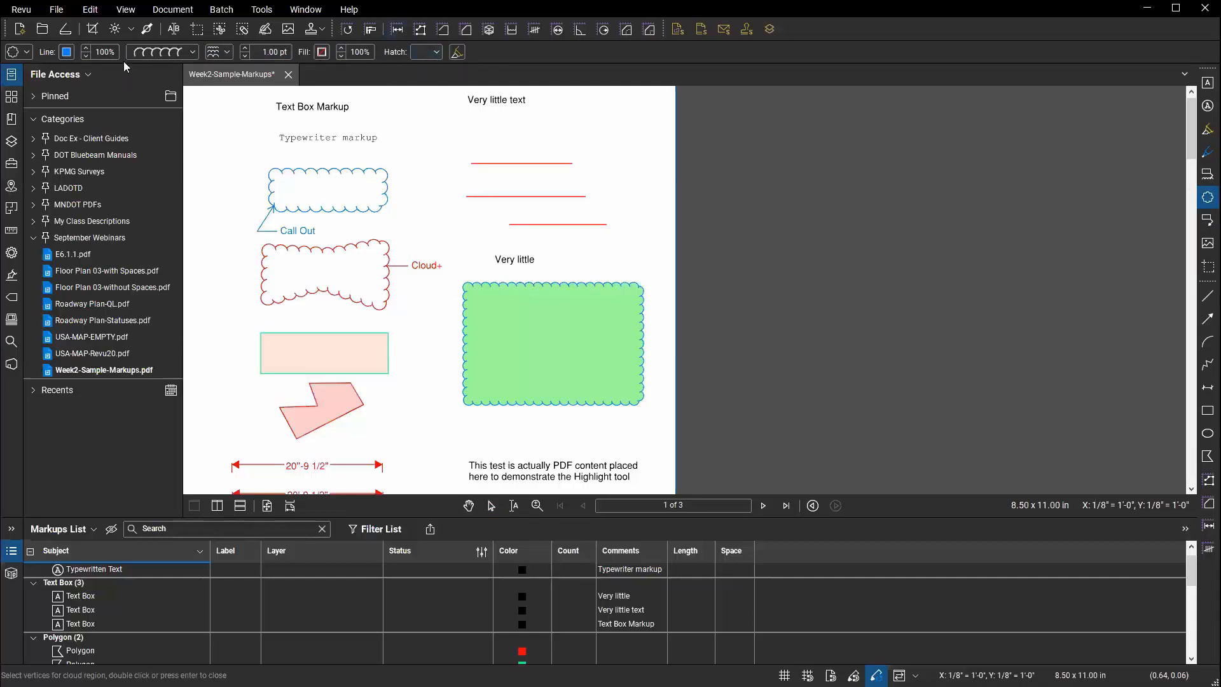
key("ctrl")
key("ctrl")
left_click(27, 52)
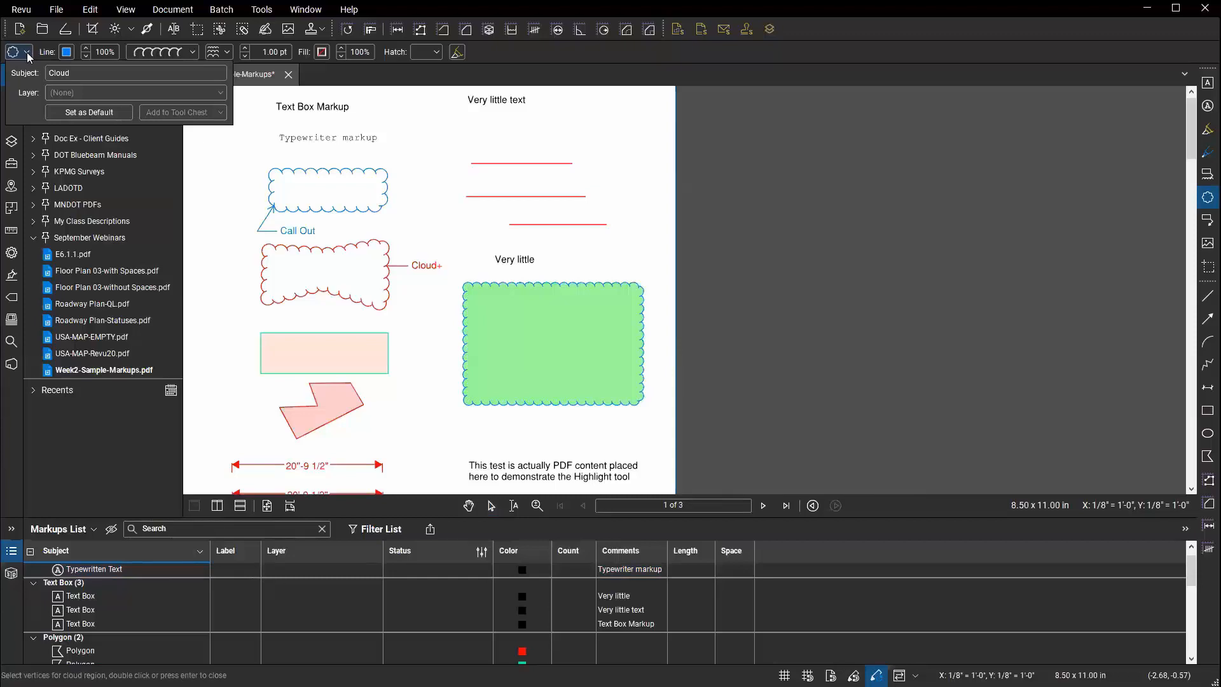
left_click(27, 52)
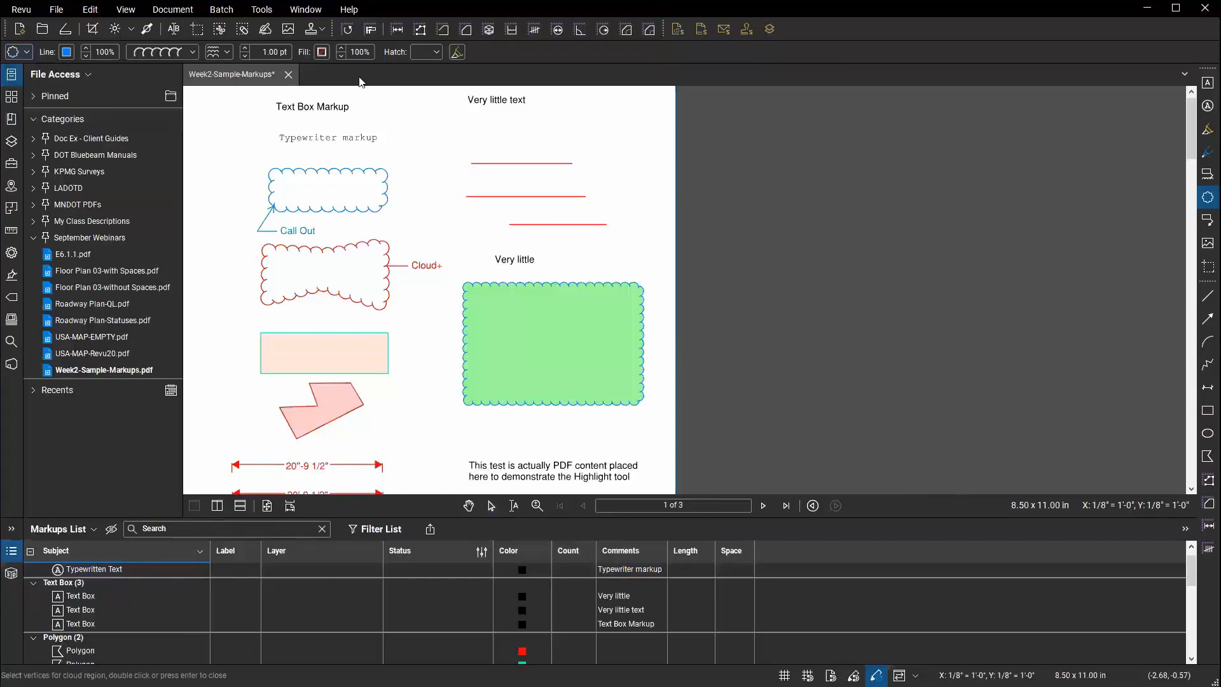
left_click(322, 53)
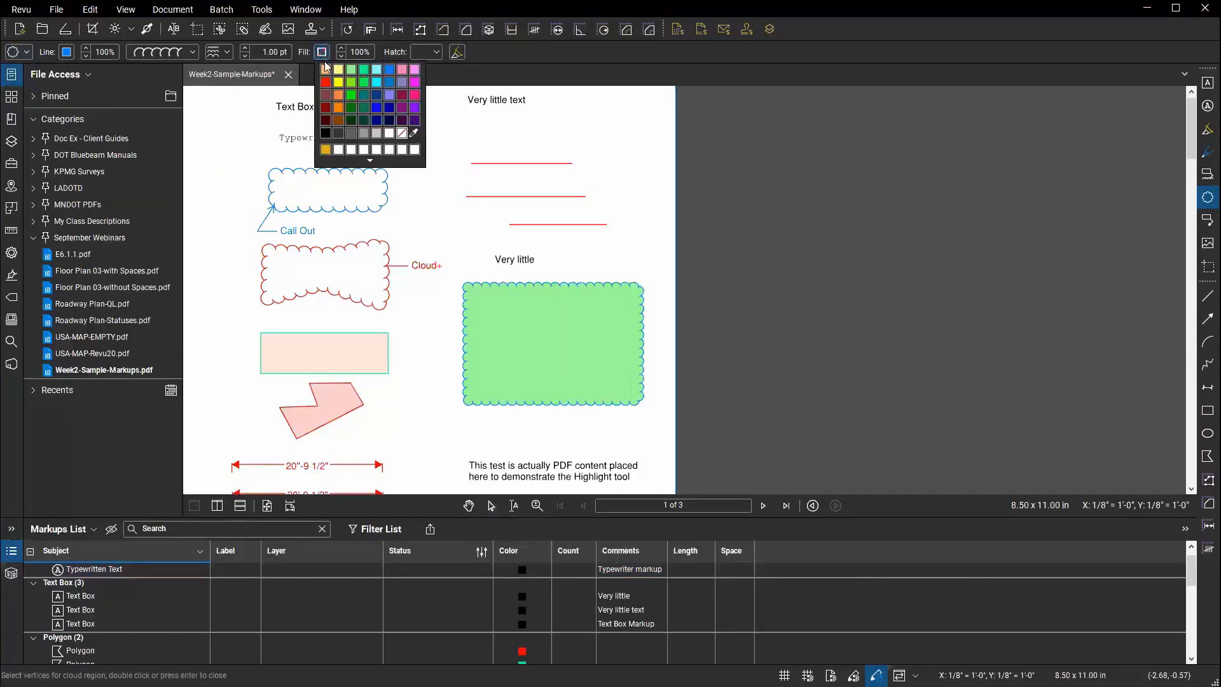
left_click(328, 75)
left_click(341, 57)
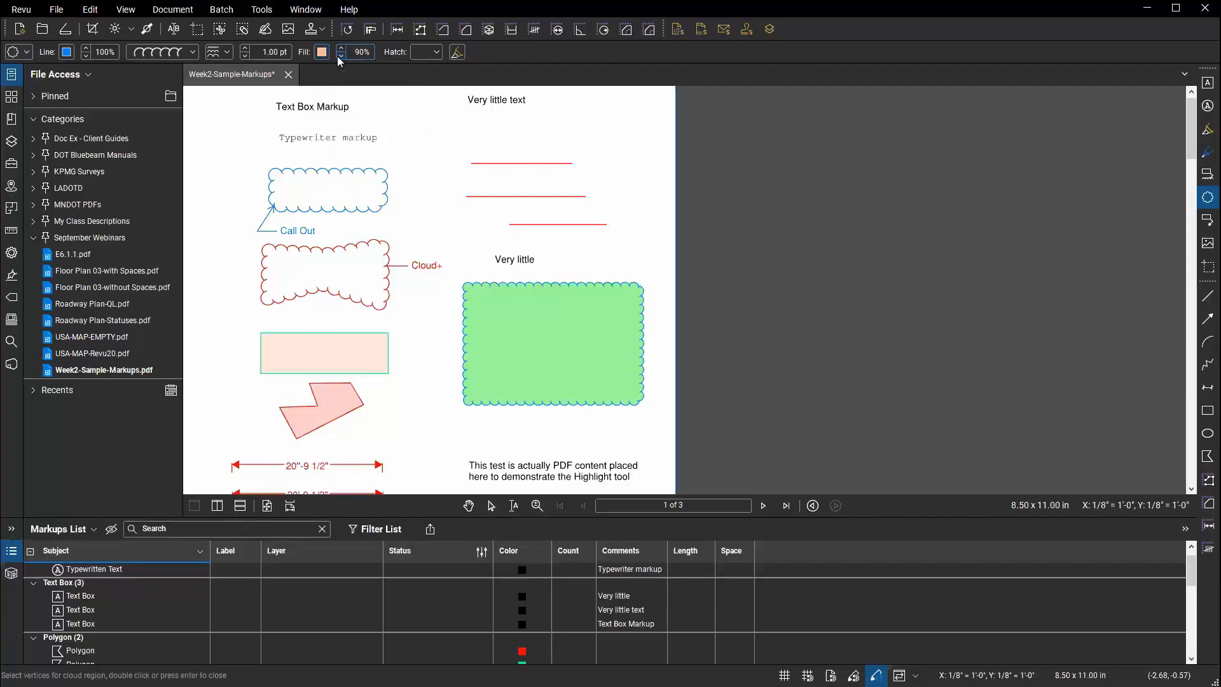
left_click(340, 56)
left_click(227, 52)
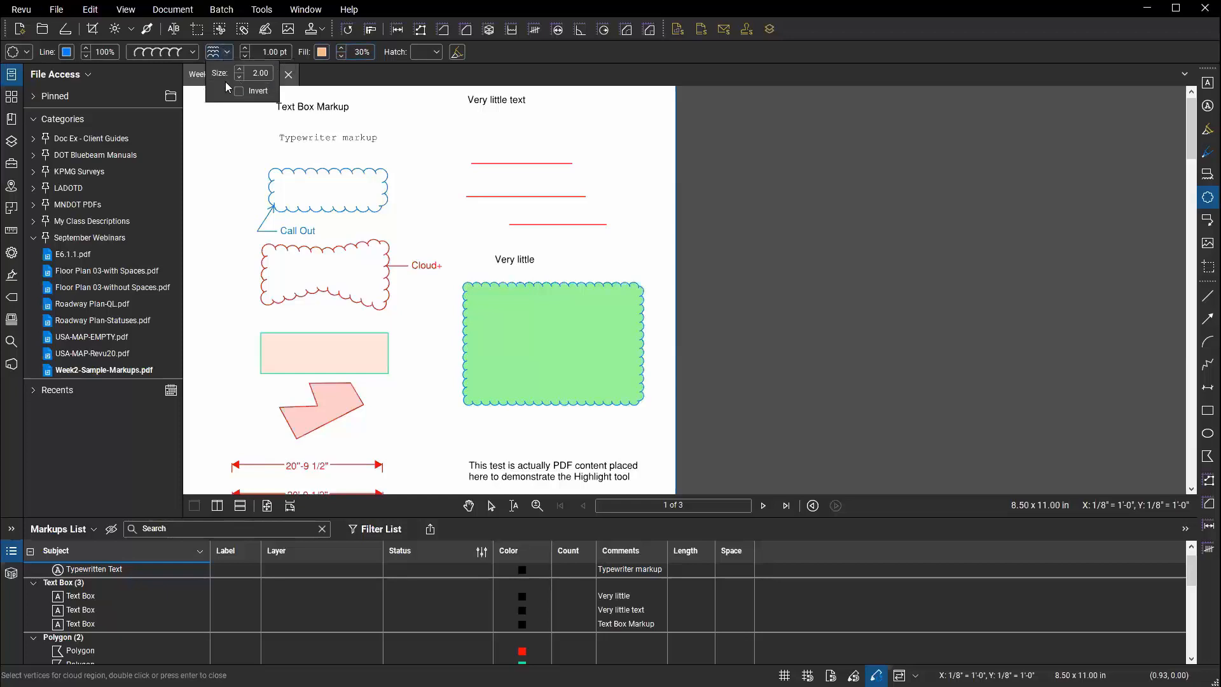
left_click(25, 53)
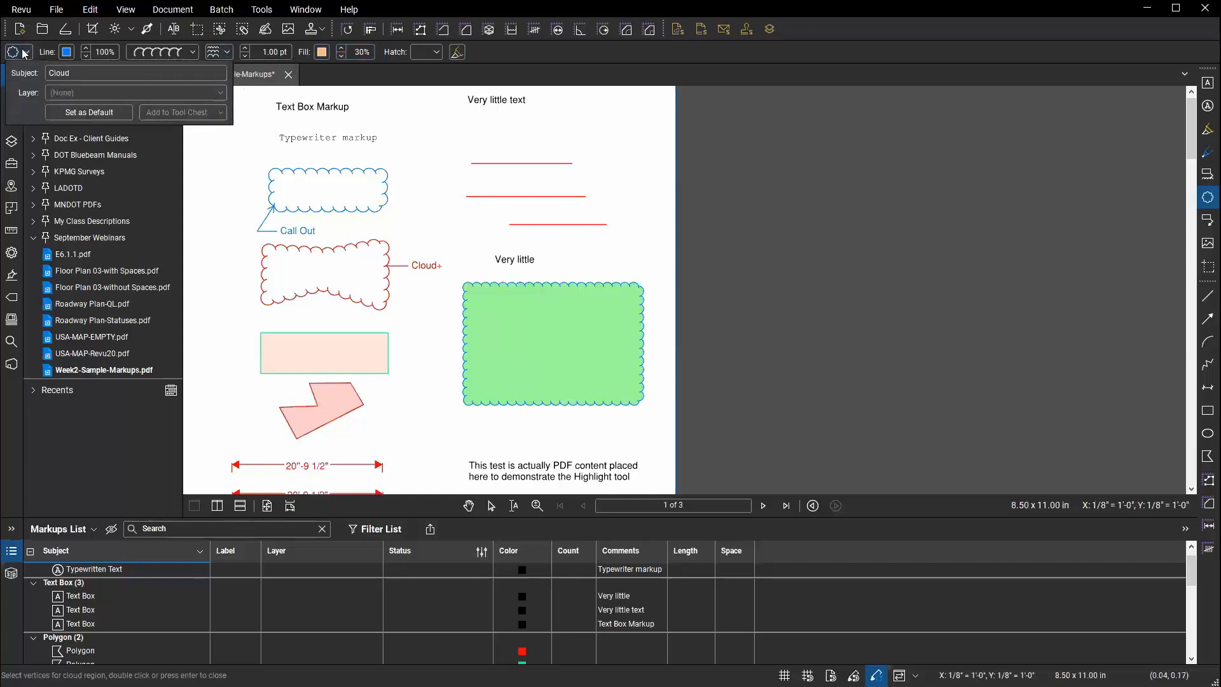
left_click(108, 113)
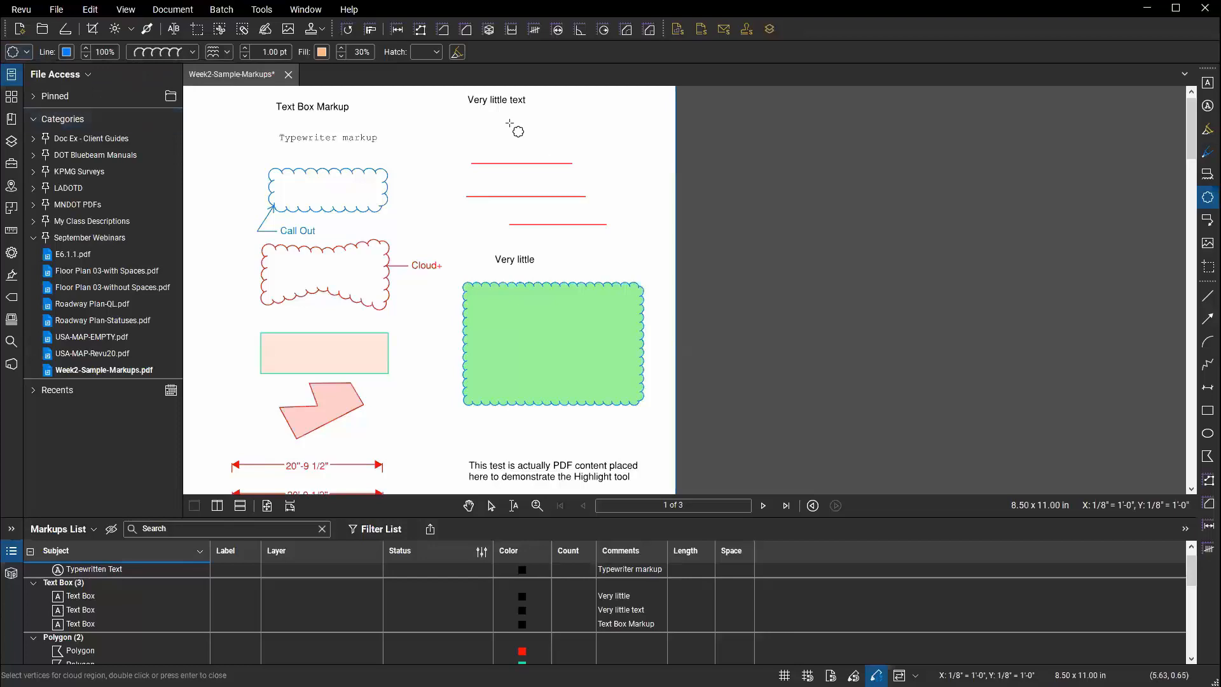
Draw a cloud with the default light orange fill over the red lines below the "Very little text" box.
left_click_drag(509, 123, 609, 195)
key("Escape")
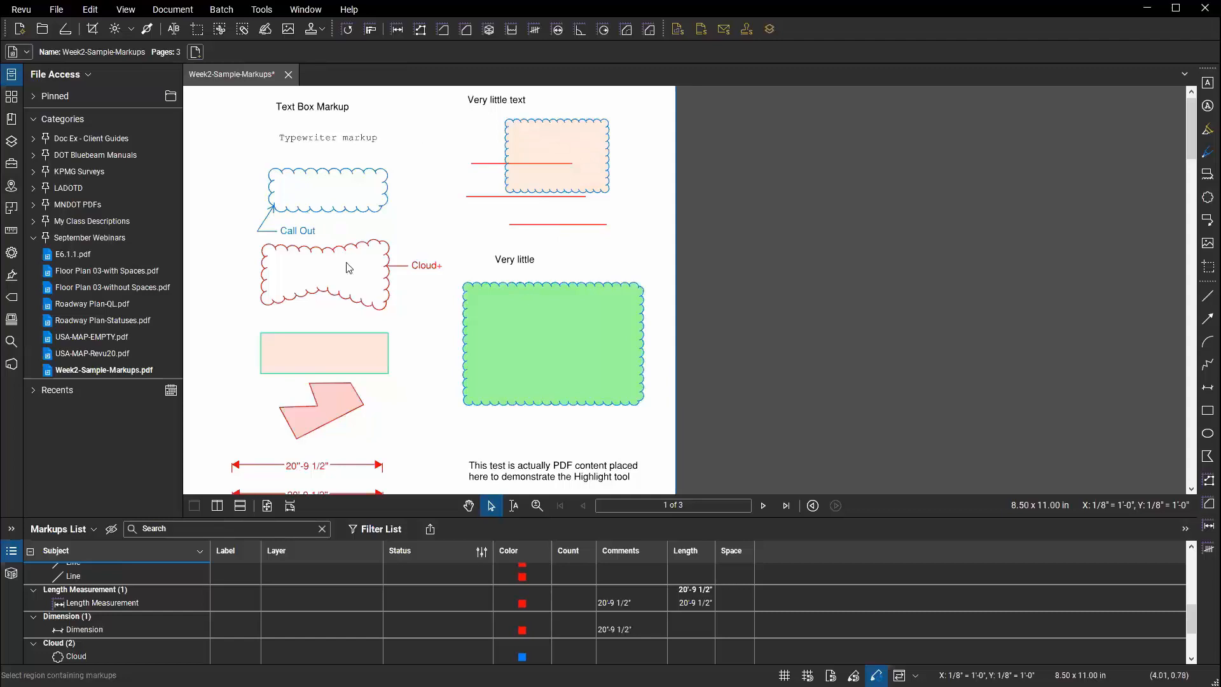
Set the large green cloud's properties as the Cloud tool's default and draw a small cloud with them above it.
left_click(551, 289)
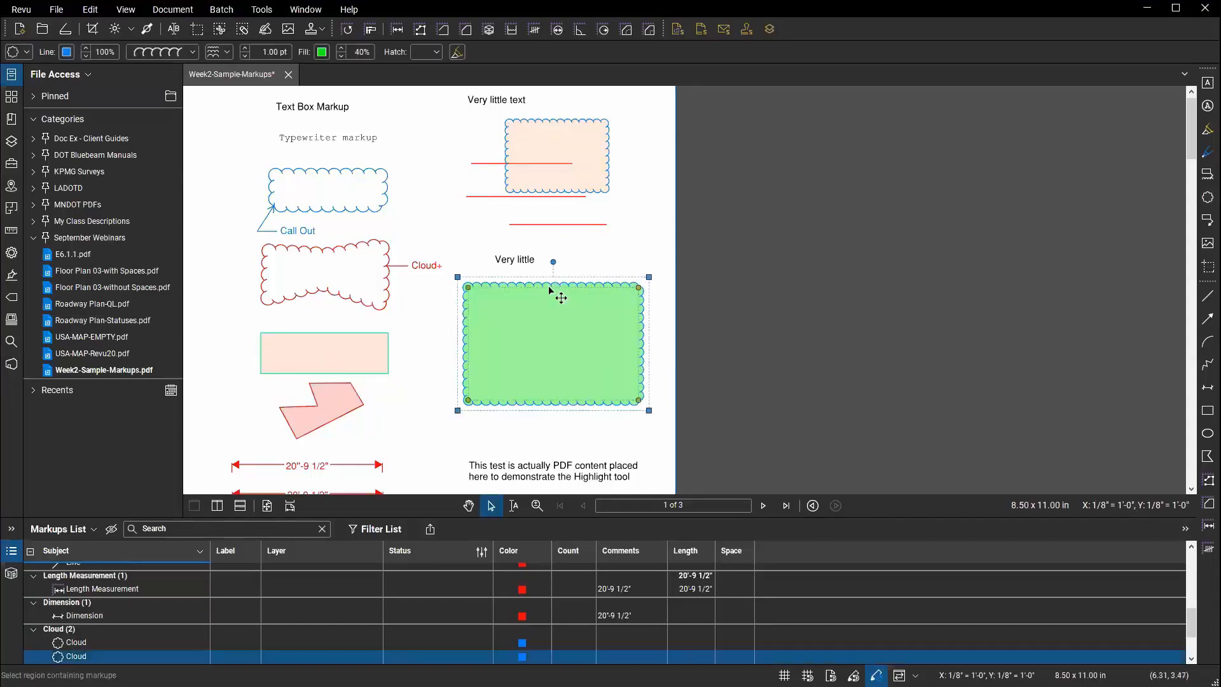
right_click(581, 285)
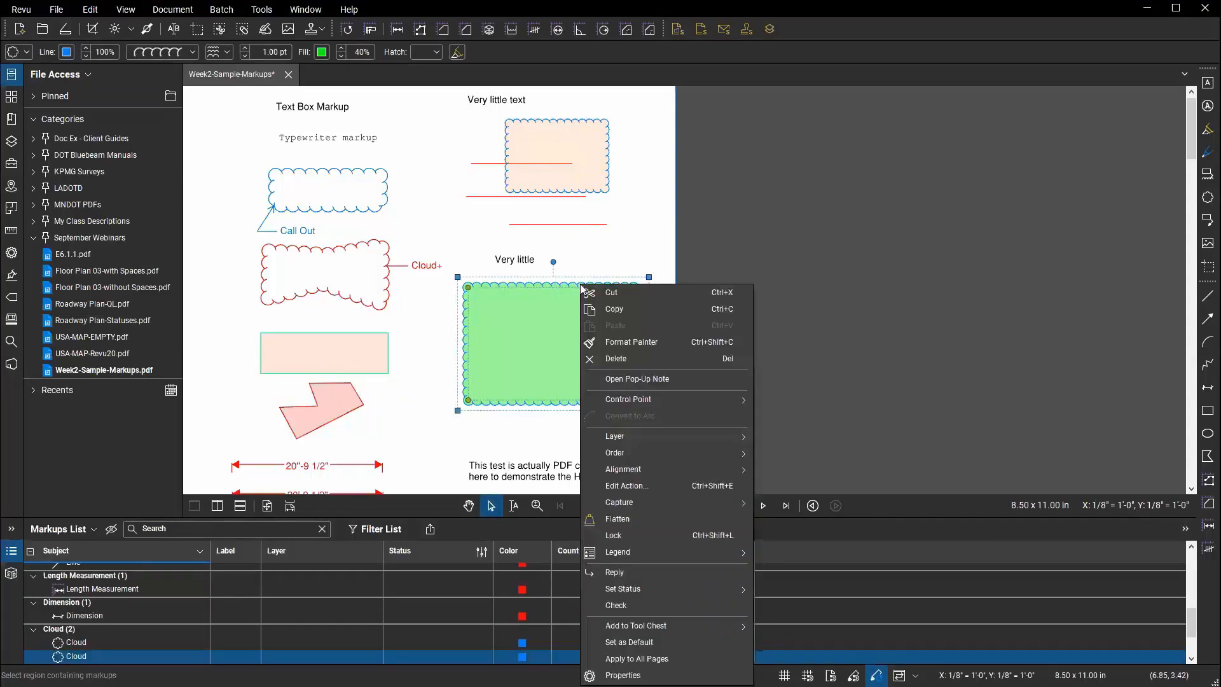
left_click(668, 642)
left_click(623, 218)
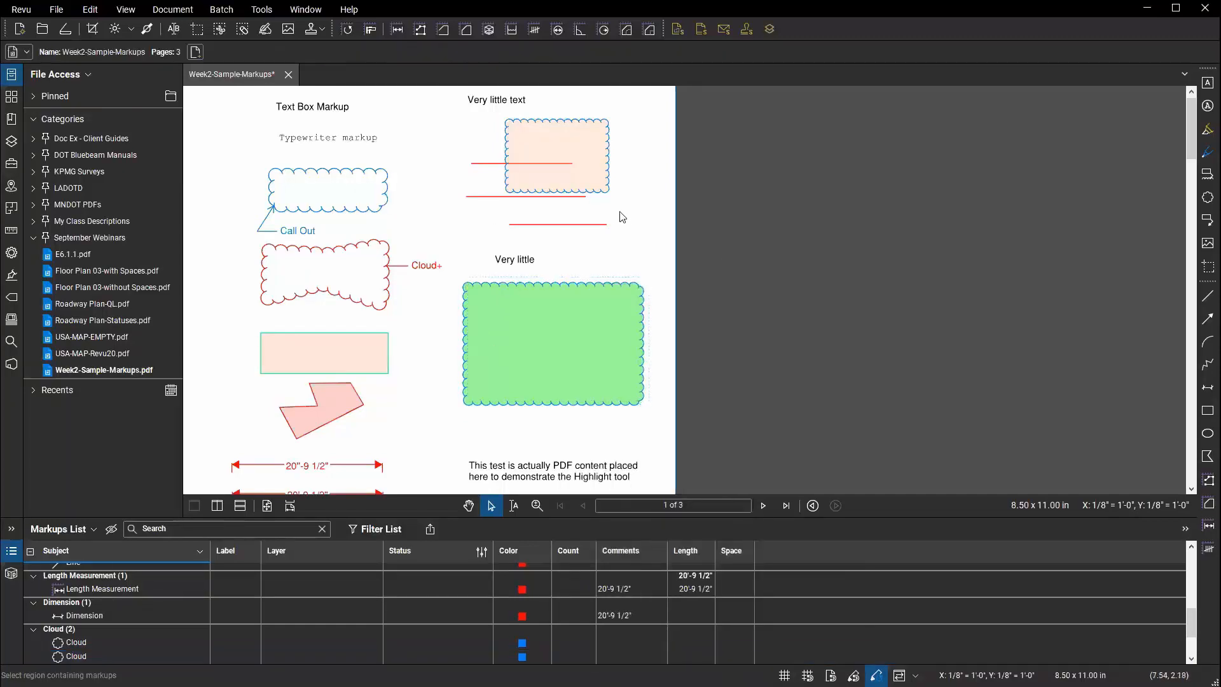
left_click(1204, 200)
left_click_drag(562, 219, 598, 265)
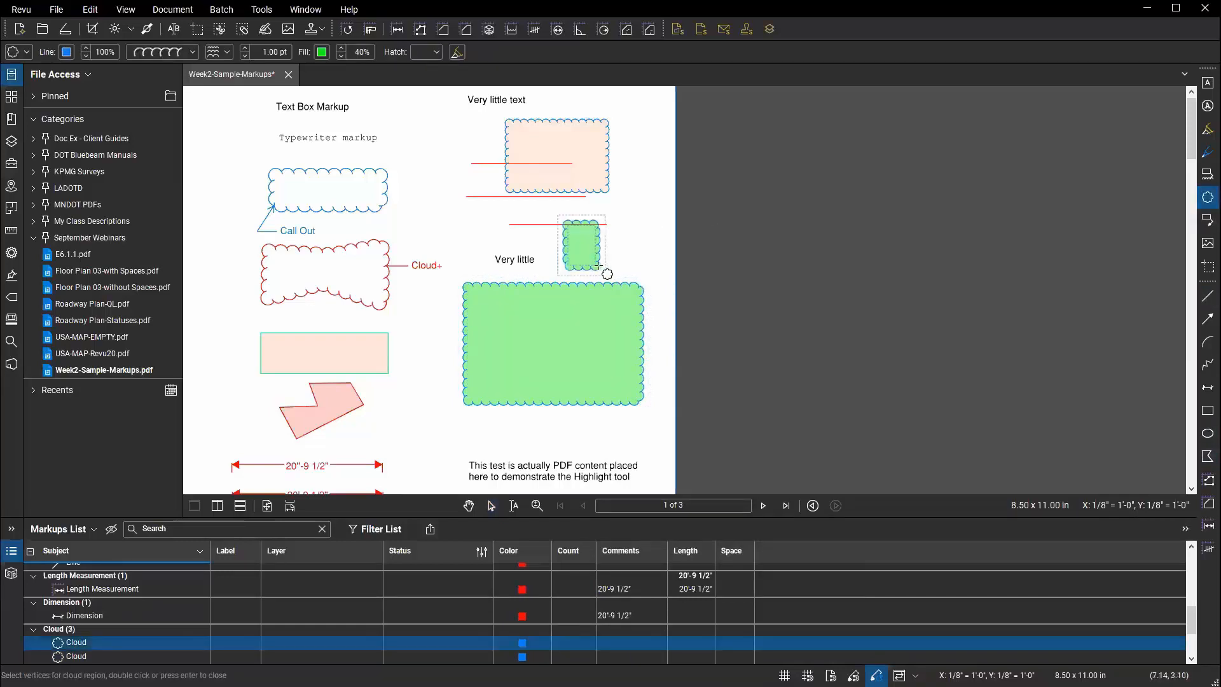
key("Escape")
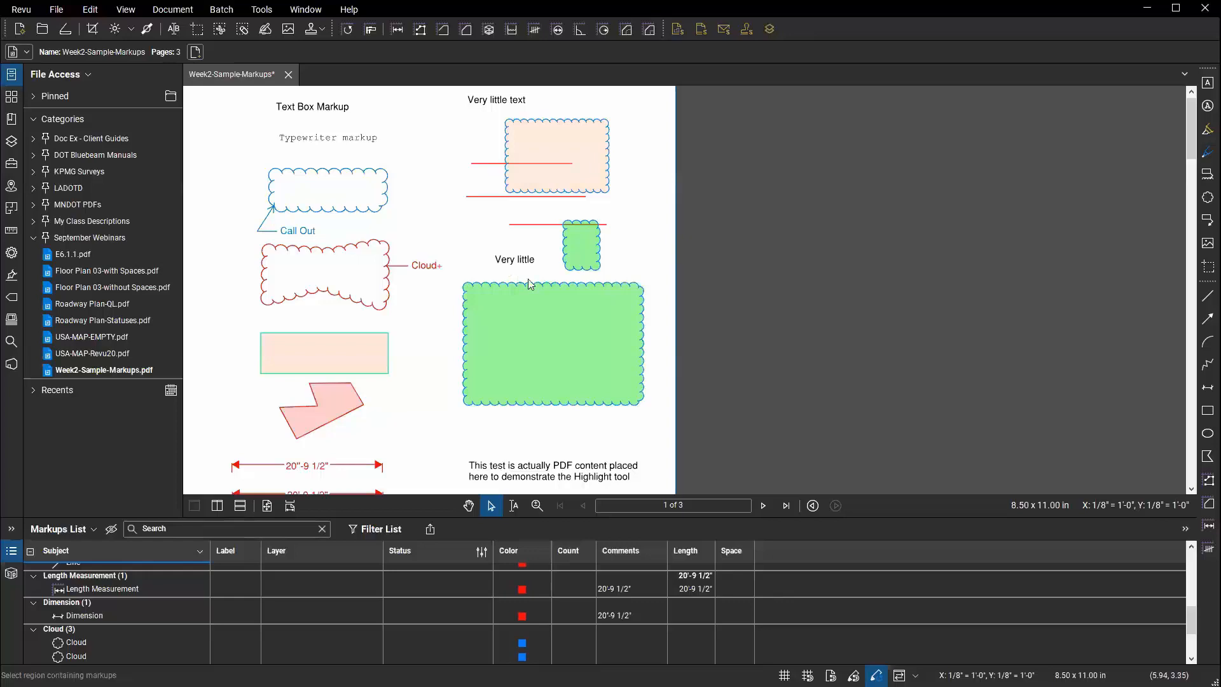
Copy the large green cloud's formatting with Format Painter onto the light orange cloud and the red L-shaped polygon.
left_click(546, 289)
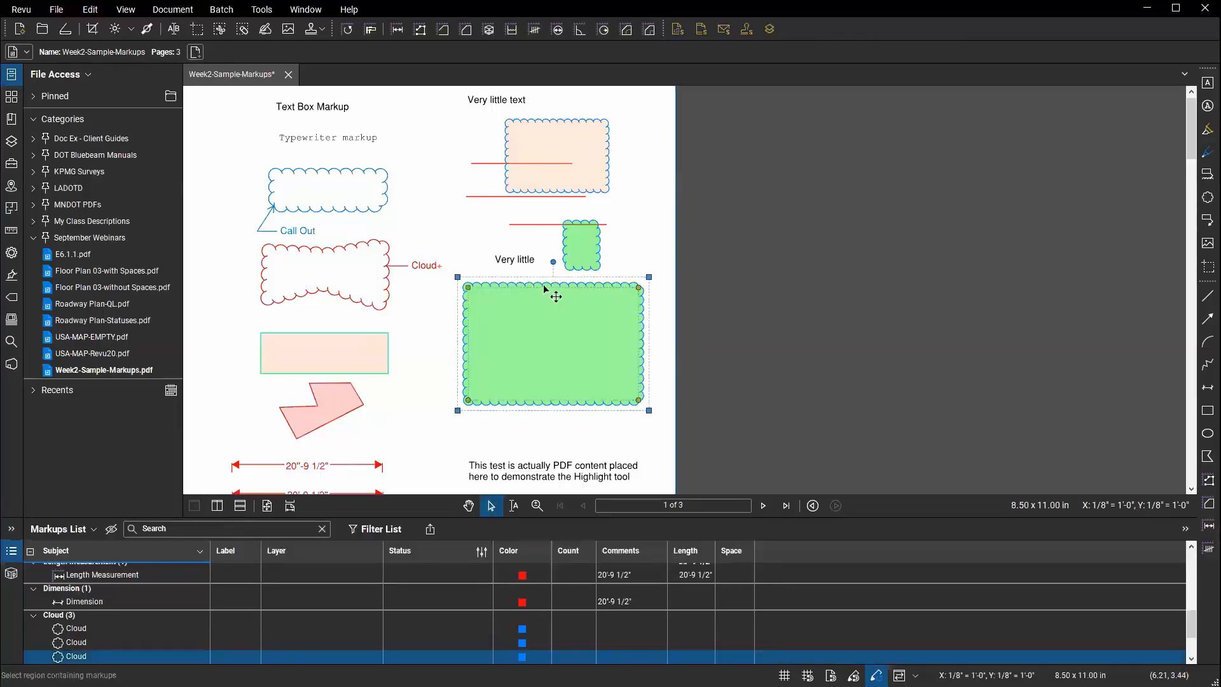
right_click(575, 286)
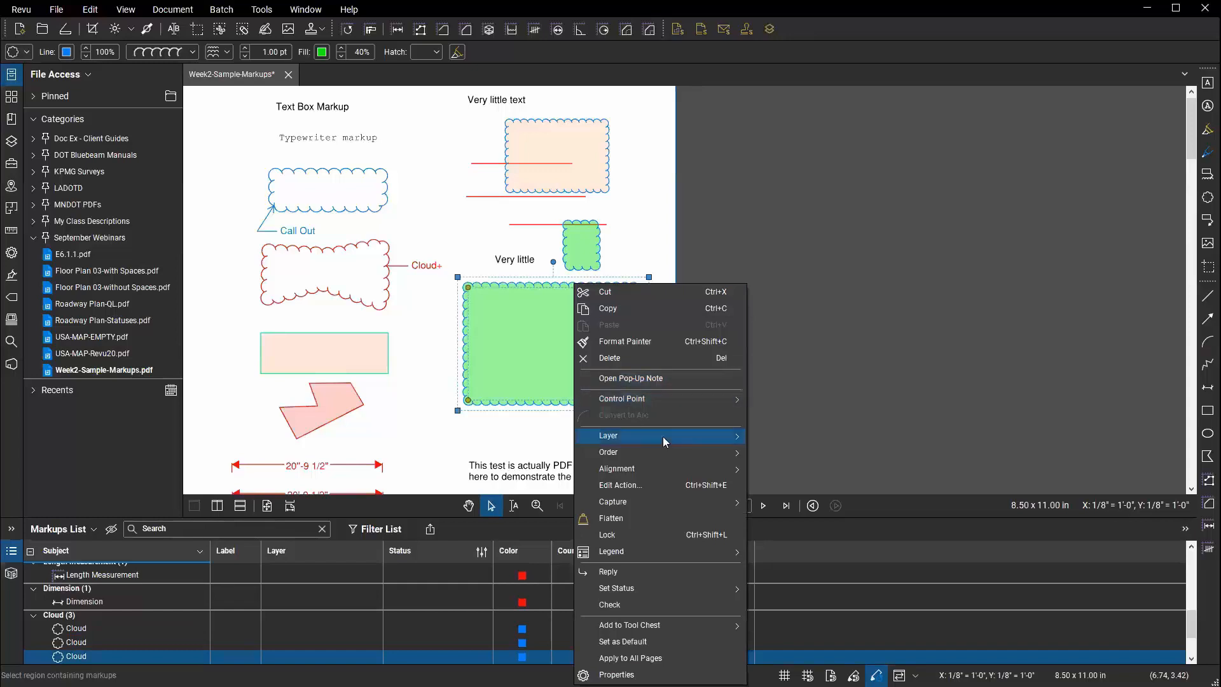
mouse_move(662, 436)
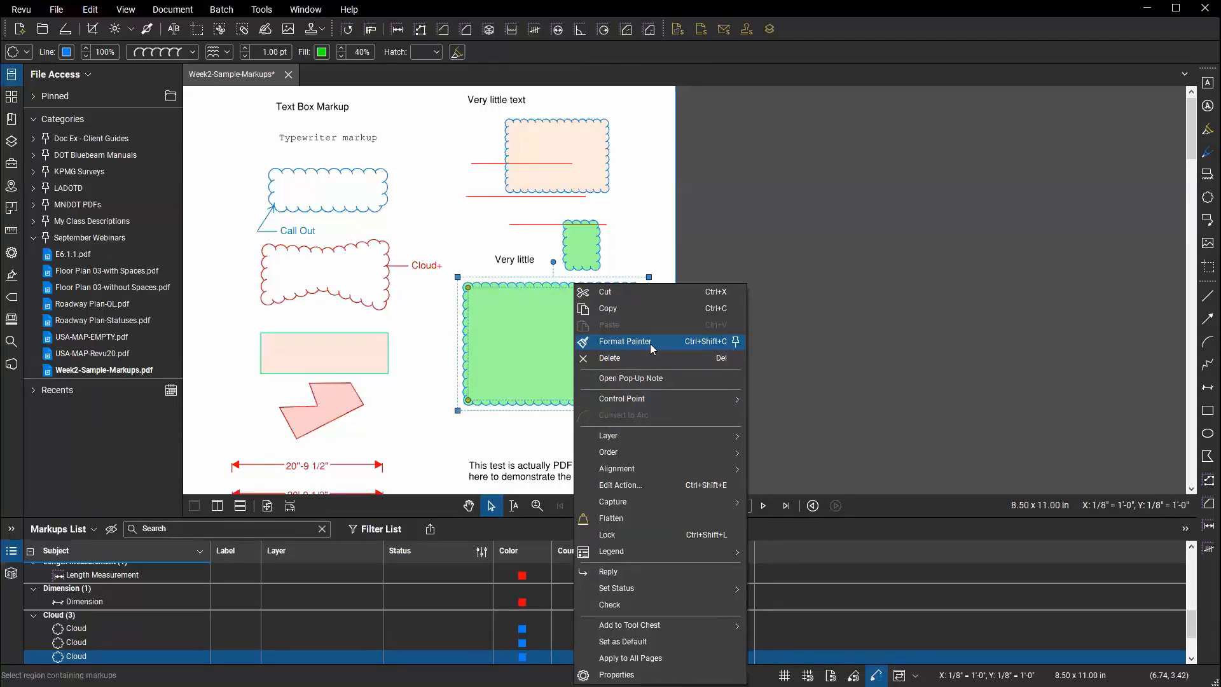
left_click(655, 343)
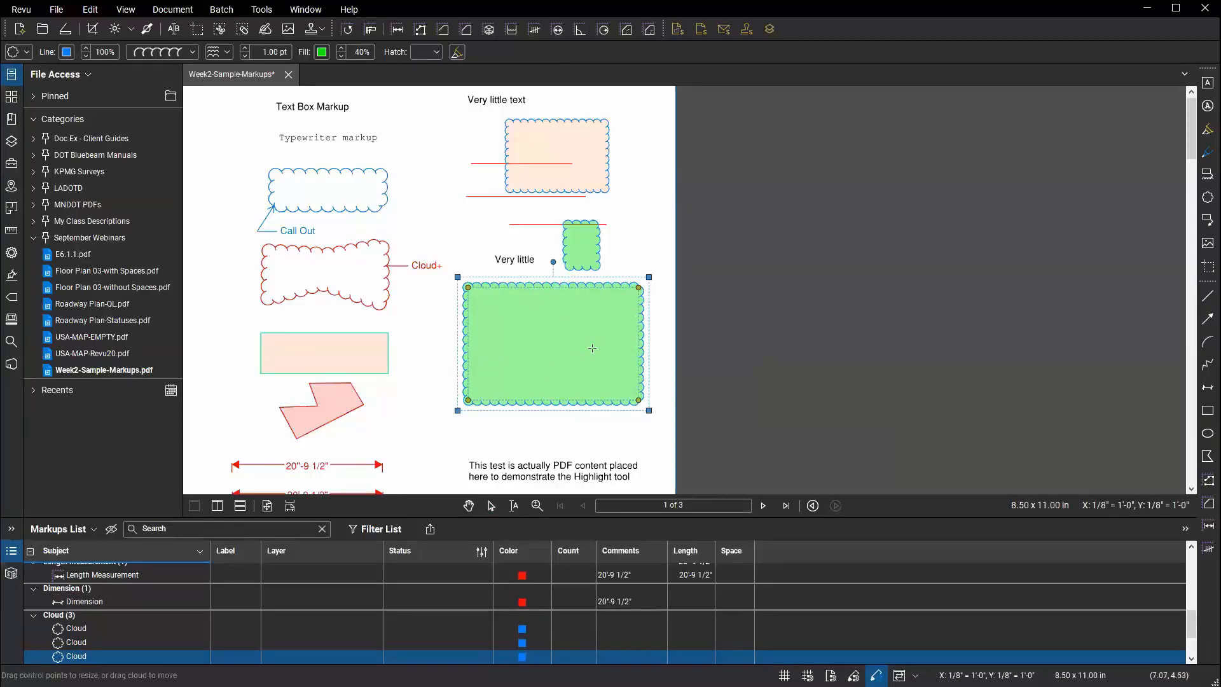
left_click(606, 124)
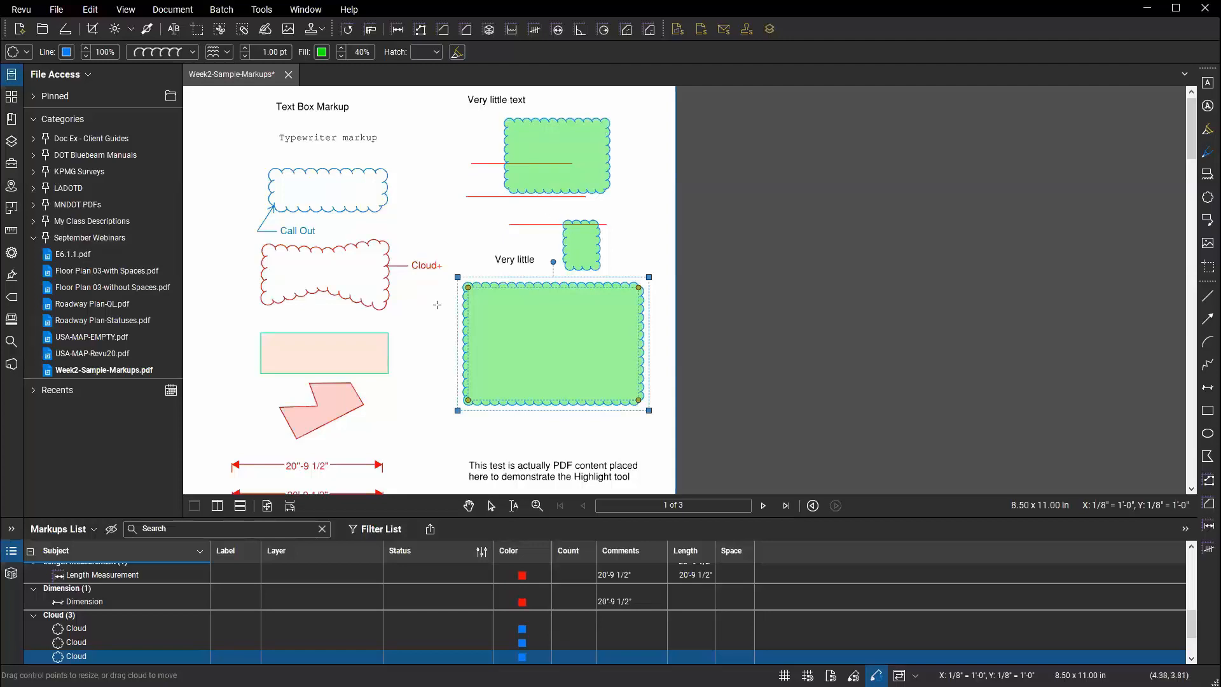
left_click(299, 406)
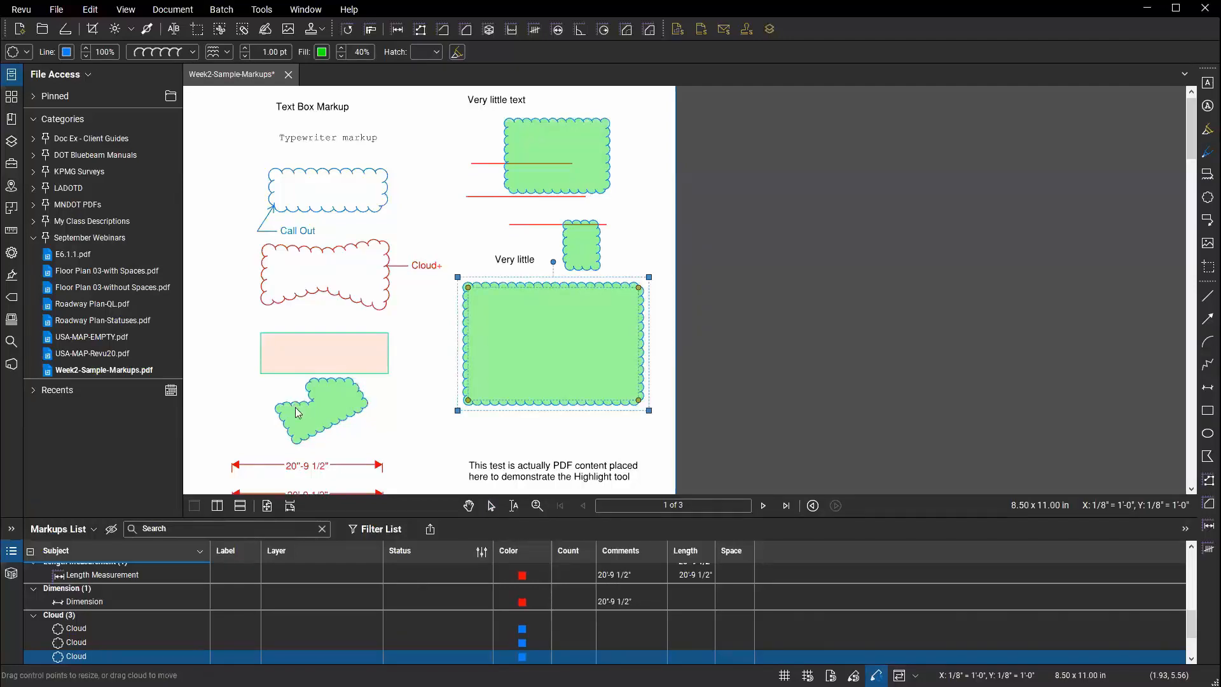
key("Escape")
left_click(341, 422)
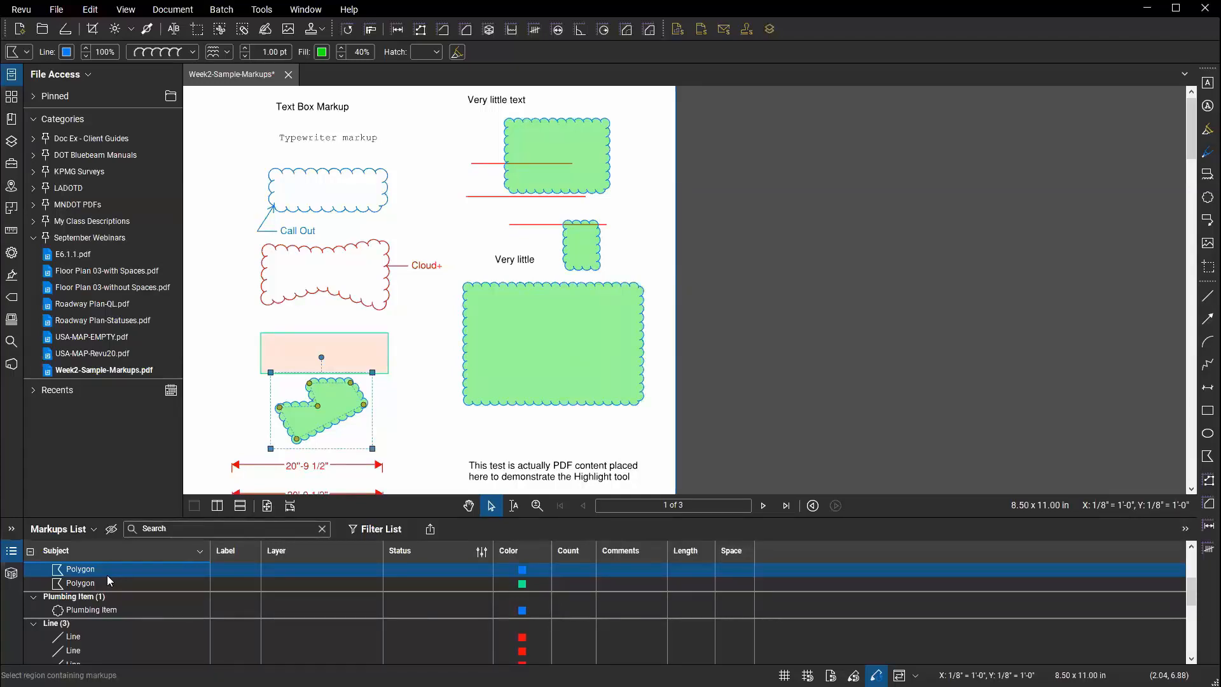
Delete the green clouds, the three red lines, and the "Very little text" and "Very little" text boxes from the page's right half.
left_click(547, 337)
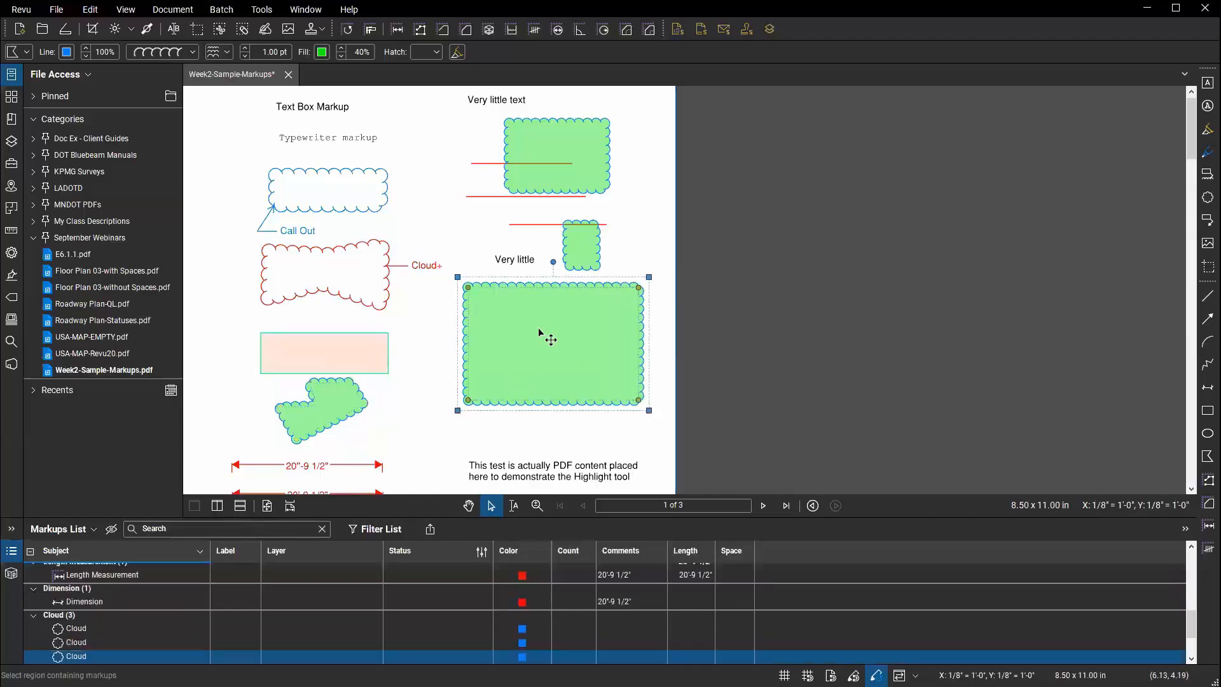
key("Delete")
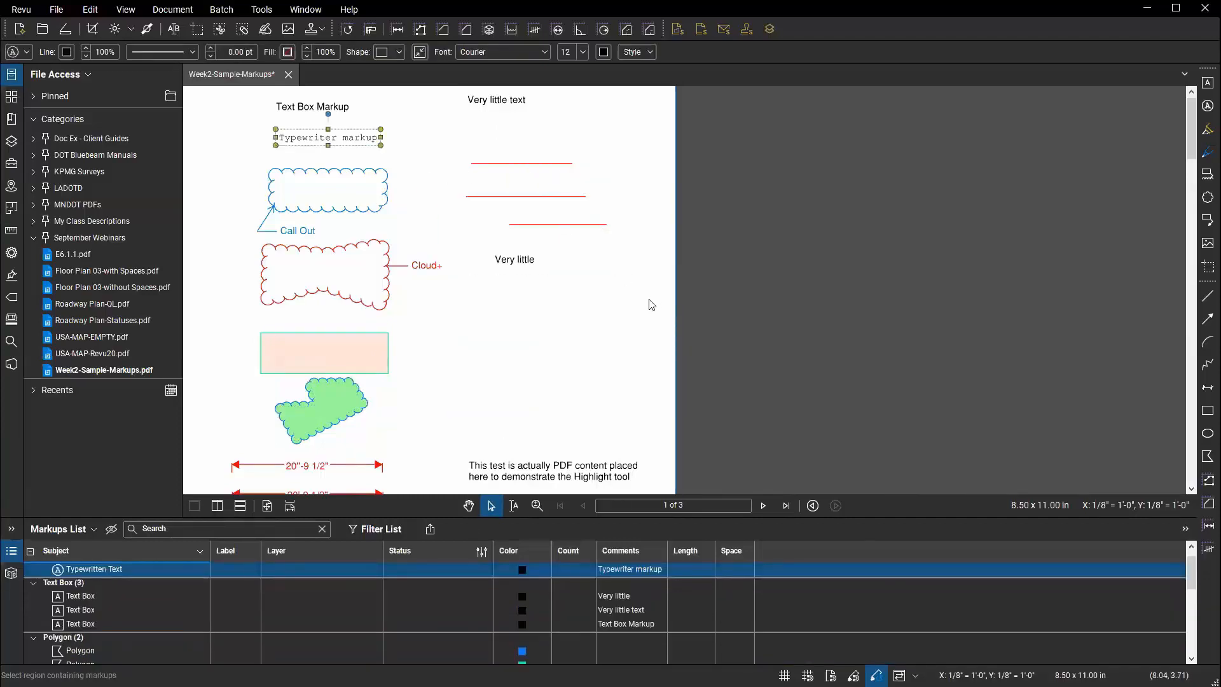
left_click_drag(647, 333, 468, 90)
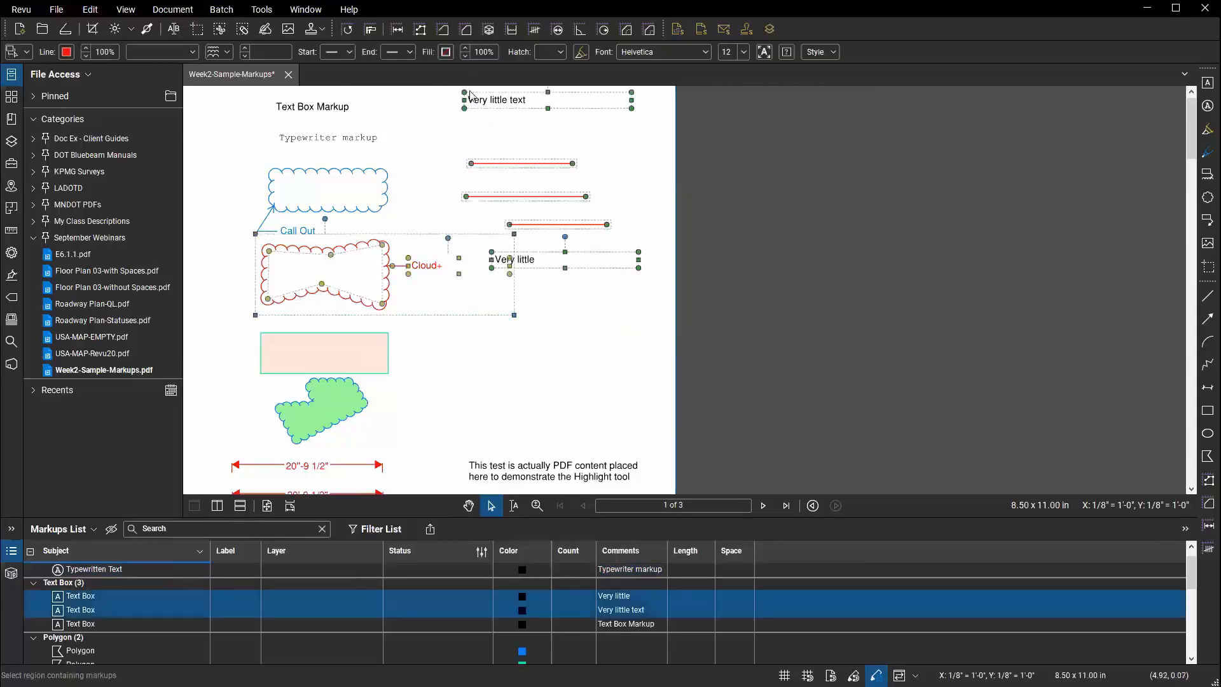
left_click_drag(612, 335, 458, 77)
key("Delete")
left_click(537, 144)
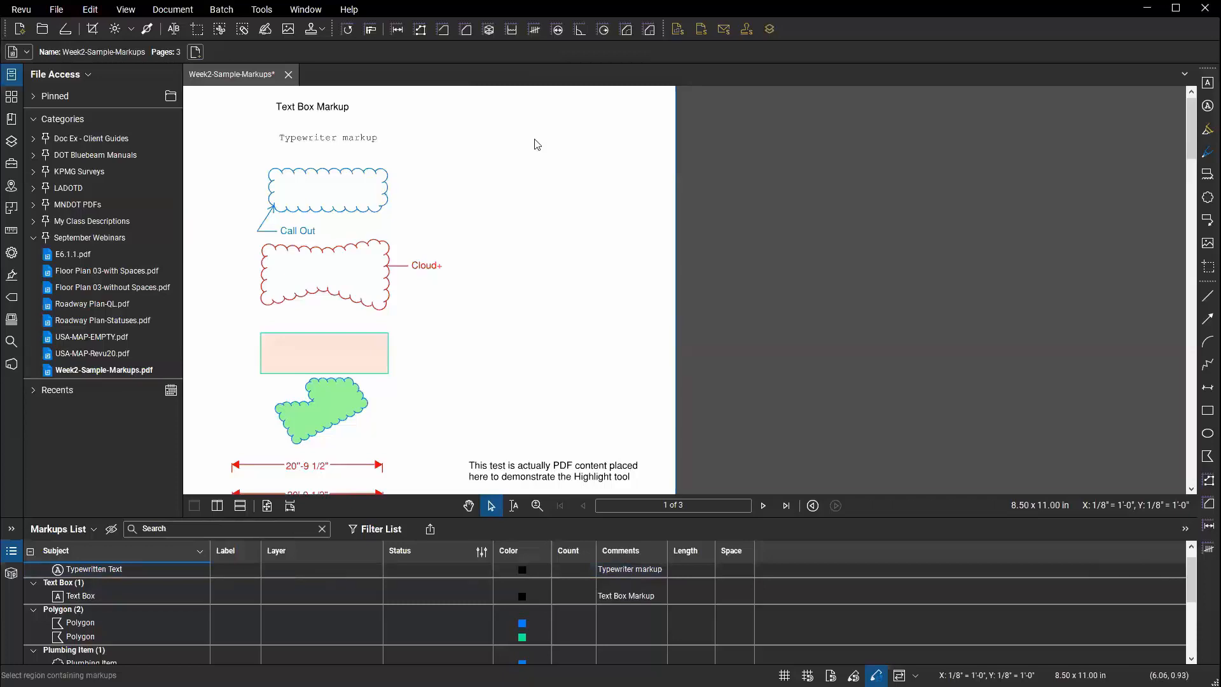
Cut the blue cloud above the "Call Out" text, paste it at the top of the page's right half, and undo both operations.
left_click(387, 189)
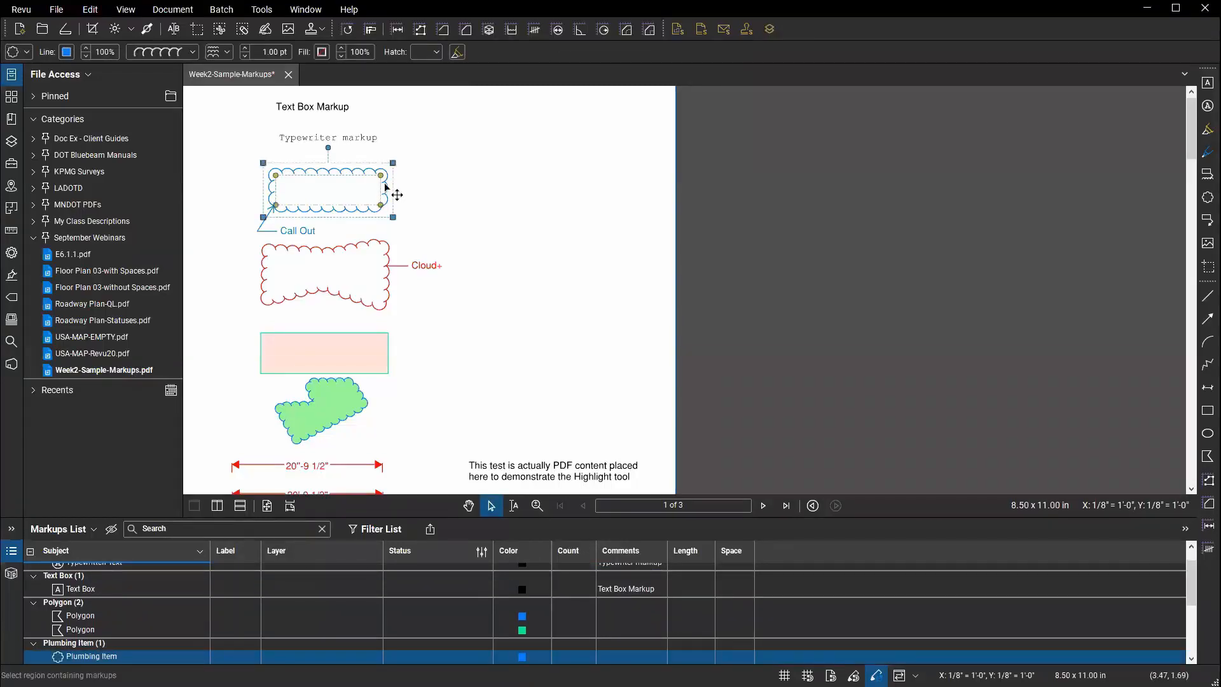
right_click(386, 189)
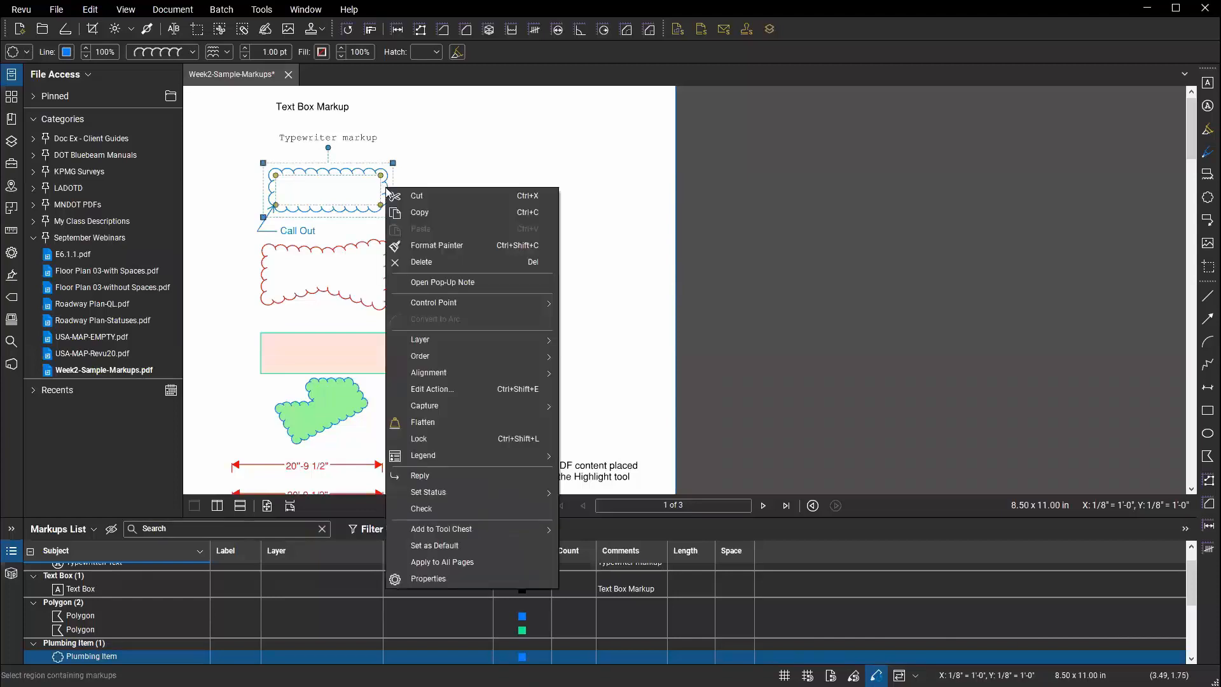
left_click(449, 198)
right_click(483, 122)
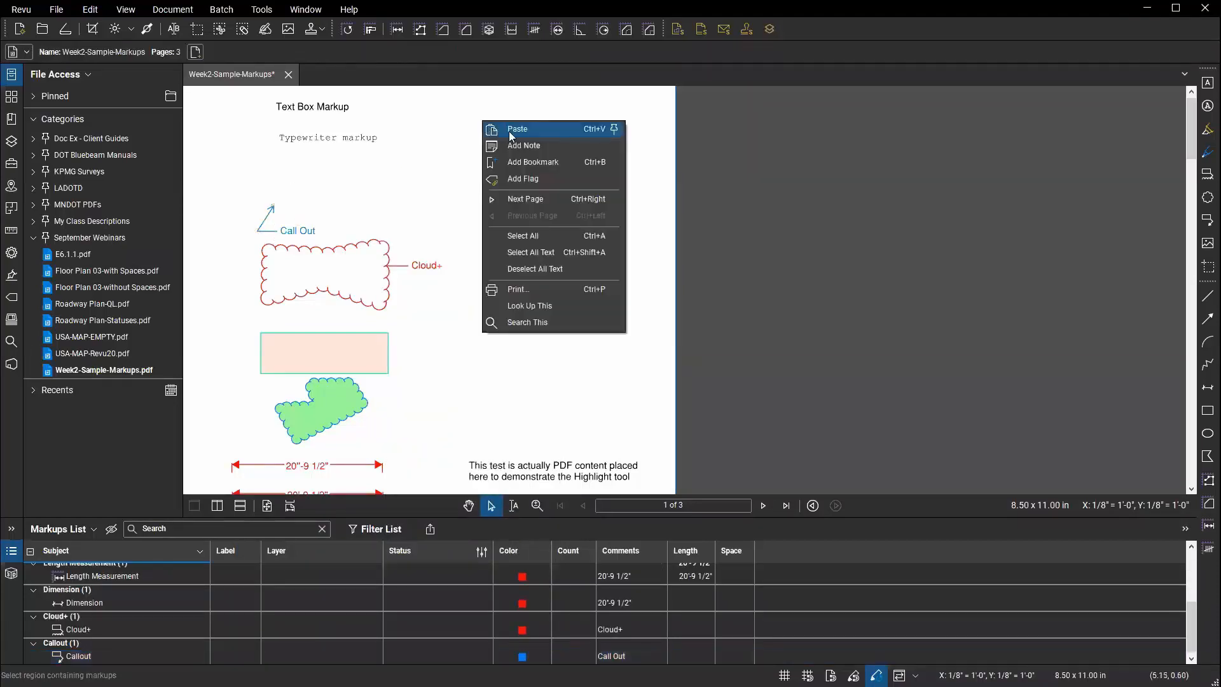
left_click(513, 132)
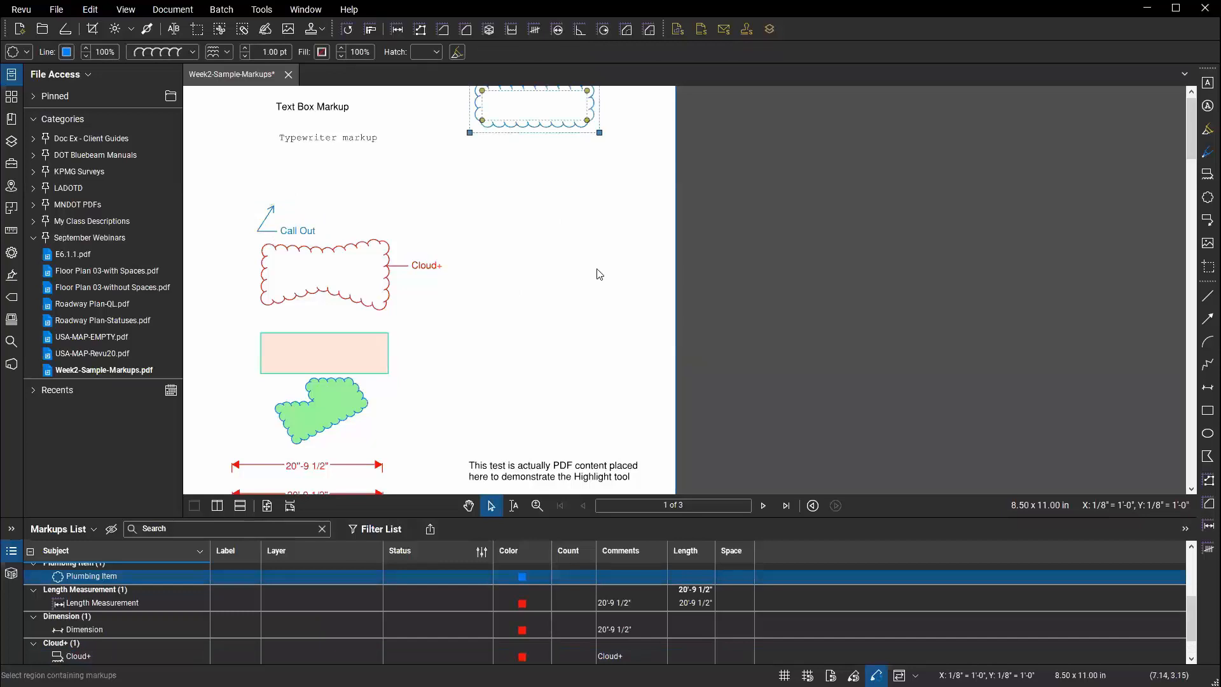
key("ctrl+z")
key("ctrl+z")
Copy the blue cloud above the "Call Out" text, paste it near the page's upper-right corner, and undo the paste.
left_click(354, 207)
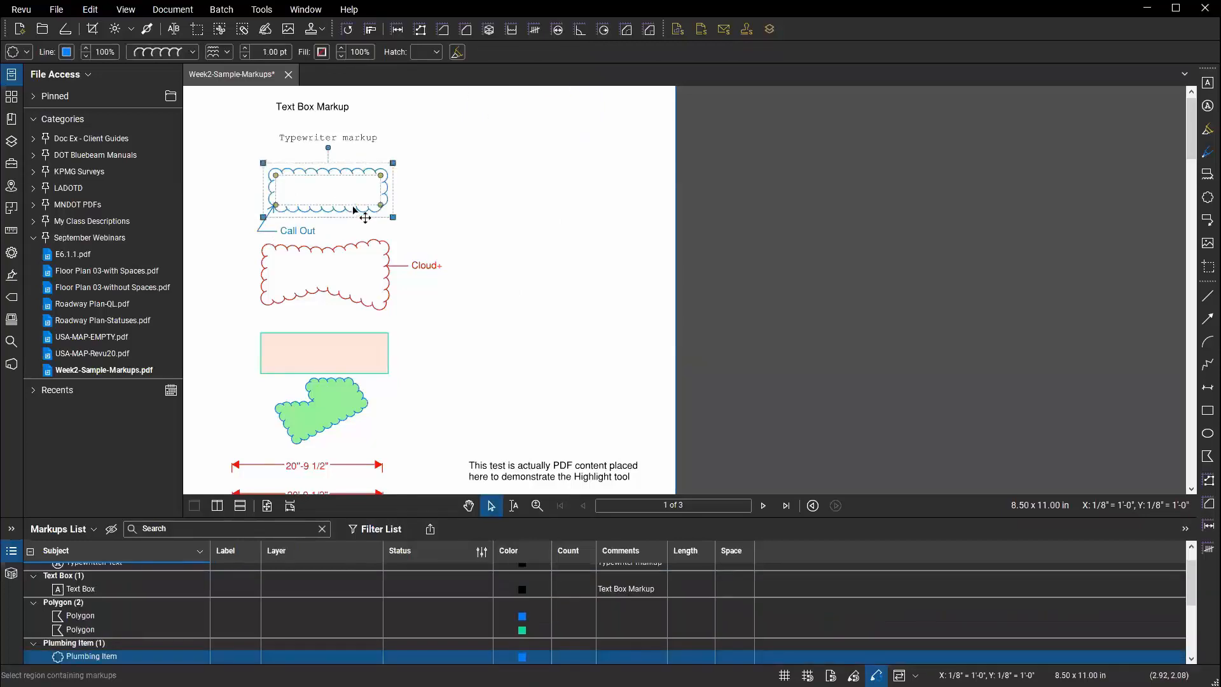
right_click(354, 207)
left_click(397, 233)
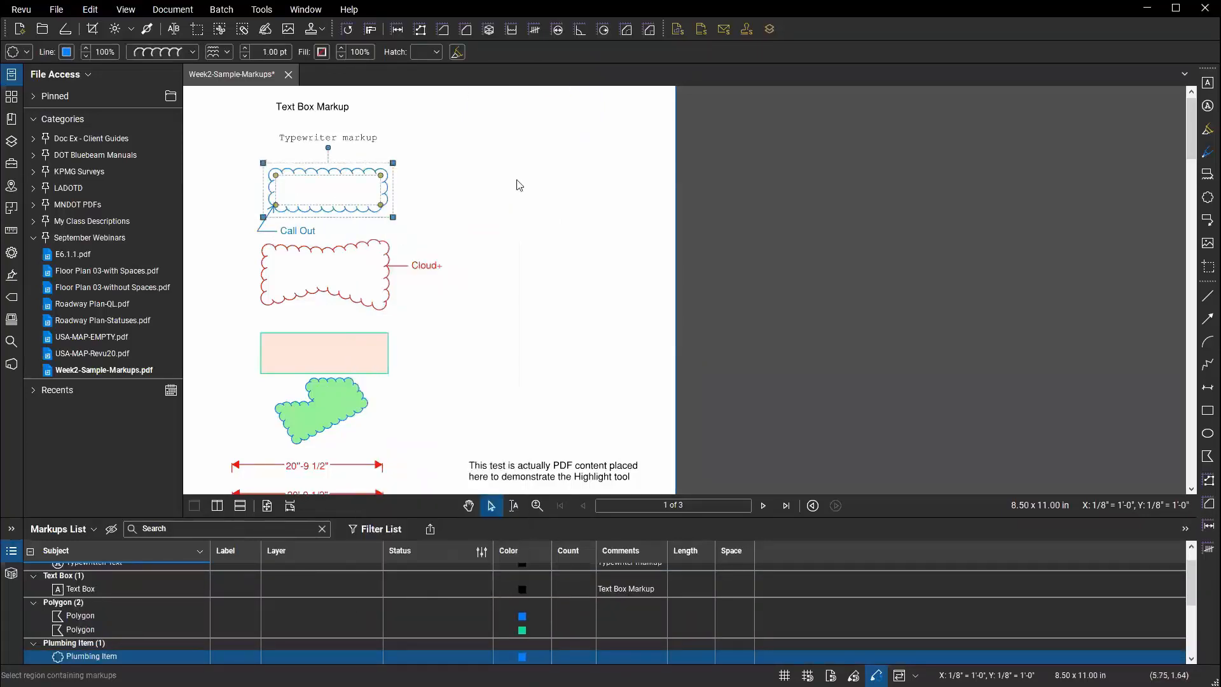
right_click(549, 129)
left_click(557, 130)
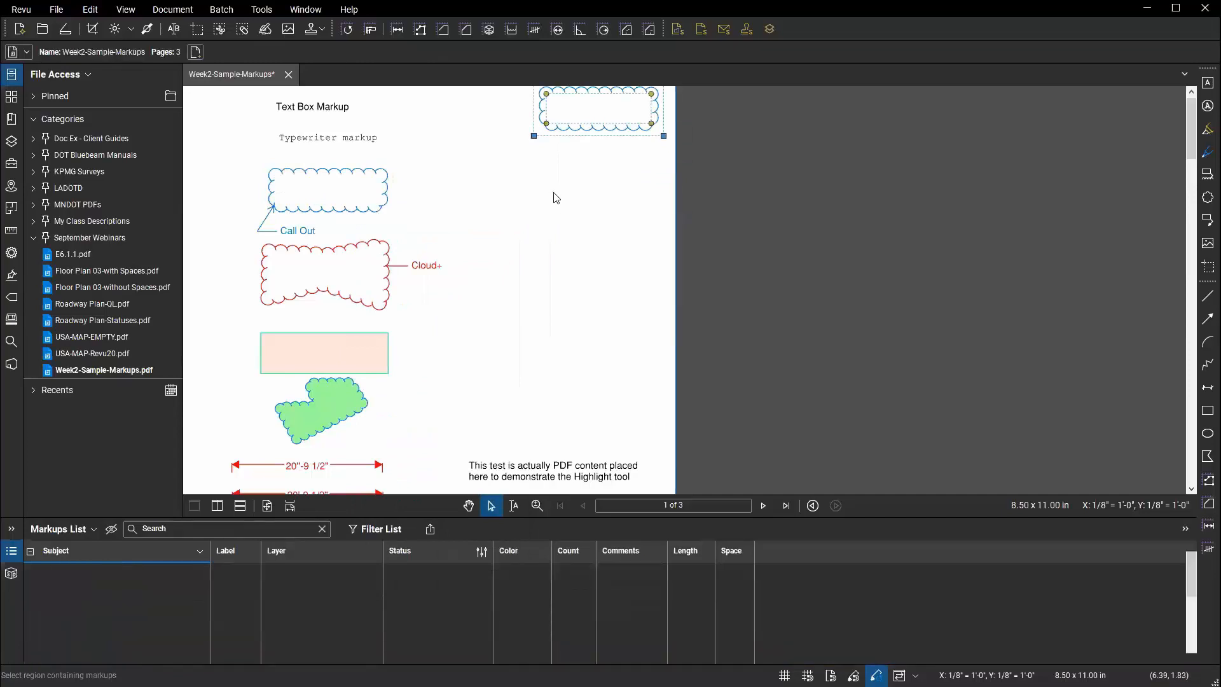
key("ctrl+z")
Move the blue cloud from the "Call Out" arrow to the empty area on the page's right, and undo the move.
left_click(389, 192)
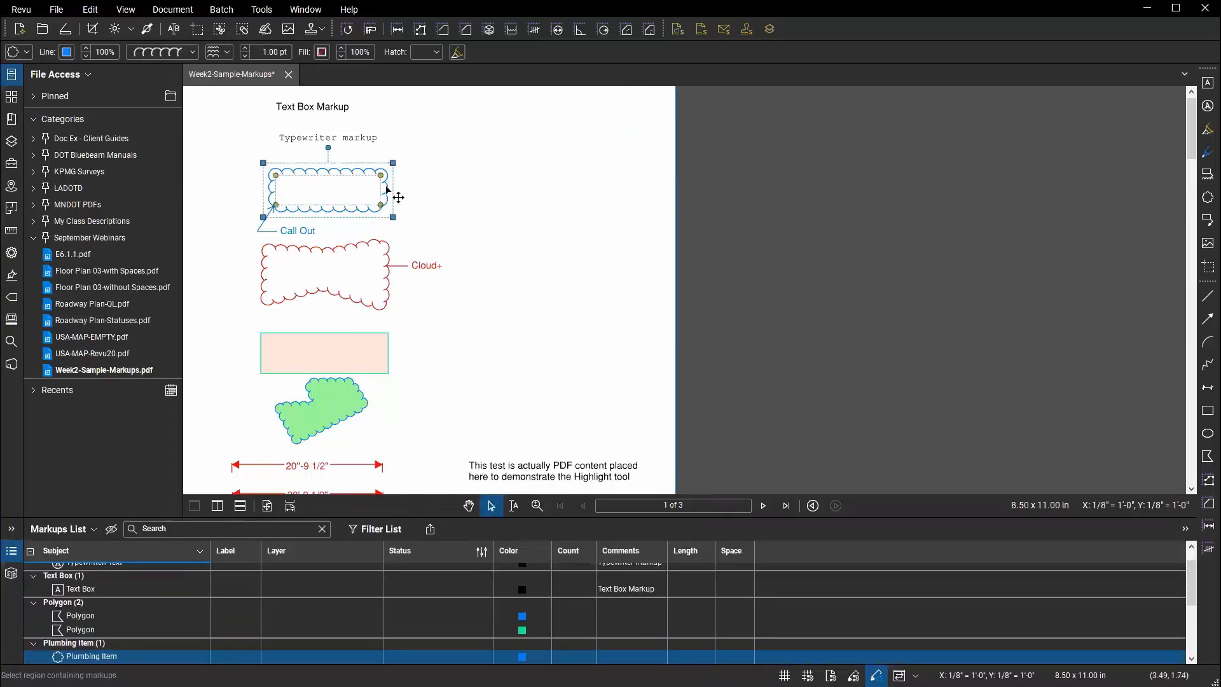
left_click_drag(387, 188, 570, 152)
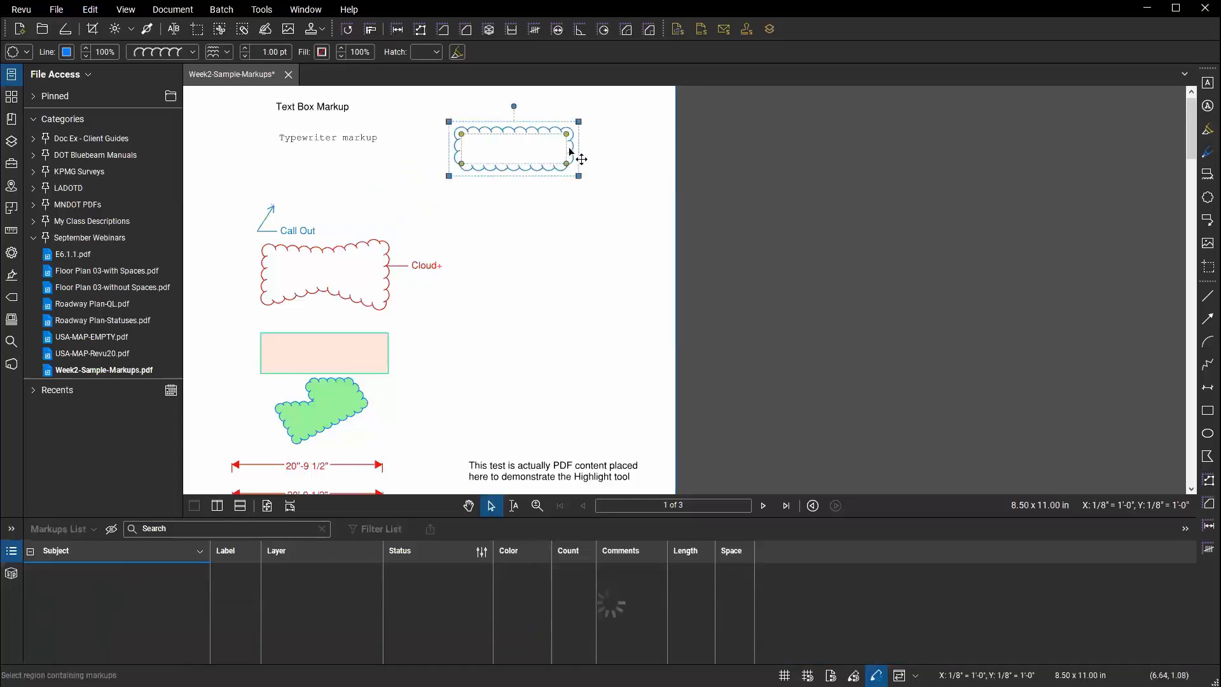
key("ctrl+z")
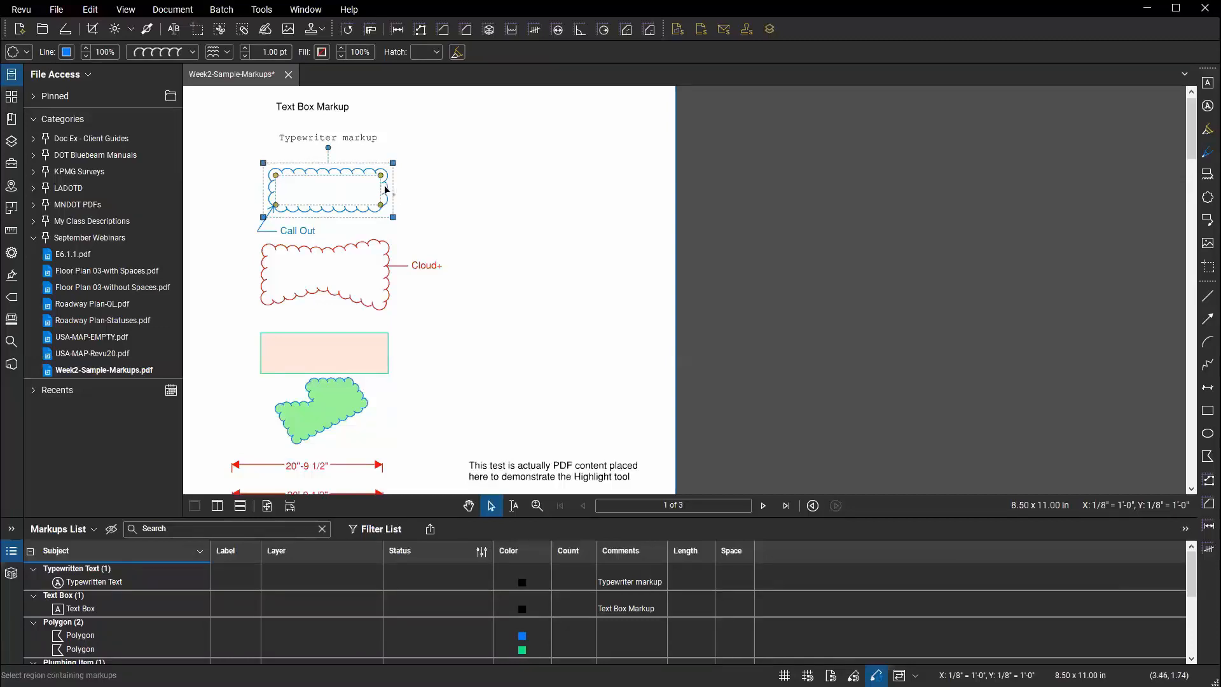
Place a duplicate of the blue cloud directly in the page's empty right half, and delete the duplicate.
left_click_drag(384, 188, 591, 199)
key("ctrl+z")
left_click_drag(393, 193, 622, 151)
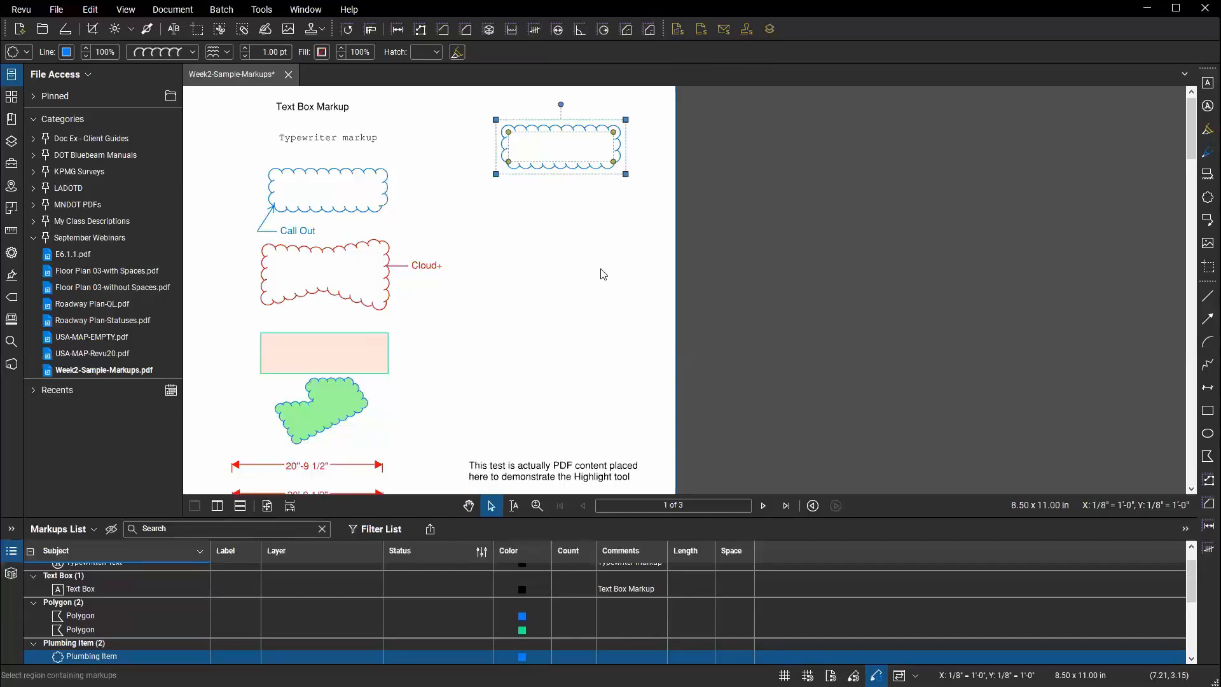
key("Delete")
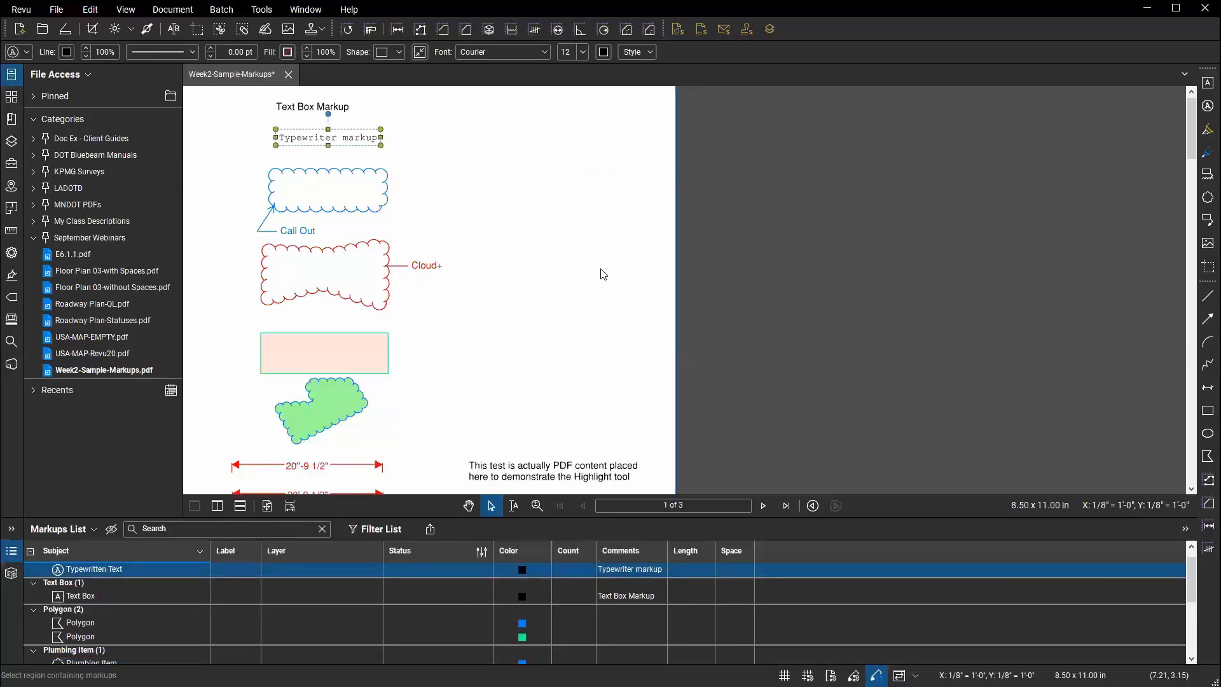
left_click(500, 229)
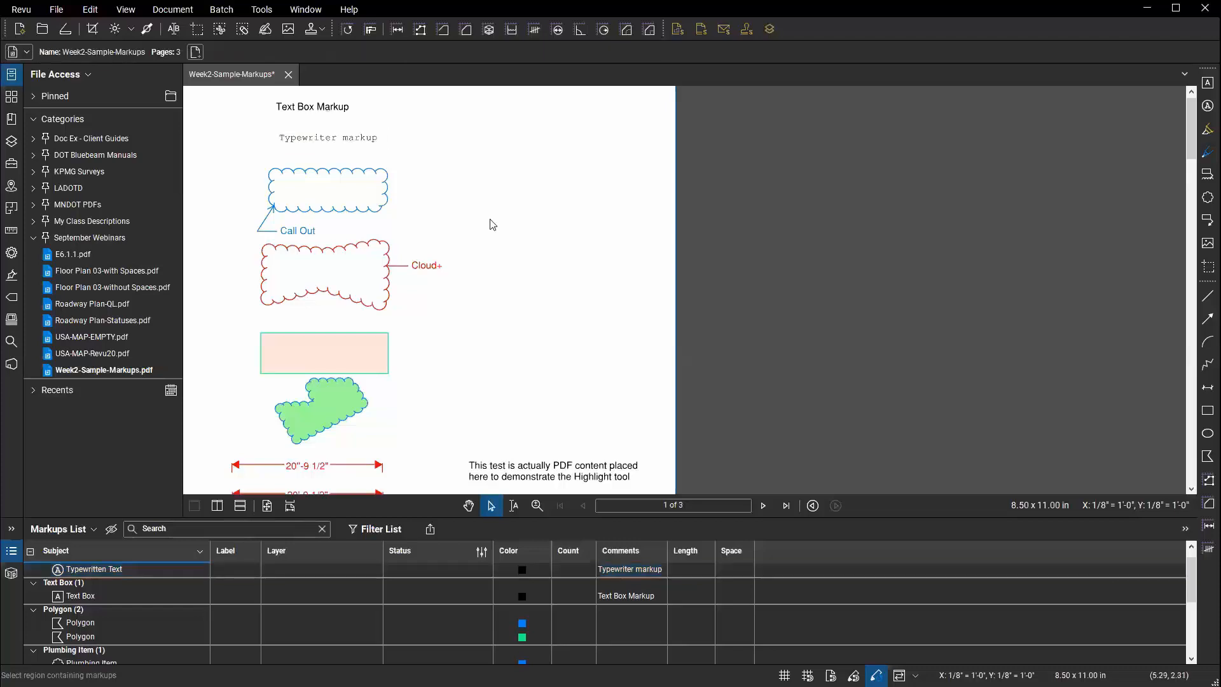
Duplicate the blue cloud horizontally into the page's right half, and duplicate that copy straight down level with the light orange rectangle.
left_click(378, 215)
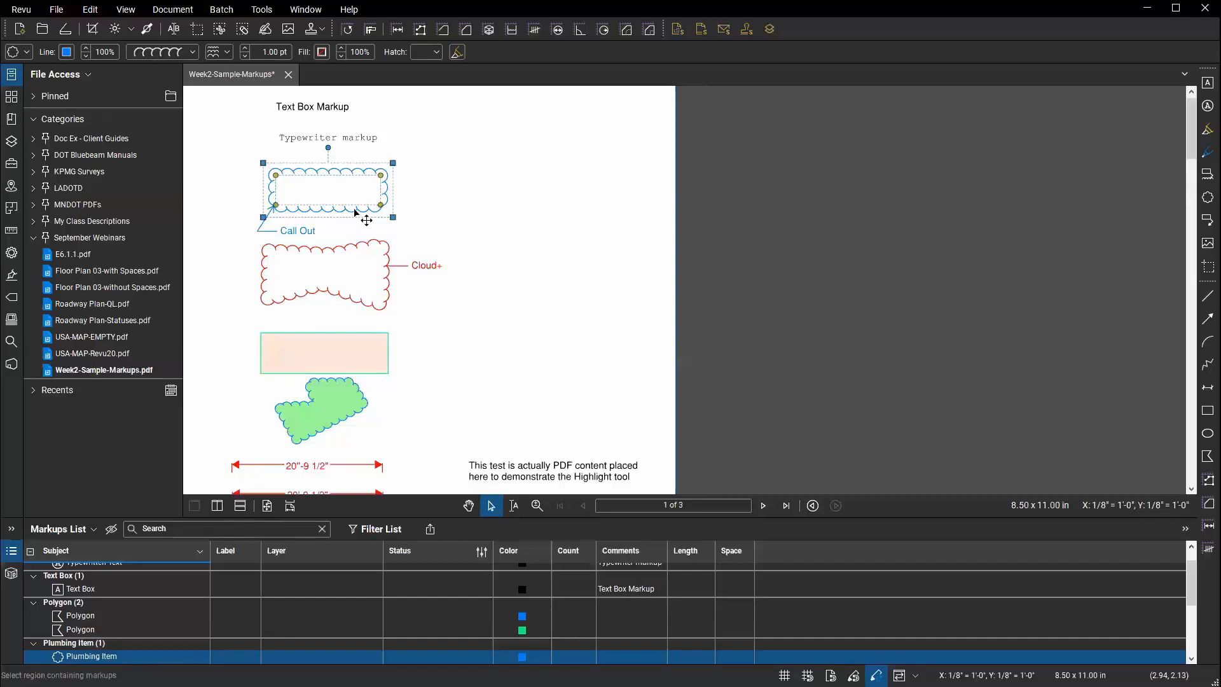
left_click_drag(390, 191, 600, 185)
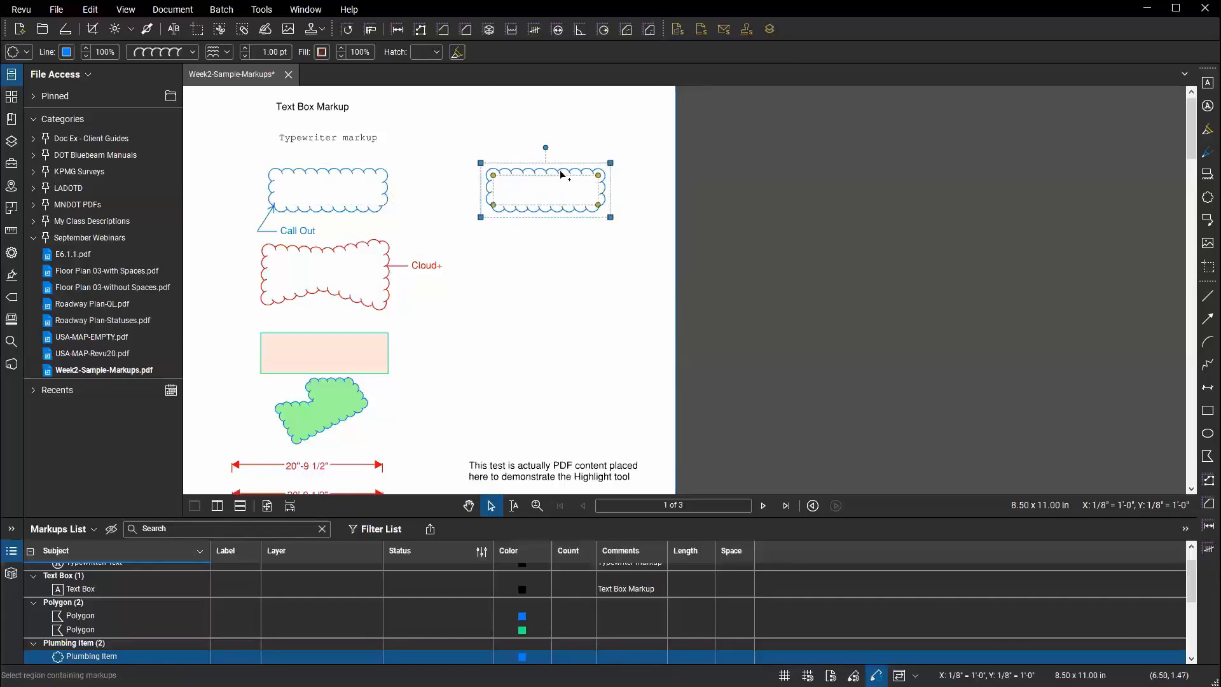
left_click_drag(569, 185, 558, 337)
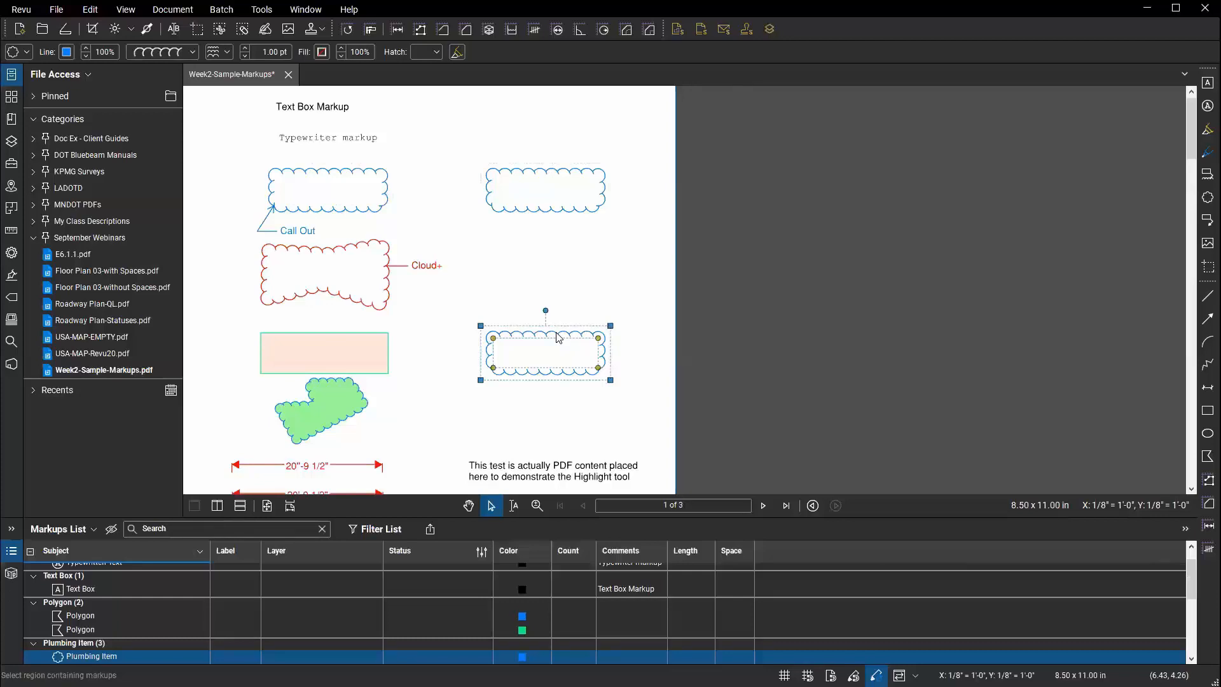
key("Escape")
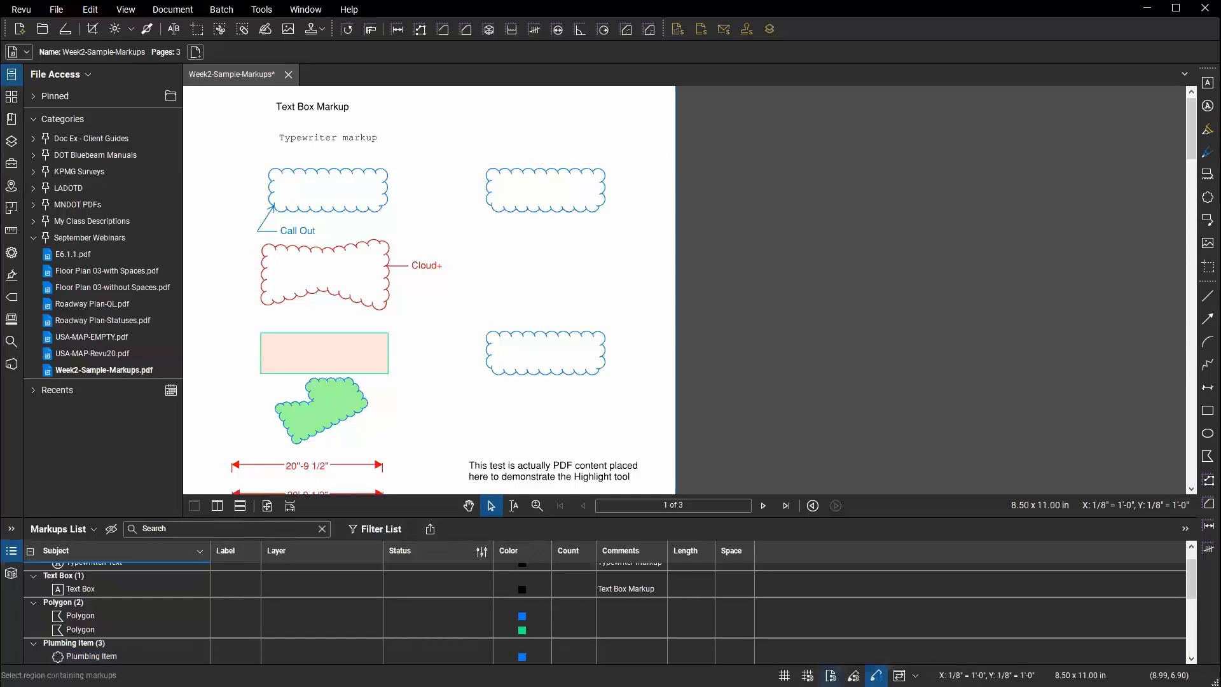
Enable snapping to markups and draw a five-point polyline from the light orange rectangle's right edge to the upper-right cloud, zigzagging between the two clouds.
left_click(853, 676)
left_click(1207, 365)
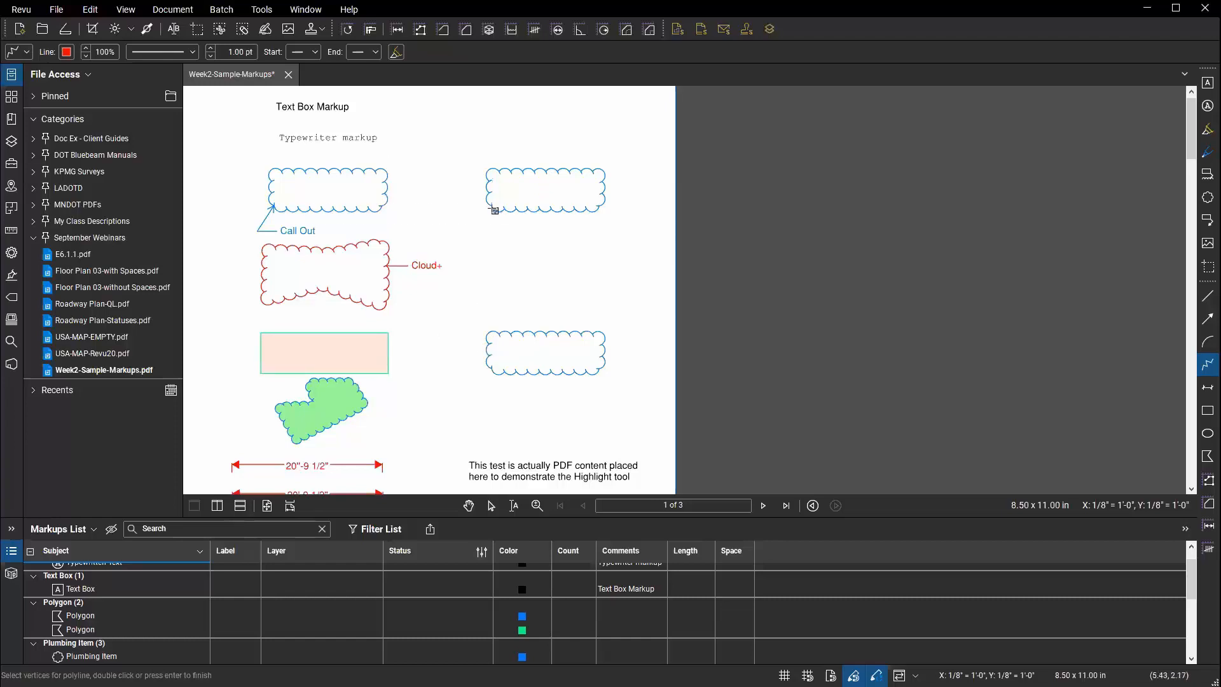
left_click(390, 352)
left_click(553, 212)
left_click(608, 280)
left_click(523, 293)
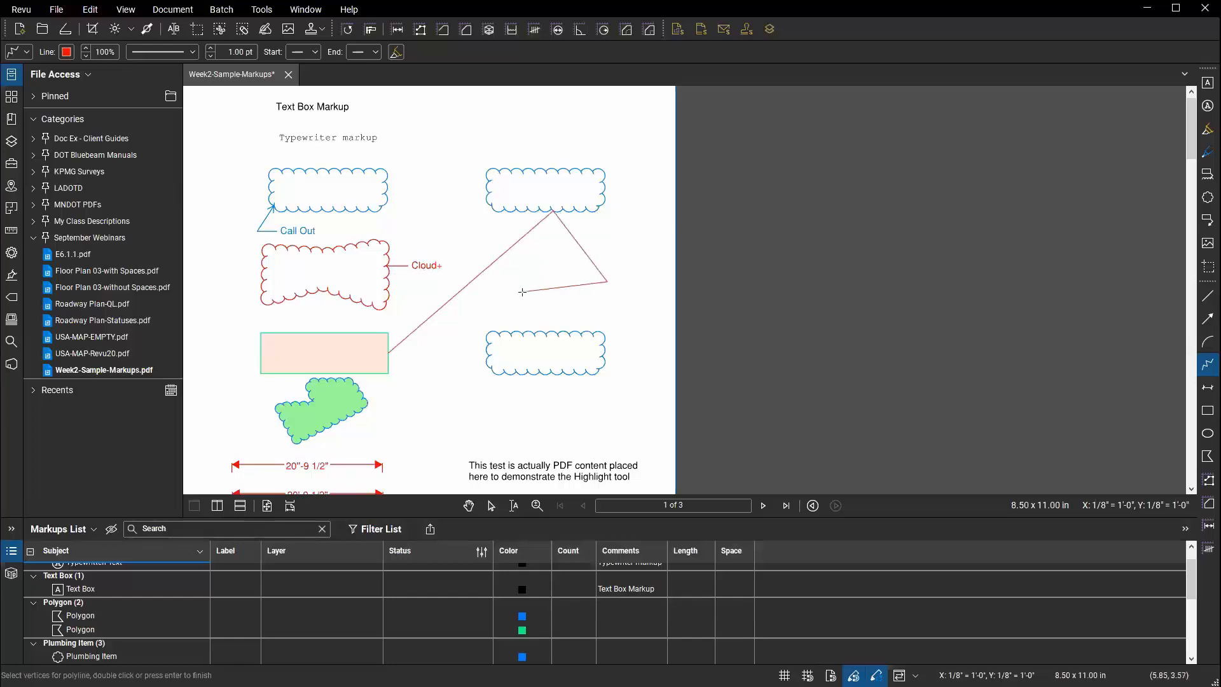
double_click(637, 313)
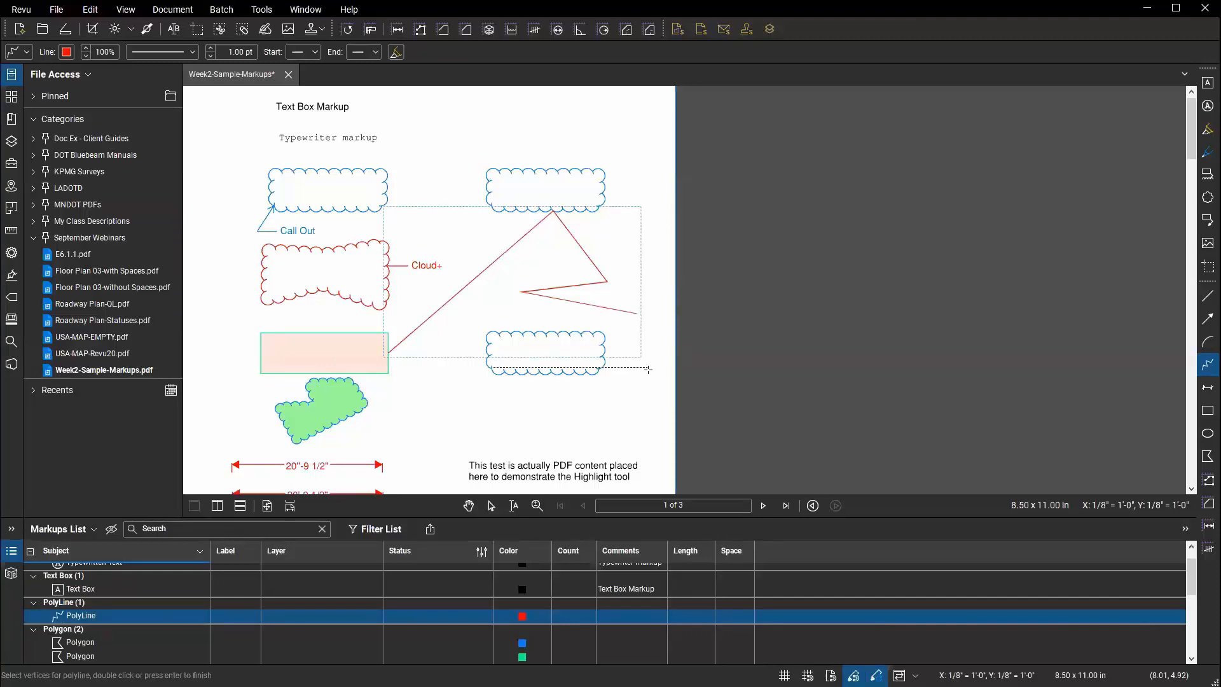
key("Escape")
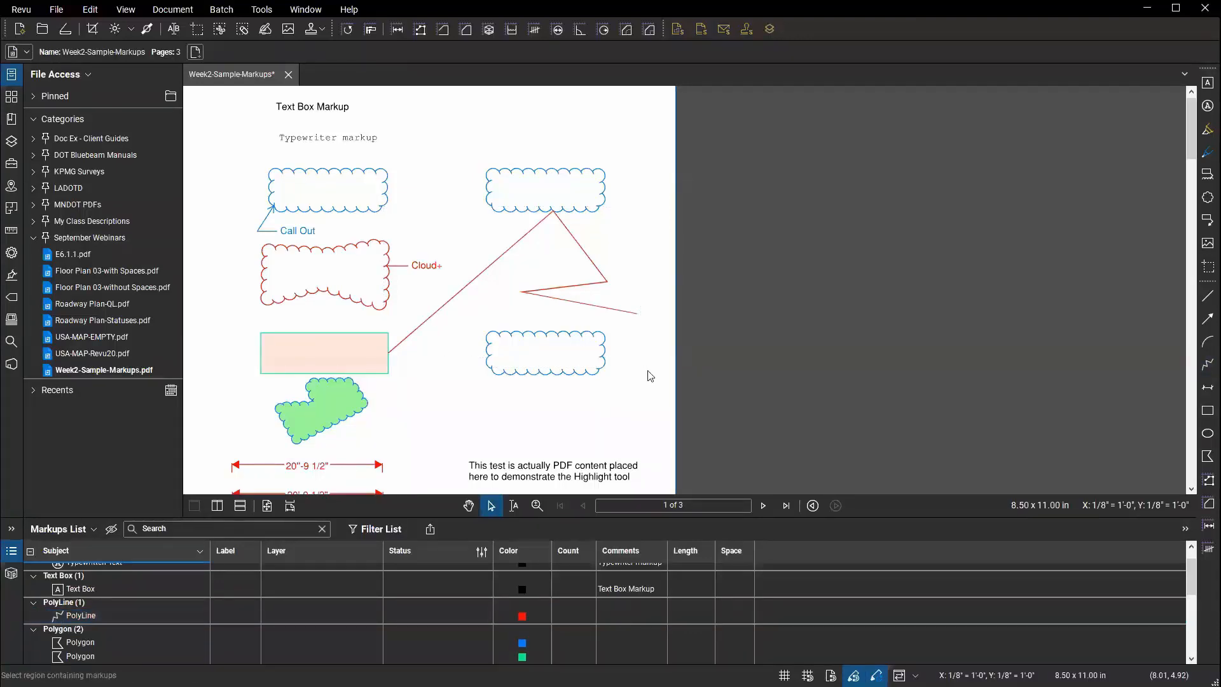
left_click(591, 287)
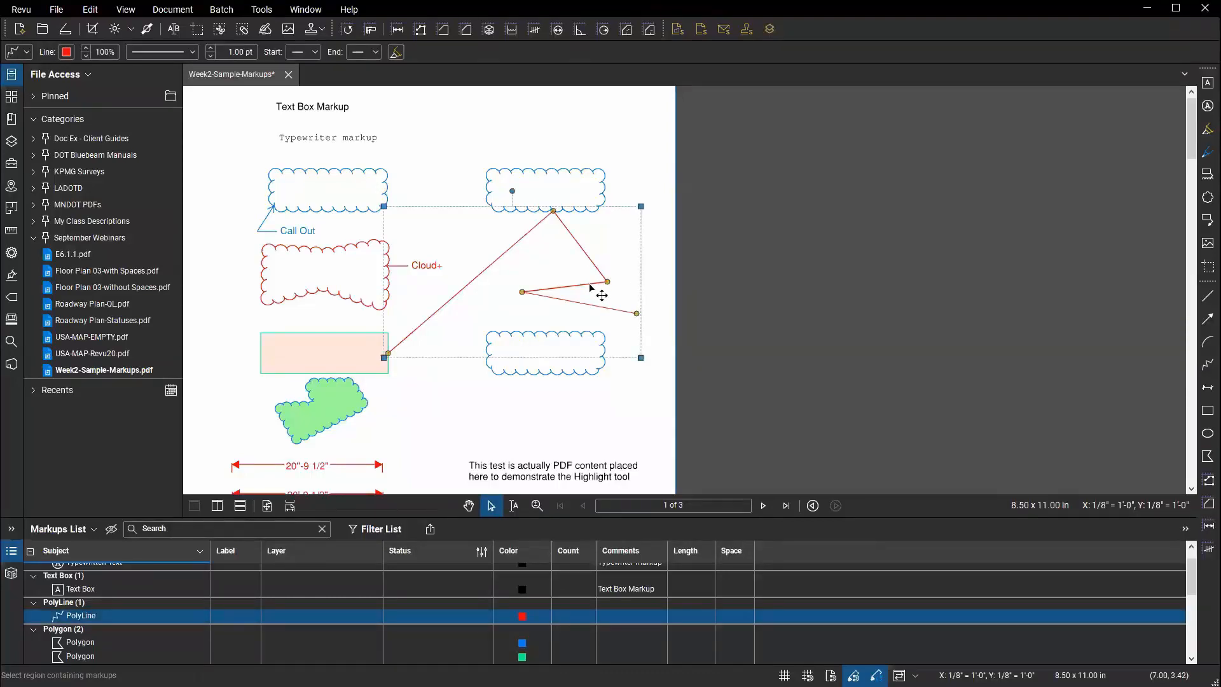
left_click(638, 147)
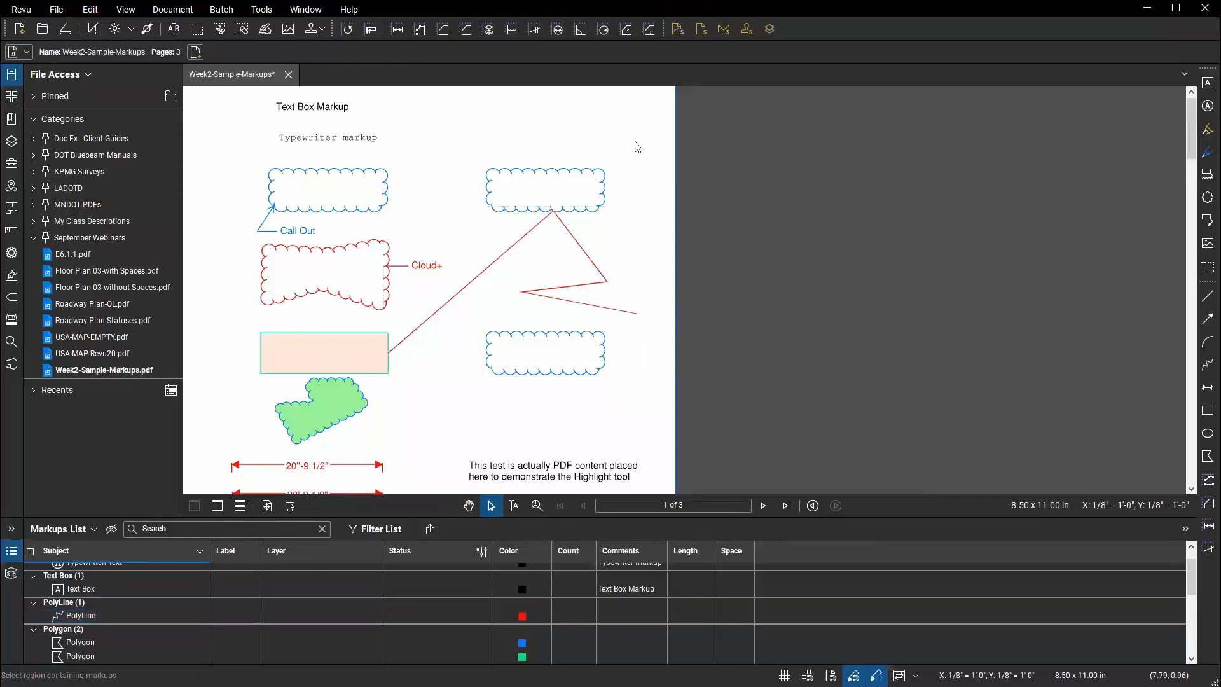
left_click(258, 10)
mouse_move(291, 60)
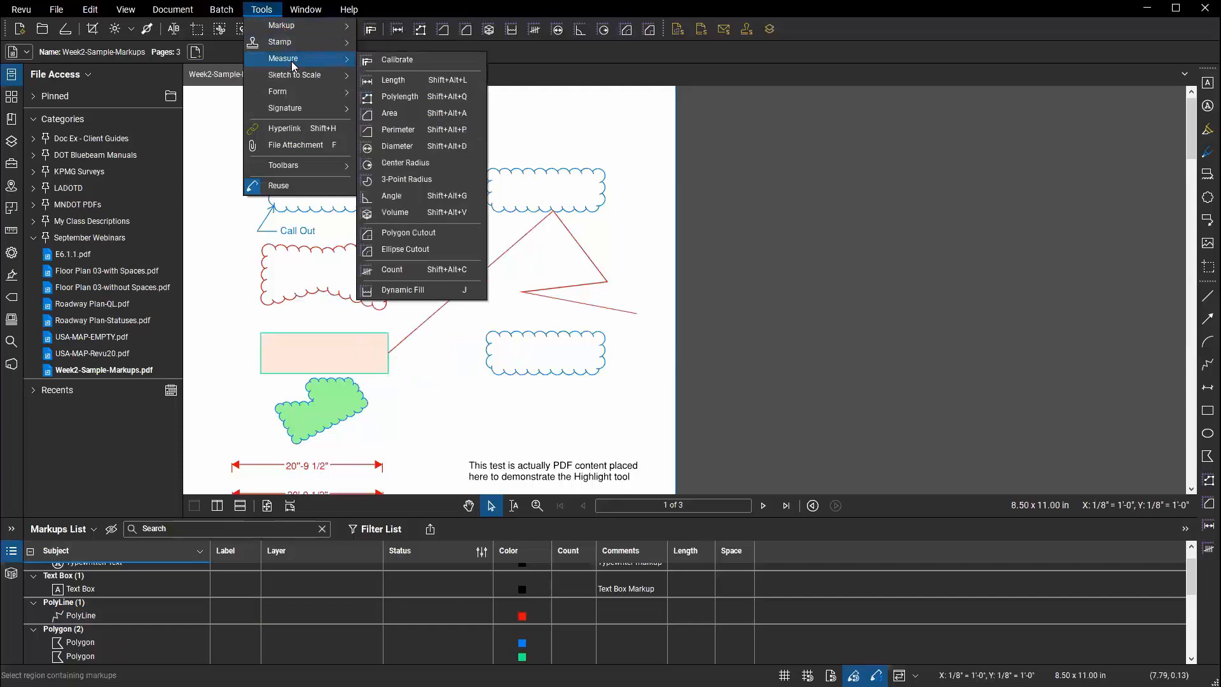
left_click(417, 232)
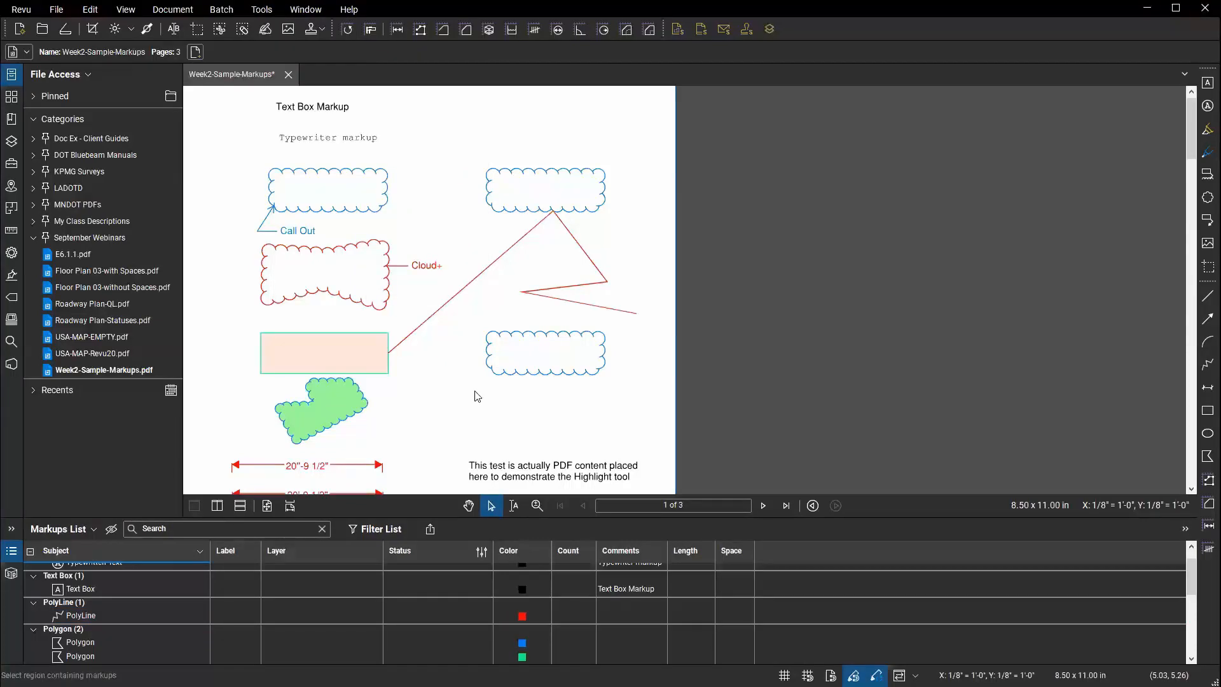
Draw a horizontal dimension markup in the space beside the green polygon and label it 10'-0".
left_click_drag(432, 425, 508, 305)
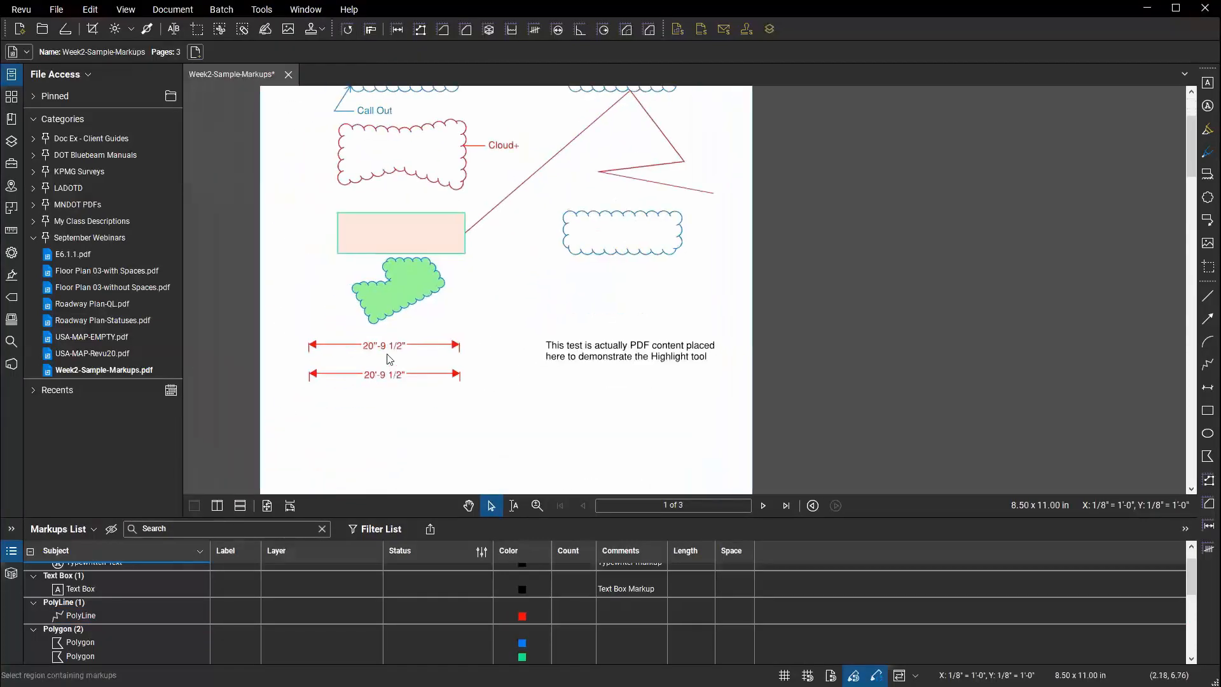
scroll(390, 359, "up", 5)
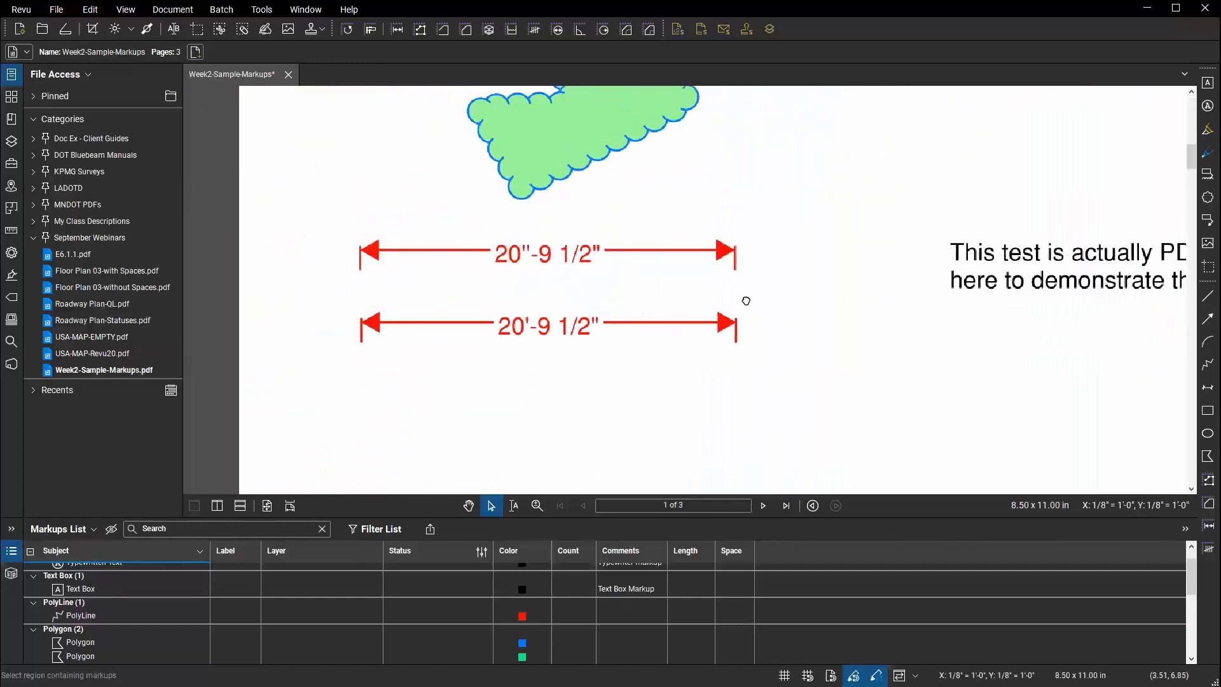
left_click_drag(746, 301, 733, 338)
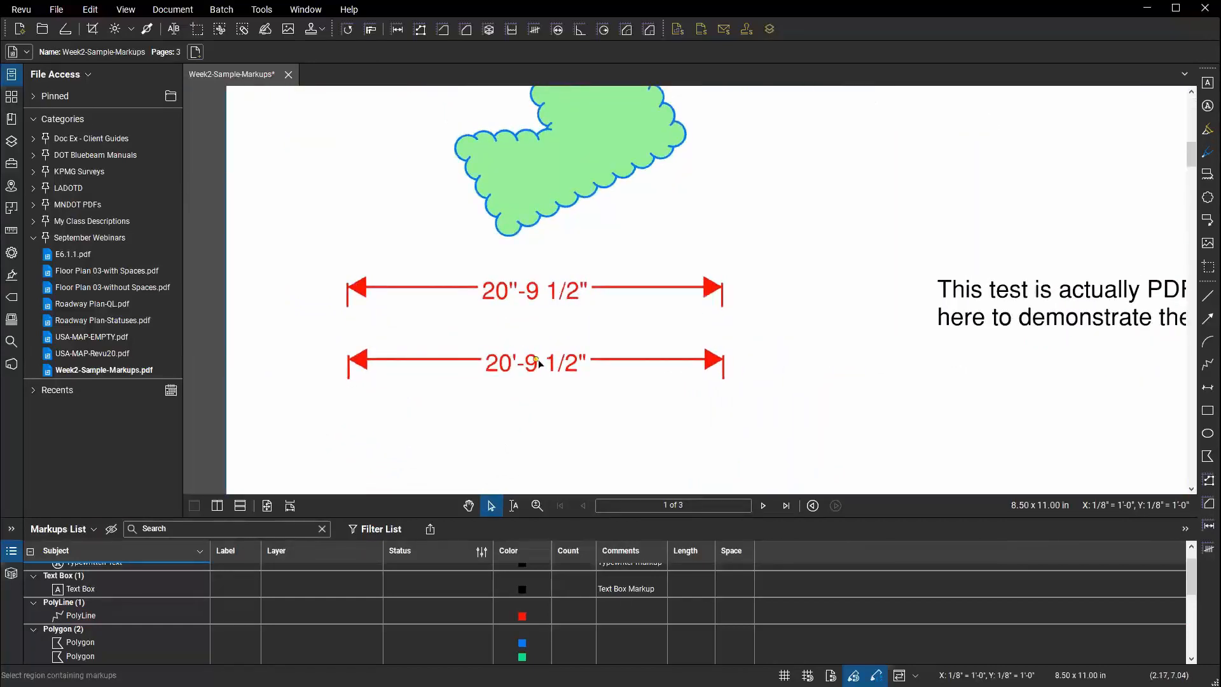
left_click(1204, 390)
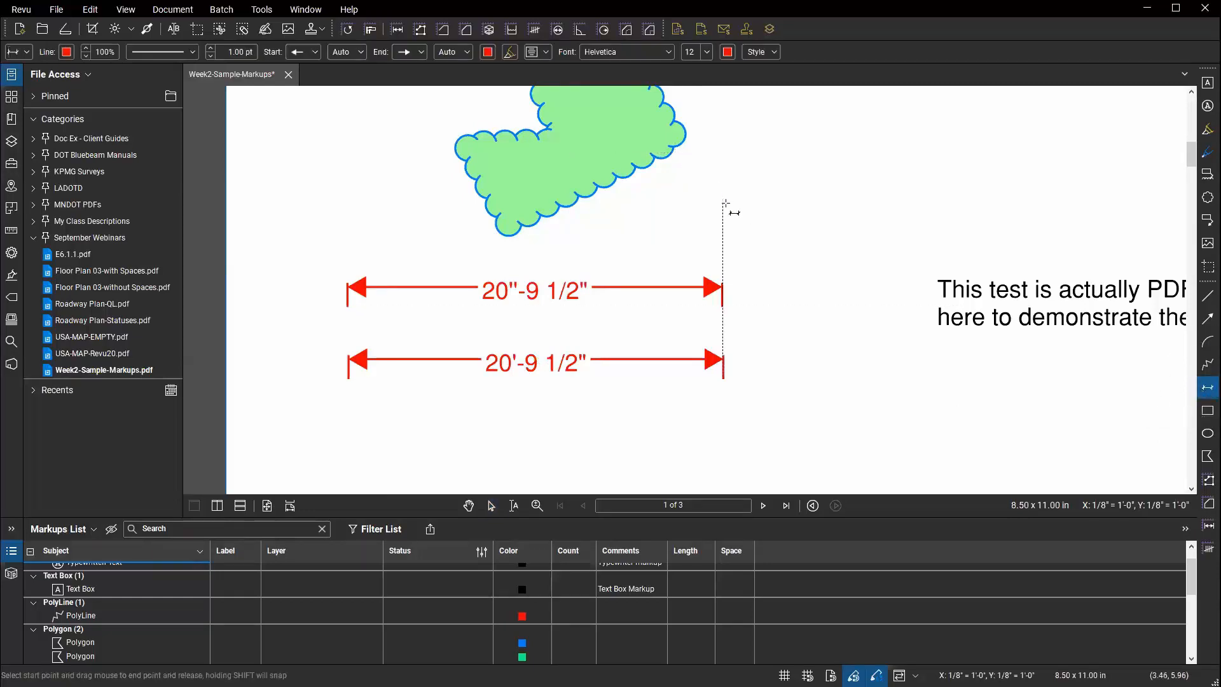
left_click_drag(740, 201, 1010, 202)
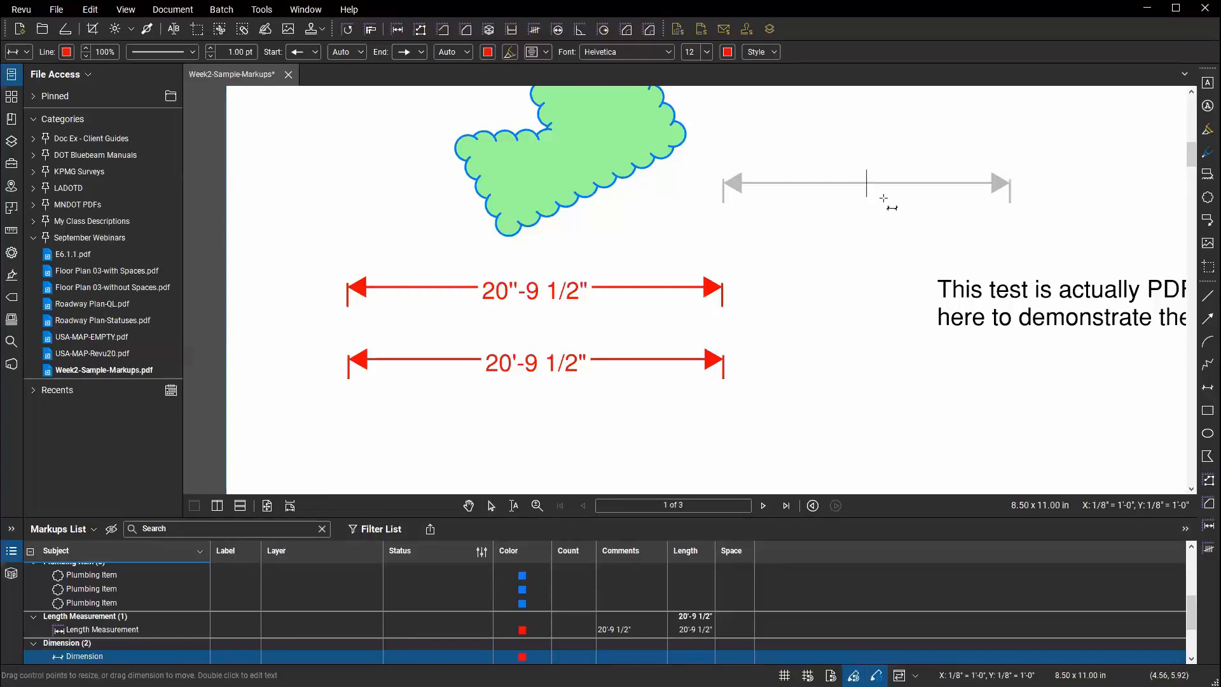
type("10'-0\"")
left_click(886, 203)
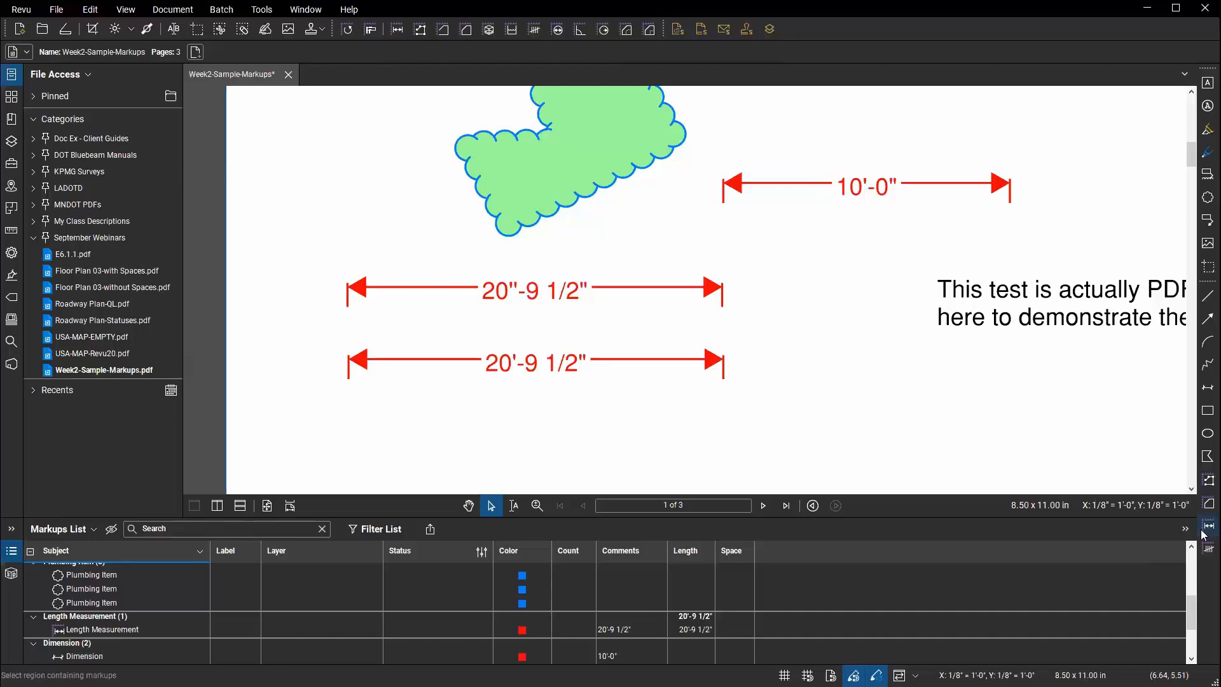
left_click(262, 9)
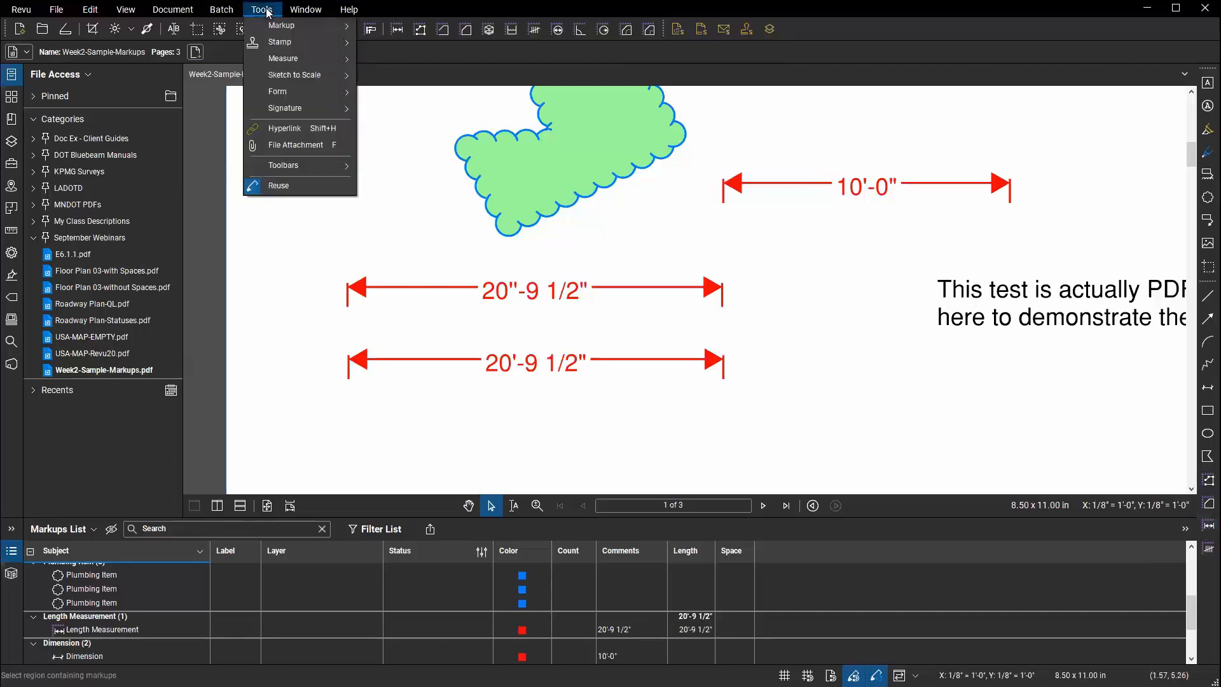
mouse_move(281, 58)
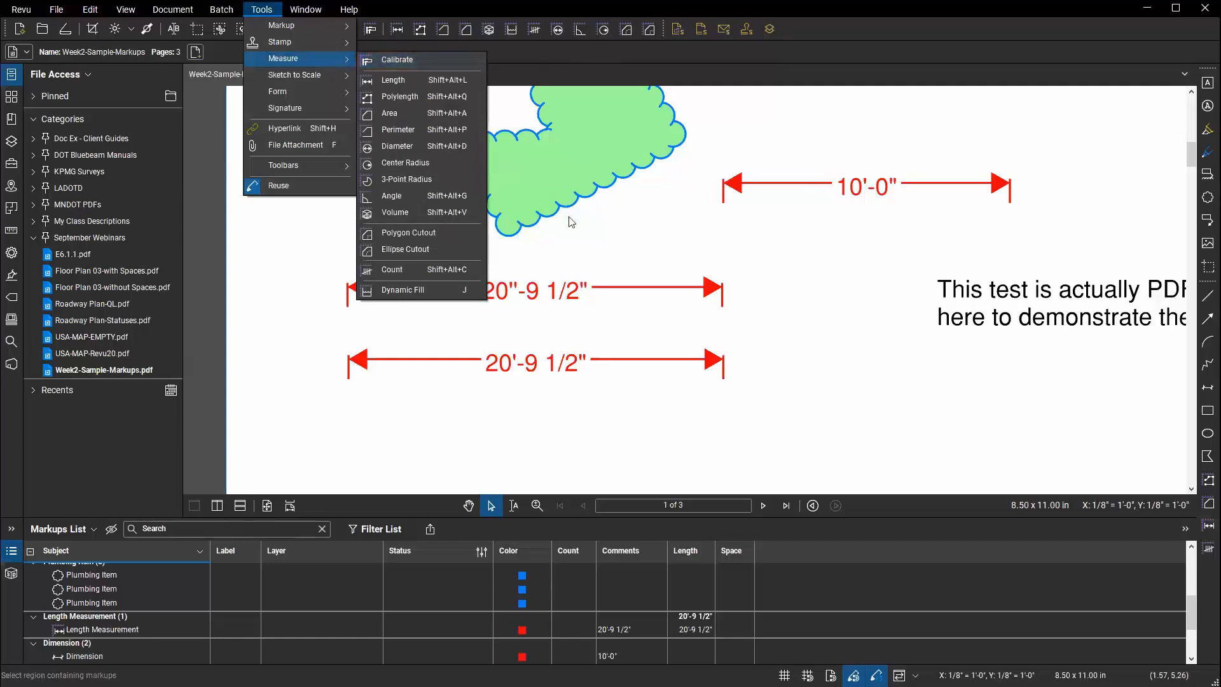
left_click(906, 392)
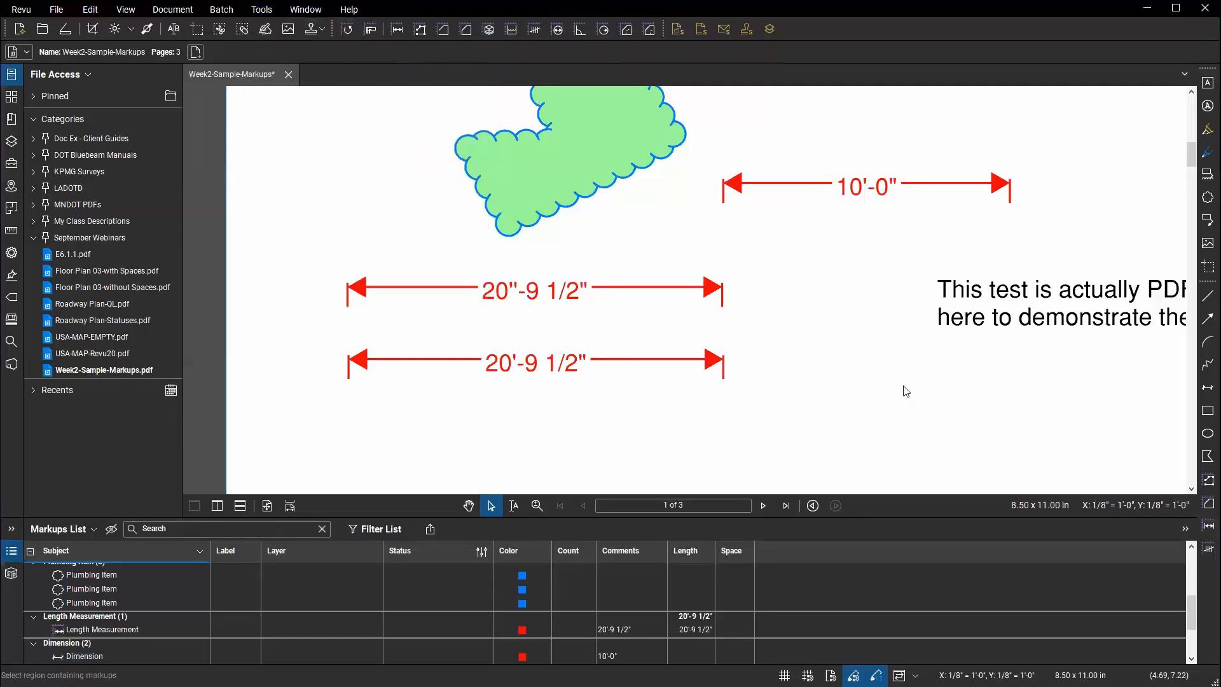
Review the preset options for the page scale, pick 1/8" = 1'-0", and cancel without applying it.
left_click(1140, 506)
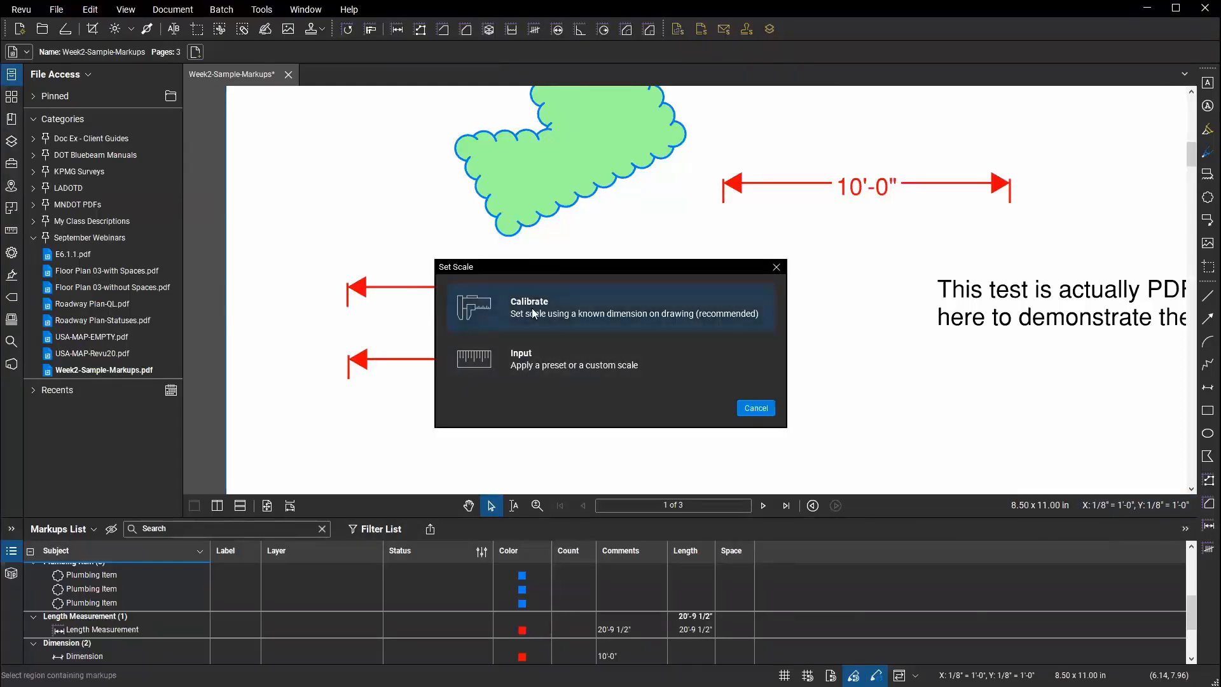
left_click(545, 355)
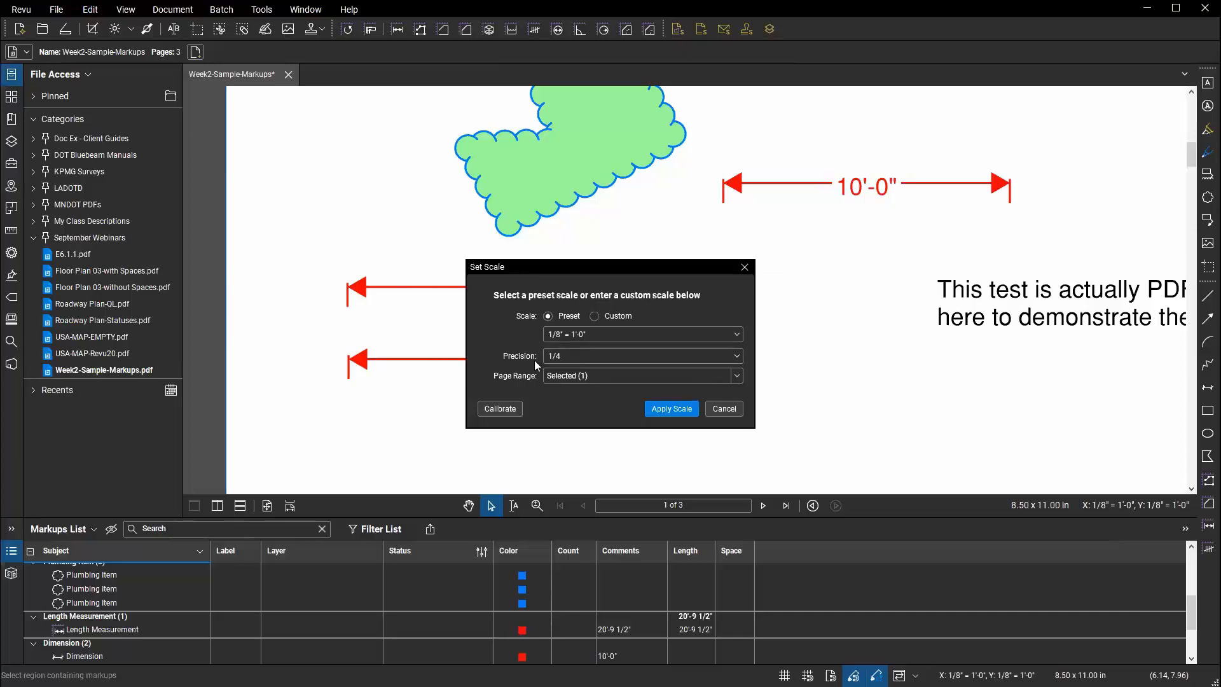
left_click(603, 336)
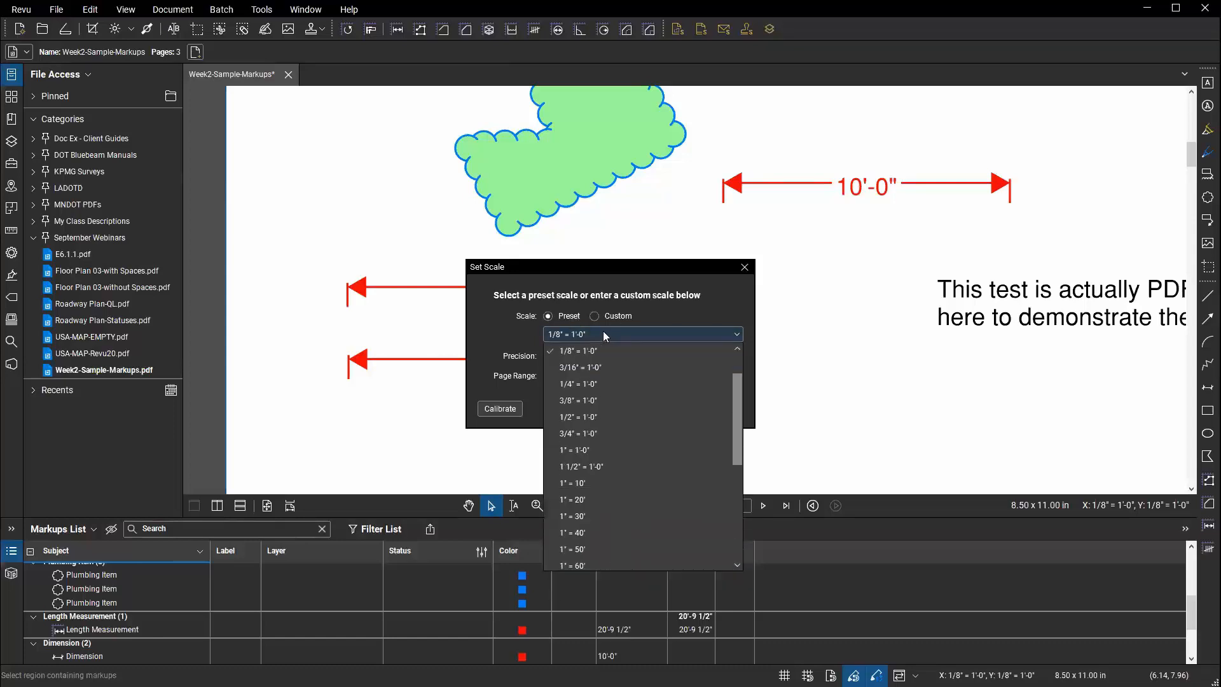
left_click(597, 353)
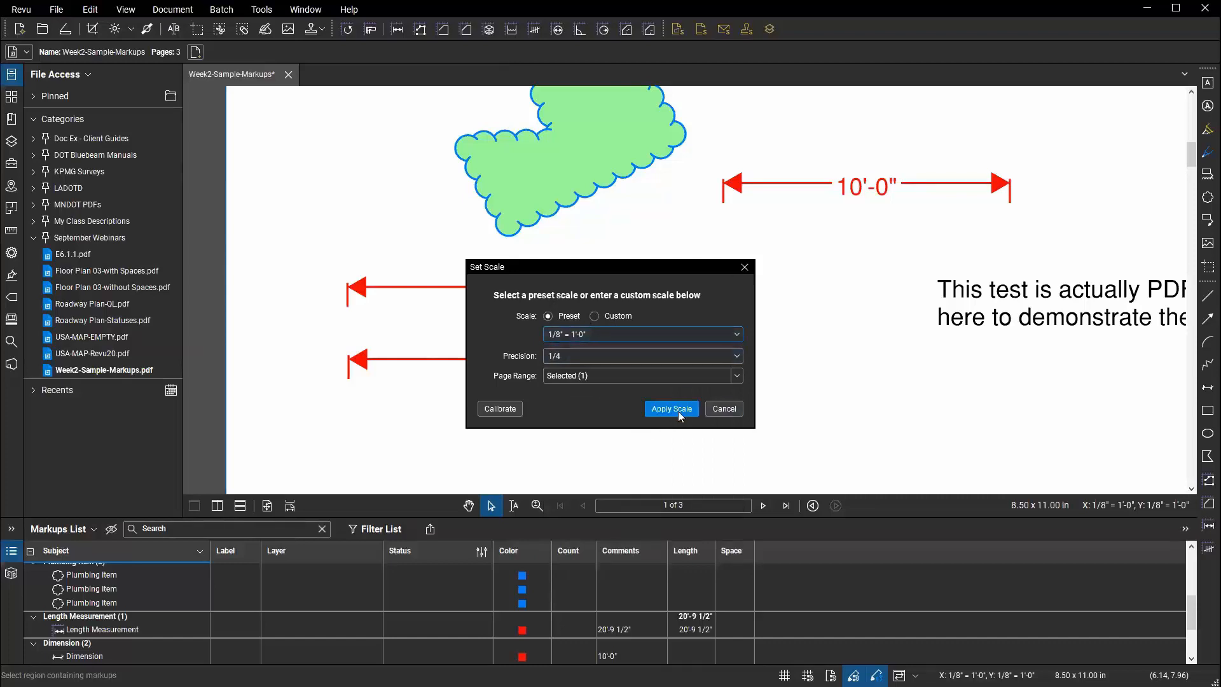
left_click(719, 407)
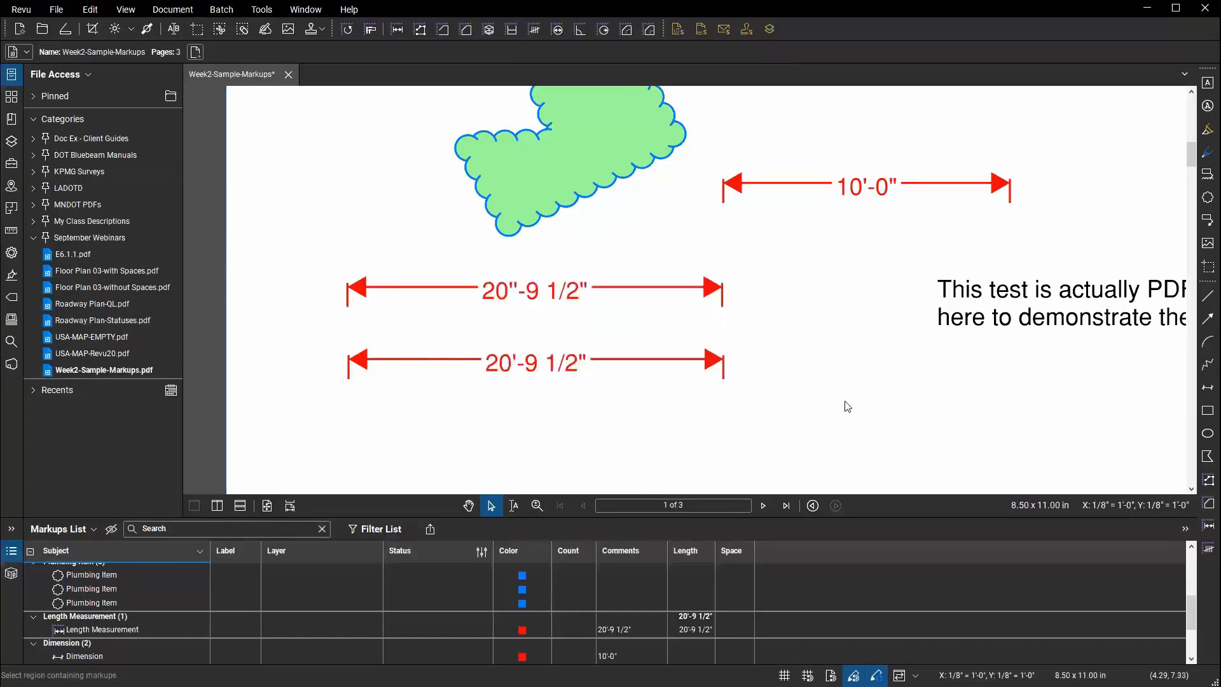
Place a horizontal length measurement of about 15'-11" directly below the 10'-0" dimension, spanning the same two ends.
left_click(1204, 391)
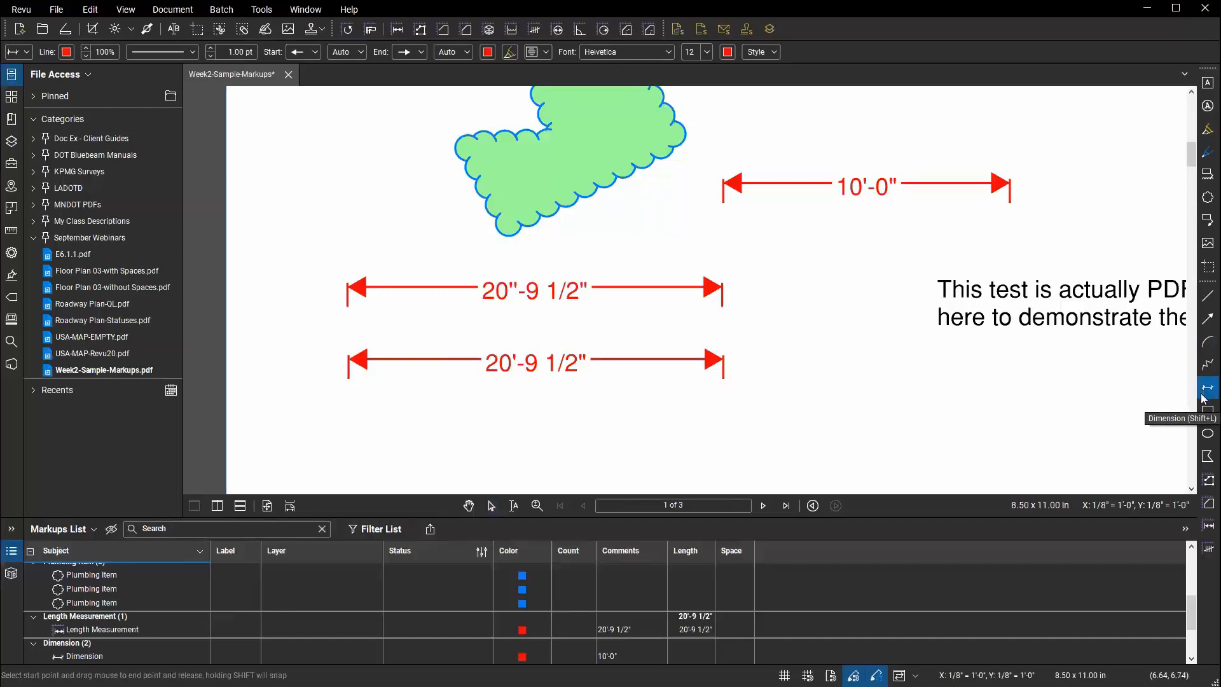
left_click(1204, 528)
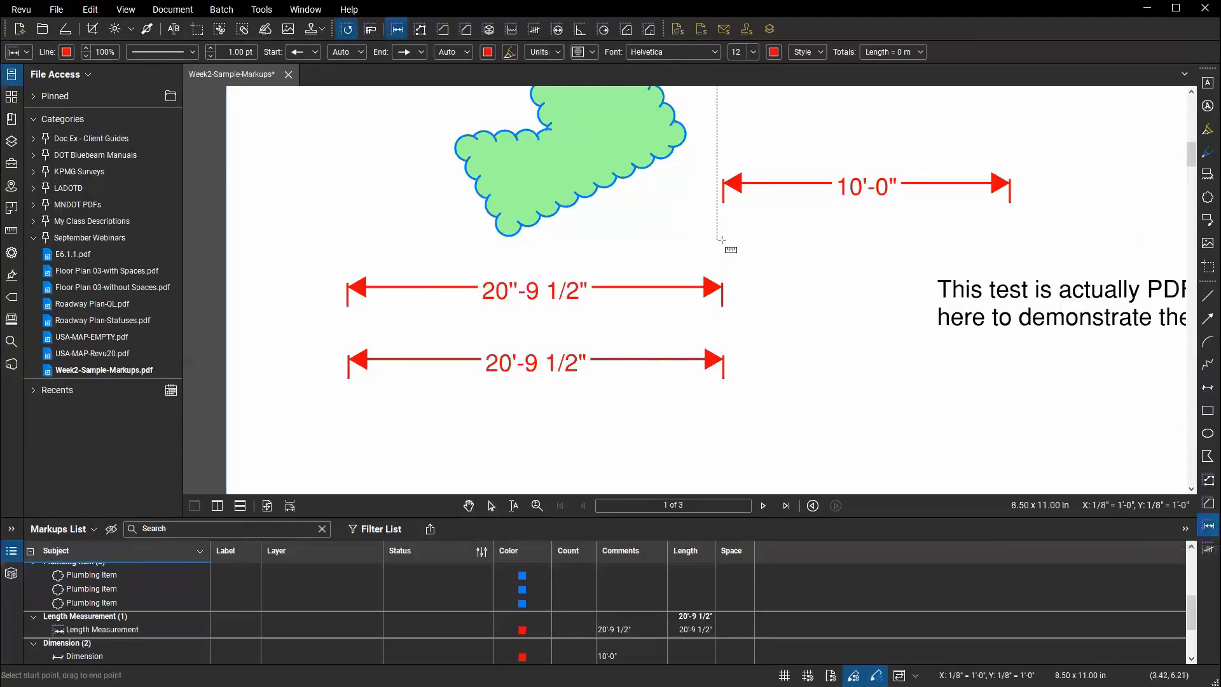
left_click_drag(724, 236, 1013, 239)
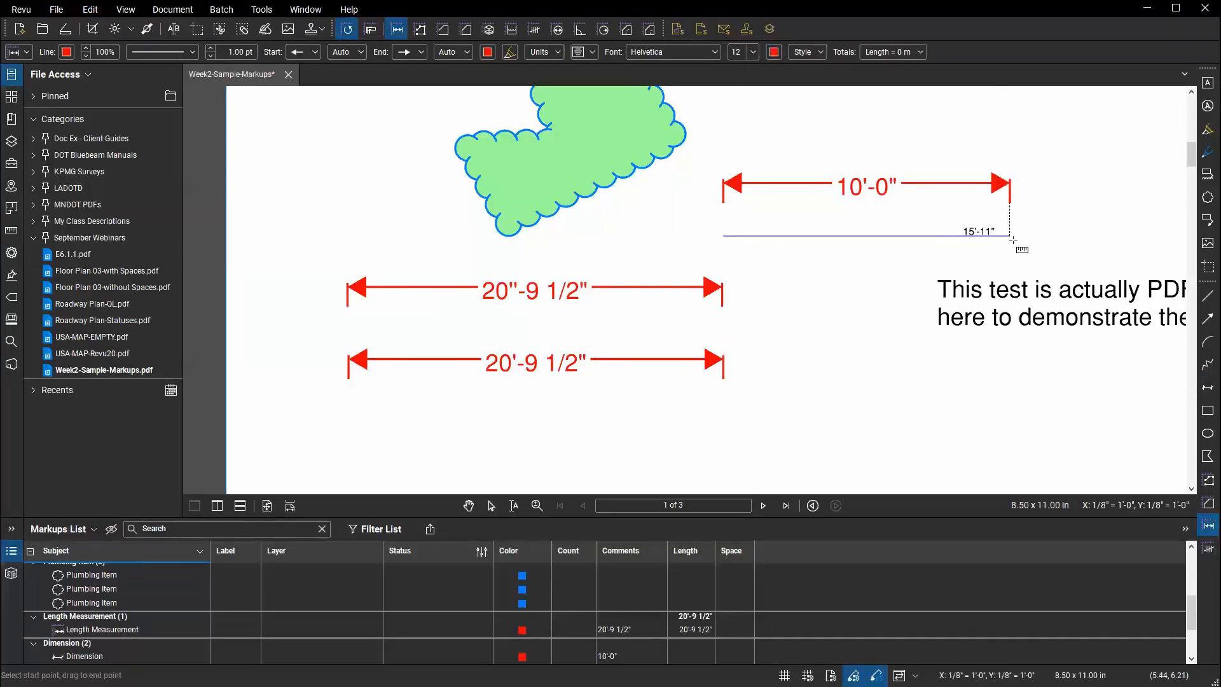
left_click_drag(1014, 239, 1013, 239)
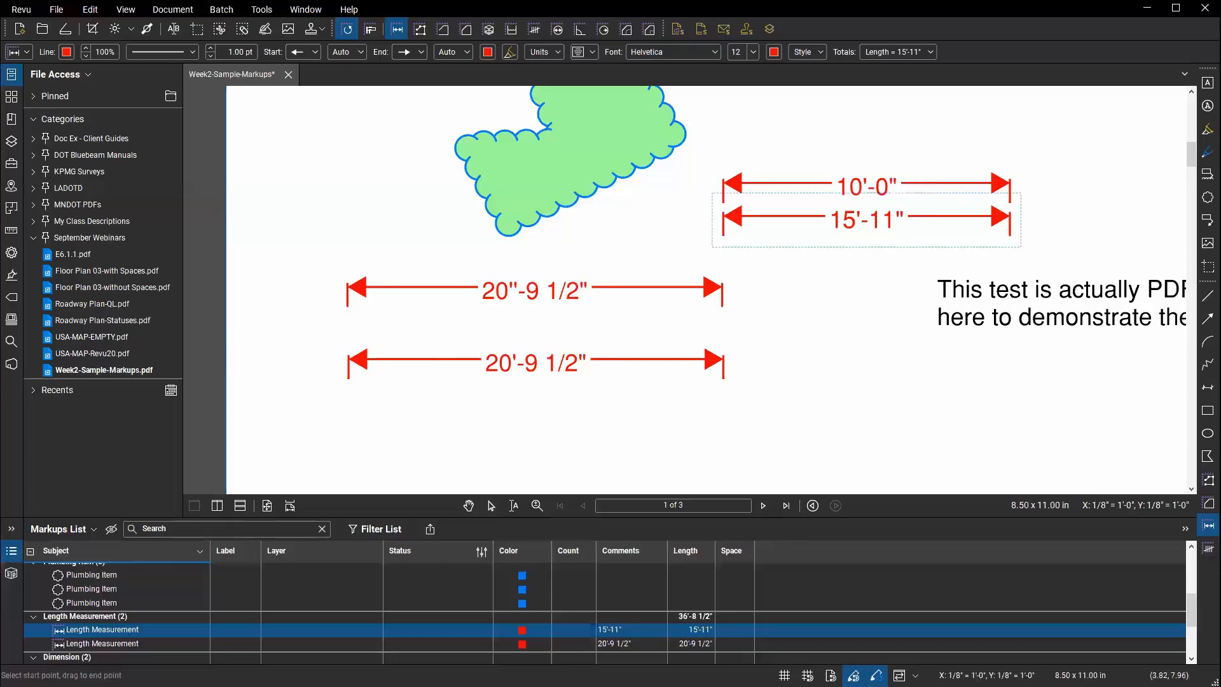
Compare the Comments and Length entries of the 10'-0" dimension and the length measurement below it in the Markups List.
scroll(616, 648, "up", 5)
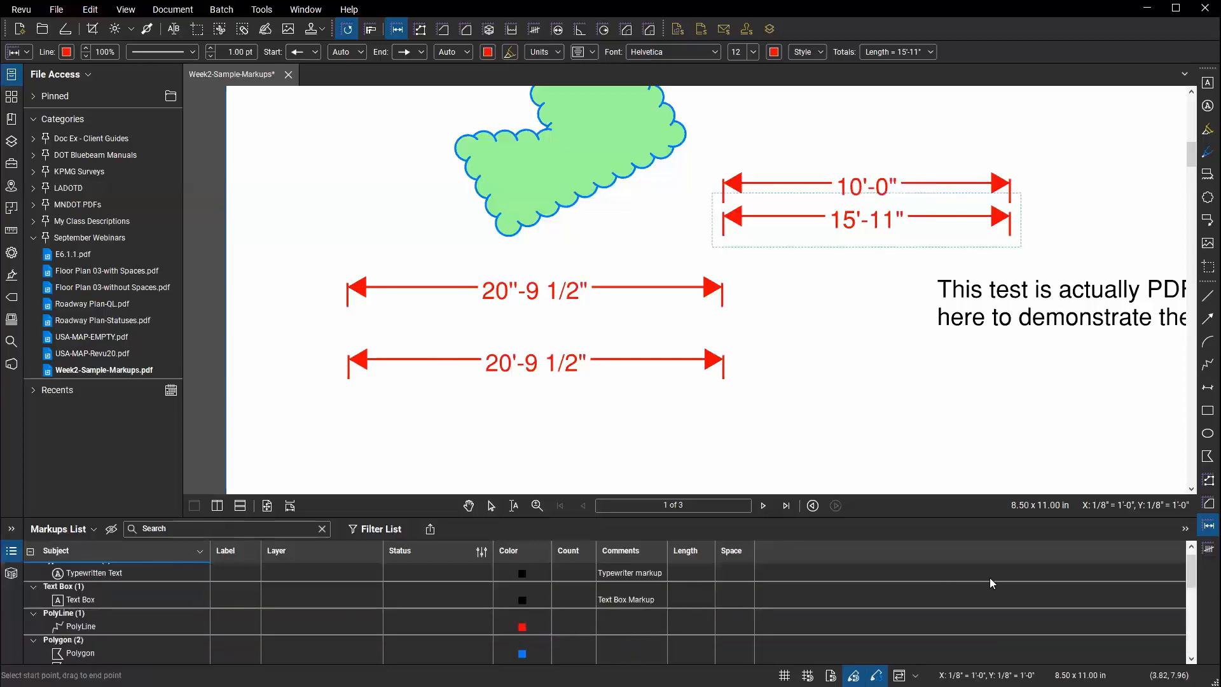
left_click_drag(1193, 571, 1193, 617)
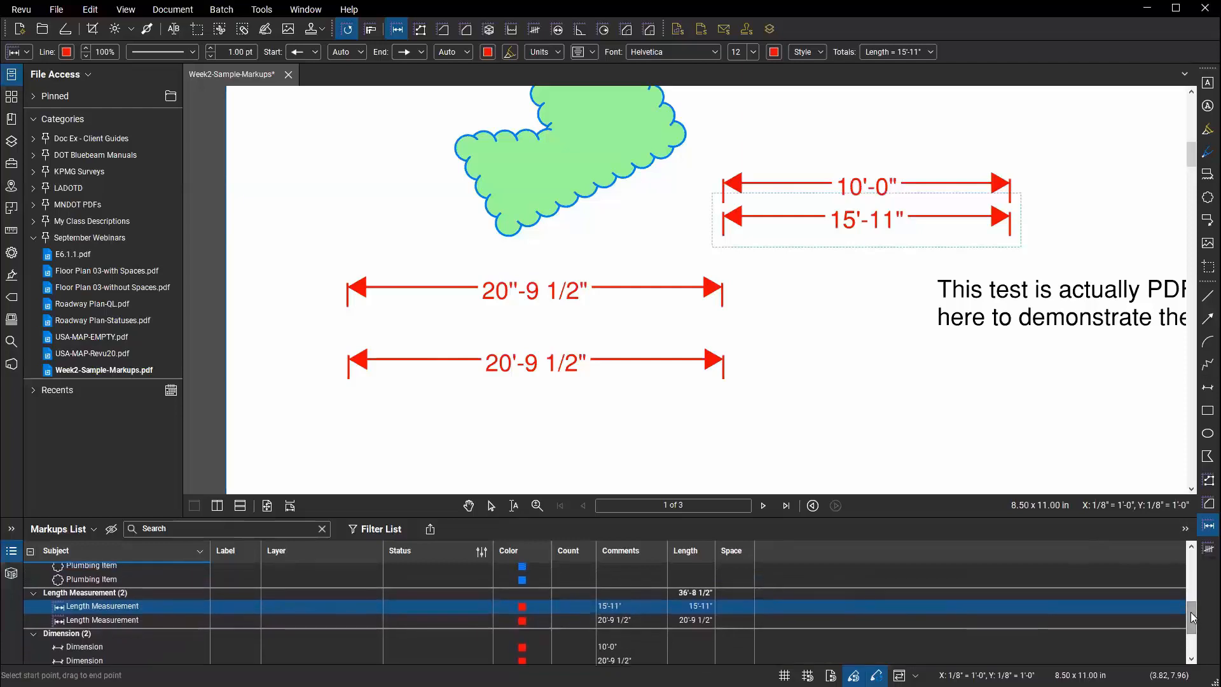
key("Escape")
left_click(814, 184)
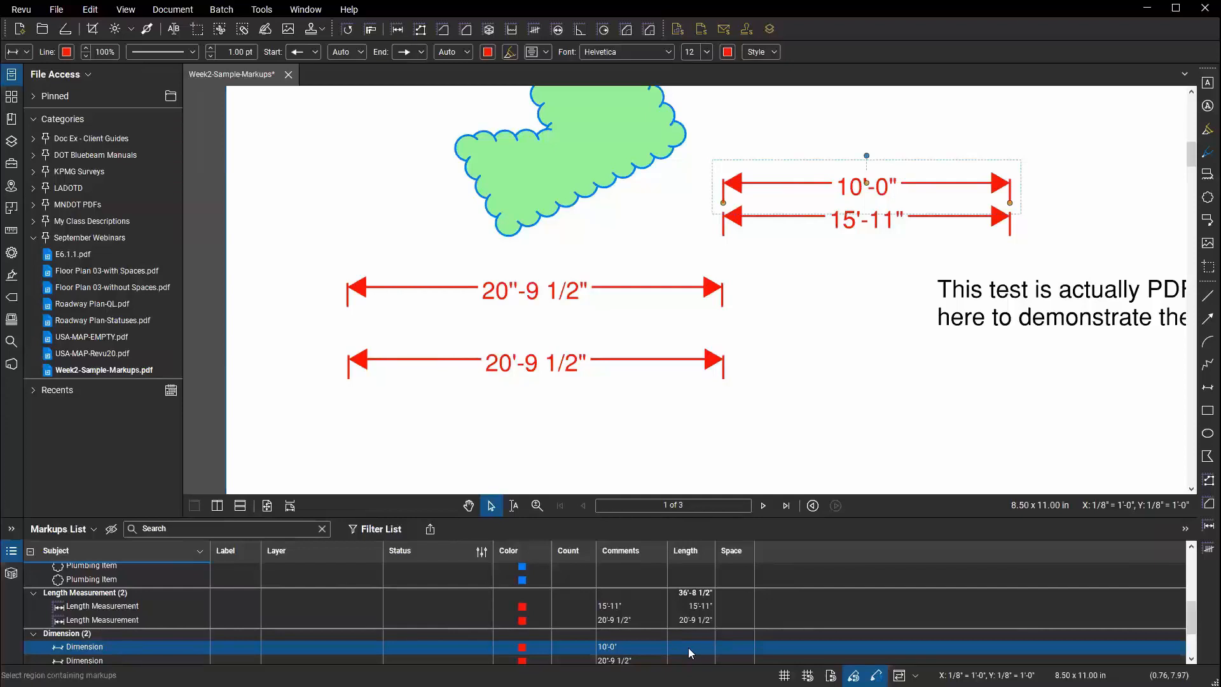
left_click(845, 224)
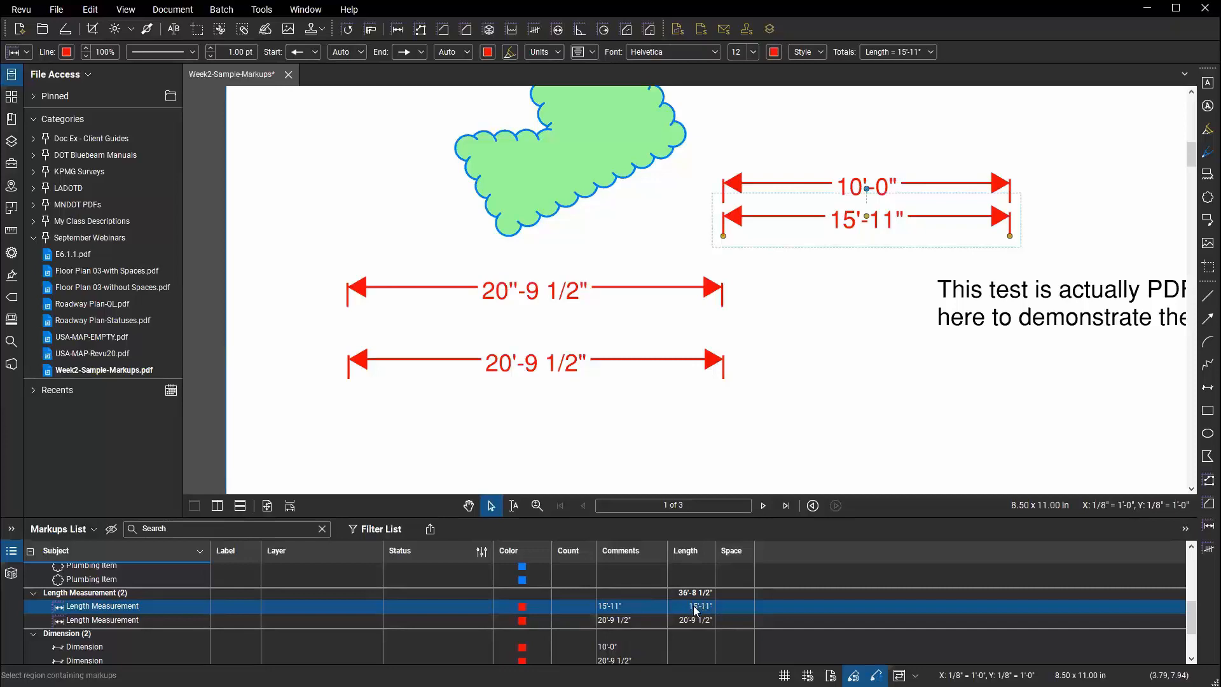
left_click(942, 194)
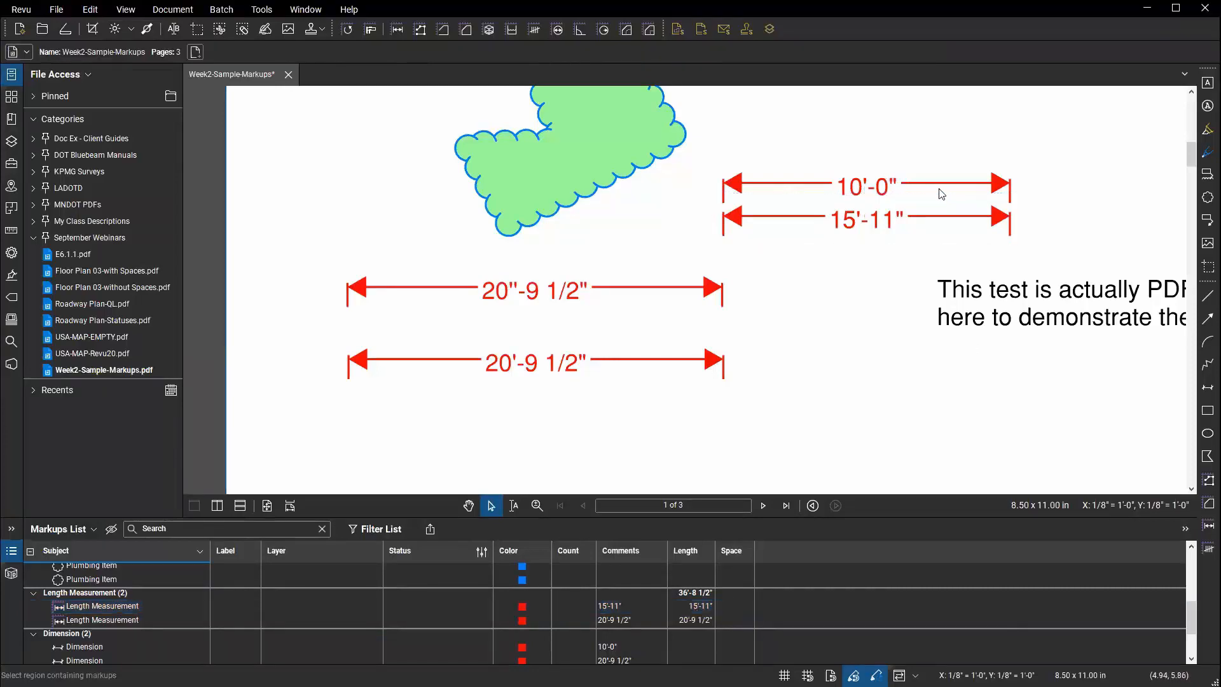
Open E6.1.1.pdf from the September Webinars category and view its electrical symbol legend.
scroll(967, 229, "down", 3)
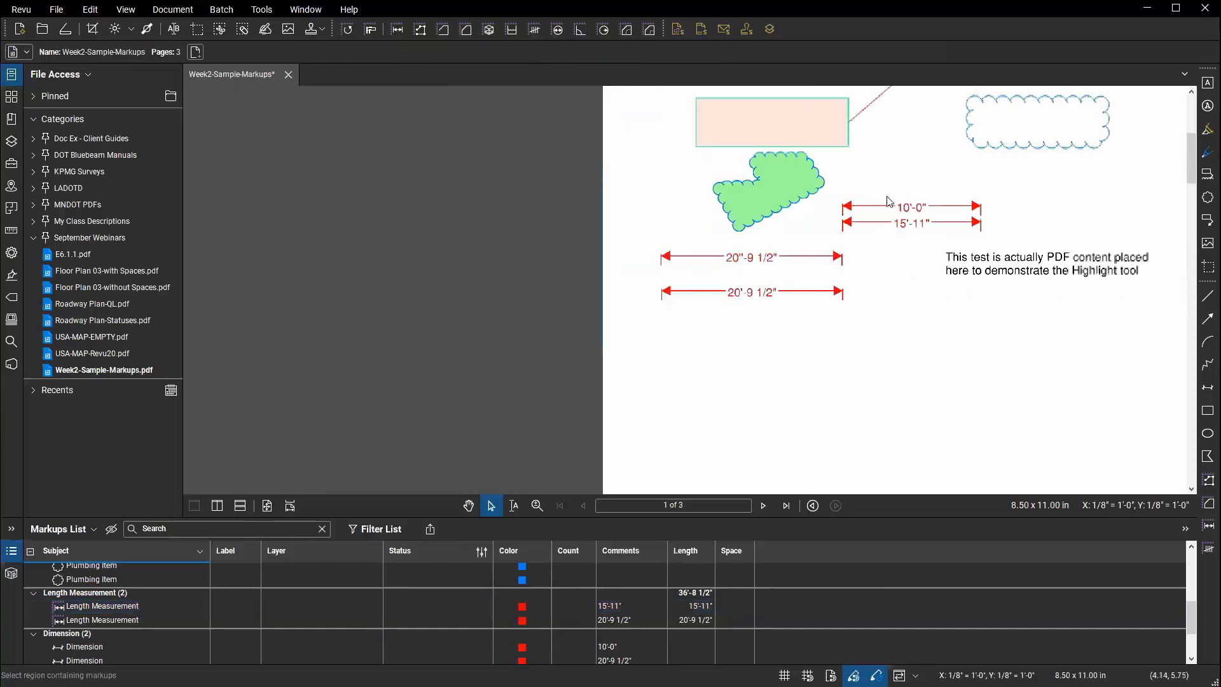
scroll(637, 276, "up", 1)
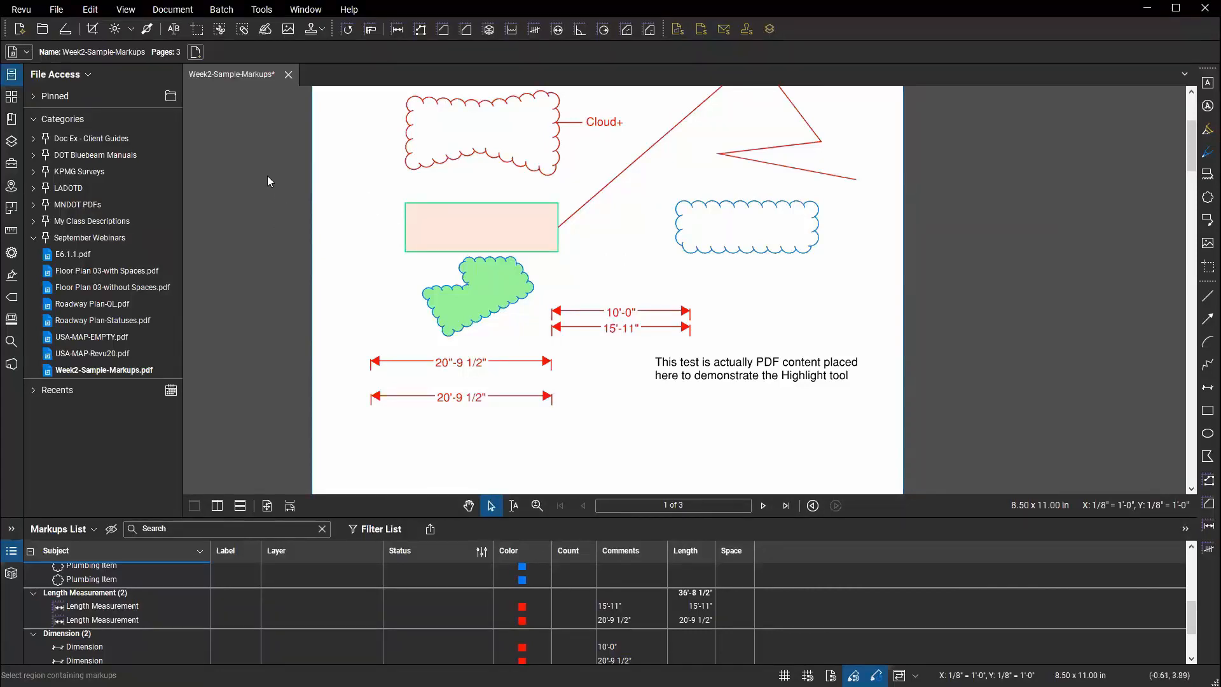
left_click(87, 255)
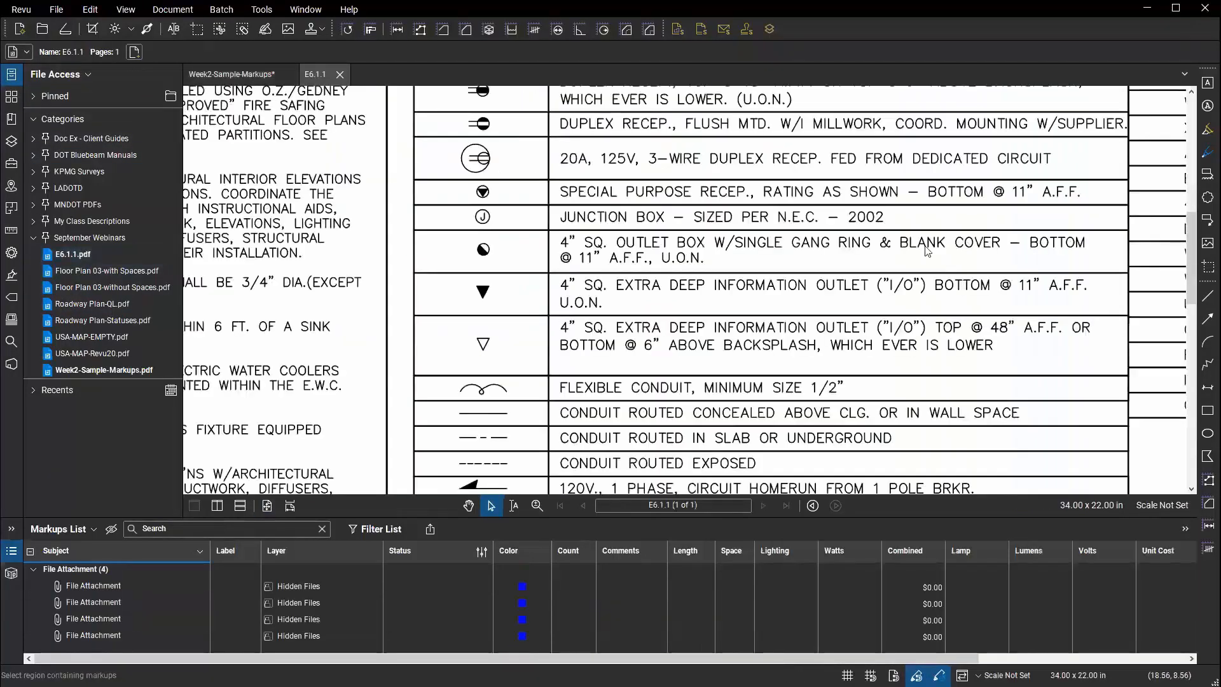
scroll(539, 229, "up", 2)
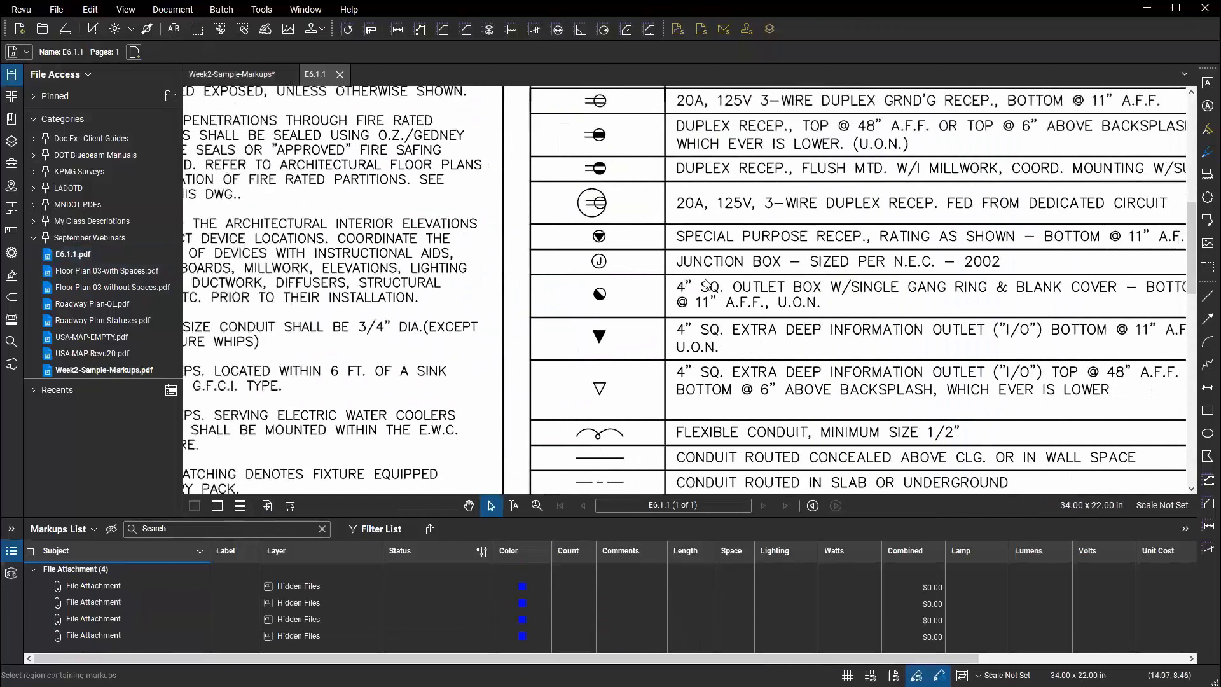
Use the Snapshot tool to capture the circled J junction box symbol from the electrical legend.
scroll(748, 328, "up", 3)
scroll(748, 328, "up", 1)
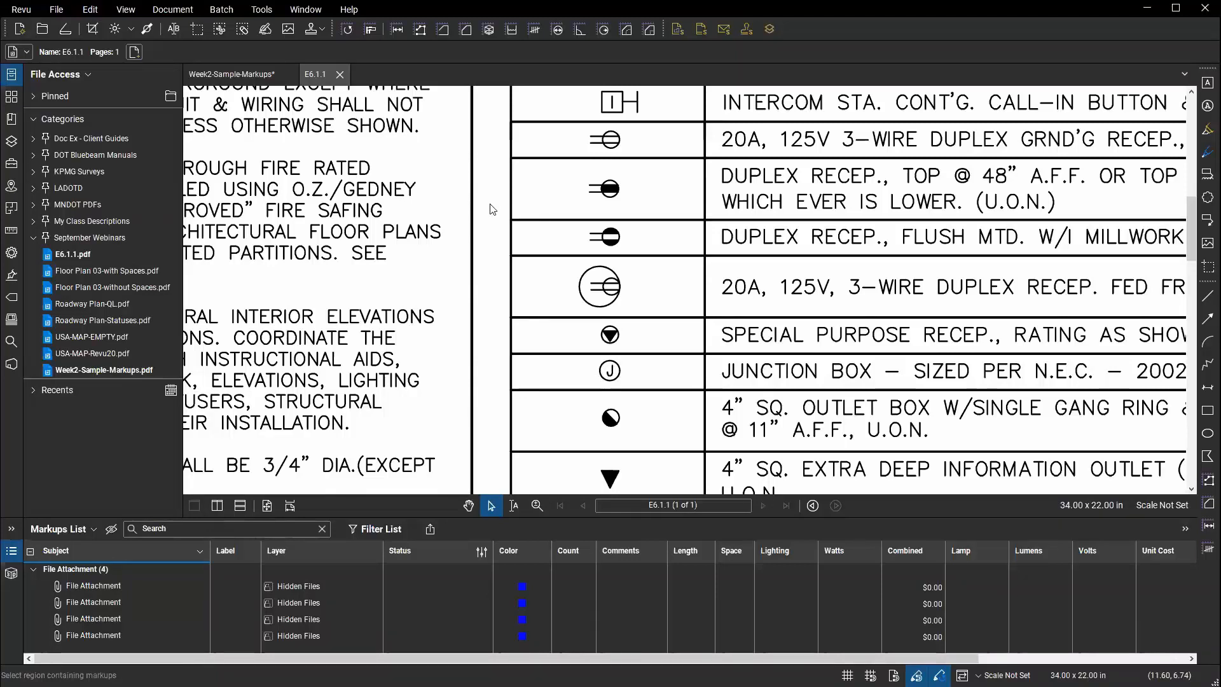
left_click(89, 10)
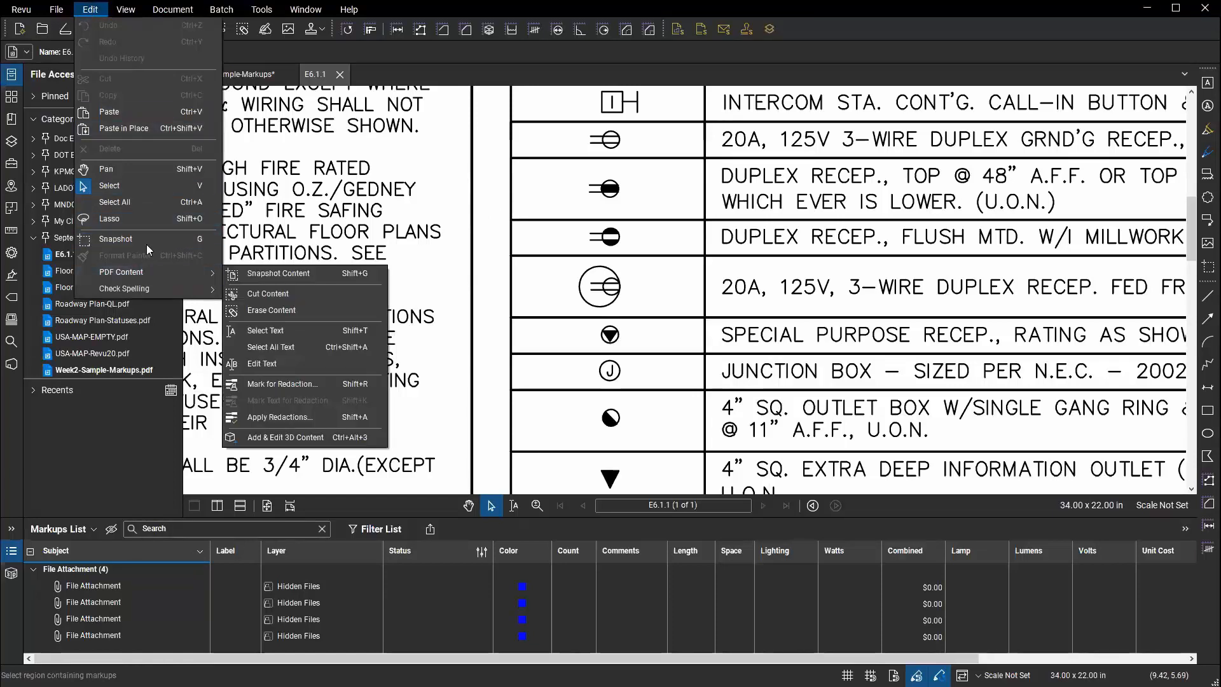
mouse_move(142, 272)
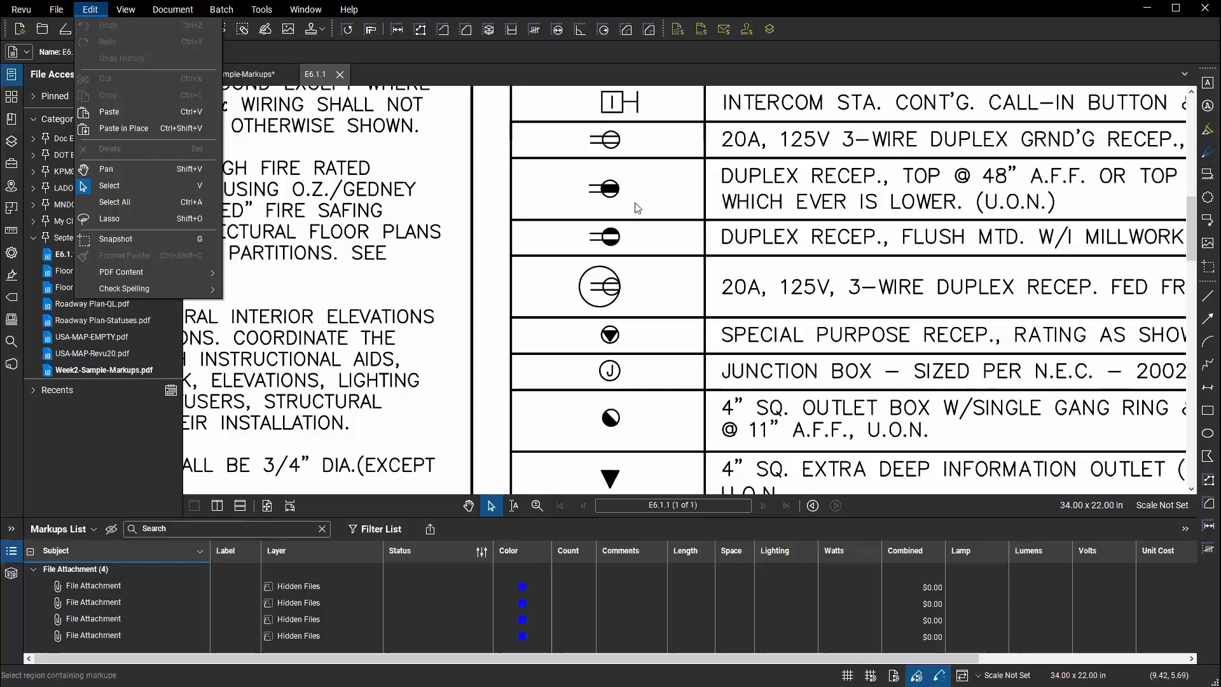
mouse_move(193, 272)
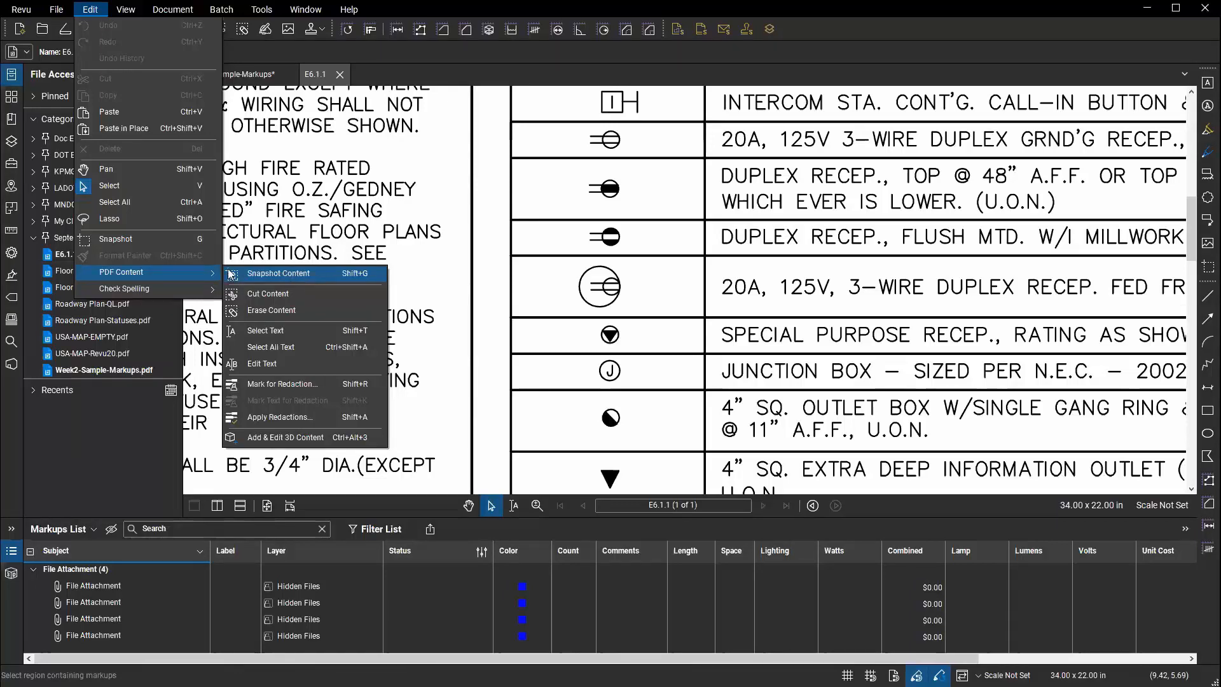
left_click(129, 241)
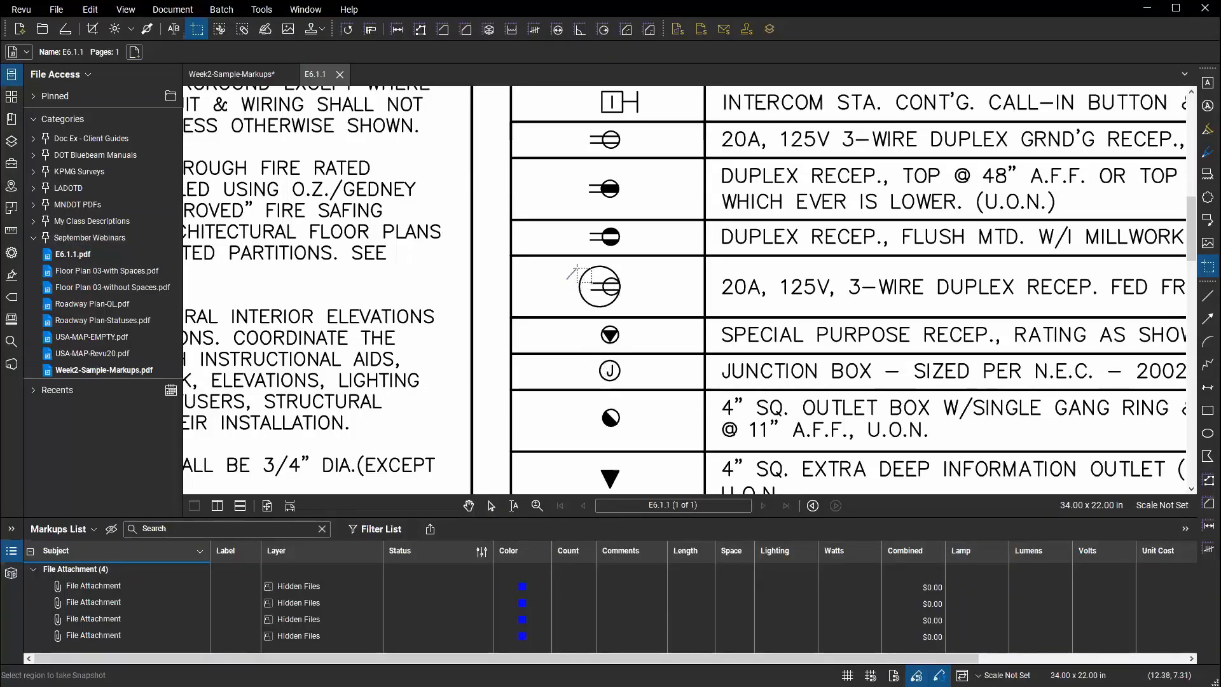
mouse_move(594, 261)
left_mouse_down()
mouse_move(626, 272)
mouse_move(621, 307)
mouse_move(586, 311)
mouse_move(564, 280)
left_mouse_up()
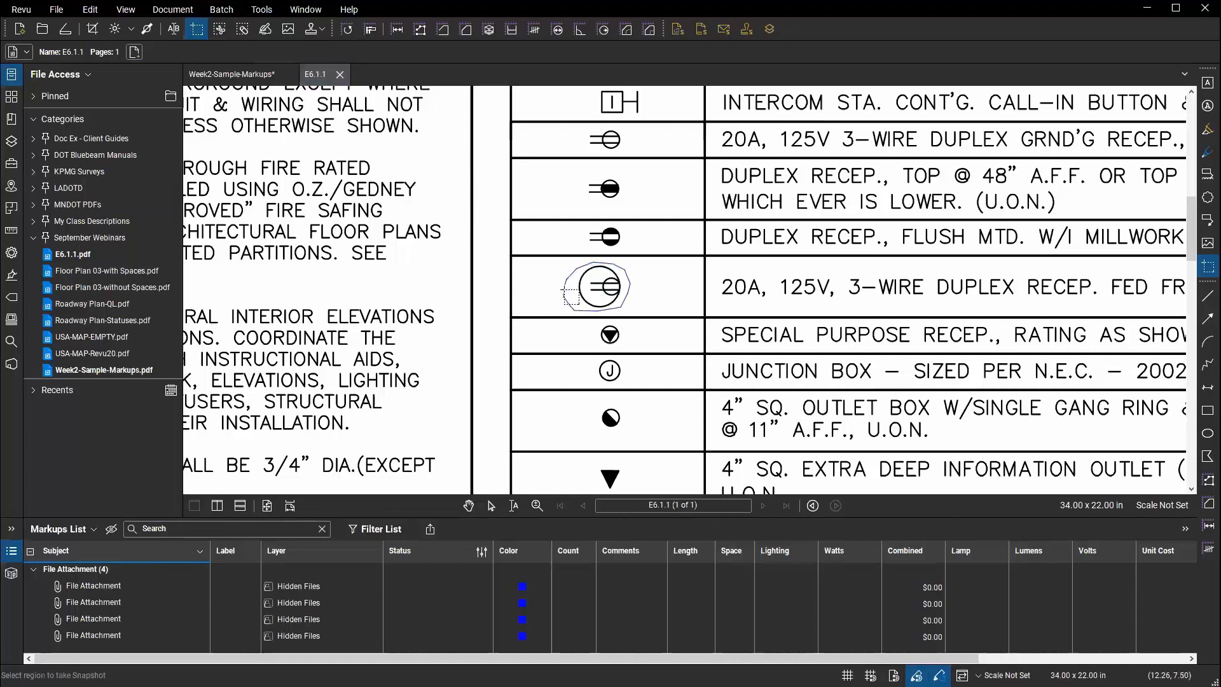
left_click_drag(592, 359, 628, 384)
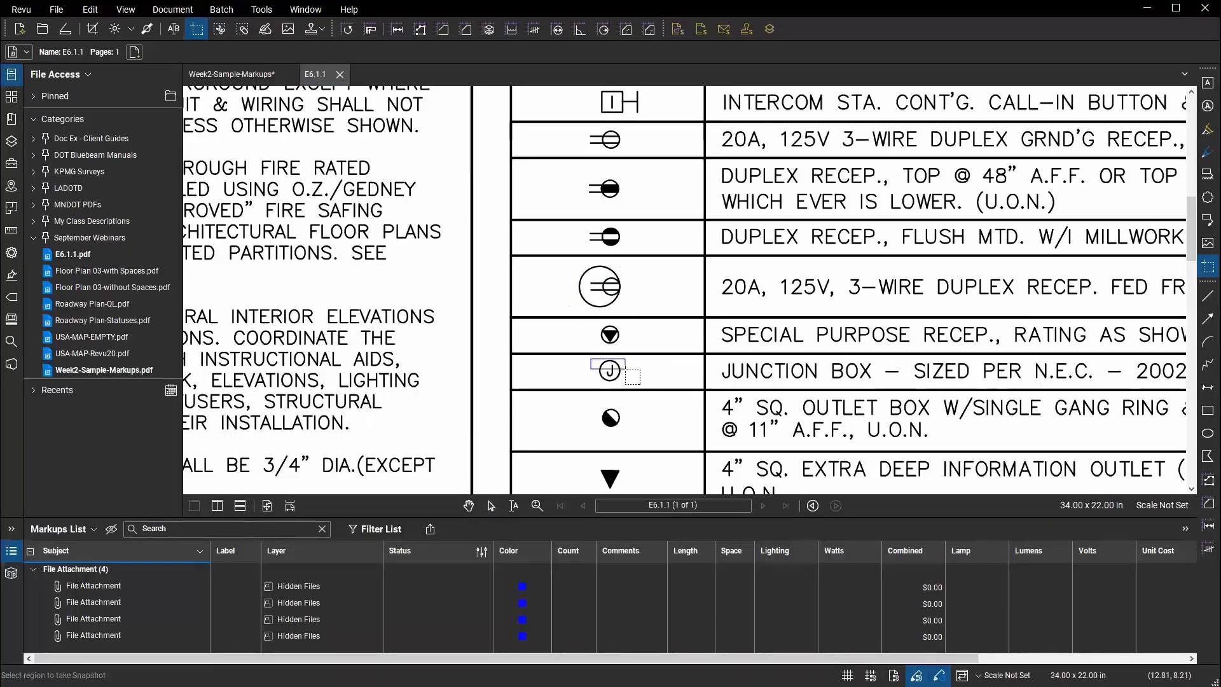
Paste the junction box snapshot and place it beside the dedicated-circuit duplex receptacle symbol in the legend.
right_click(657, 278)
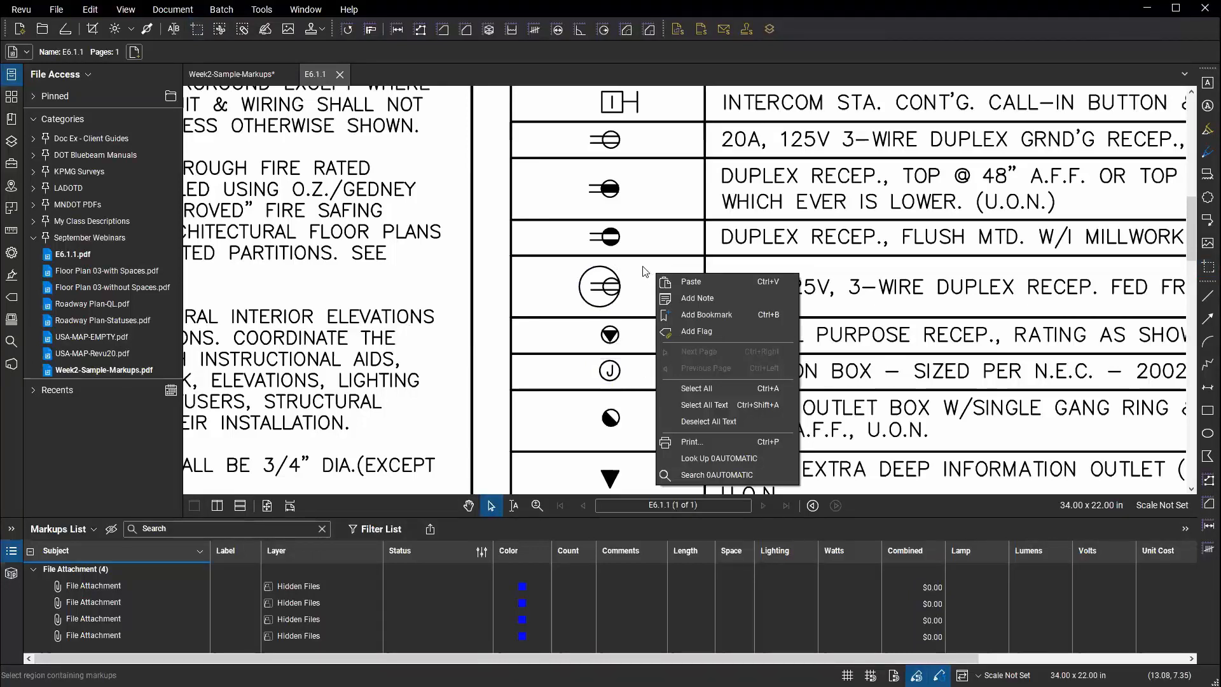
left_click(690, 282)
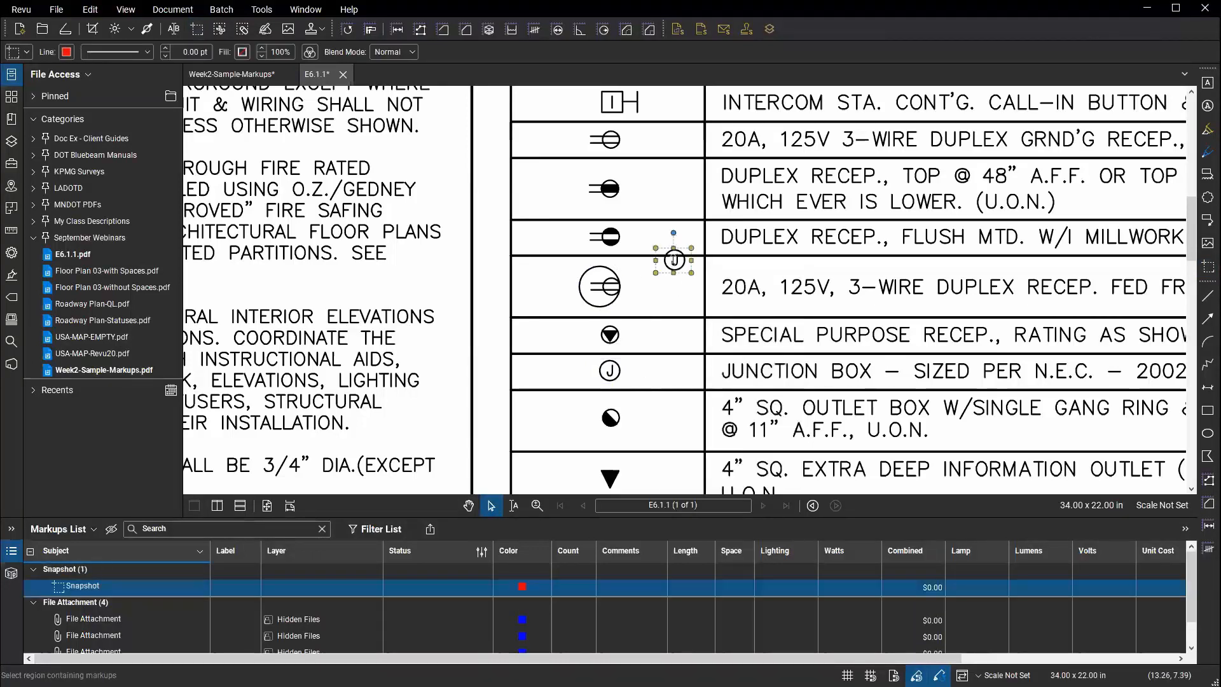
left_click_drag(690, 273, 682, 303)
Change the colors of the pasted junction box snapshot, modifying black to orange.
right_click(666, 289)
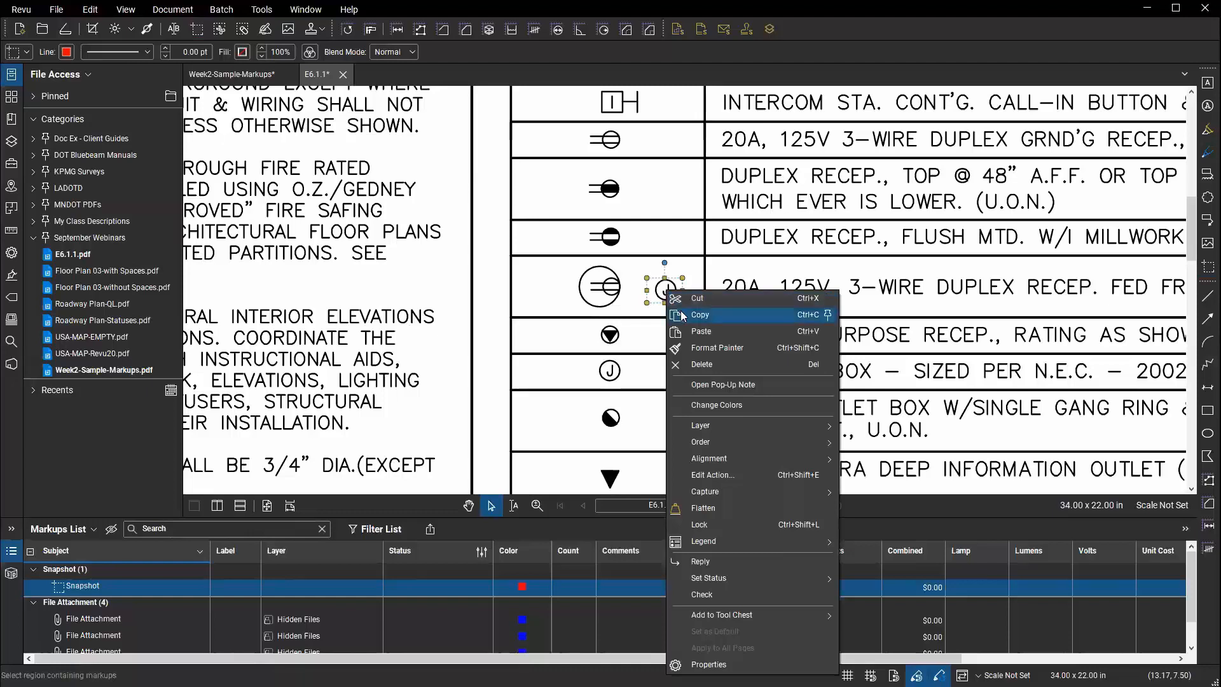
left_click(731, 404)
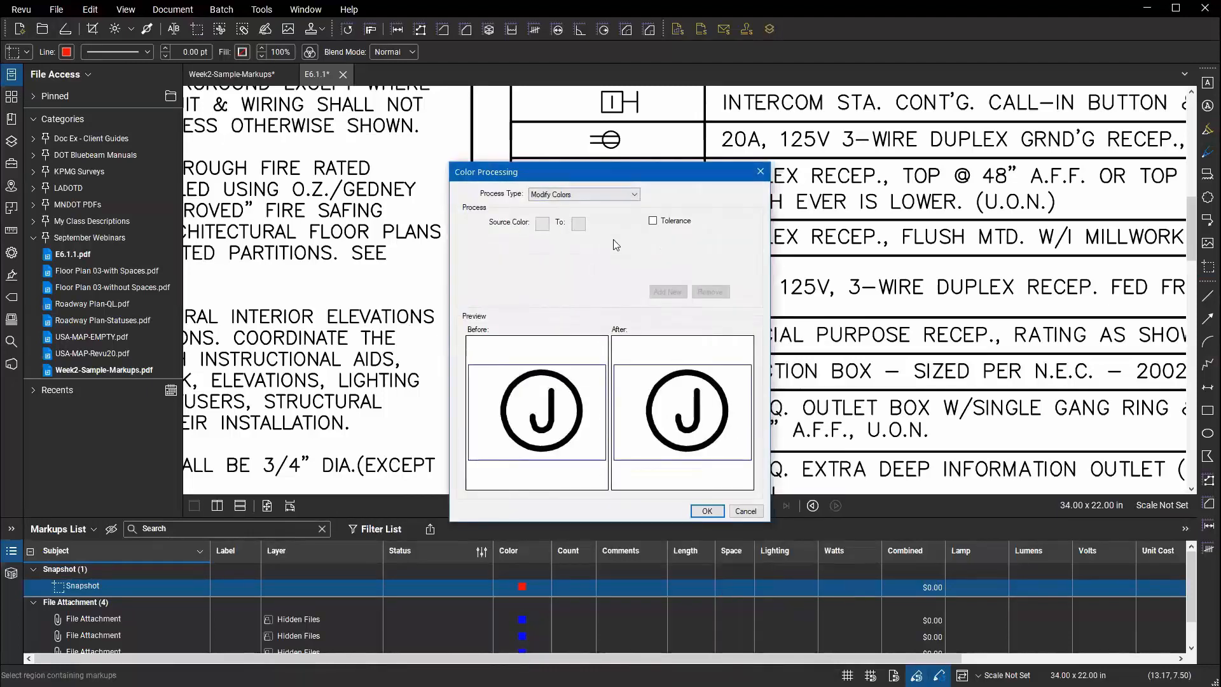
left_click(542, 224)
left_click(544, 245)
left_click(578, 224)
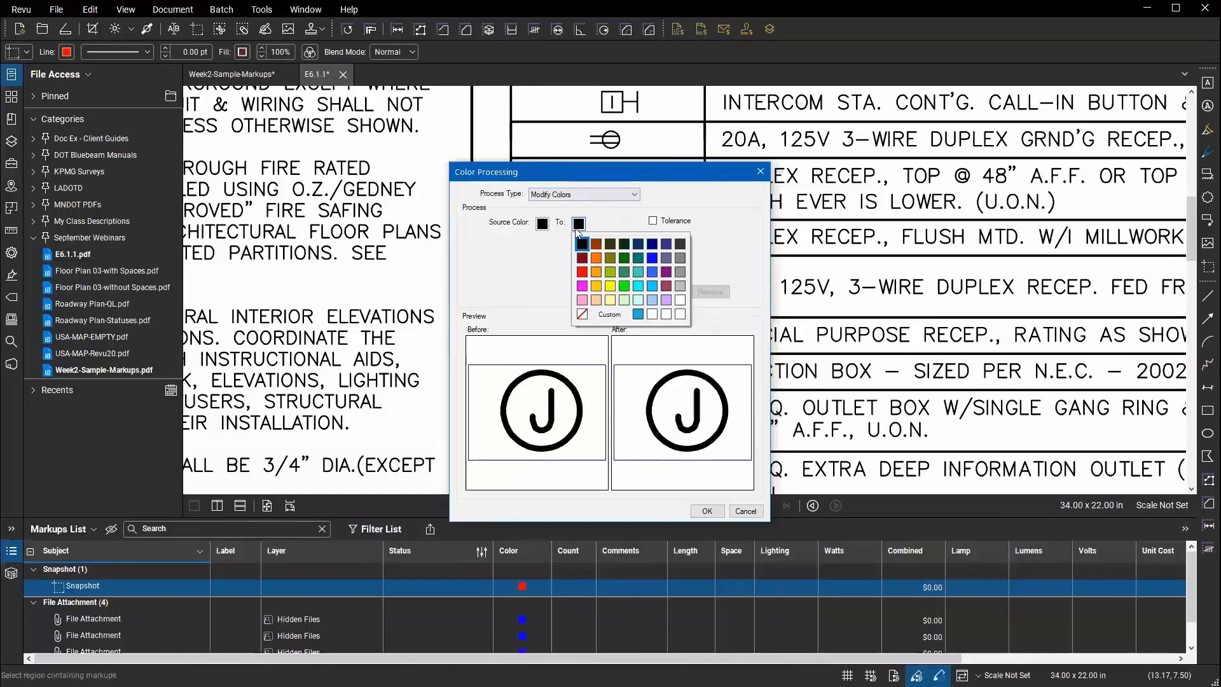
left_click(597, 272)
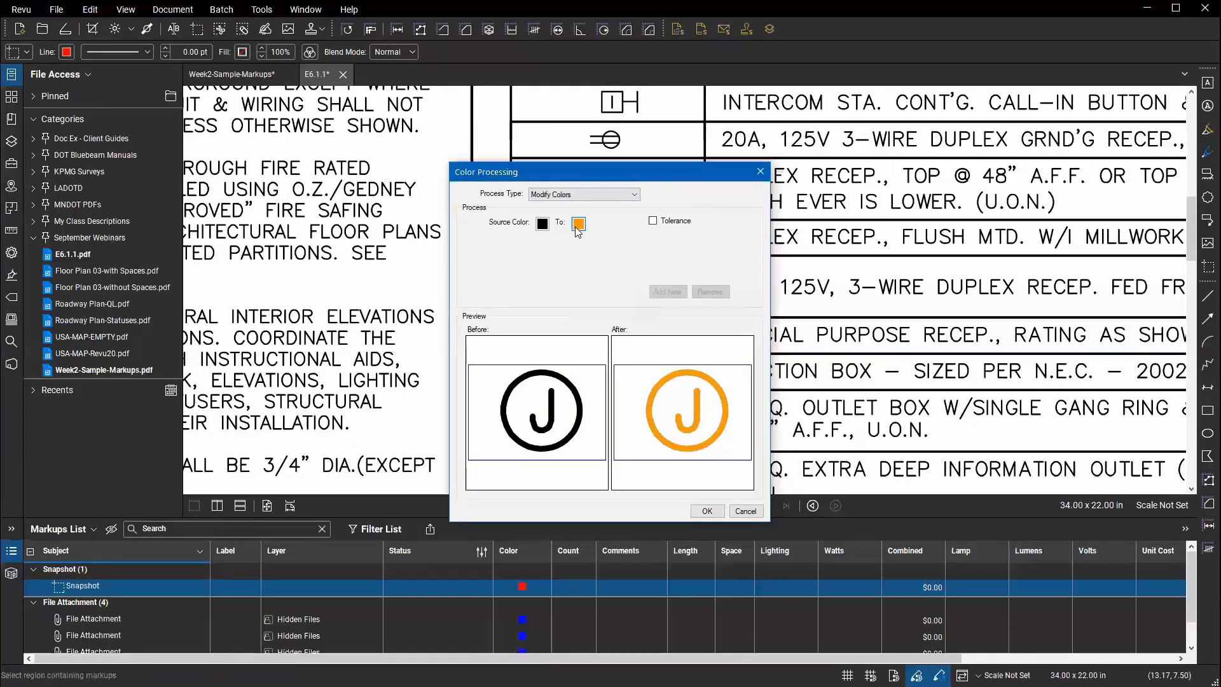
left_click(578, 224)
left_click(582, 258)
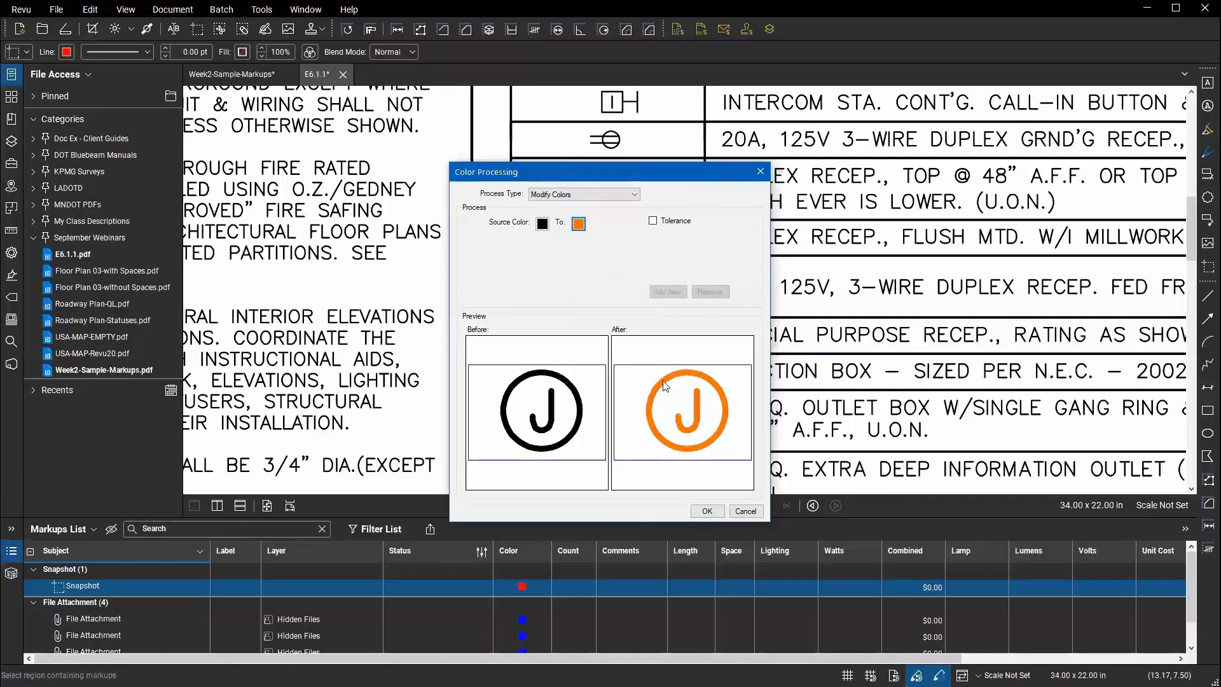
left_click(707, 511)
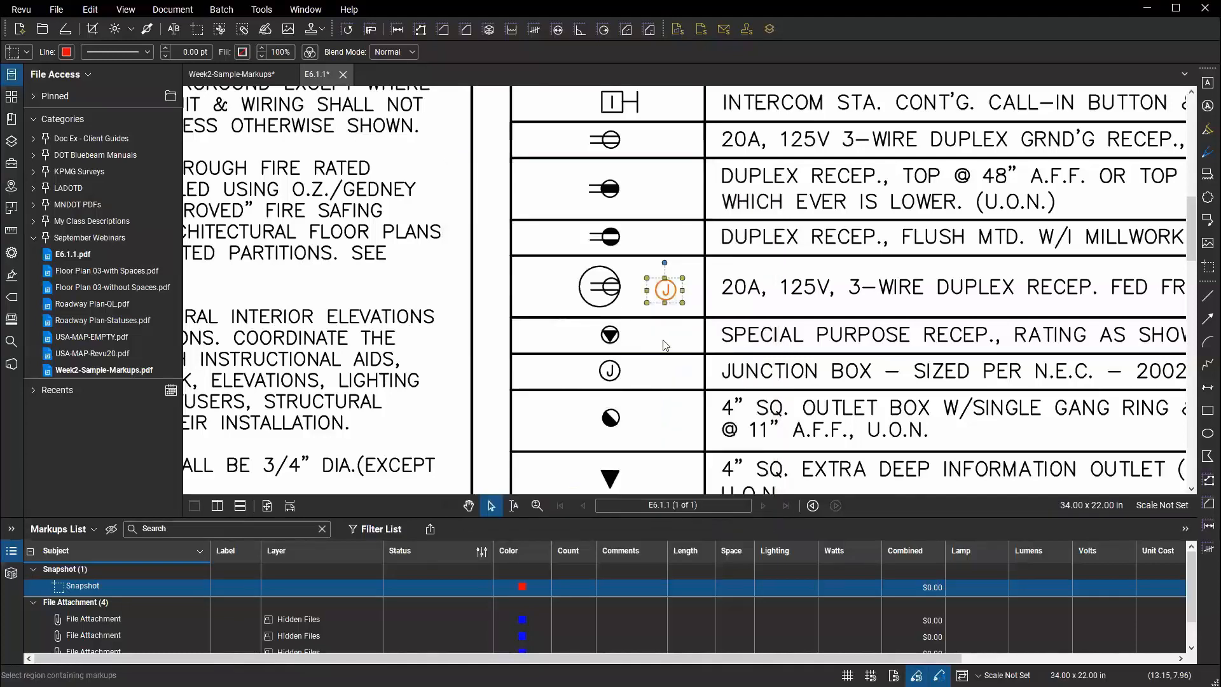
Cut the orange junction box snapshot from E6.1.1 and paste it beside the pink rectangle in Week2-Sample-Markups.
right_click(678, 301)
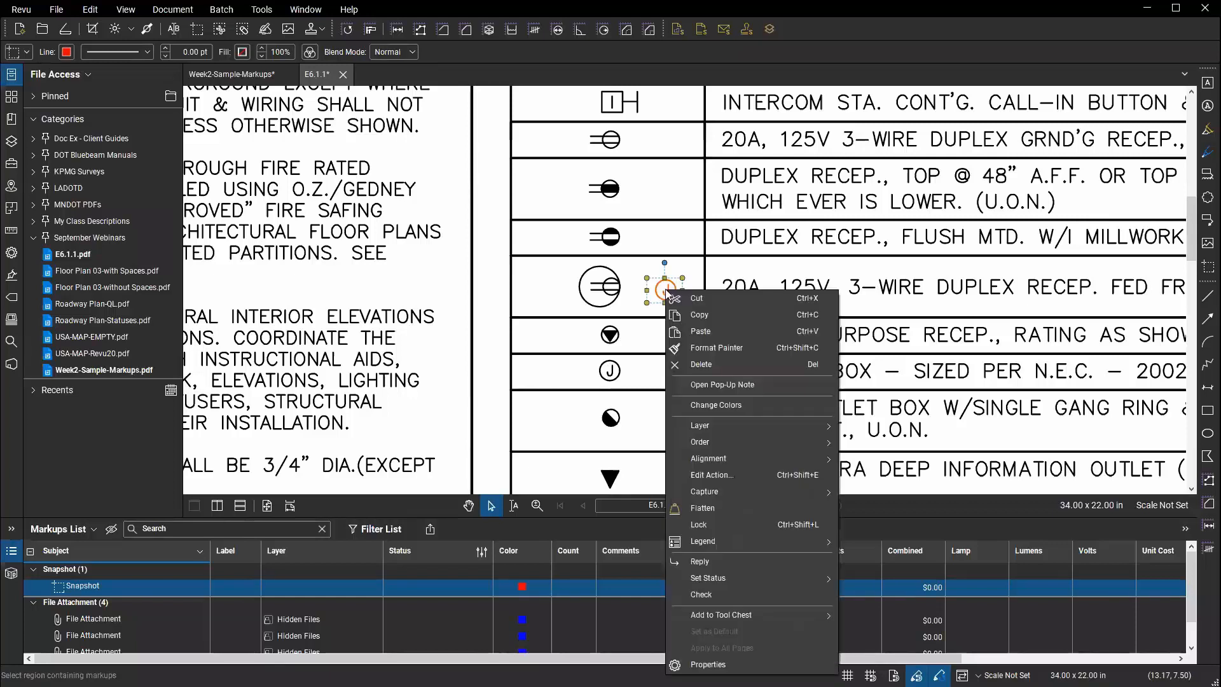
left_click(699, 298)
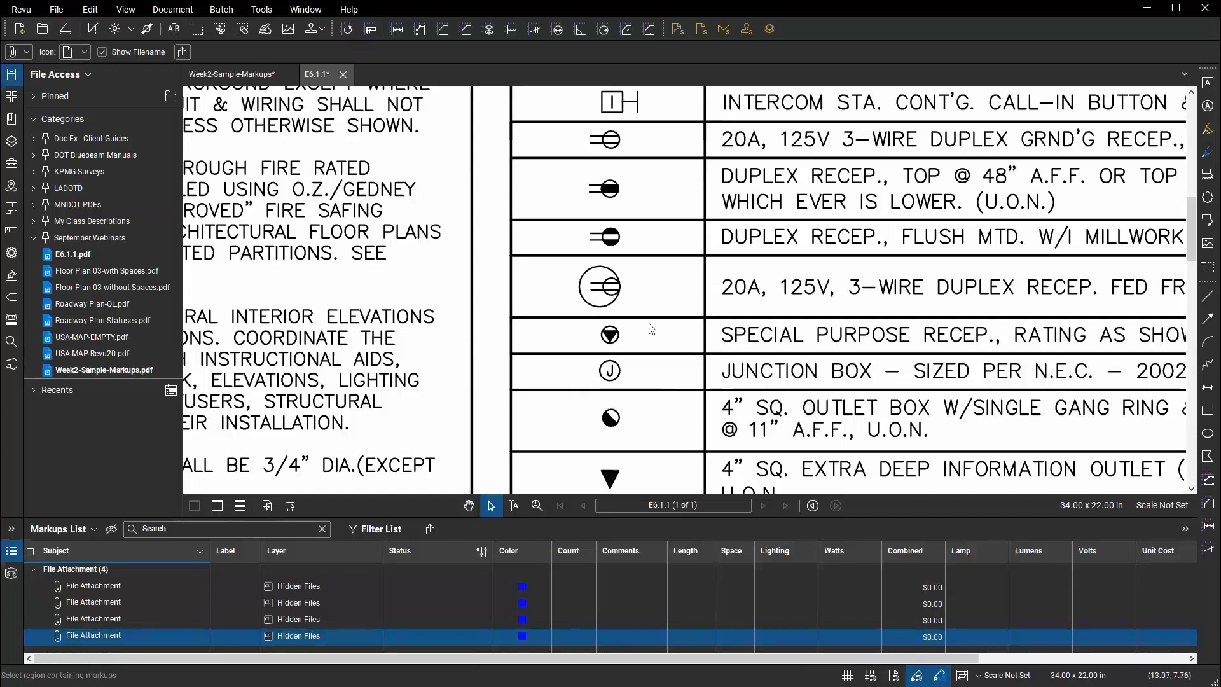
left_click(216, 74)
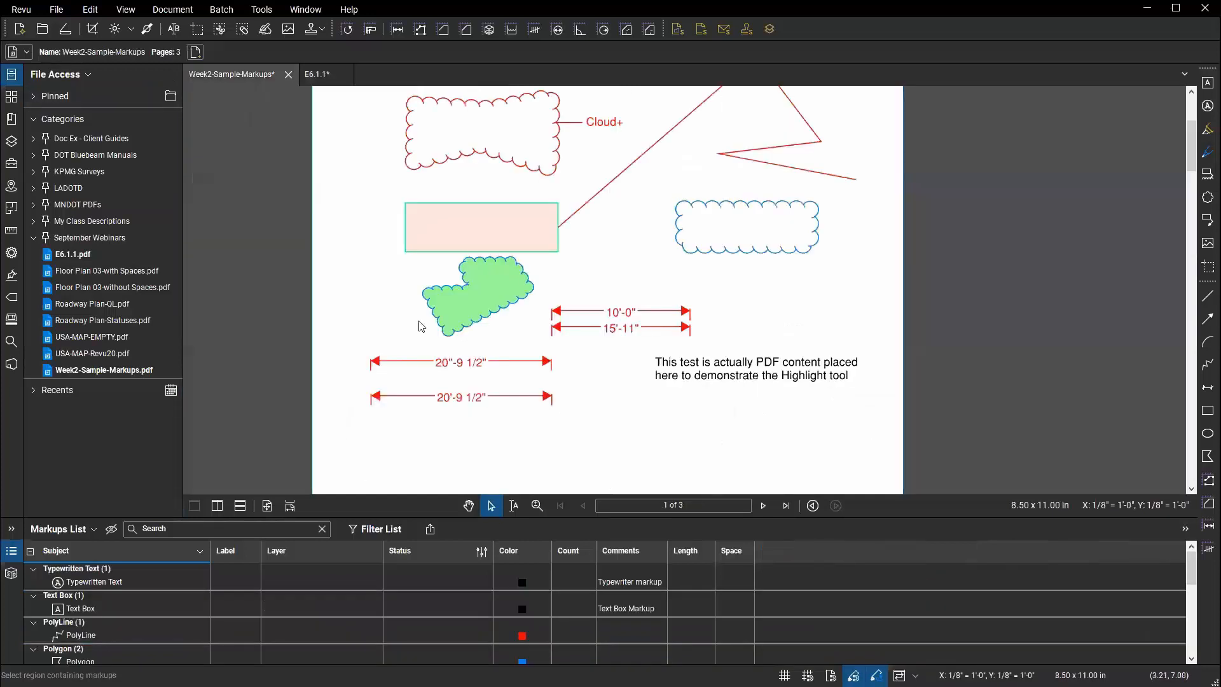
right_click(347, 255)
left_click(360, 262)
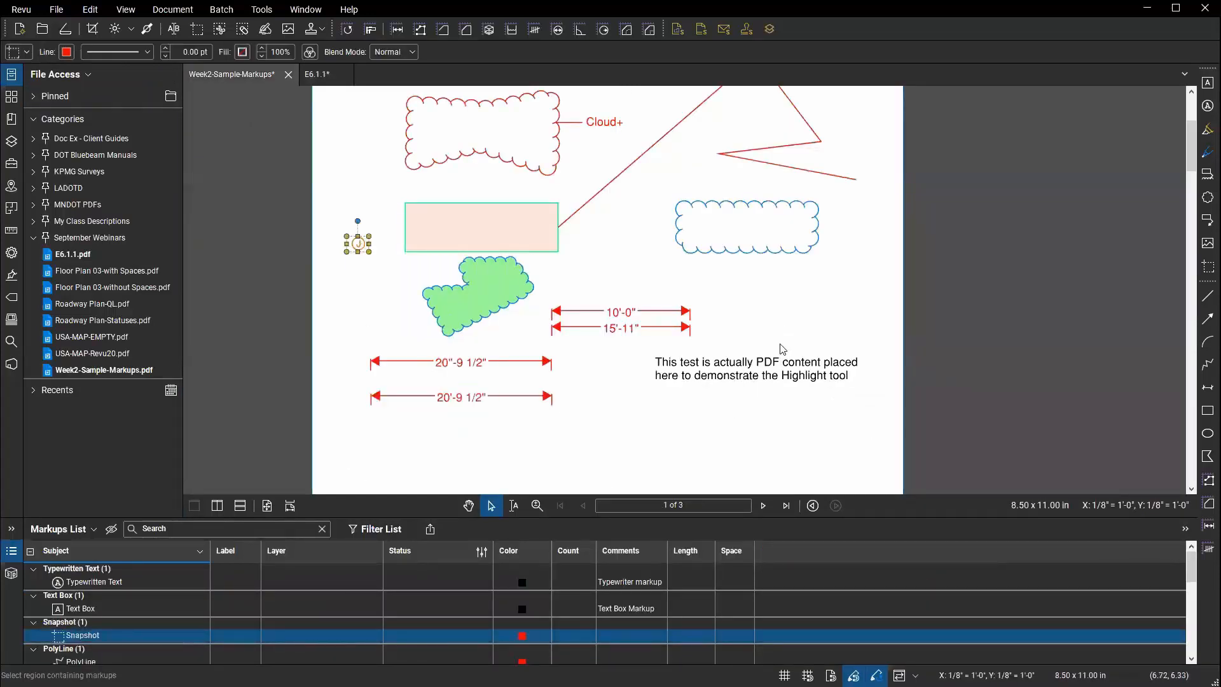
Paste several more copies of the junction box snapshot below the lower blue cloud and move one off an overlapping copy.
key("ctrl+v")
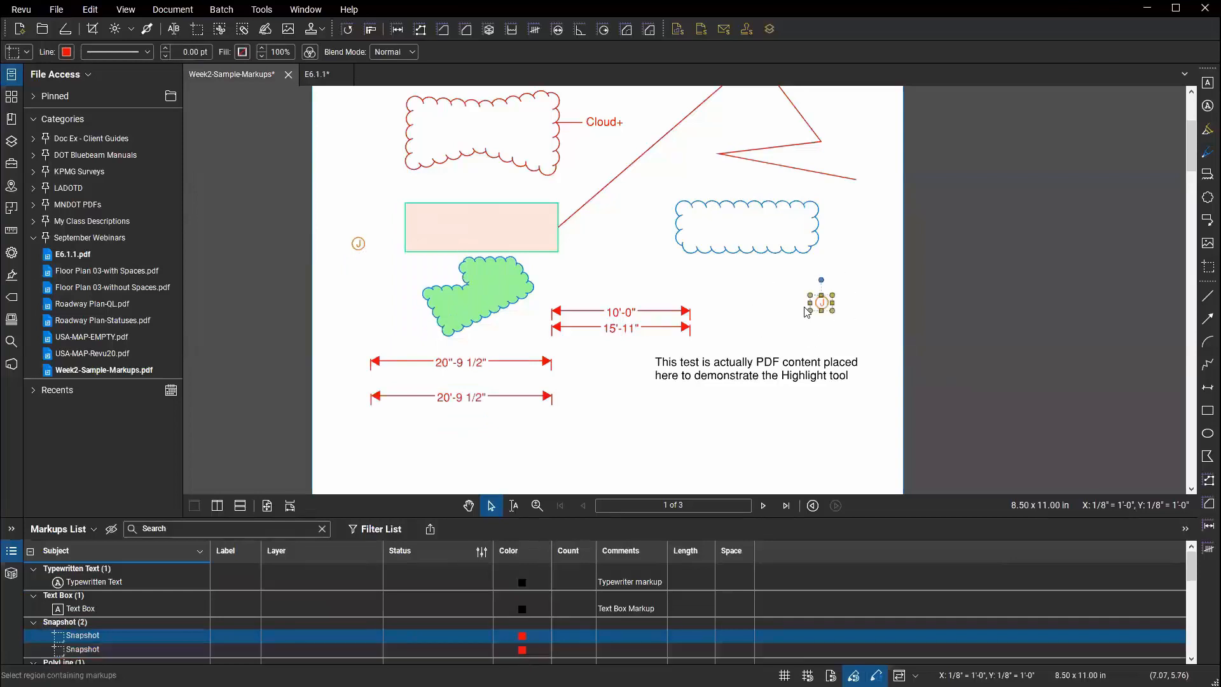
key("ctrl+v")
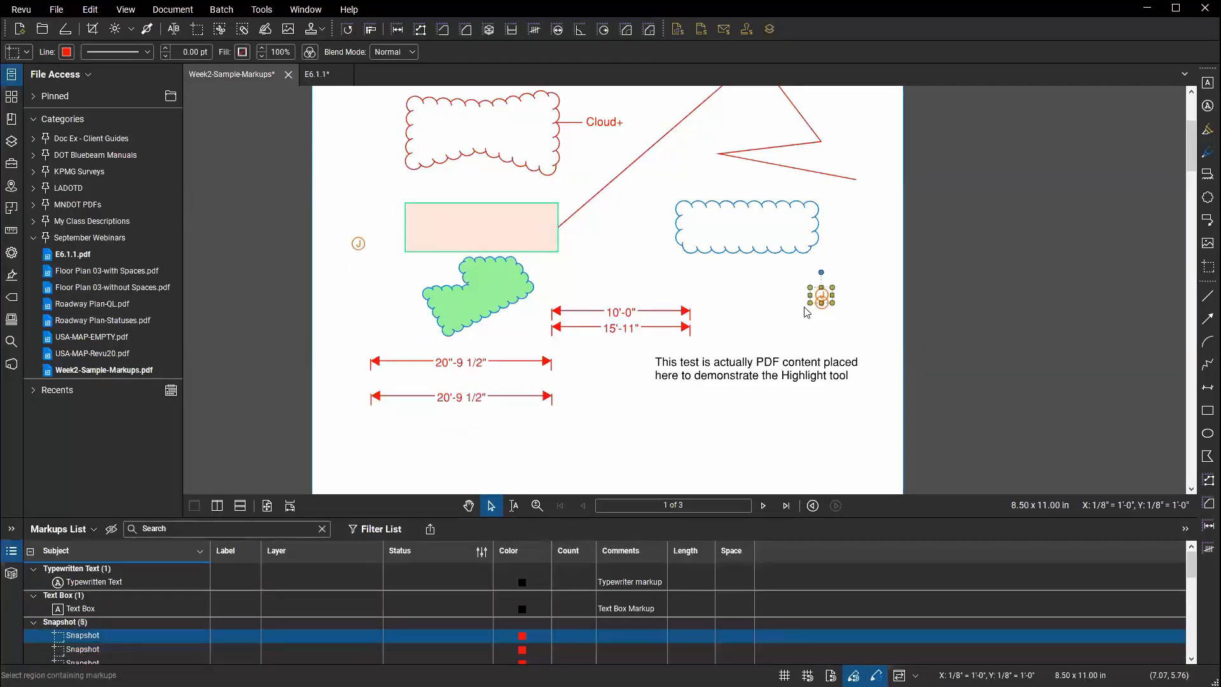
scroll(820, 296, "up", 6)
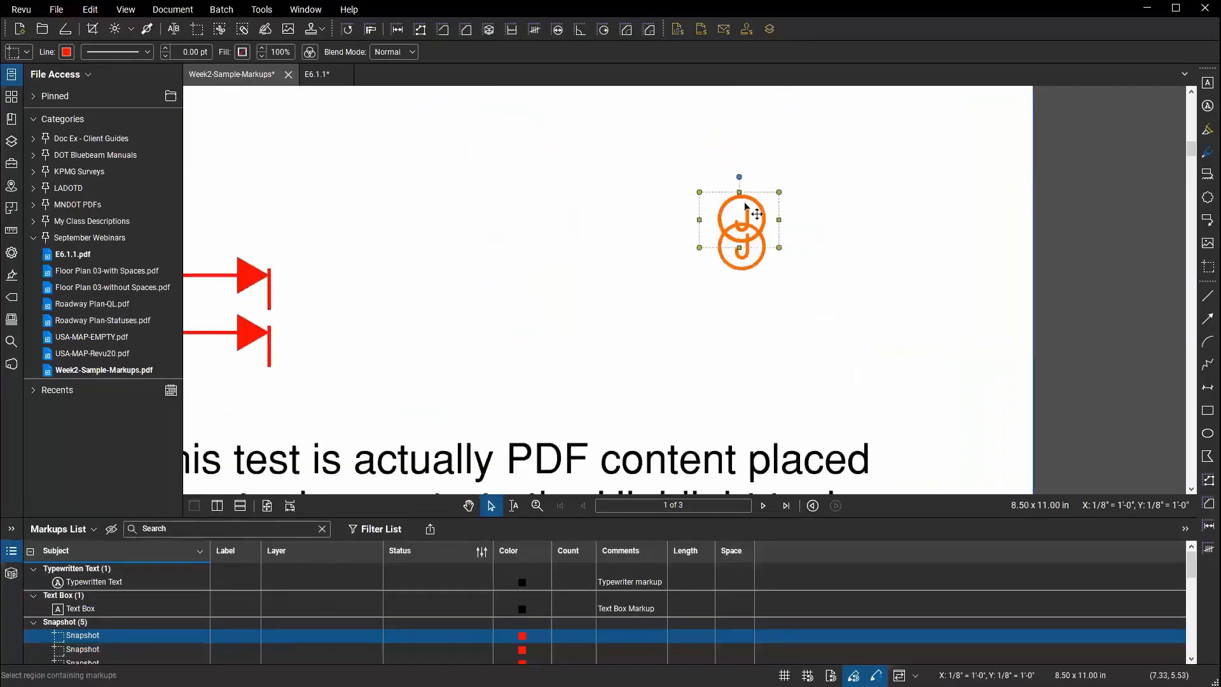
left_click_drag(754, 219, 784, 225)
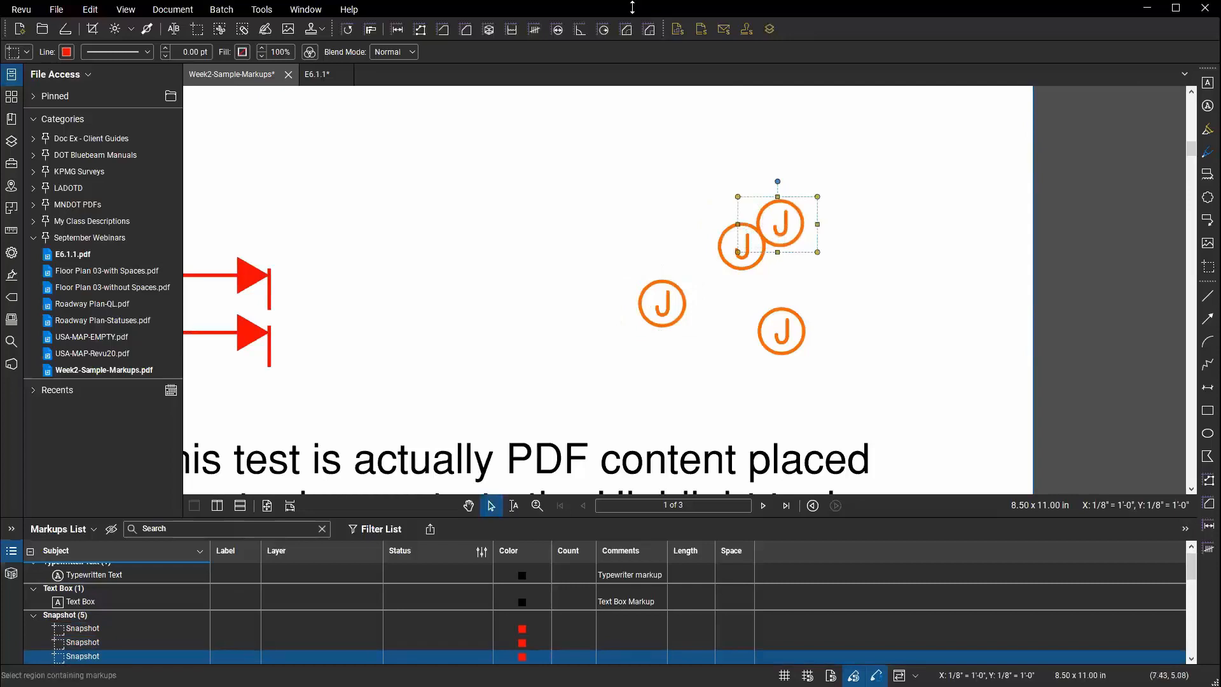
Copy the page 1 markups from the text box down to the upper 20'-9 1/2" dimension, and go to page 2.
scroll(426, 267, "down", 6)
scroll(408, 283, "down", 3)
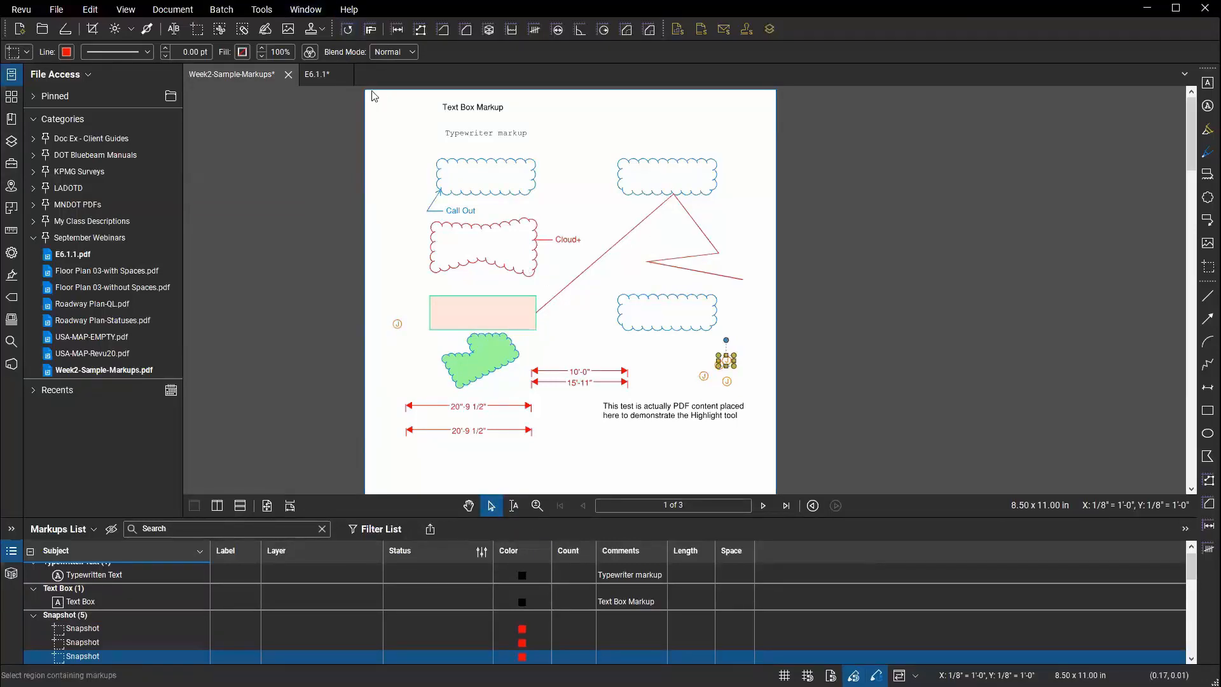
left_click(393, 108)
left_click_drag(368, 90, 757, 399)
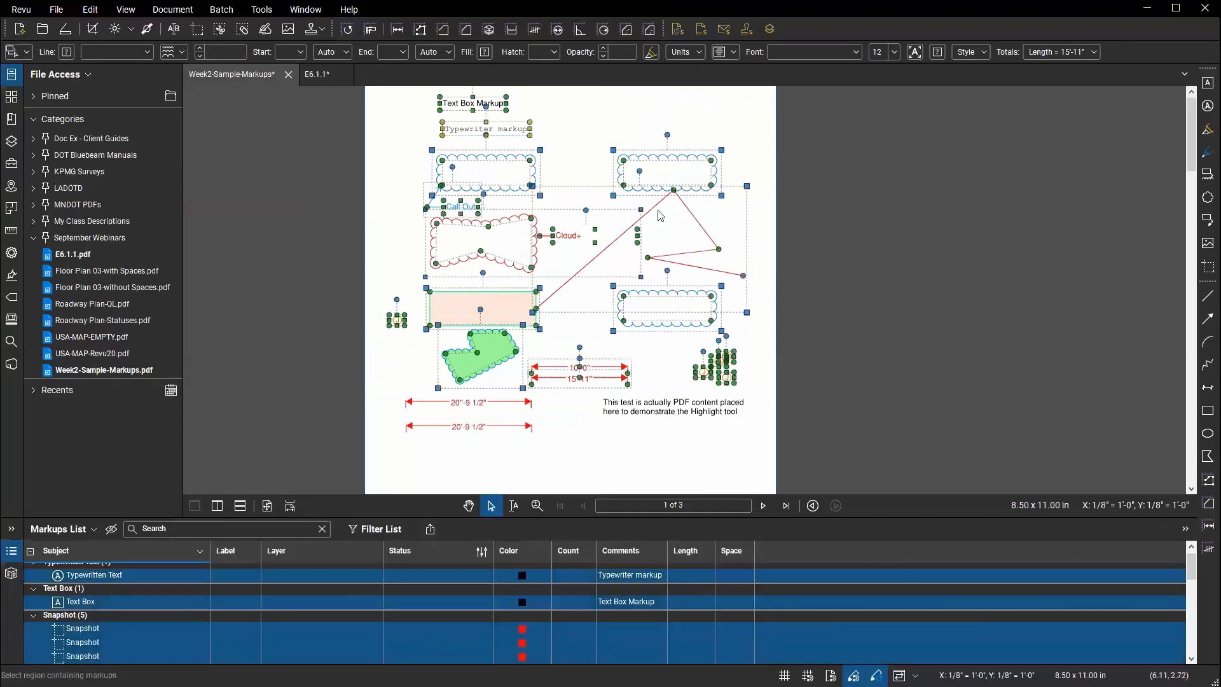
right_click(660, 268)
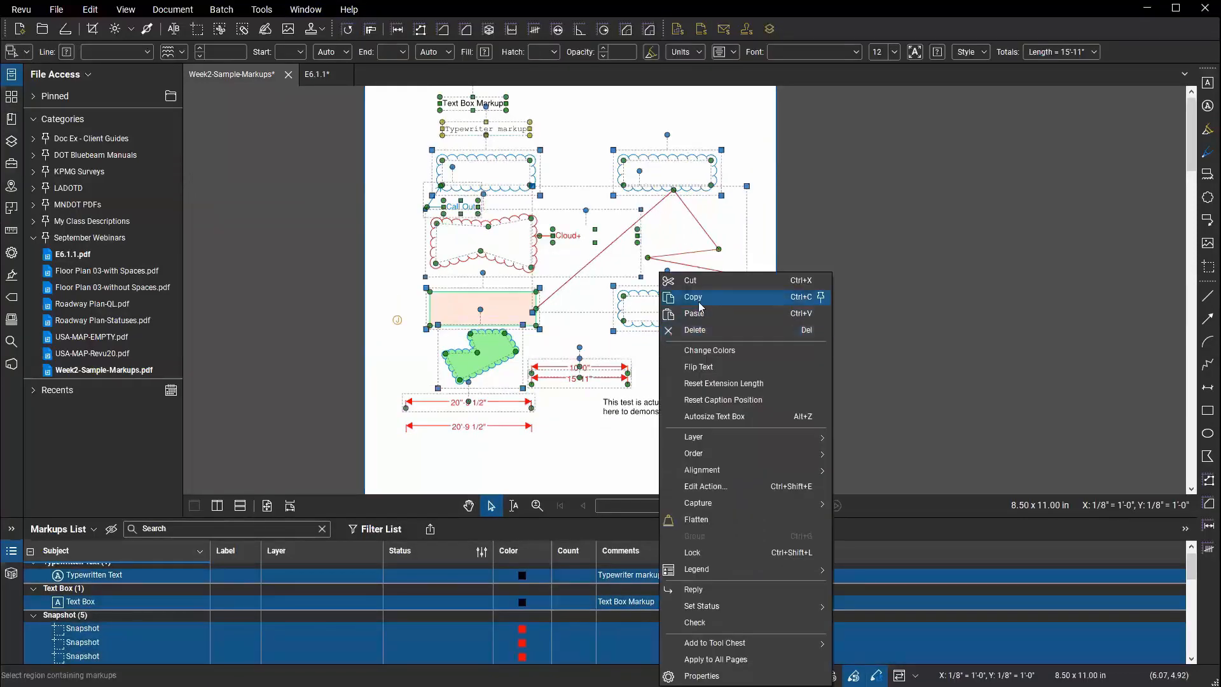
left_click(699, 301)
left_click(592, 457)
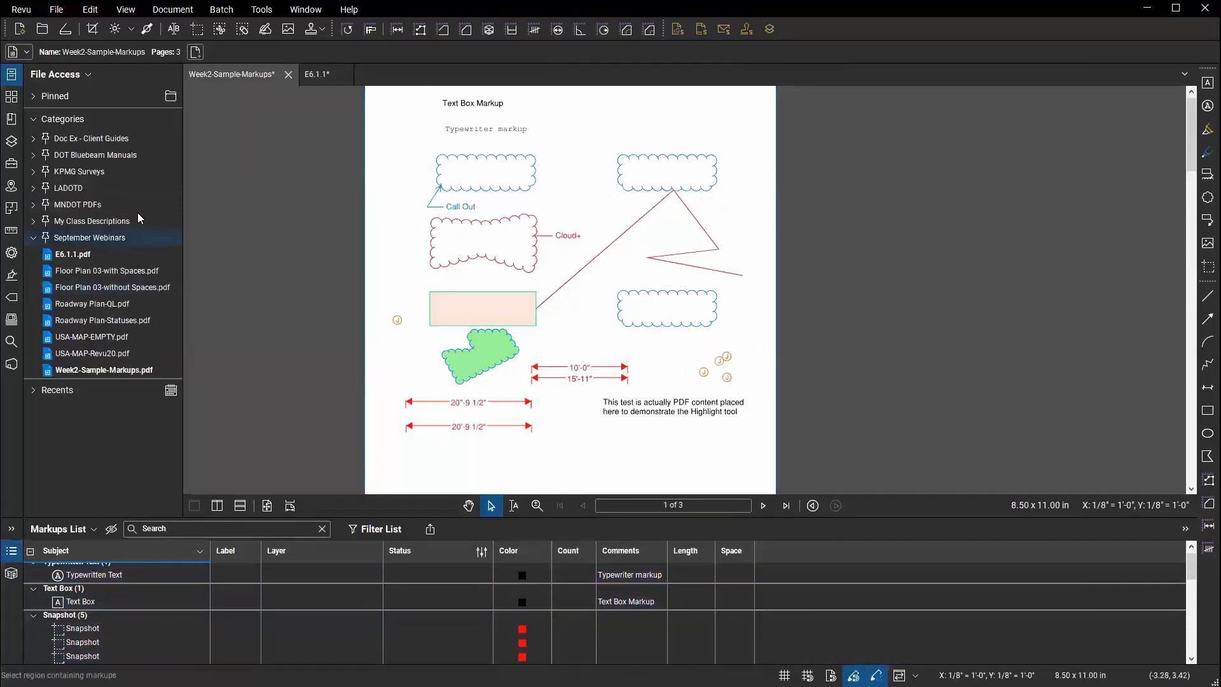
left_click(6, 101)
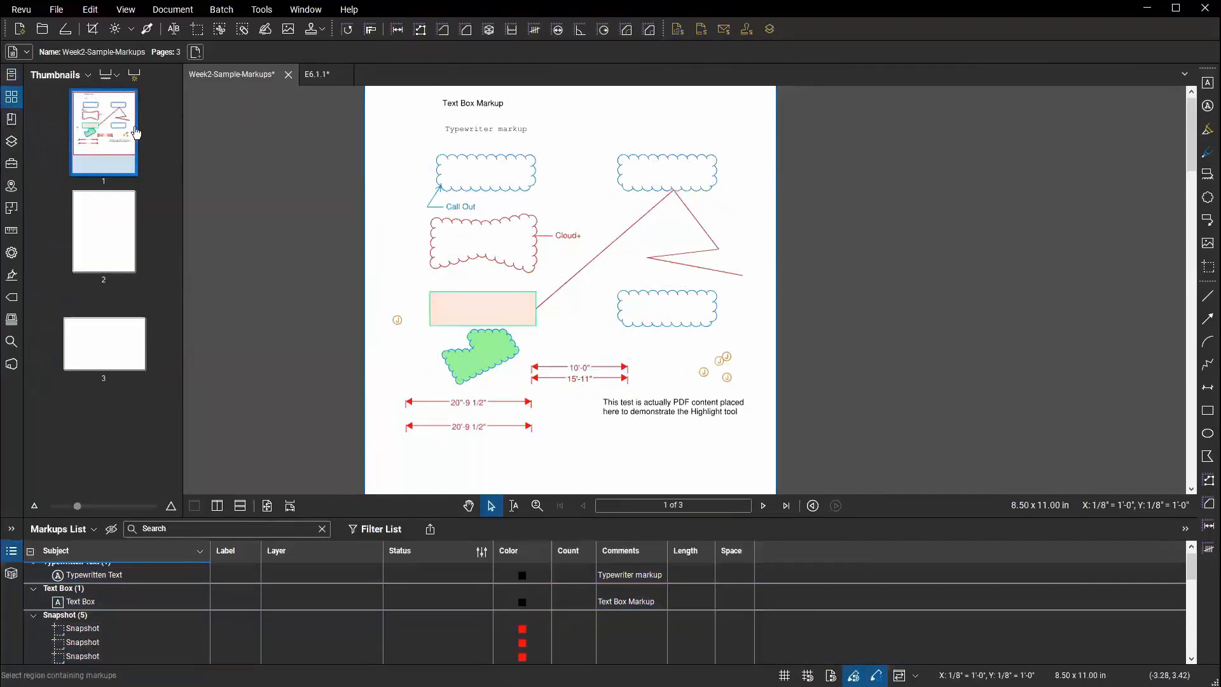
left_click(110, 249)
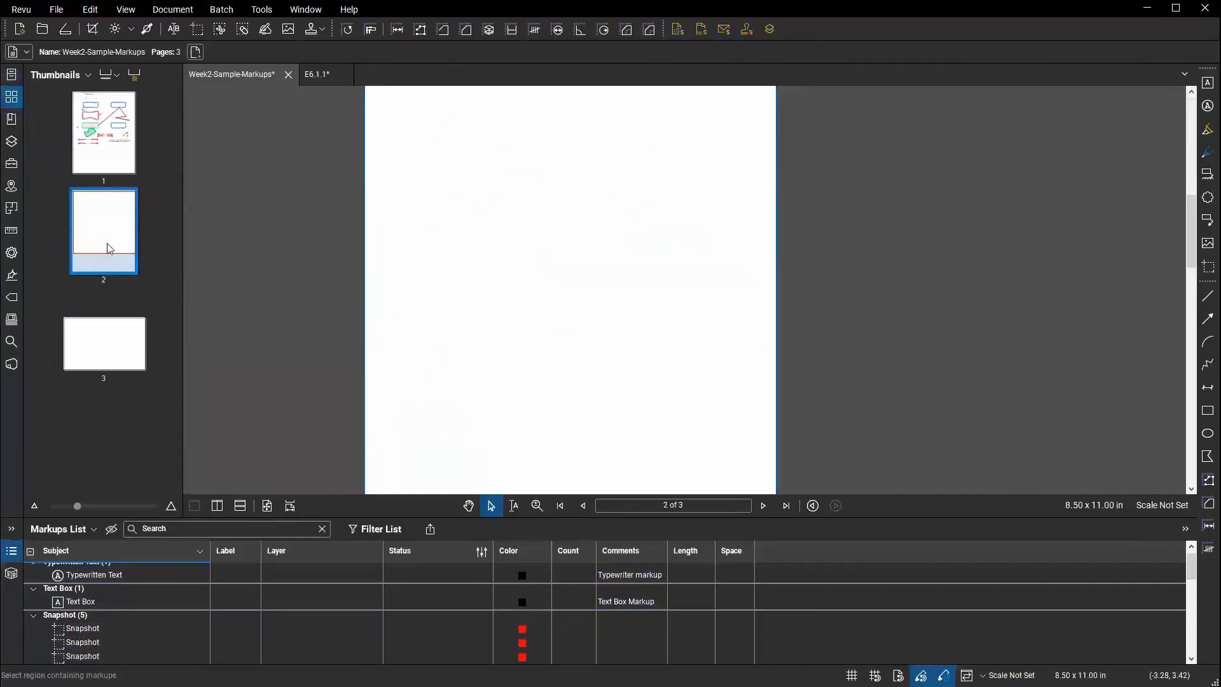
Try to paste the copied markups onto page 2 without setting a page scale.
right_click(501, 168)
left_click(530, 180)
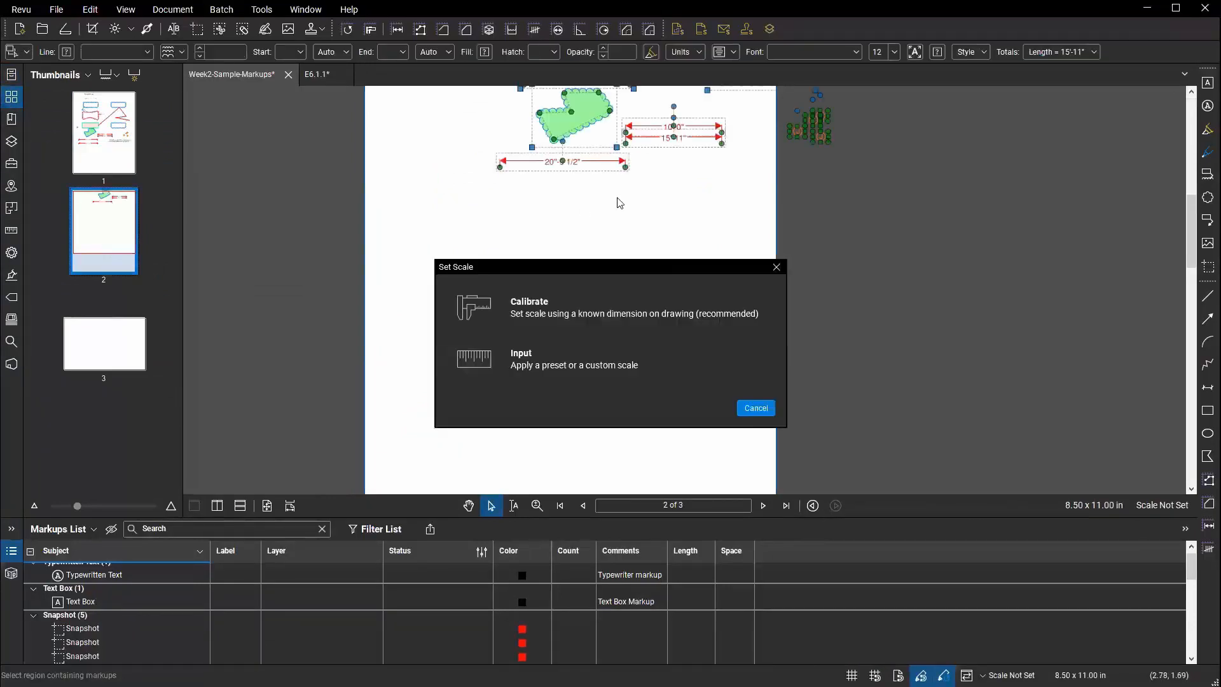
left_click(762, 413)
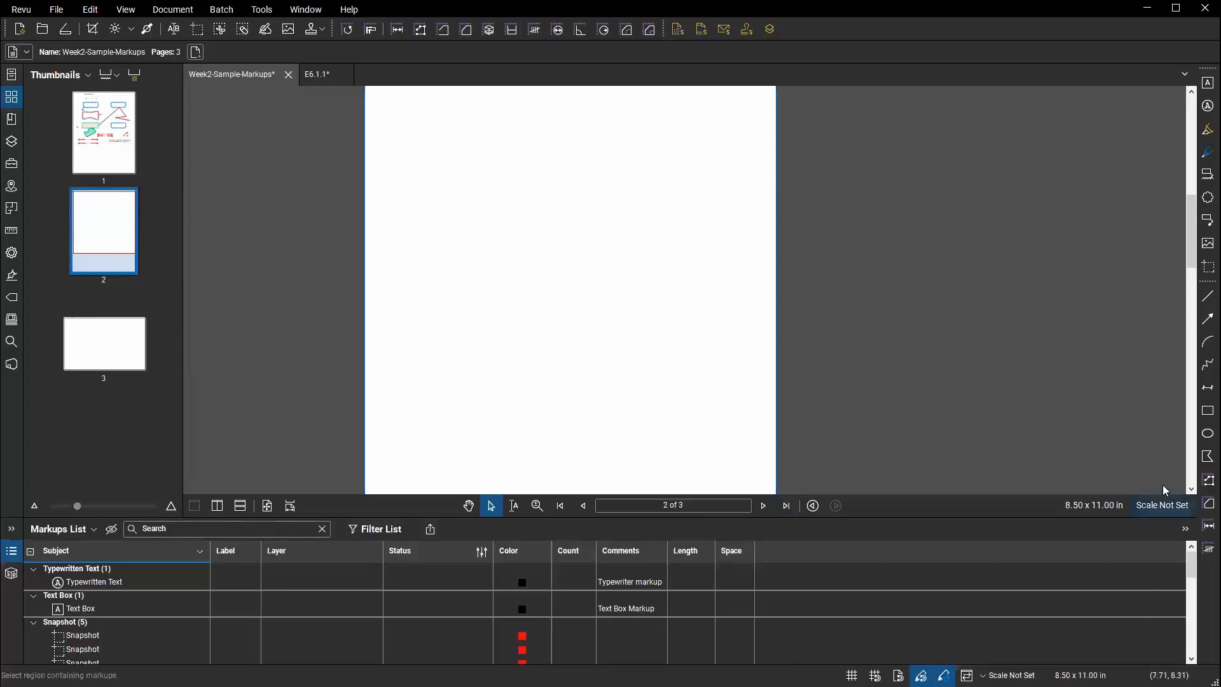
Set the scale of page 2 to the preset 1/8" = 1'-0".
left_click(1165, 505)
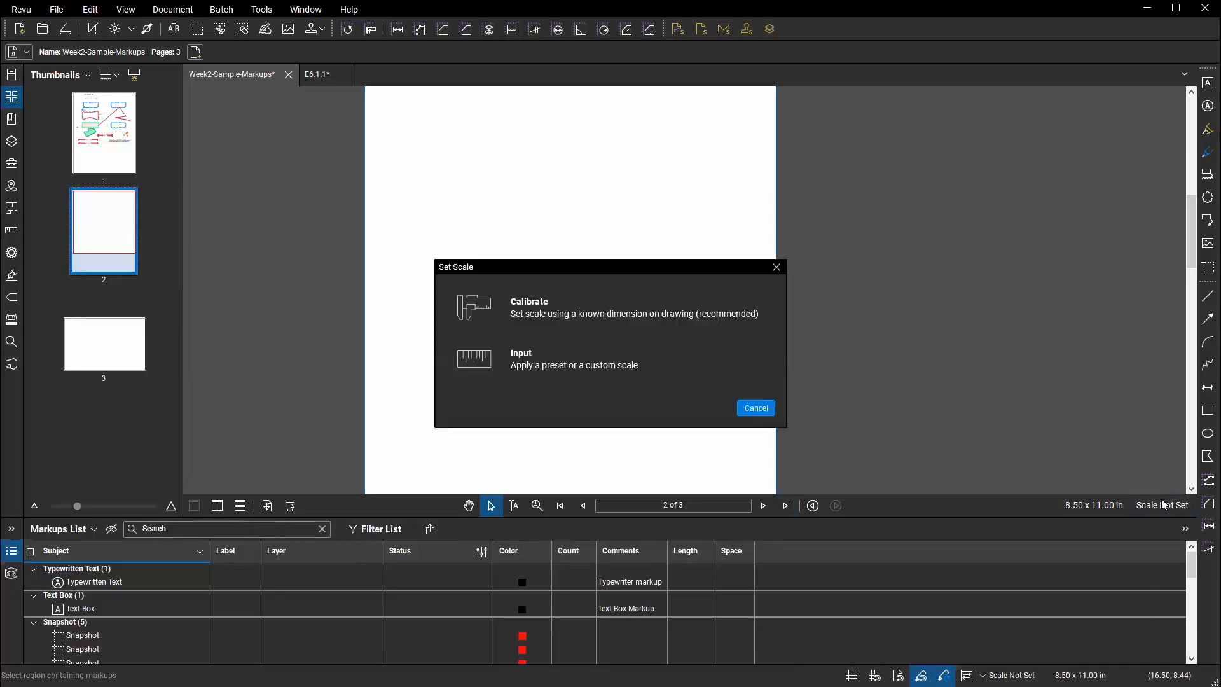
left_click(552, 354)
left_click(573, 336)
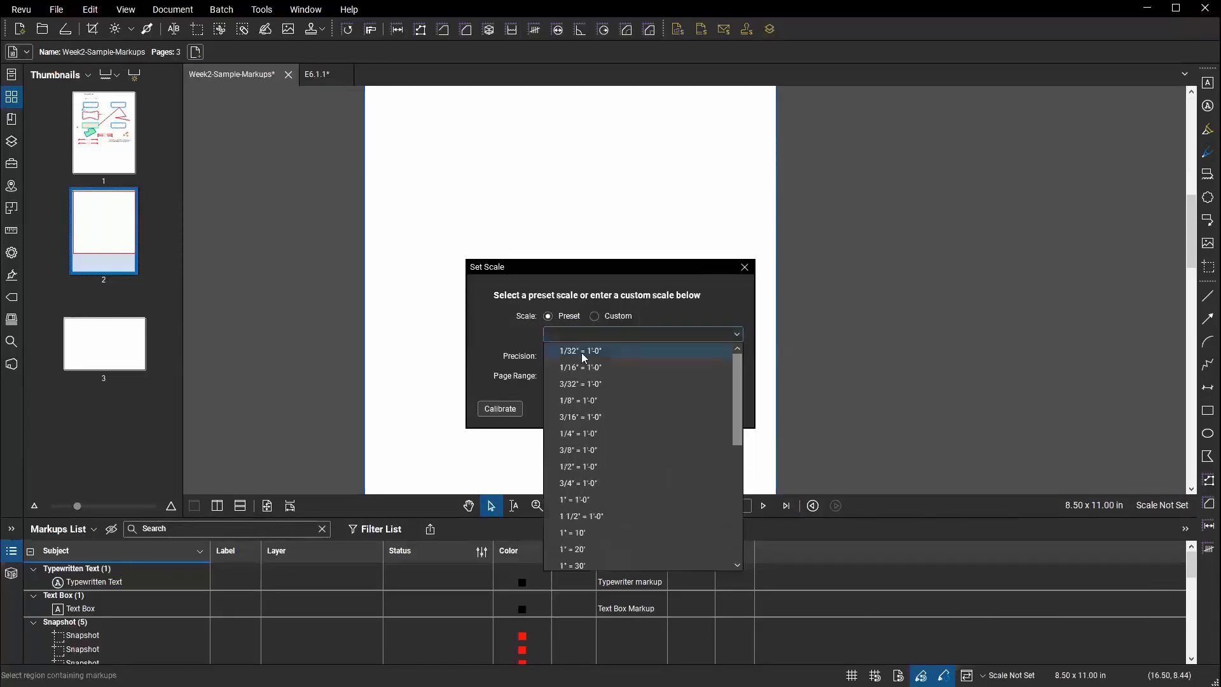
left_click(598, 398)
left_click(679, 410)
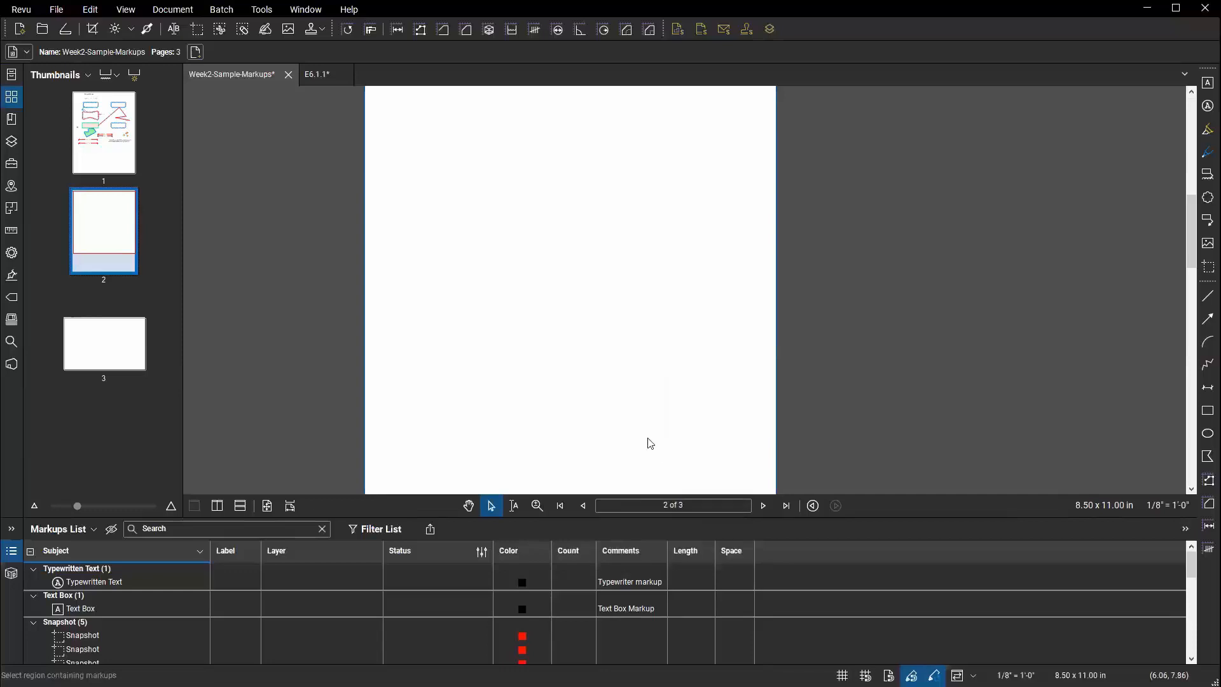
Try pasting the copied markups at a chosen spot on page 2 and moving the group lower, and delete them.
right_click(439, 202)
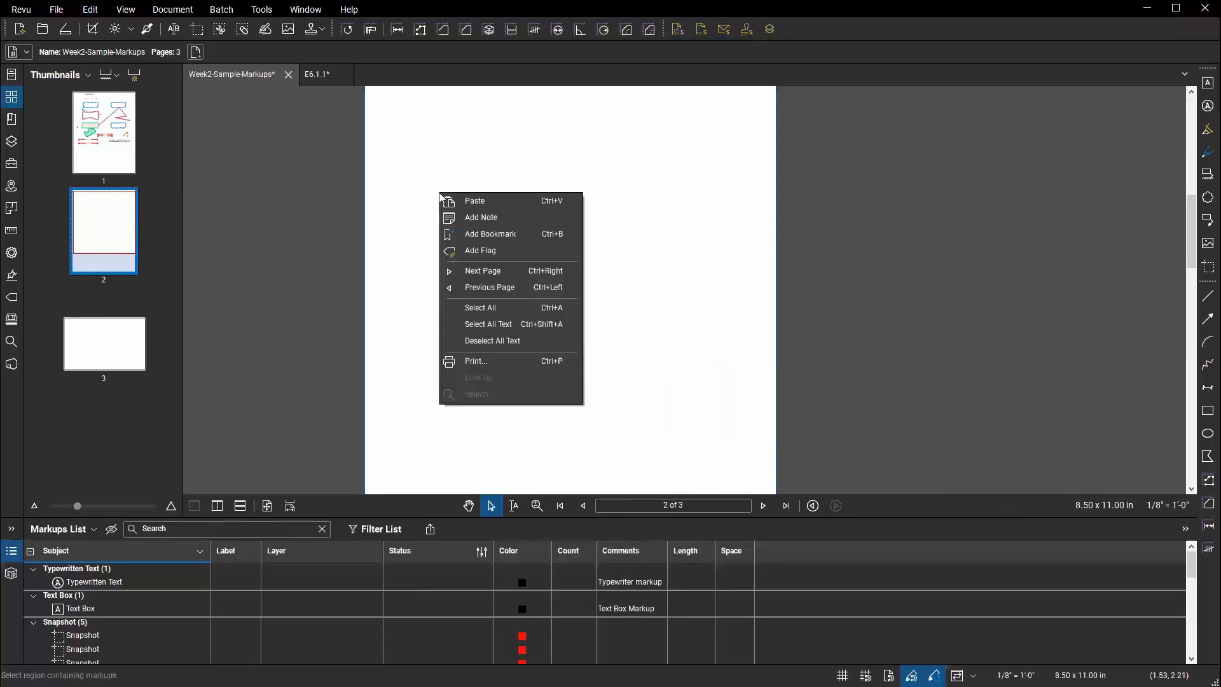
left_click(477, 202)
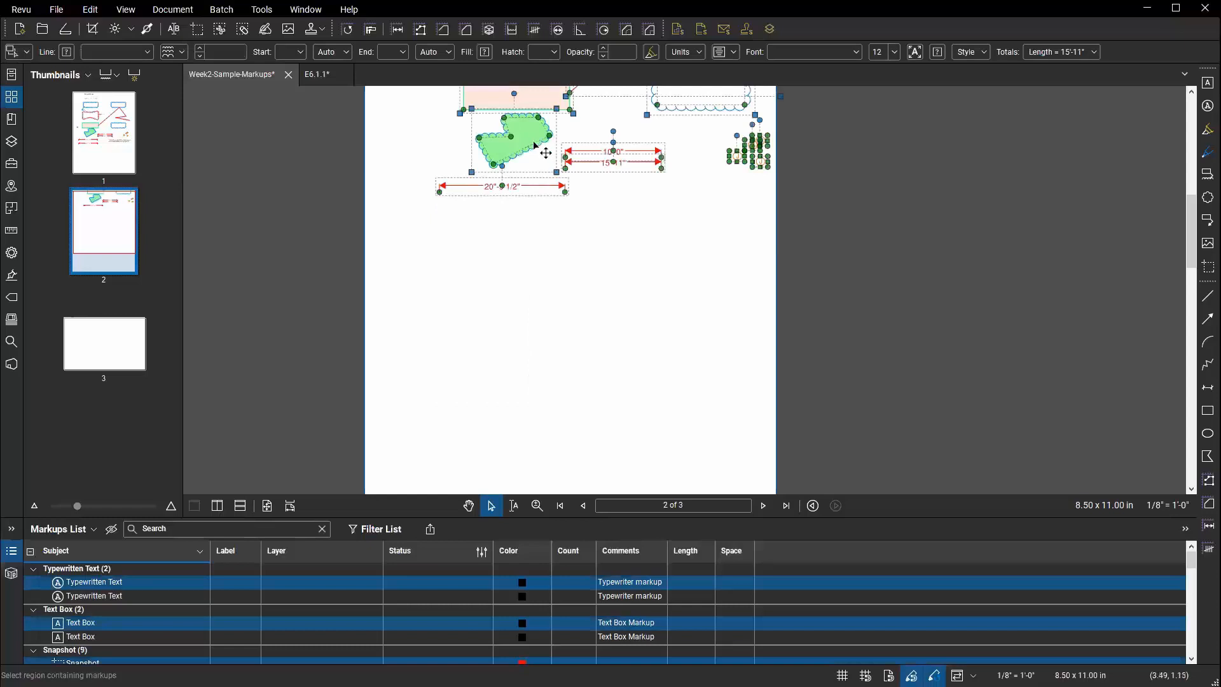
left_click_drag(536, 145, 531, 315)
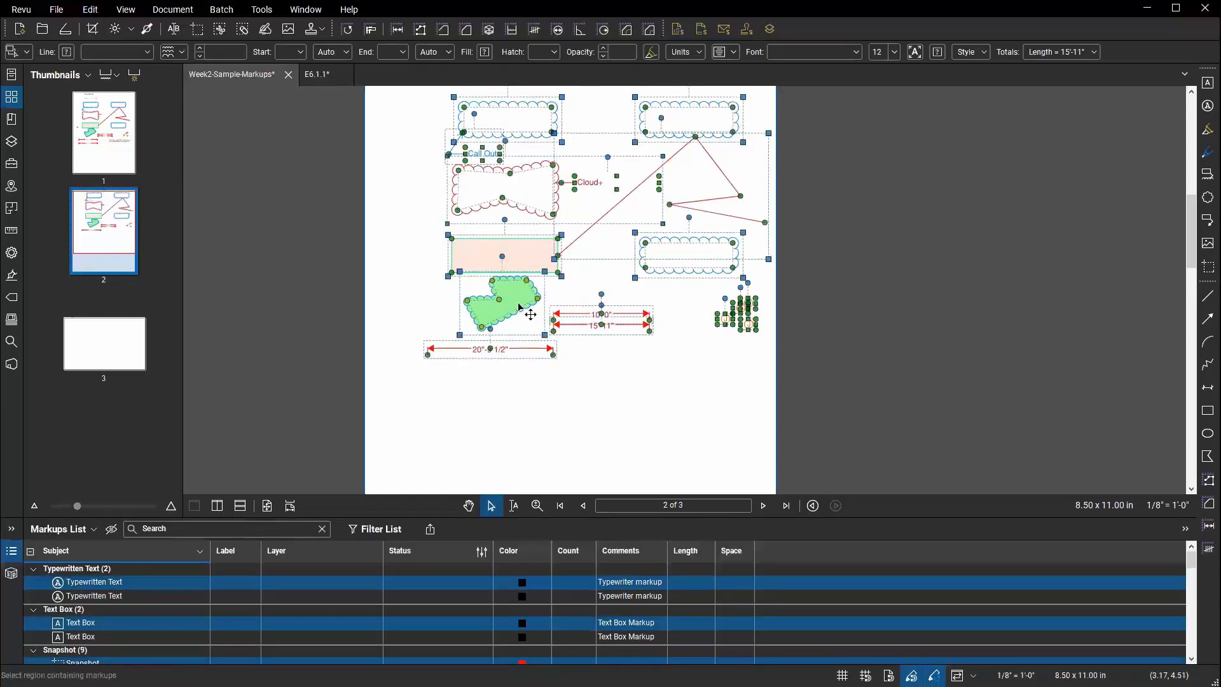
key("Delete")
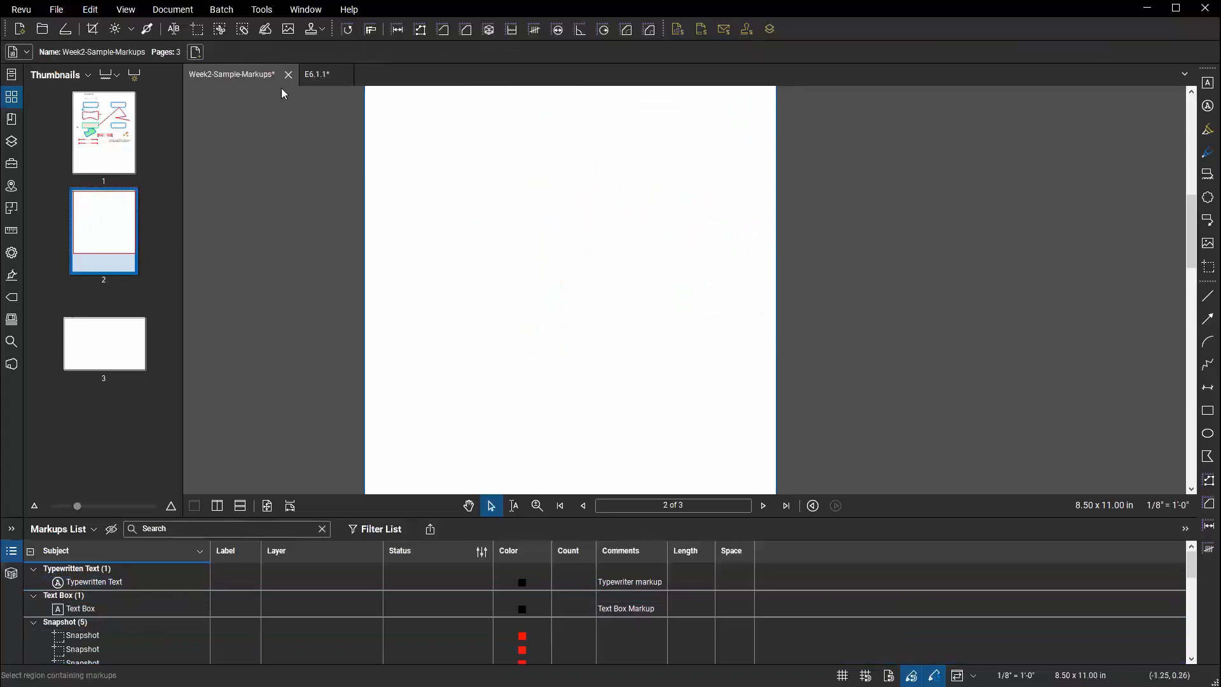
Paste the copied markups in place on page 2 so they keep their page 1 positions.
left_click(97, 10)
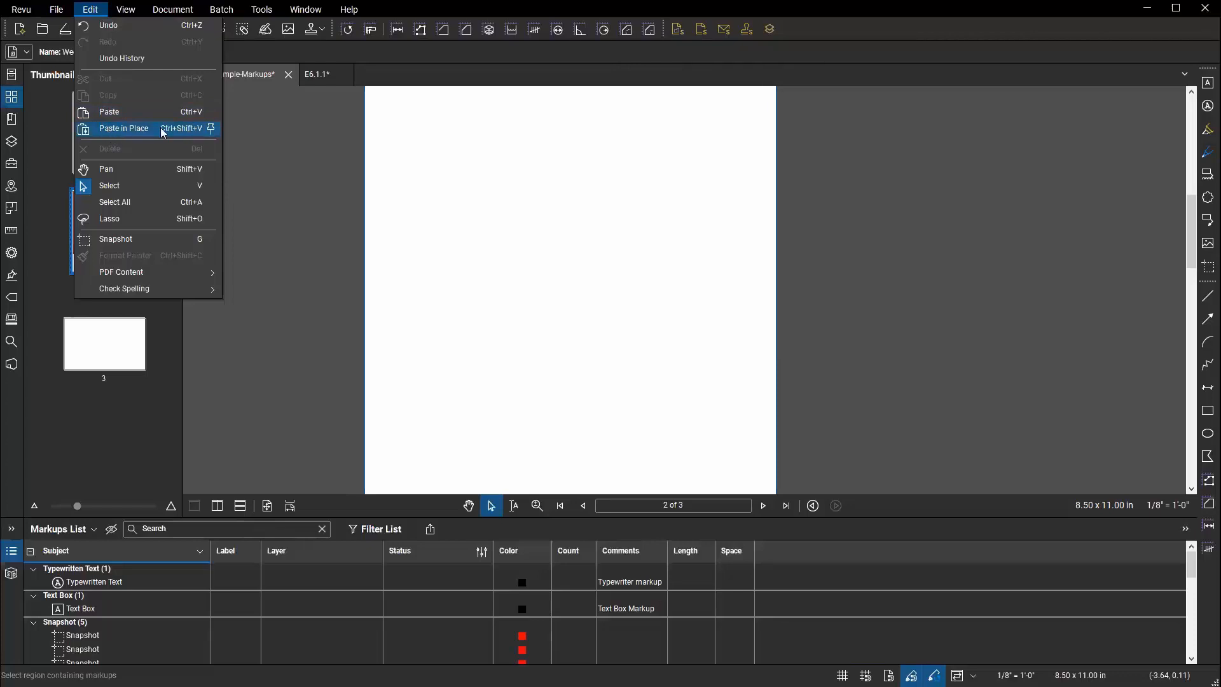
left_click(469, 182)
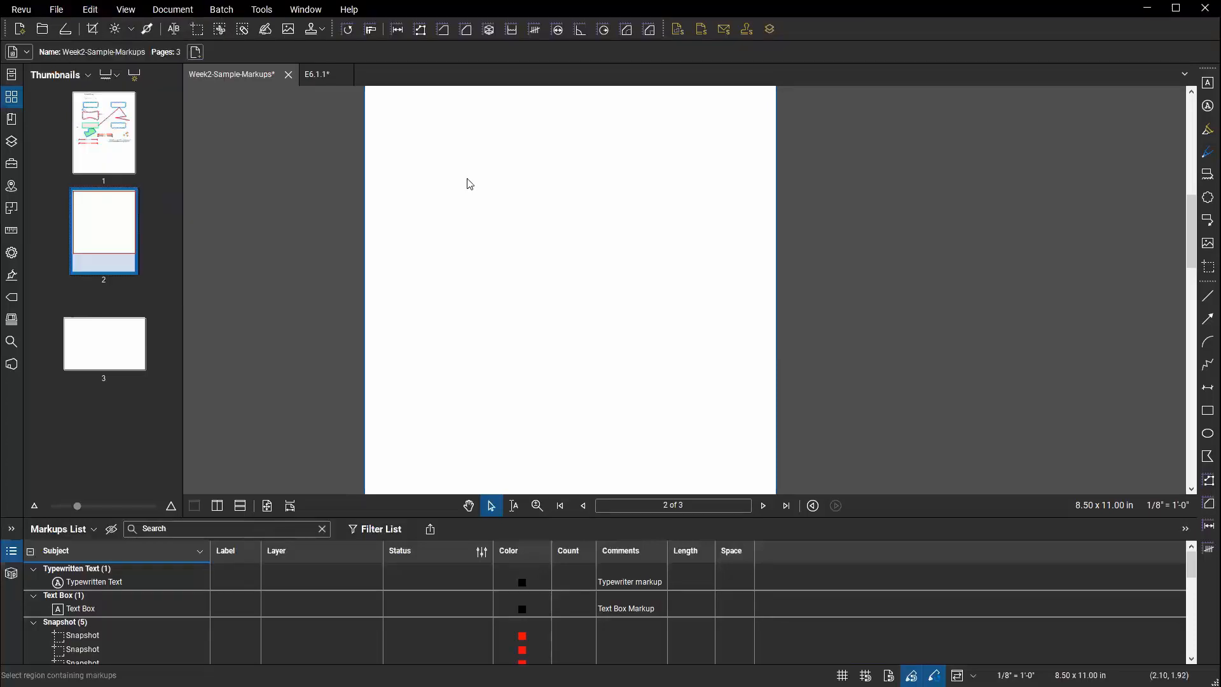
key("ctrl+shift+v")
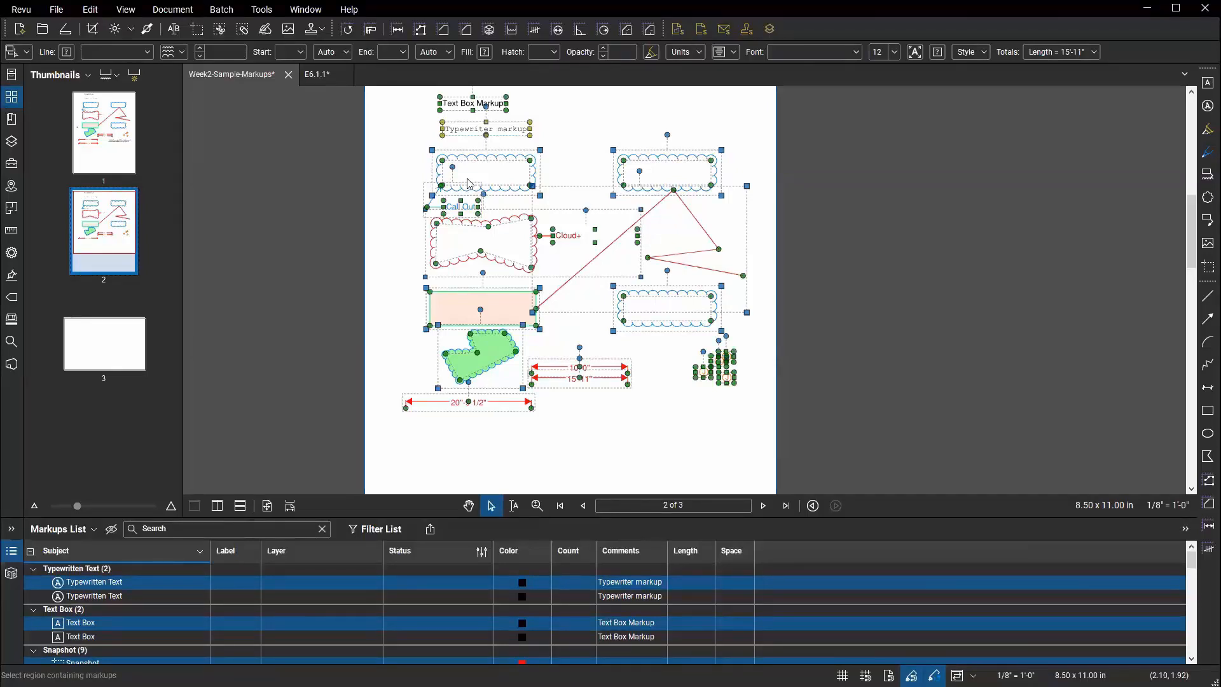
left_click(594, 432)
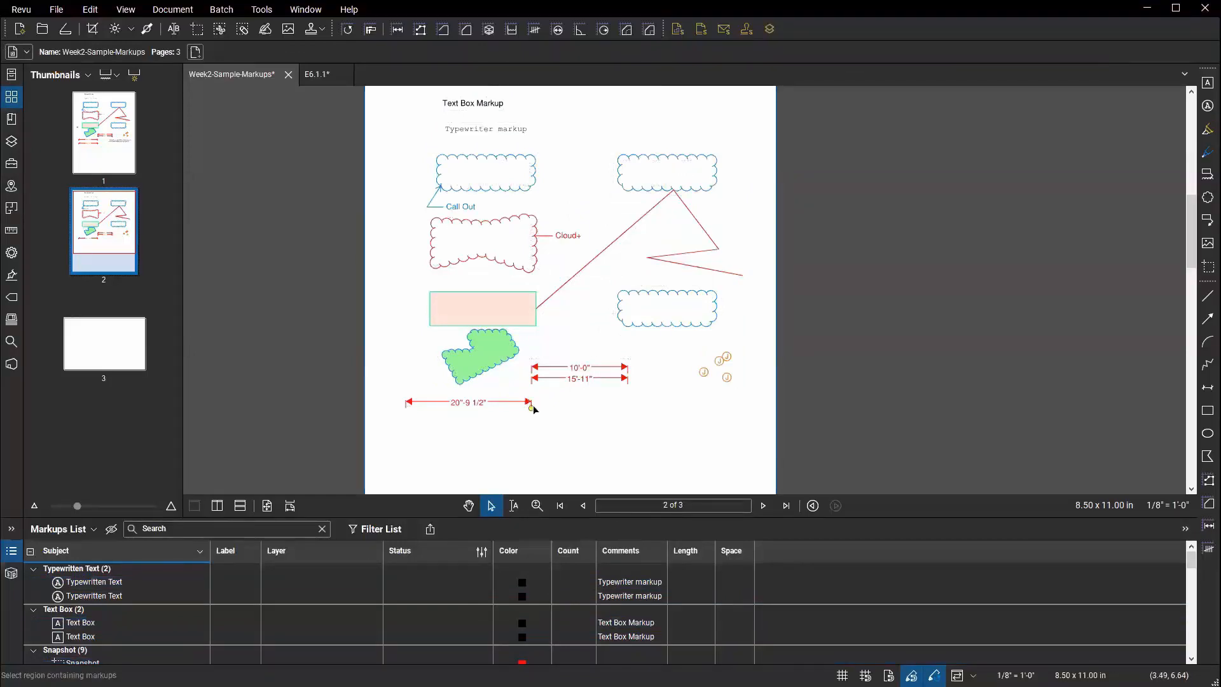
Set the scale of page 3 to the preset 1/8" = 1'-0".
left_click(109, 346)
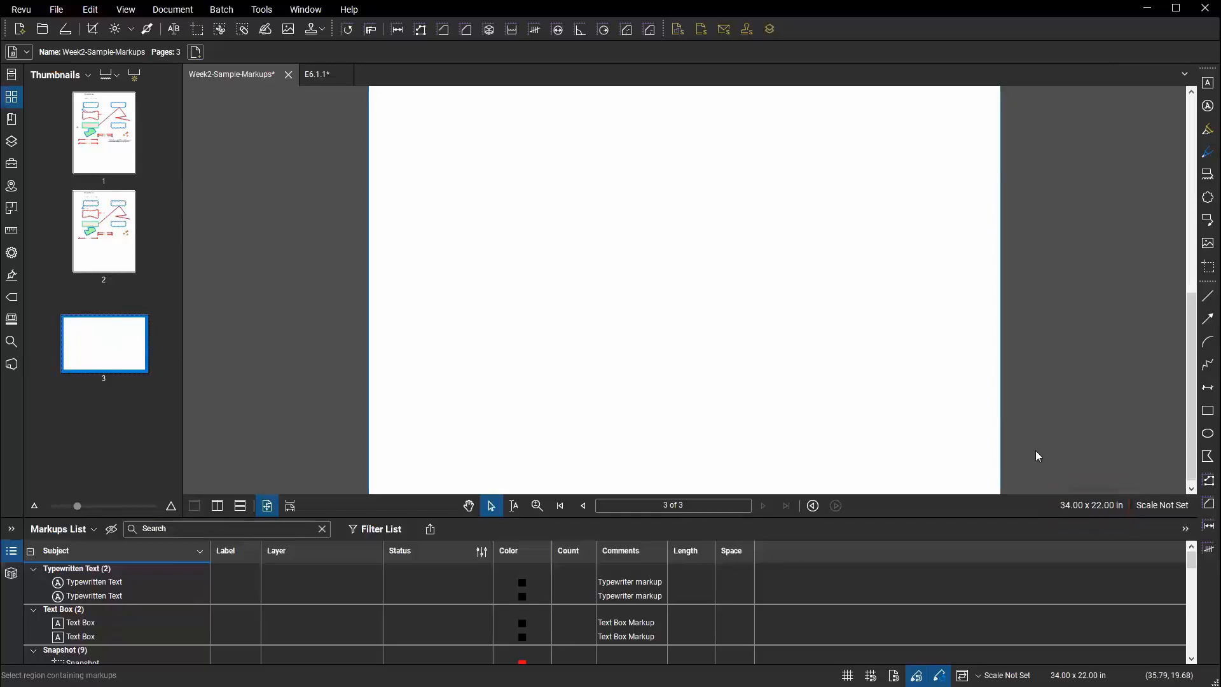
left_click(1164, 508)
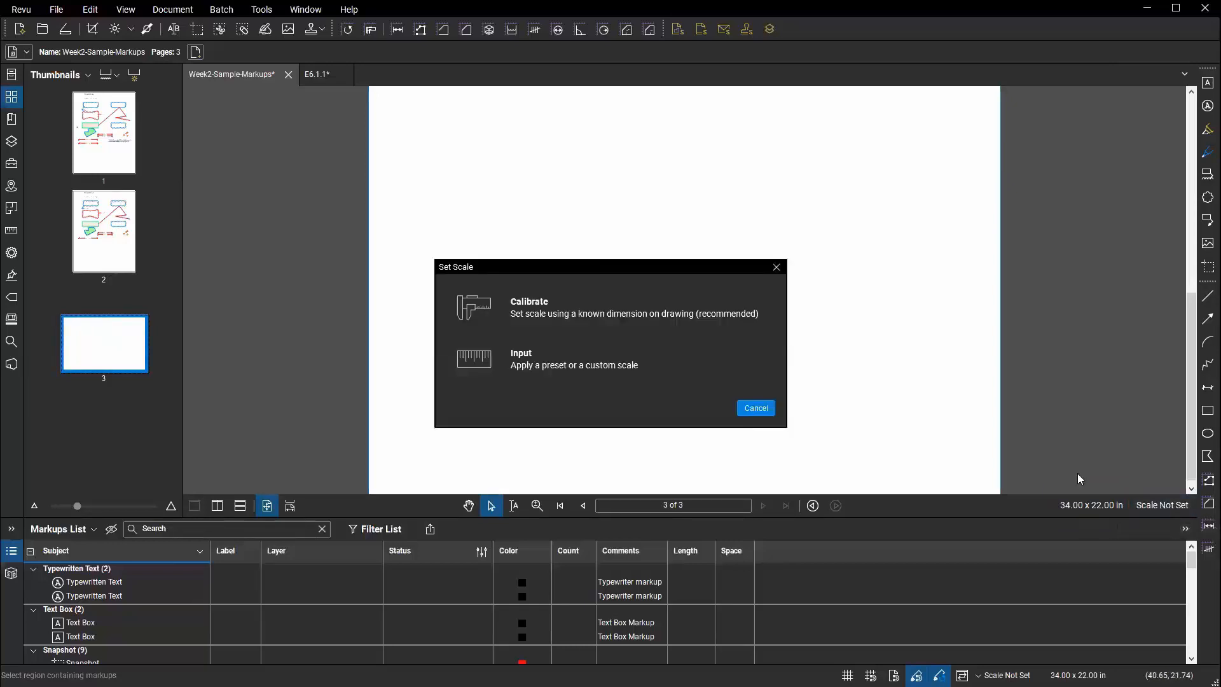
left_click(601, 351)
left_click(590, 335)
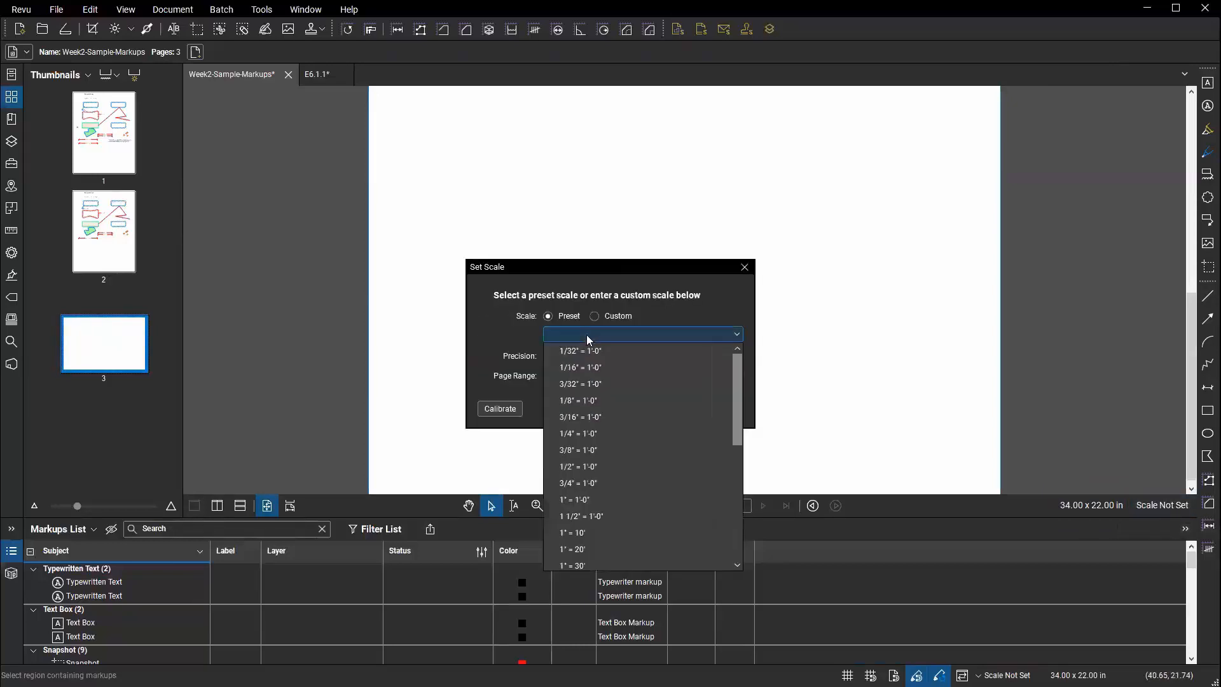
left_click(598, 396)
left_click(679, 409)
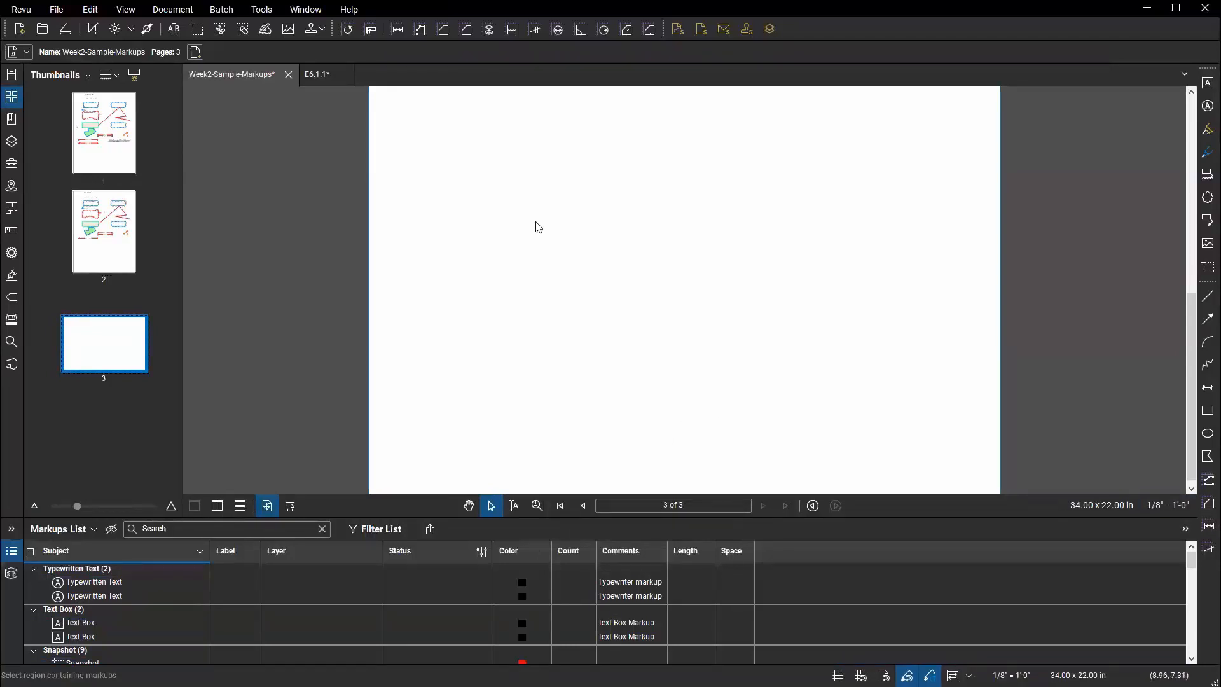
Paste the copied markups in place on the larger page 3.
key("ctrl+shift+v")
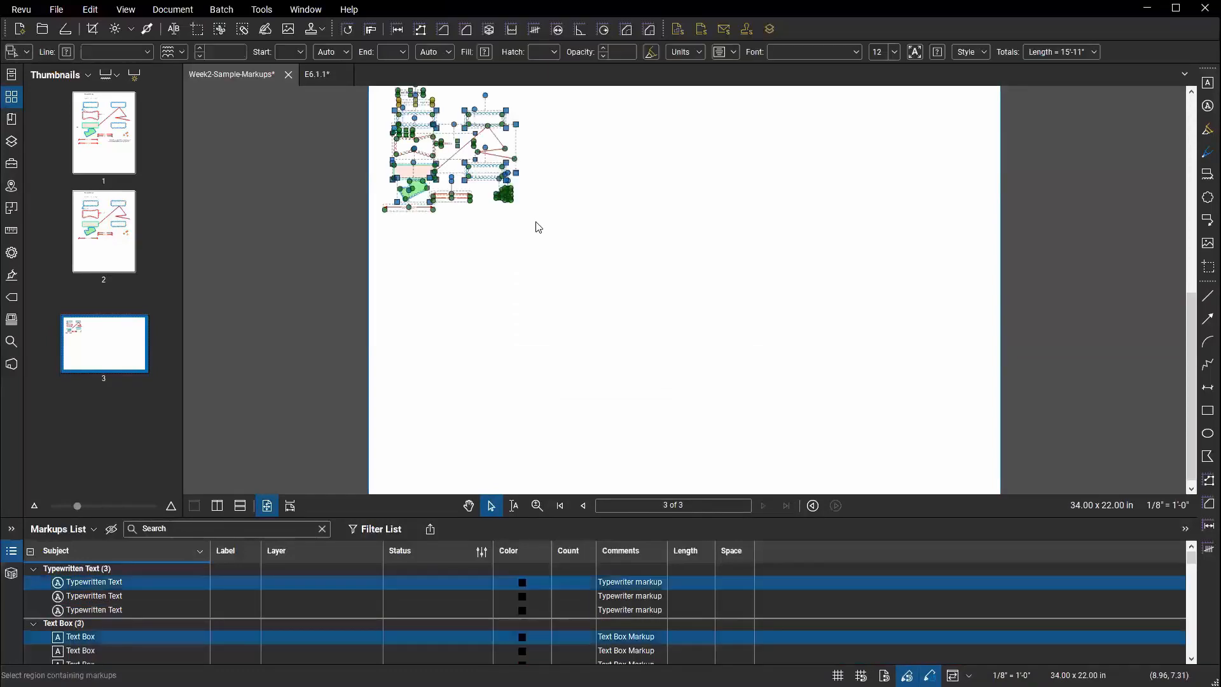
left_click(592, 227)
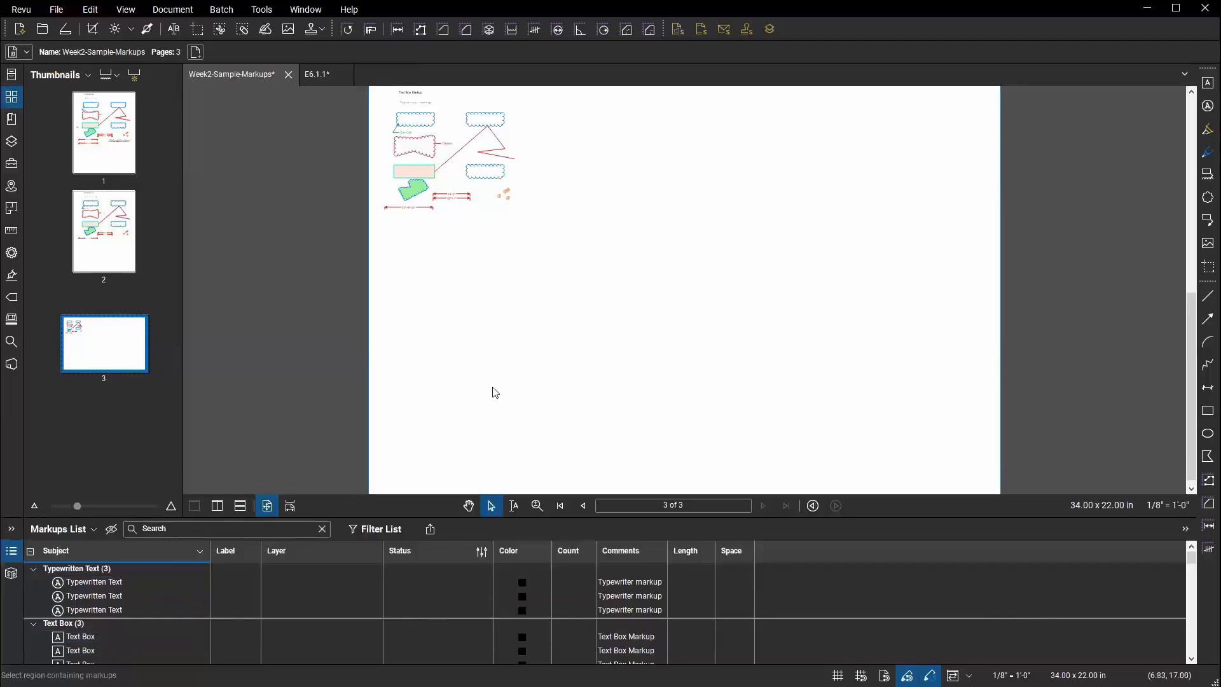
scroll(497, 319, "up", 1)
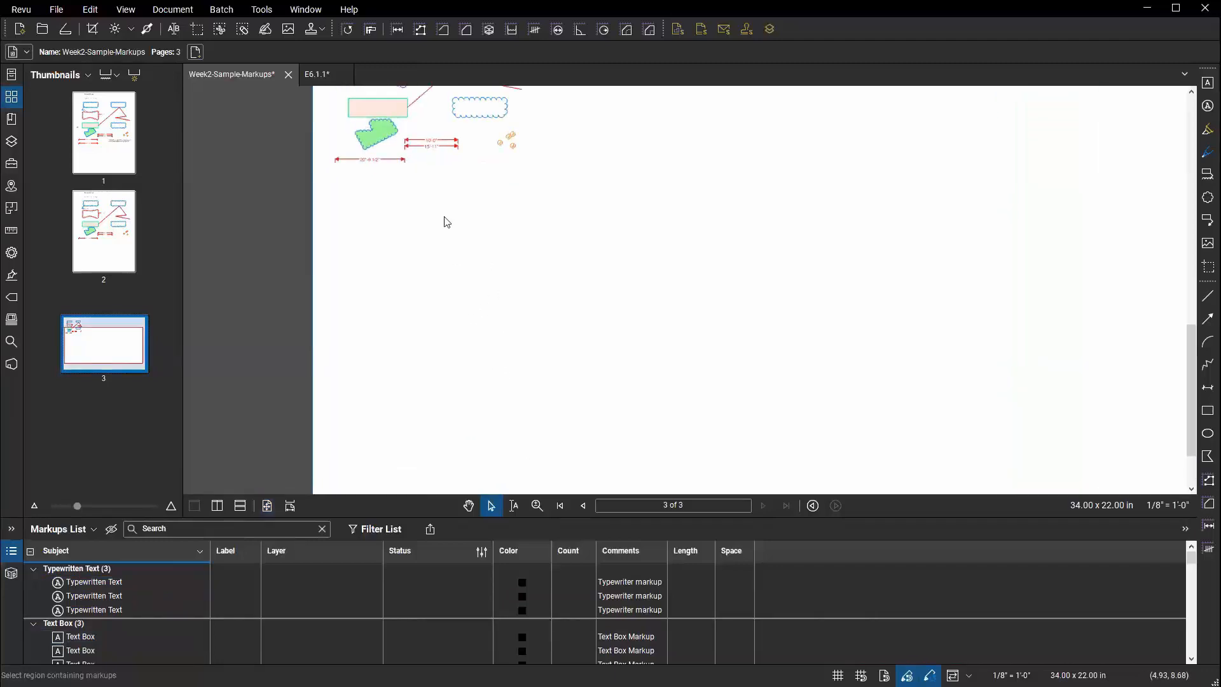
left_click_drag(449, 222, 478, 370)
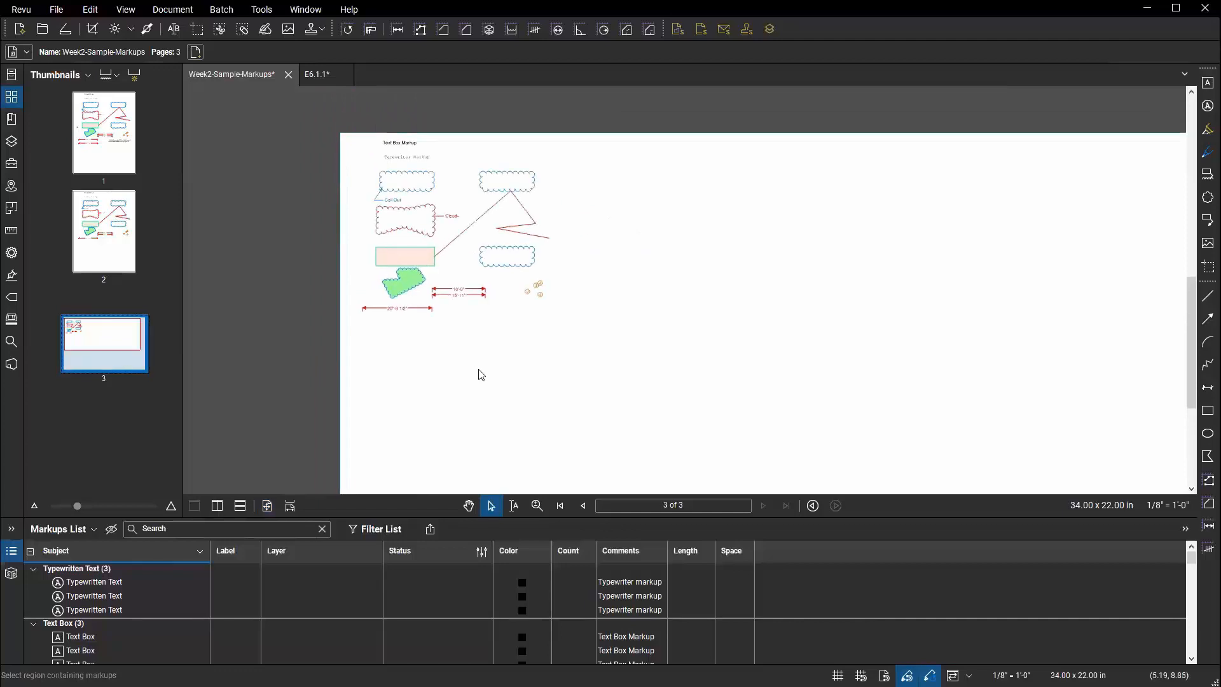
Compare the placement of the markups on pages 1, 2 and 3 relative to each page's upper-left corner.
left_click(118, 157)
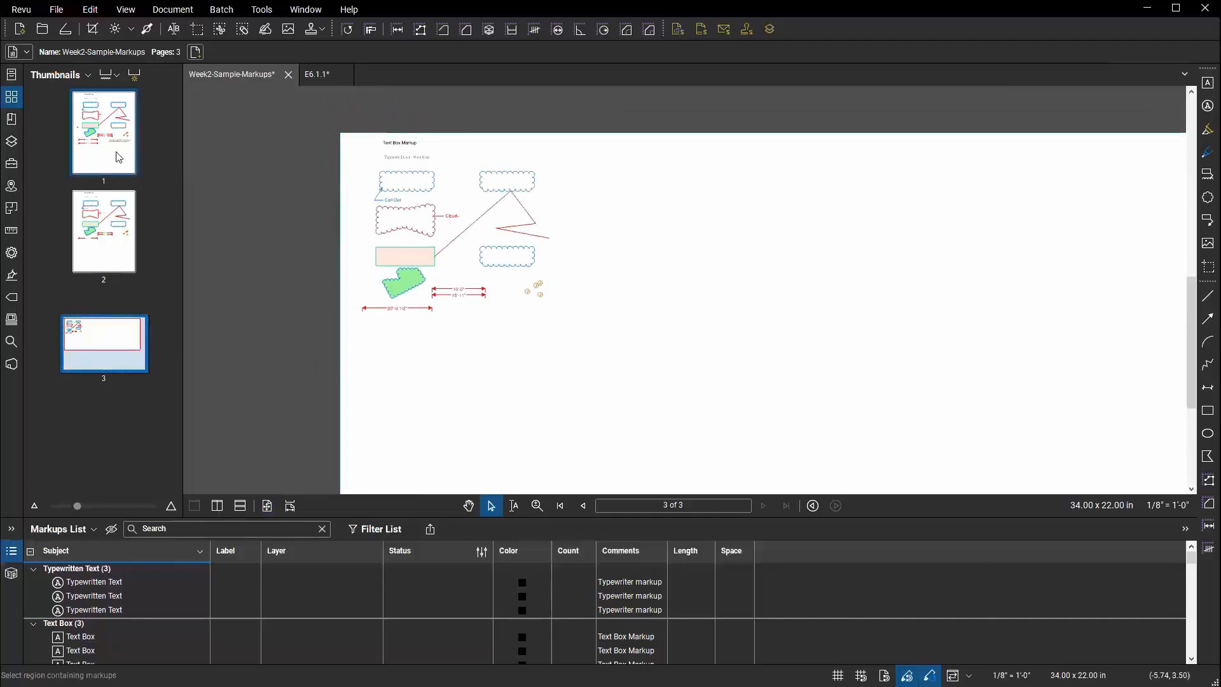
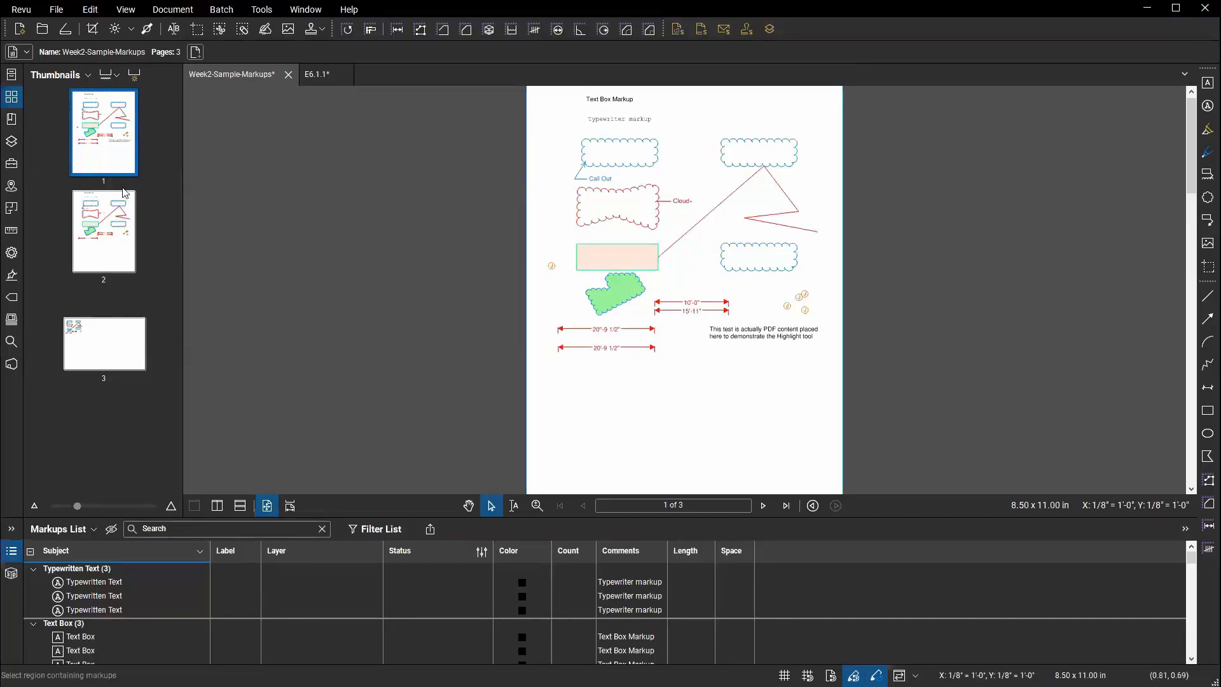
left_click(103, 251)
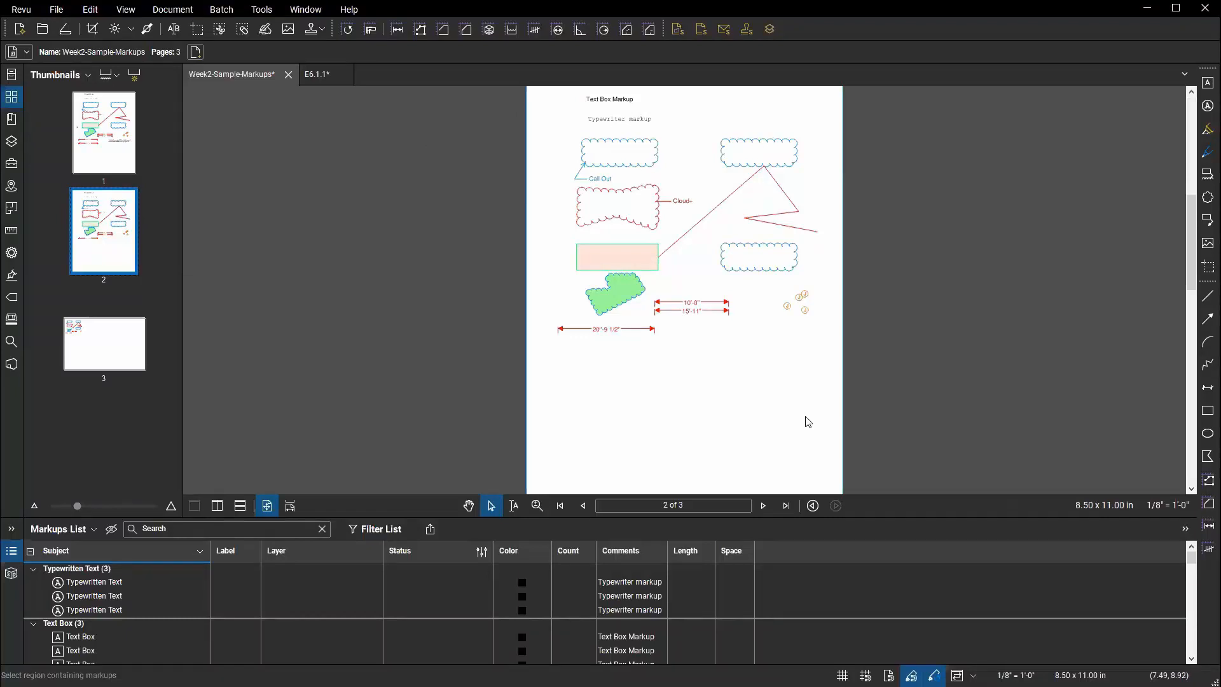
left_click(94, 343)
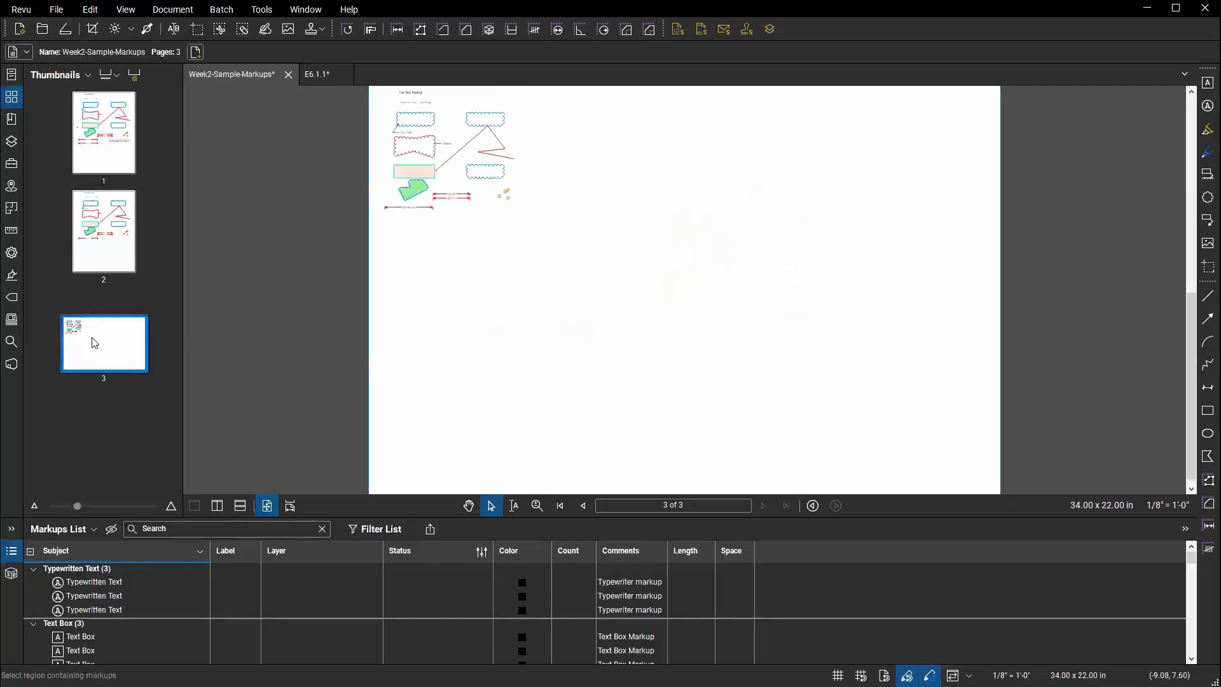
scroll(375, 130, "up", 3)
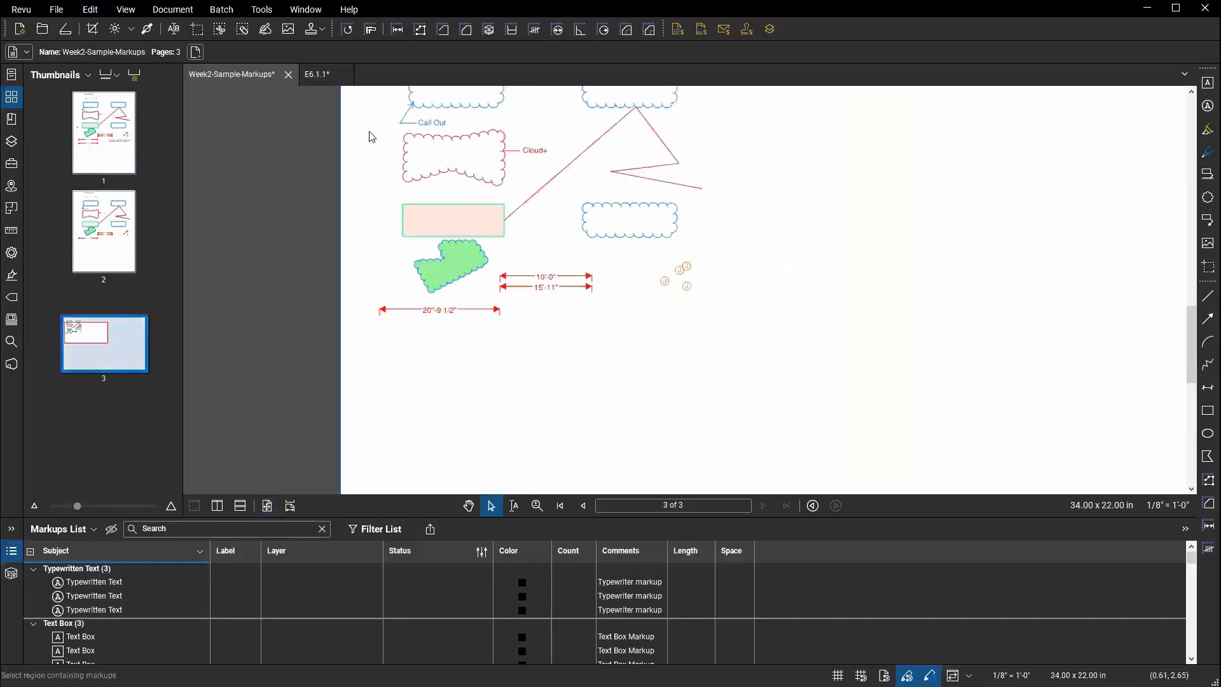
left_click_drag(405, 222, 434, 287)
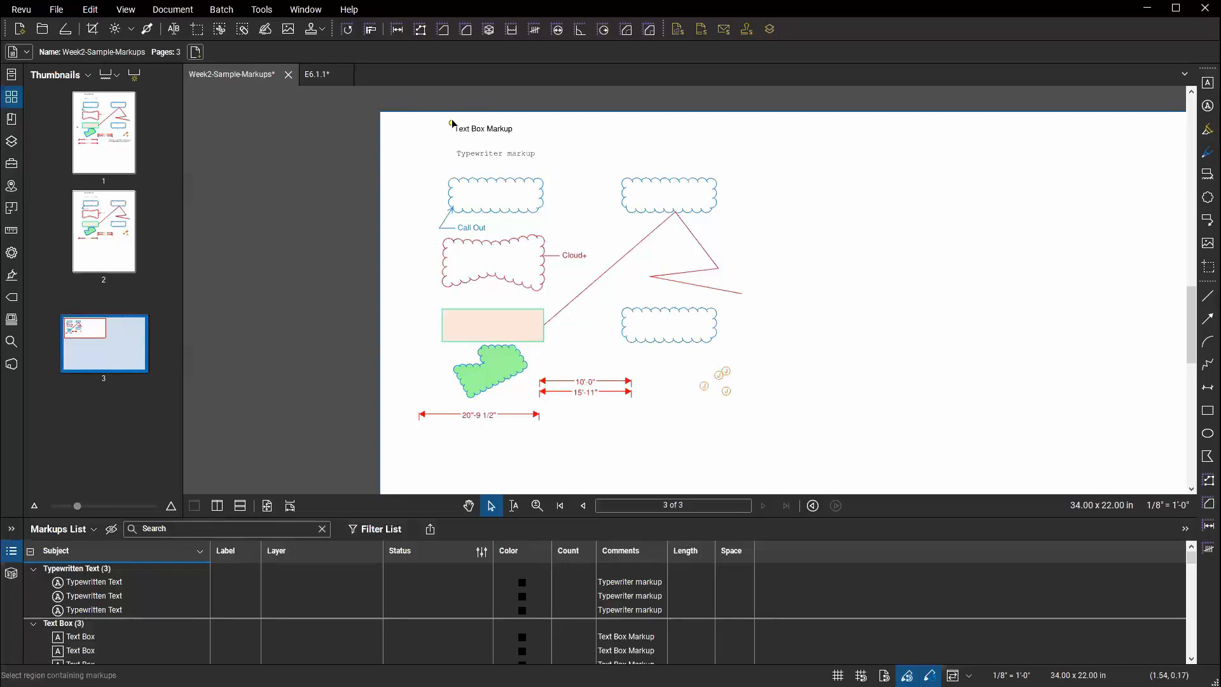
scroll(935, 299, "down", 3)
left_click_drag(875, 340, 664, 265)
scroll(679, 267, "down", 1)
scroll(700, 295, "down", 1)
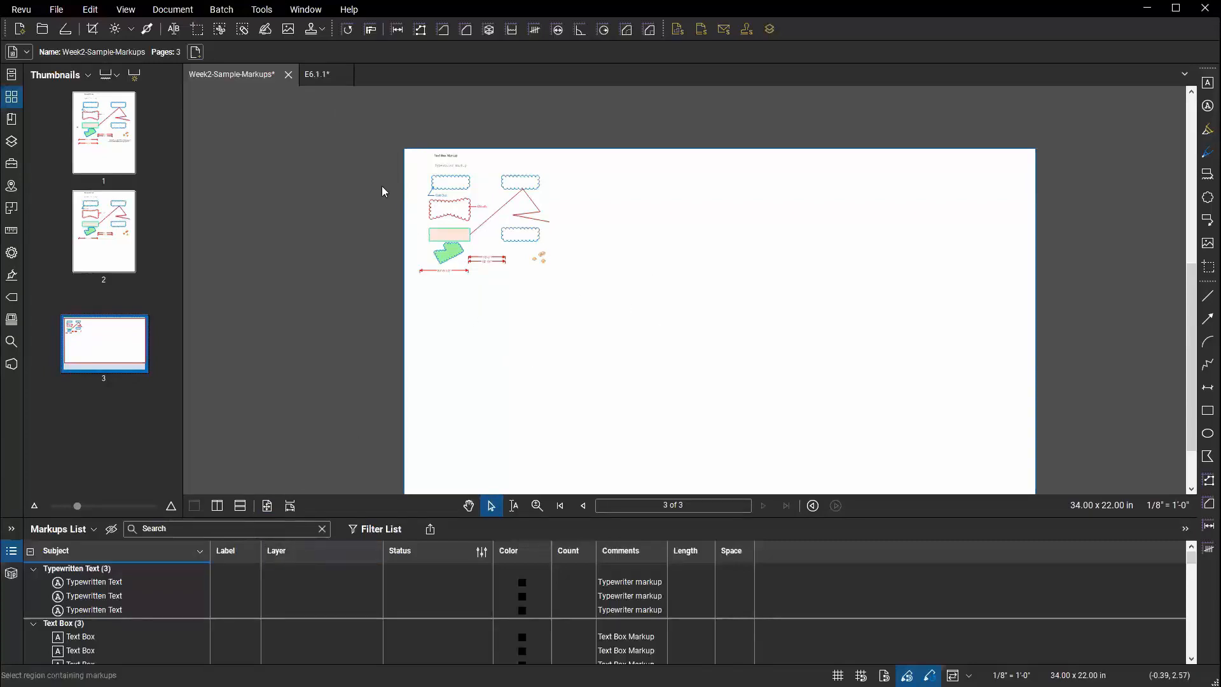
Close Week2-Sample-Markups and E6.1.1 without saving changes, and create a new blank 8.50 x 11.00 in document.
left_click(288, 75)
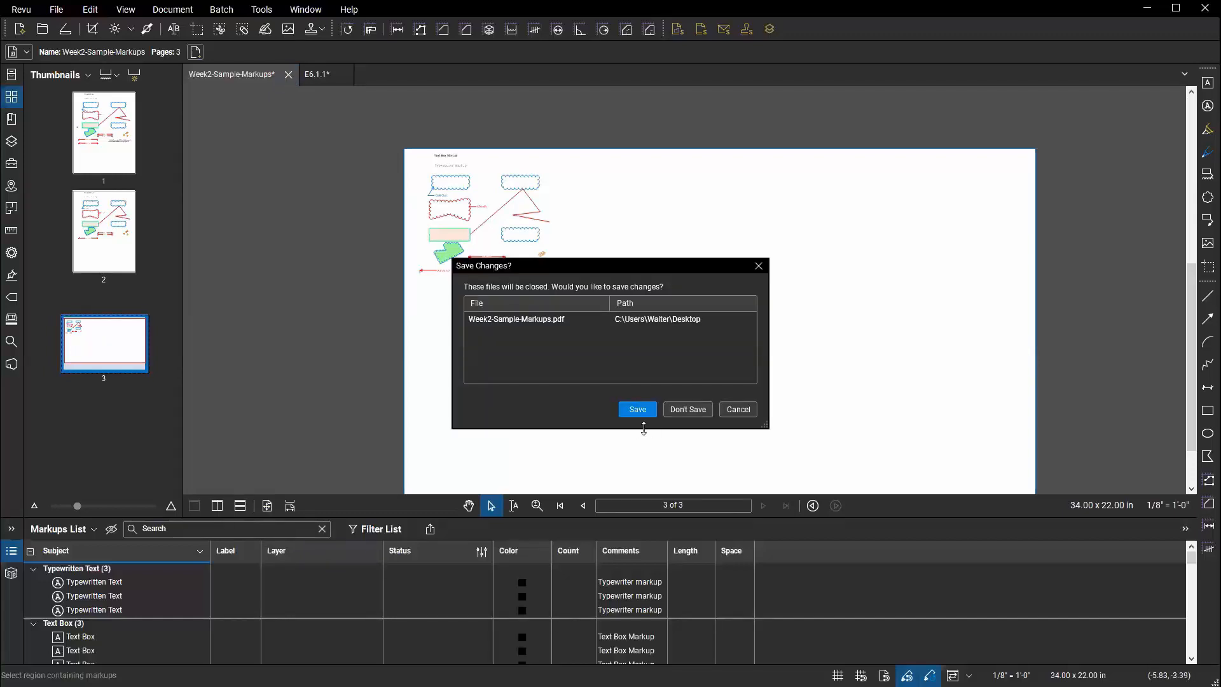
left_click(688, 409)
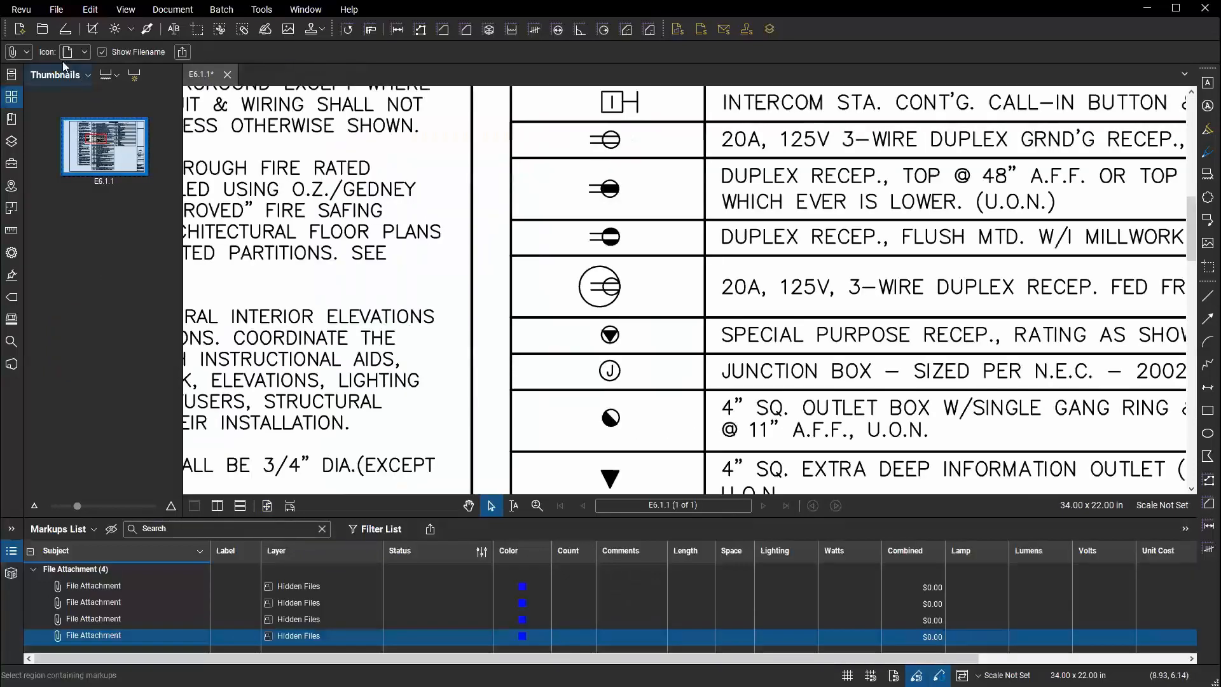
left_click(227, 74)
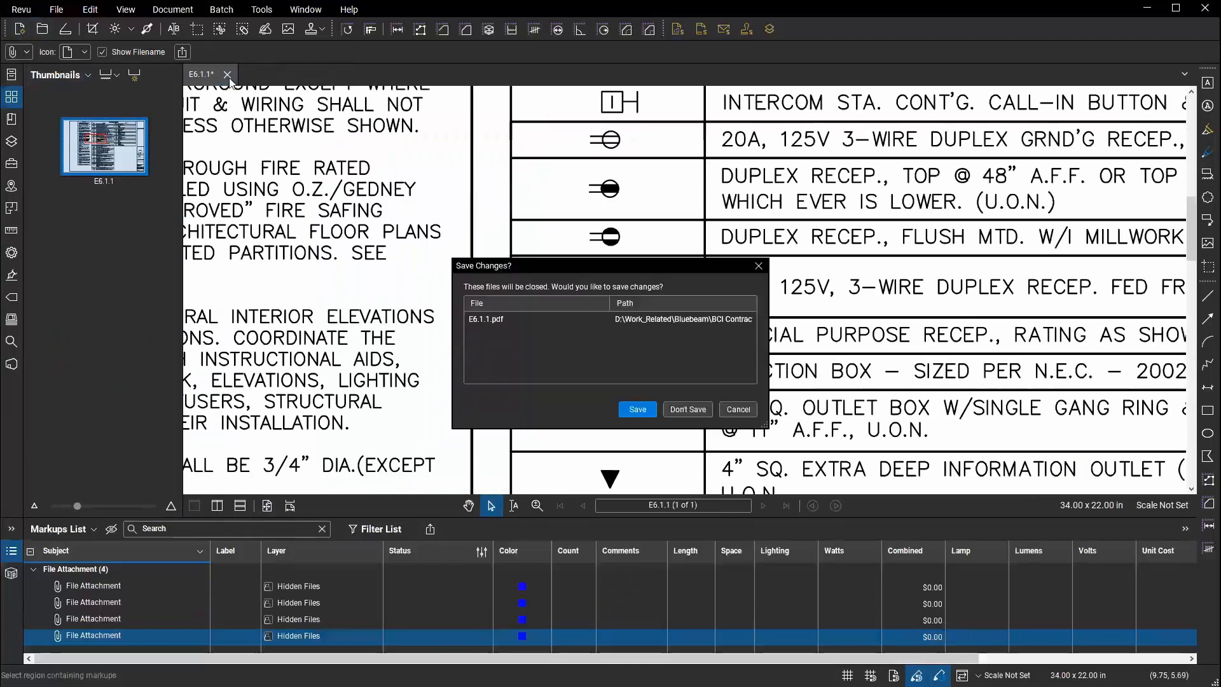
key("n")
left_click(19, 31)
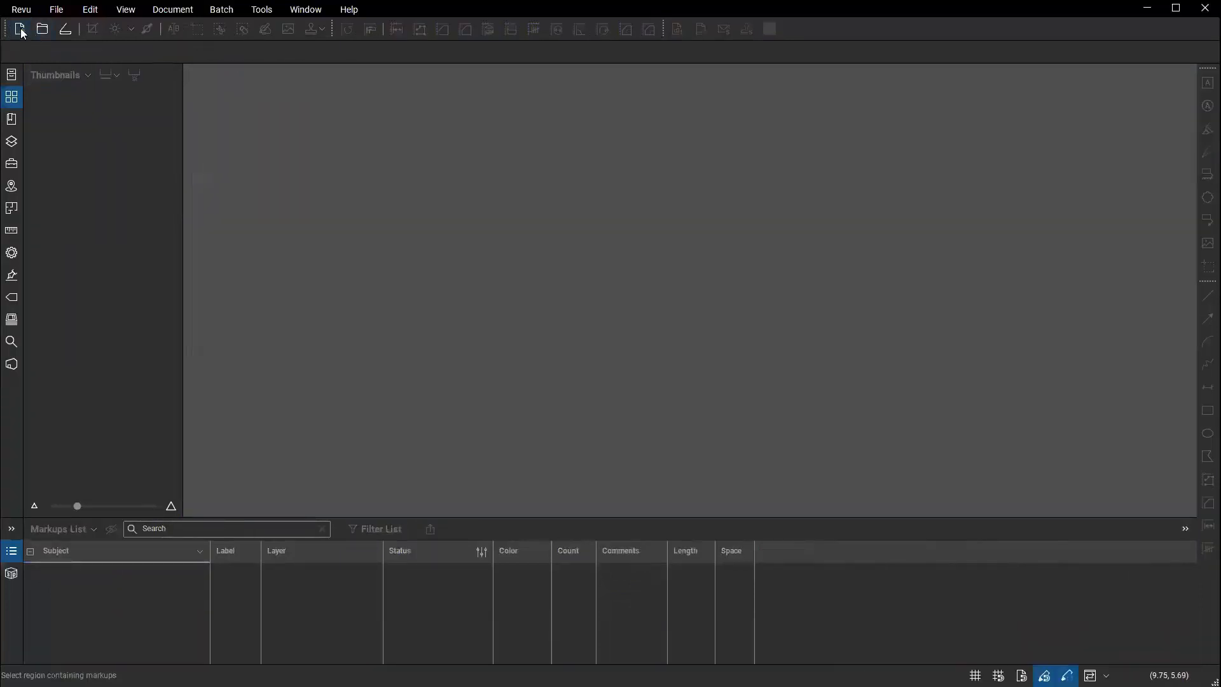
left_click(669, 422)
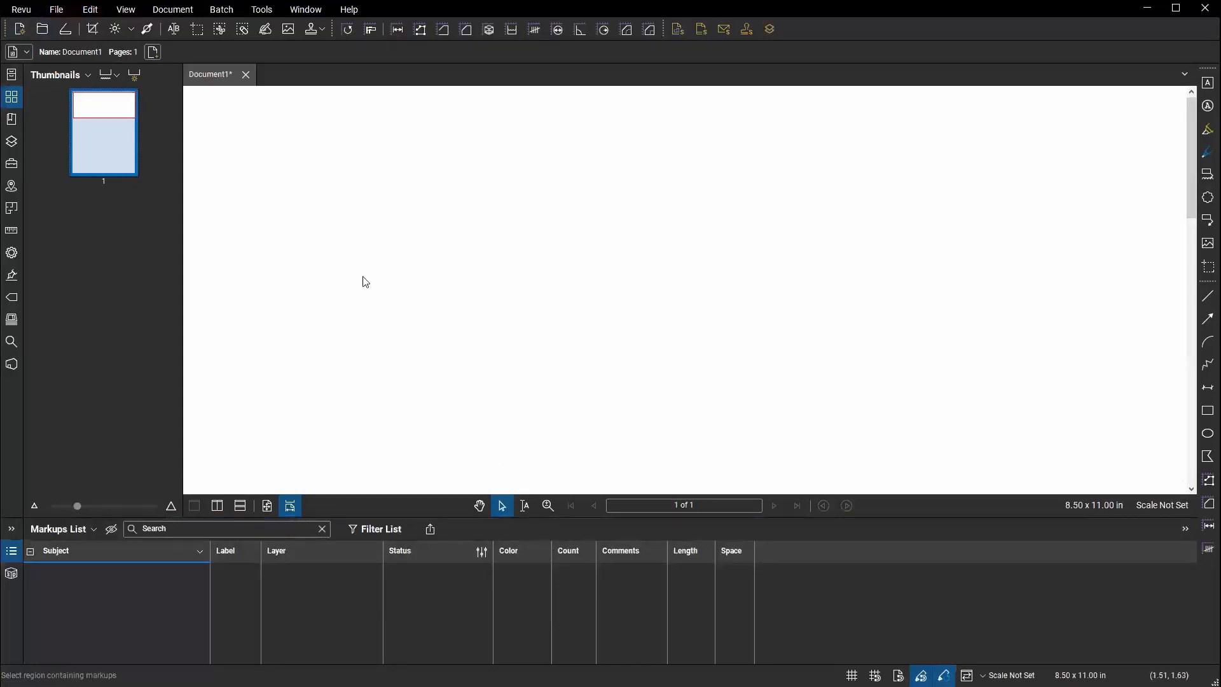
Create a custom stamp from the blank template with its height set to 2 inches.
left_click(264, 8)
mouse_move(278, 49)
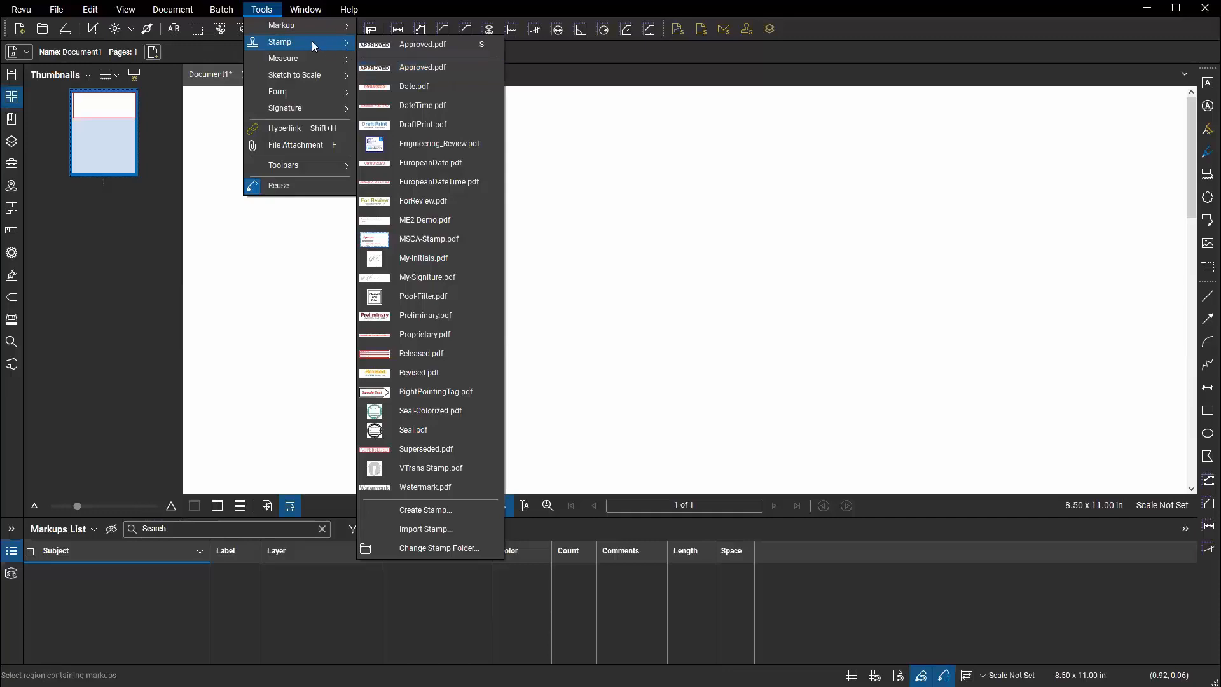
left_click(458, 510)
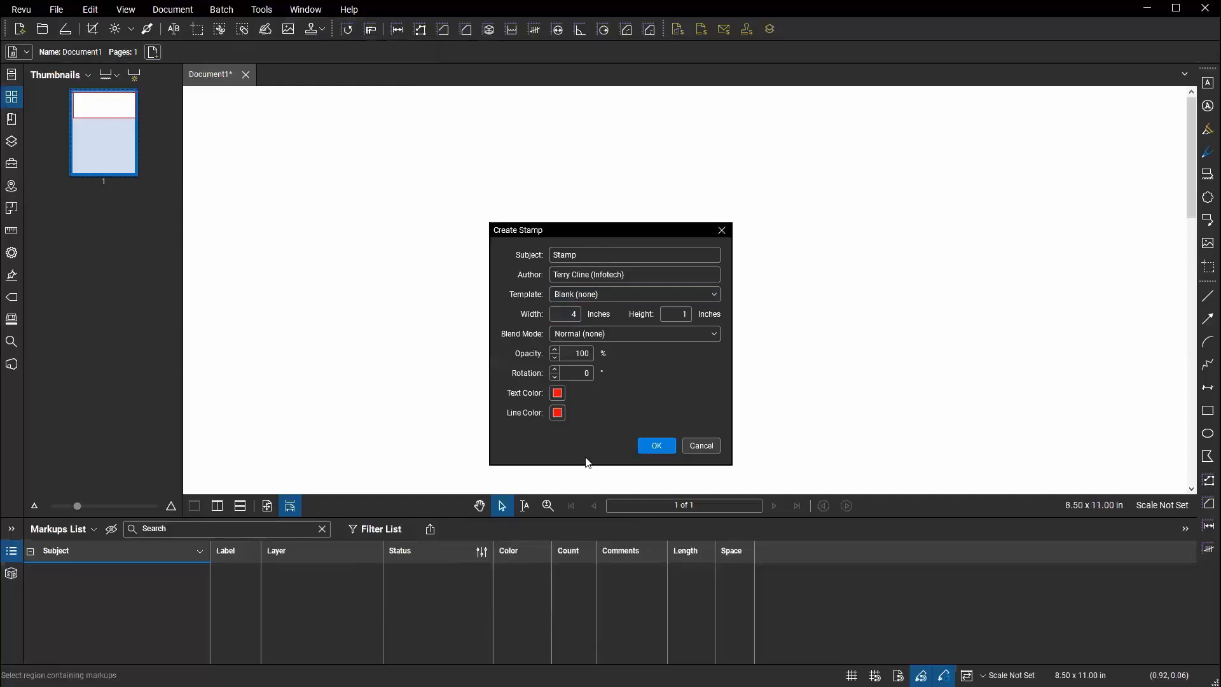
left_click_drag(613, 250, 520, 255)
left_click(645, 274)
left_click_drag(636, 273, 501, 277)
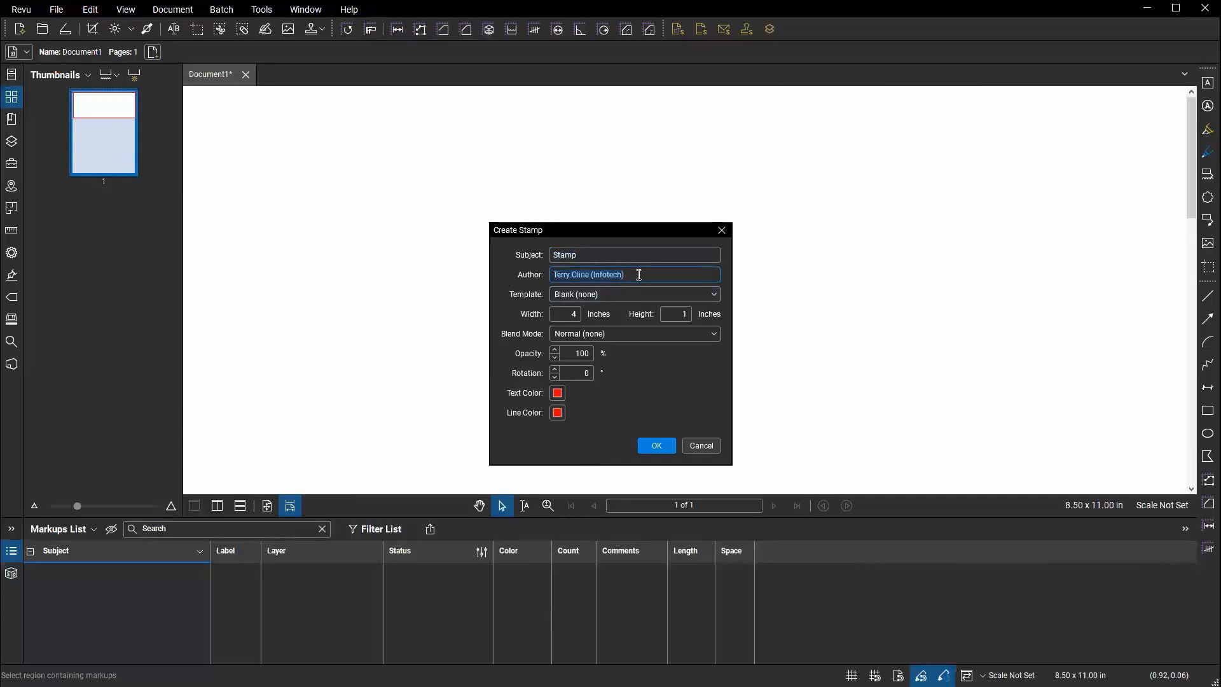
left_click(615, 295)
left_click(615, 294)
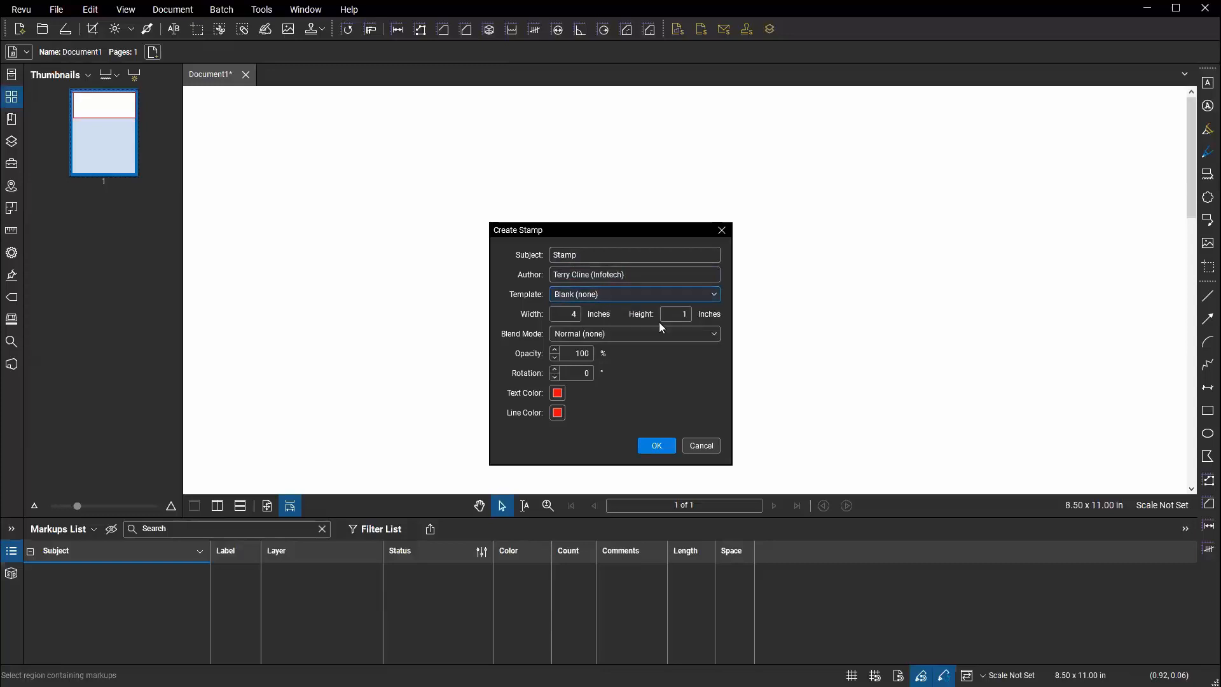
double_click(682, 313)
type("2")
left_click(658, 447)
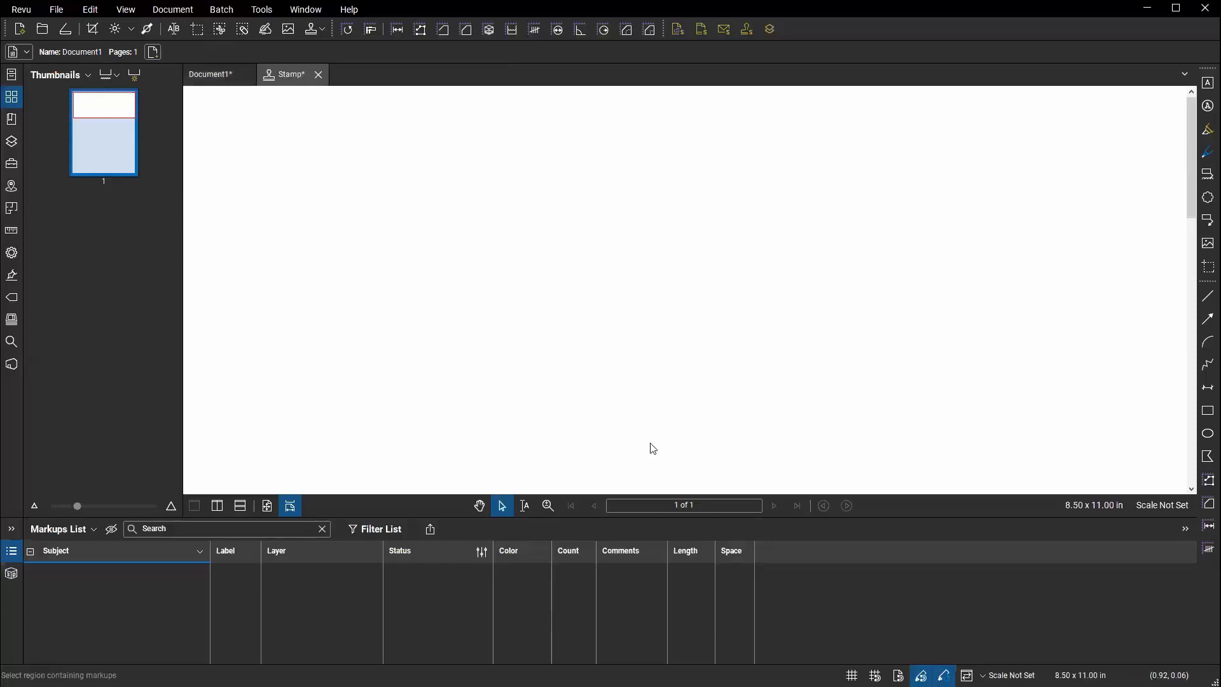
Draw a red rectangle as a border just inside the edges of the stamp.
left_click(1206, 410)
mouse_move(313, 216)
left_mouse_down()
mouse_move(561, 301)
mouse_move(760, 427)
left_mouse_up()
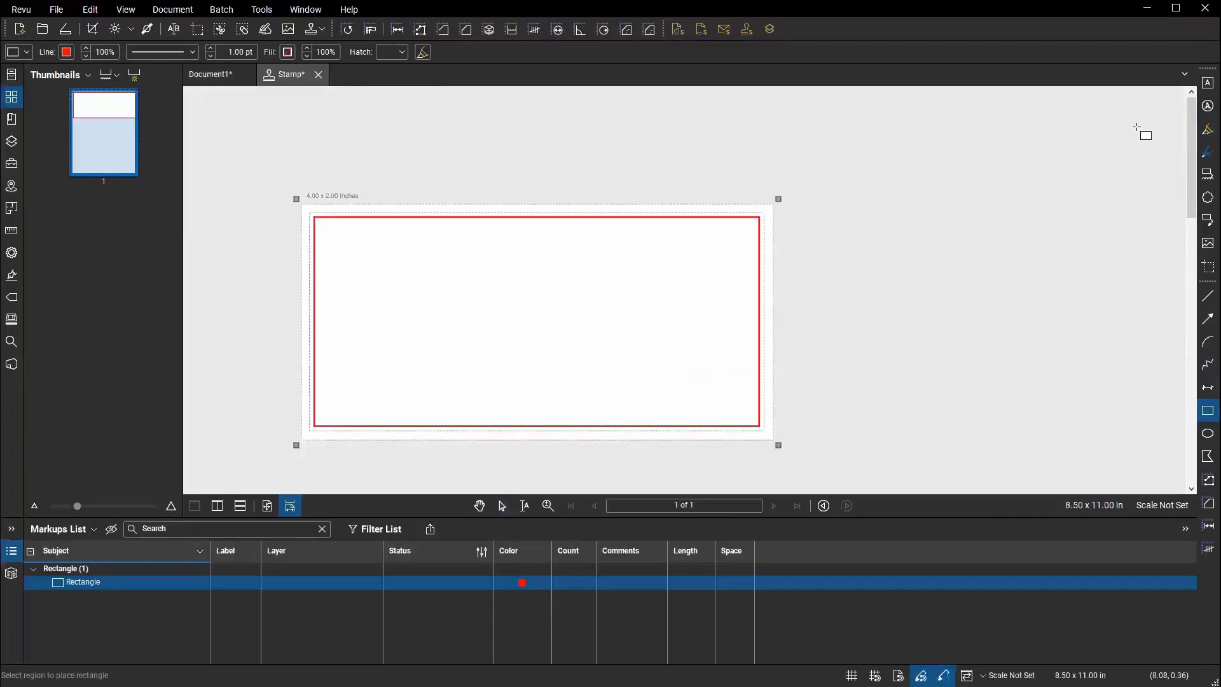
Add a text box inside the upper part of the stamp's red border reading "From the desk of:".
left_click(1208, 83)
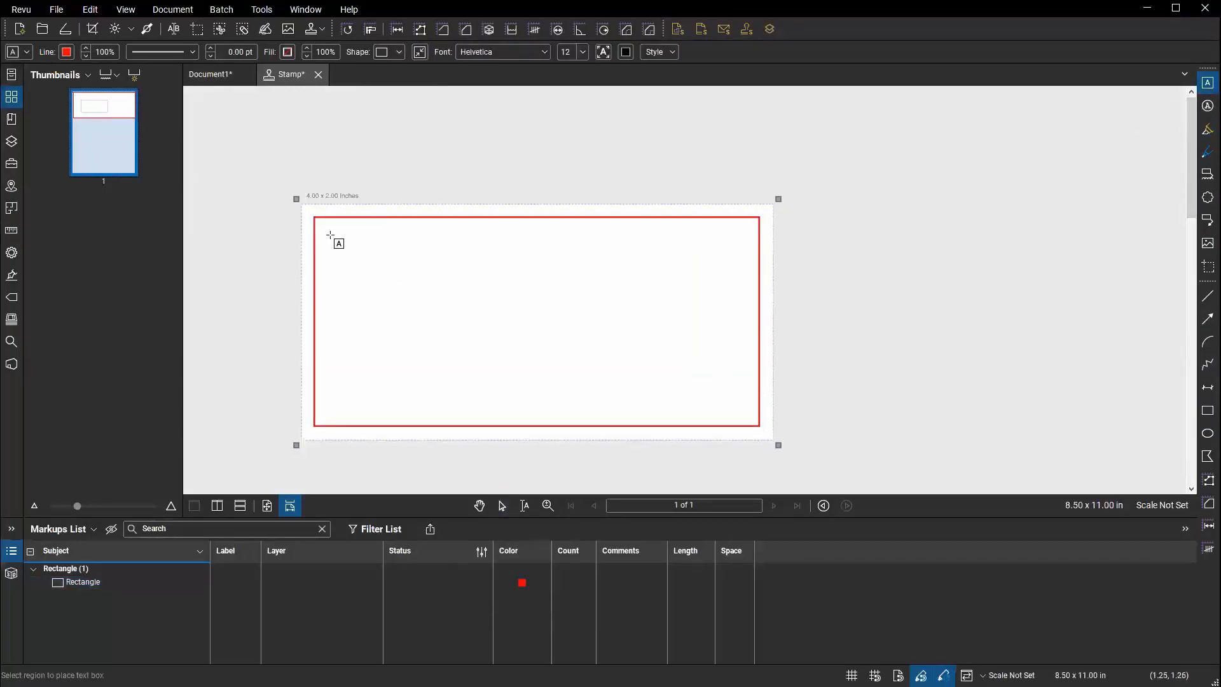
left_click(329, 233)
type("Fr")
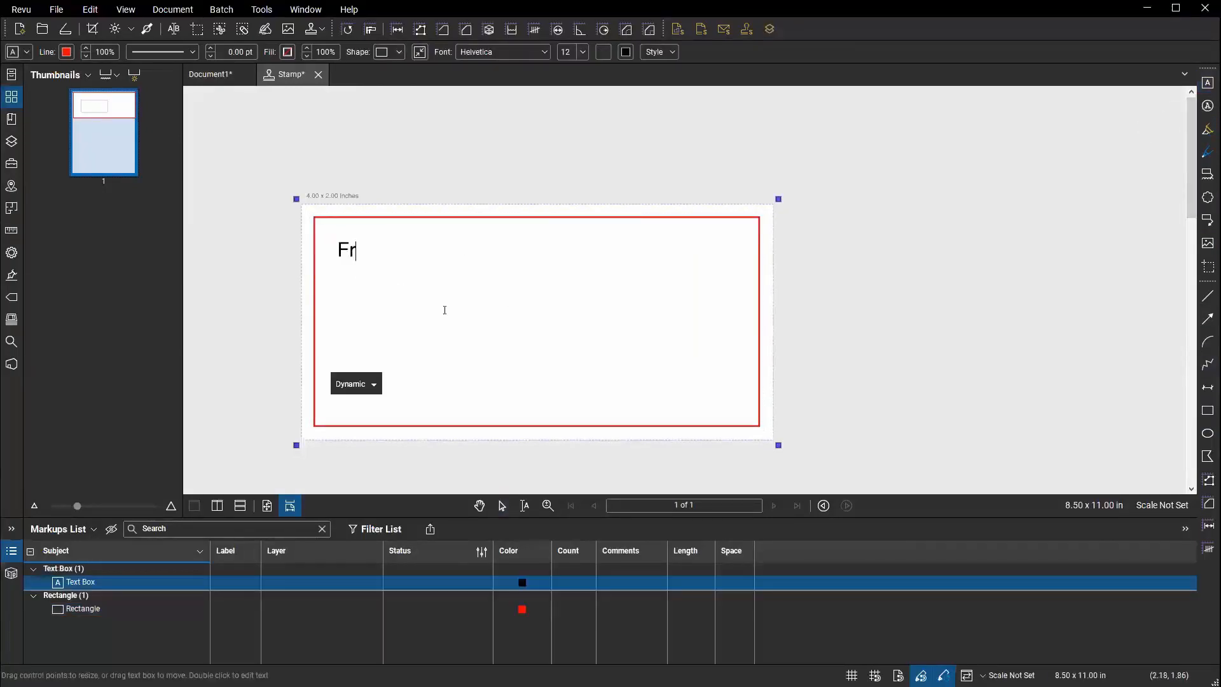
type("om the desk oif:")
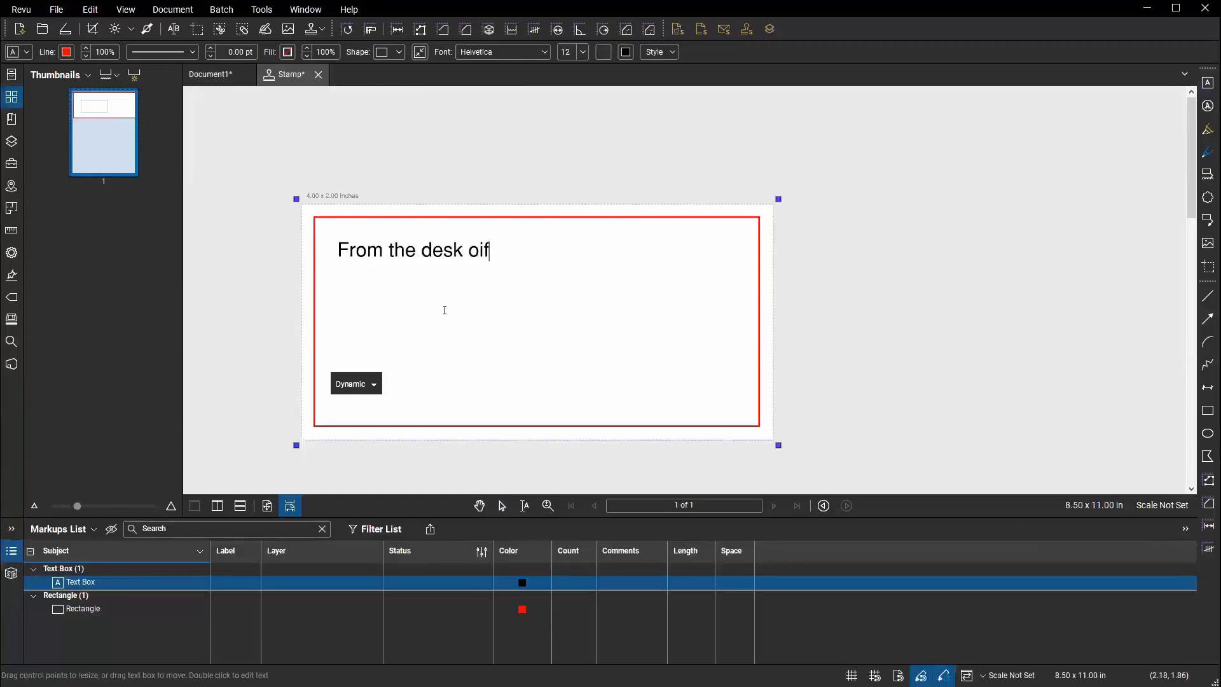
key("BackSpace")
key("BackSpace")
key("BackSpace")
type("f:")
Append the dynamic Date field to the stamp text and insert " TPC on" before the colon.
left_click(378, 390)
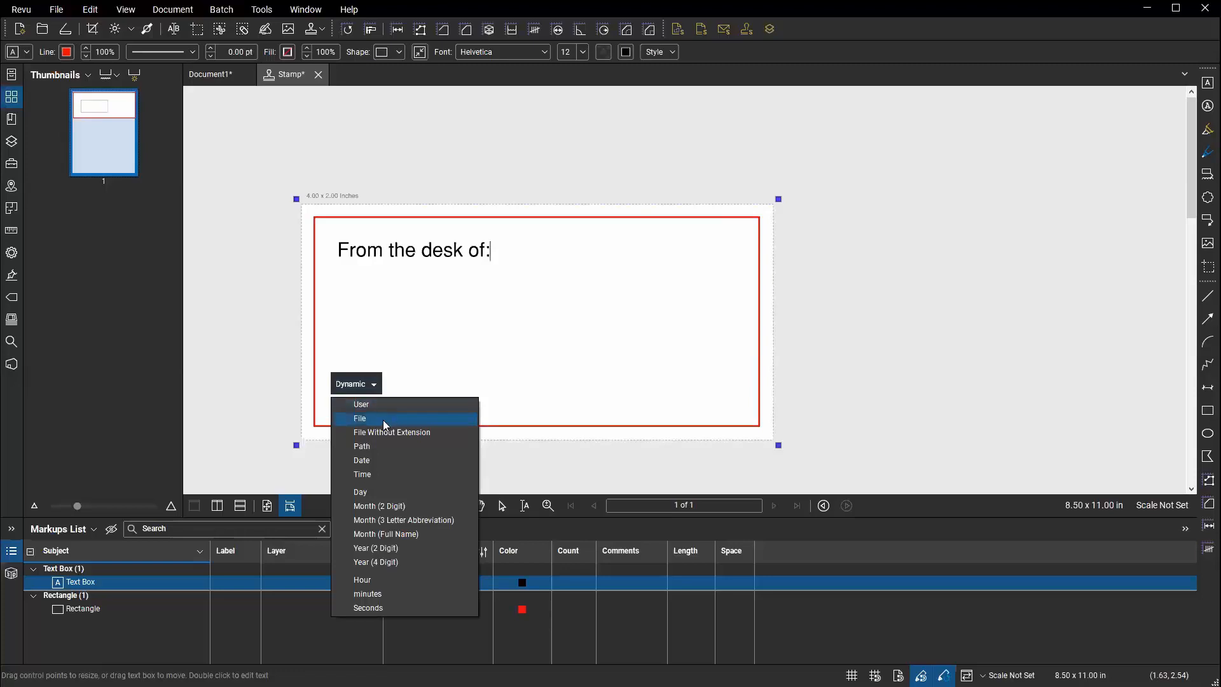
left_click(384, 460)
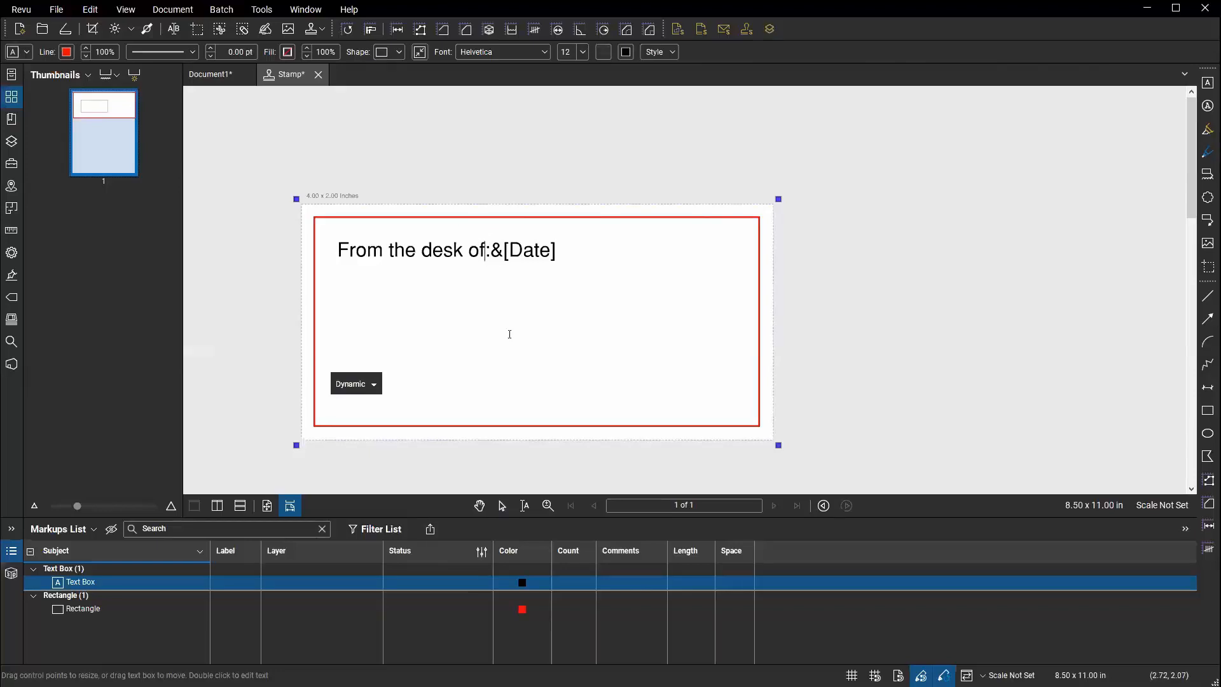
type("TPC ")
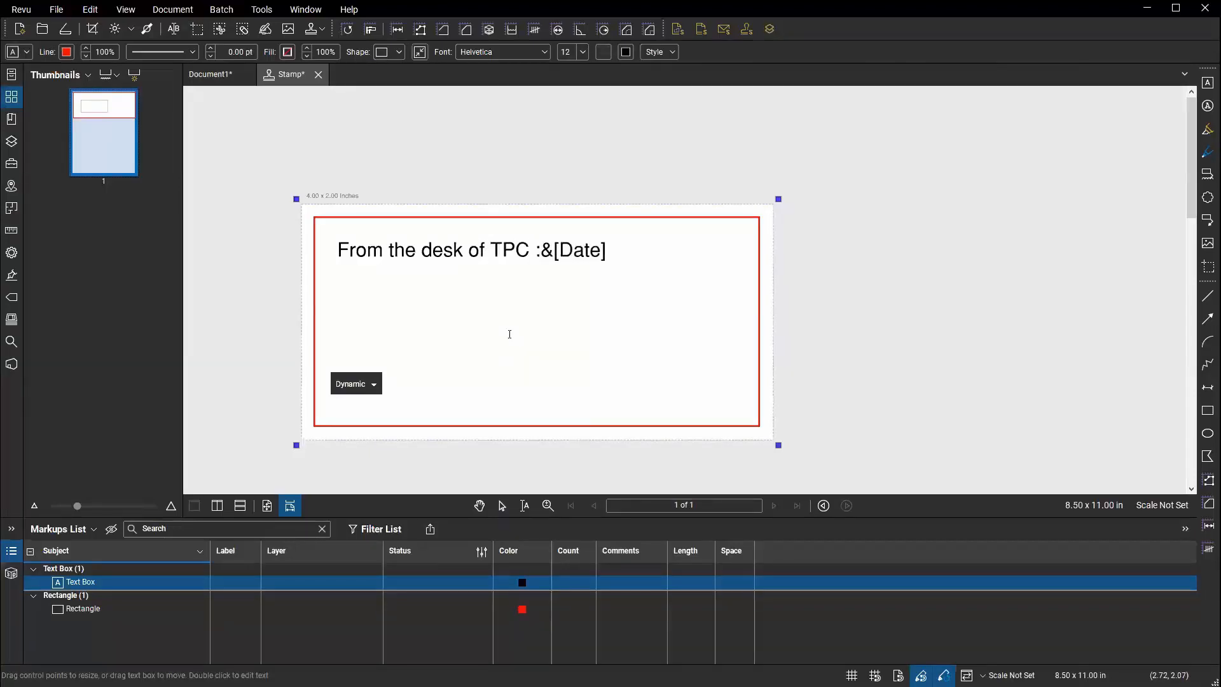
type("on")
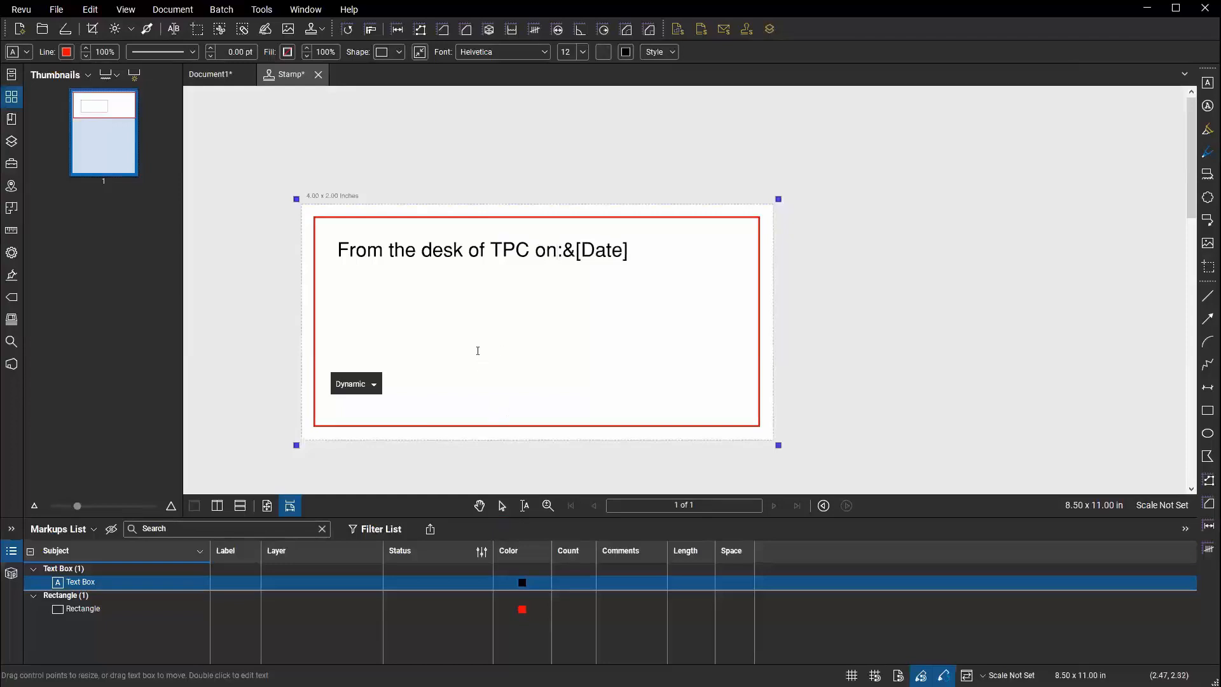
Save the custom stamp and close its template.
right_click(289, 82)
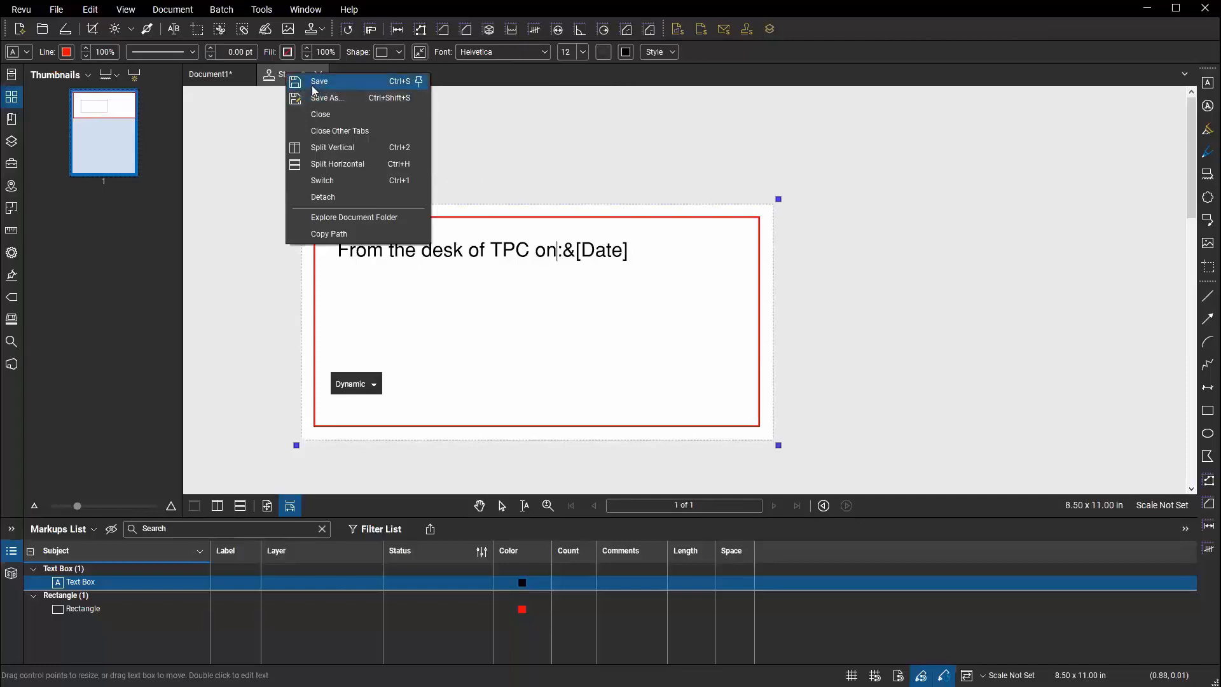
left_click(313, 85)
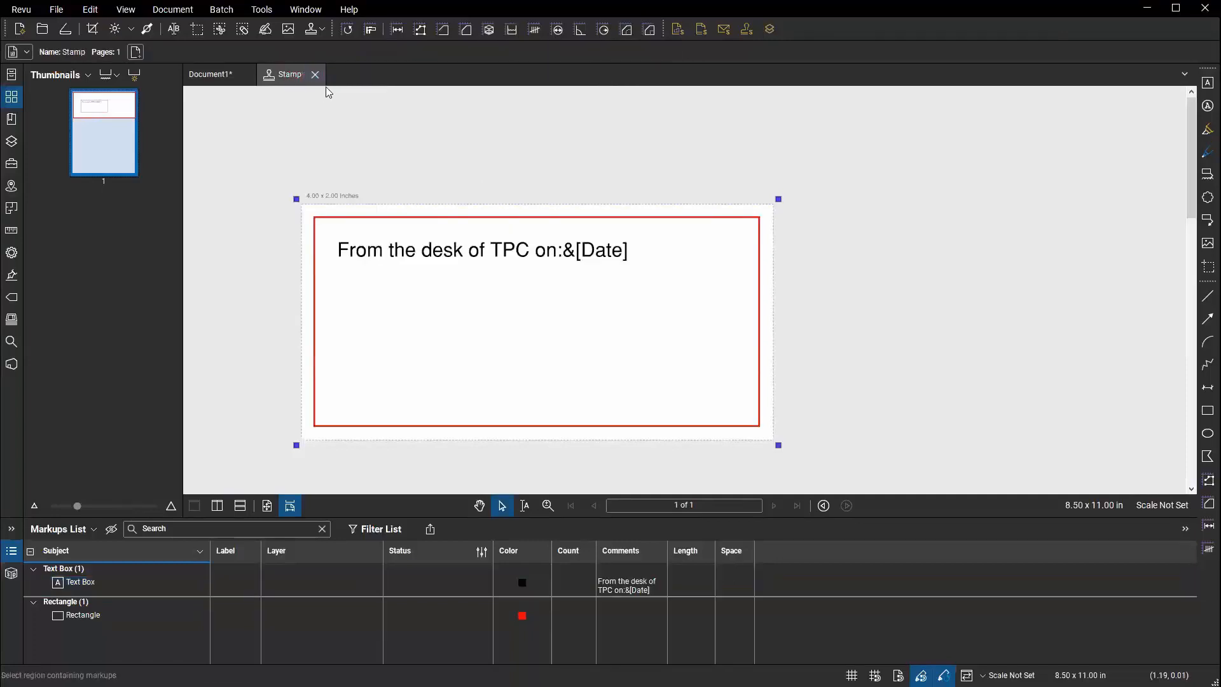
left_click(315, 75)
Place Stamp.pdf near the top of the blank page to check its text and date, and delete it.
left_click(261, 10)
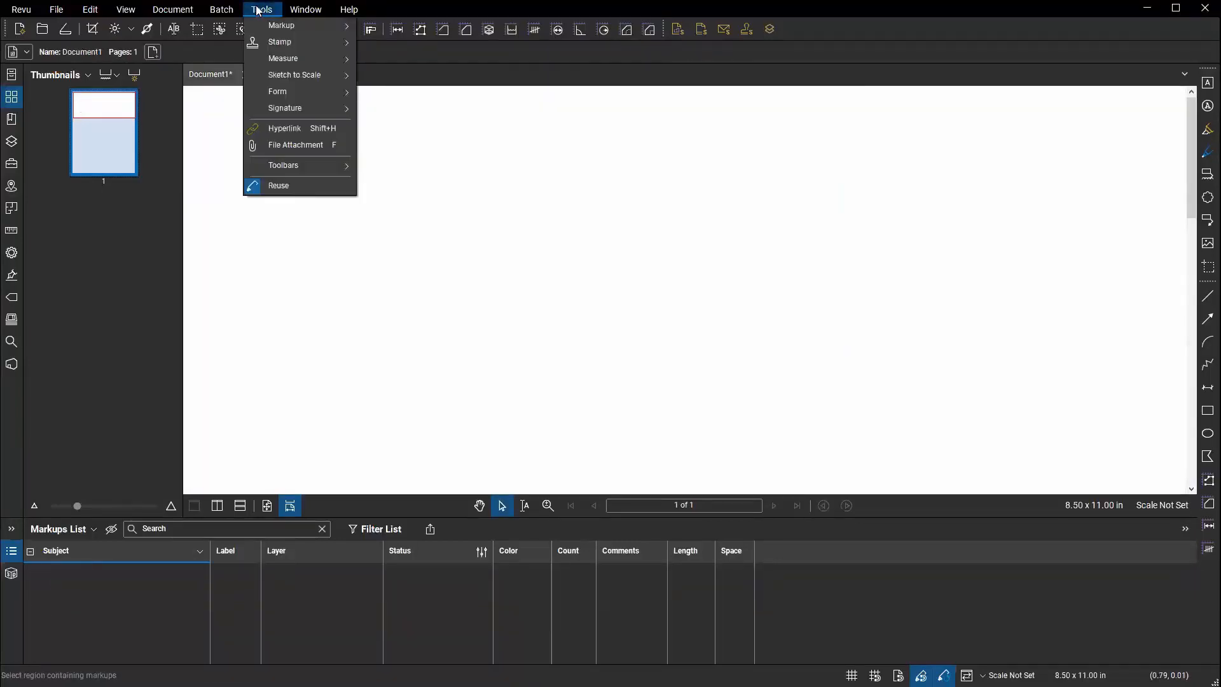
mouse_move(280, 43)
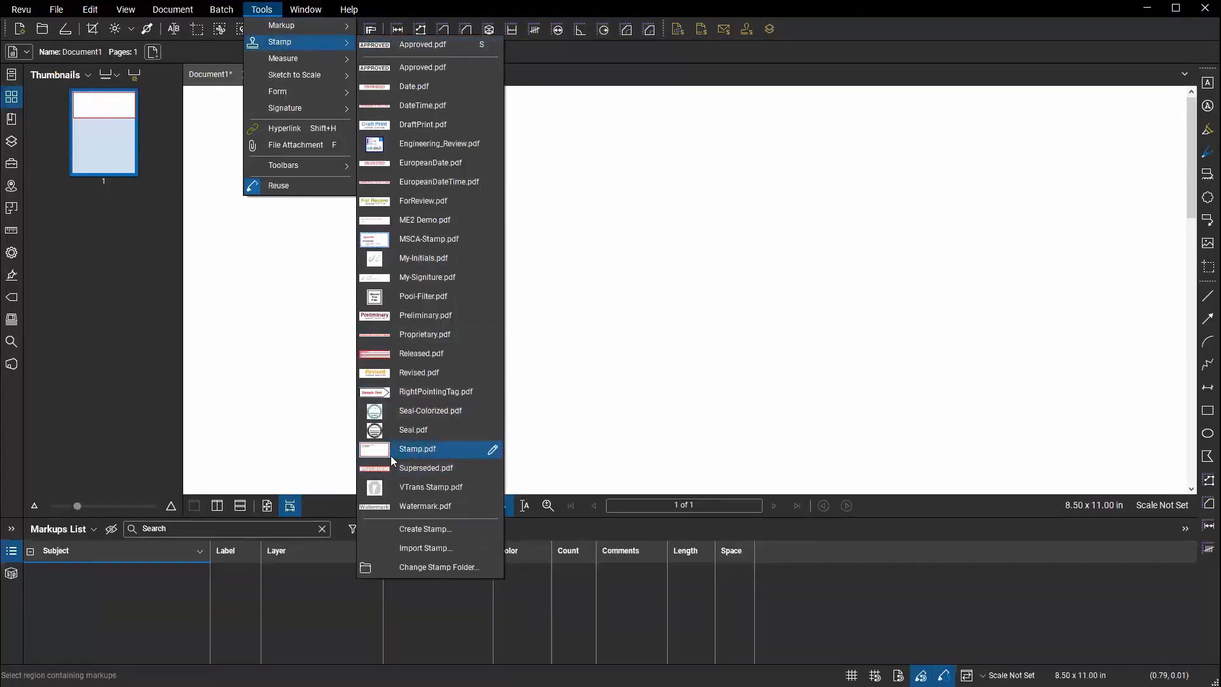
left_click(417, 449)
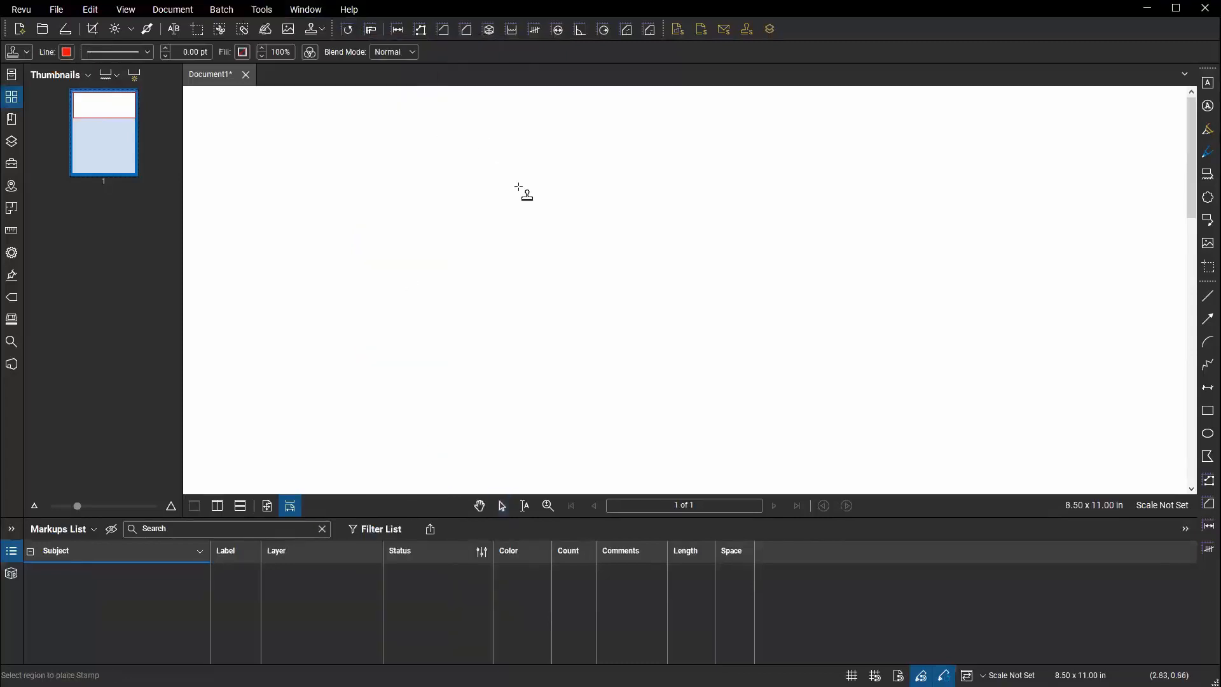
left_click(499, 193)
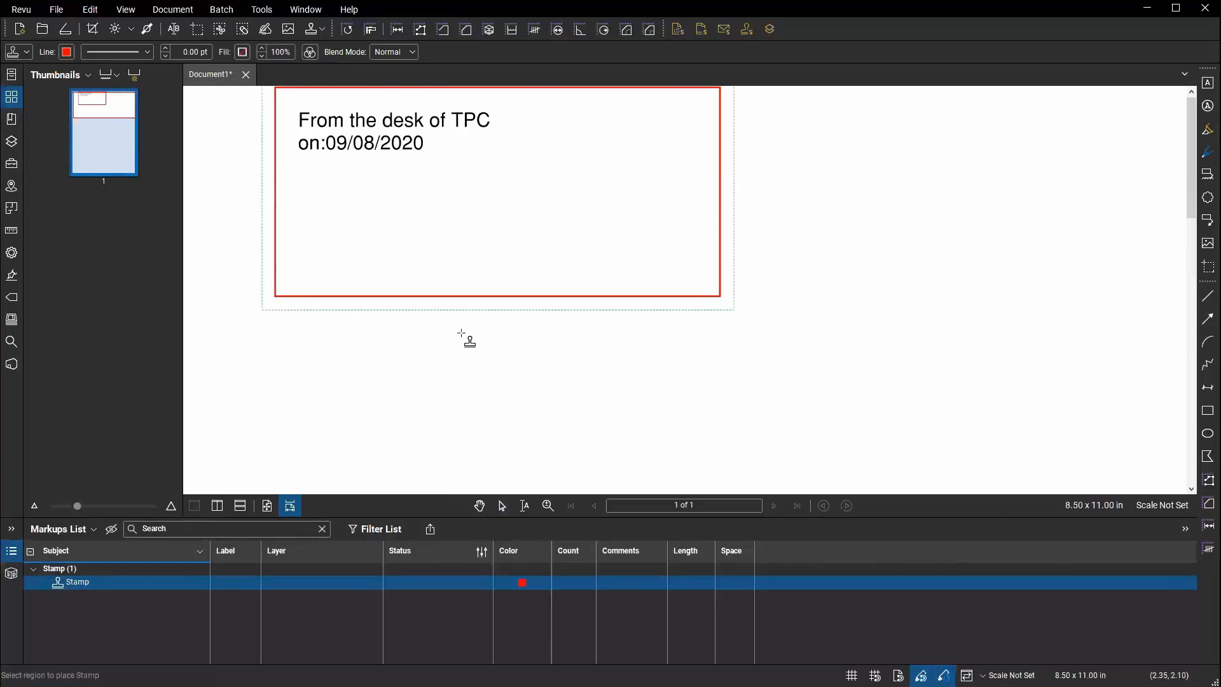
scroll(420, 204, "down", 1)
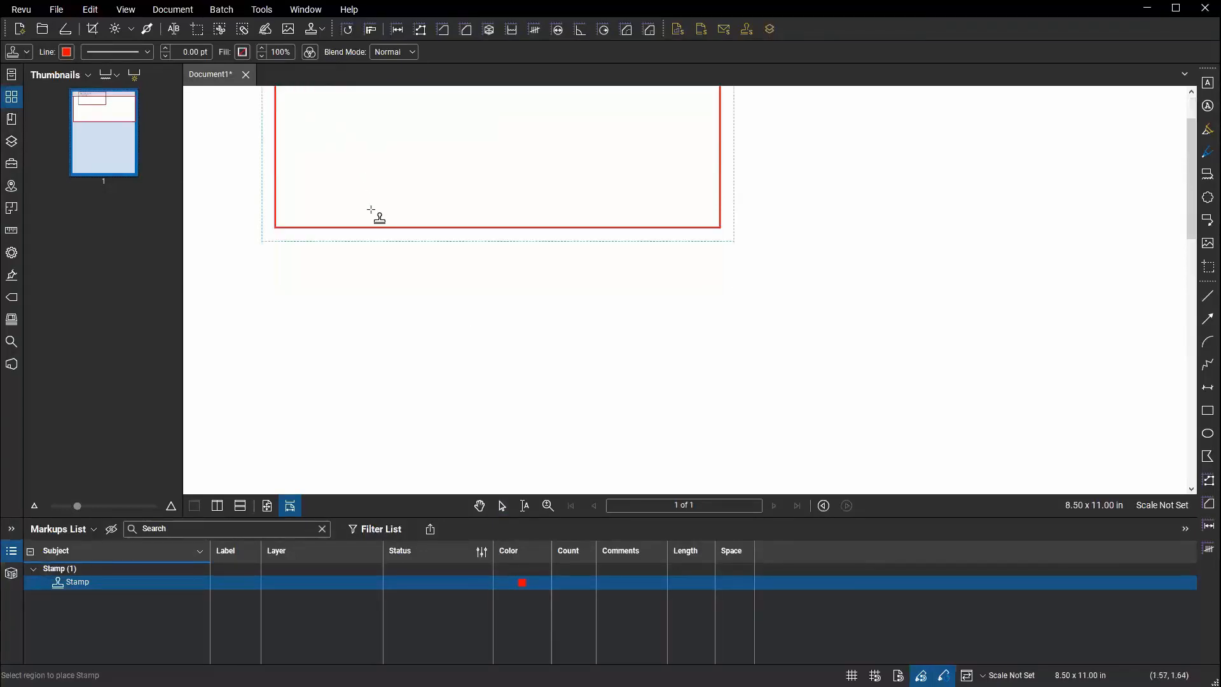
scroll(439, 210, "up", 1)
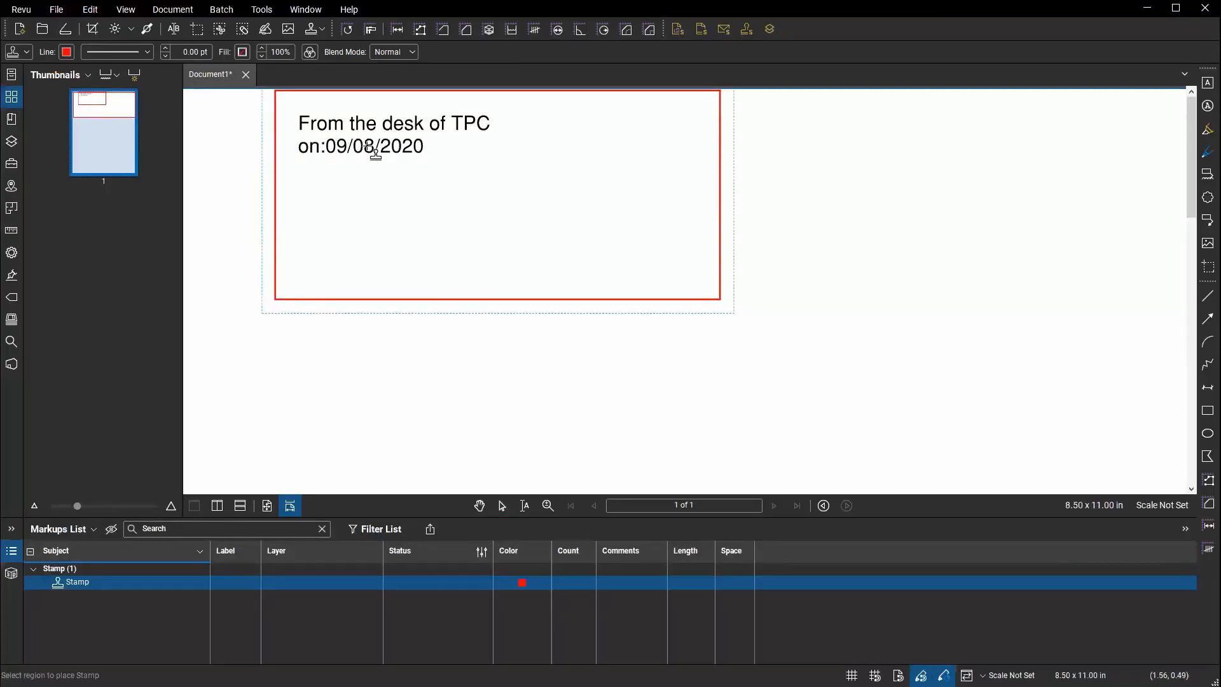
key("Delete")
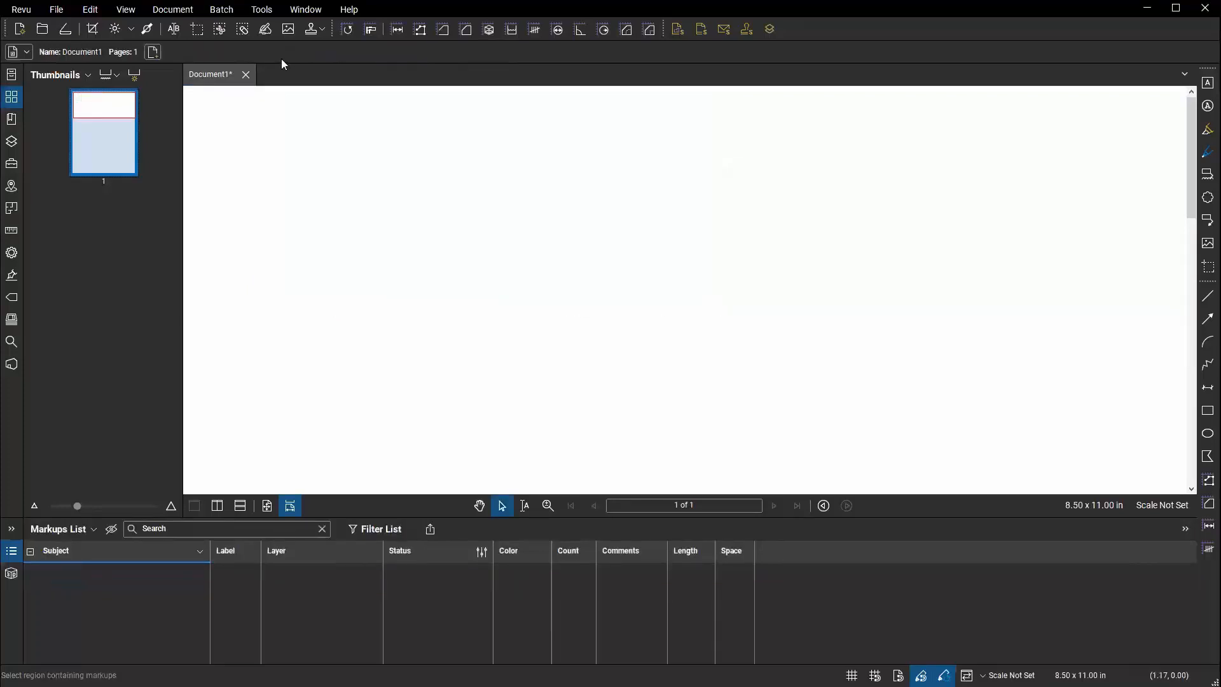
Place the DraftPrint.pdf stamp at default size near the top of the page and a smaller copy below it.
left_click(261, 11)
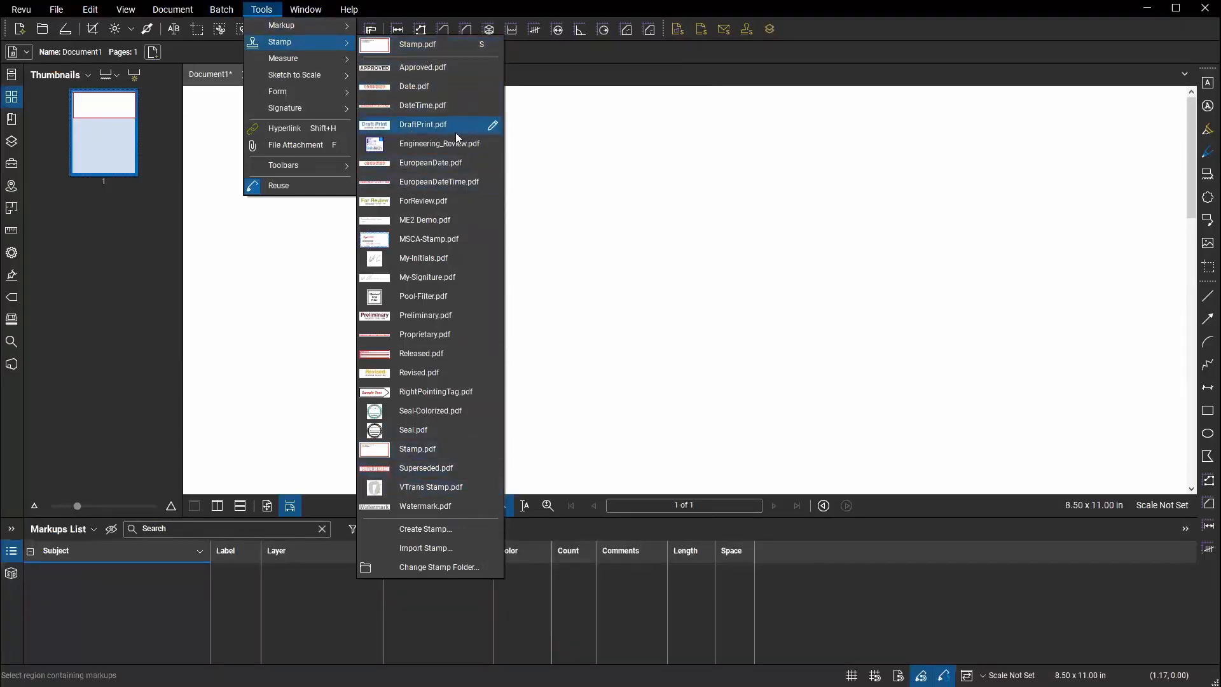
left_click(427, 125)
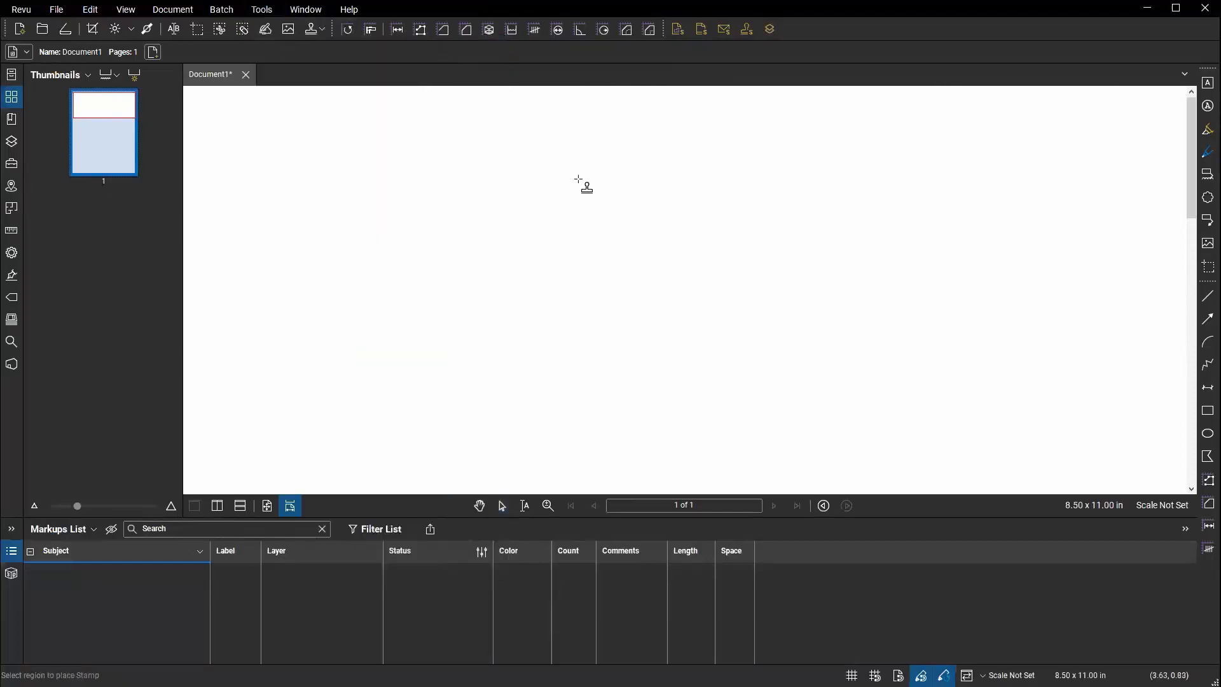
left_click(529, 163)
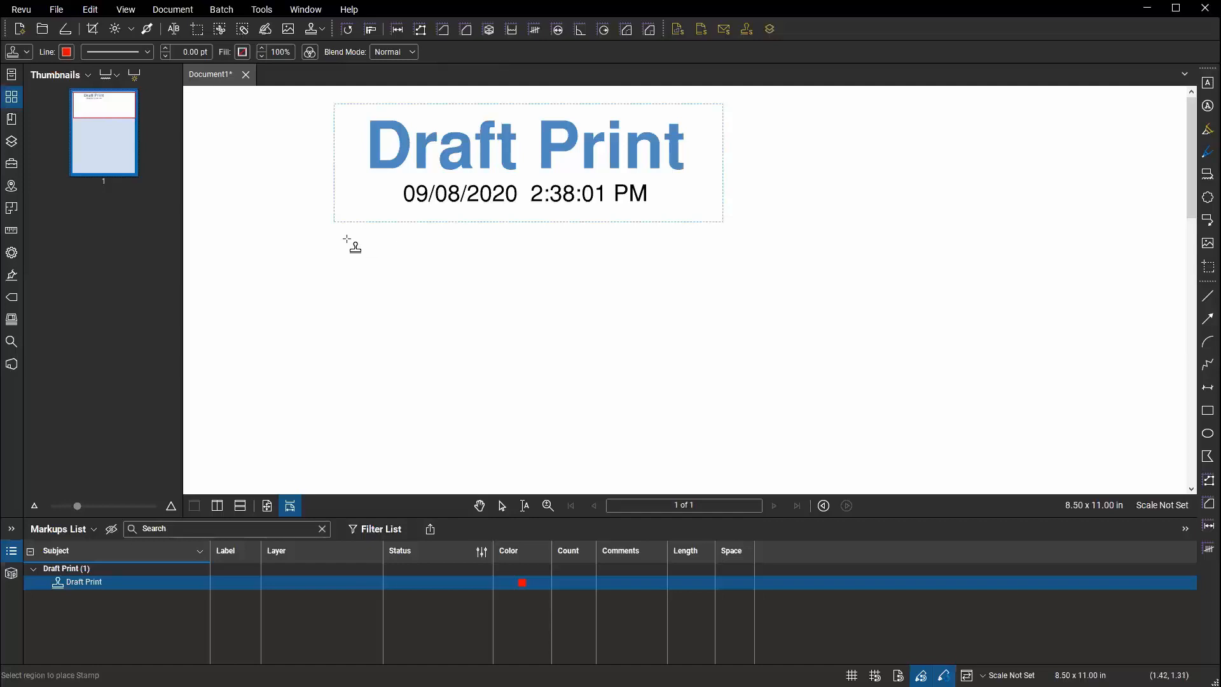
left_click_drag(326, 238, 468, 280)
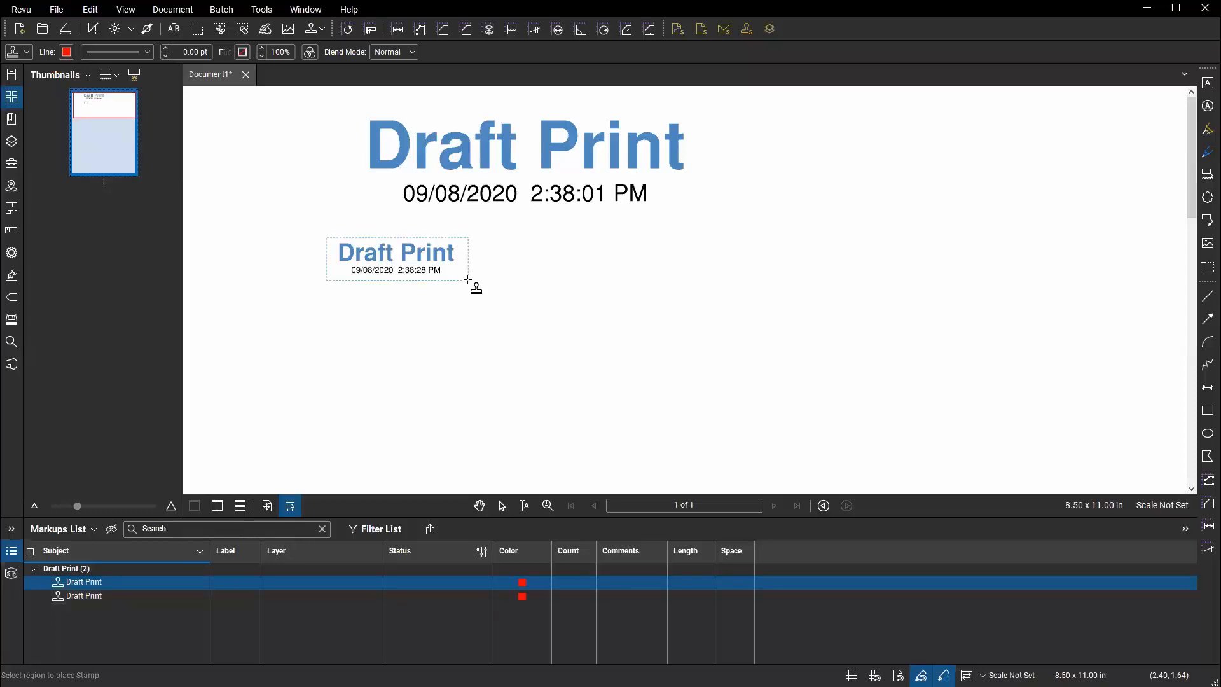
Close Document1 without saving changes and open the drawing A5.1.1.pdf.
left_click(246, 75)
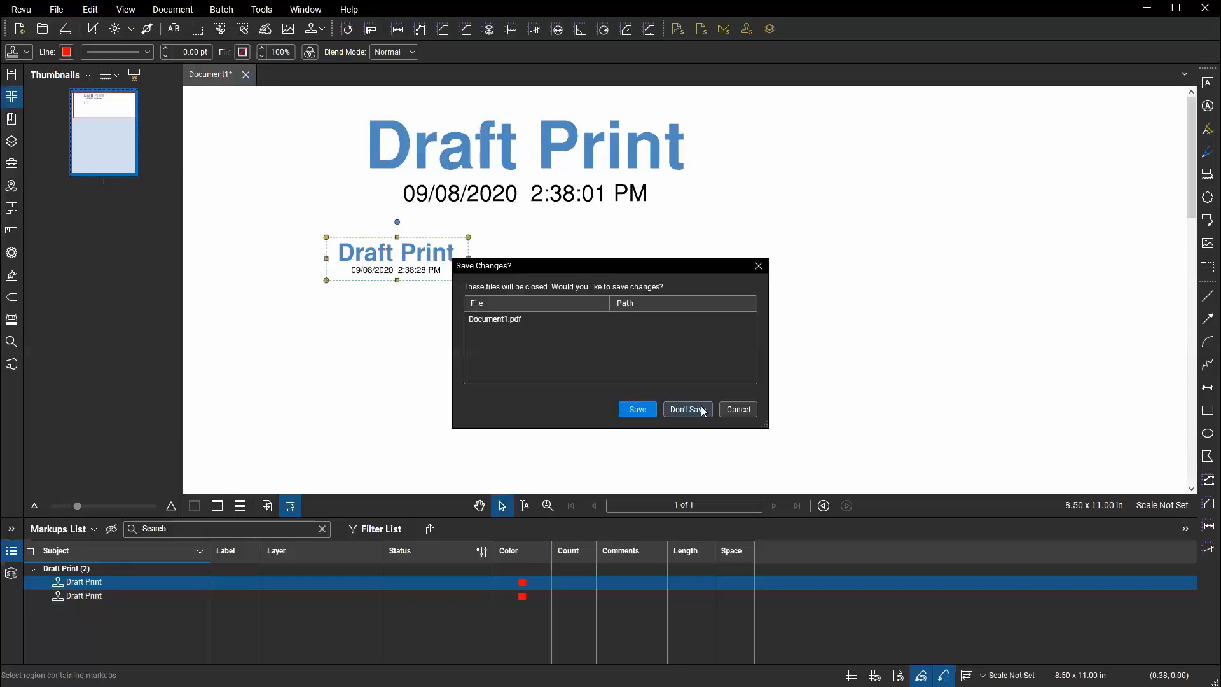
left_click(703, 410)
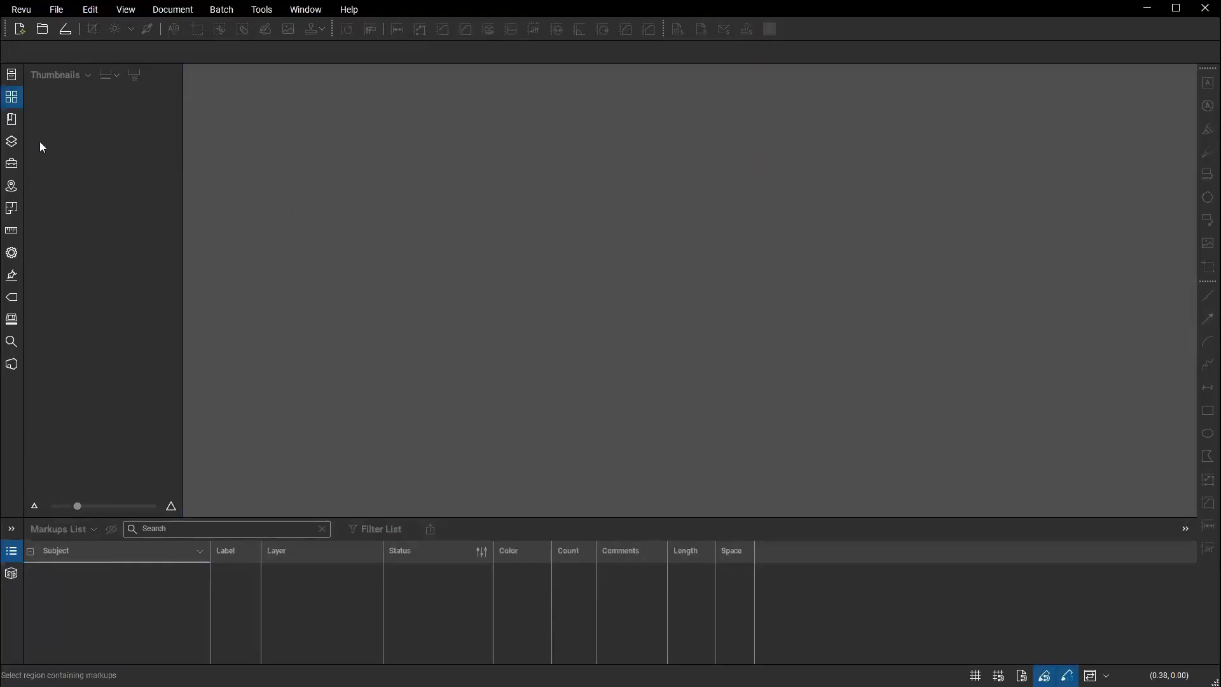
left_click(12, 75)
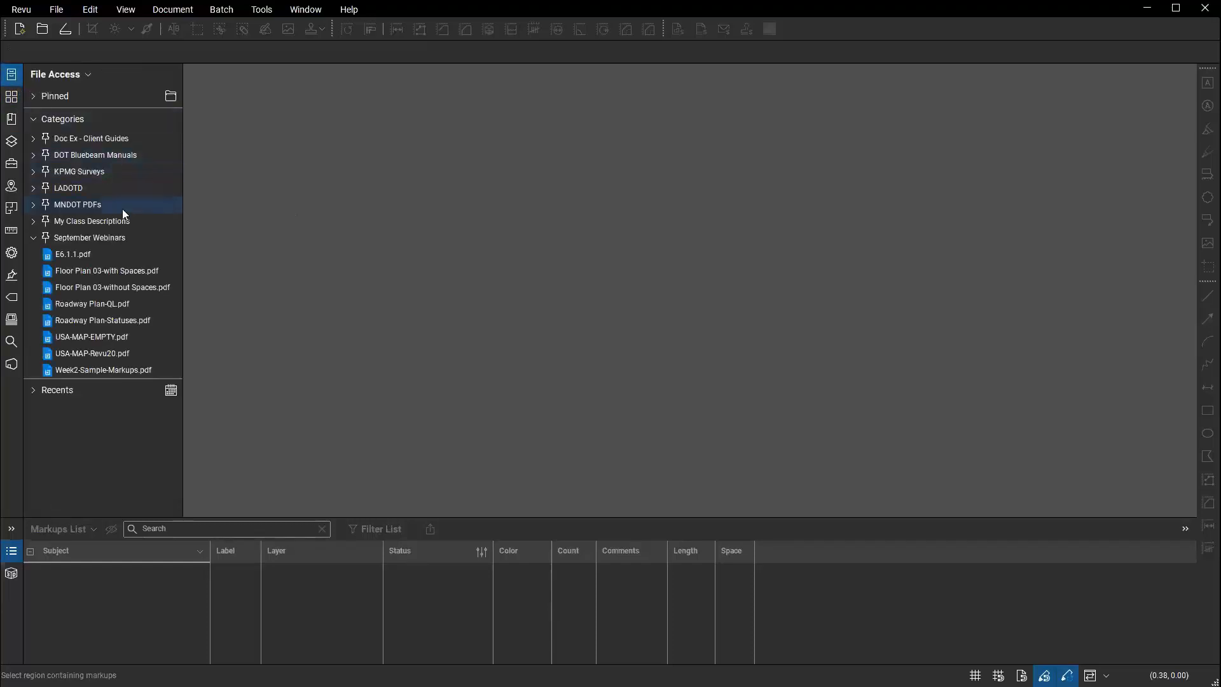
key("ctrl+o")
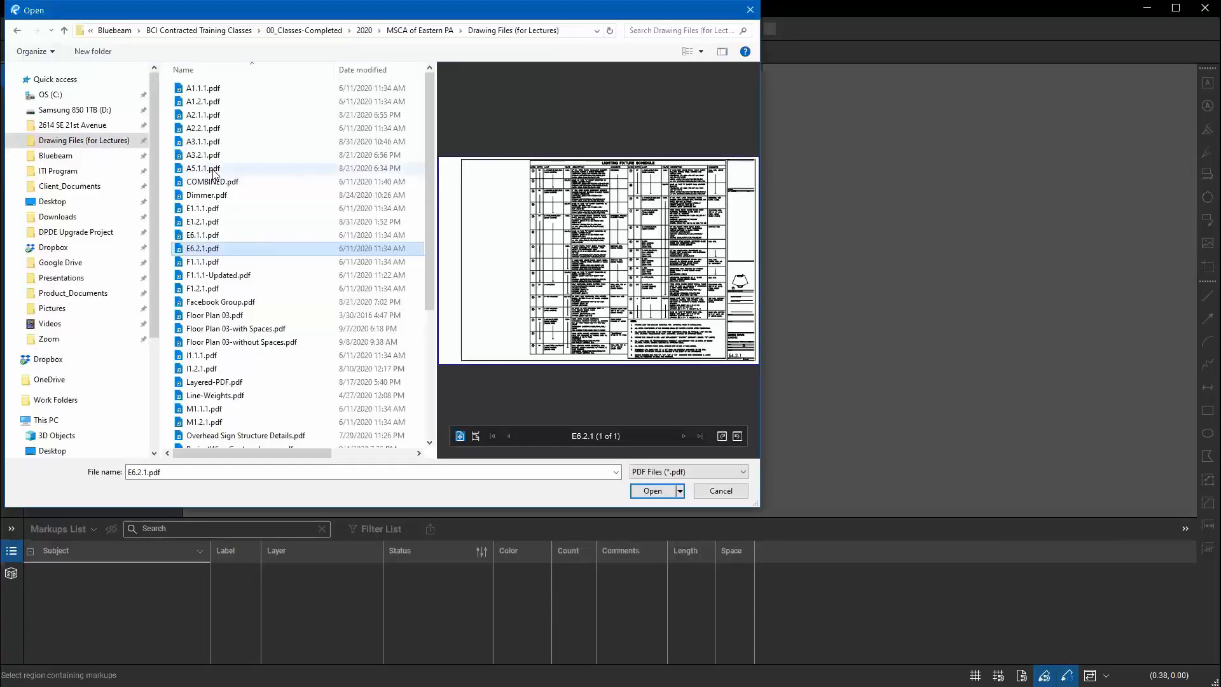
left_click(203, 168)
left_click(652, 491)
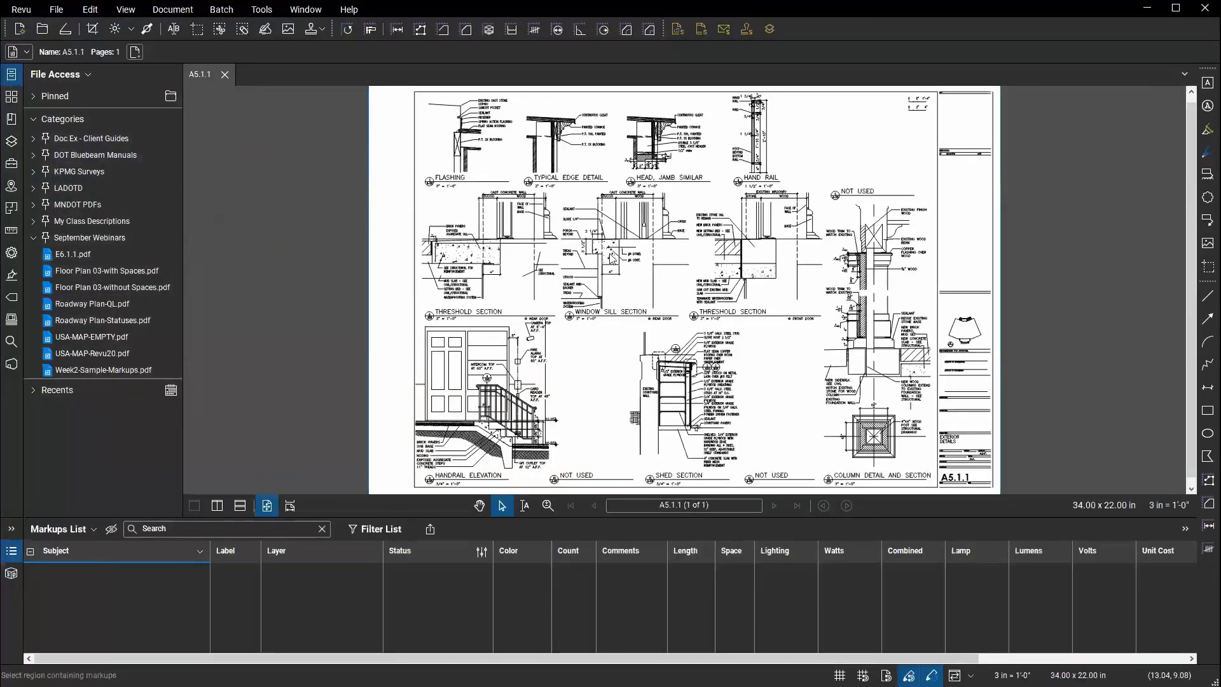
scroll(517, 328, "up", 3)
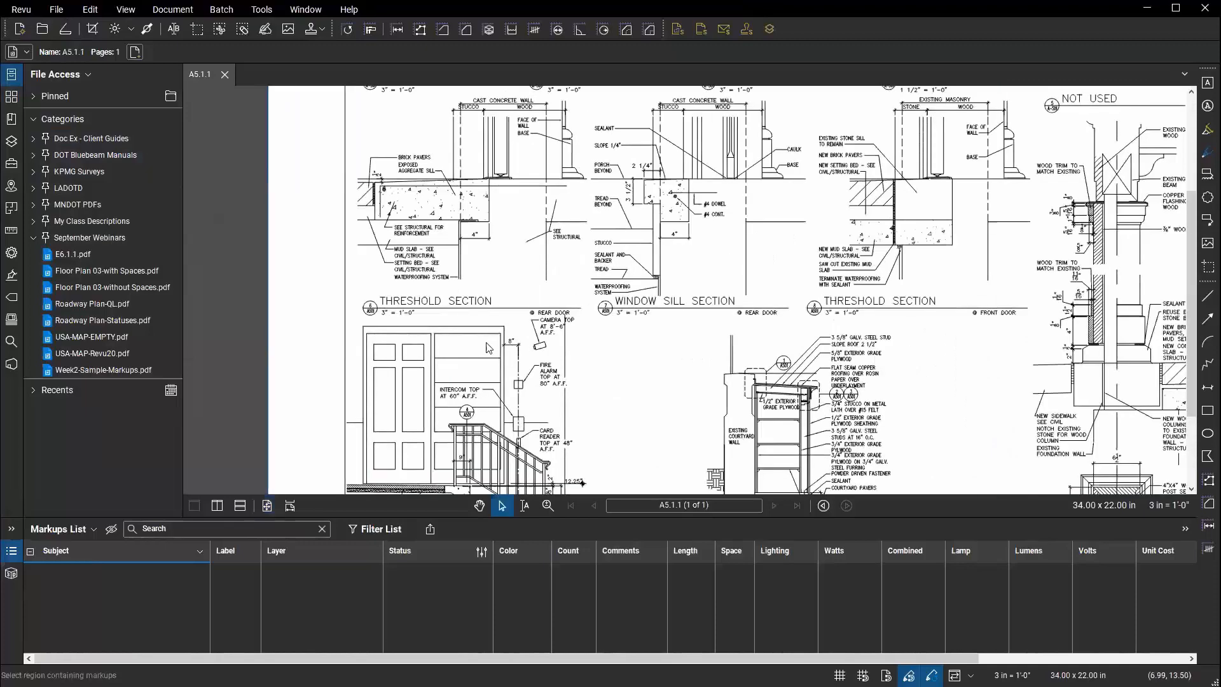
scroll(489, 346, "down", 3)
left_click_drag(590, 450, 586, 405)
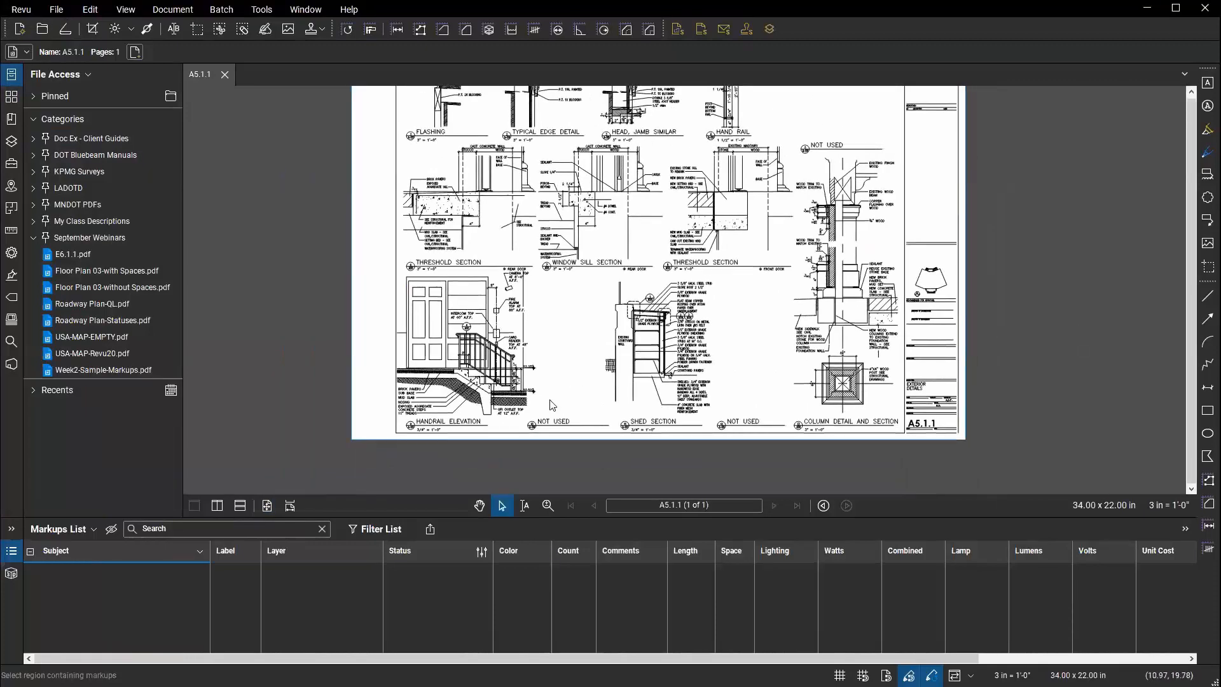
Examine the detail scales on sheet A5.1.1 and the preset page scales available for it, without applying one.
scroll(550, 404, "up", 3)
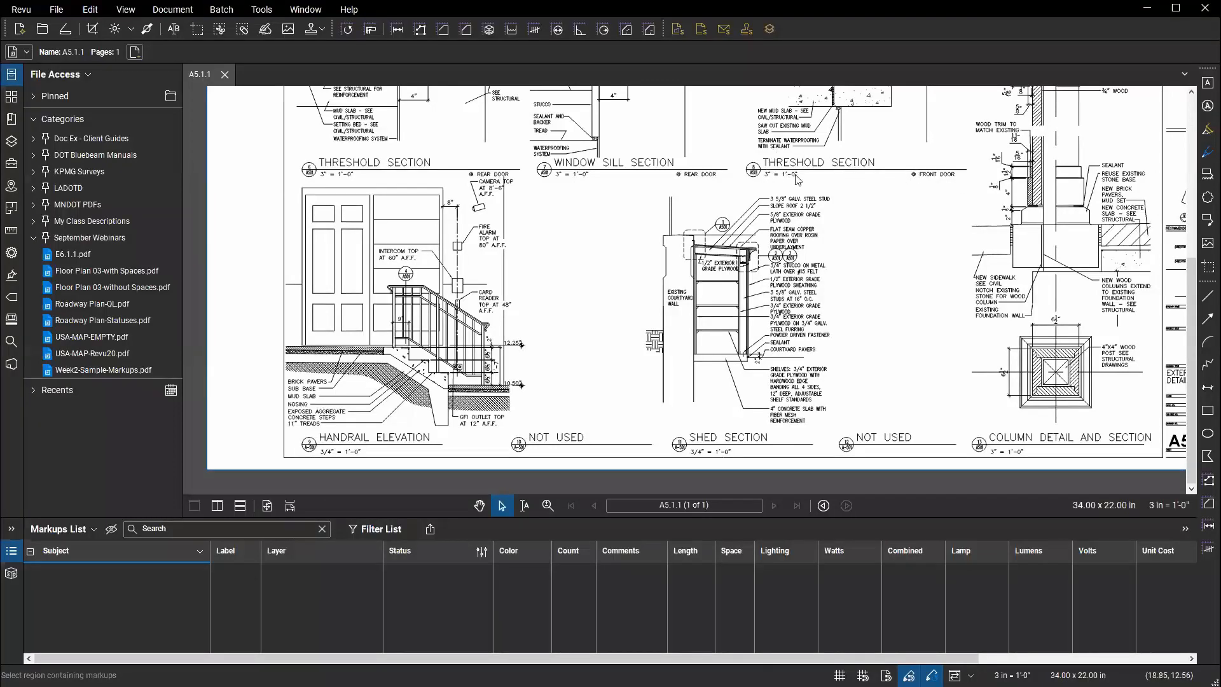
scroll(706, 222, "up", 4)
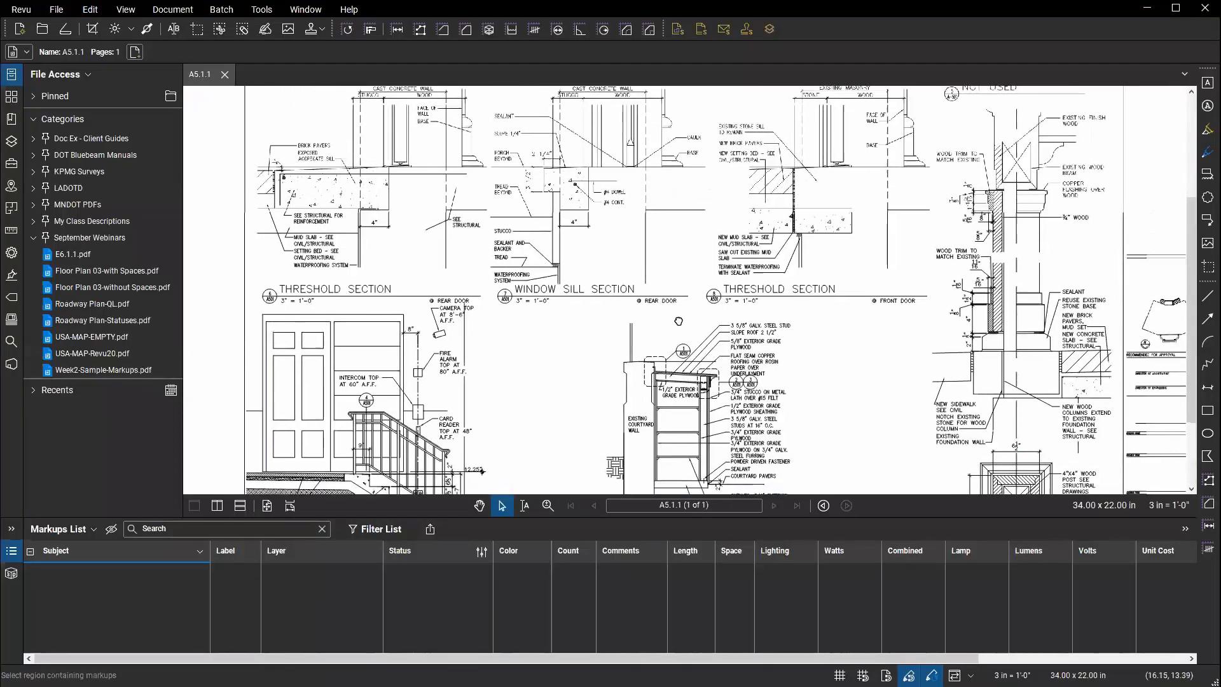
scroll(687, 236, "down", 5)
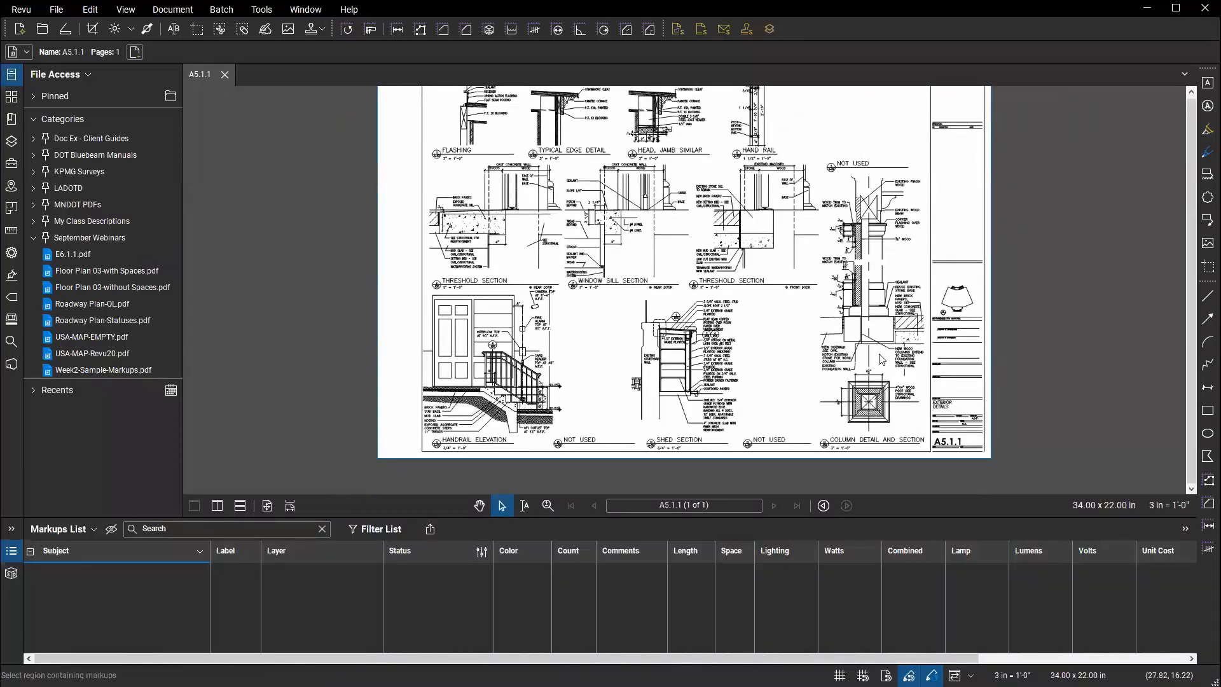
left_click(1173, 507)
left_click(546, 378)
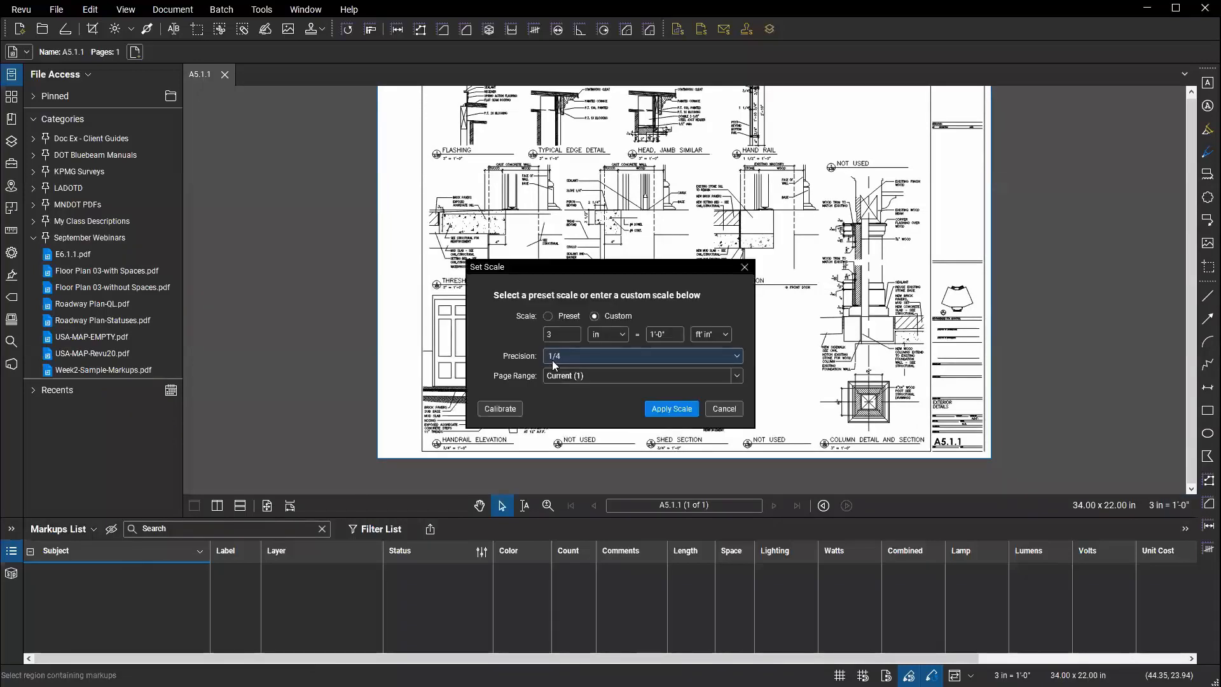
left_click(562, 318)
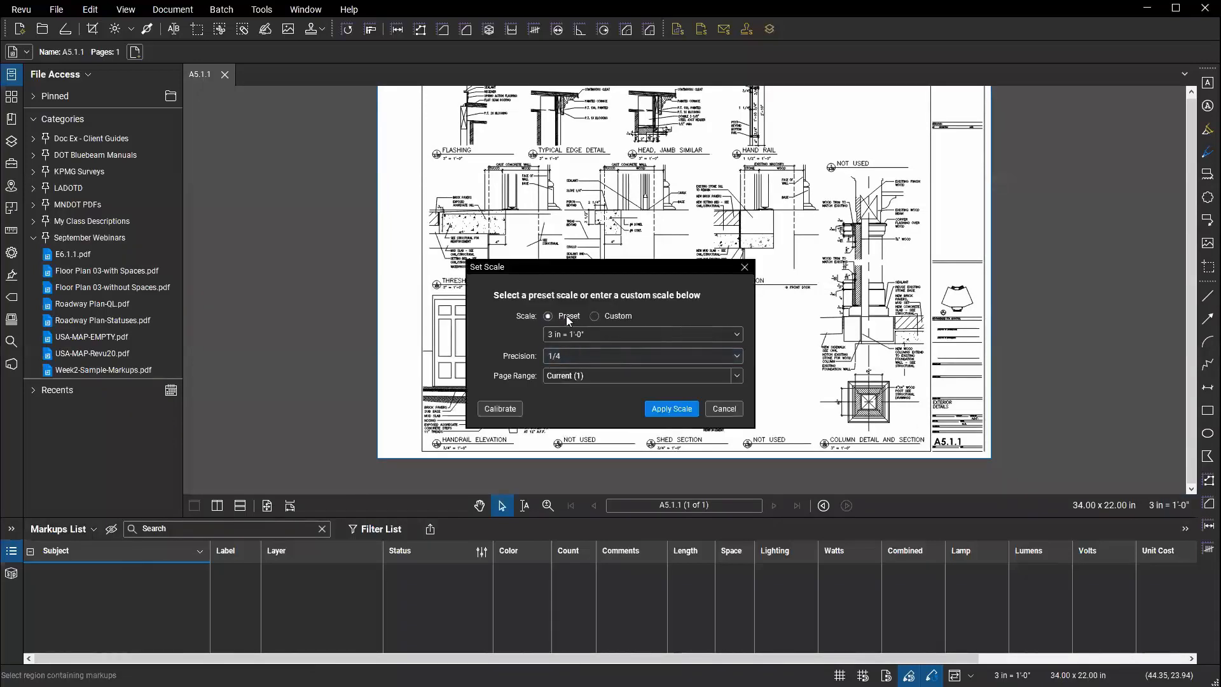
left_click(601, 334)
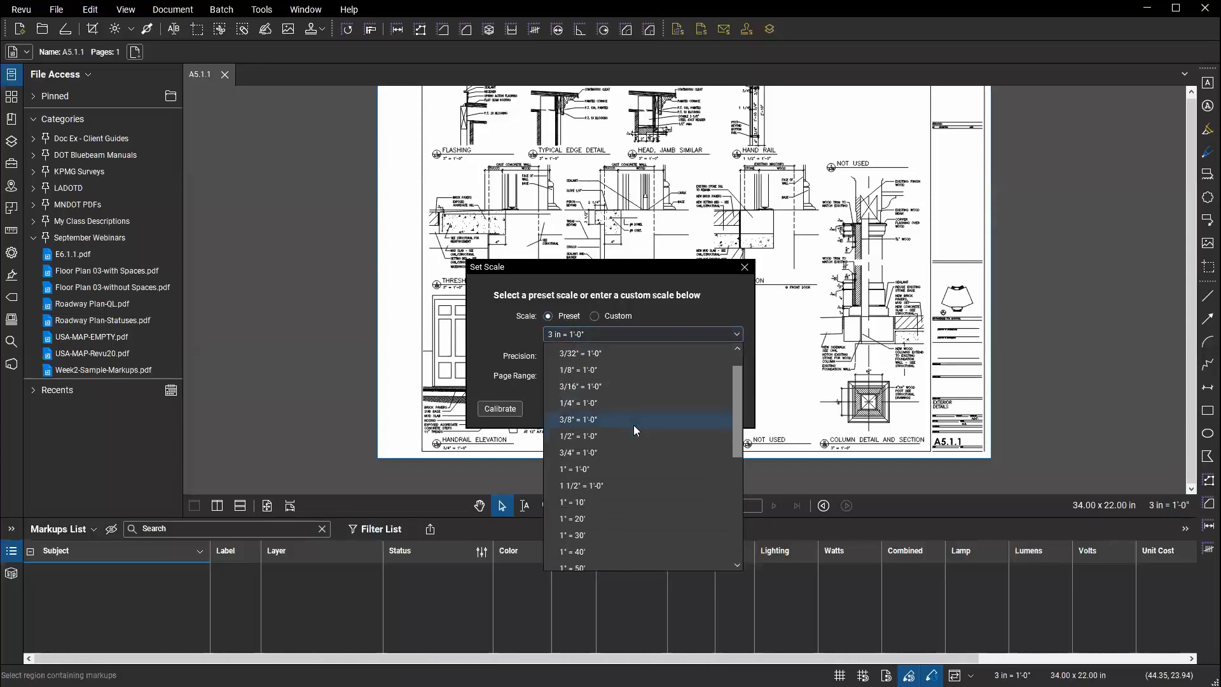
scroll(633, 425, "down", 6)
scroll(636, 407, "up", 3)
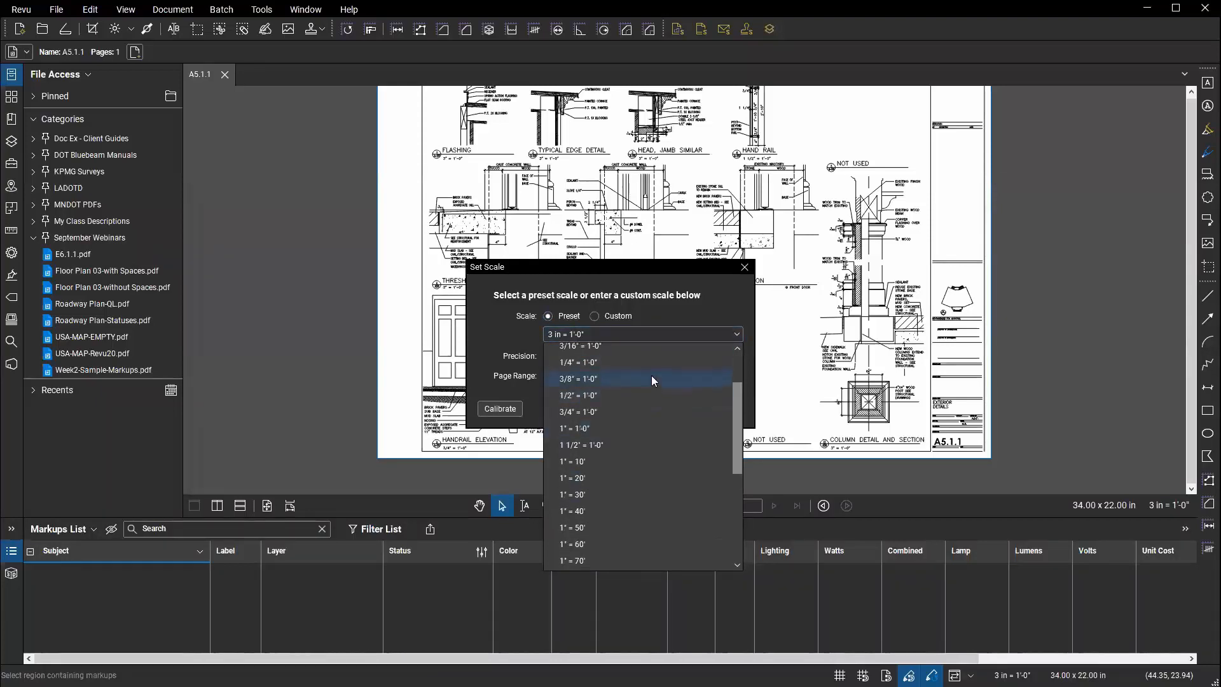
scroll(641, 376, "up", 1)
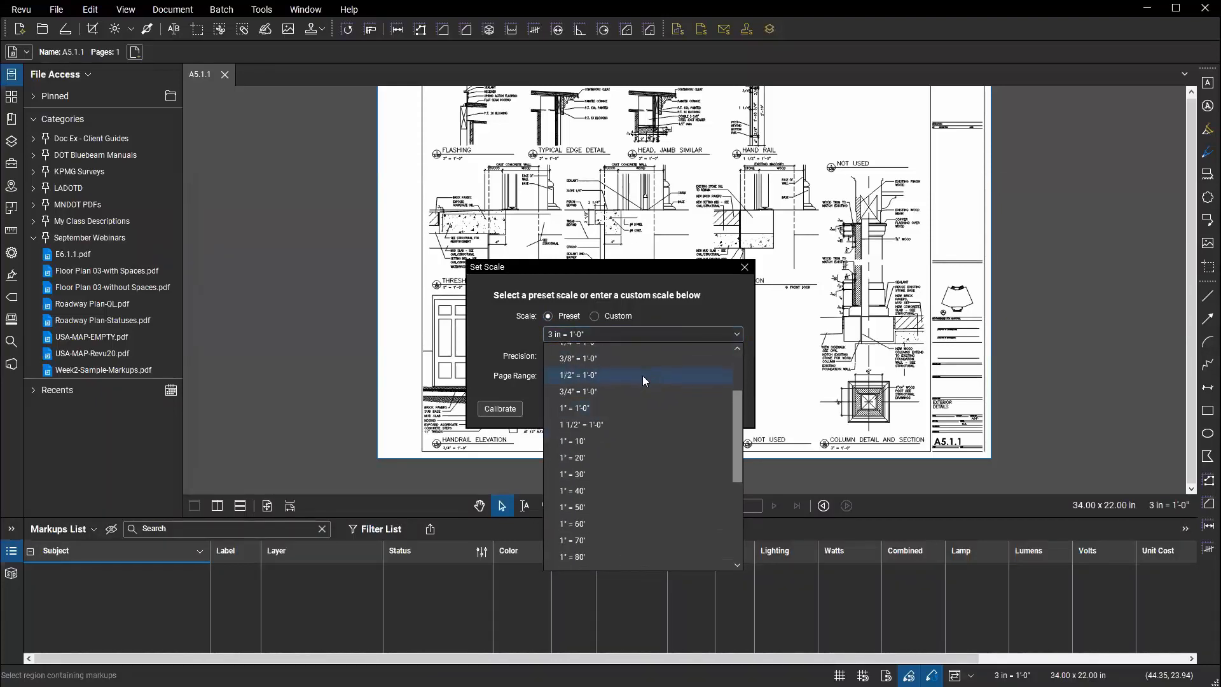
left_click(641, 377)
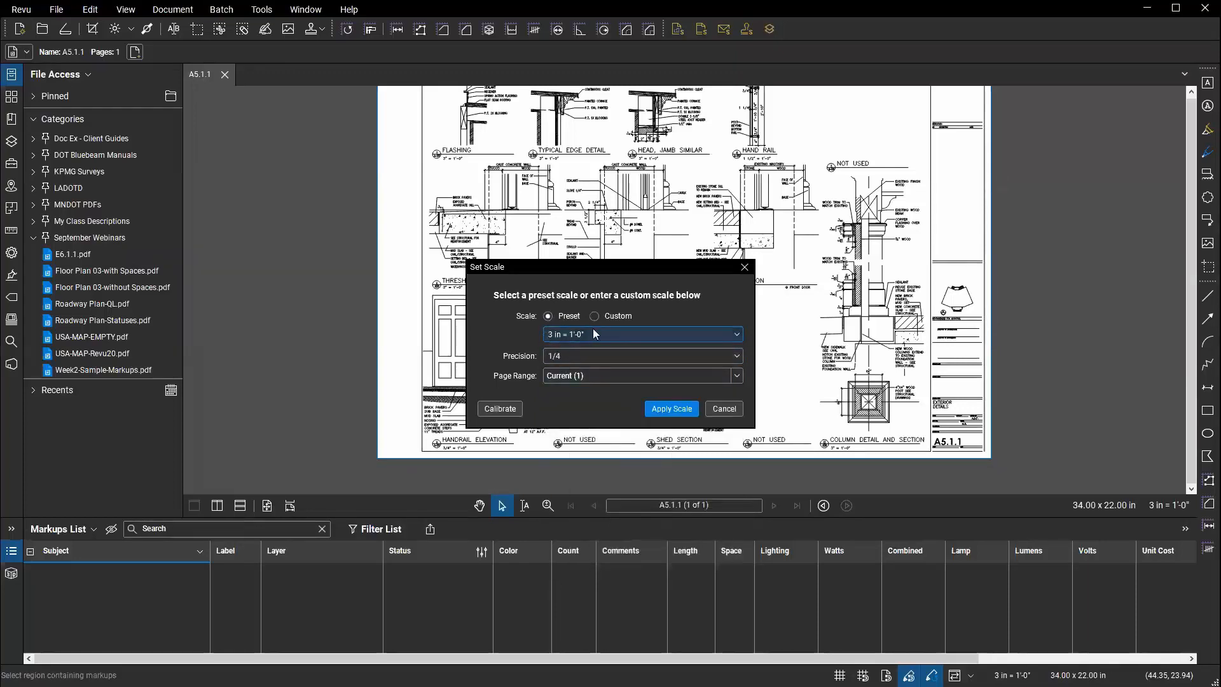
left_click(723, 412)
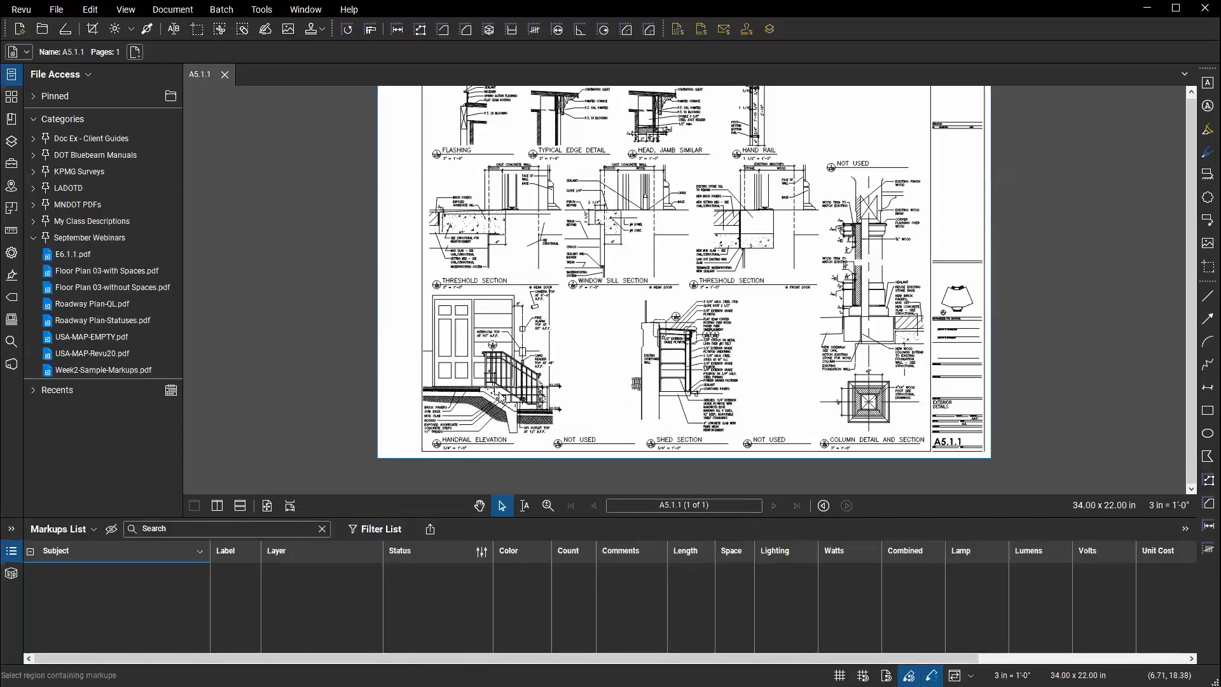
Add a measurement viewport around the Handrail Elevation detail with the preset scale 3/4" = 1'-0".
left_click(12, 232)
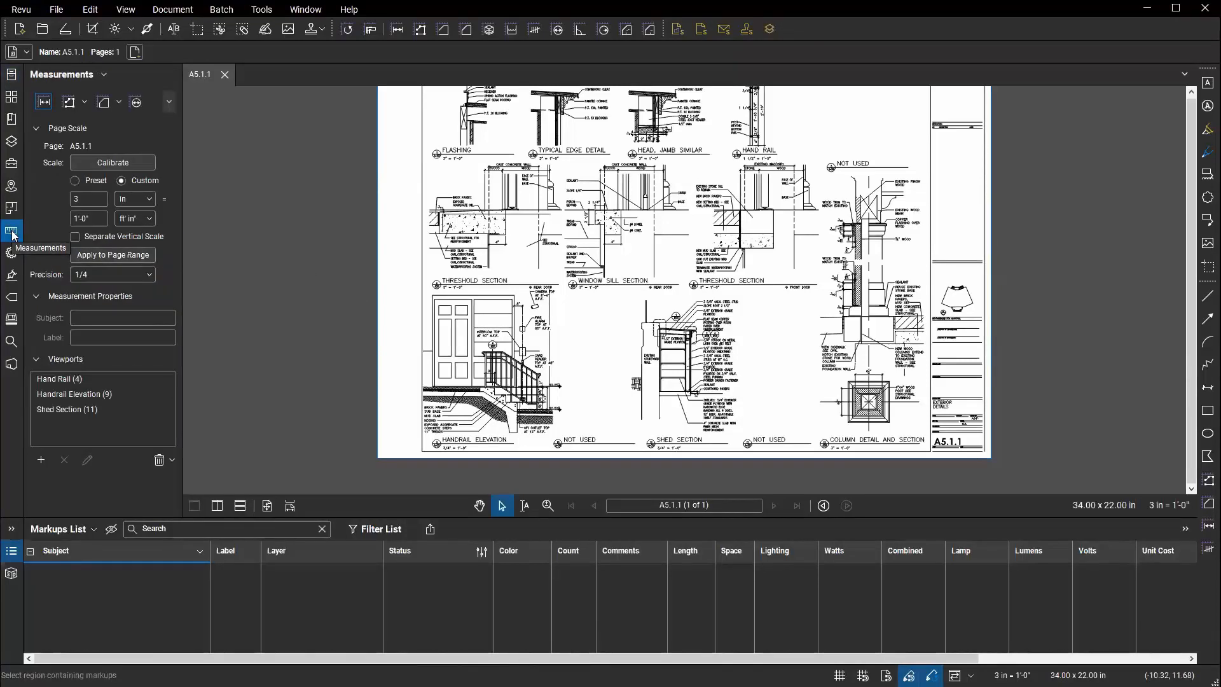
left_click(67, 360)
left_click(67, 360)
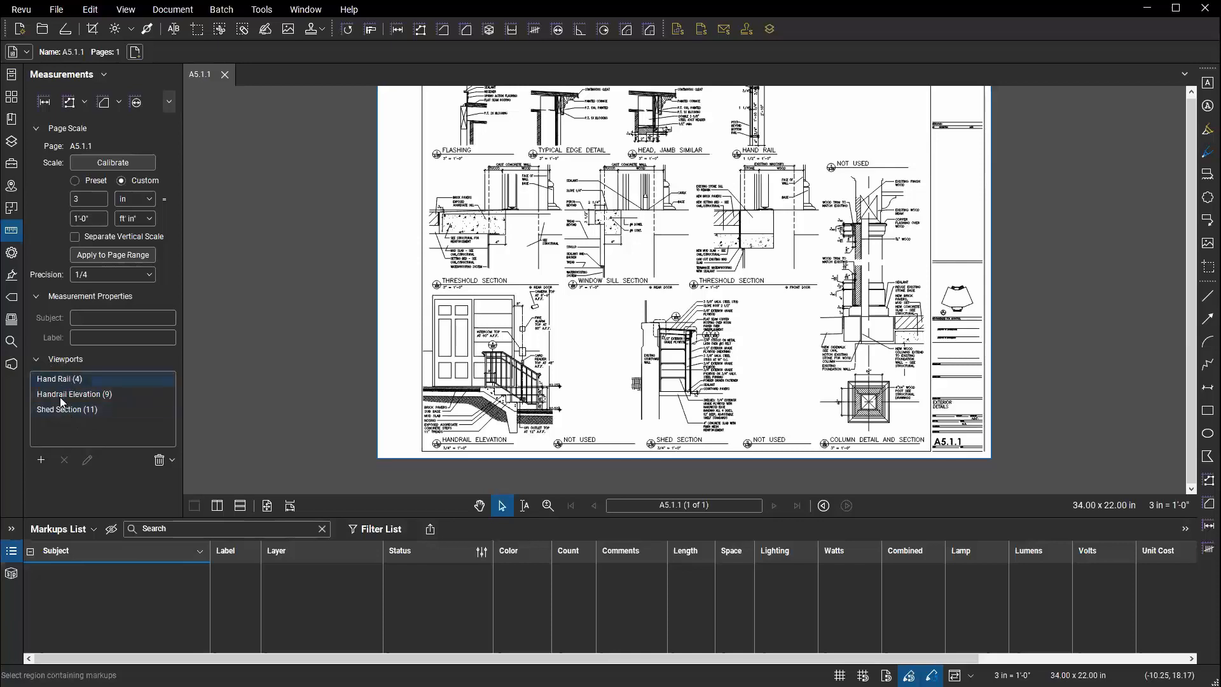
left_click(40, 461)
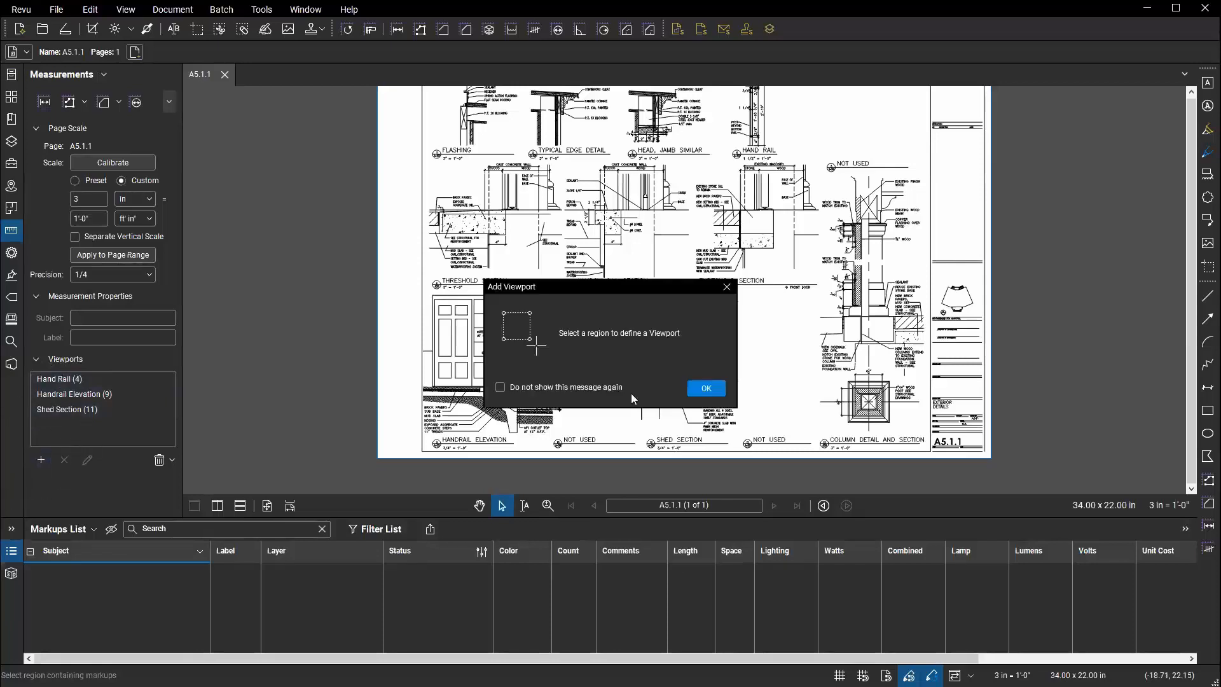
left_click(707, 388)
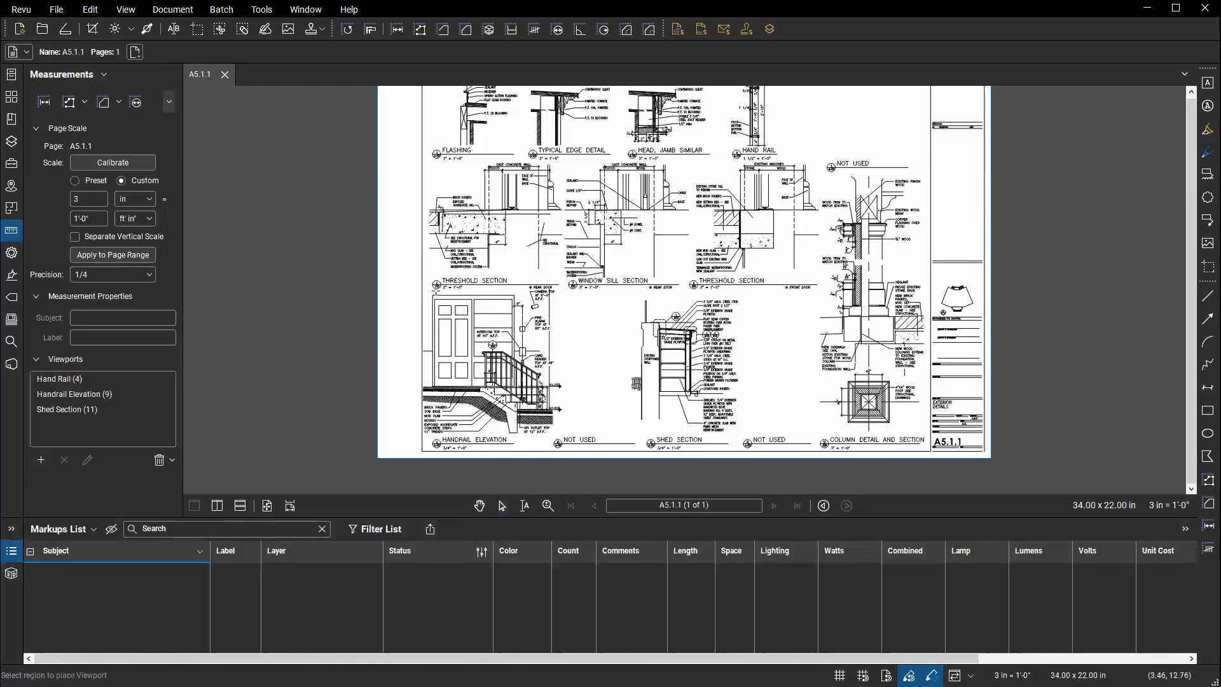
mouse_move(425, 290)
left_mouse_down()
mouse_move(493, 324)
mouse_move(561, 450)
left_mouse_up()
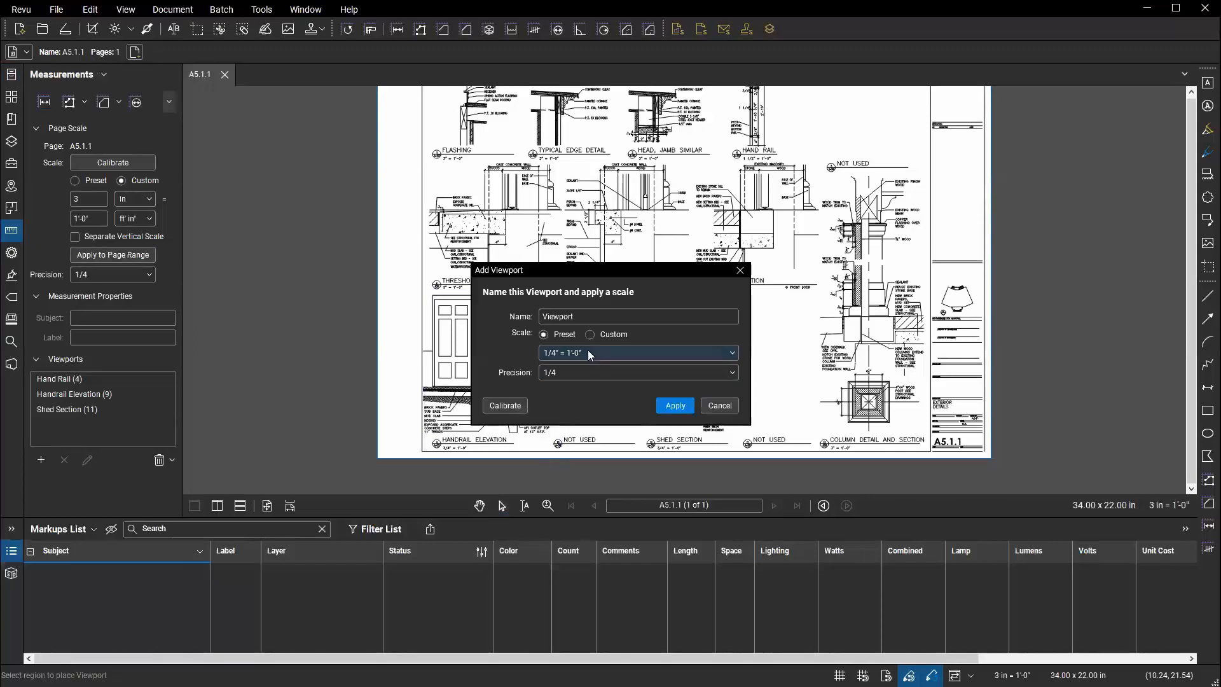
left_click(594, 353)
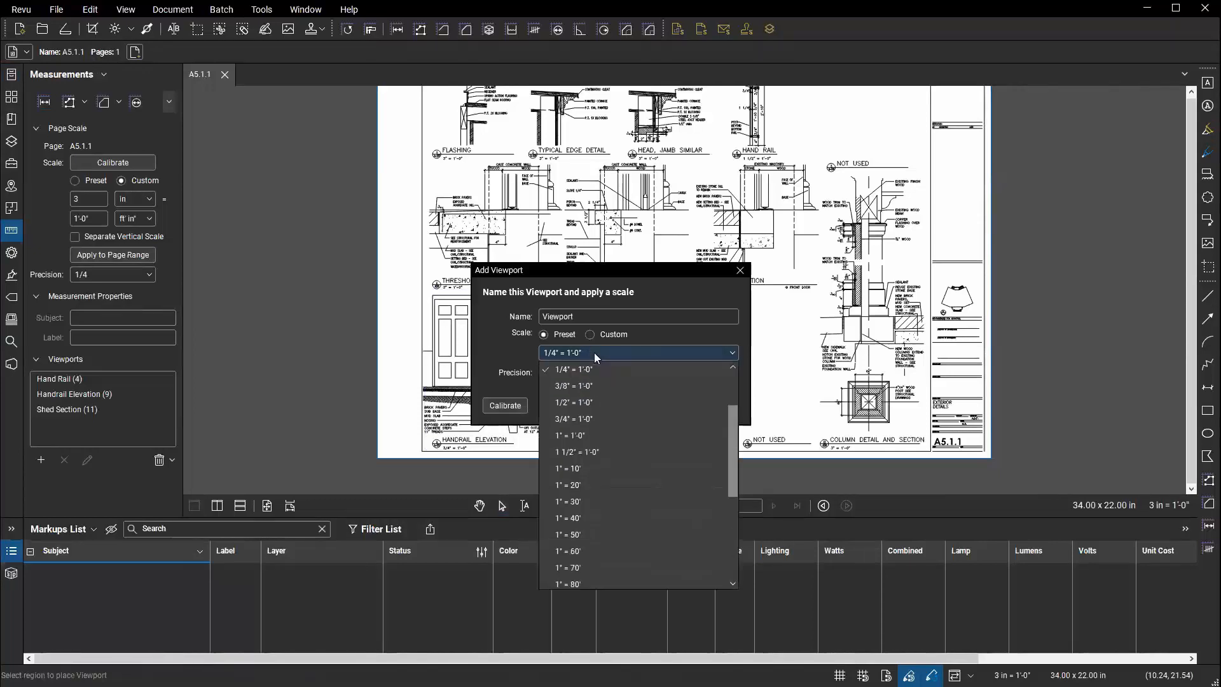
left_click(603, 418)
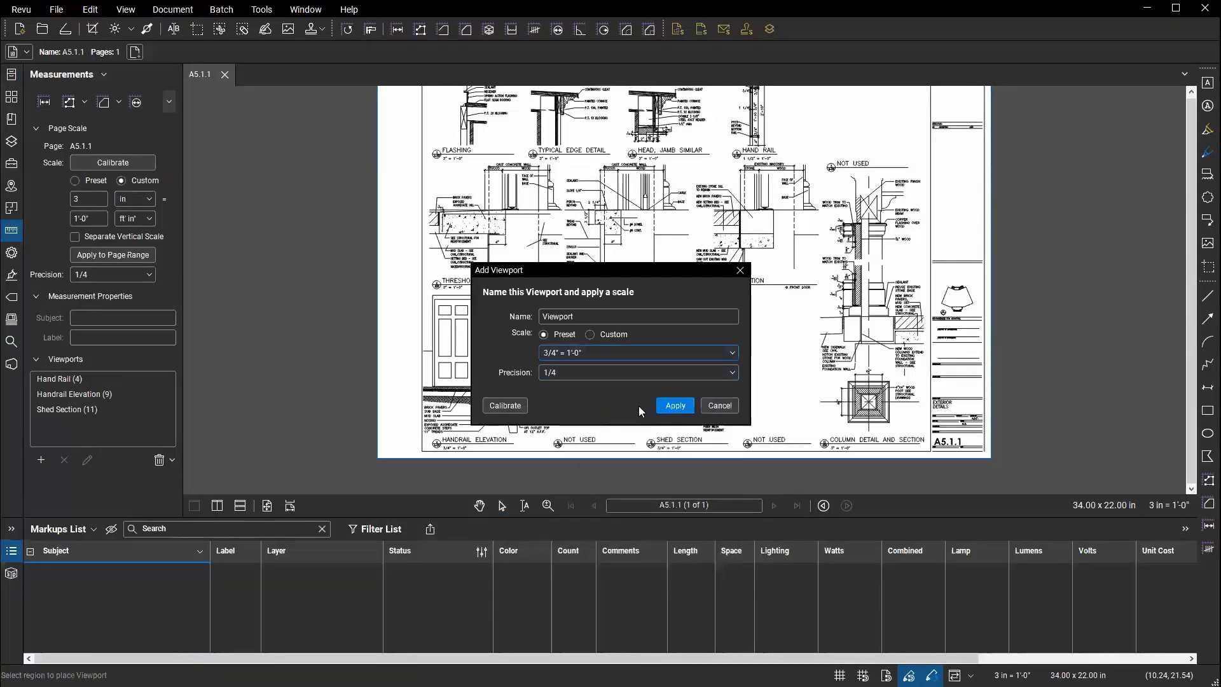
left_click(676, 406)
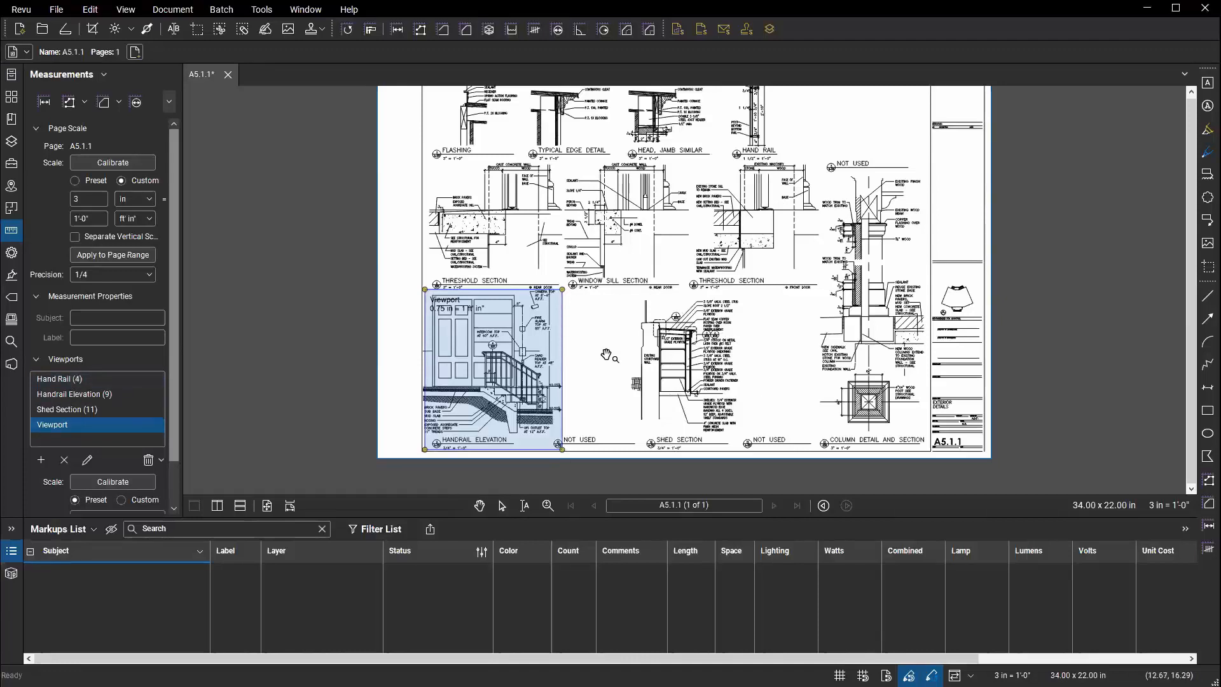
key("Escape")
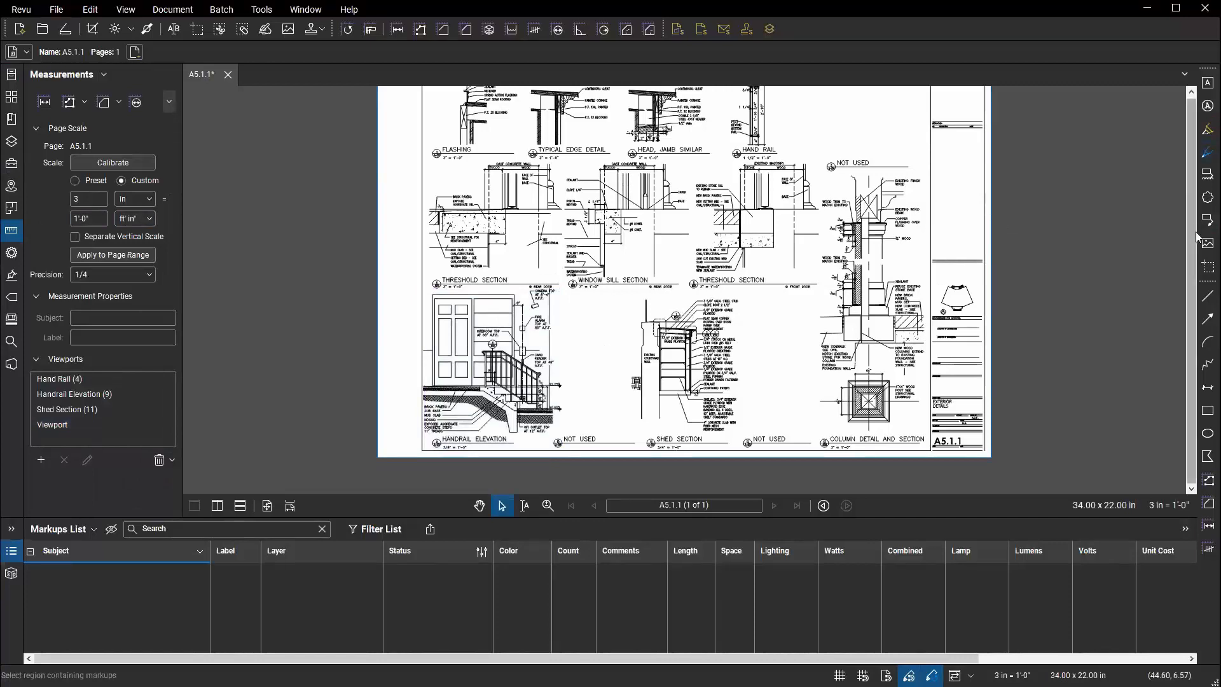
Display the Tool Chest and close drawing A5.1.1 without saving its changes.
left_click(10, 166)
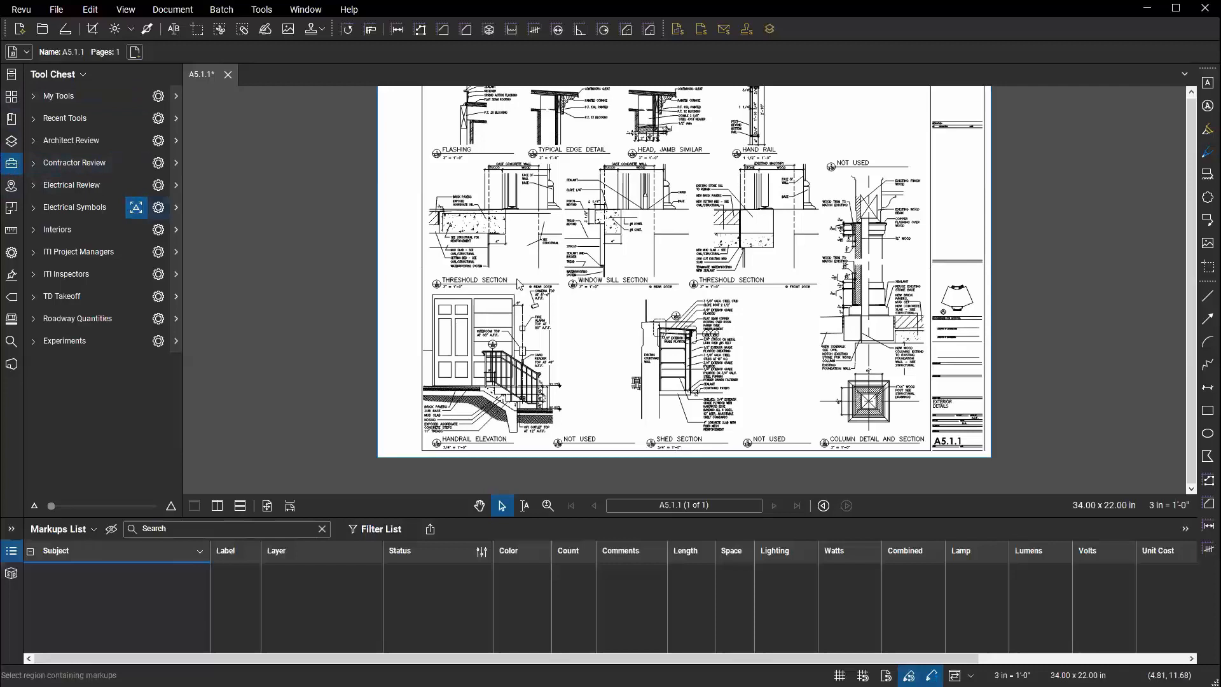
left_click(260, 9)
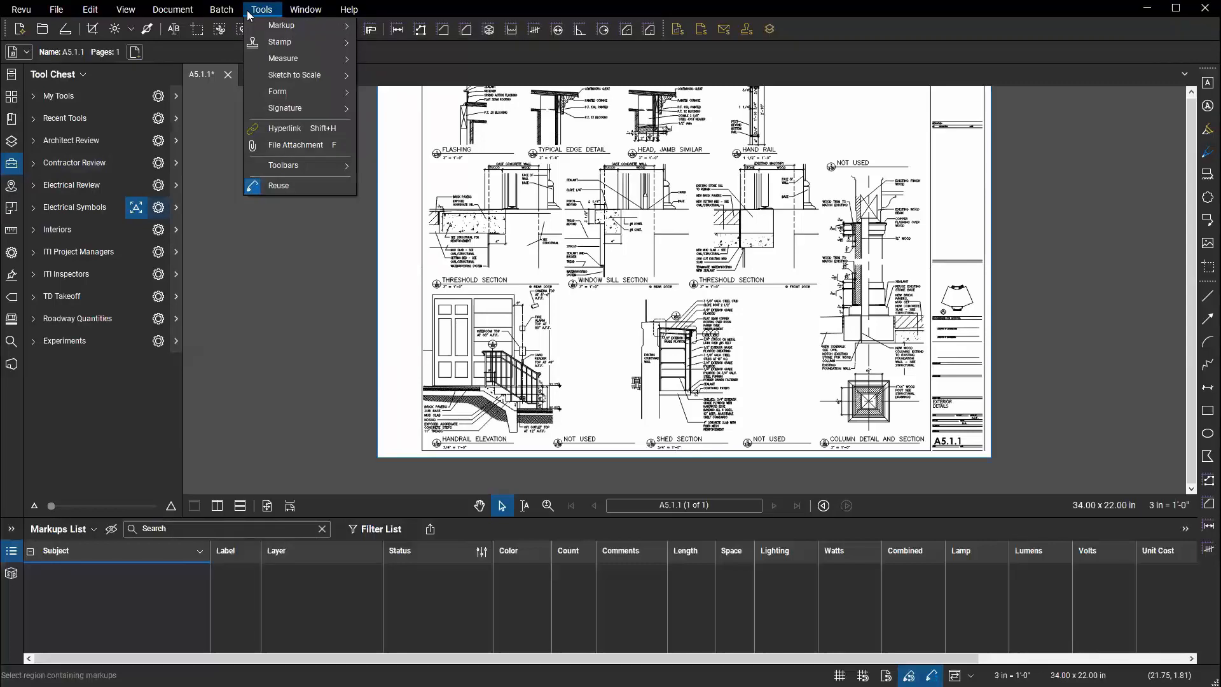
left_click(374, 235)
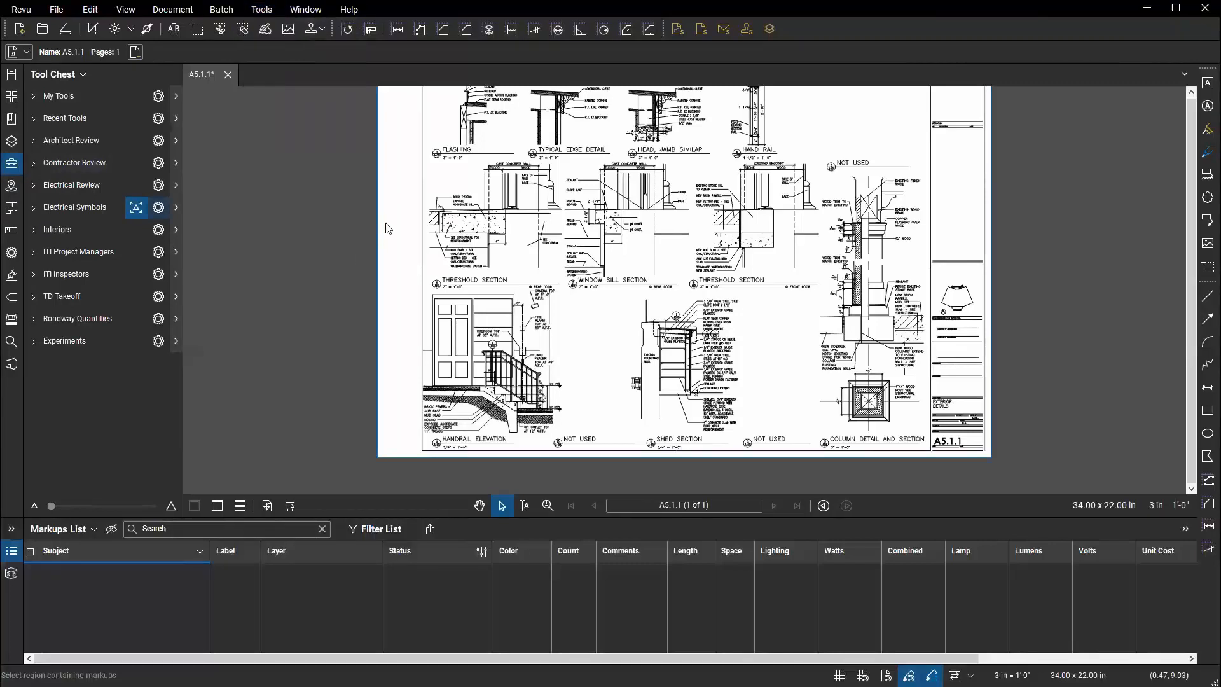
left_click(227, 75)
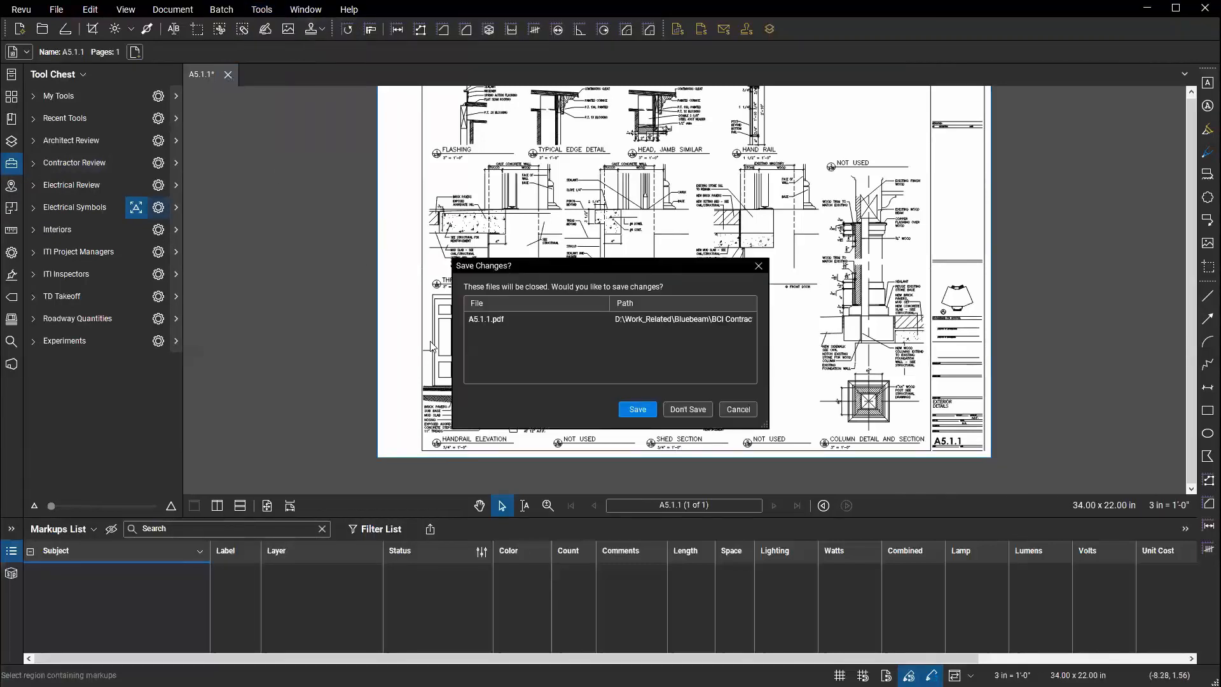
left_click(687, 409)
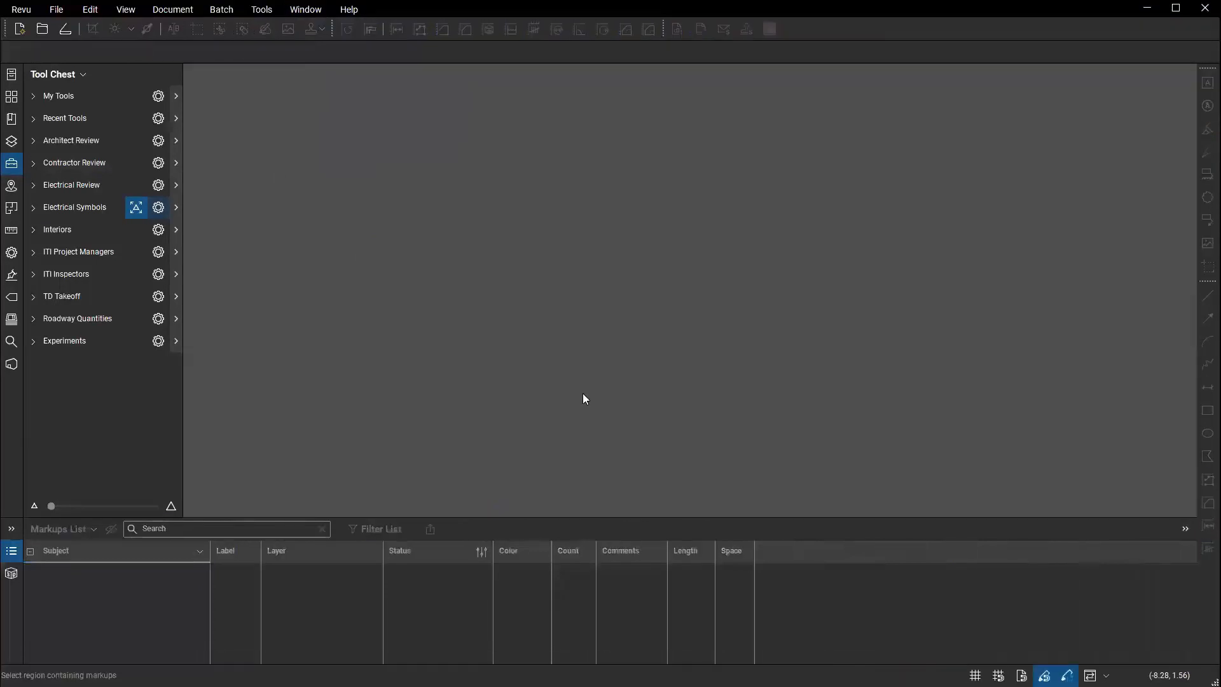
Create a blank one-page 8.5 x 11 inch portrait document and set its page scale to the preset 1/8" = 1'-0".
left_click(21, 30)
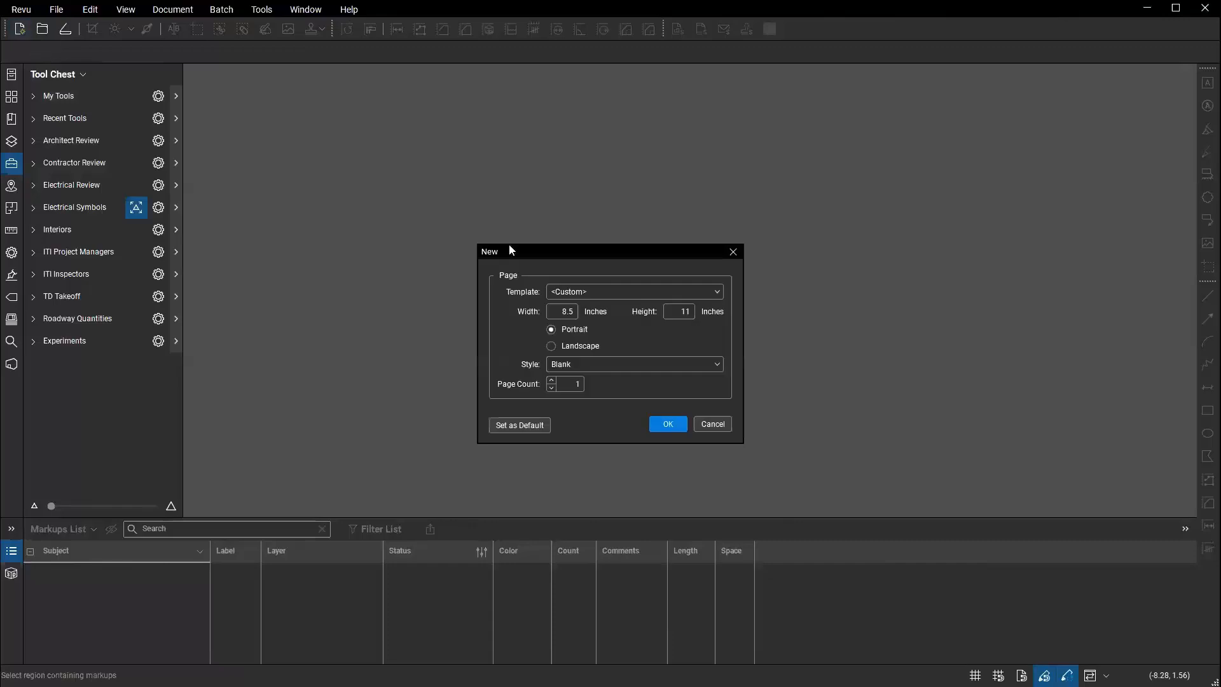
key("Return")
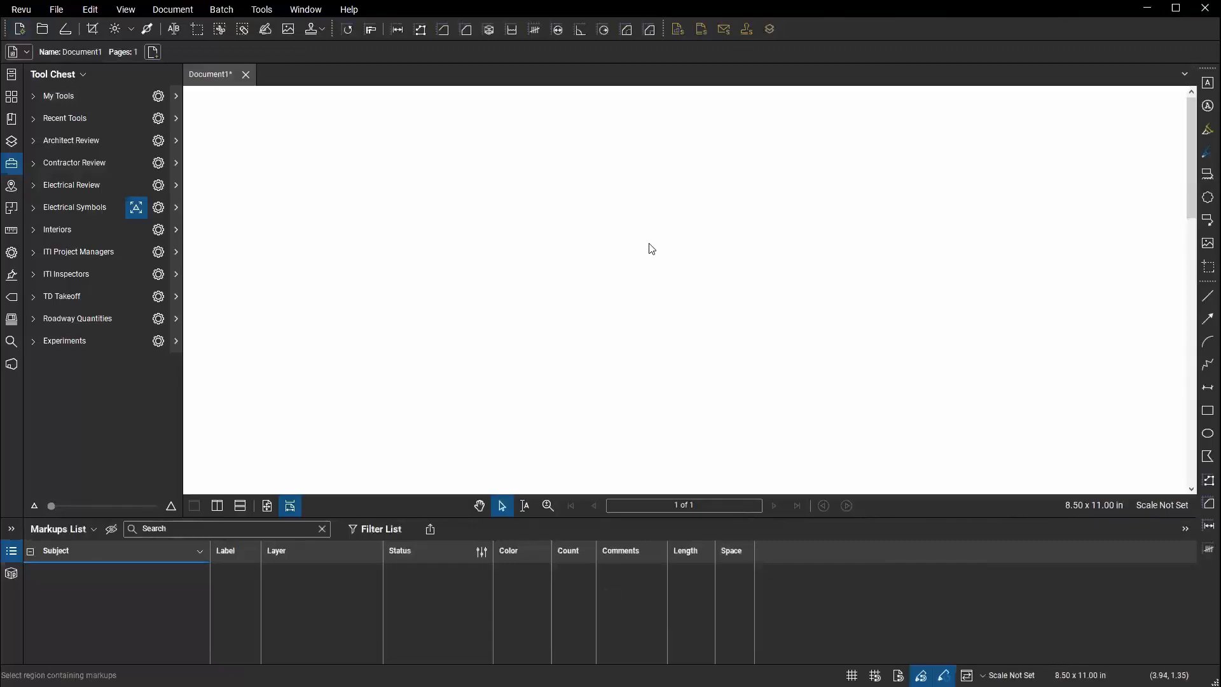
left_click(1166, 509)
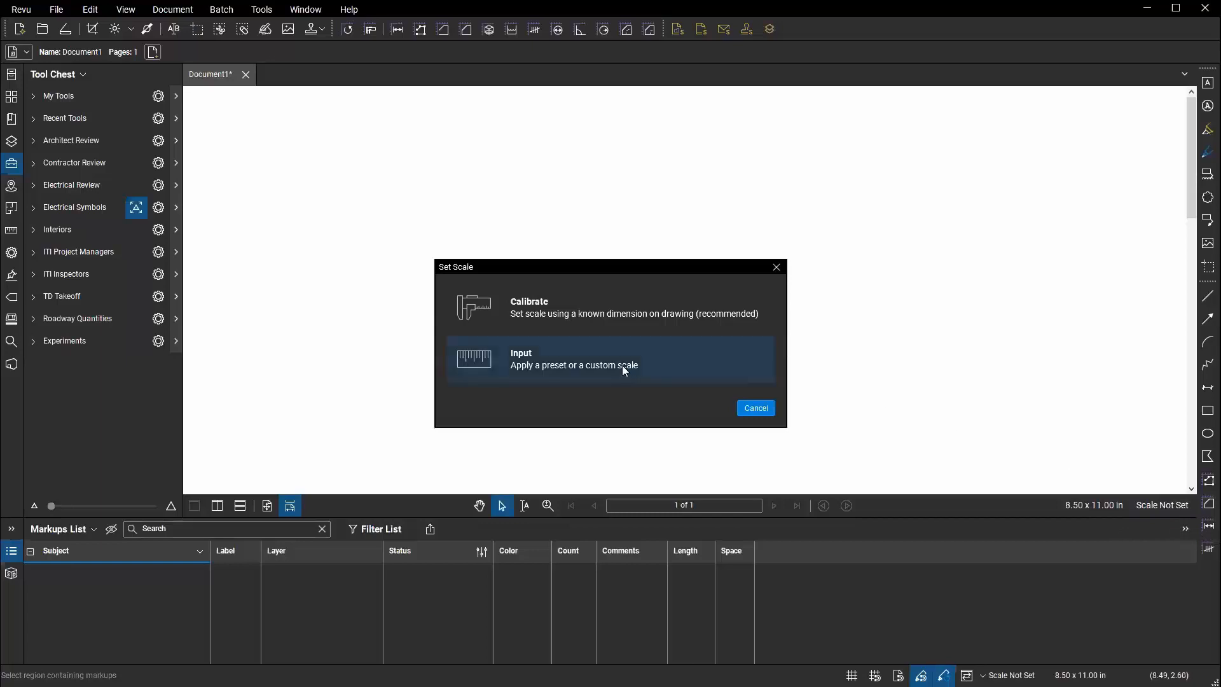
left_click(596, 360)
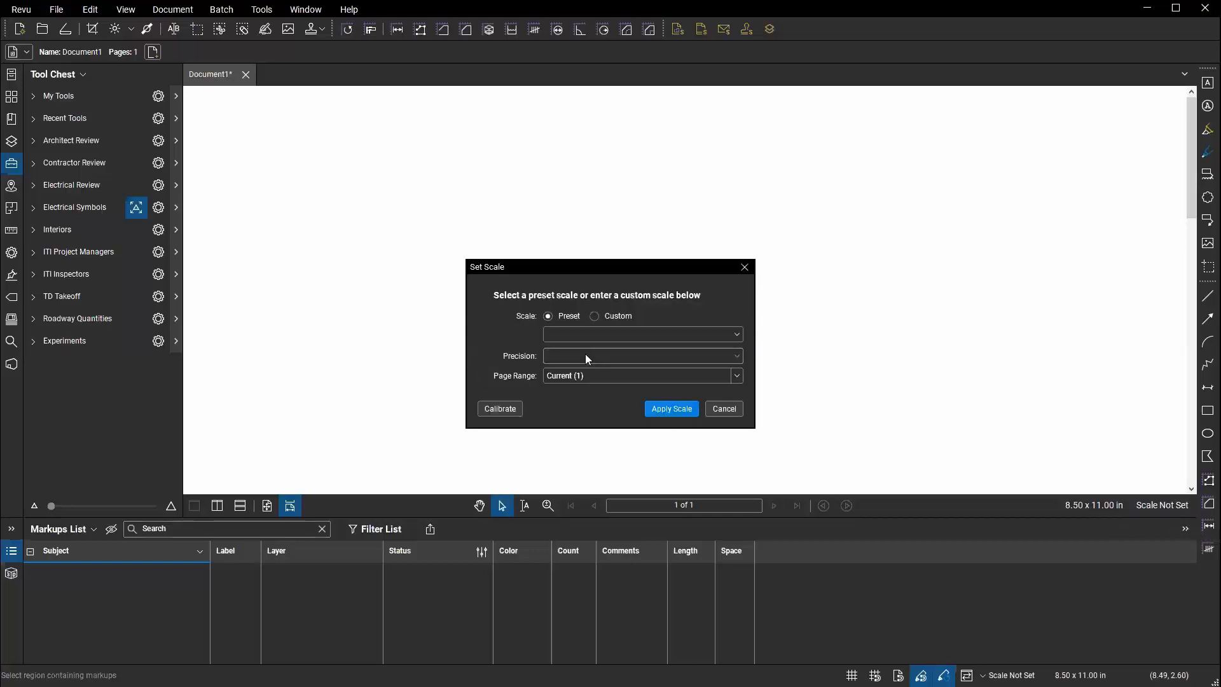
left_click(574, 333)
left_click(610, 393)
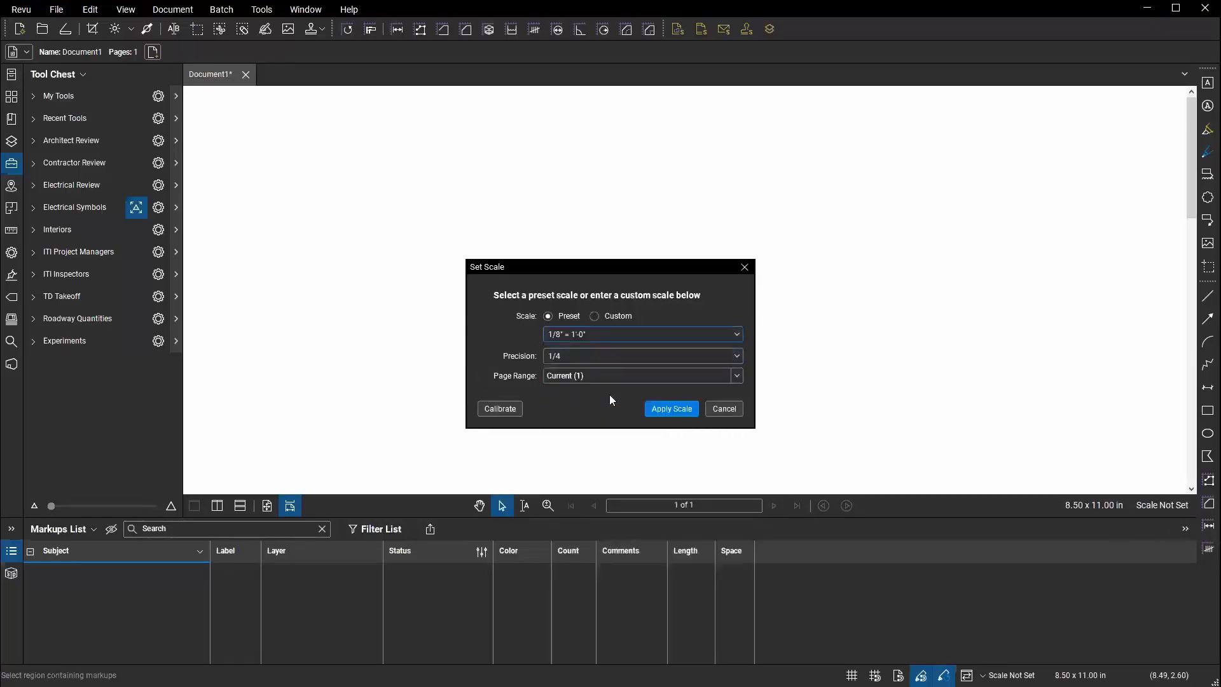
left_click(681, 408)
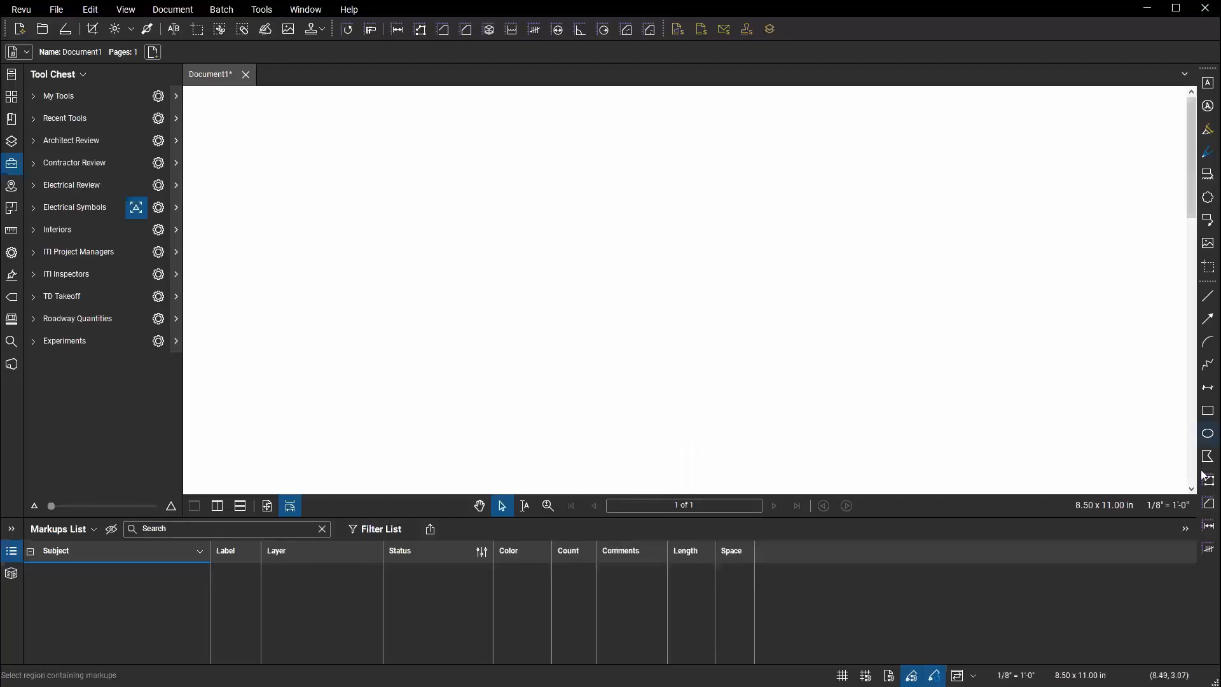
Draw a horizontal length measurement about 30'-5" long near the upper edge of the page and select it.
left_click(1209, 526)
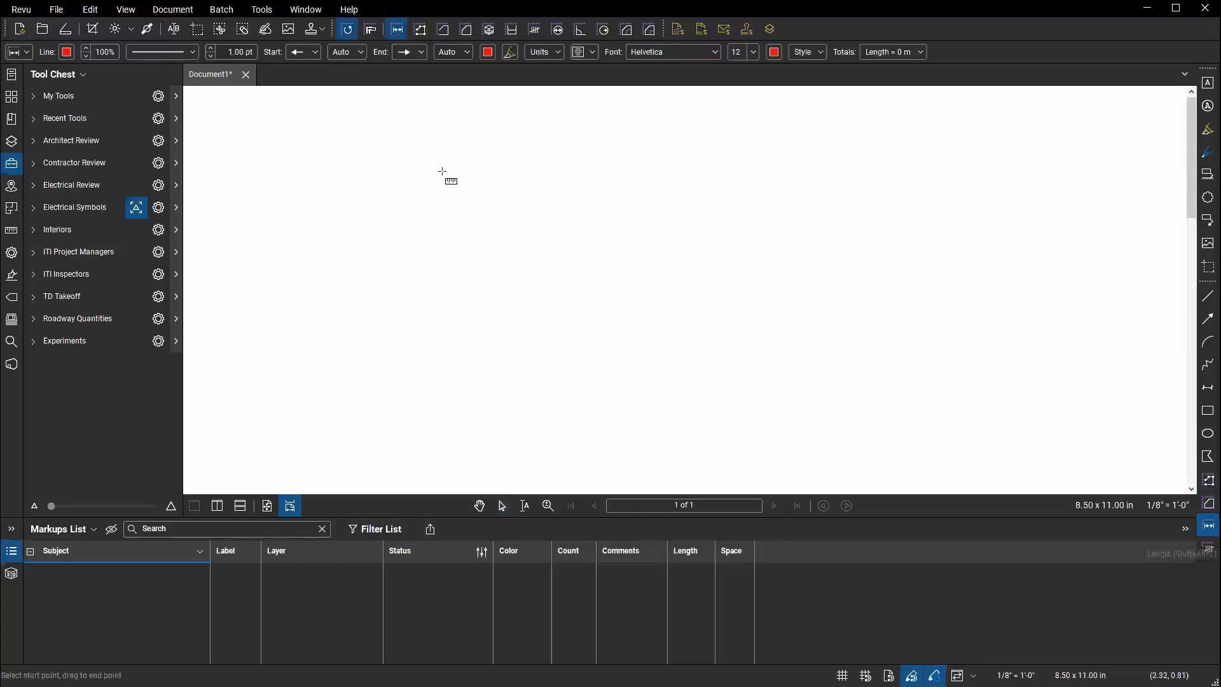
left_click(443, 171)
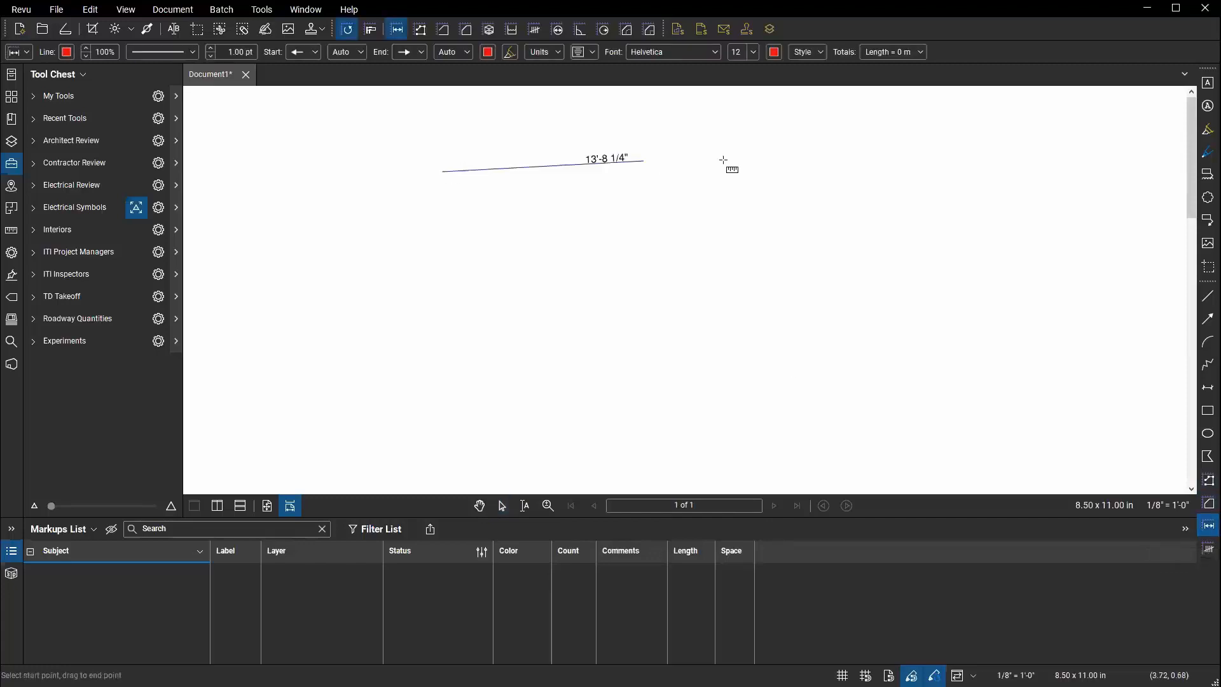
left_click(890, 170)
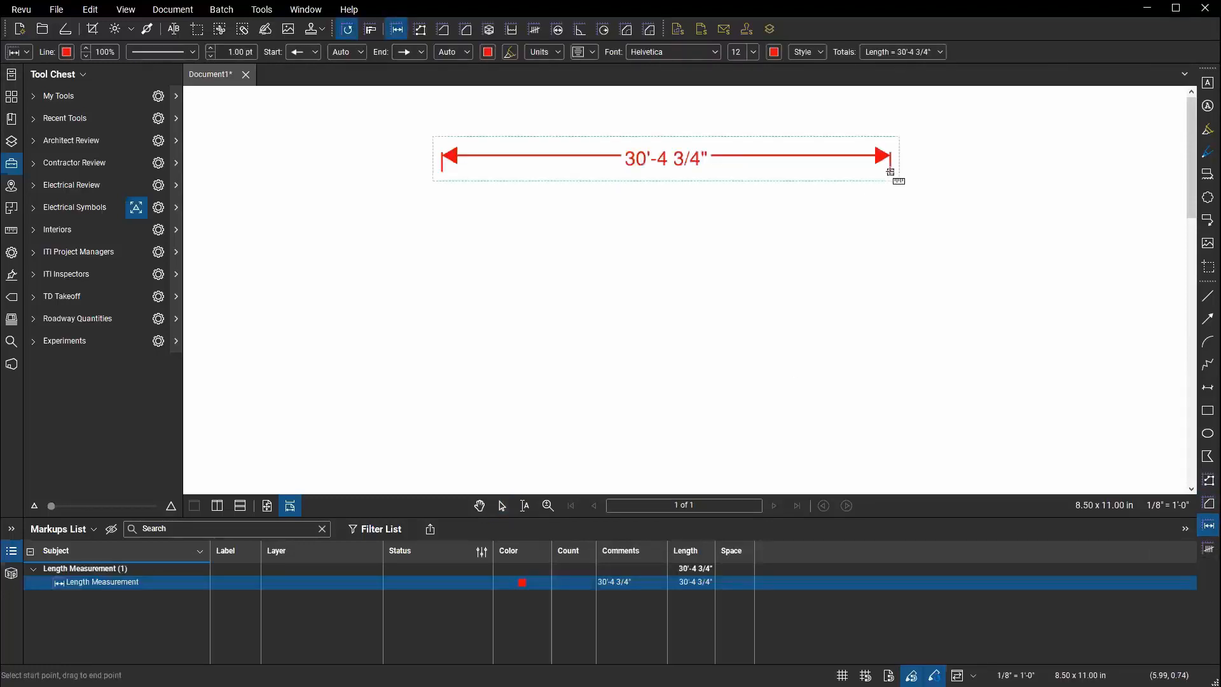
key("Escape")
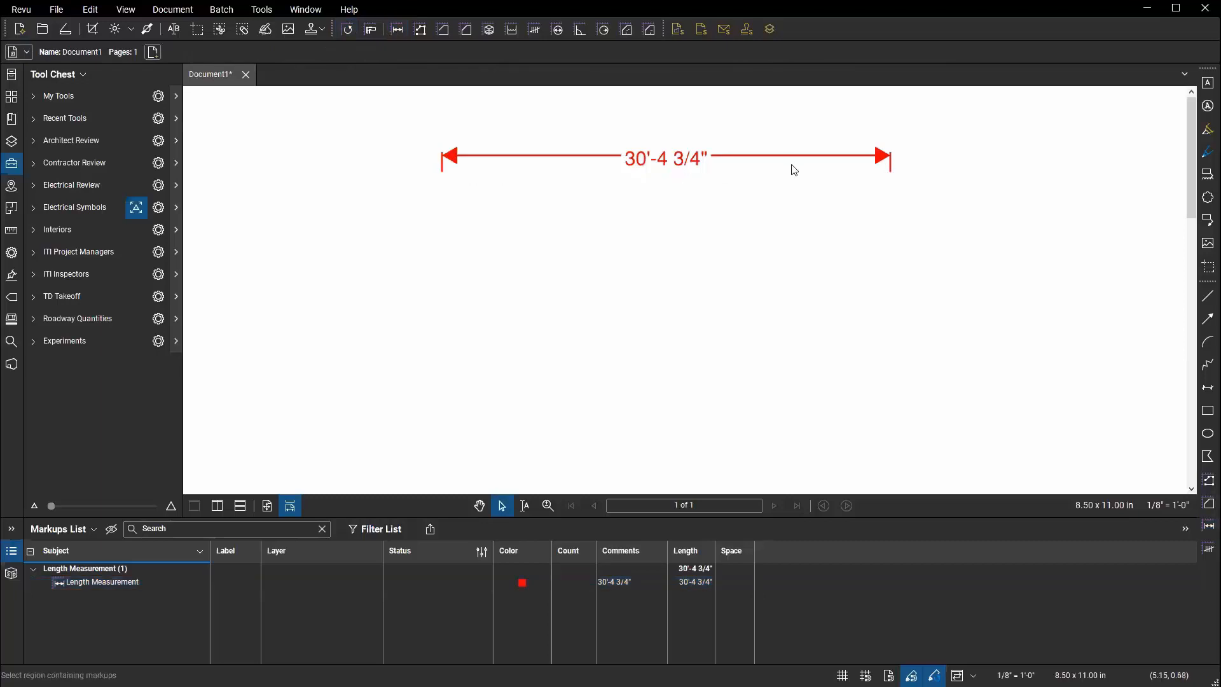
left_click(727, 160)
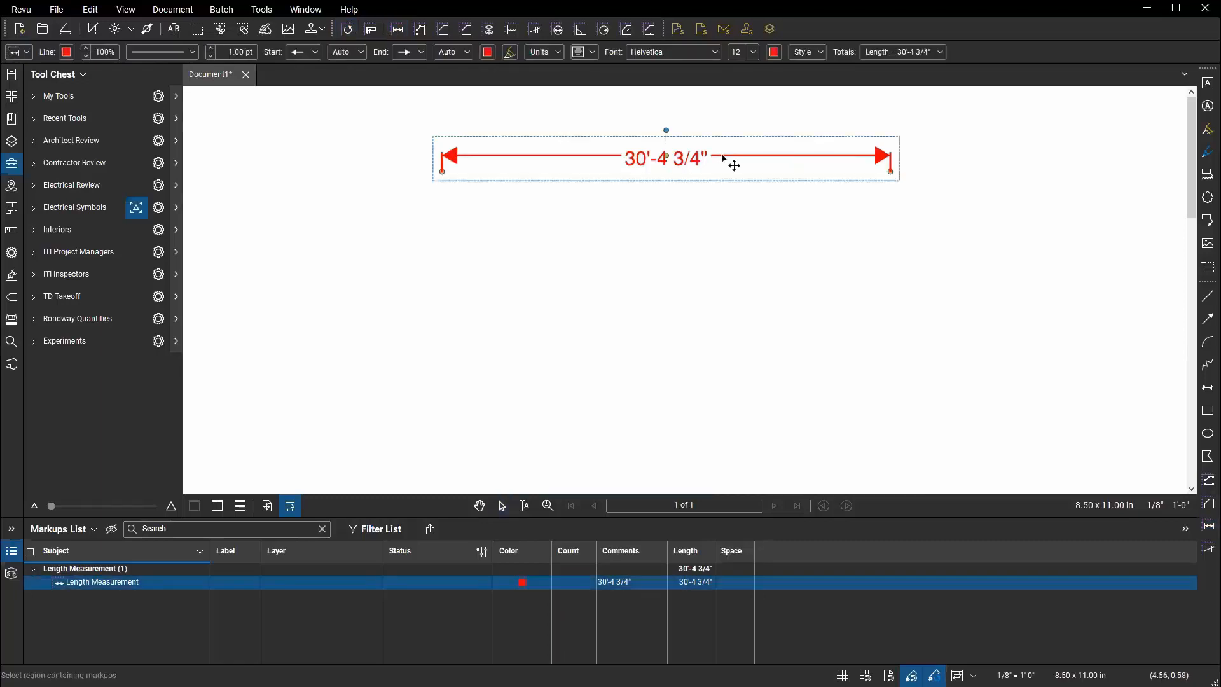
Delete the length measurement and sketch a rectangle to scale, 20 feet wide and 10 feet high, near the top of the page.
key("Delete")
left_click(262, 10)
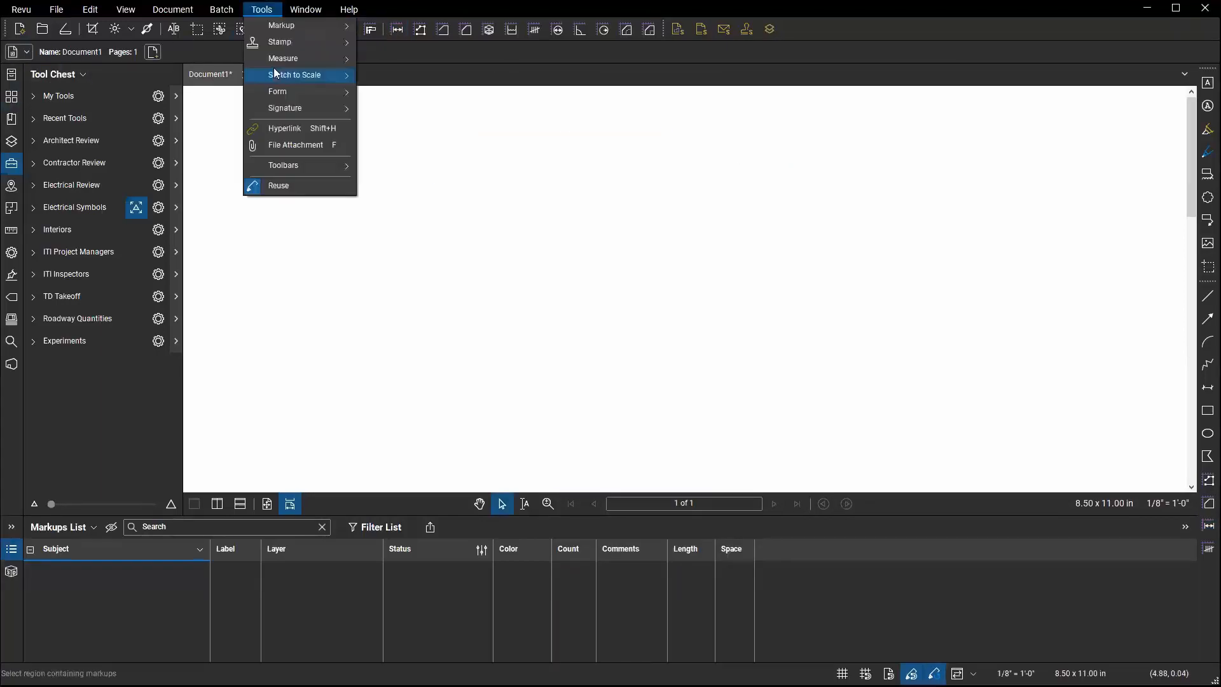
mouse_move(280, 75)
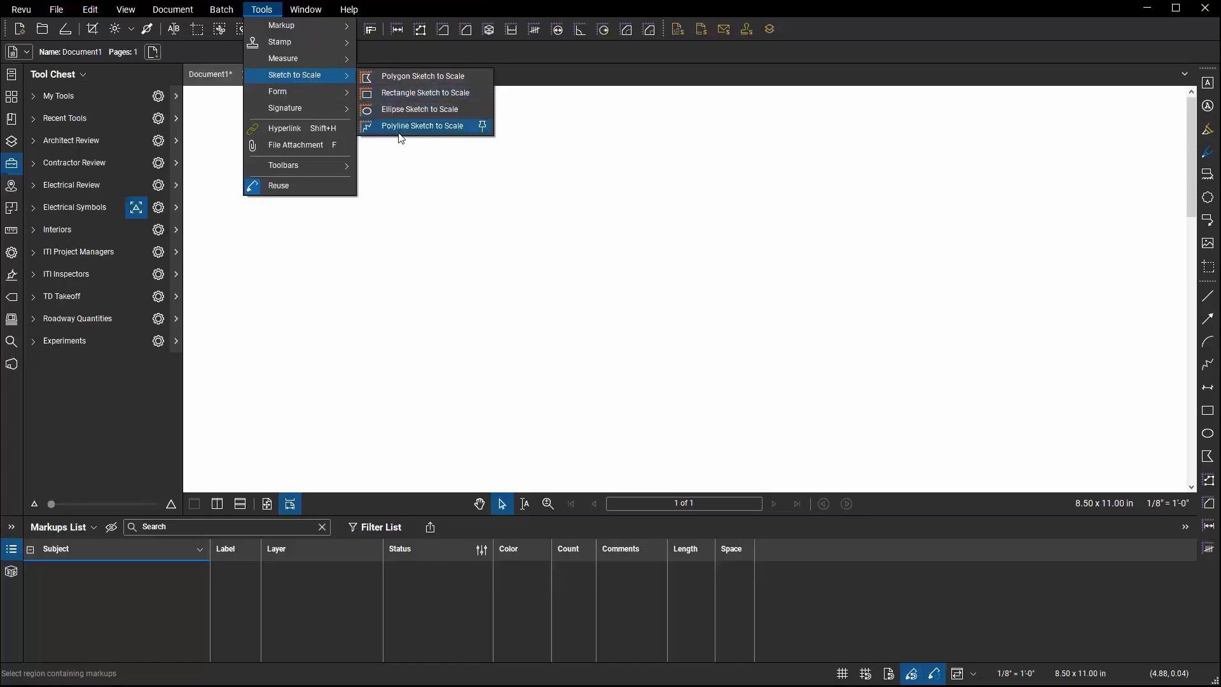
left_click(398, 93)
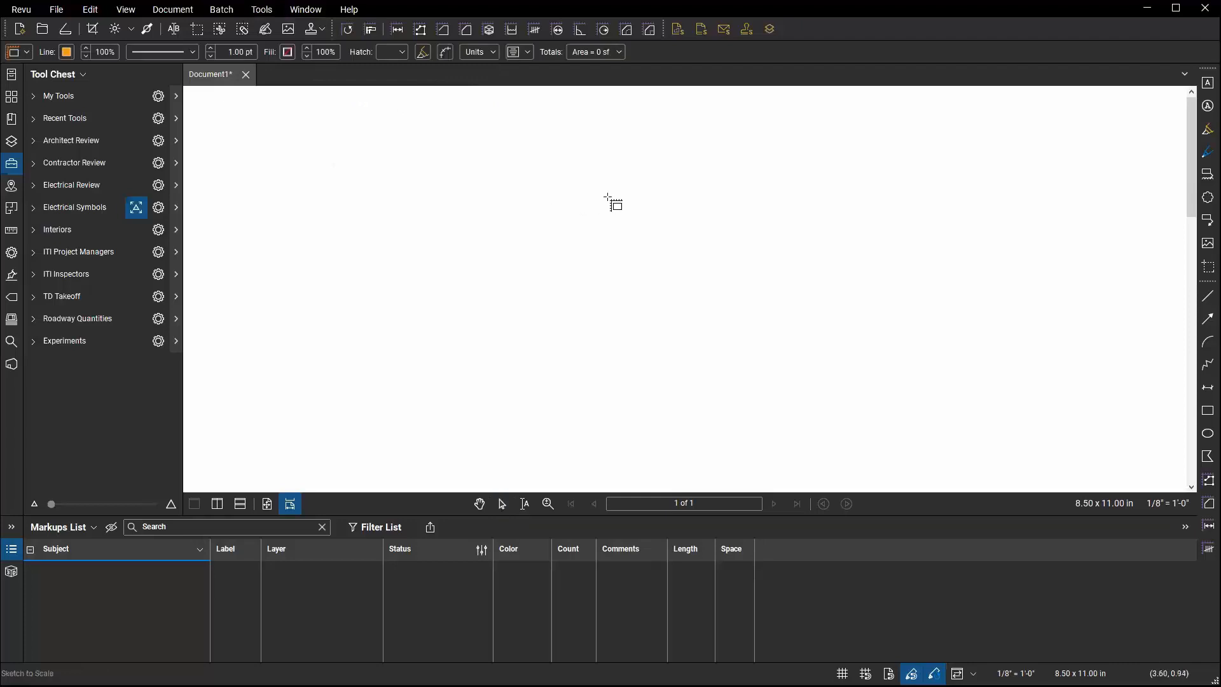
left_click(546, 170)
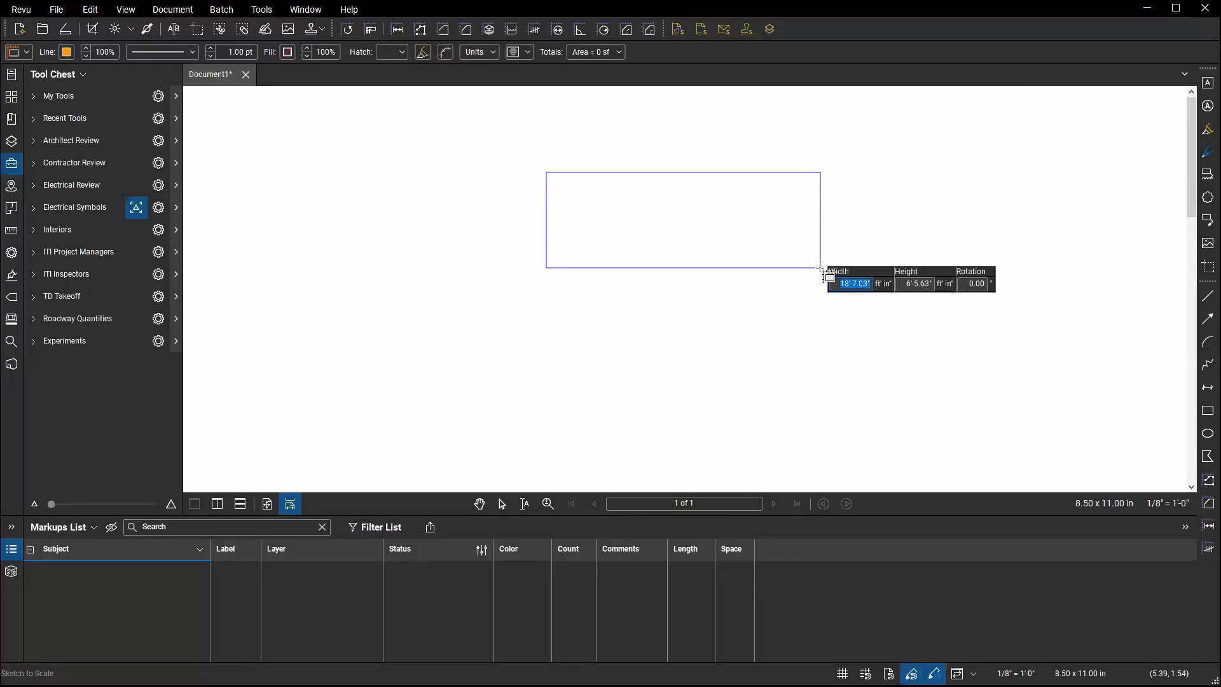
type("20")
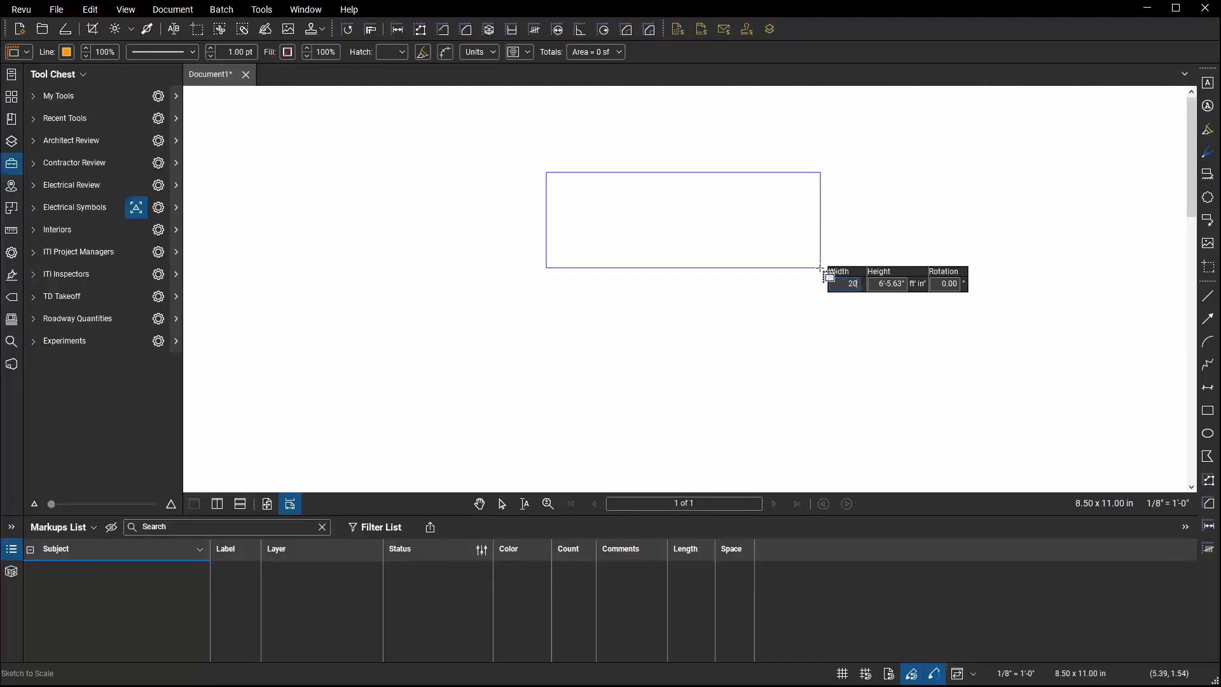
key("Tab")
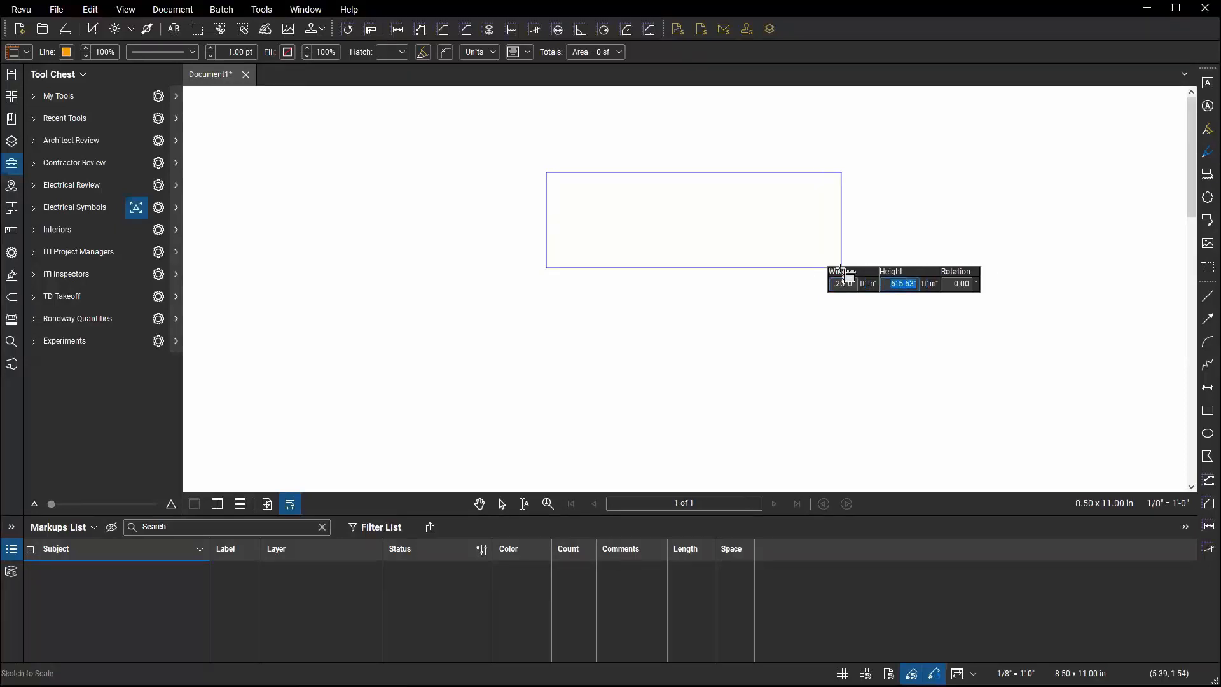
type("10")
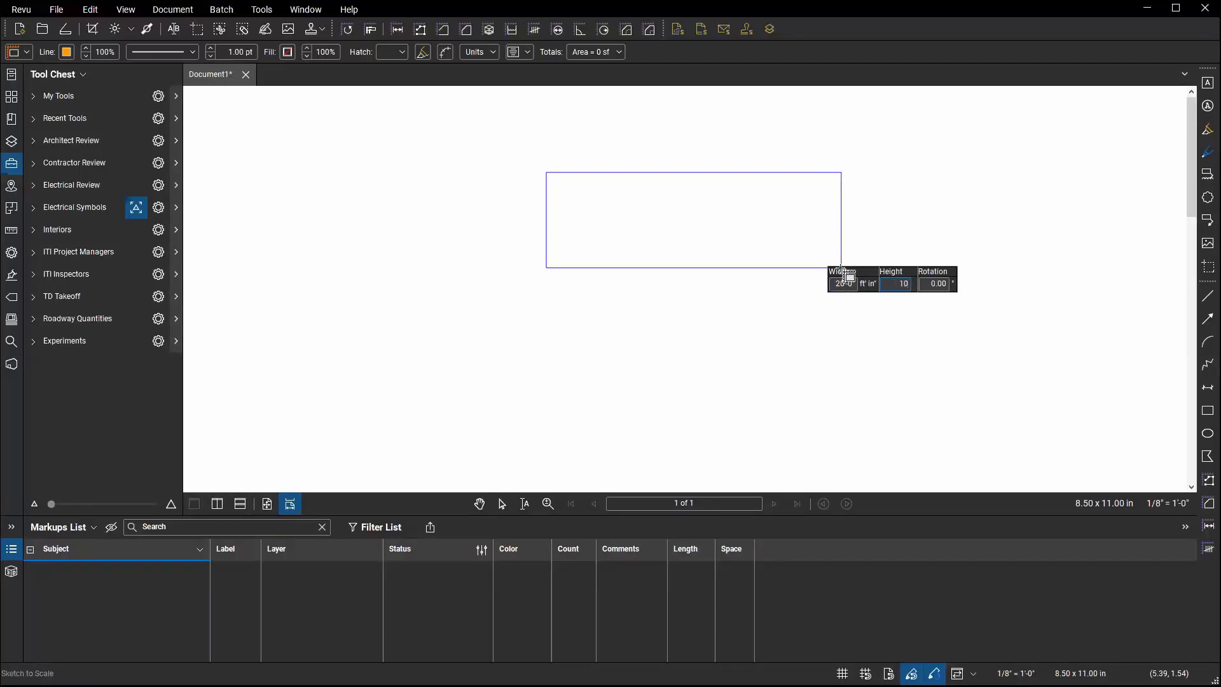
left_click(841, 320)
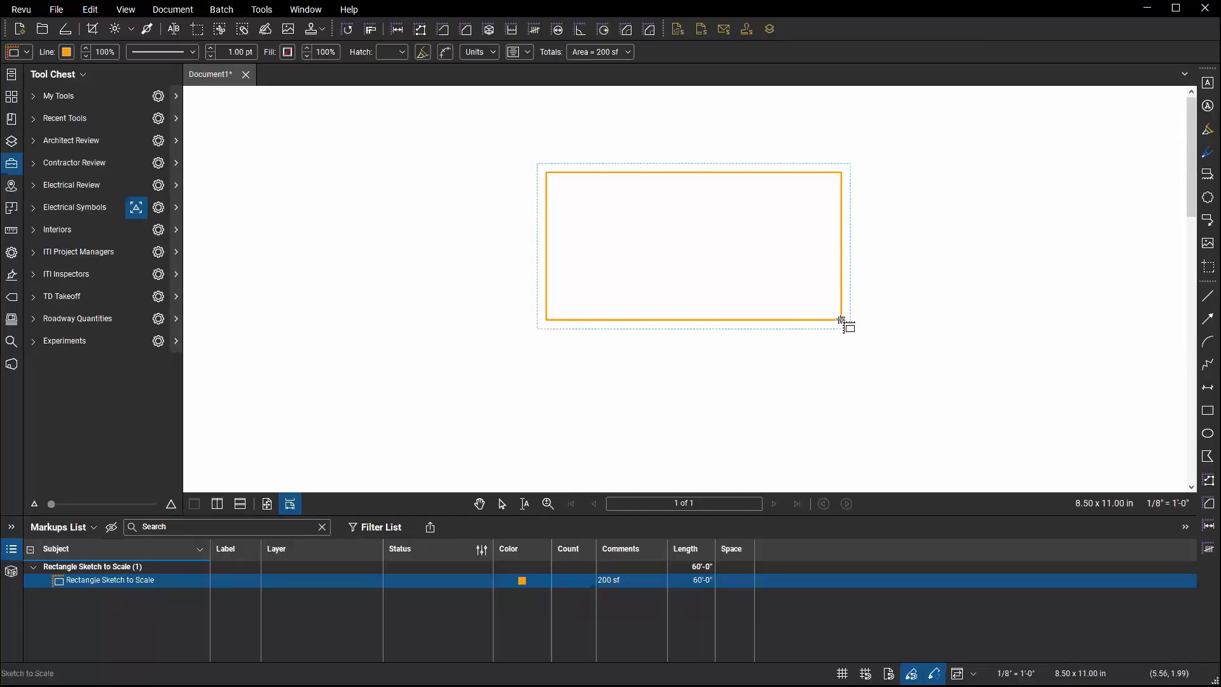
key("Escape")
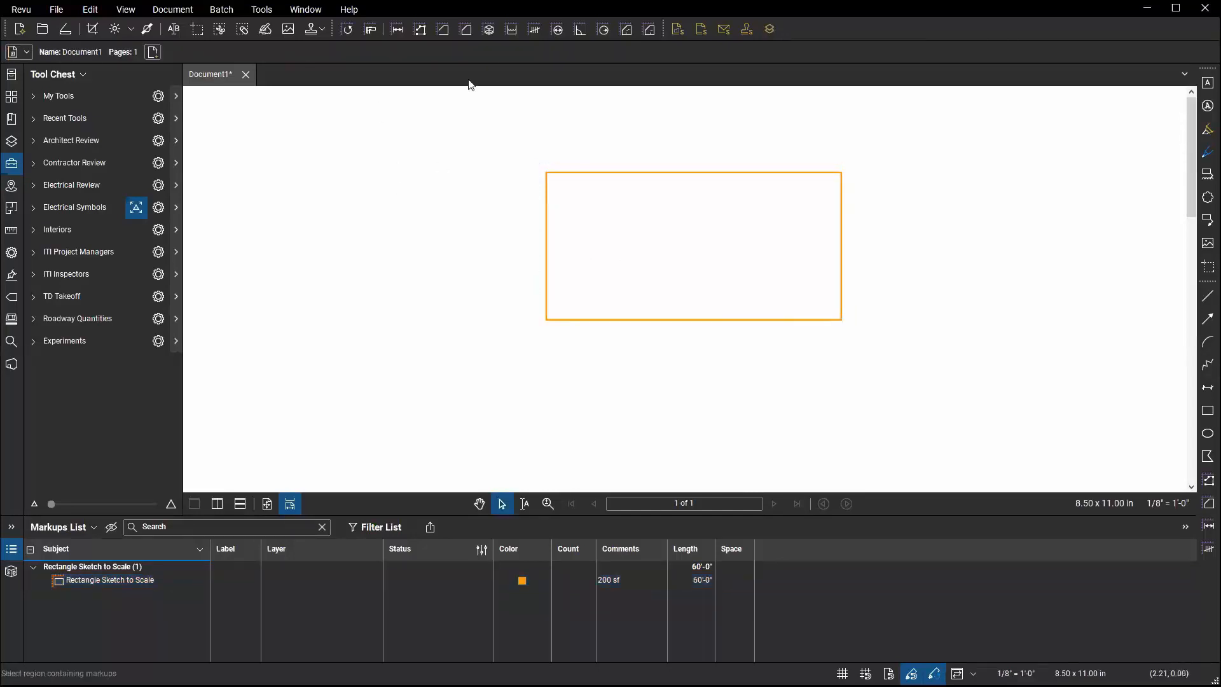
Measure the area of the sketched rectangle by tracing its four corners.
left_click(467, 31)
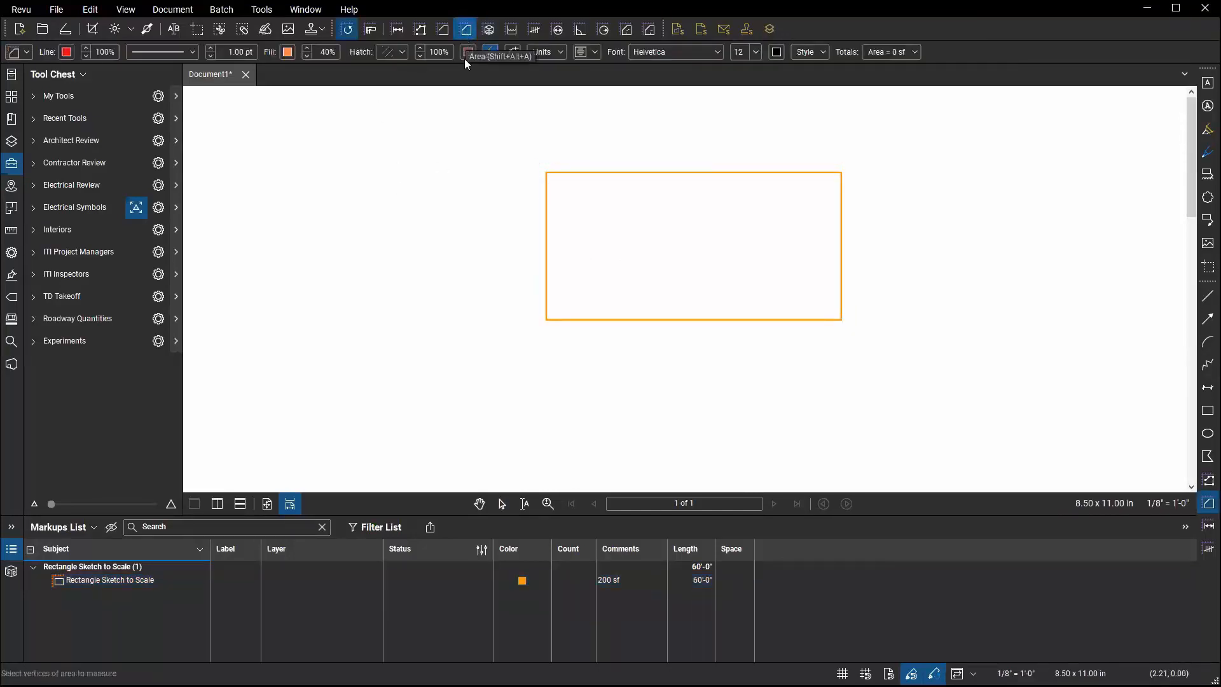
left_click(546, 173)
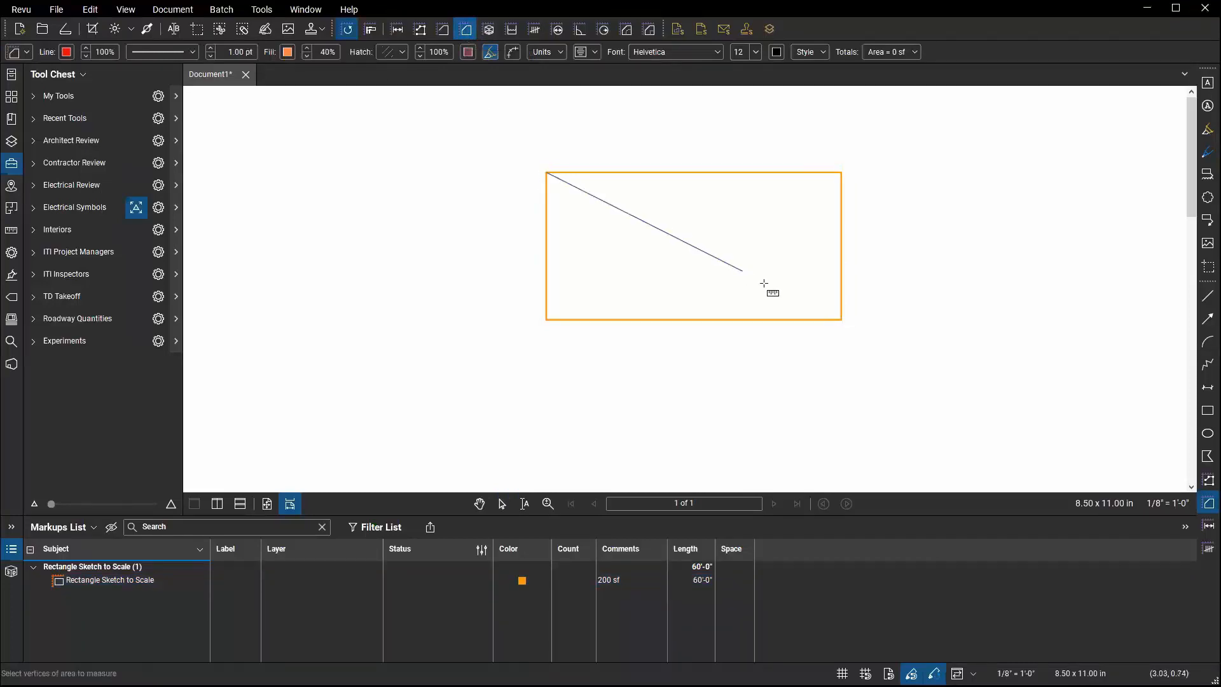
left_click(843, 172)
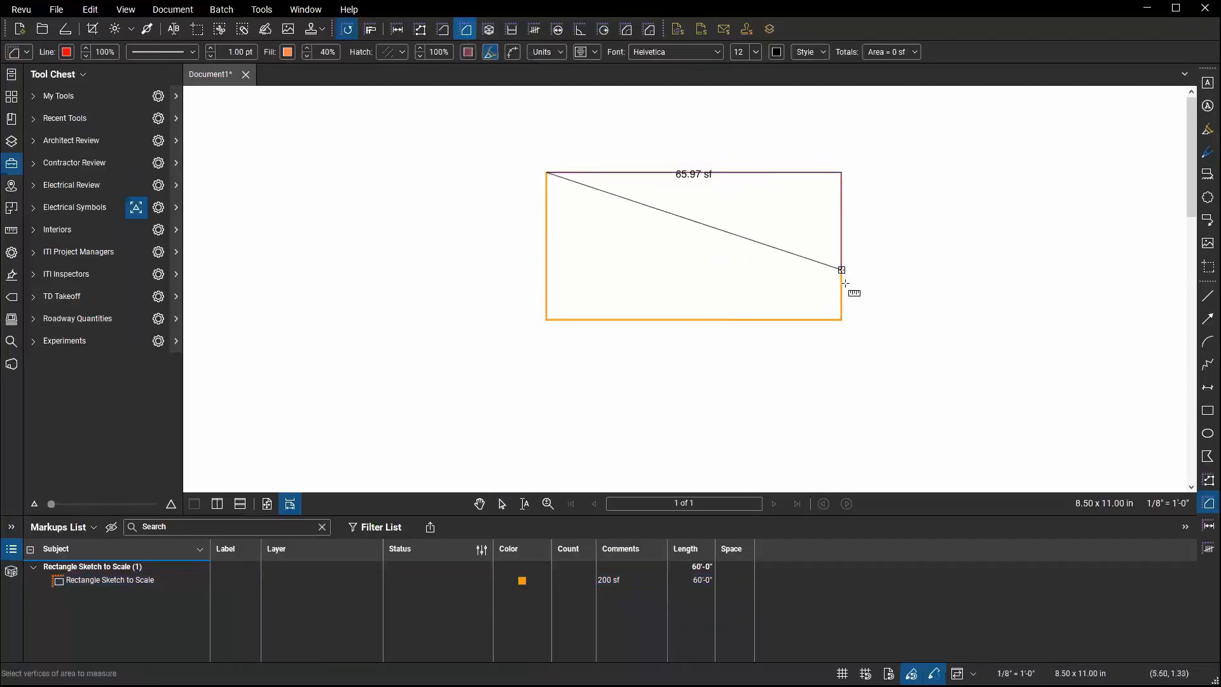
left_click(841, 319)
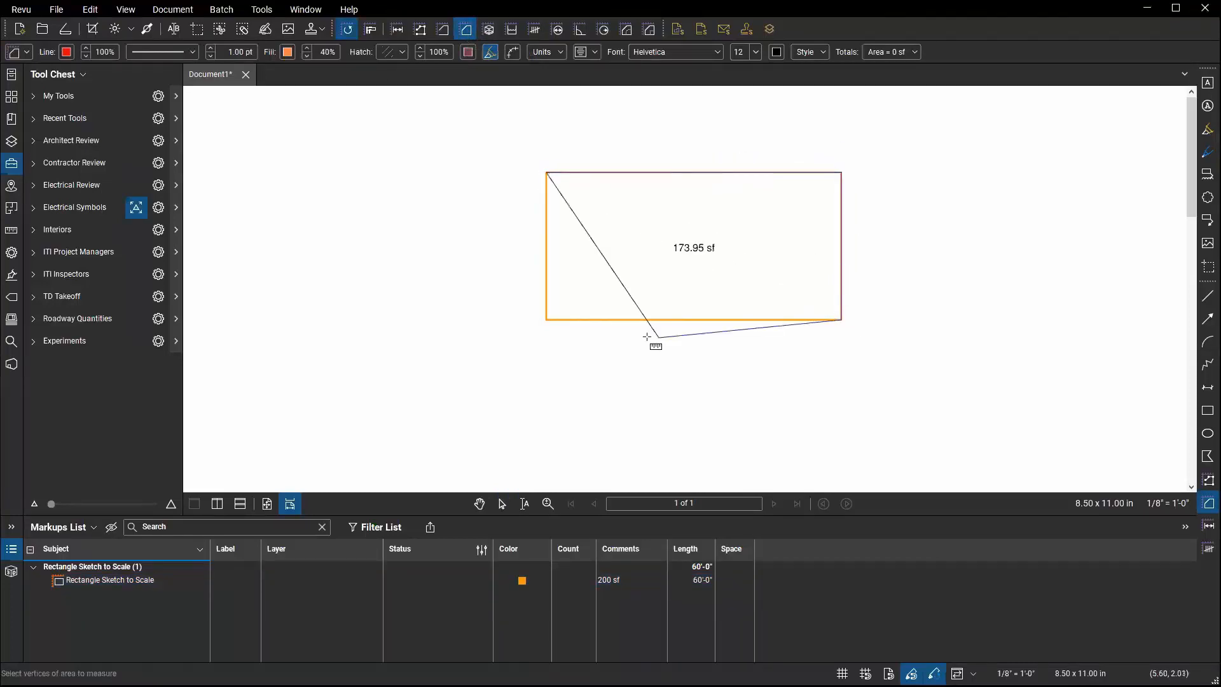
double_click(547, 320)
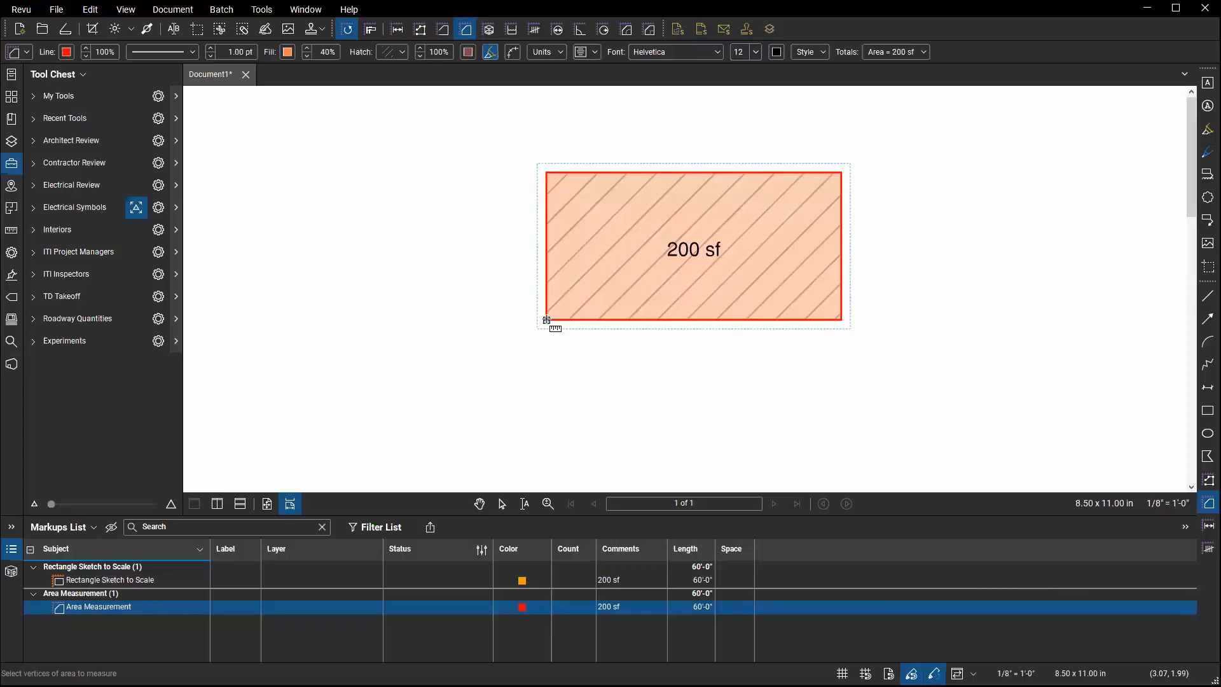
key("Escape")
Delete the area measurement from the rectangle and close Document1.
left_click(767, 227)
key("Delete")
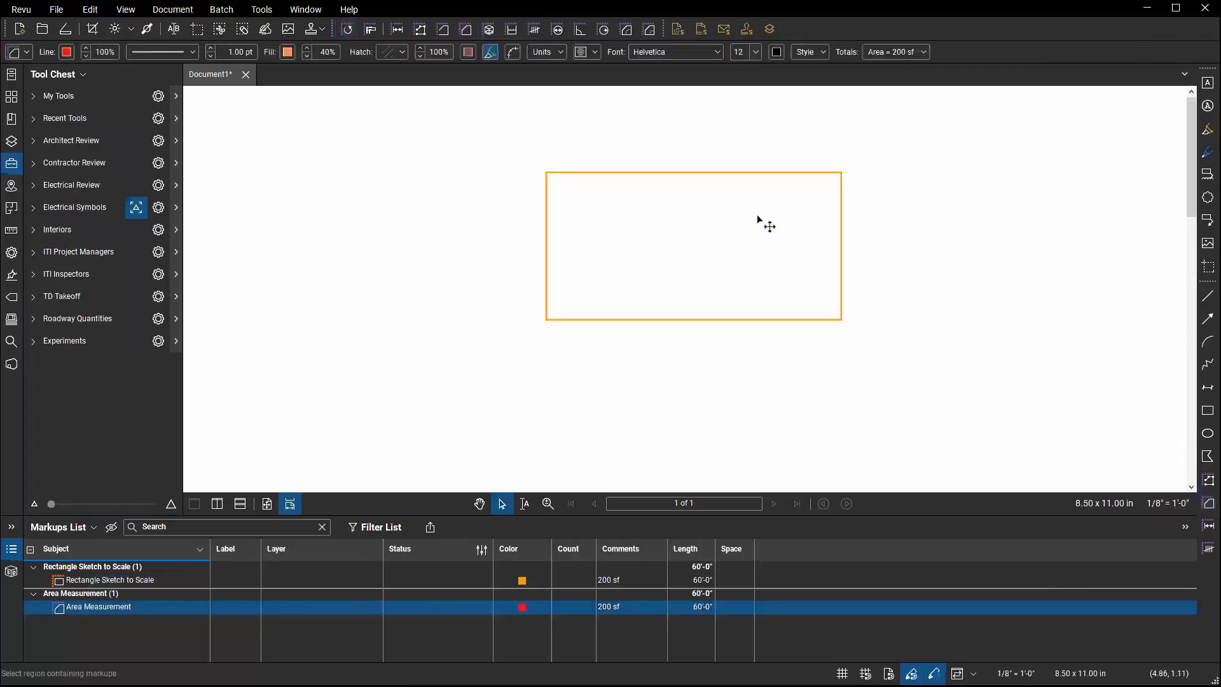
left_click(608, 172)
left_click(246, 75)
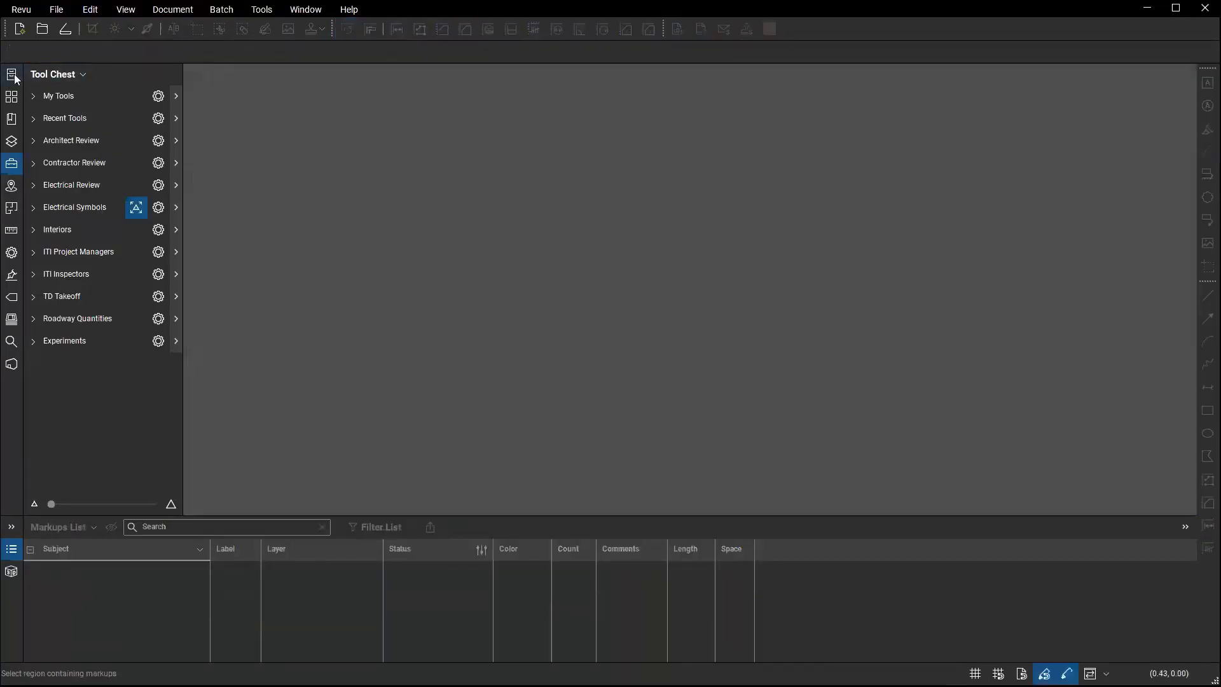
Open Floor Plan 03-without Spaces.pdf from the September Webinars category and enlarge the Markups List.
left_click(12, 75)
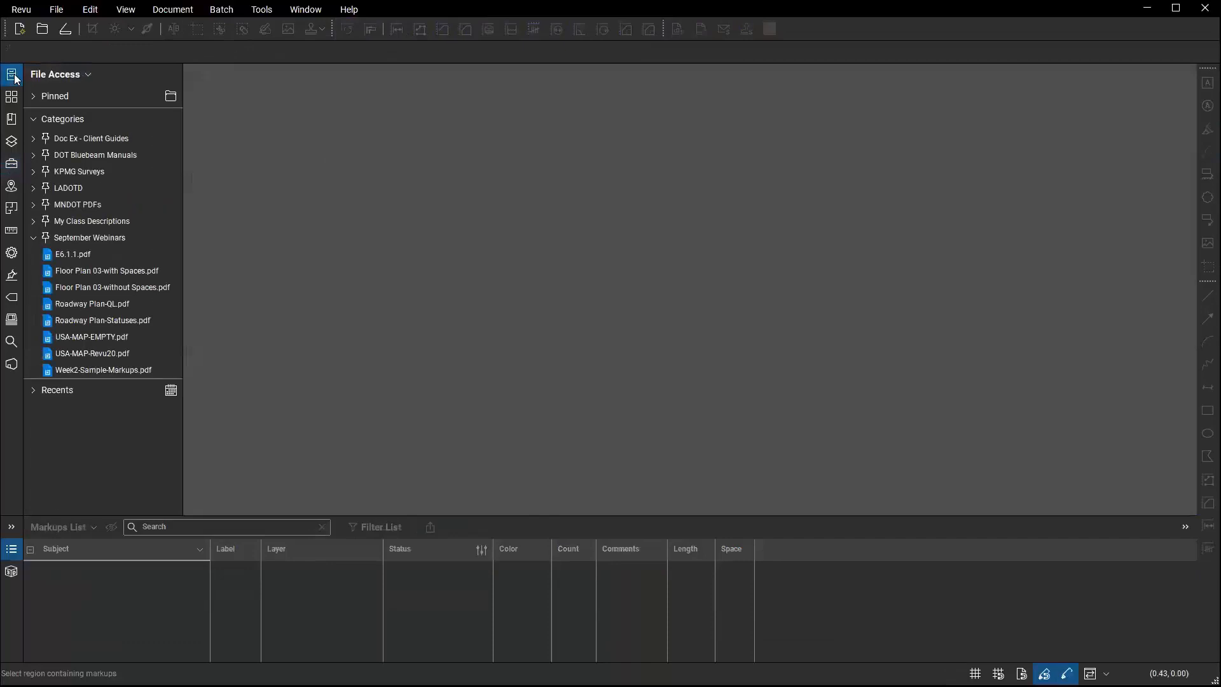
left_click(82, 289)
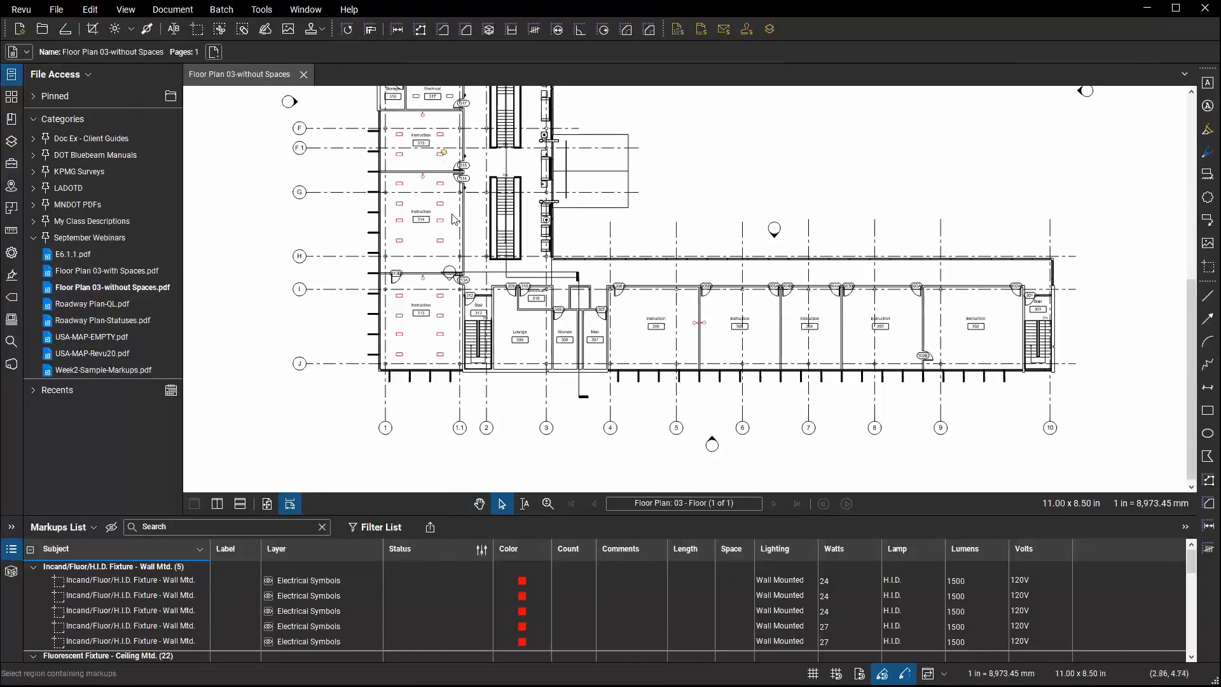
left_click_drag(576, 515, 570, 475)
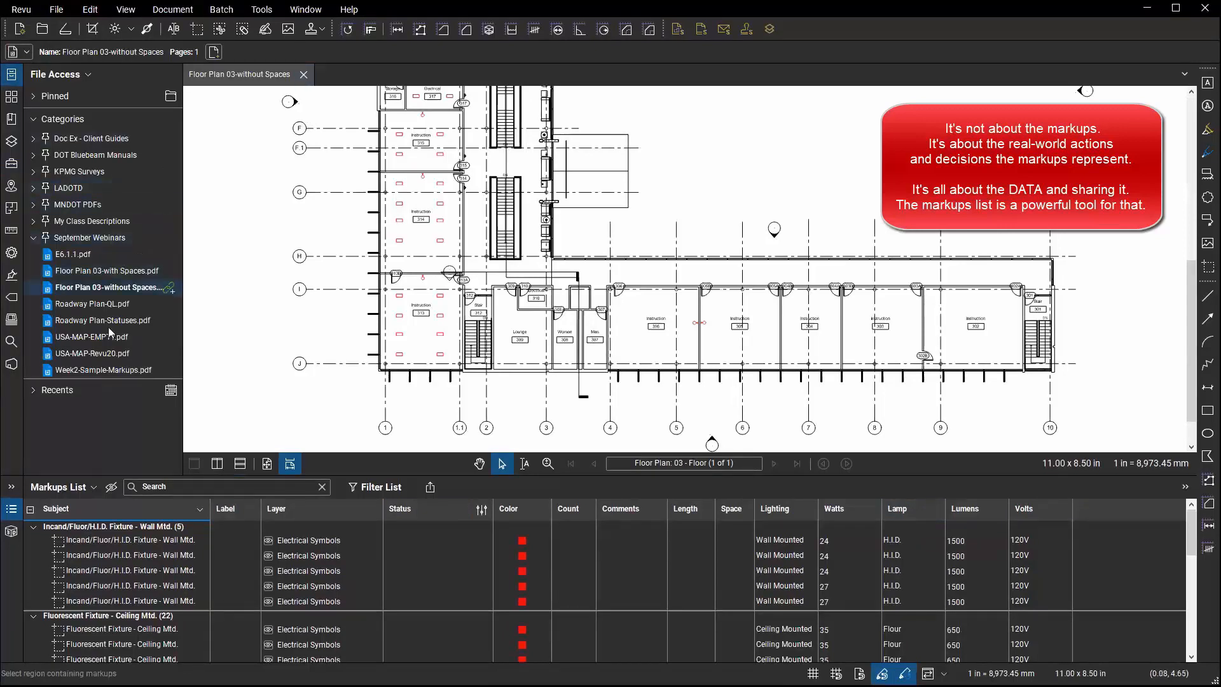
Open USA-MAP-Revu20.pdf and compare its custom Markups List columns with those of Floor Plan 03-without Spaces.
left_click(88, 355)
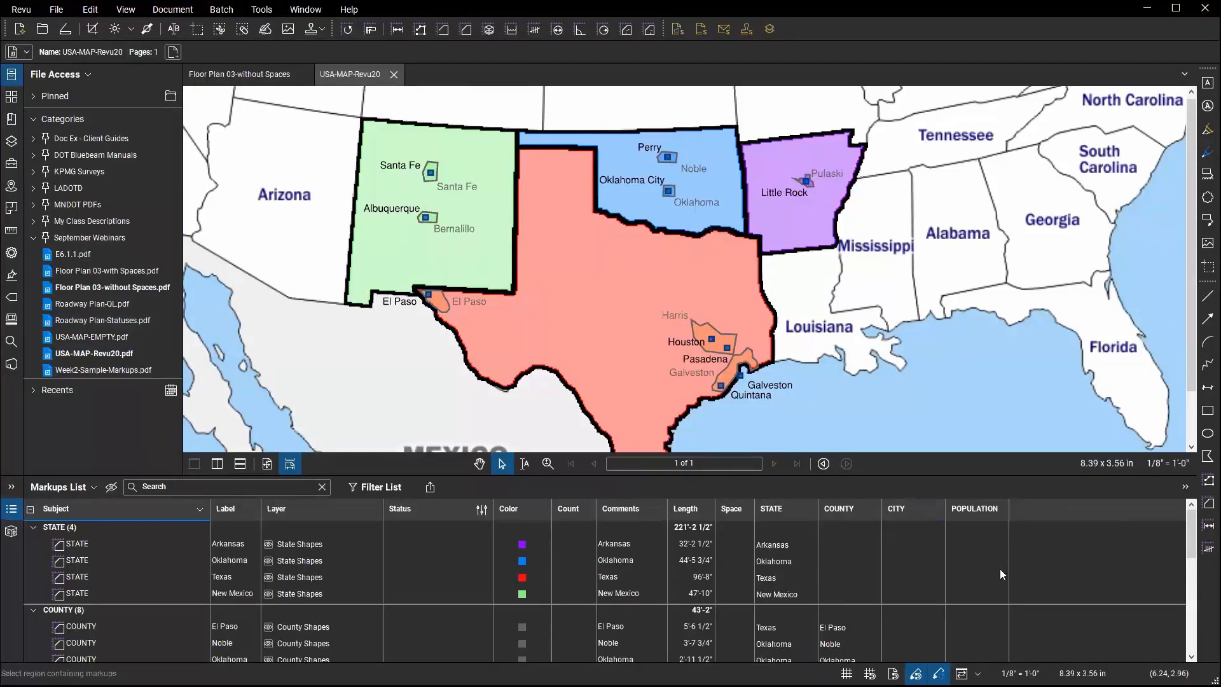
scroll(927, 541, "down", 6)
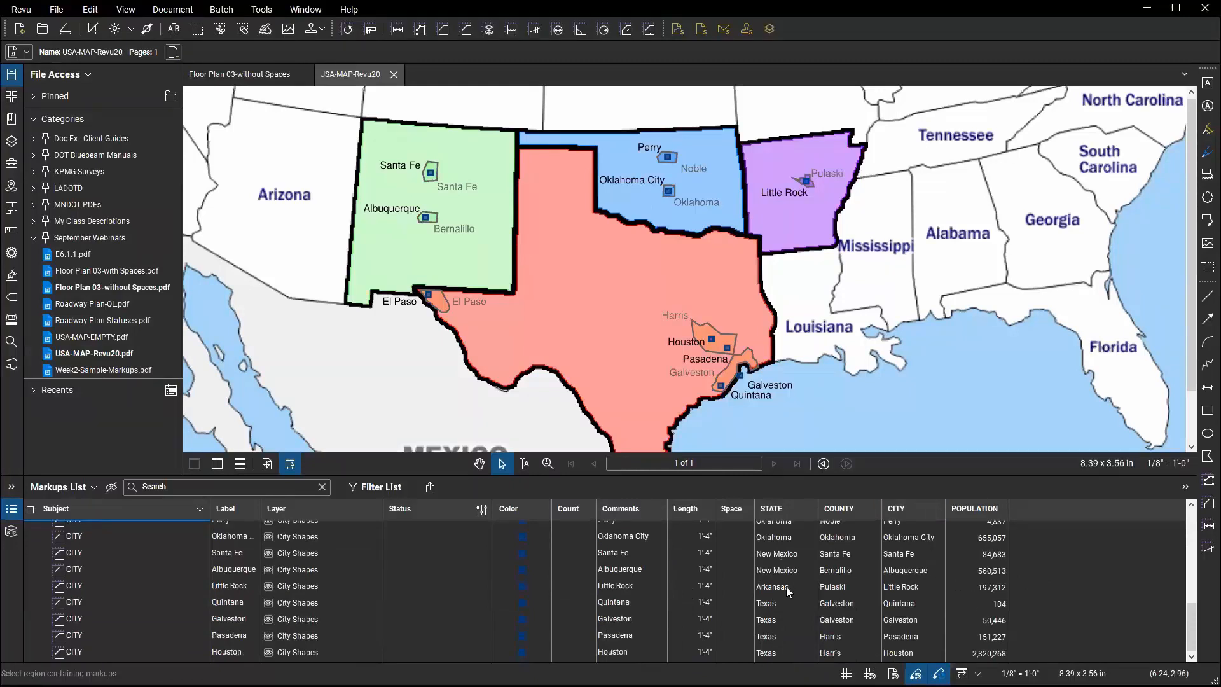
left_click(240, 75)
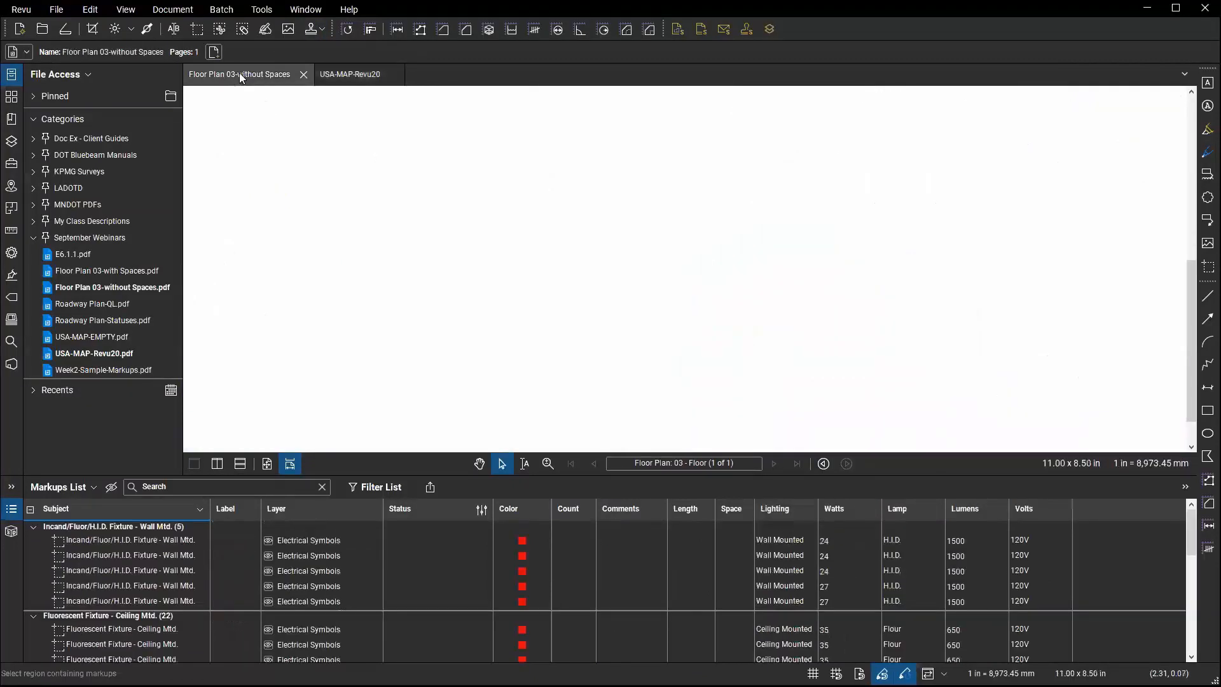
left_click(350, 75)
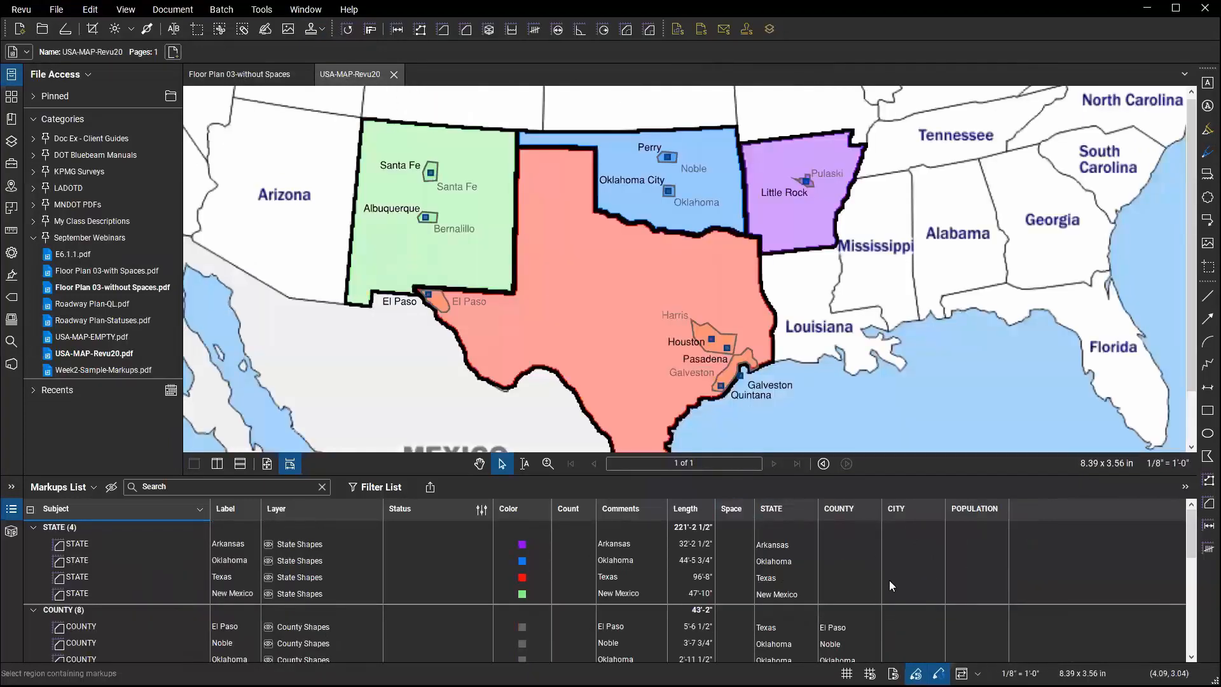
left_click(244, 74)
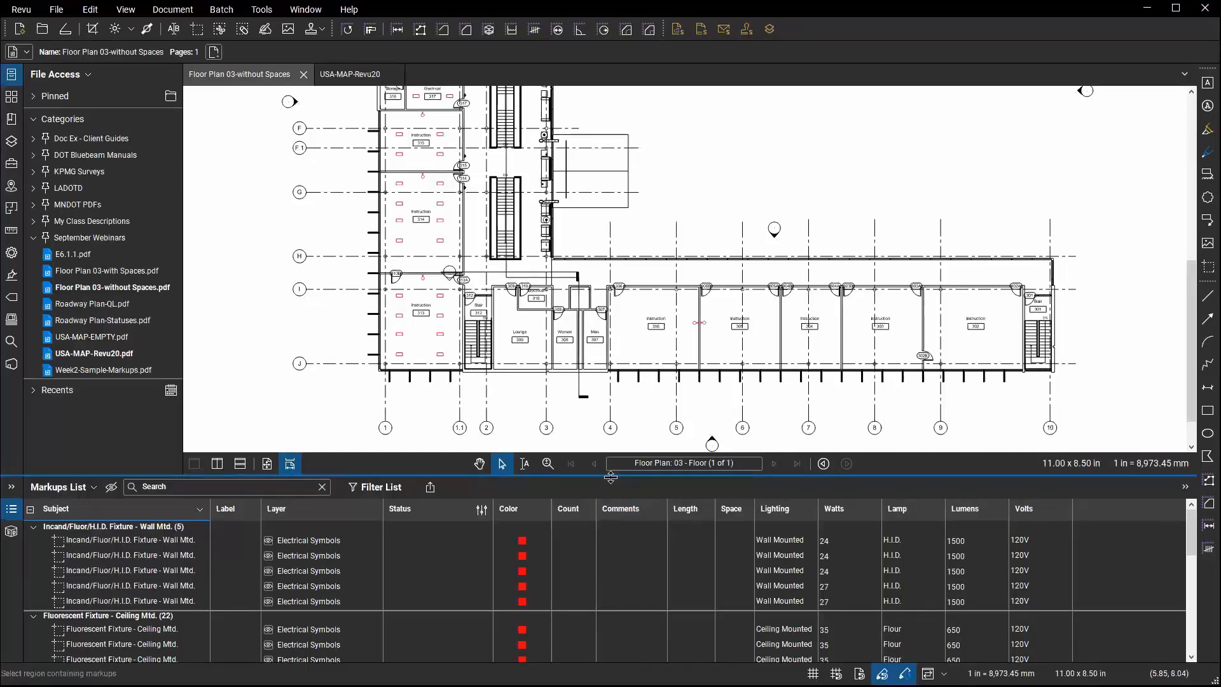
Create a blank one-page 8.5 x 11 inch portrait document and draw a horizontal yellow highlight near the page's upper edge.
left_click(20, 30)
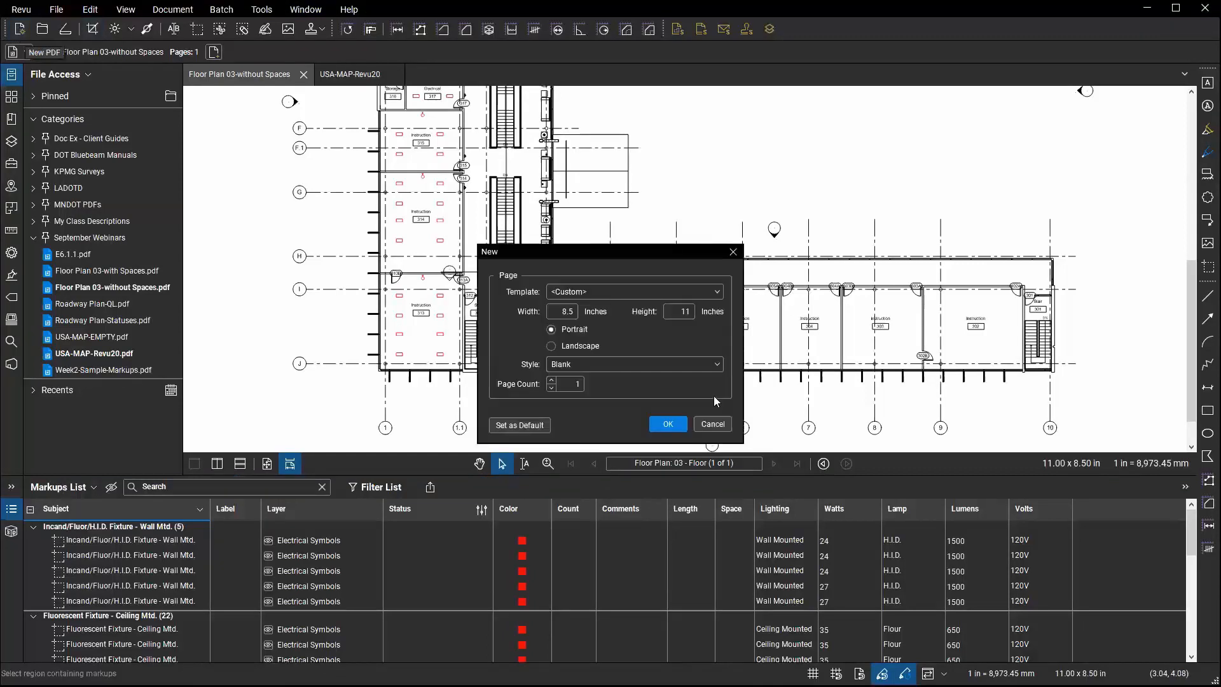
left_click(668, 424)
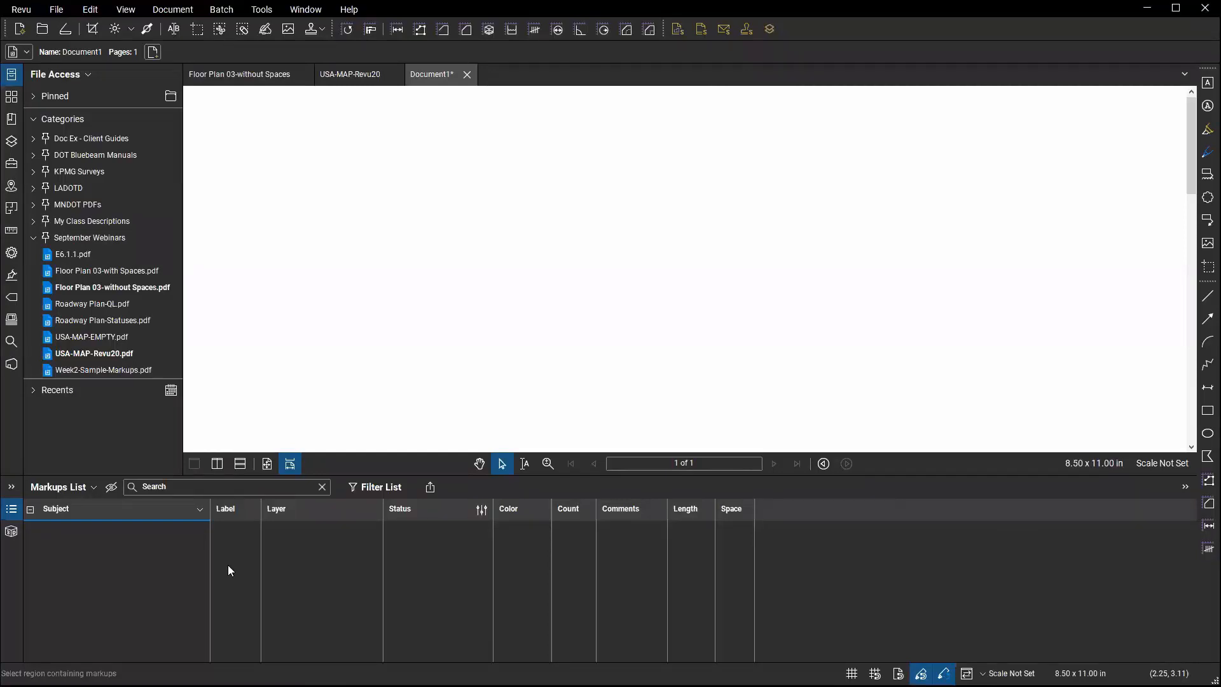
left_click(1208, 129)
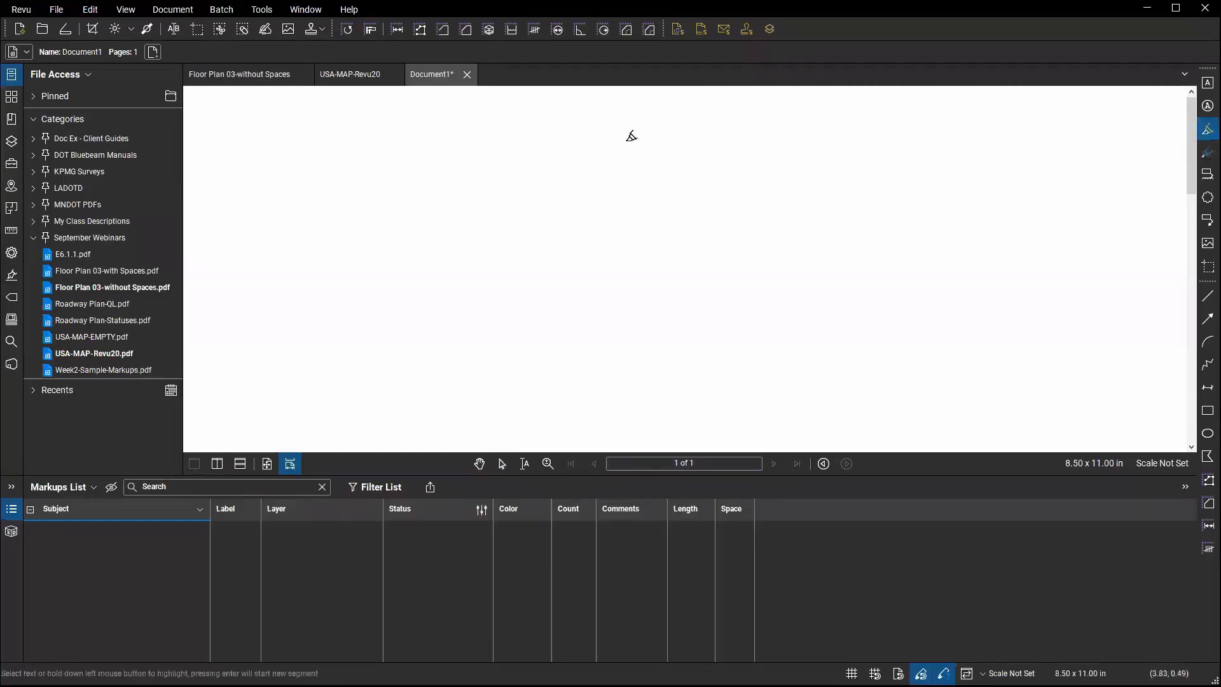
left_click_drag(437, 153, 715, 159)
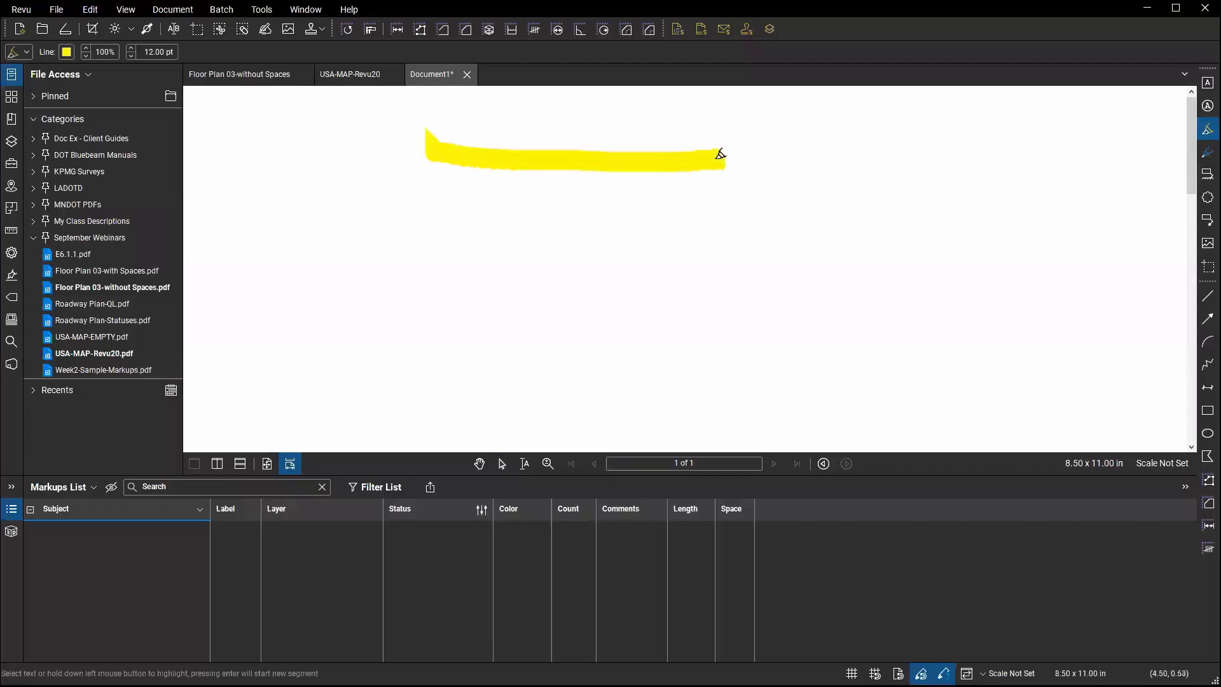
Draw a rectangular blue cloud with green fill below the highlight and a red arrow rising toward the cloud.
left_click(1197, 199)
left_click_drag(618, 205, 820, 273)
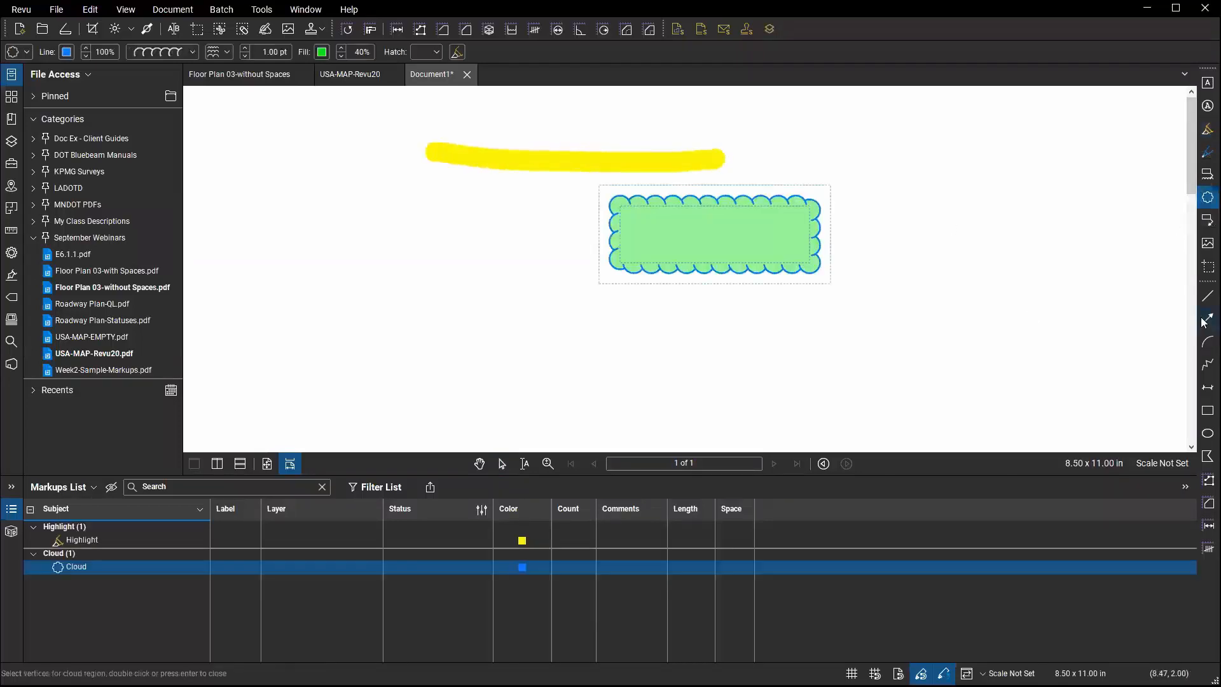
key("a")
left_click_drag(376, 301, 535, 248)
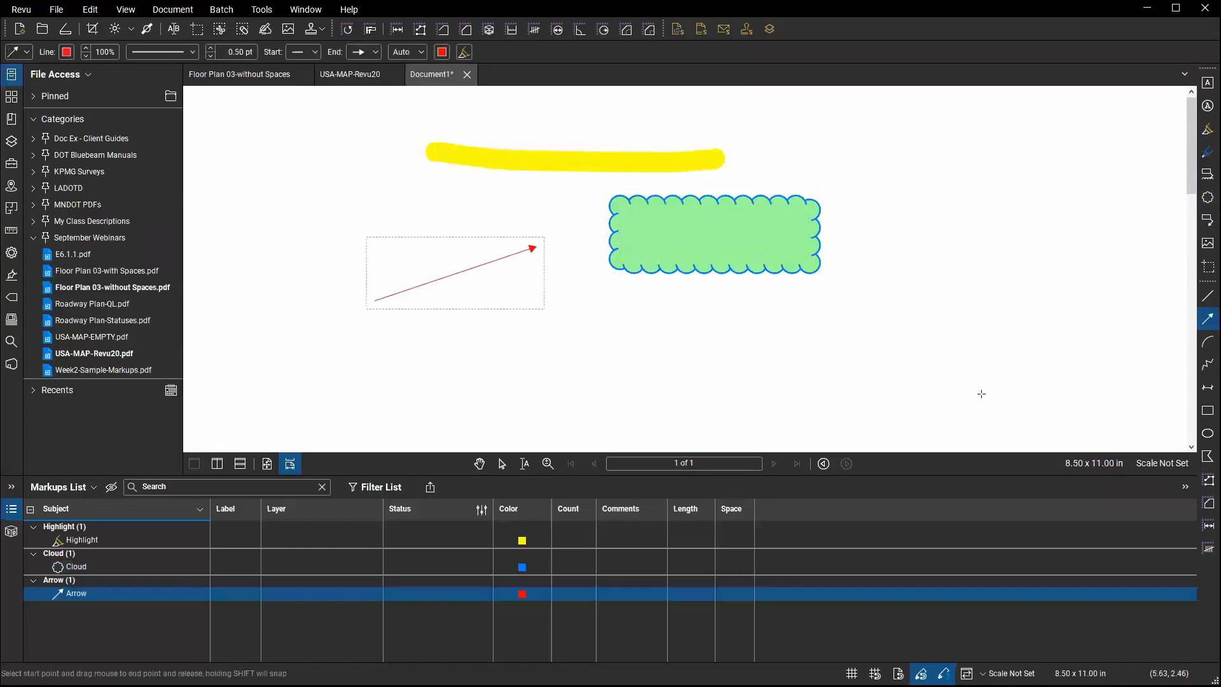
Draw a four-sided red polygon with 20% fill below the cloud.
left_click(1207, 456)
left_click(565, 339)
left_click(706, 292)
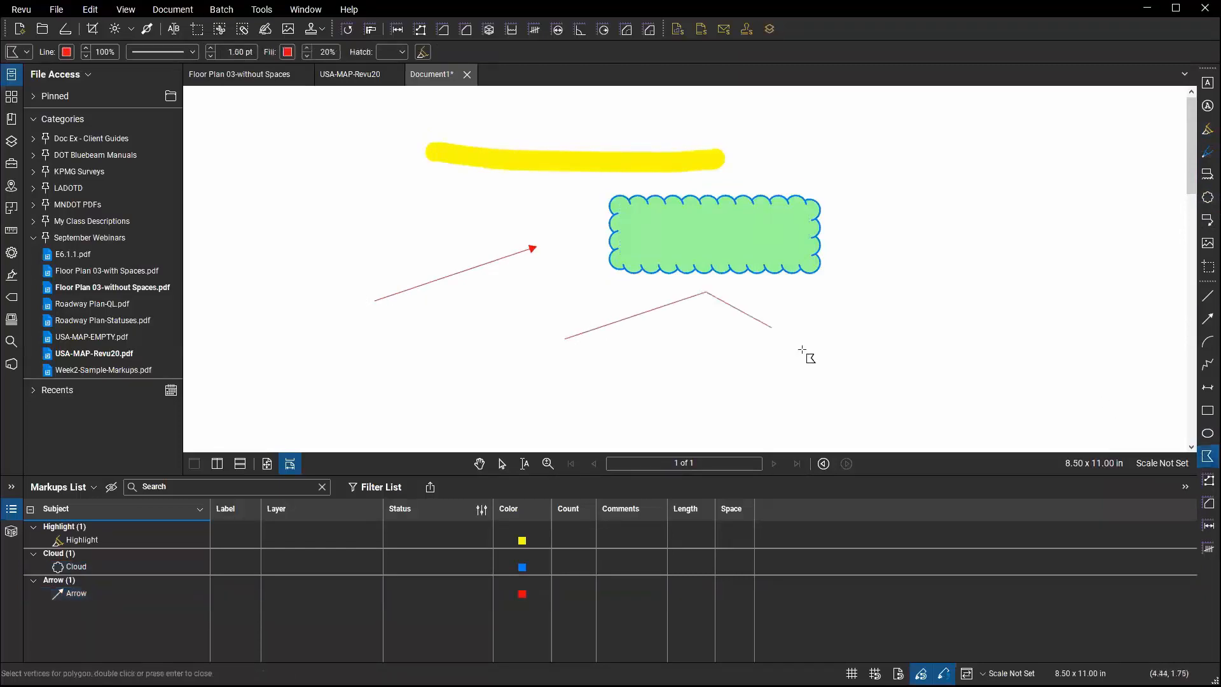
left_click(839, 362)
double_click(660, 386)
Draw a red zigzag polyline of four segments beside the cloud and finish drawing.
left_click(1208, 364)
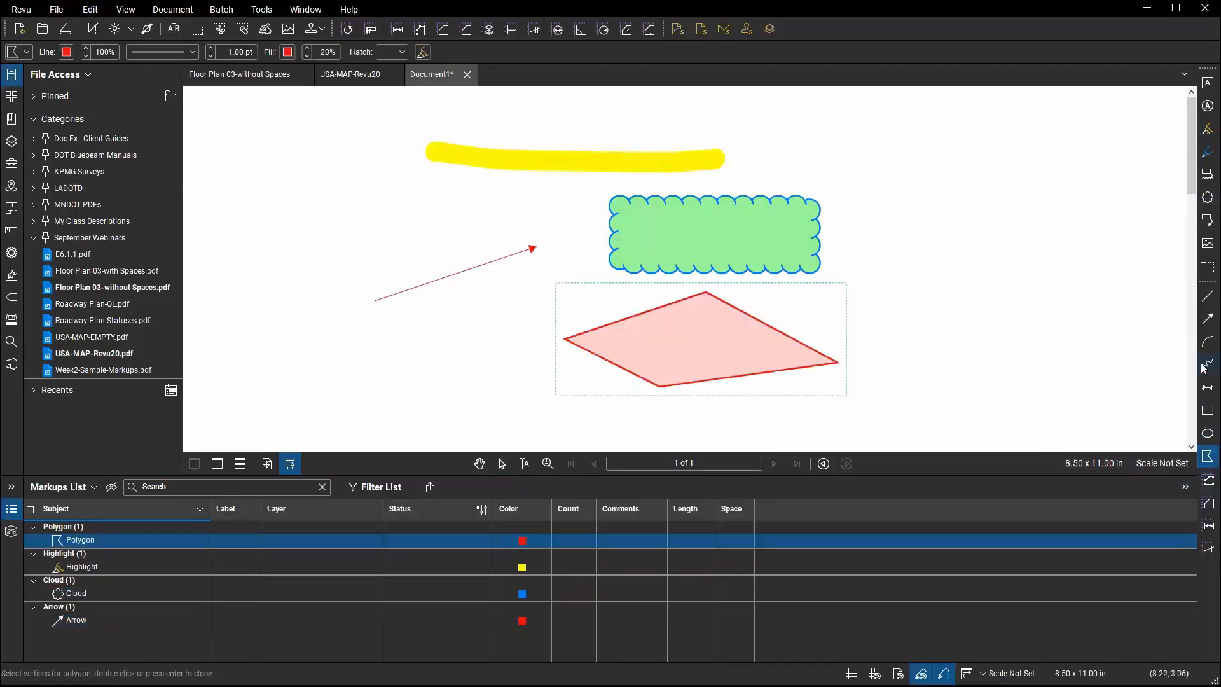
left_click(533, 248)
left_click(702, 338)
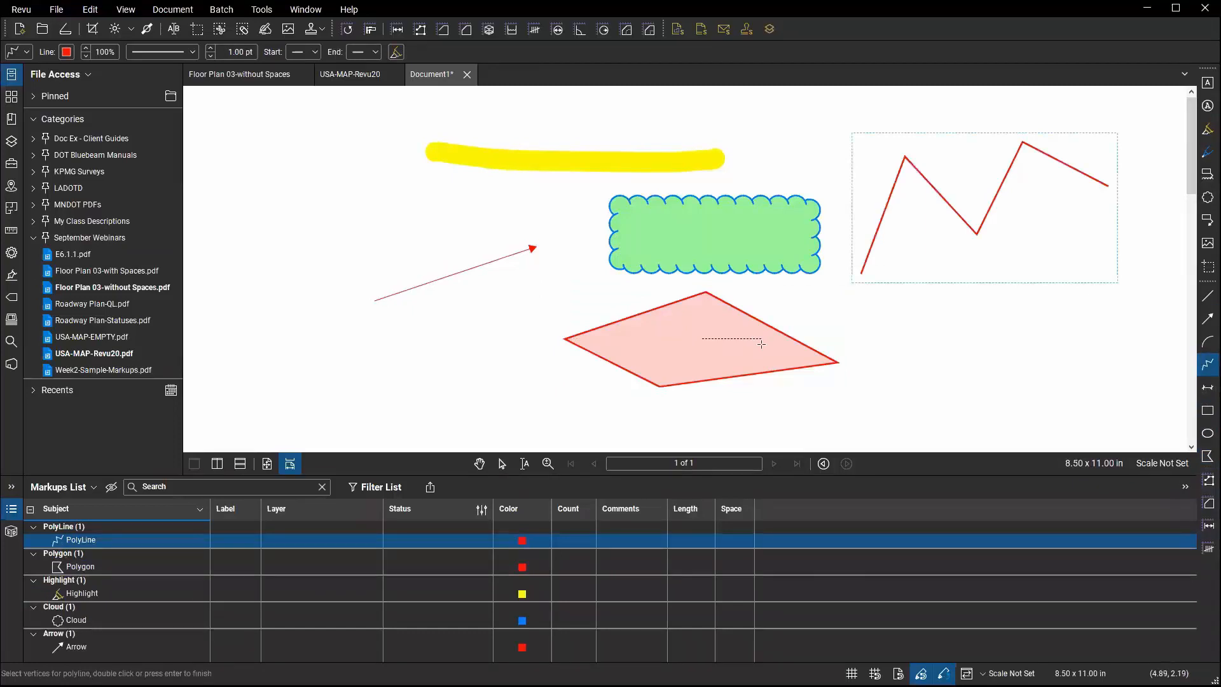
key("Escape")
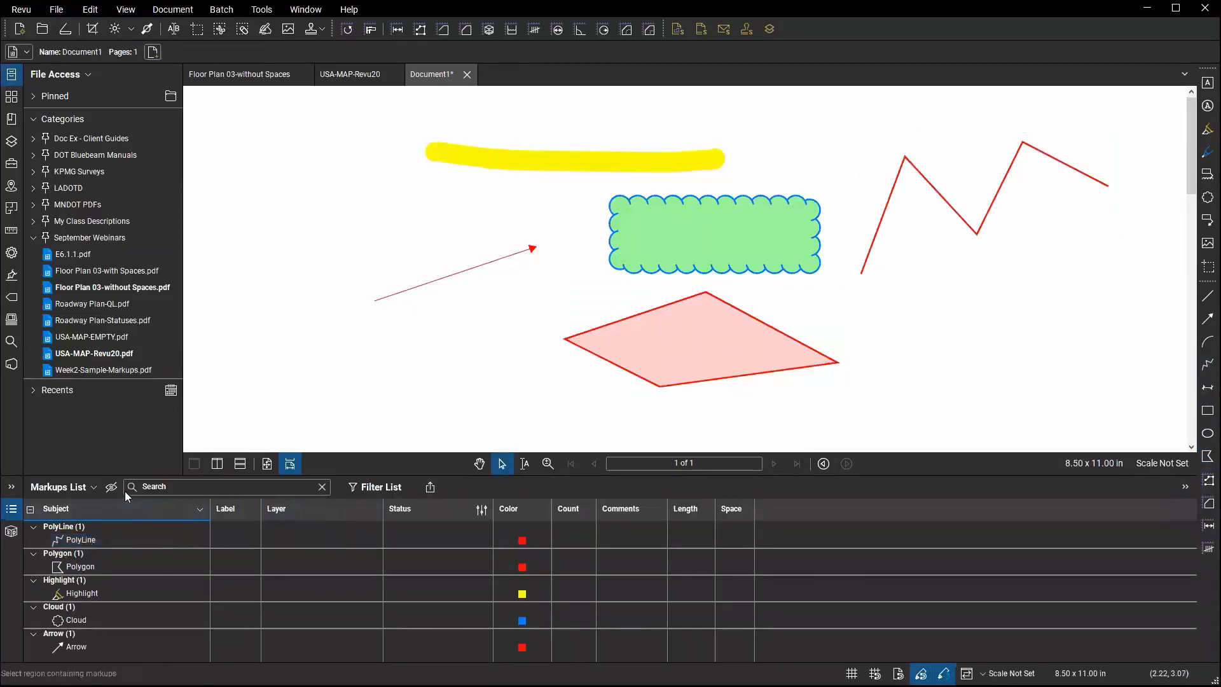
Show the Author column in the Markups List.
left_click(89, 490)
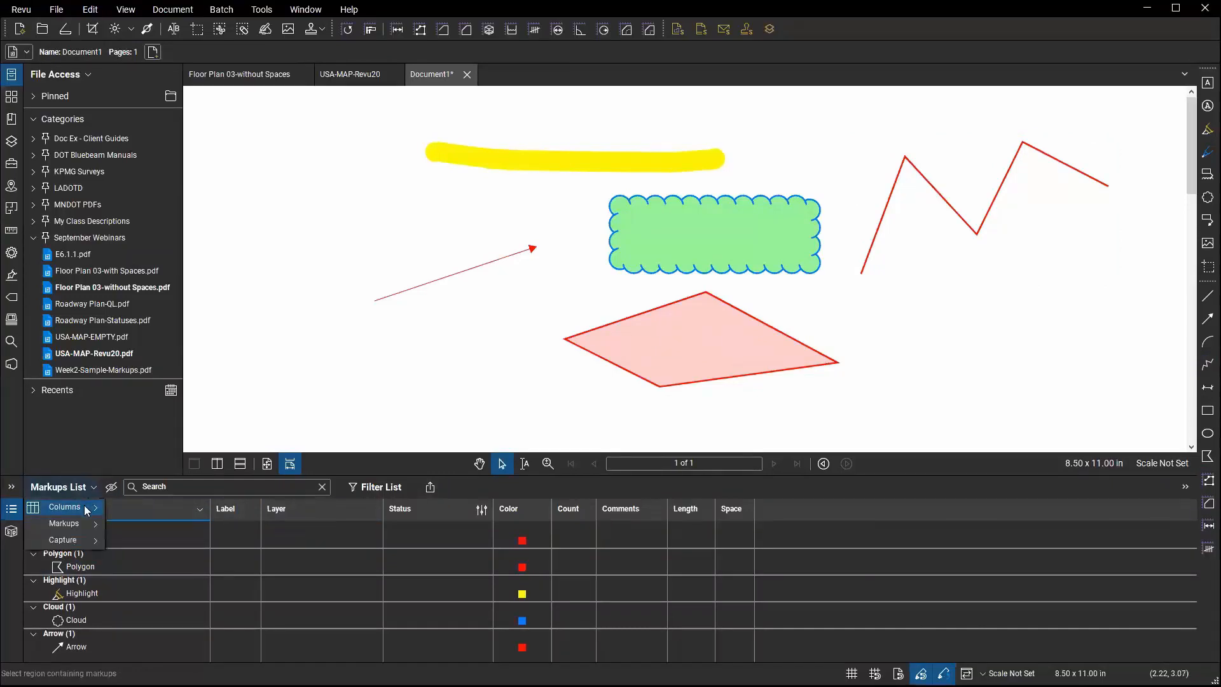
left_click(77, 488)
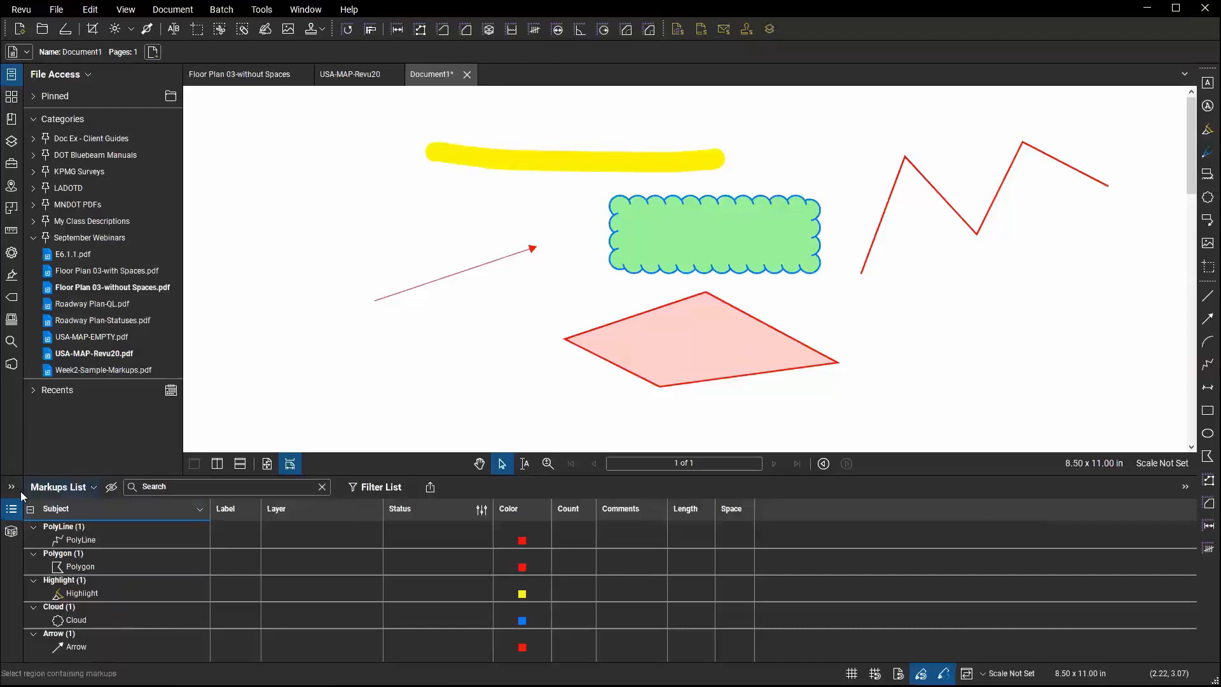
left_click(90, 489)
mouse_move(81, 512)
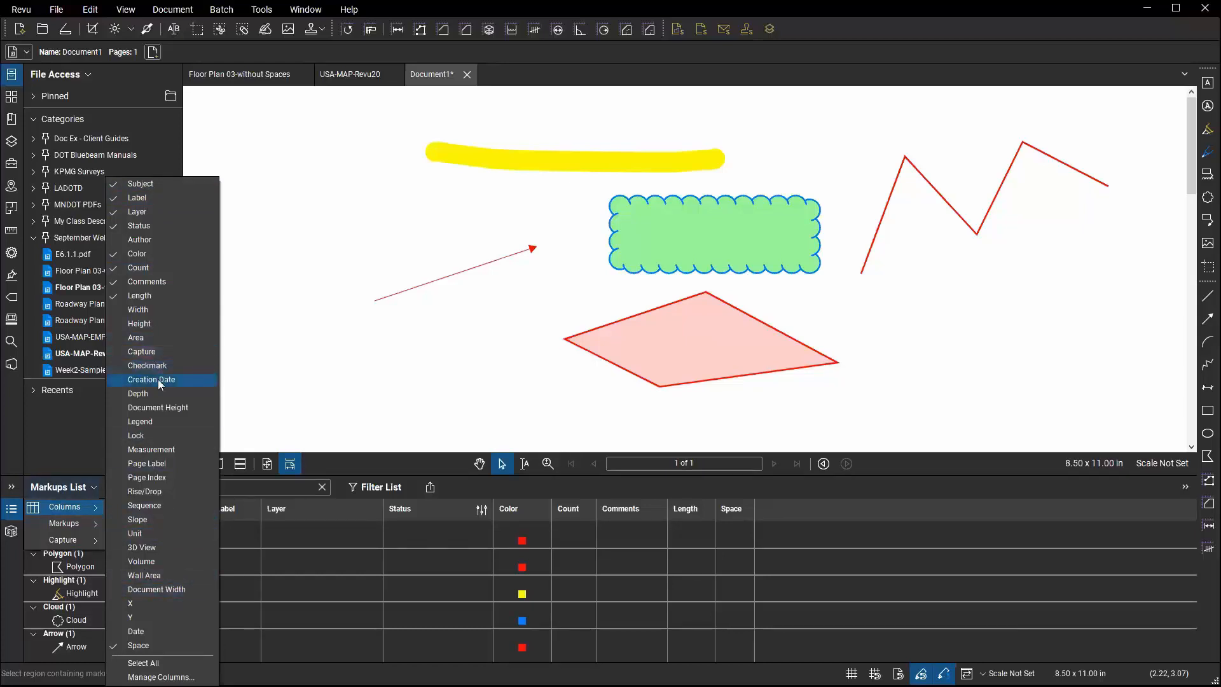
left_click(161, 240)
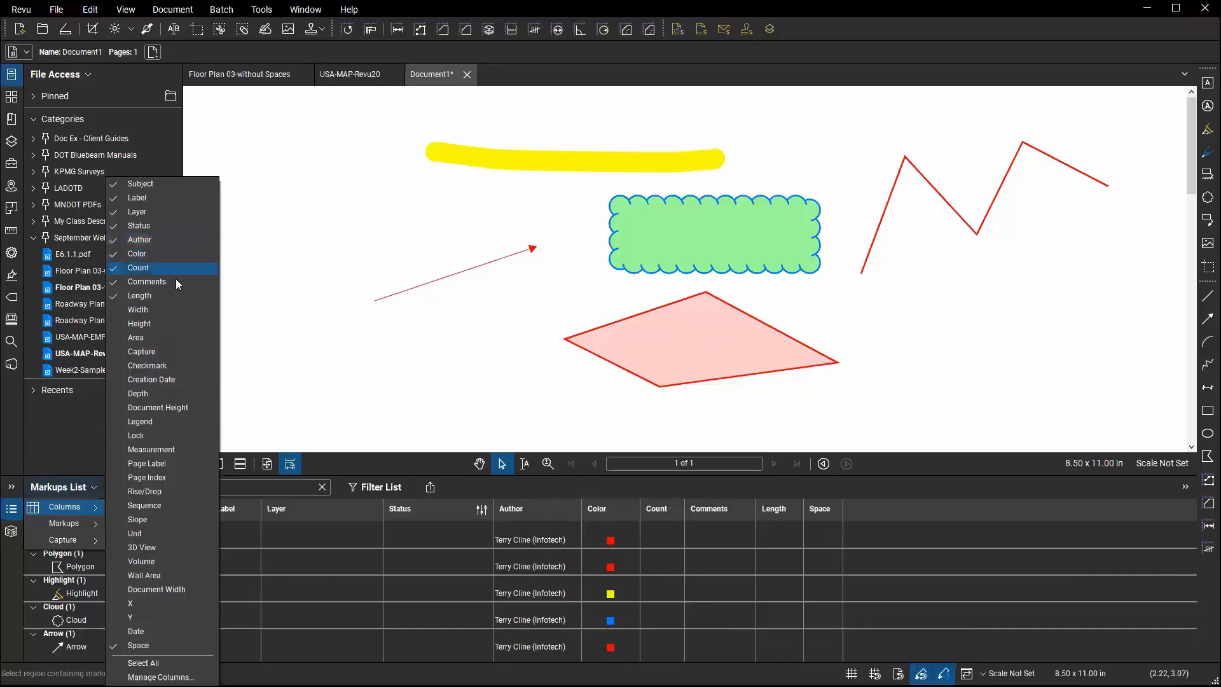
Show the Creation Date column in the Markups List and hide it again.
left_click(166, 379)
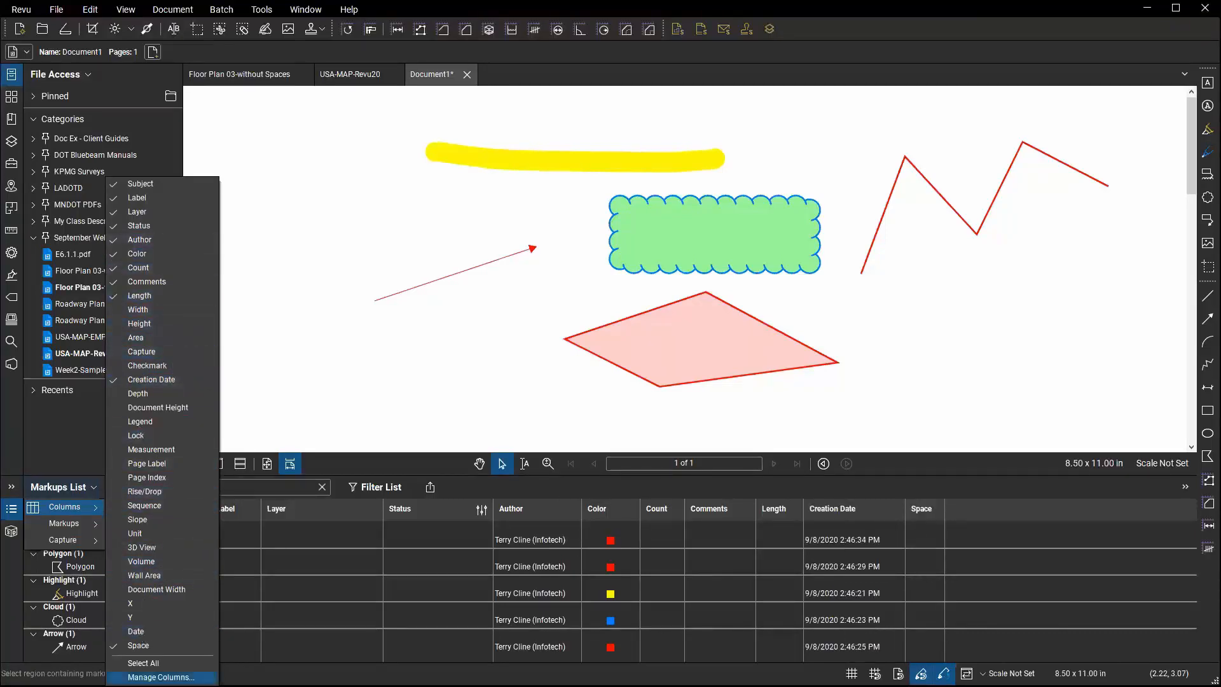
left_click(141, 381)
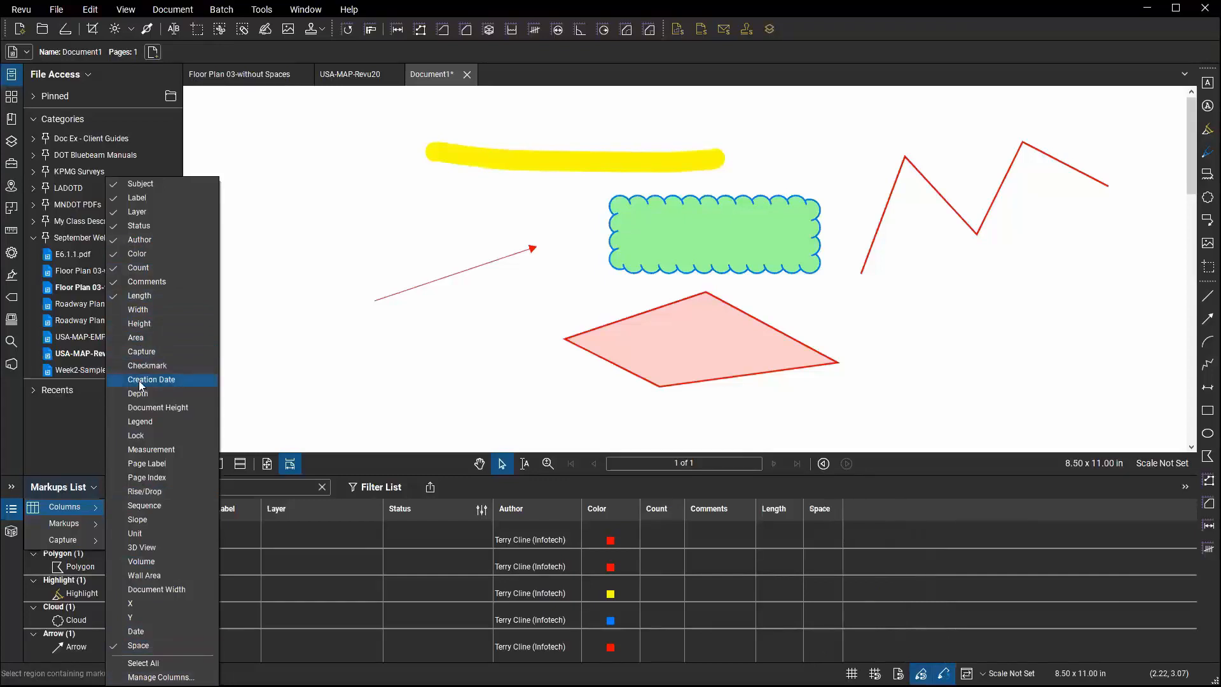
left_click(311, 418)
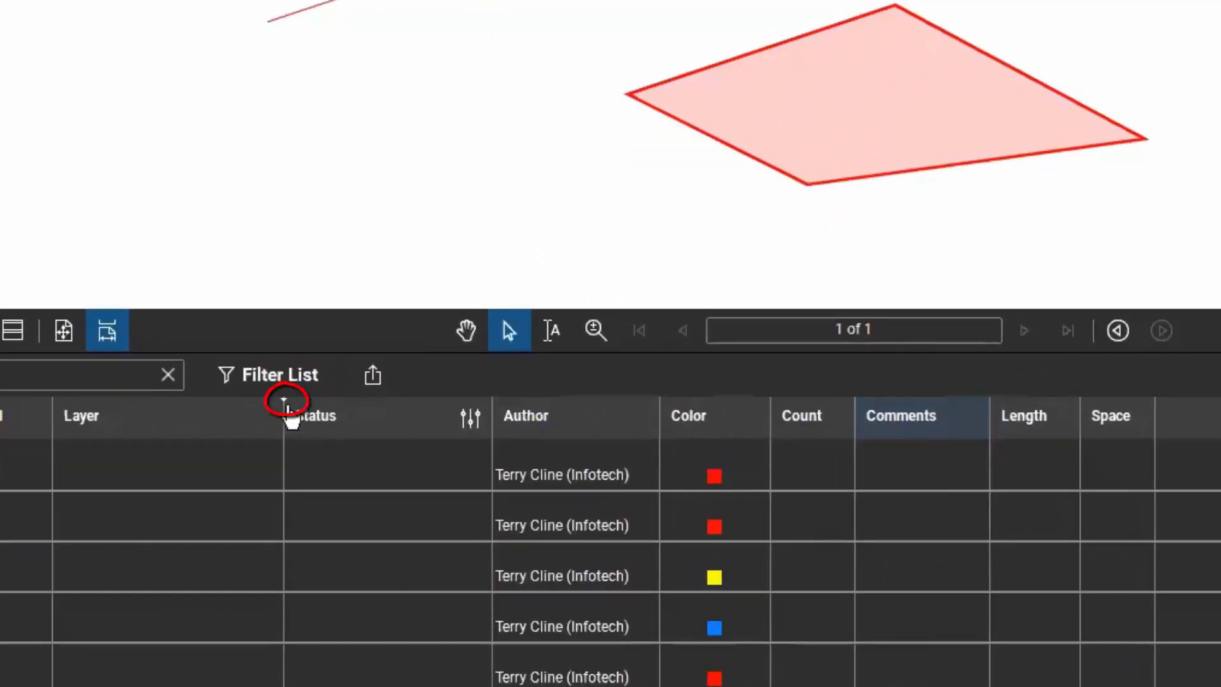
Move the Comments column directly after Subject, and the Color column directly after Comments.
key("ctrl")
key("ctrl")
key("ctrl")
key("ctrl")
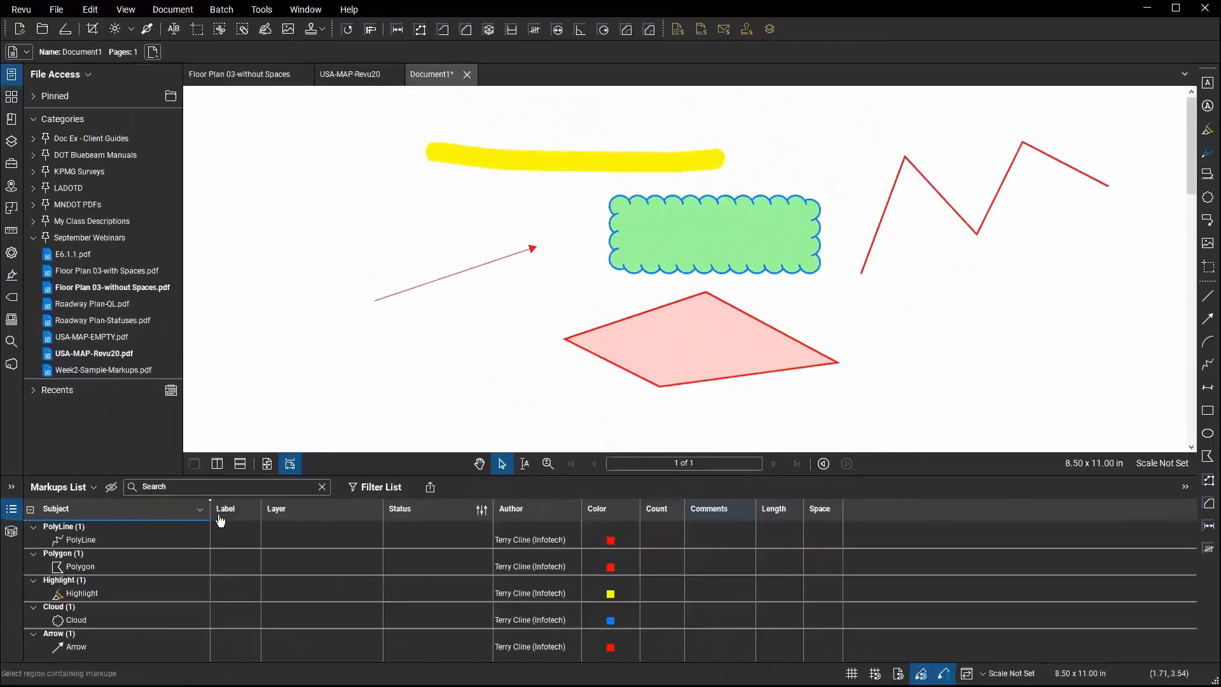
left_click_drag(224, 521, 227, 522)
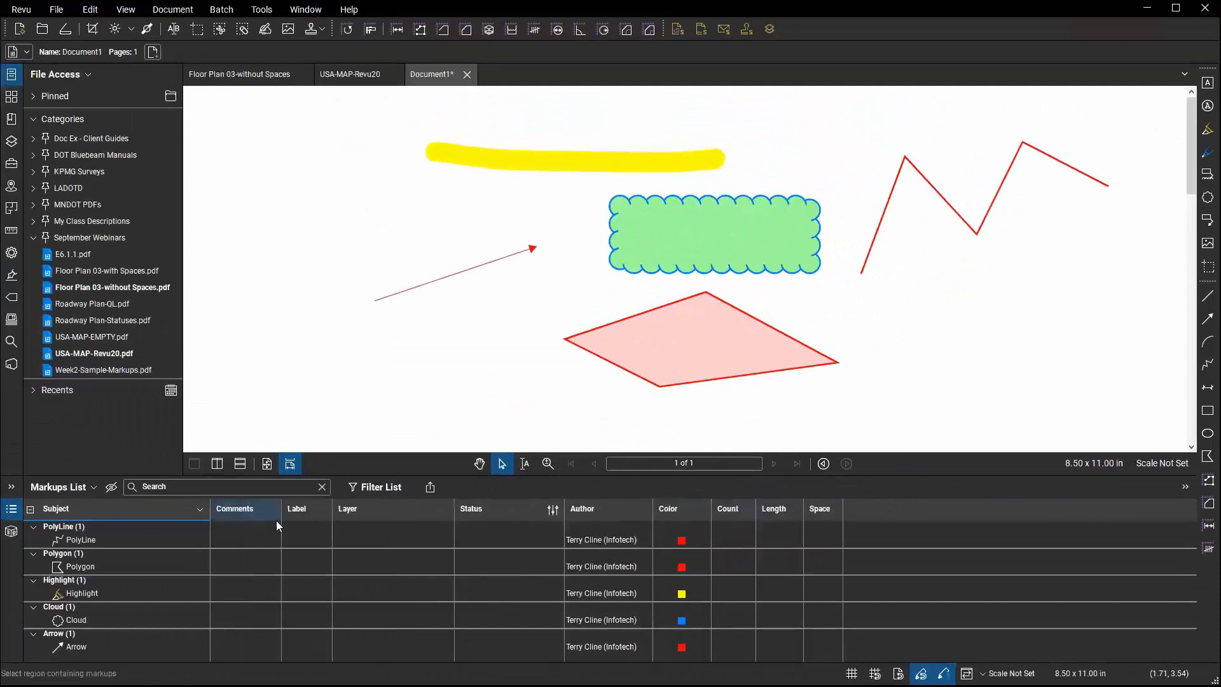
left_click_drag(684, 512, 291, 512)
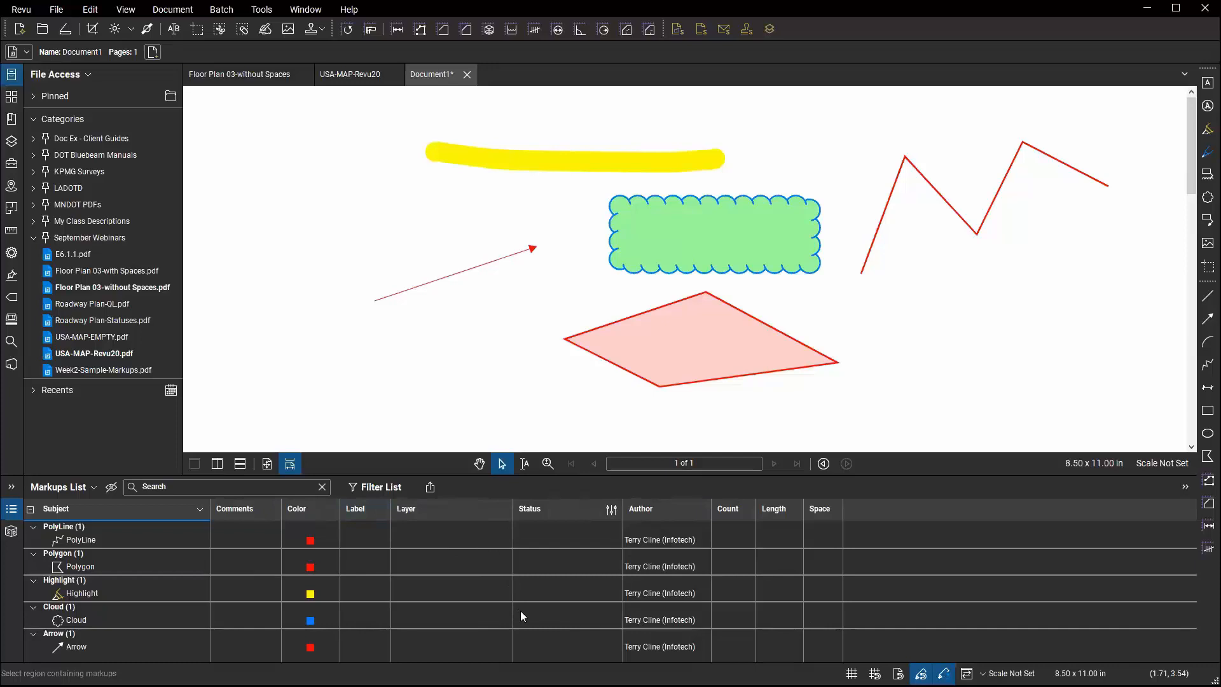
Examine the column display order and the custom column options in Manage Columns, and cancel without changes.
left_click(87, 486)
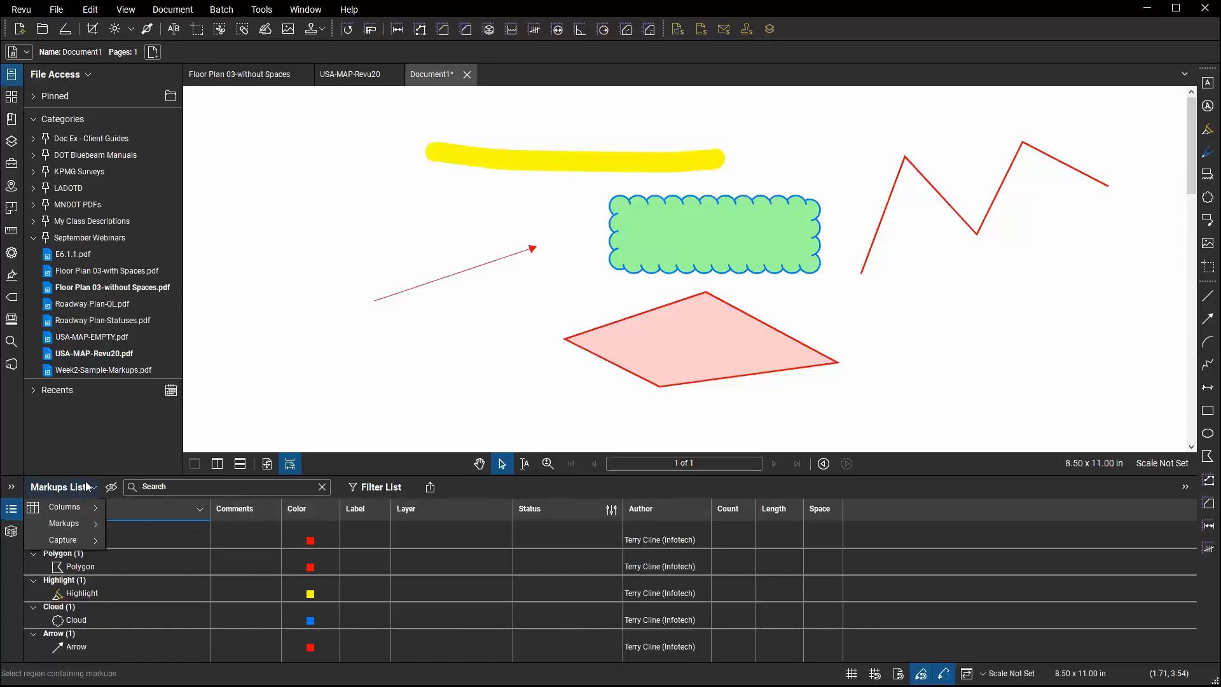
mouse_move(89, 507)
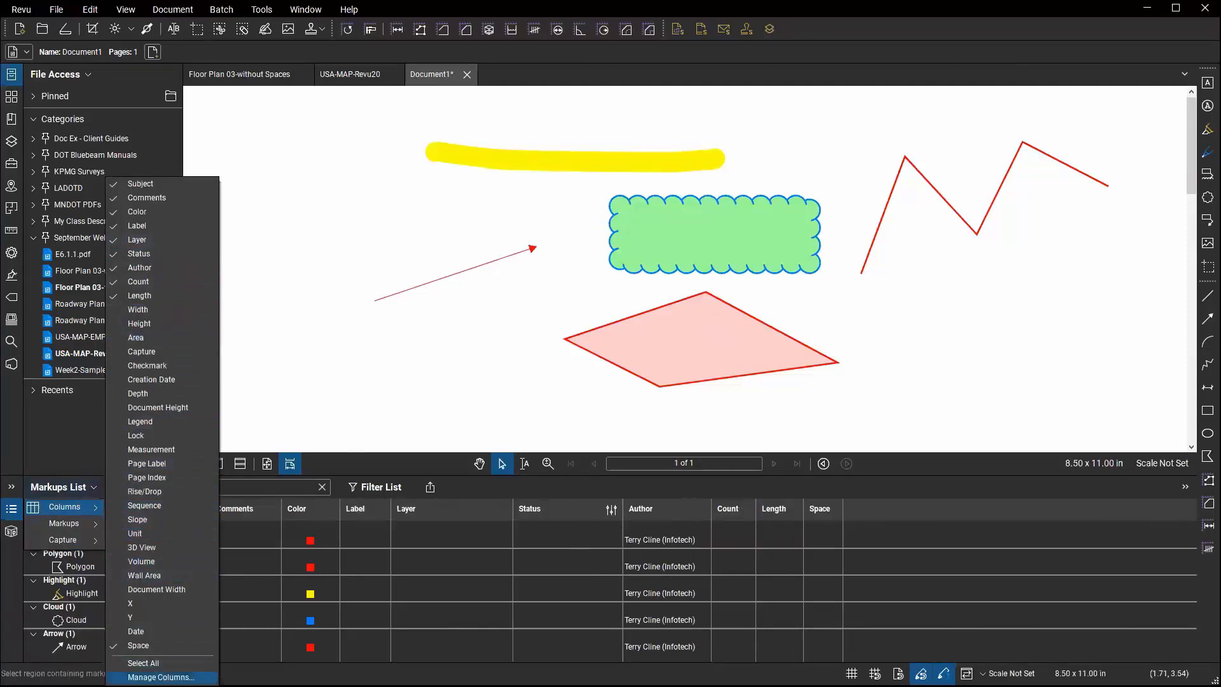
left_click(159, 677)
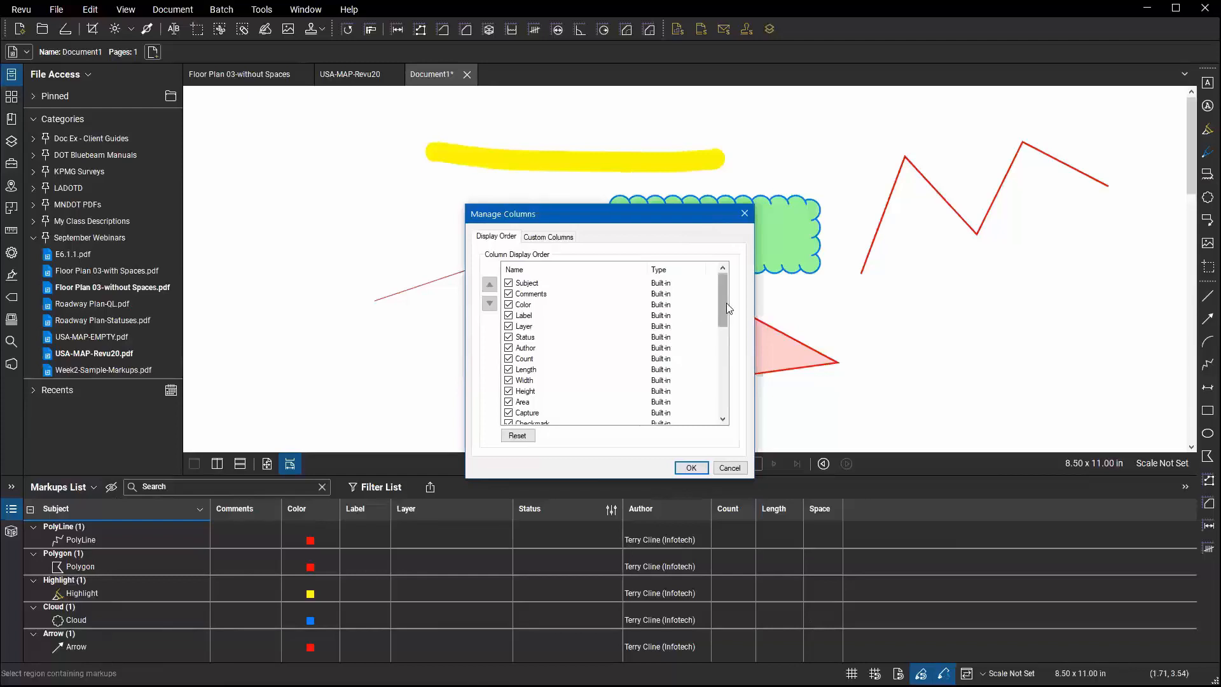
mouse_move(721, 309)
left_mouse_down()
mouse_move(719, 408)
mouse_move(720, 332)
left_mouse_up()
left_click(563, 358)
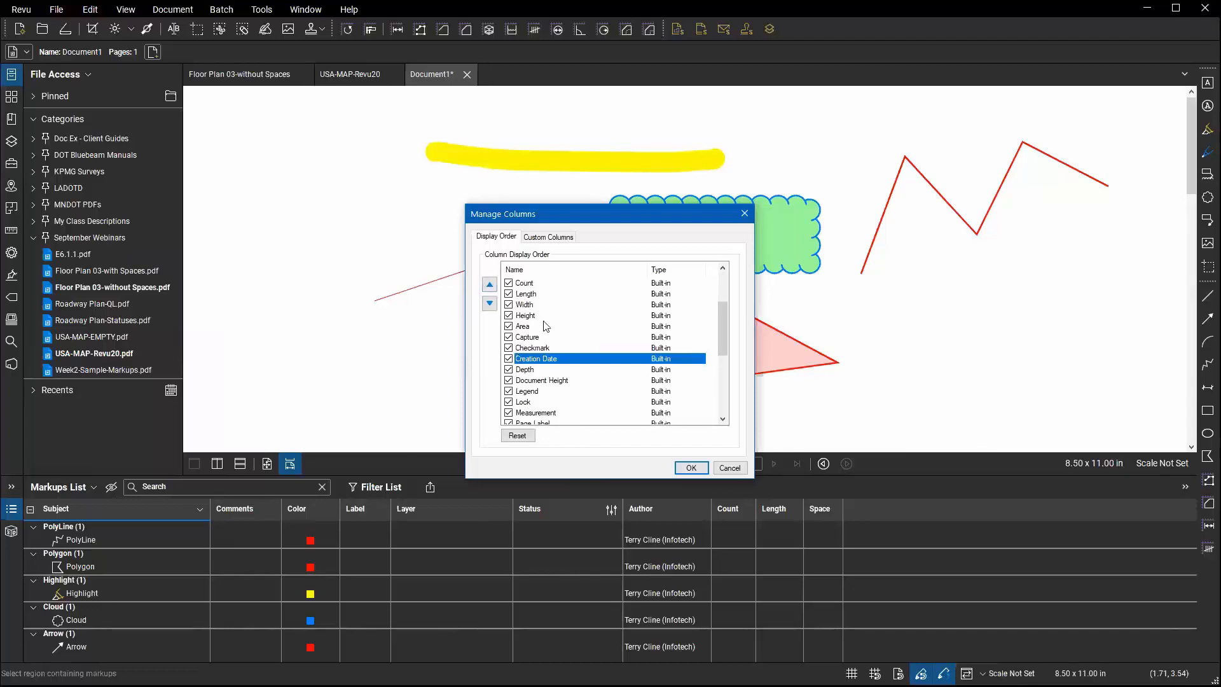
left_click(553, 241)
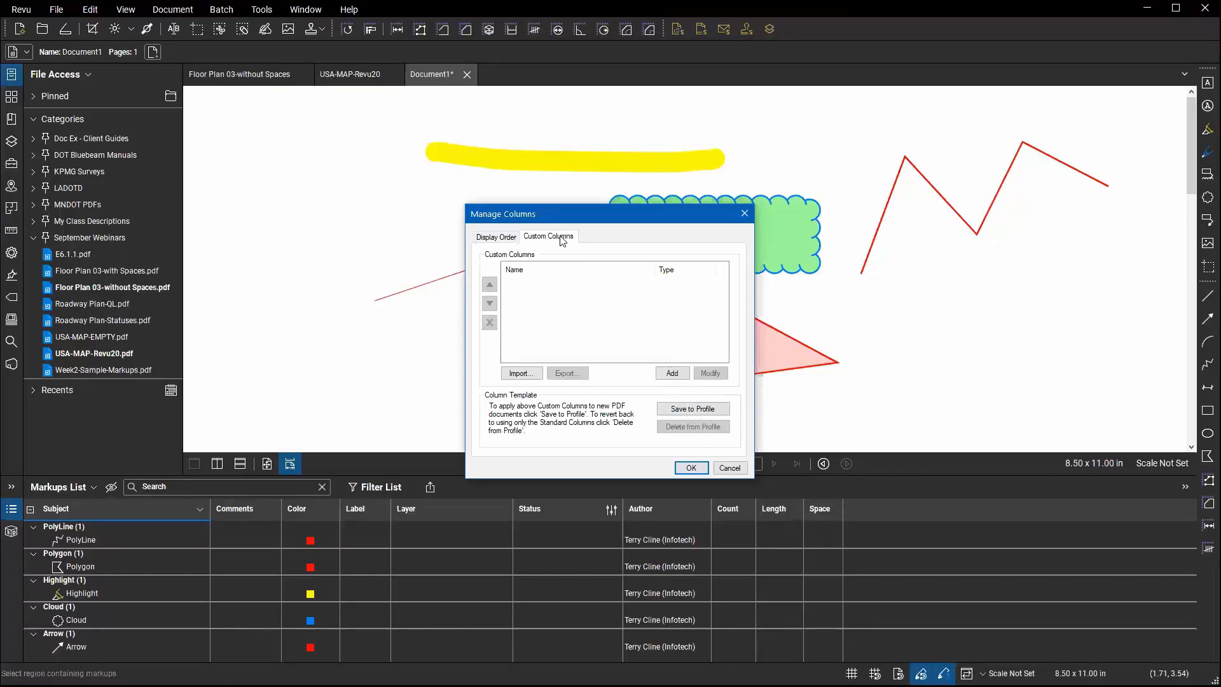
left_click(729, 468)
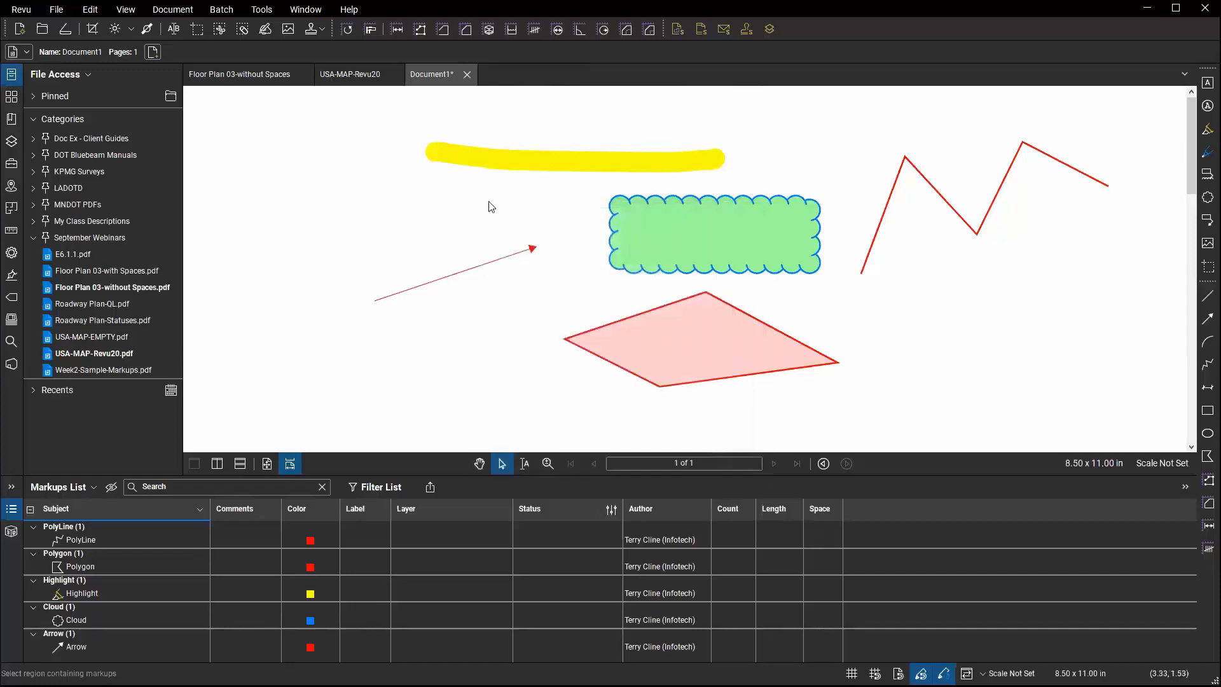
Bring up the USA-MAP-Revu20 document and switch to the other Bluebeam Revu window holding USA-MAP-Revu2019.
left_click(363, 81)
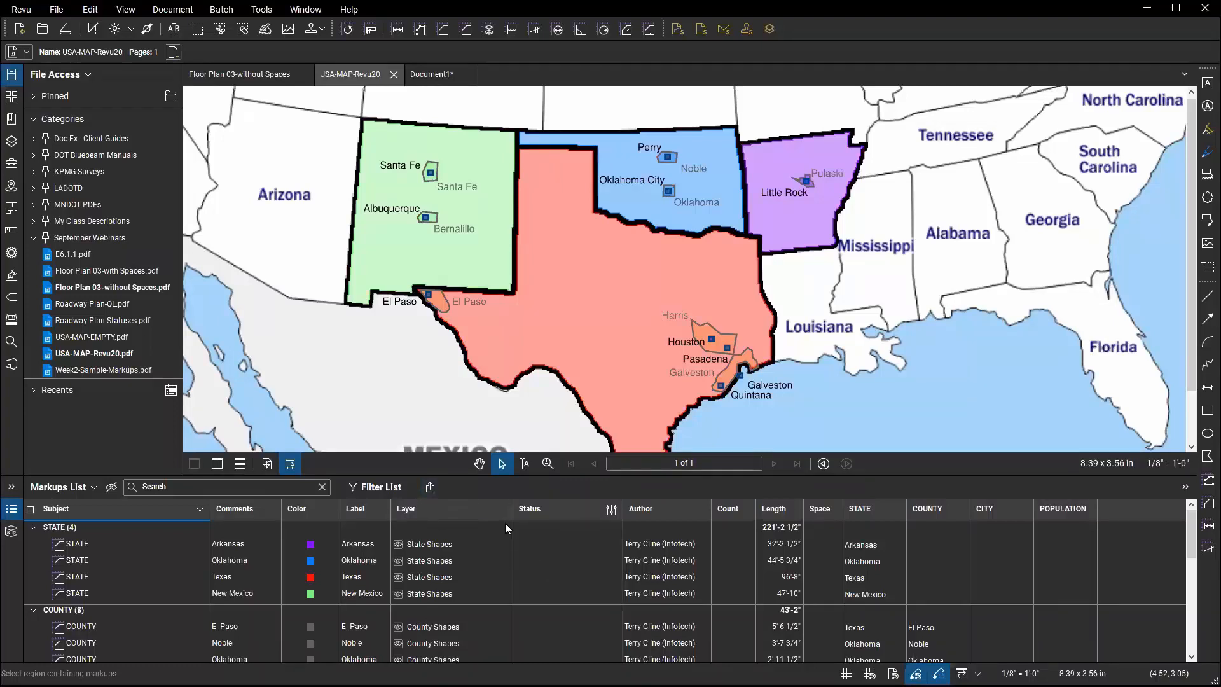
key("alt+Tab")
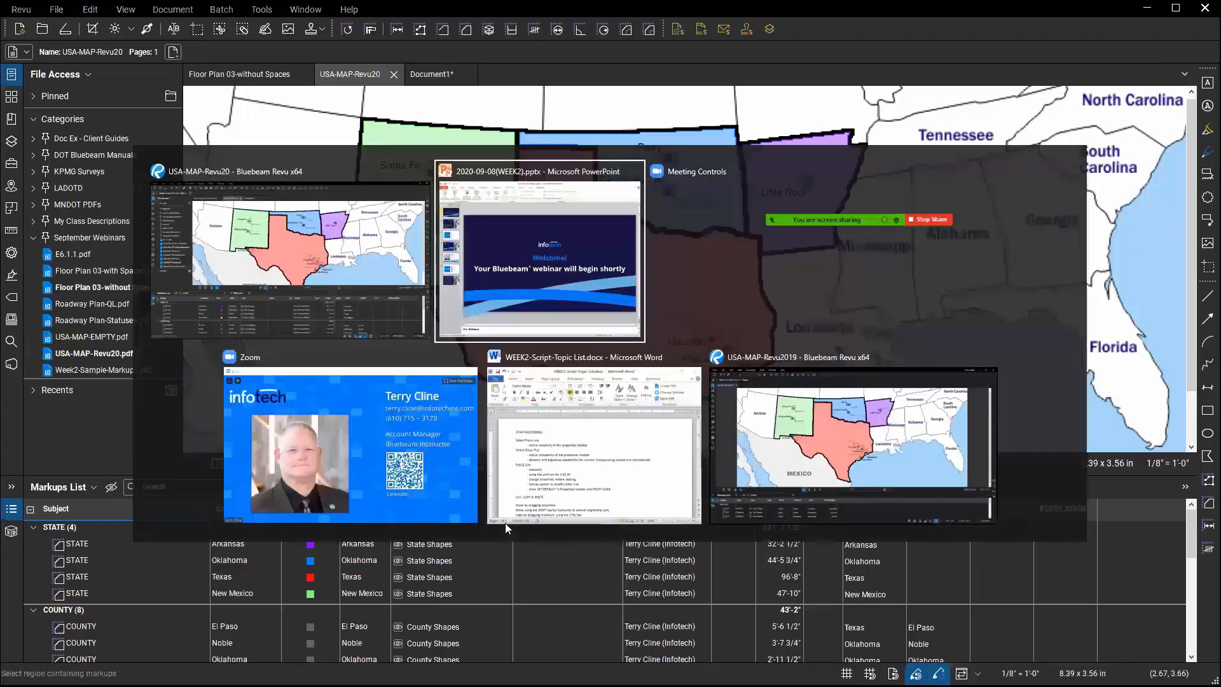
key("alt+Tab")
key("alt+Tab")
key("alt+Tab")
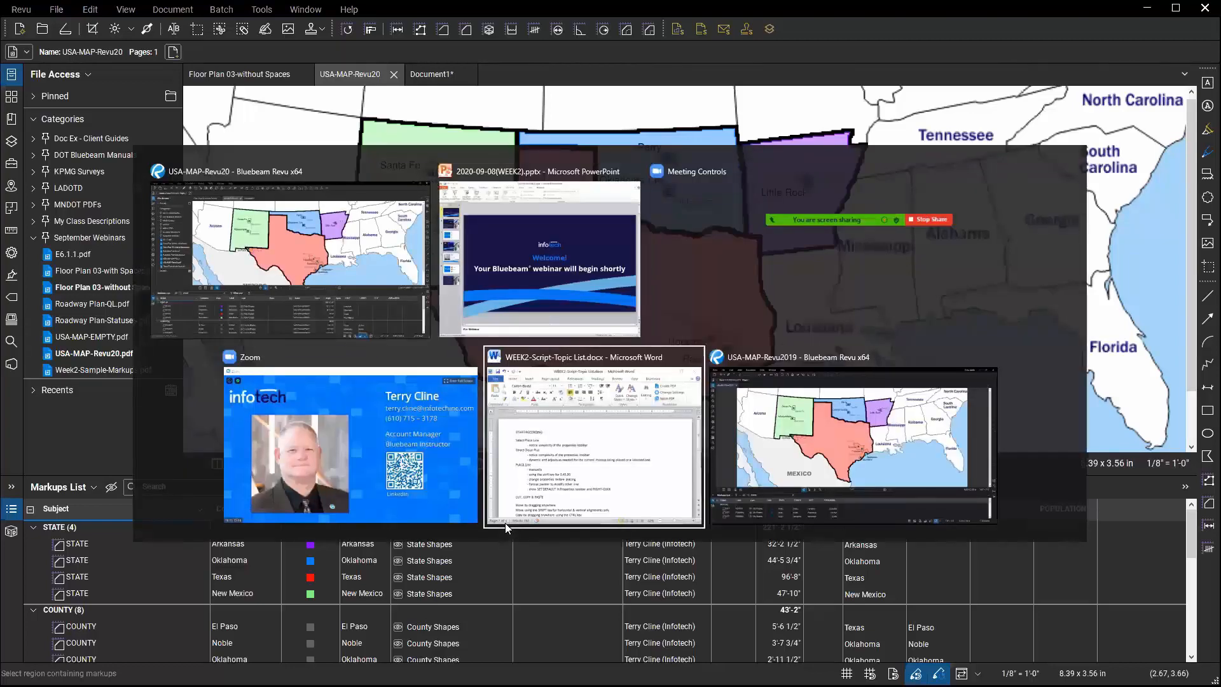
key("alt+Tab")
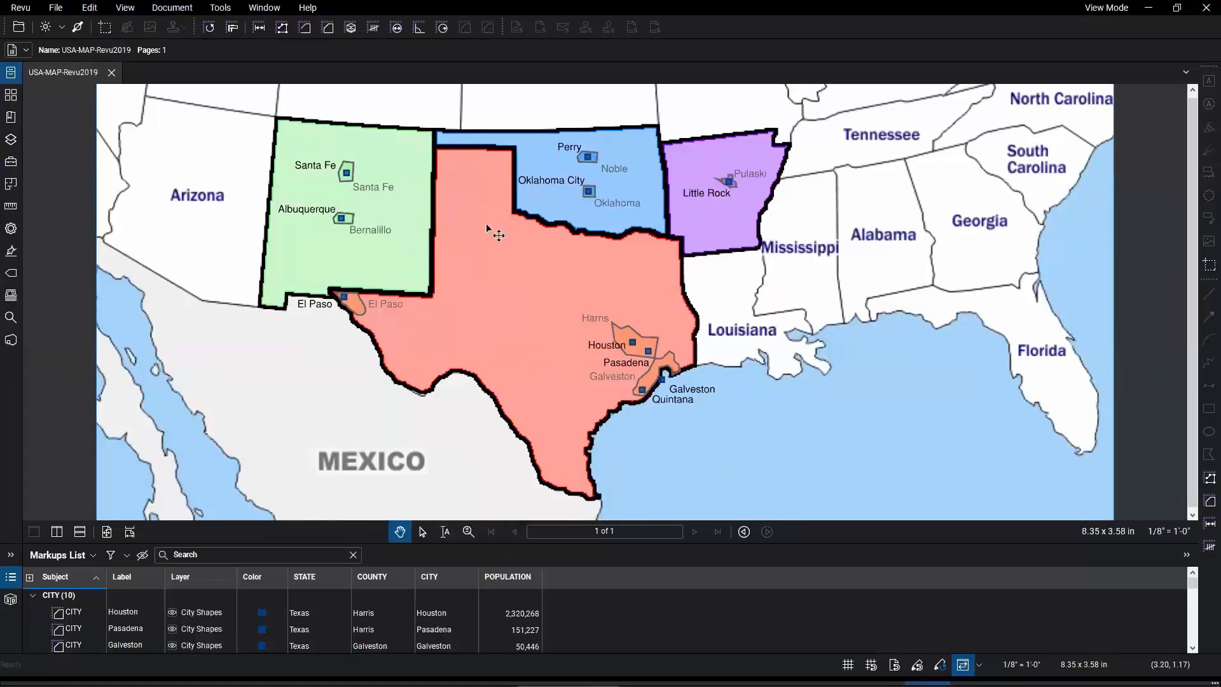
Review which columns the USA-MAP-Revu2019 Markups List offers, and minimize that window to return to USA-MAP-Revu20.
left_click(63, 553)
mouse_move(89, 575)
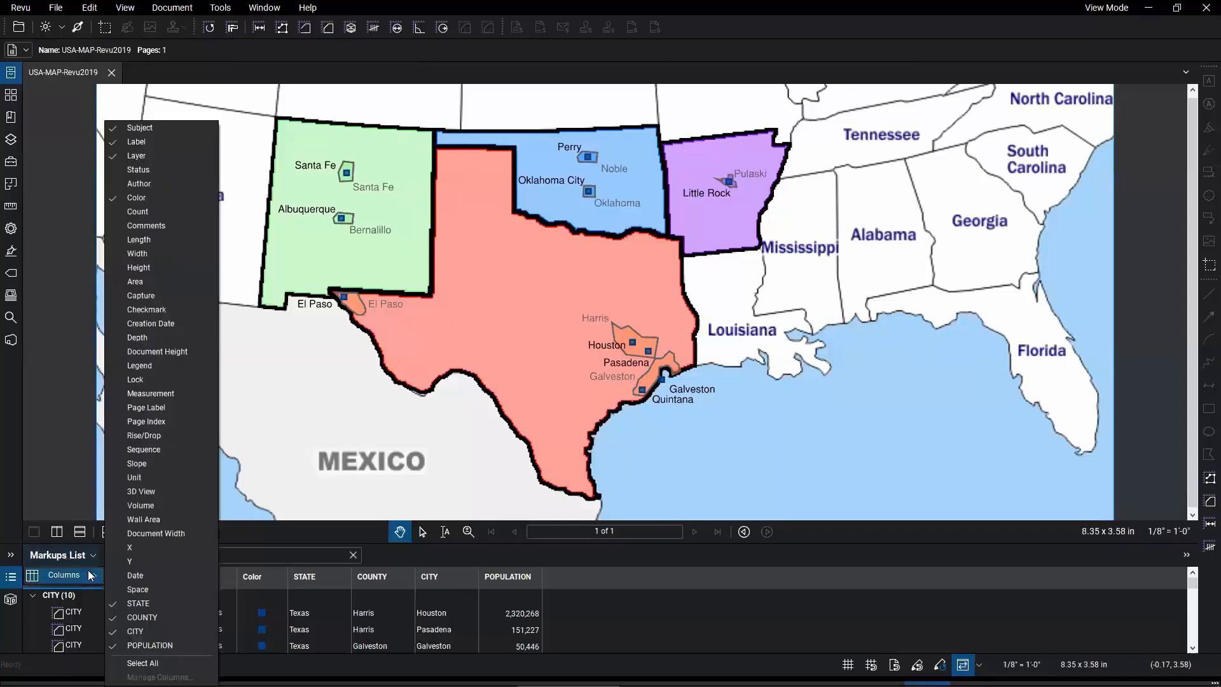
left_click(646, 612)
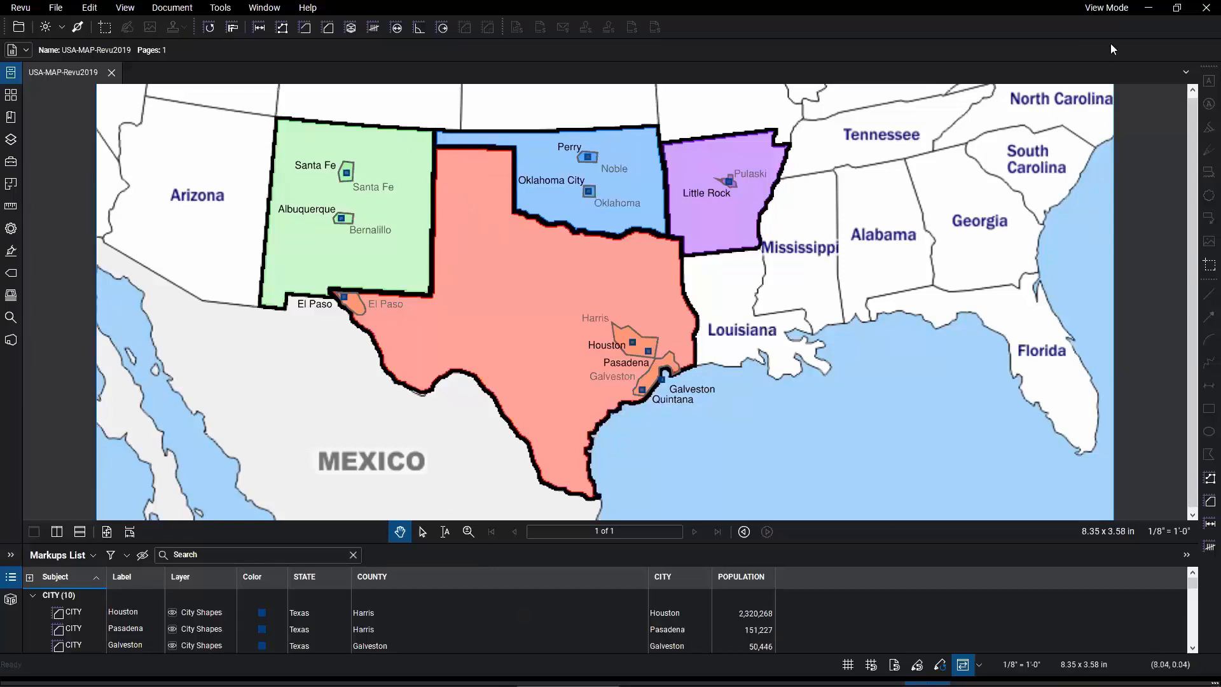
left_click(1152, 6)
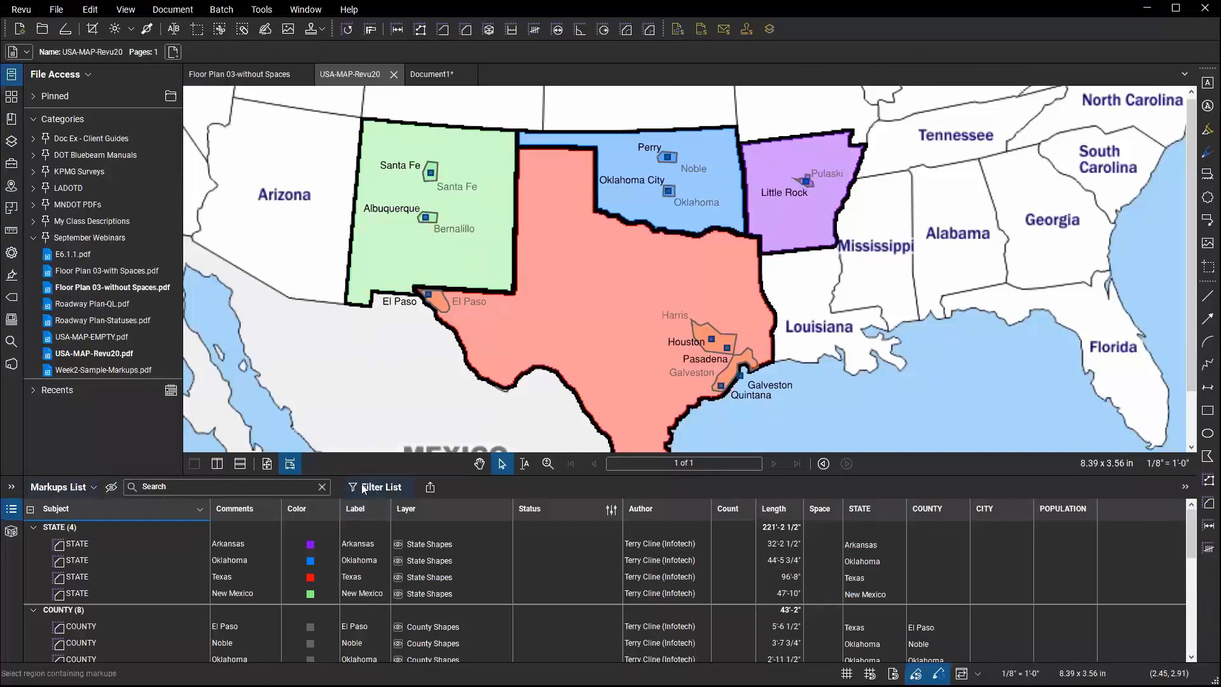
Set up a CSV markup summary of USA-MAP-Revu20 that excludes the Layer, Author, Count, Length and Space columns.
left_click(432, 487)
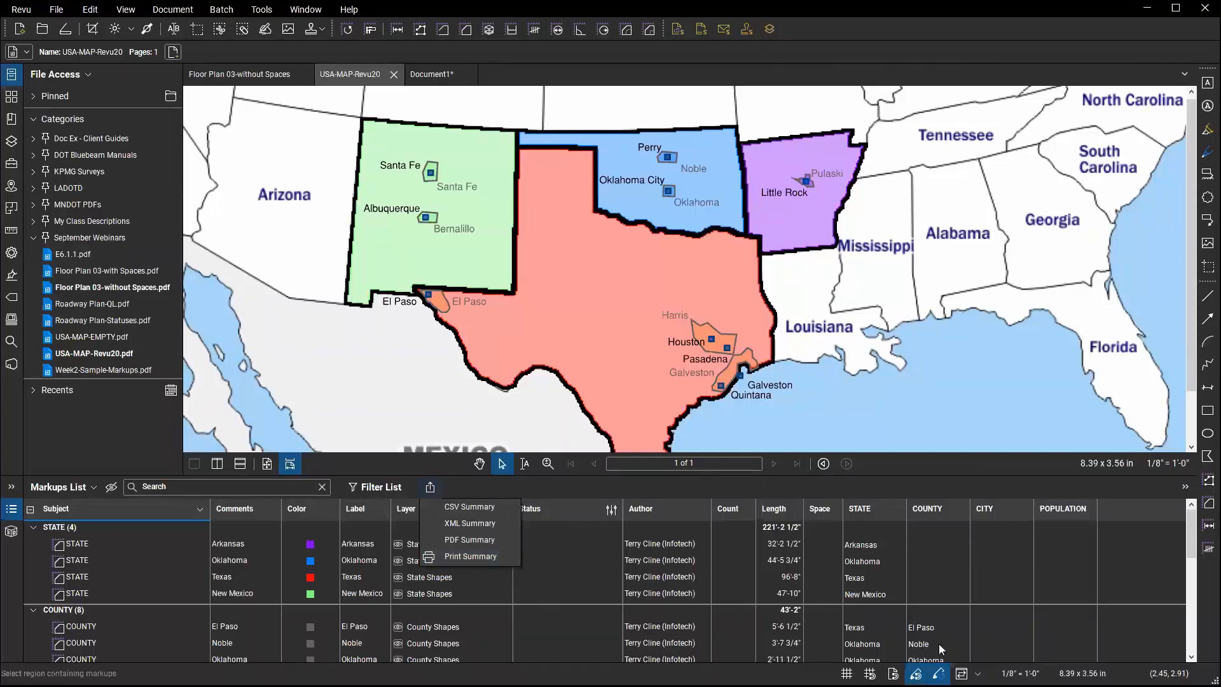
left_click(480, 508)
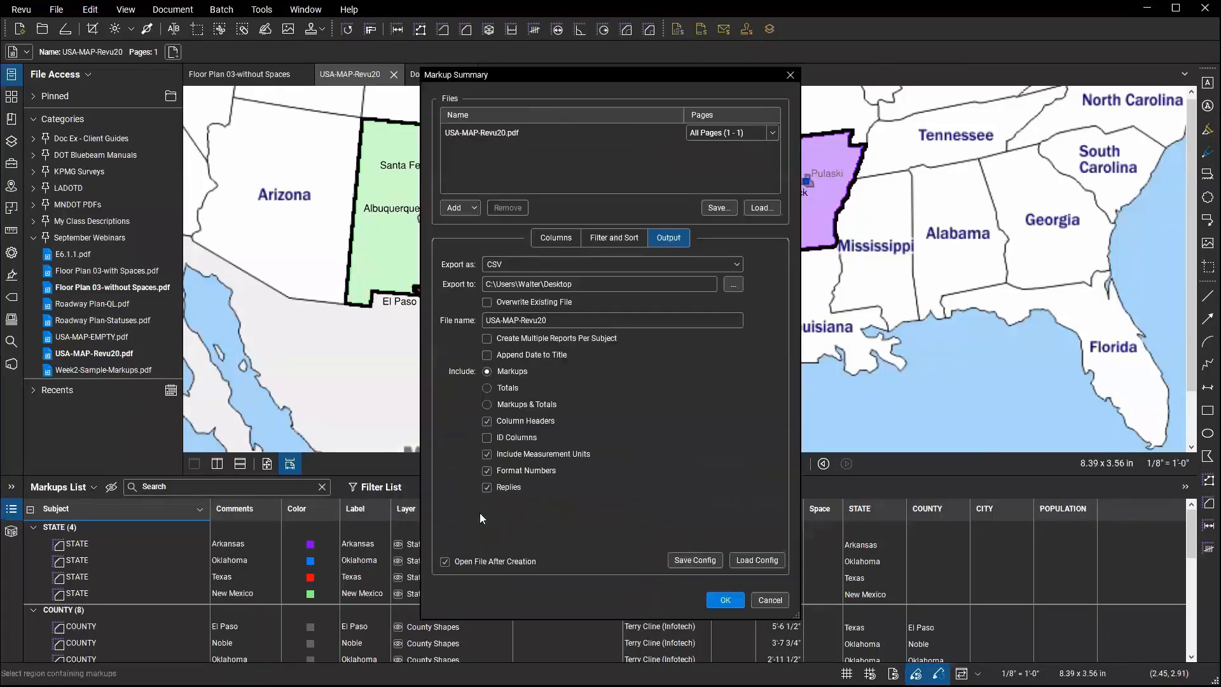
left_click(555, 245)
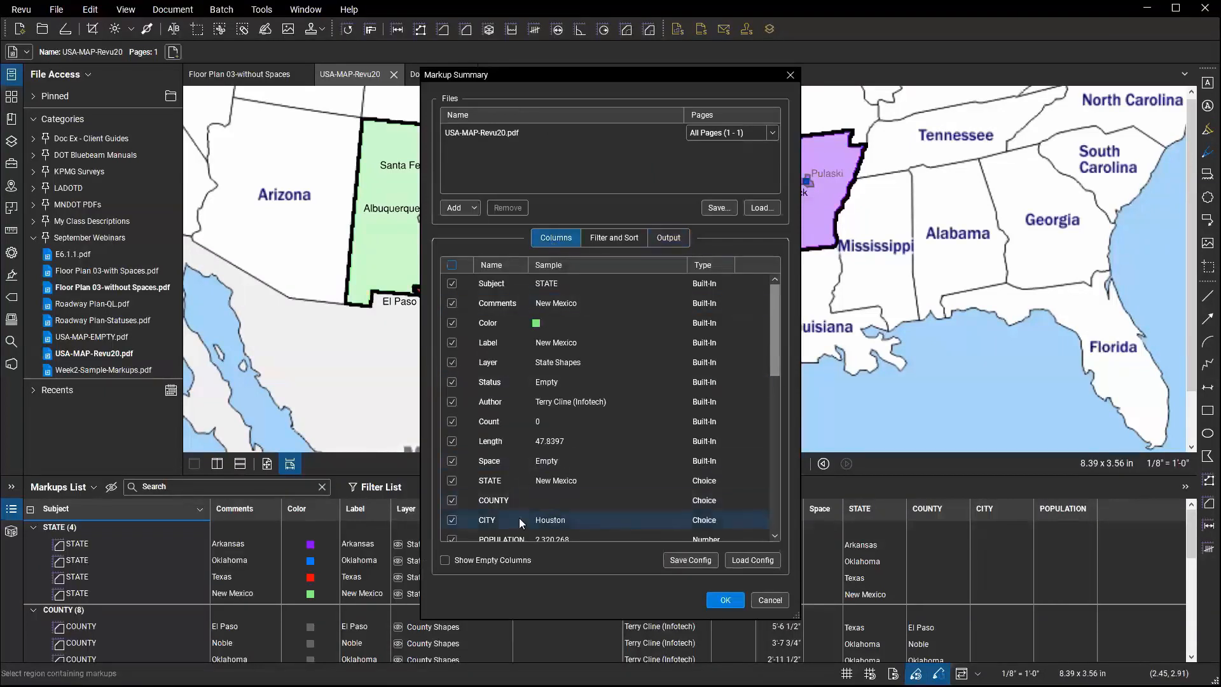
left_click(451, 441)
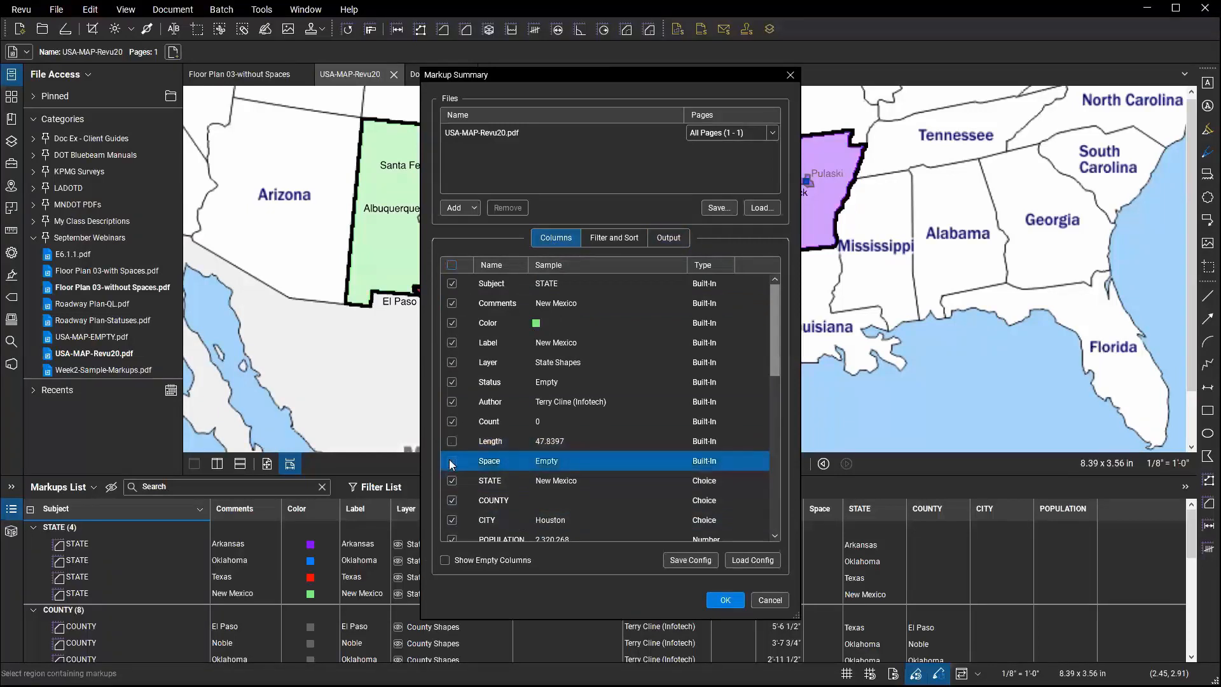
left_click(452, 402)
left_click(451, 421)
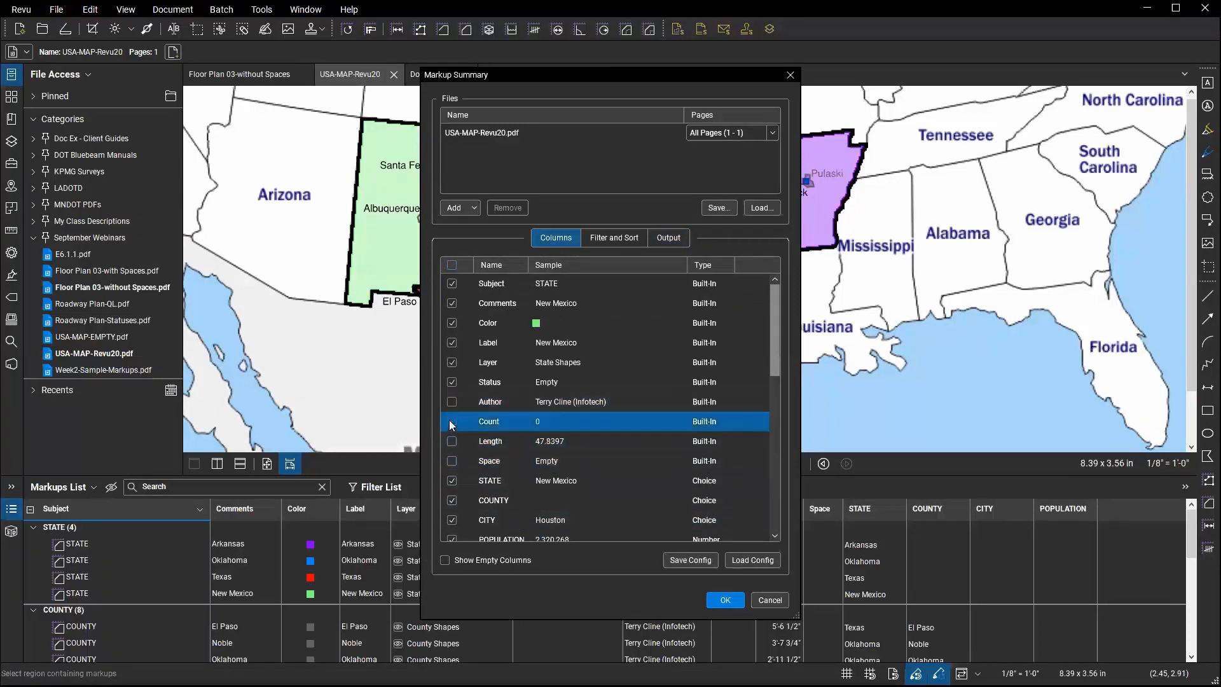
left_click(451, 362)
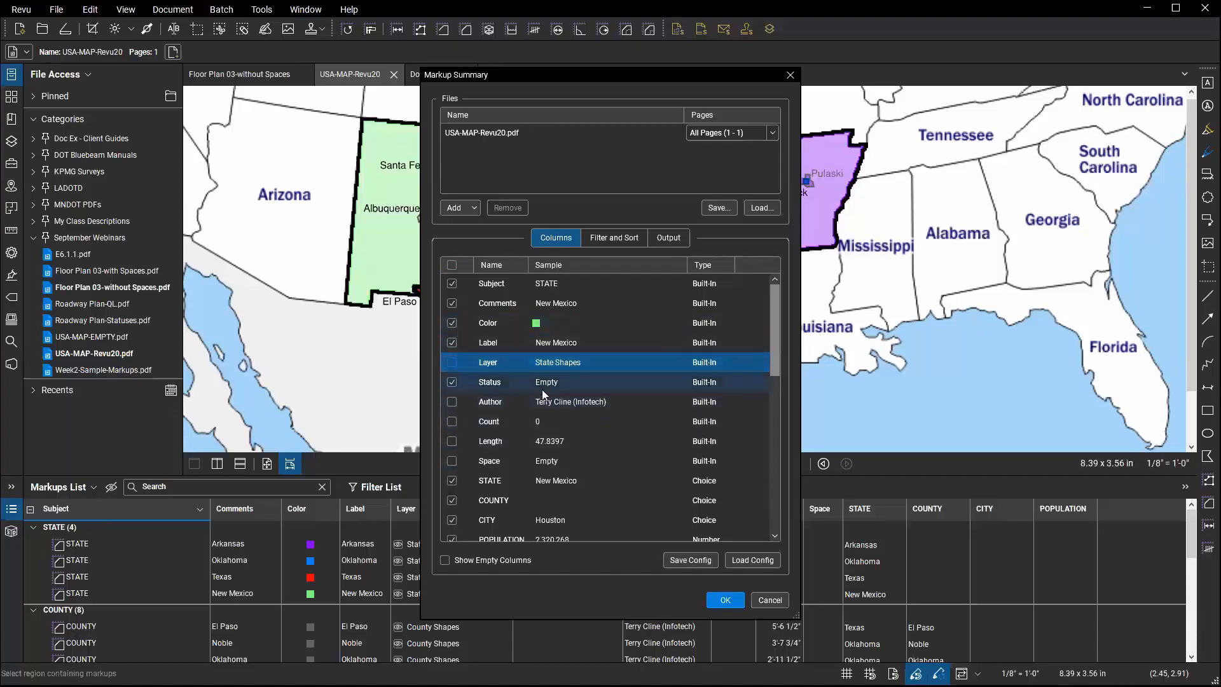
scroll(562, 458, "down", 6)
scroll(528, 385, "up", 6)
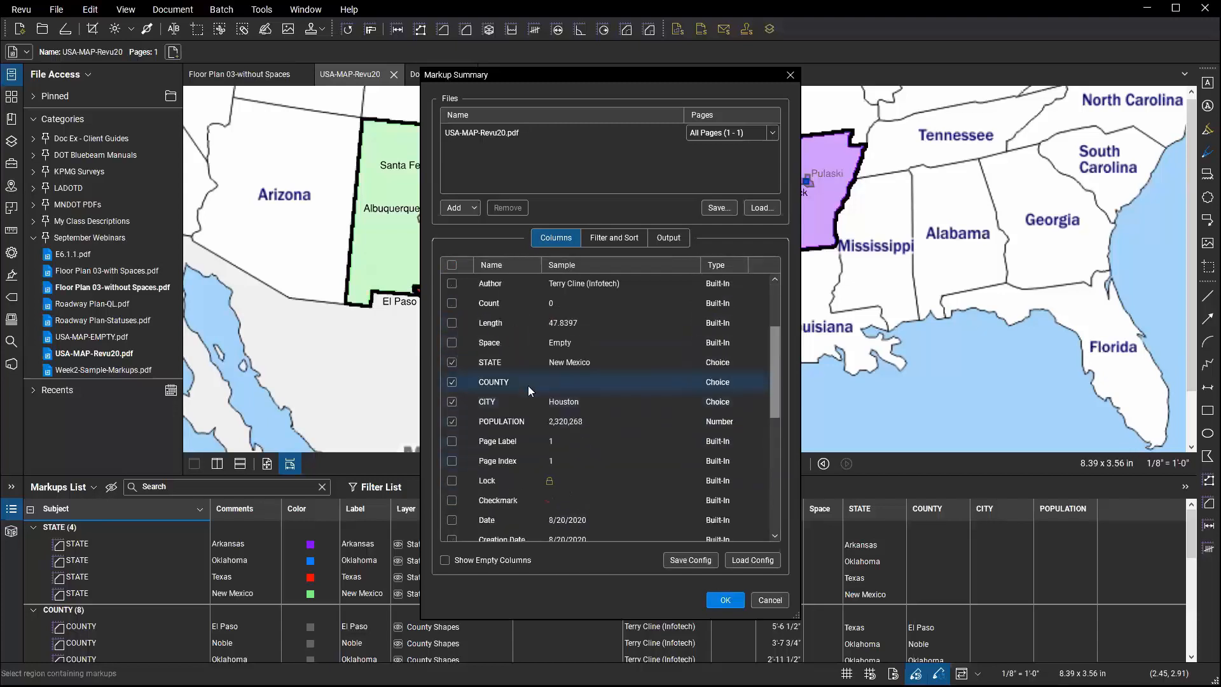
Check the summary's filter, sort and output settings, and export it as a CSV file.
left_click(615, 238)
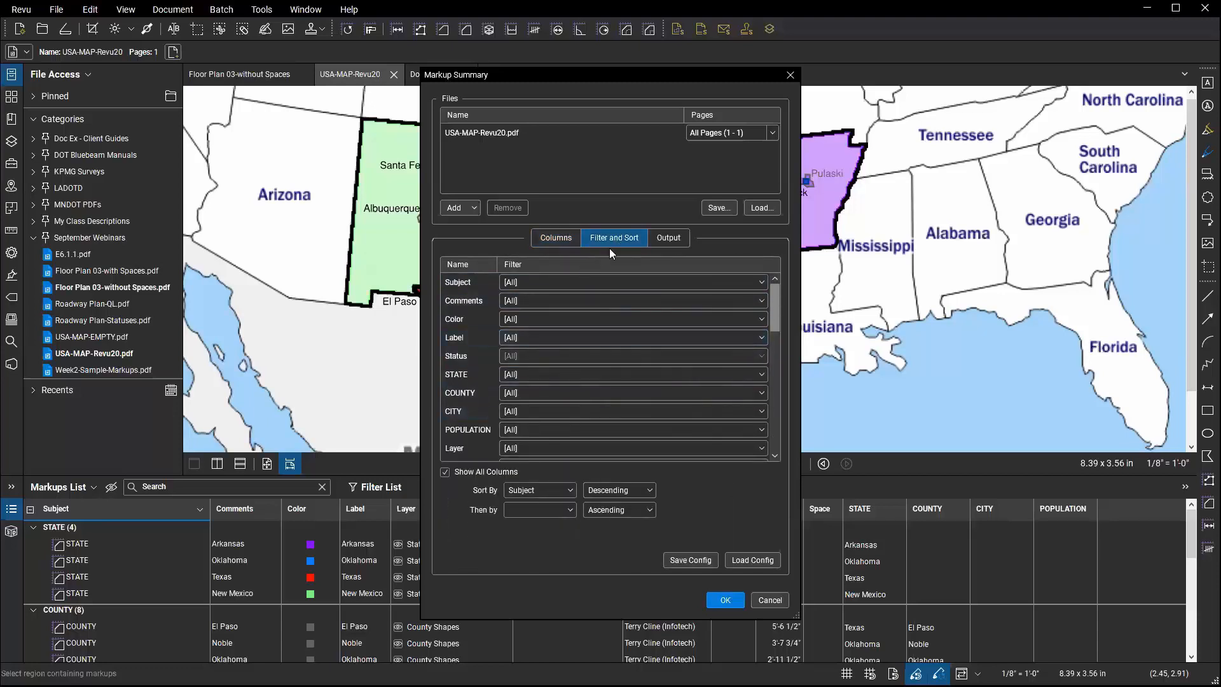
left_click(668, 239)
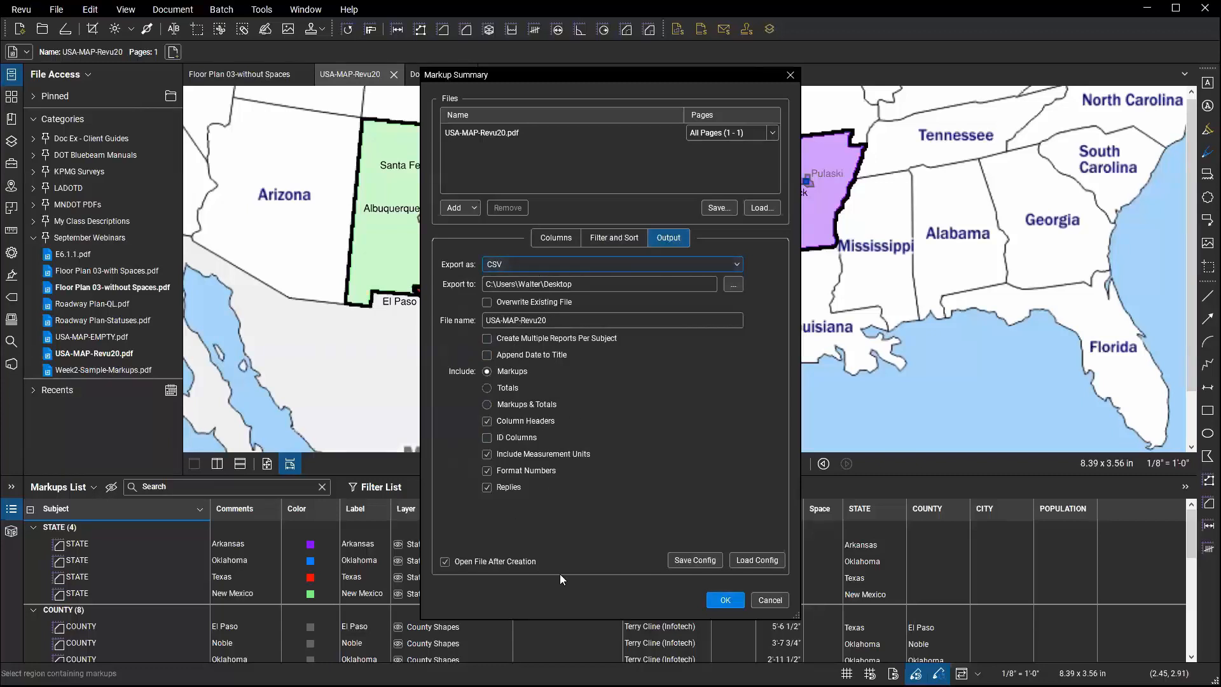
left_click(725, 600)
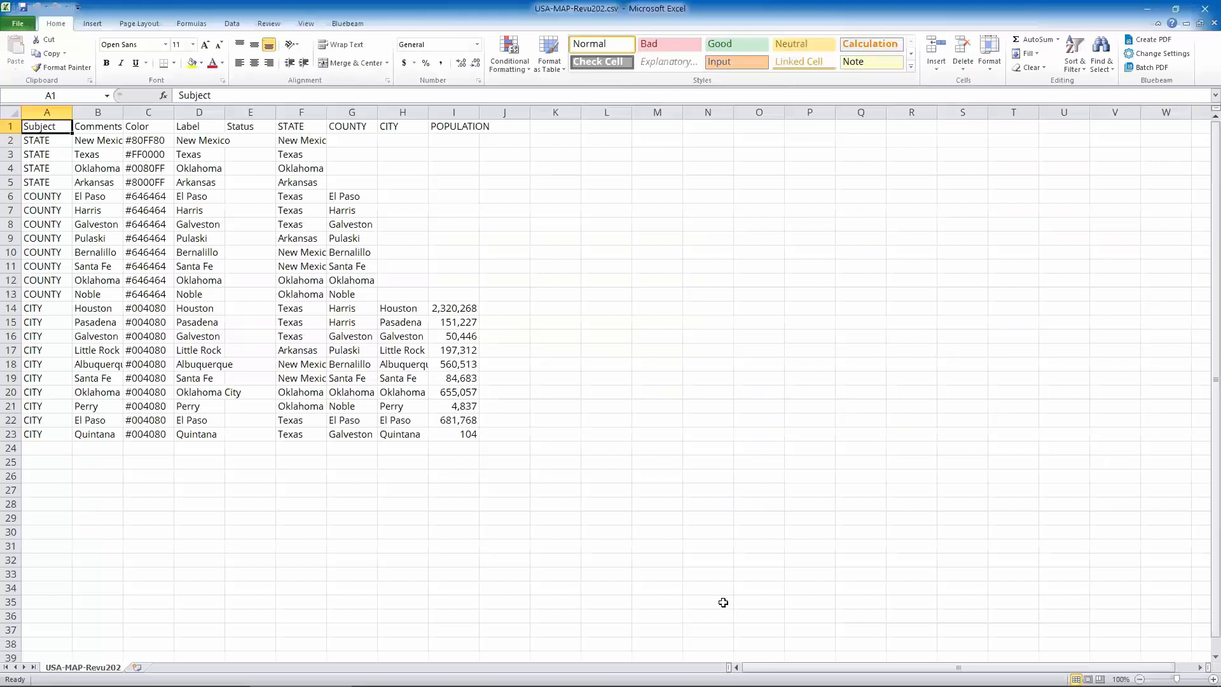
Auto-fit the widths of all columns in the exported spreadsheet and select cell J11.
left_click(11, 112)
double_click(72, 113)
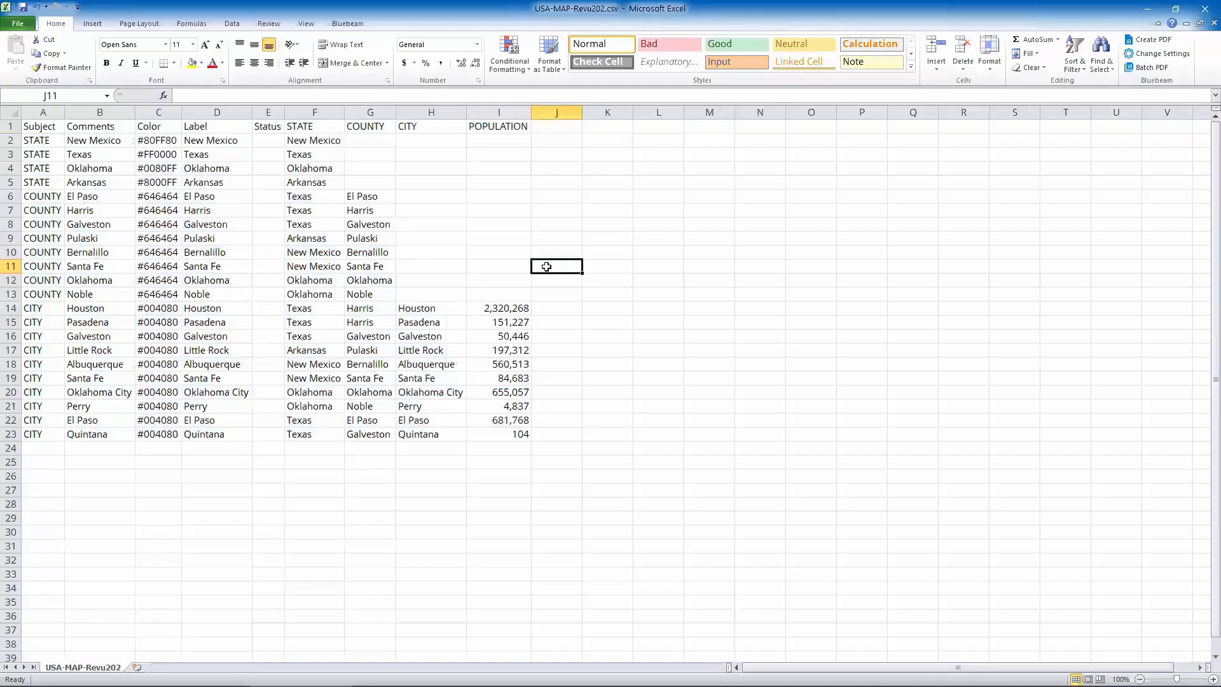
left_click(557, 266)
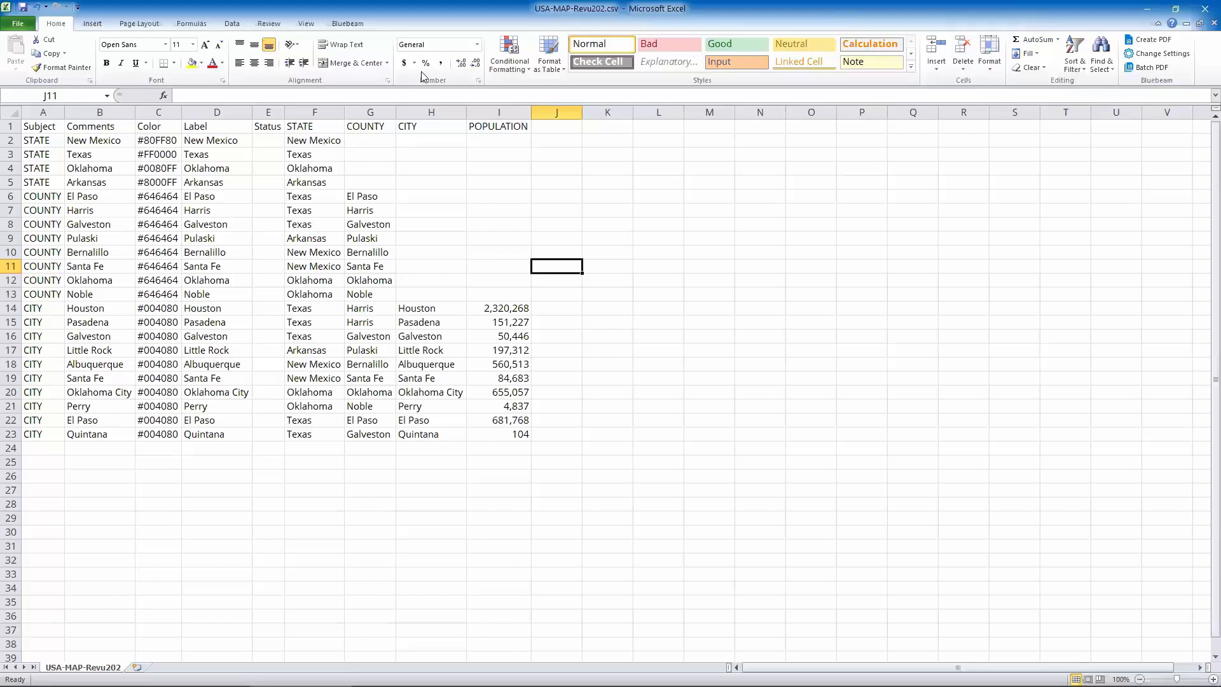
Close the exported spreadsheet without saving its changes and return to the Floor Plan 03-without Spaces drawing.
left_click(1204, 10)
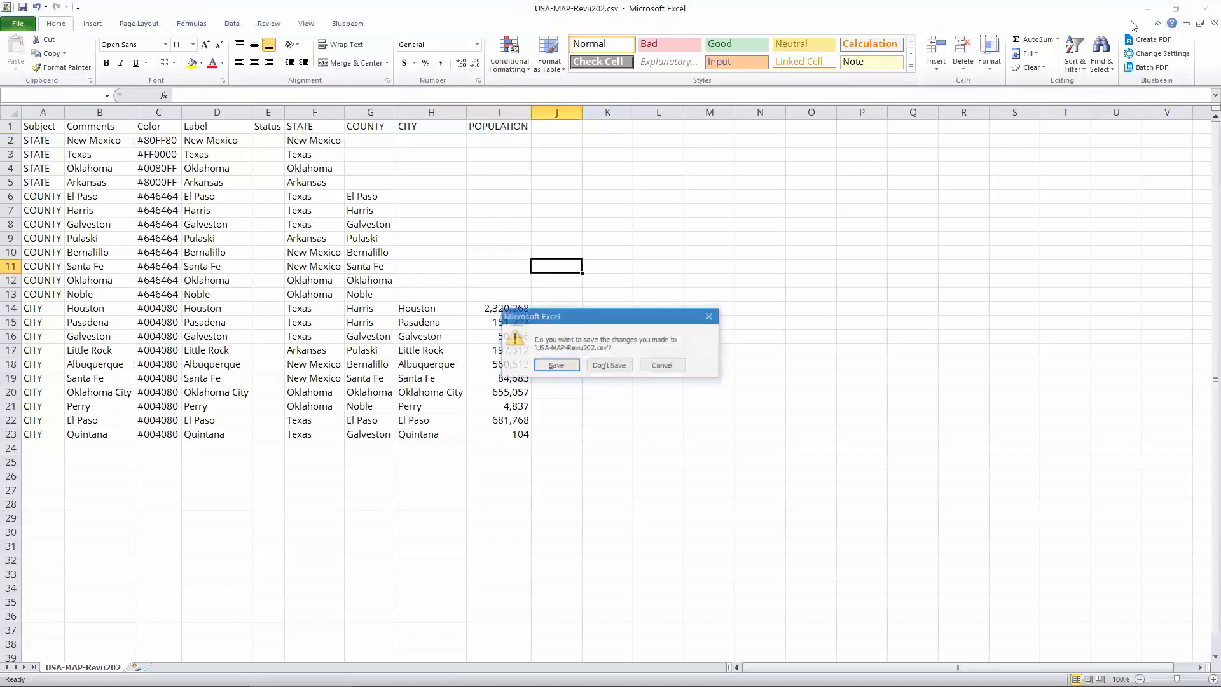
left_click(614, 367)
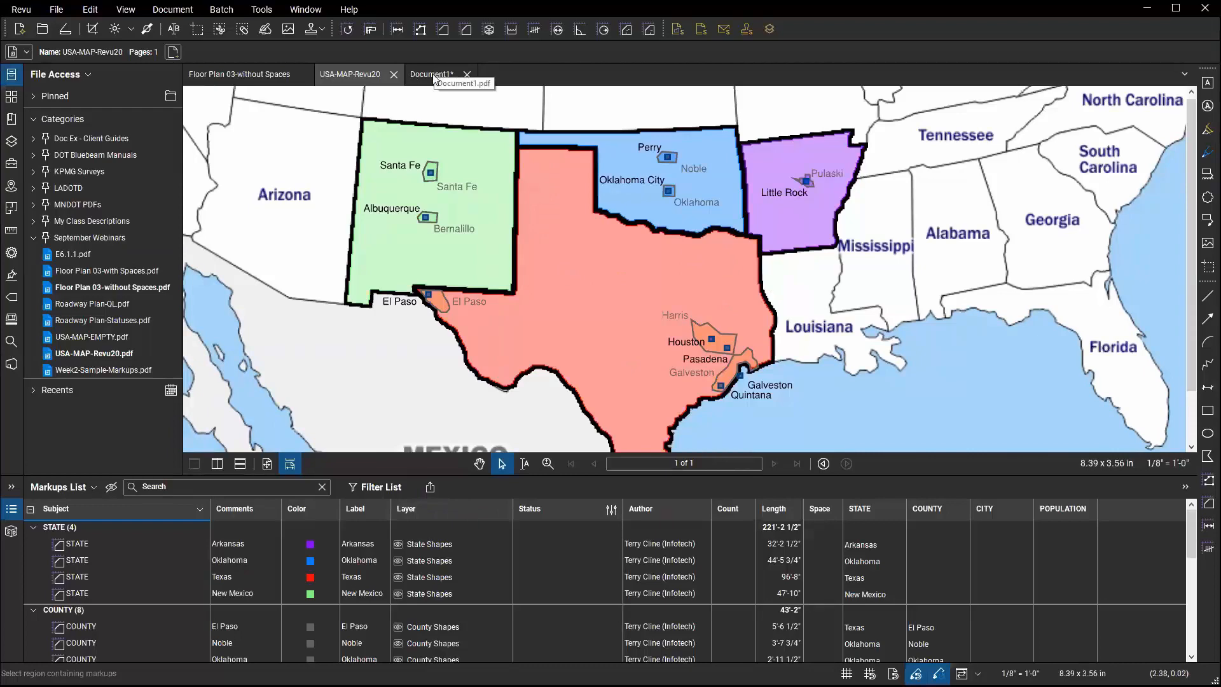
left_click(411, 76)
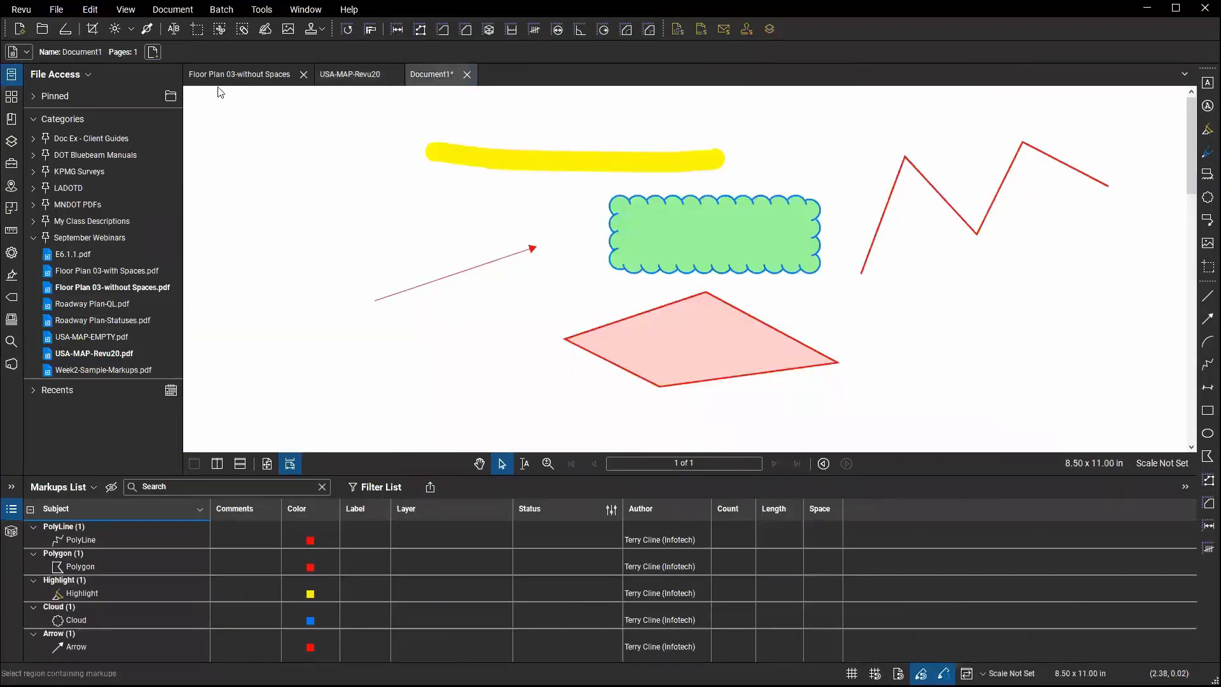
left_click(241, 77)
scroll(456, 167, "up", 2)
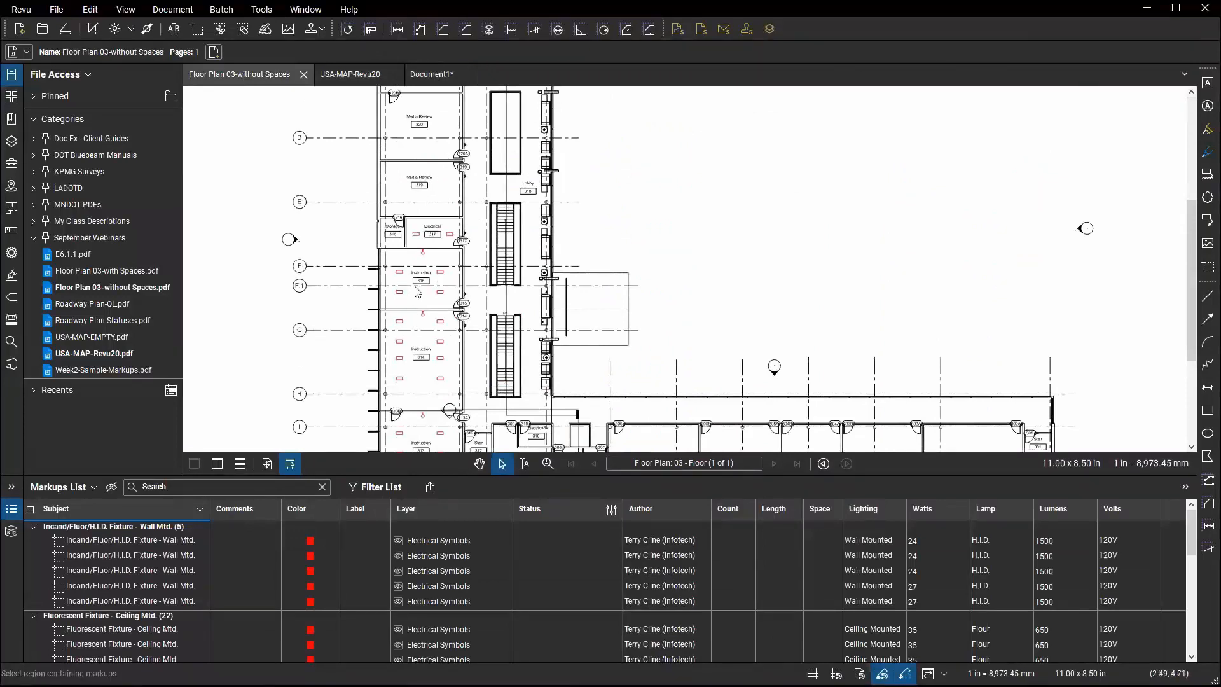
scroll(423, 302, "down", 5)
scroll(407, 305, "up", 4)
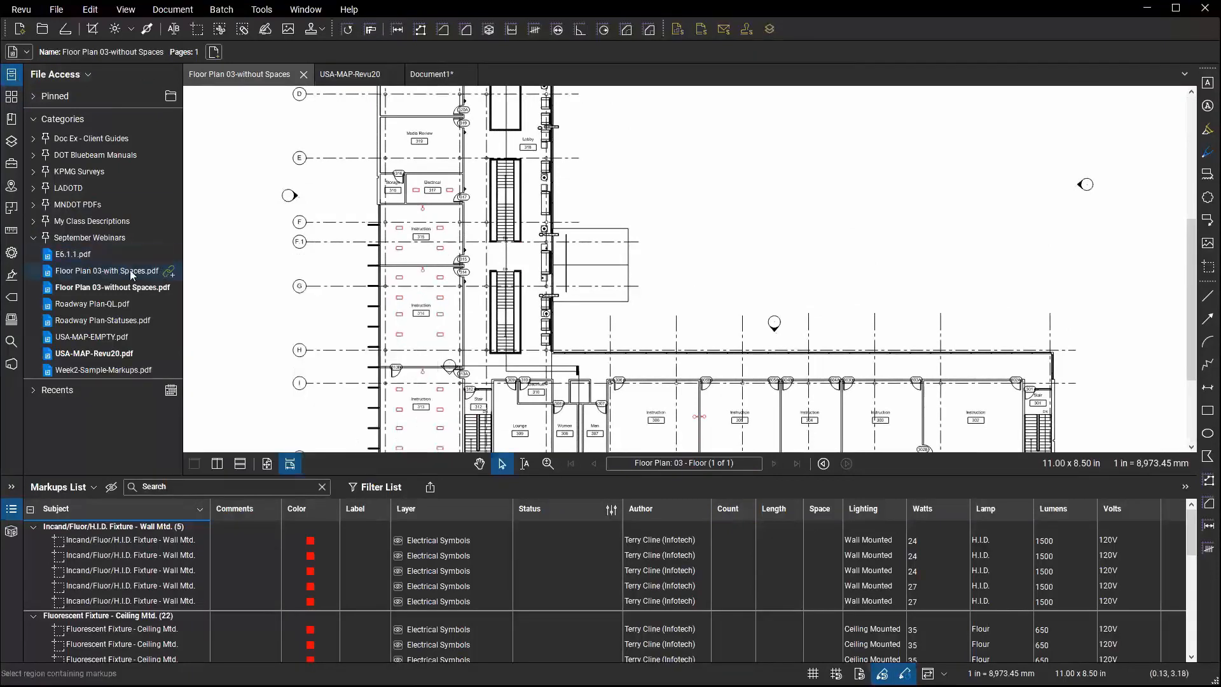
Open Floor Plan 03-with Spaces.pdf and highlight its Instruction 305, Instruction 314 and Electrical 317 spaces on the plan.
left_click(108, 272)
scroll(551, 310, "down", 10)
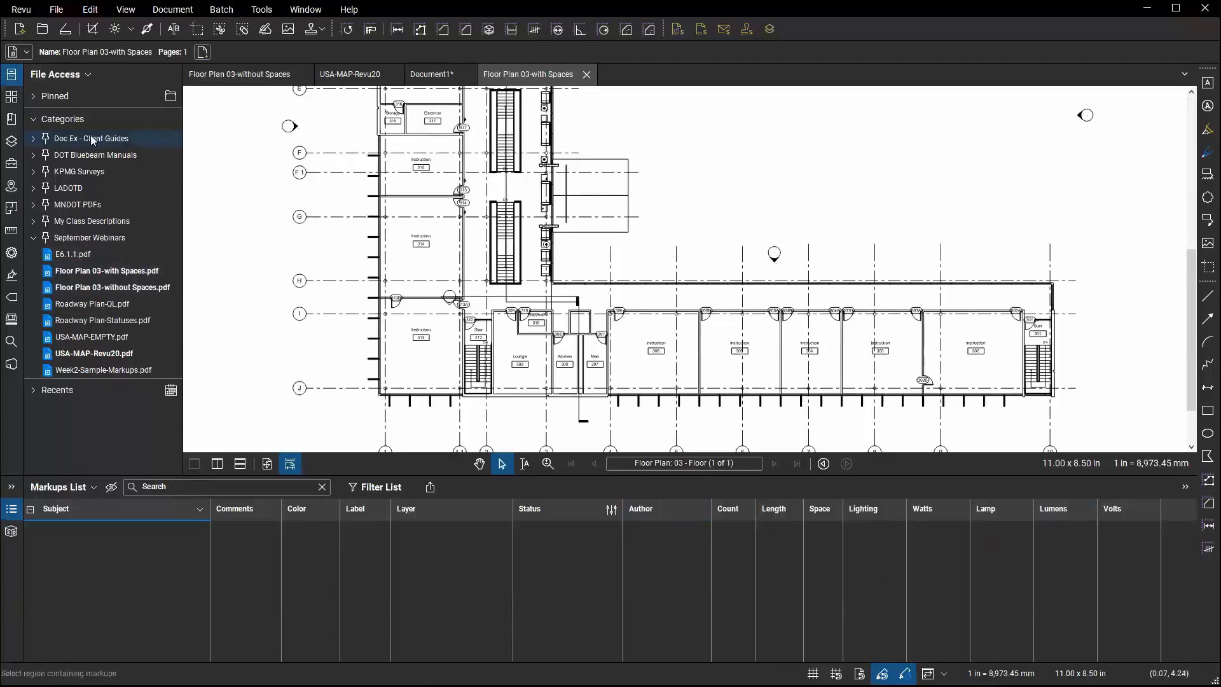
left_click(11, 210)
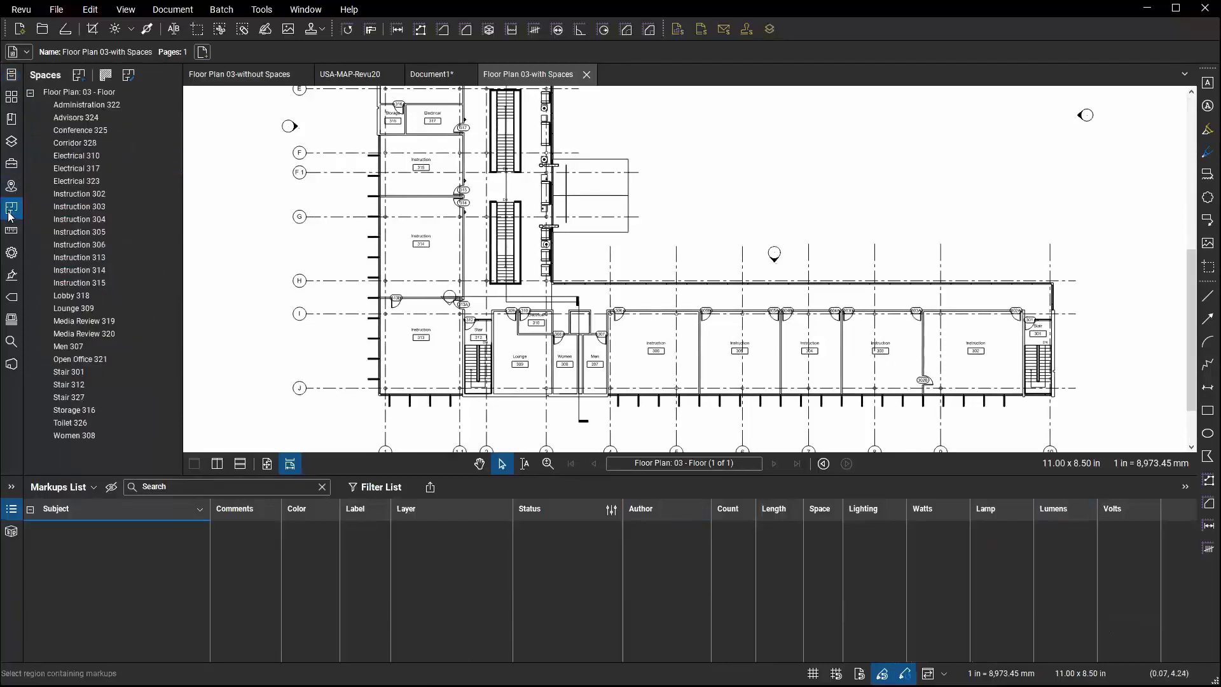
left_click(75, 233)
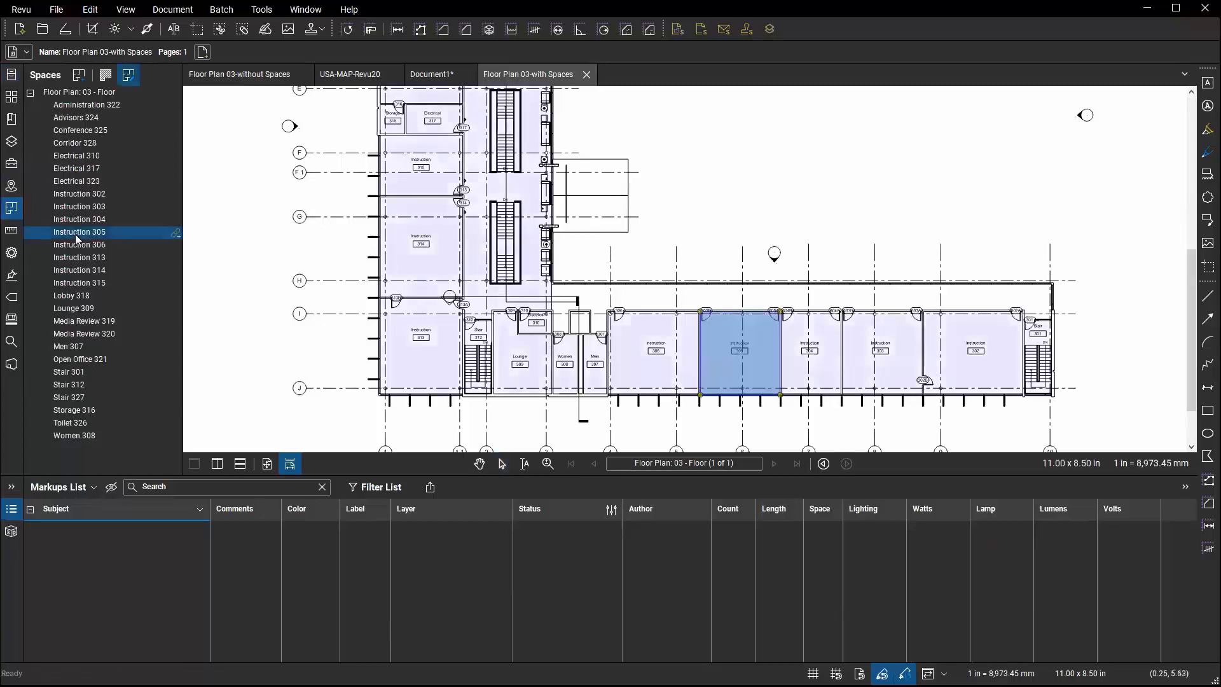
left_click(76, 270)
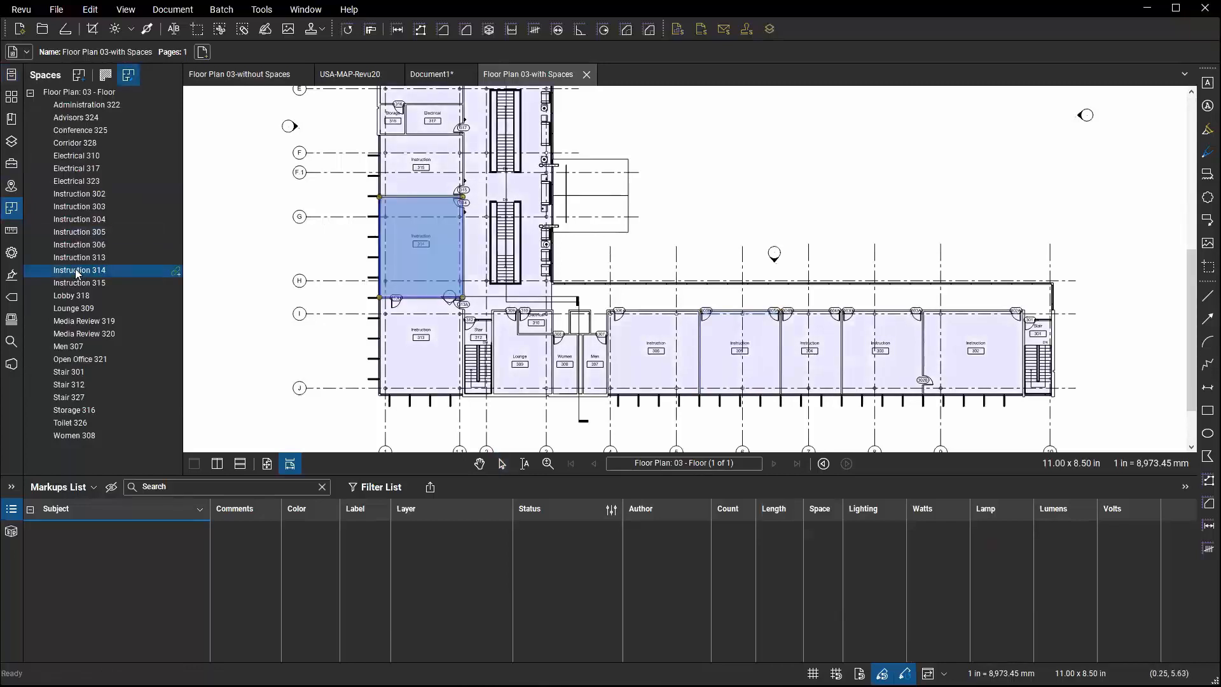
left_click(87, 169)
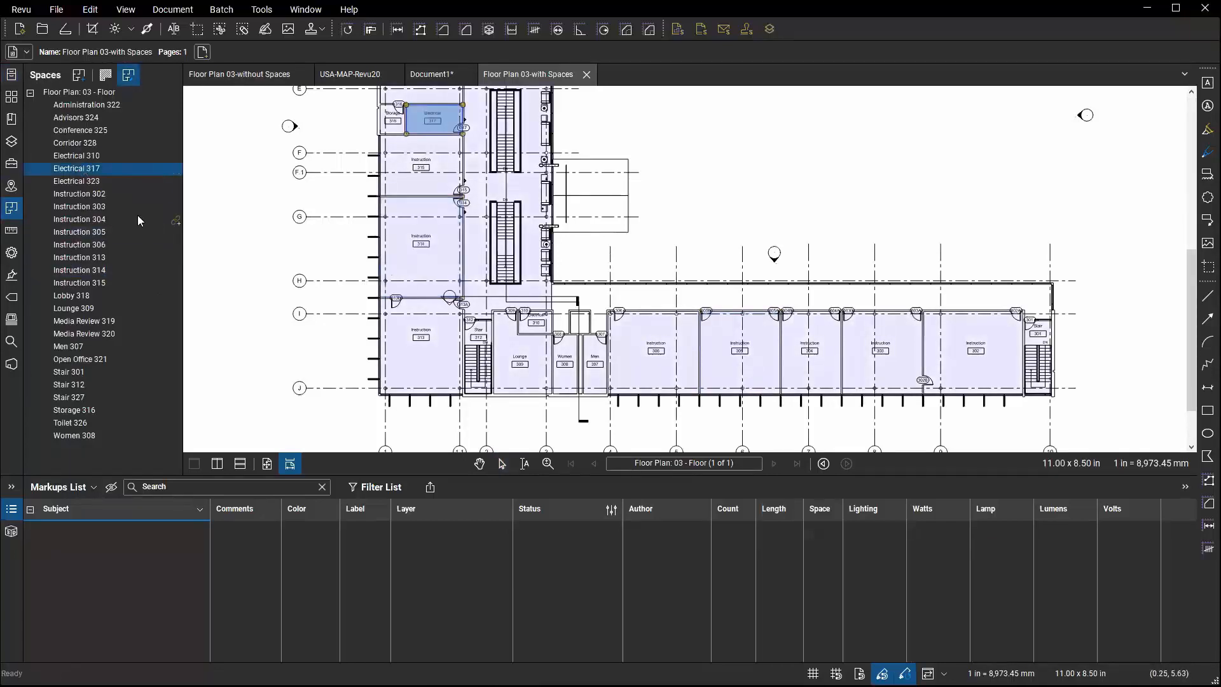
left_click(690, 215)
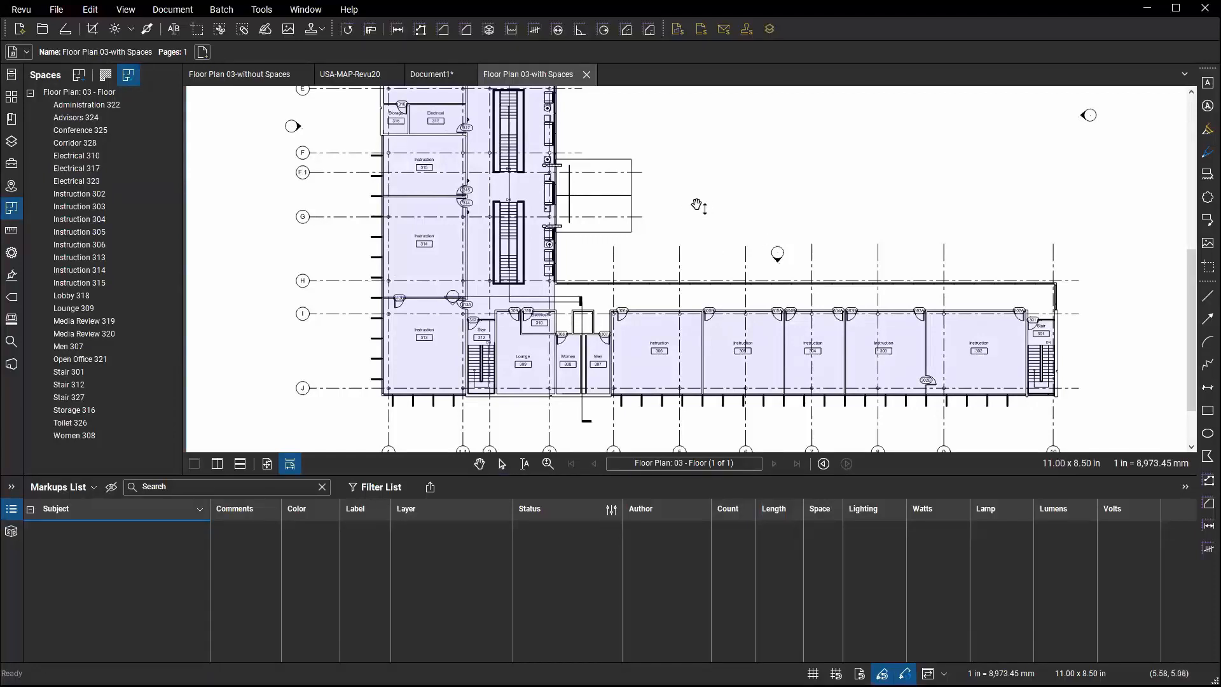
Compare the spaces and markups of the two floor plans, ending on Floor Plan 03-without Spaces.
left_click(243, 77)
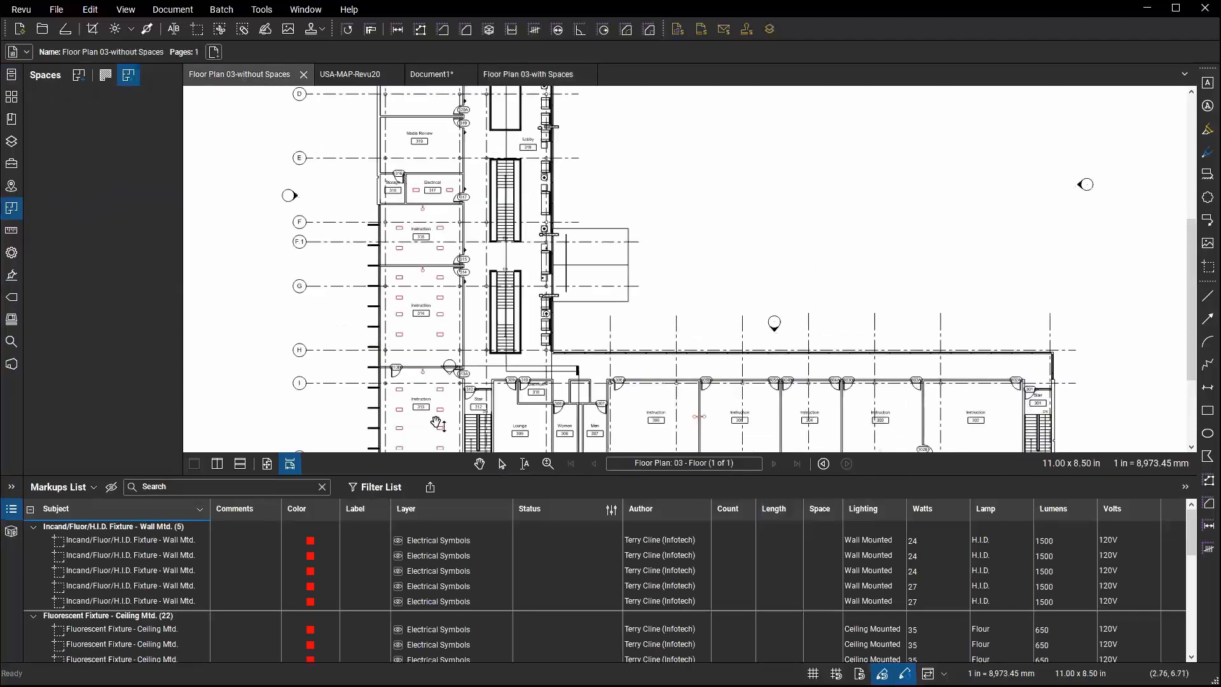
left_click_drag(665, 300, 668, 225)
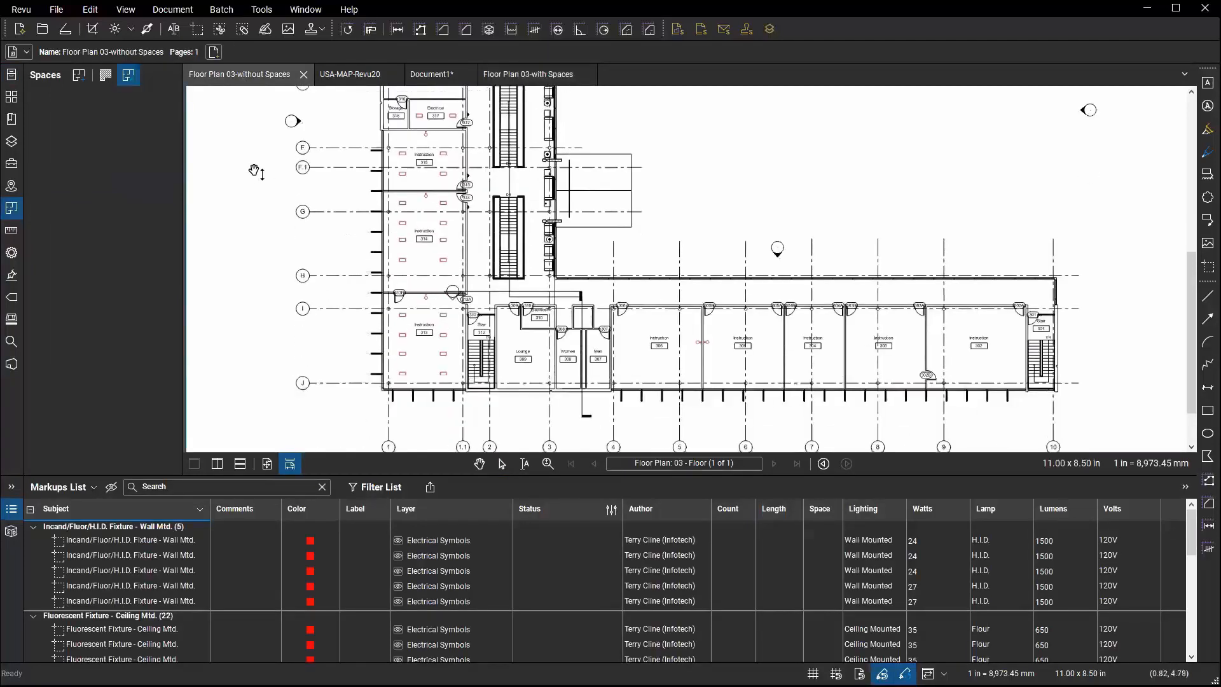
left_click(528, 74)
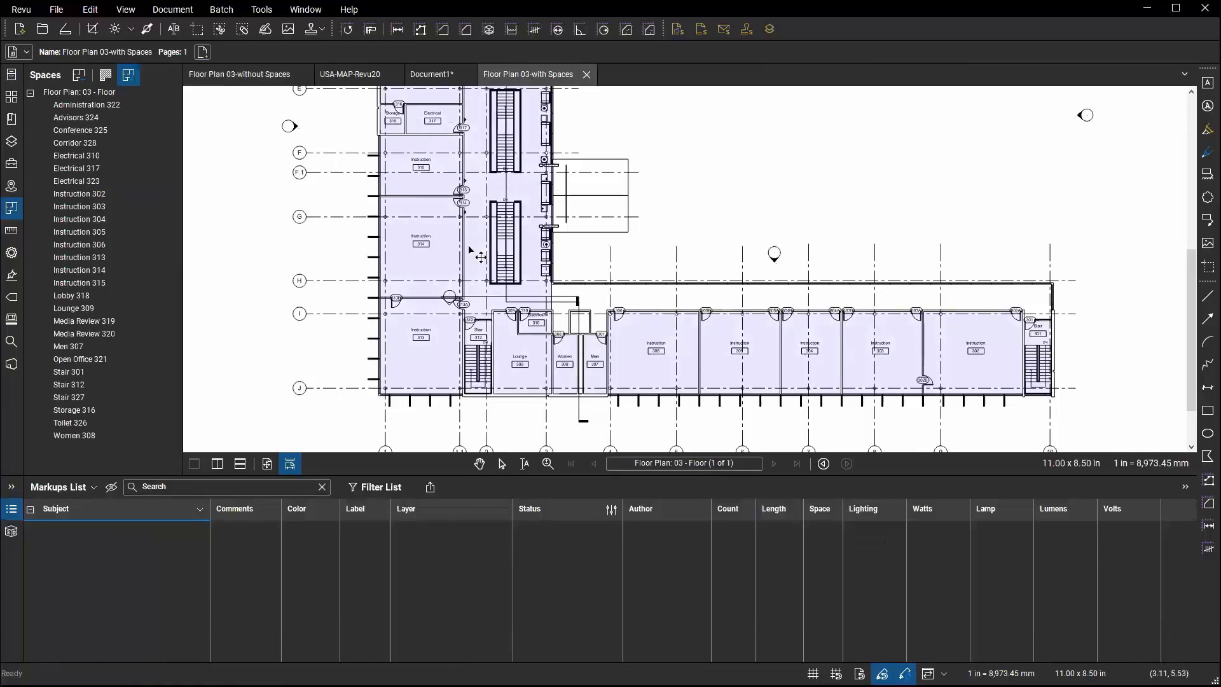
left_click(263, 82)
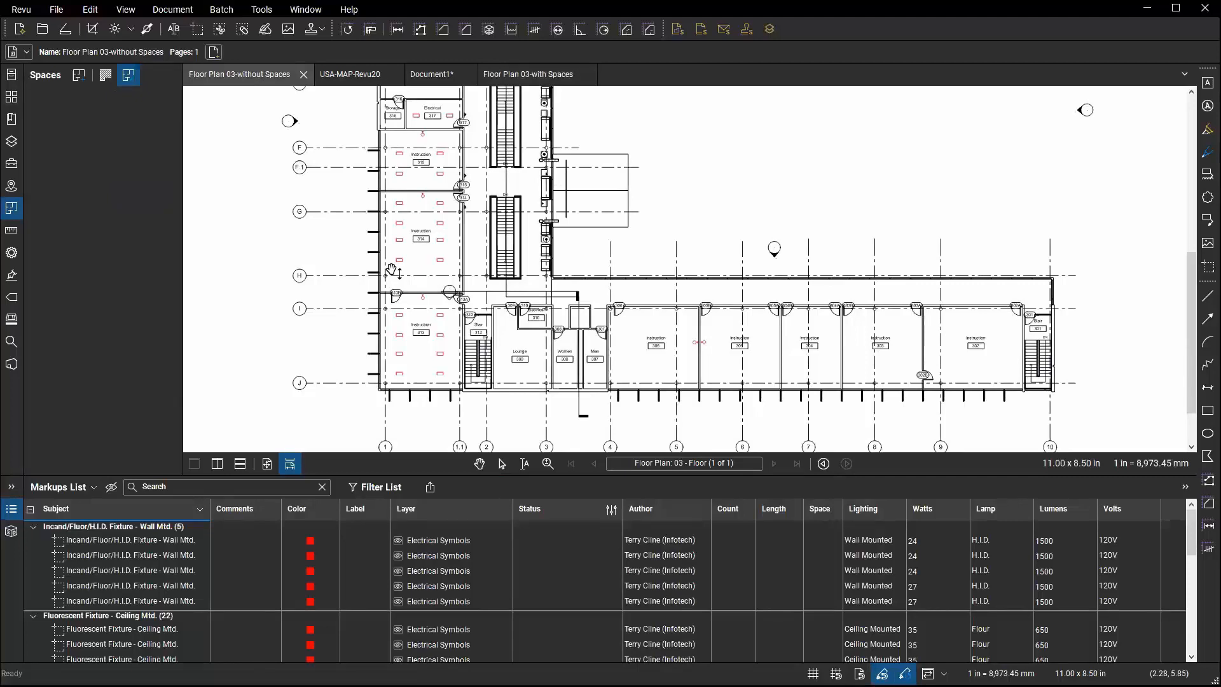
left_click_drag(677, 153, 680, 179)
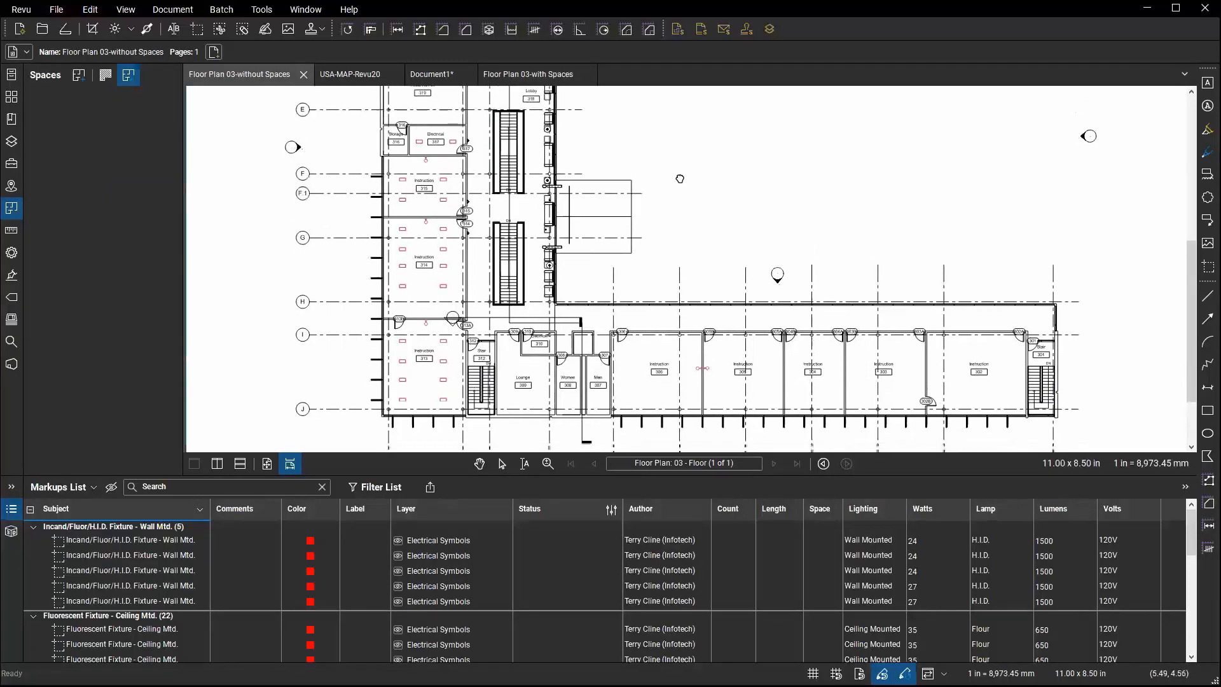
scroll(678, 178, "down", 1)
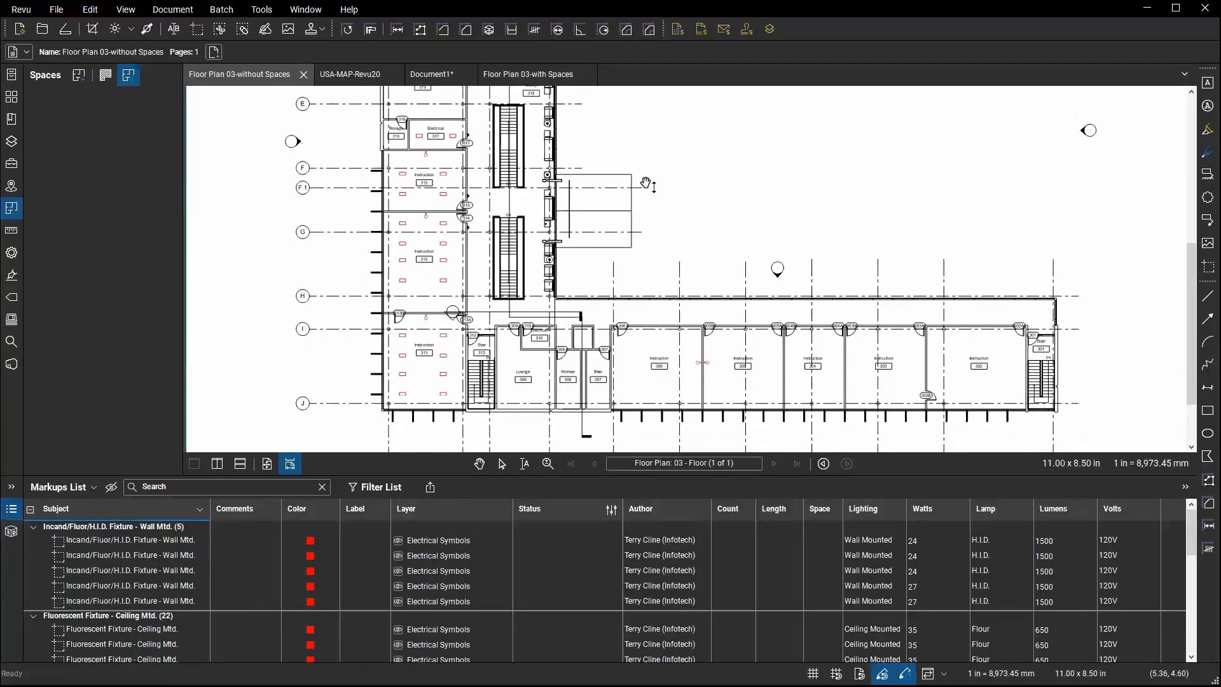
left_click(78, 494)
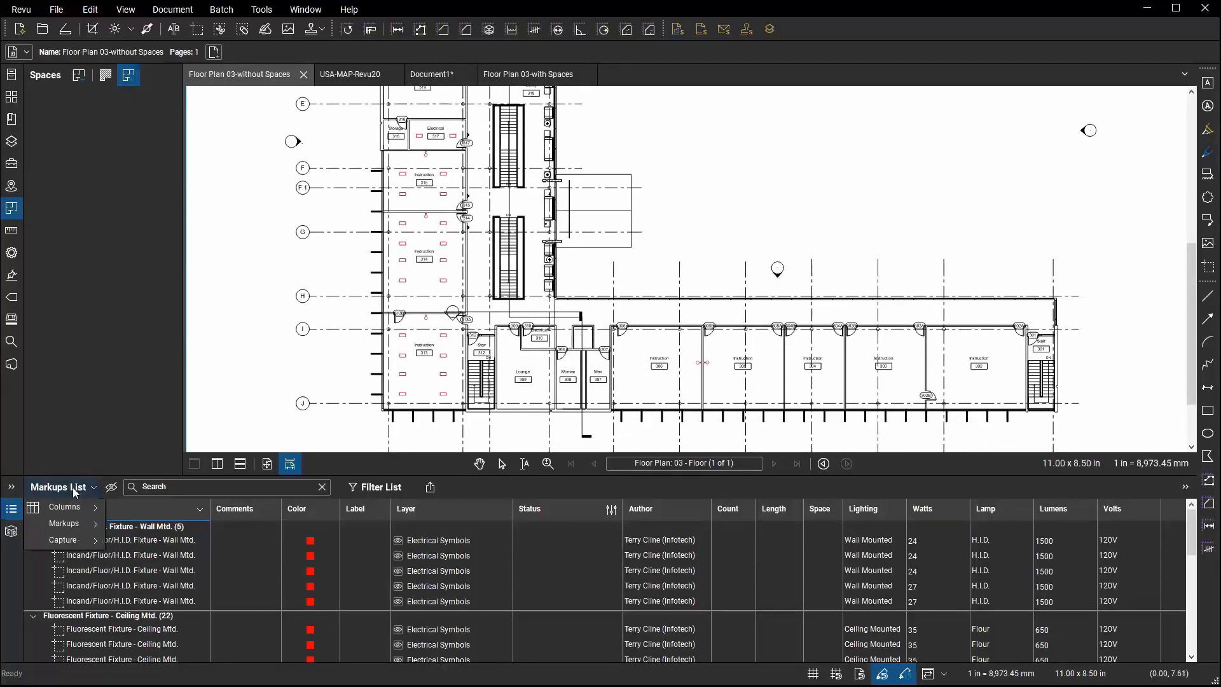
mouse_move(81, 524)
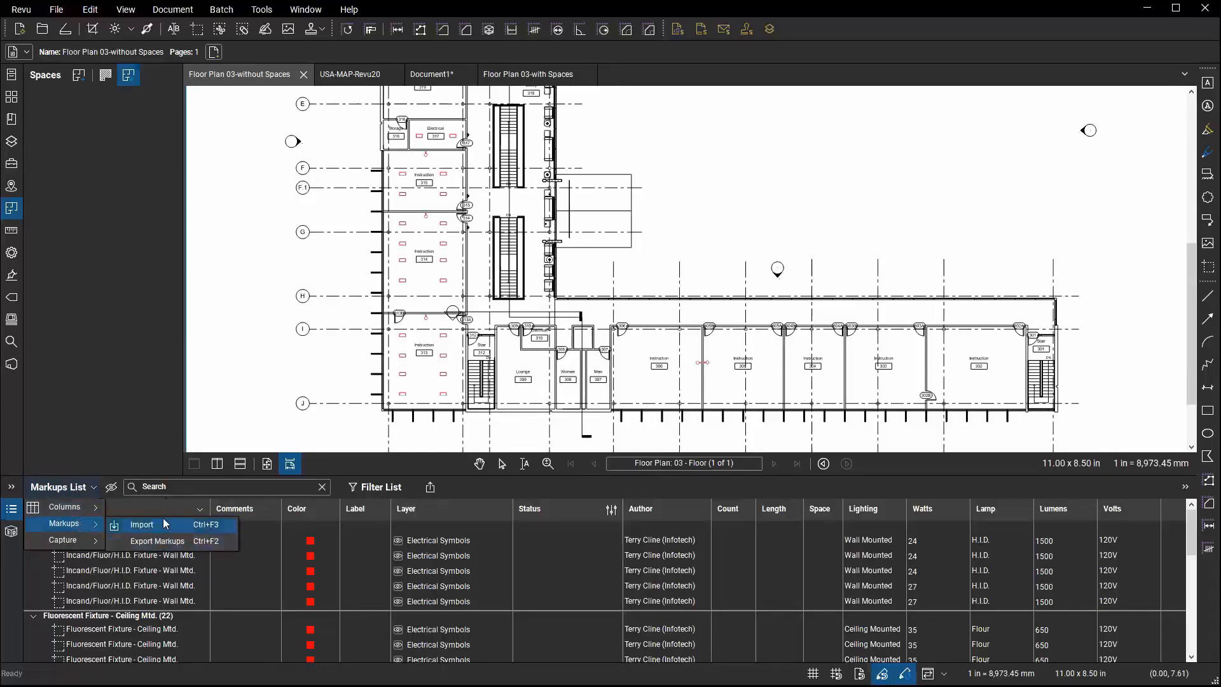
left_click(123, 507)
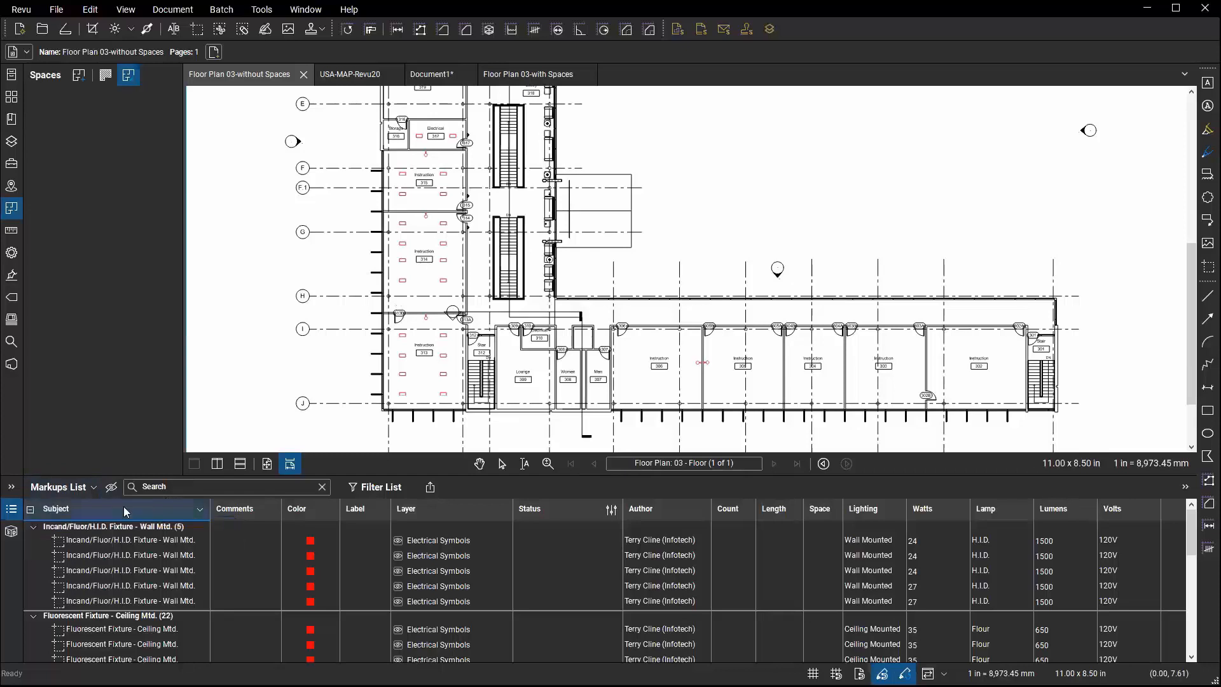
Start exporting the markups of Floor Plan 03-without Spaces and choose the Desktop as the destination folder.
left_click(56, 486)
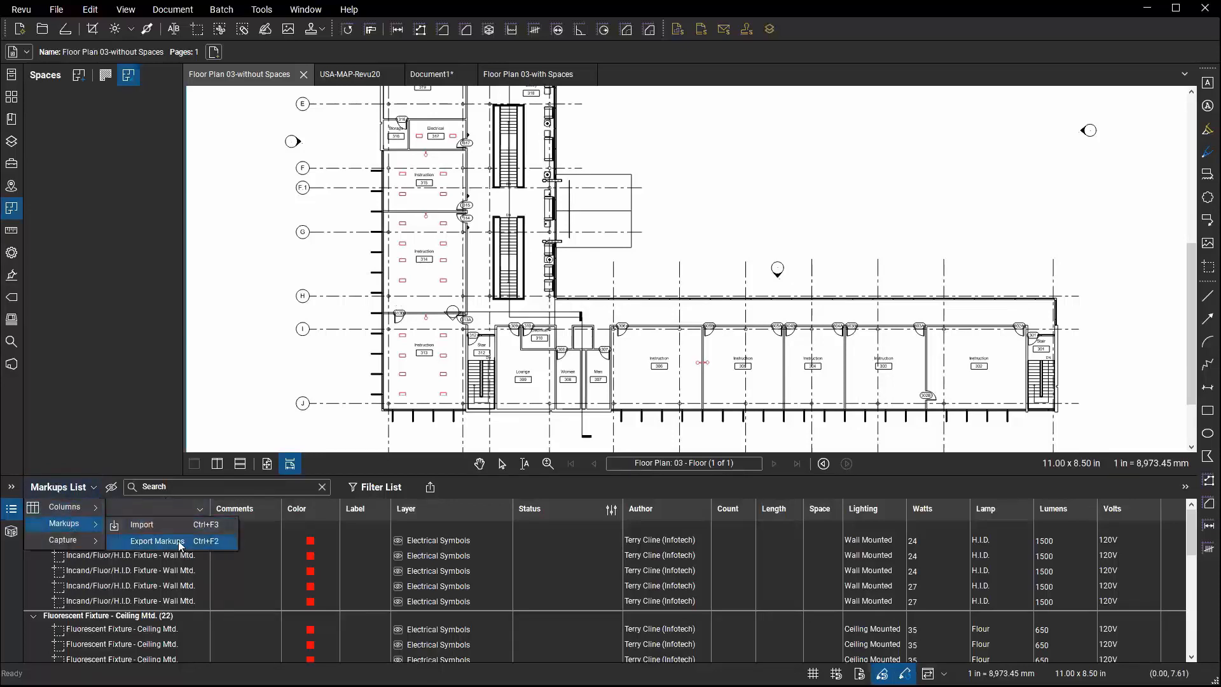
left_click(180, 541)
left_click(194, 445)
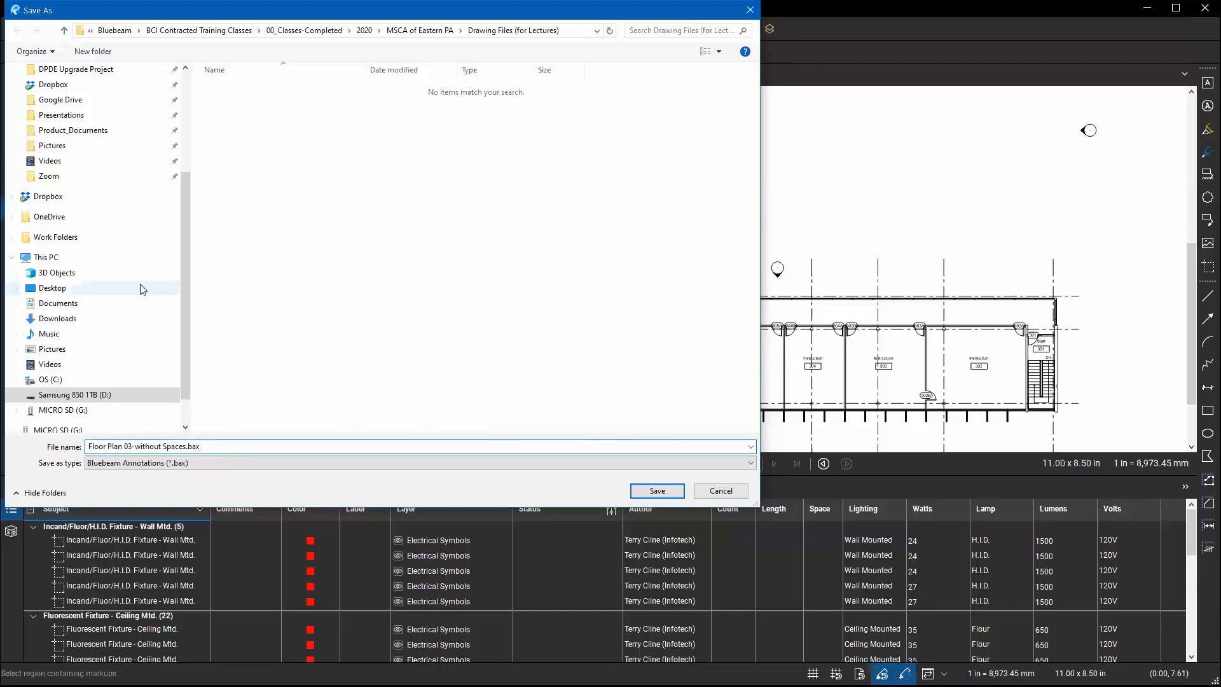
left_click(108, 289)
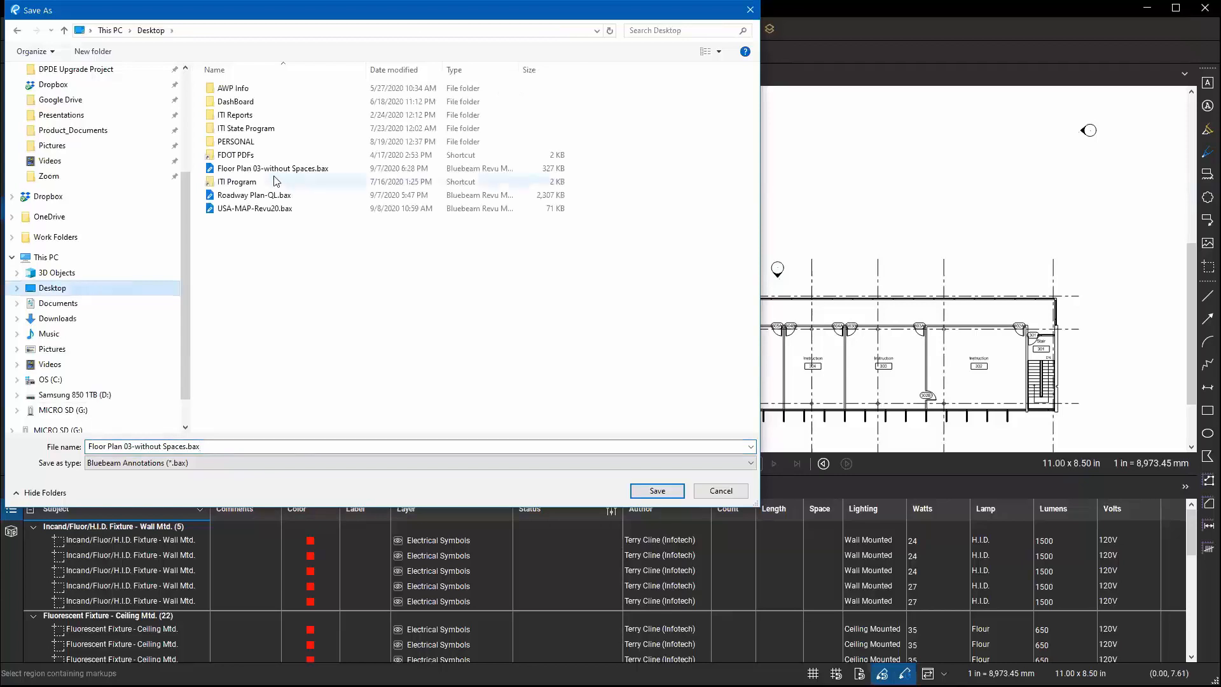
Name the exported Bluebeam annotations file Floor Plan 03-new.bax and save it.
left_click(155, 440)
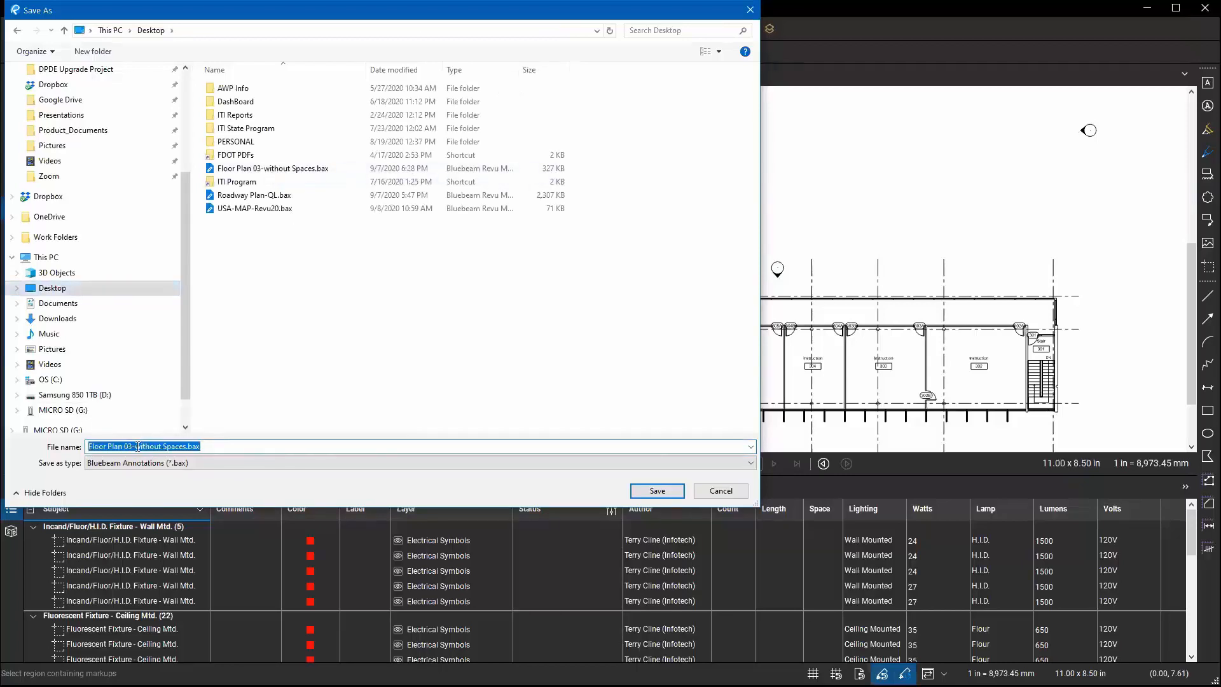
key("End")
key("BackSpace")
key("BackSpace")
key("BackSpace")
key("BackSpace")
key("BackSpace")
key("BackSpace")
key("BackSpace")
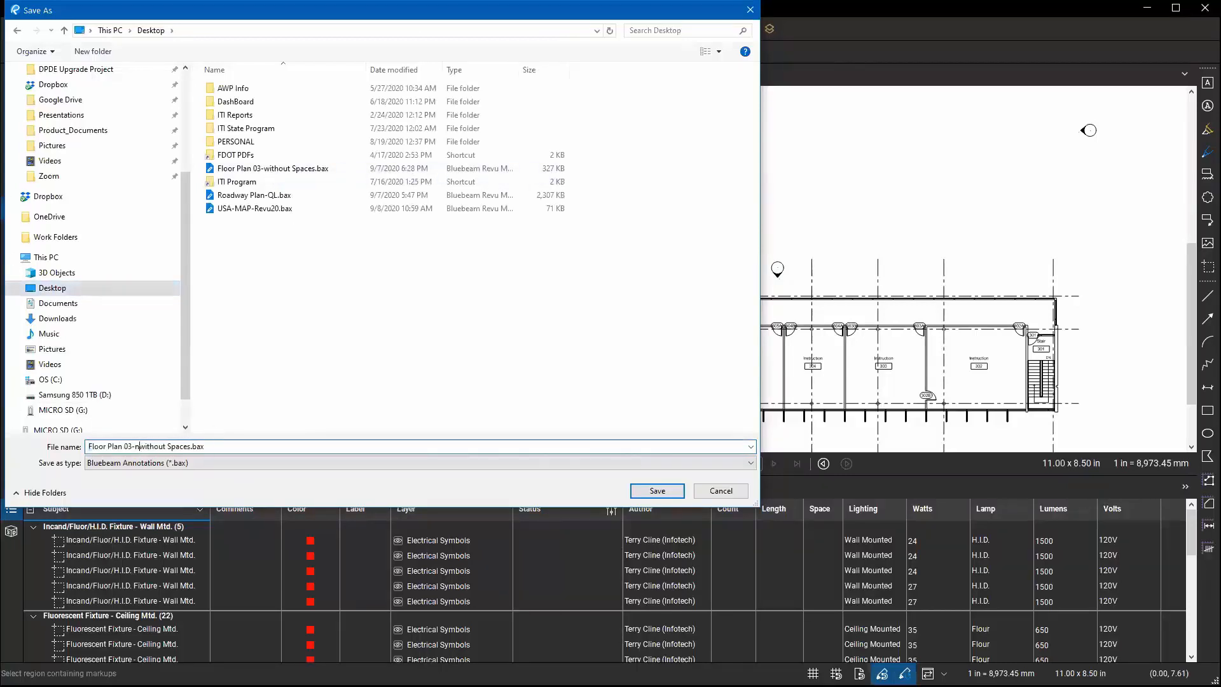
type("newt")
key("BackSpace")
key("Delete")
key("Delete")
key("Delete")
key("Delete")
key("Delete")
key("Delete")
key("Delete")
left_click(648, 489)
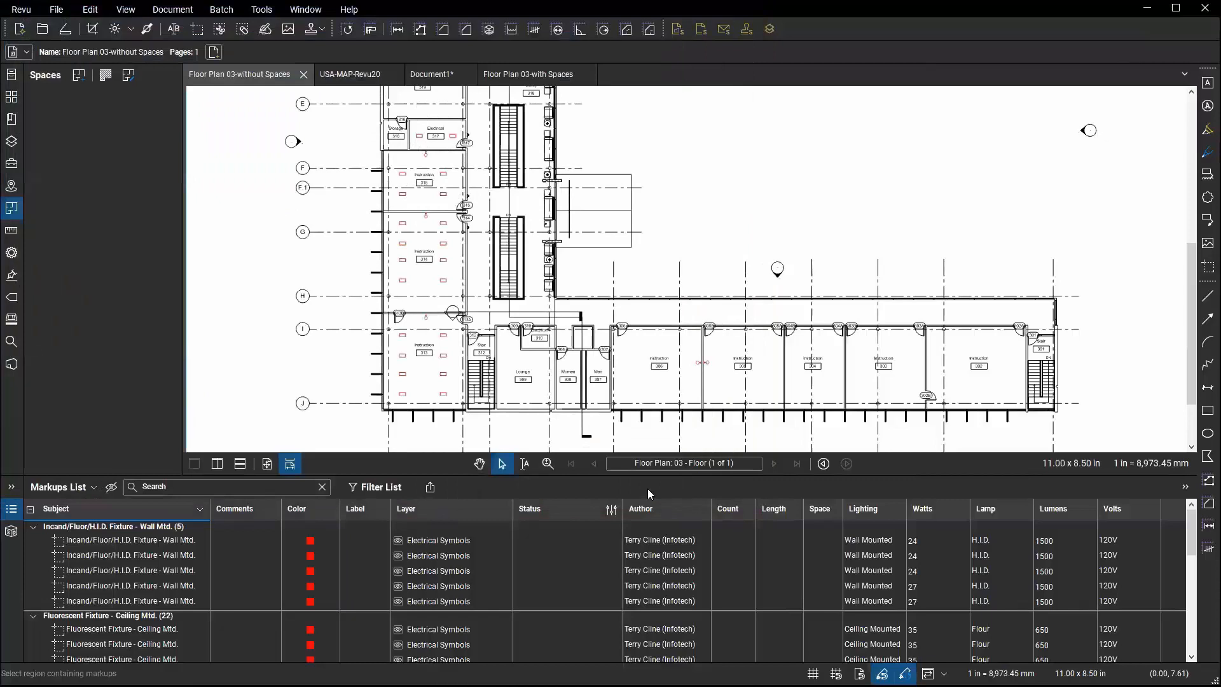
Import the markups from Floor Plan 03-new.bax on the Desktop into Floor Plan 03-with Spaces.
left_click(530, 73)
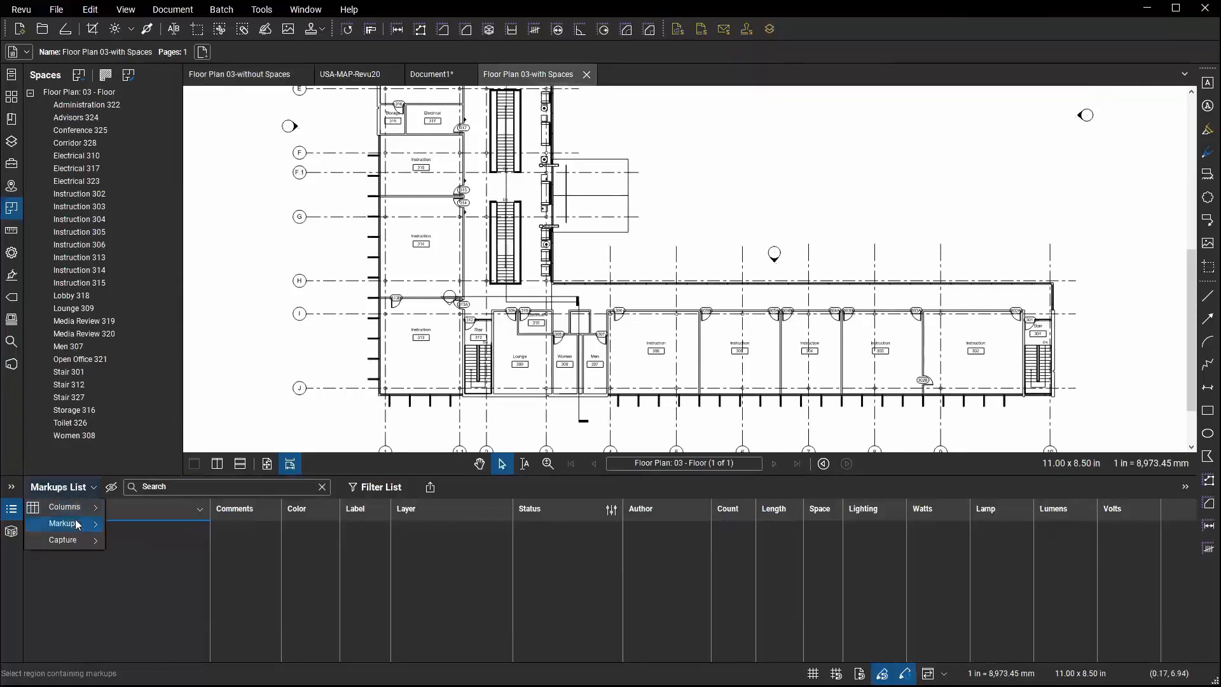
mouse_move(63, 523)
left_click(140, 523)
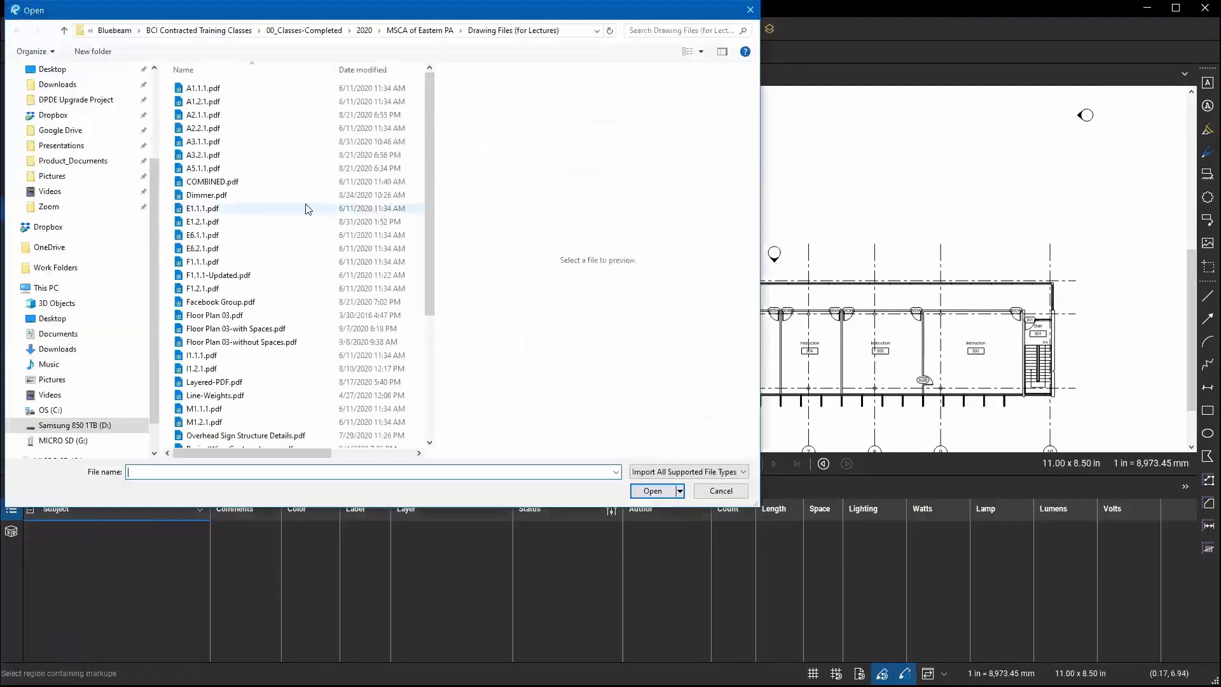
left_click(53, 318)
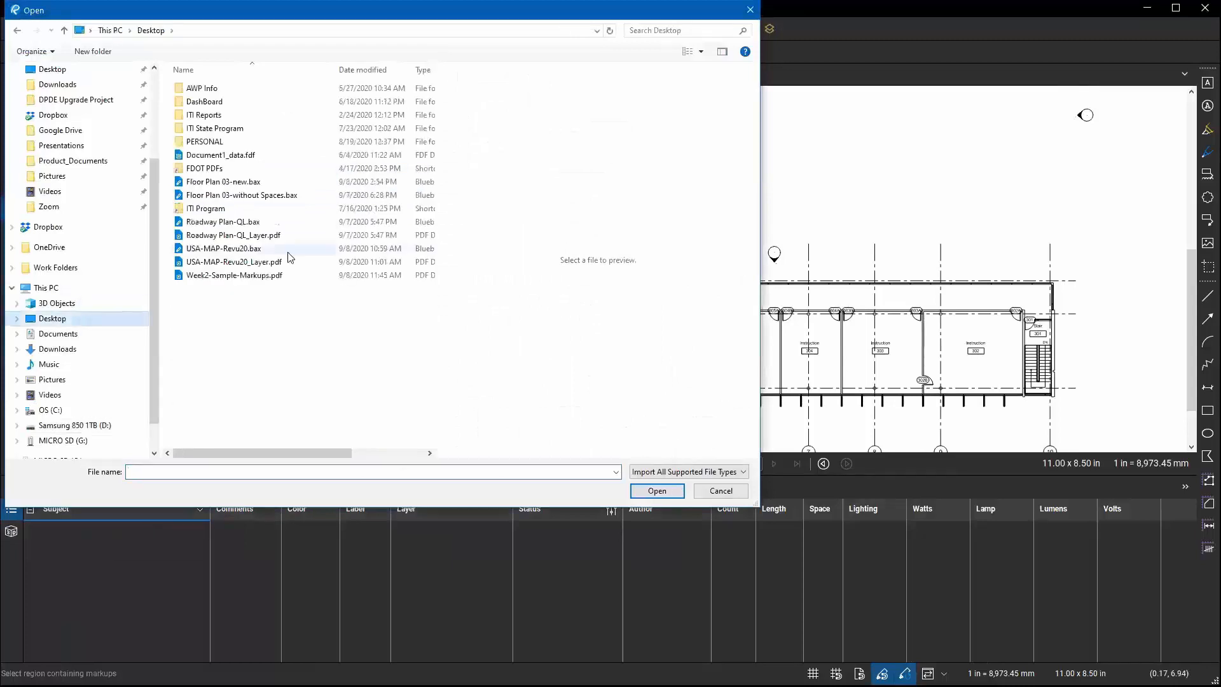
left_click(277, 182)
left_click(657, 491)
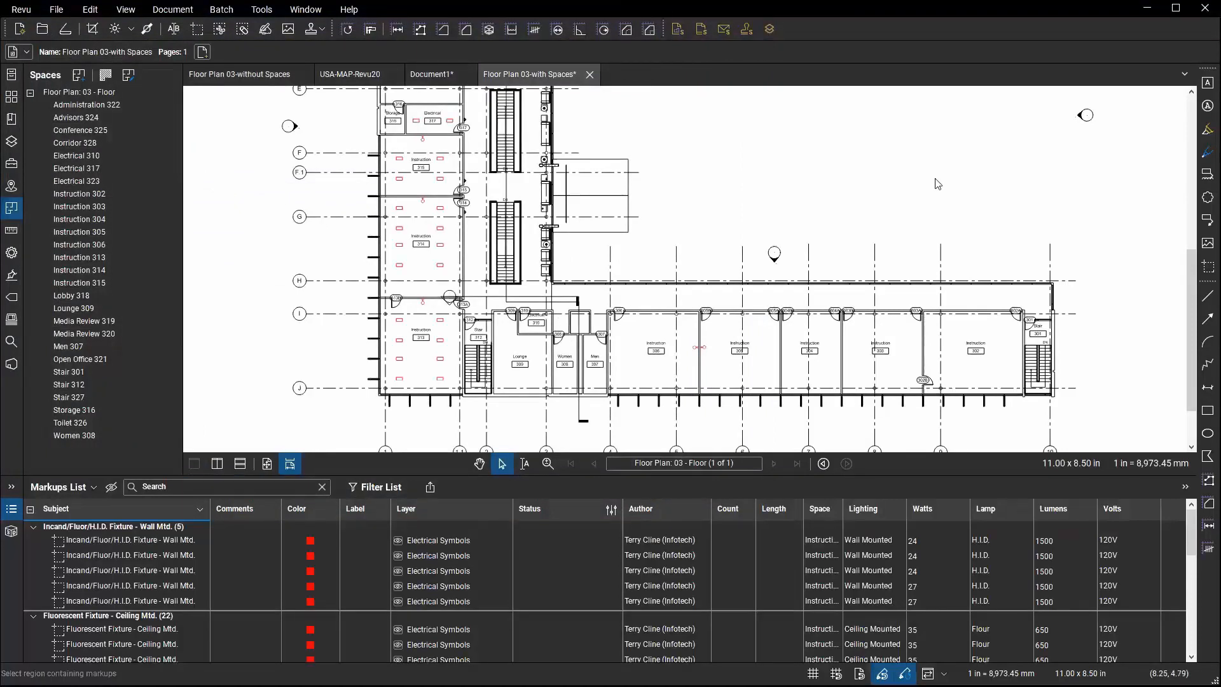
Widen the Space column of the Markups List and sort the markups by space.
left_click_drag(843, 509, 902, 513)
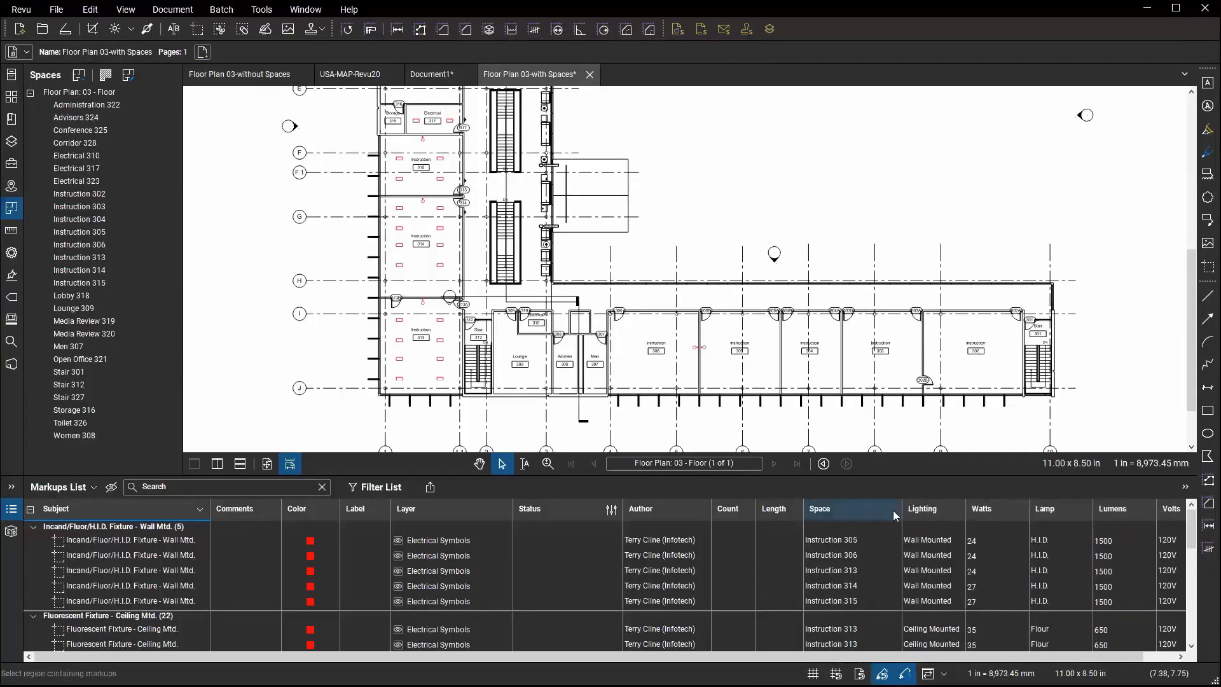
left_click(846, 512)
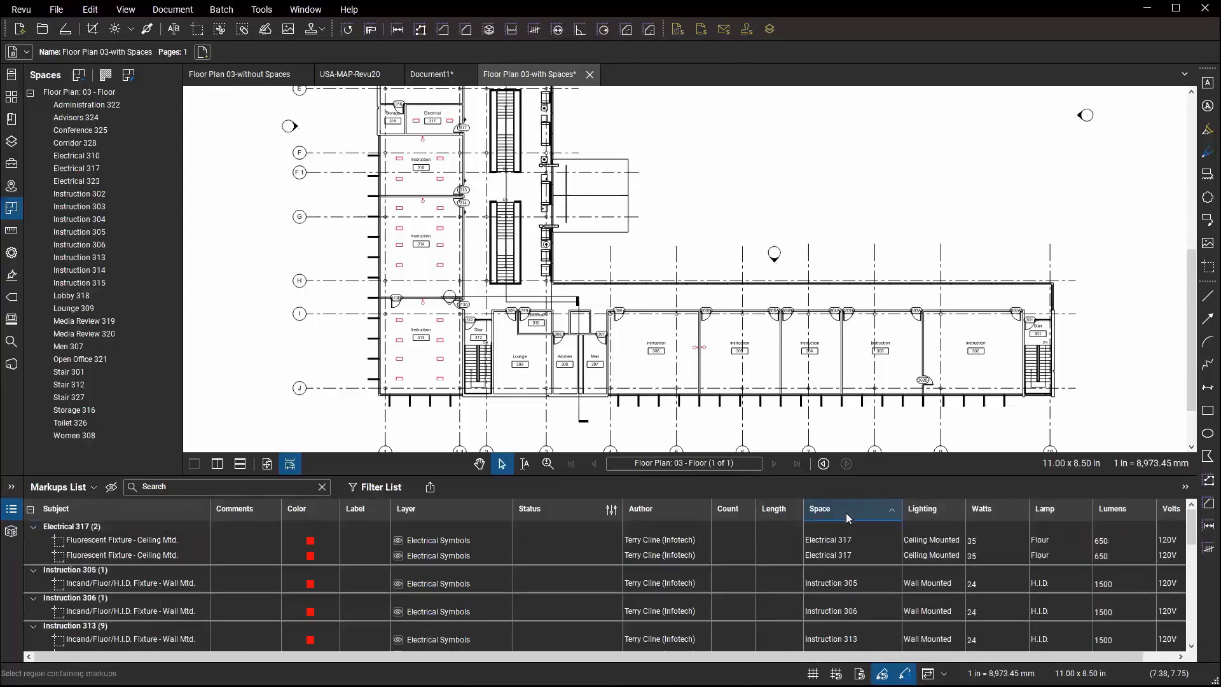
Locate two of the ceiling-mounted fluorescent fixtures in the Instruction 315 group on the floor plan.
scroll(882, 610, "down", 8)
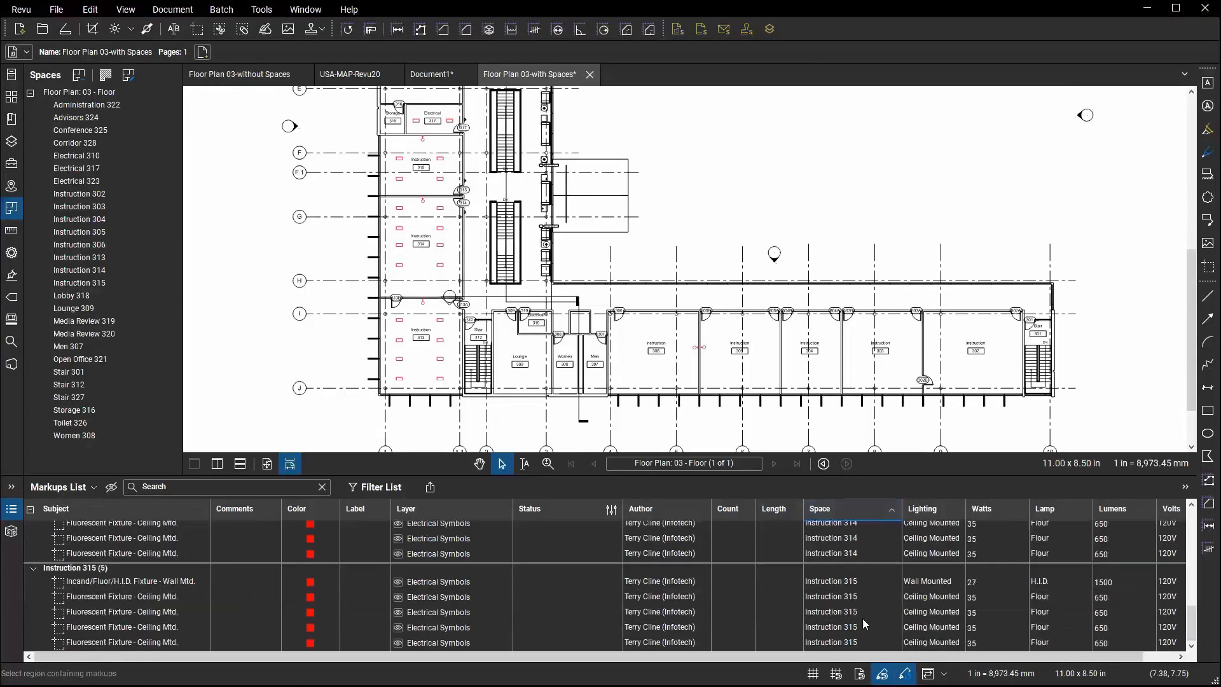
left_click(858, 594)
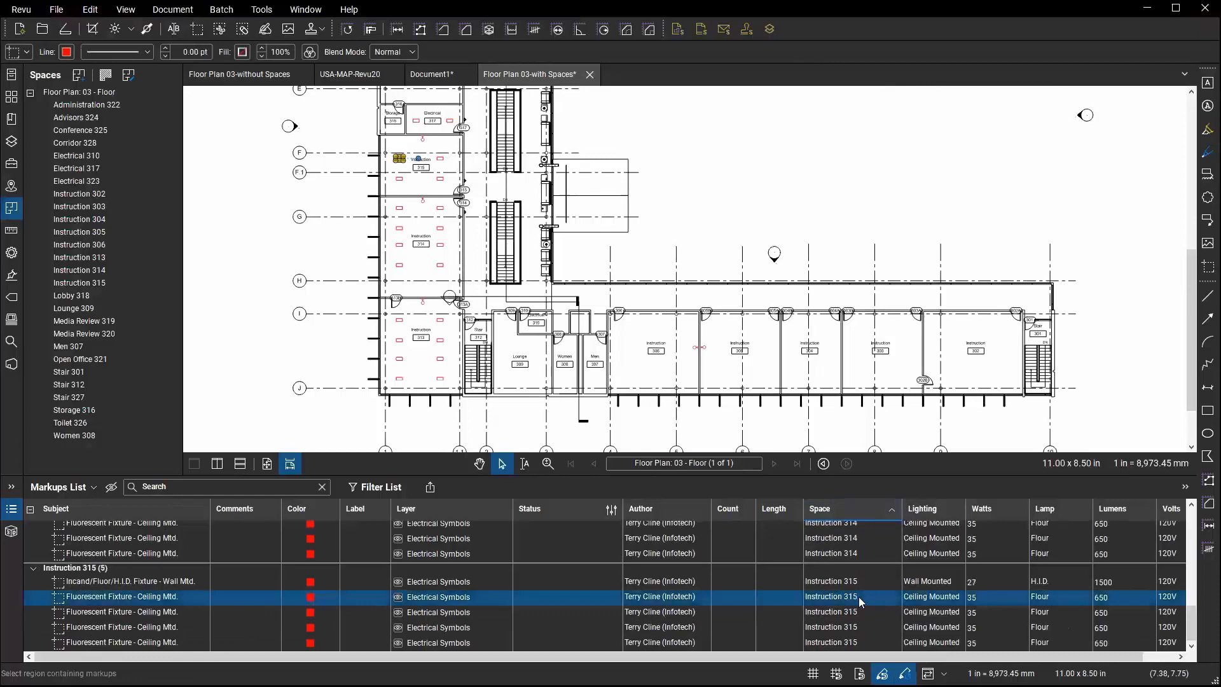
left_click(857, 629)
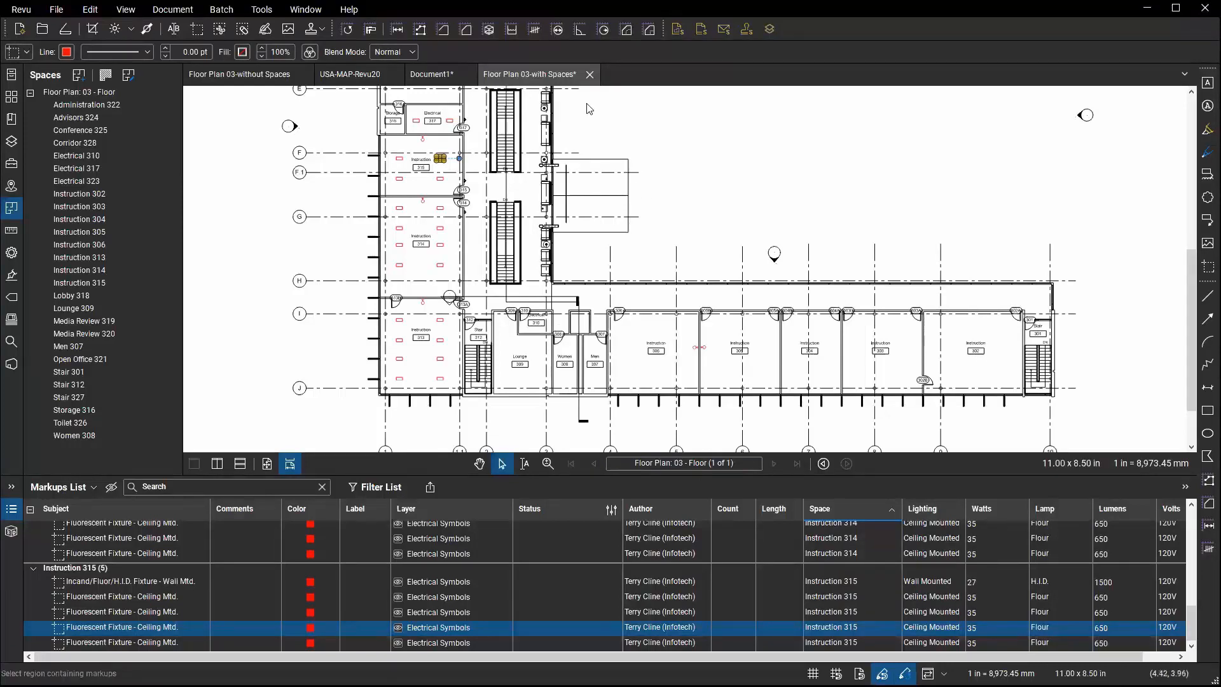
Close all the open documents without saving the changes to Floor Plan 03-with Spaces and Document1.
left_click(590, 74)
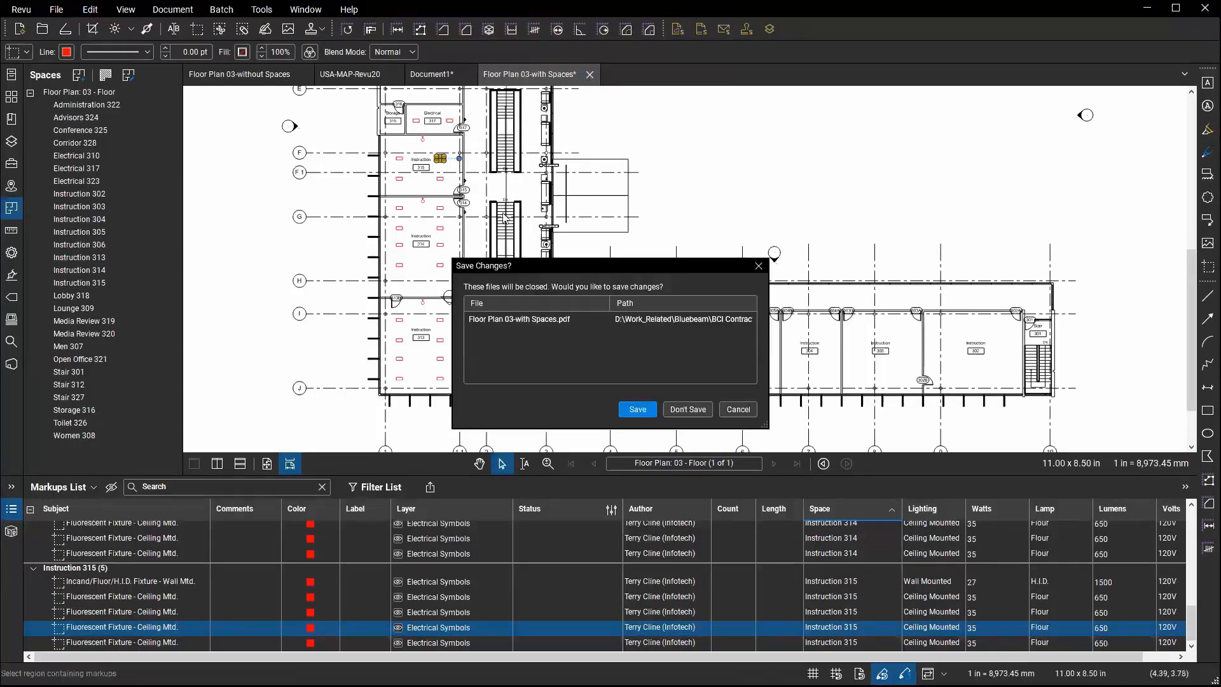
left_click(699, 417)
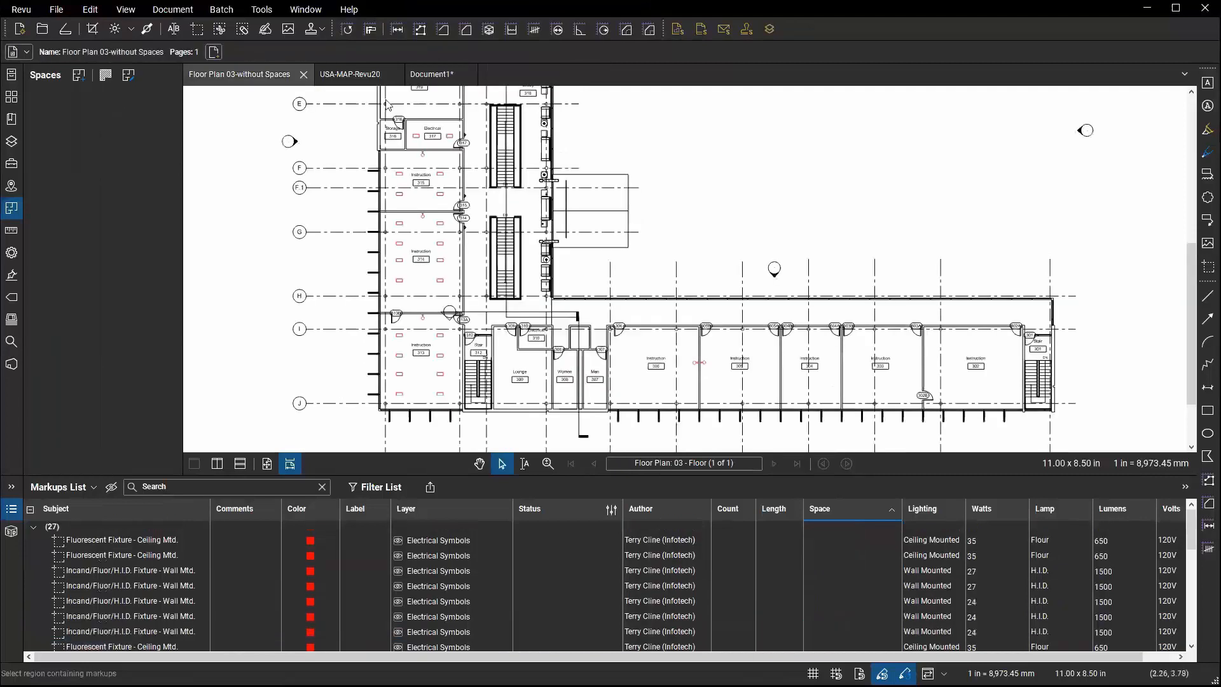
left_click(303, 76)
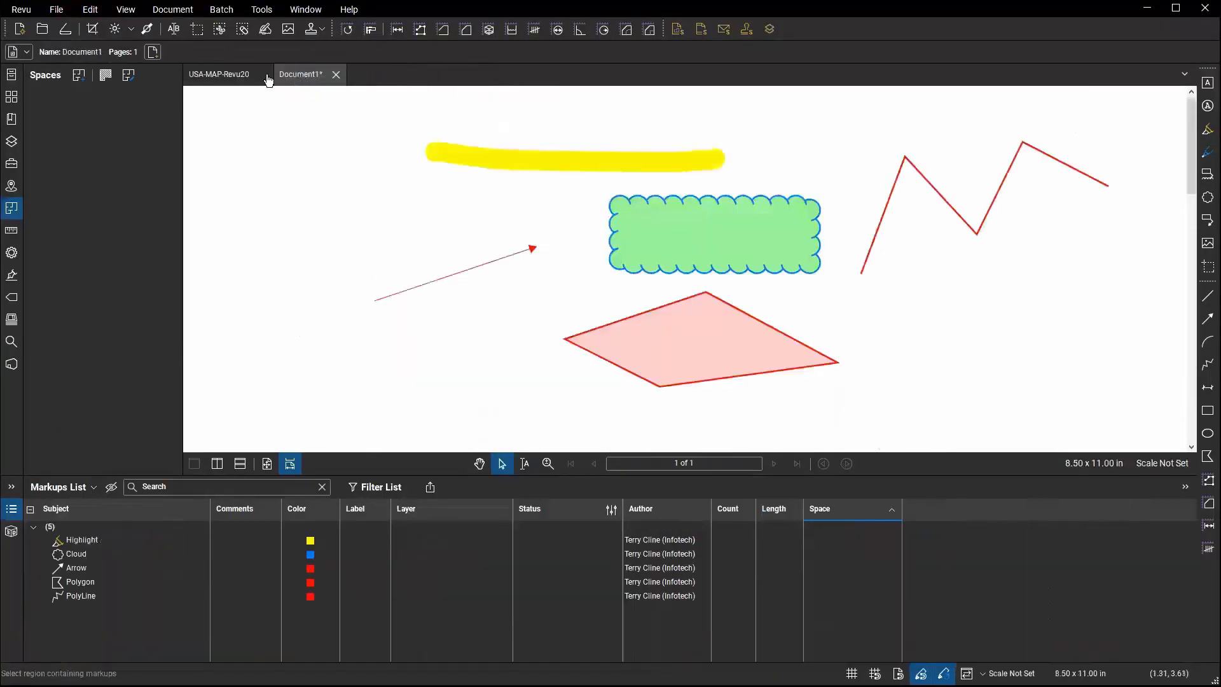
left_click(263, 81)
left_click(262, 76)
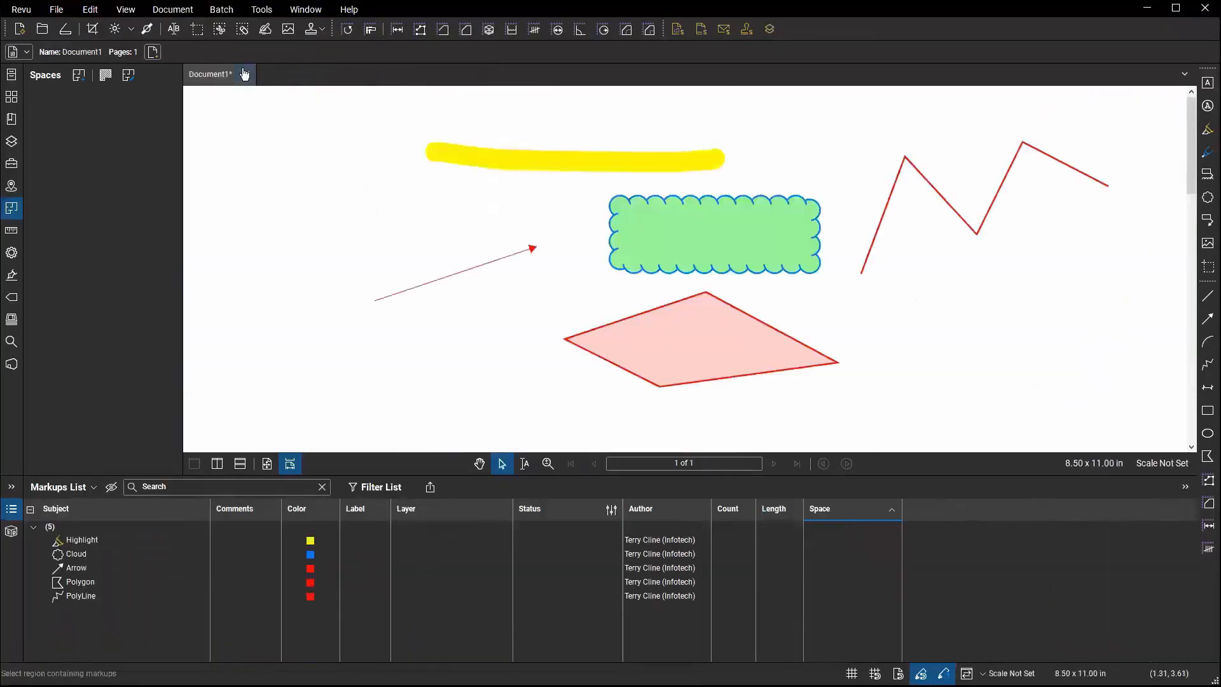
left_click(245, 74)
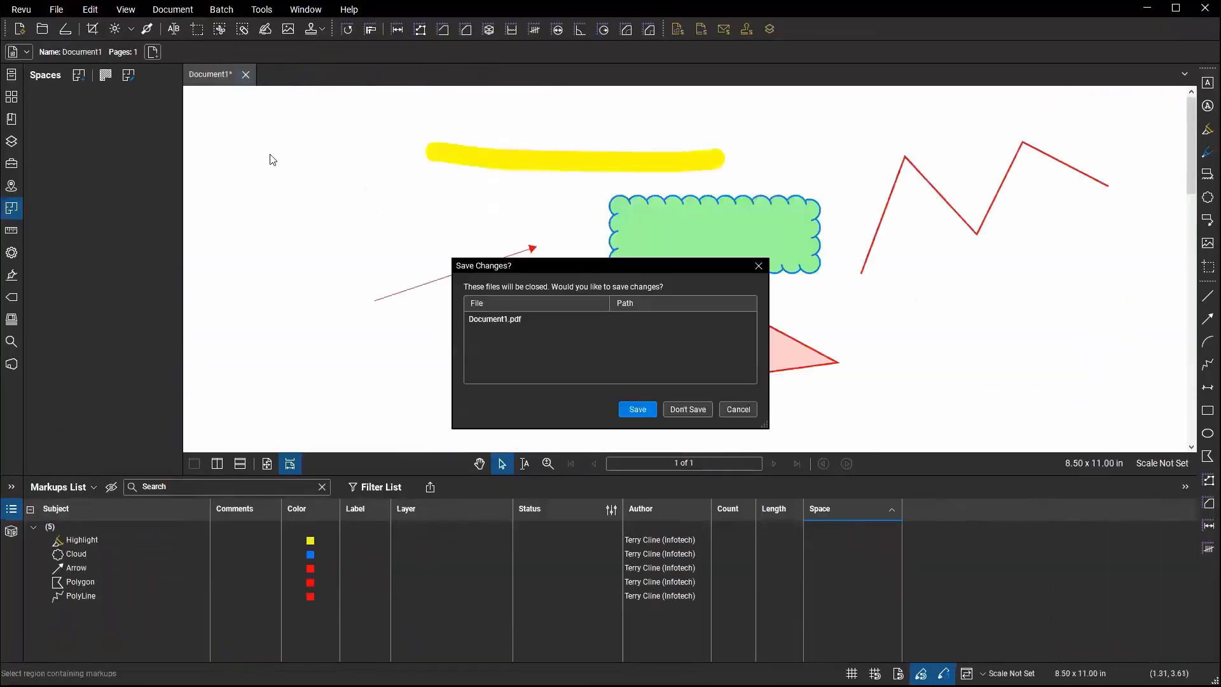
left_click(683, 411)
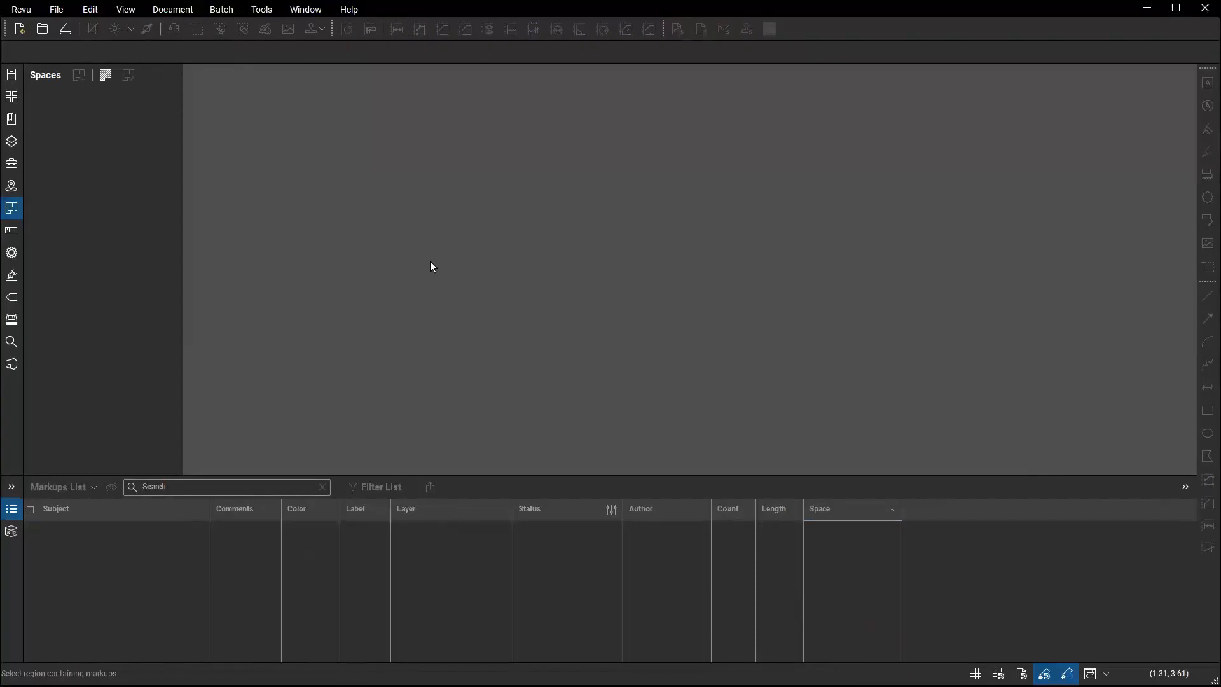
Open USA-MAP-Revu20.pdf from the September Webinars category and display its list of layers.
left_click(11, 74)
left_click(115, 353)
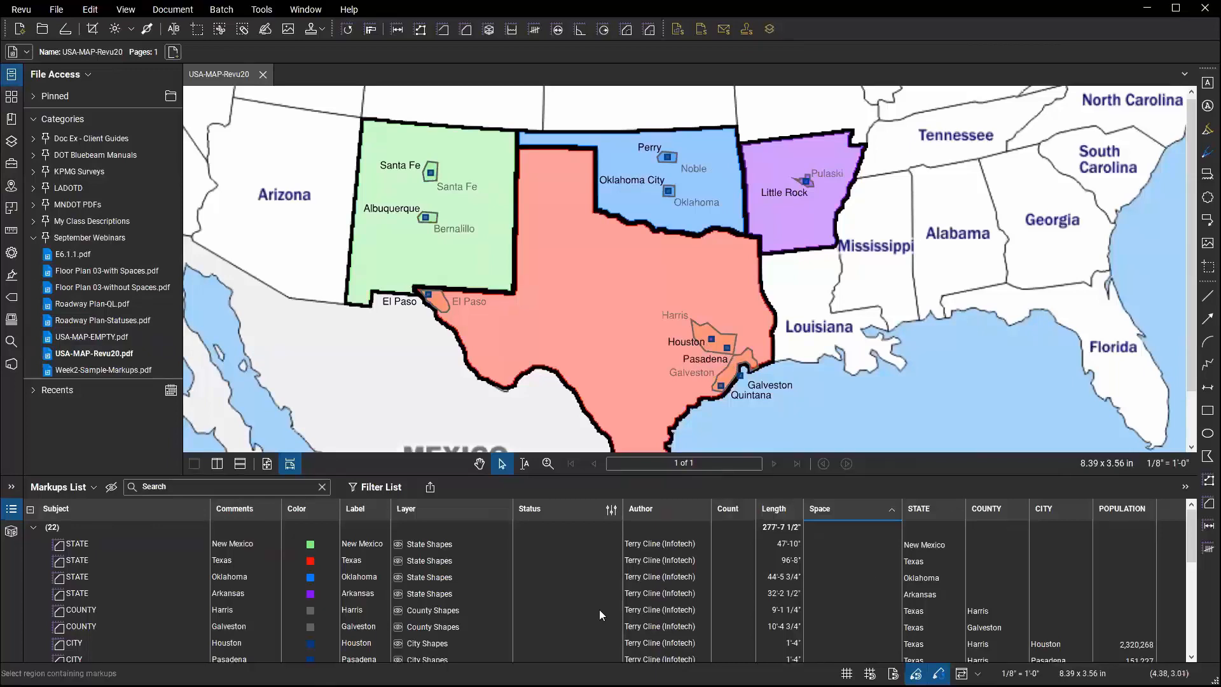
left_click(11, 141)
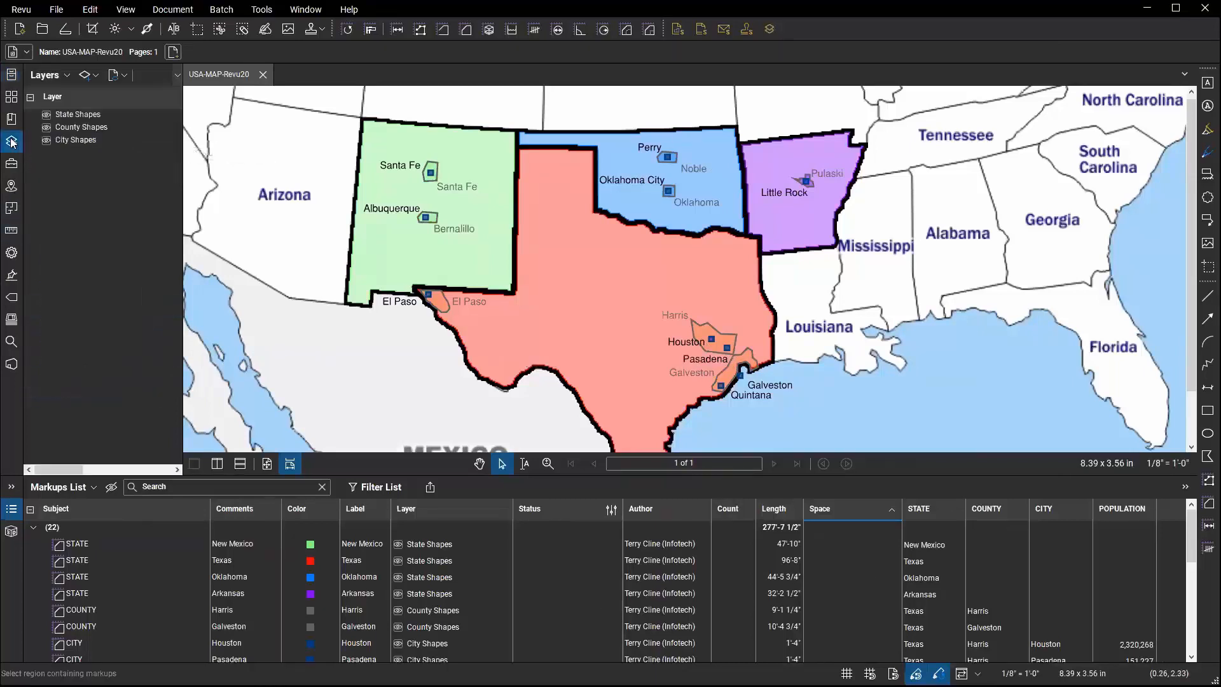
Hide the City Shapes, County Shapes and State Shapes layers and turn all three back on.
left_click(46, 140)
left_click(46, 127)
left_click(45, 115)
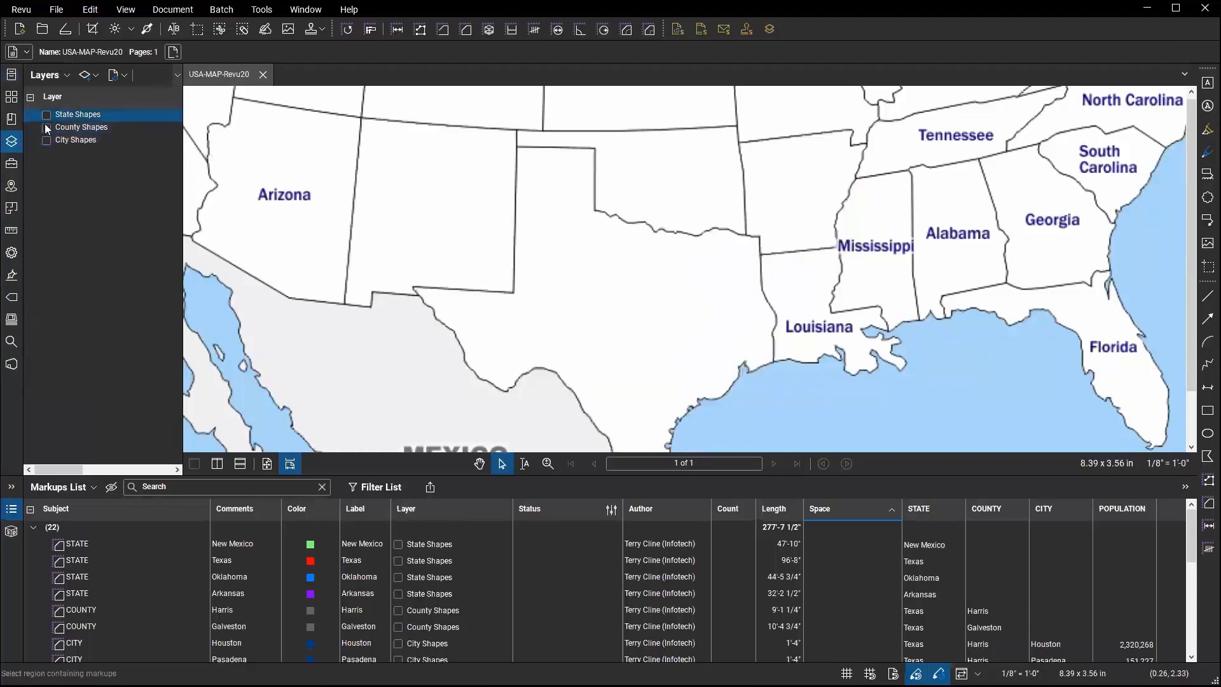
left_click(46, 128)
left_click(46, 140)
left_click(45, 115)
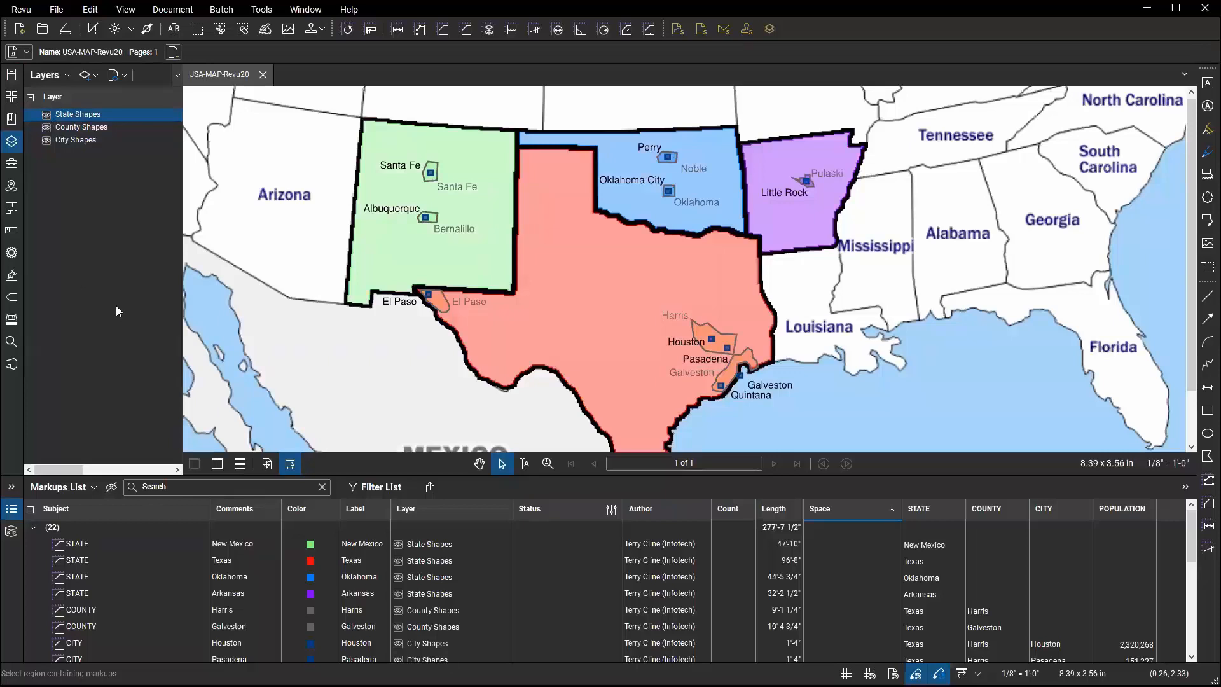
Narrow the Space column and filter the Markups List to the counties El Paso and Galveston.
left_click_drag(899, 507, 846, 507)
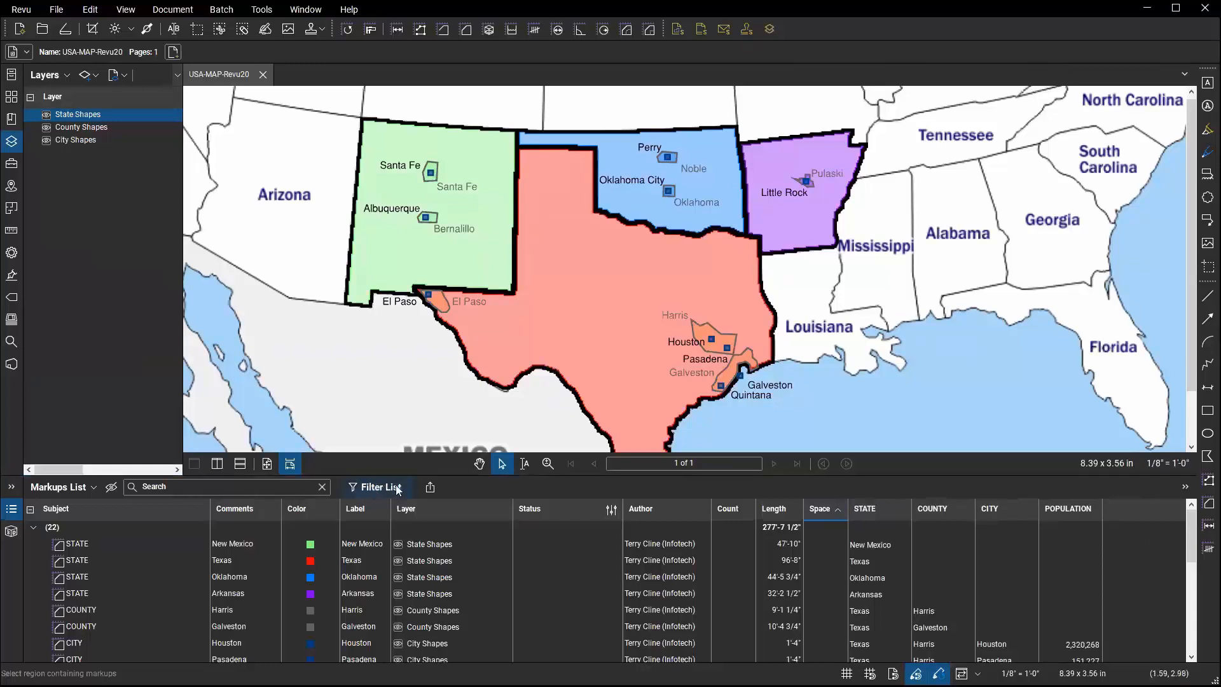
left_click(366, 488)
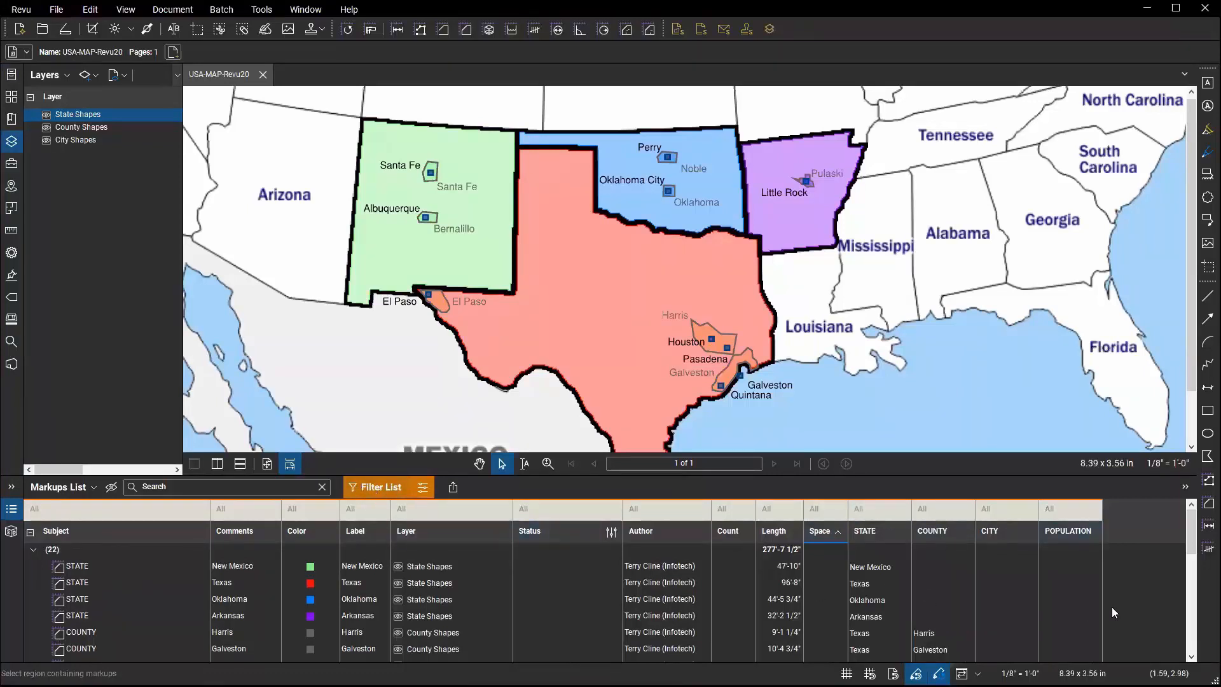
left_click(946, 507)
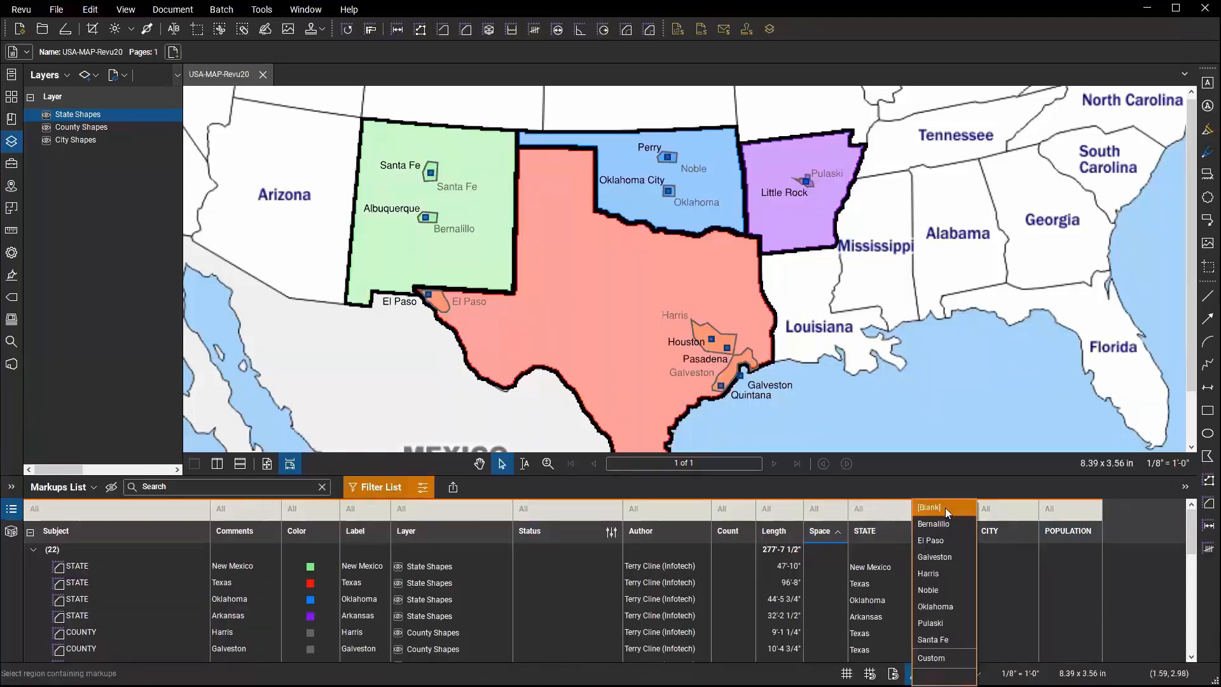
left_click(953, 542)
left_click(953, 556)
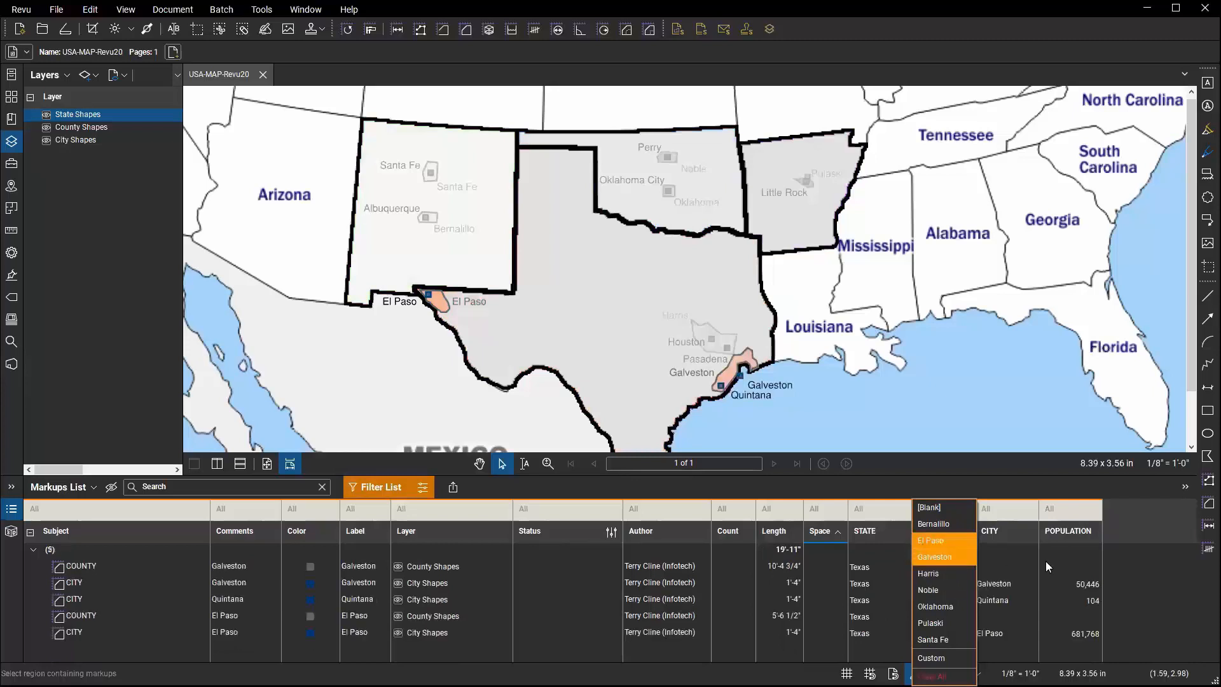
left_click(1138, 517)
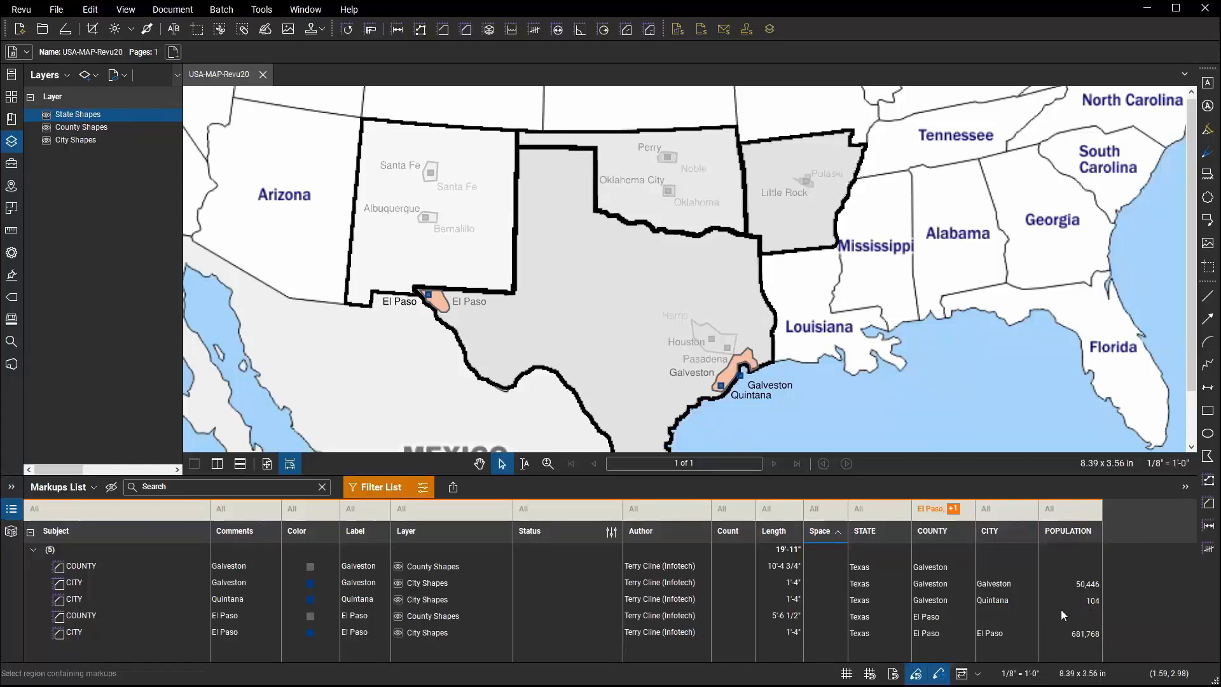
Start a custom filter on the POPULATION column with the rule greater than 50000.
left_click(1075, 511)
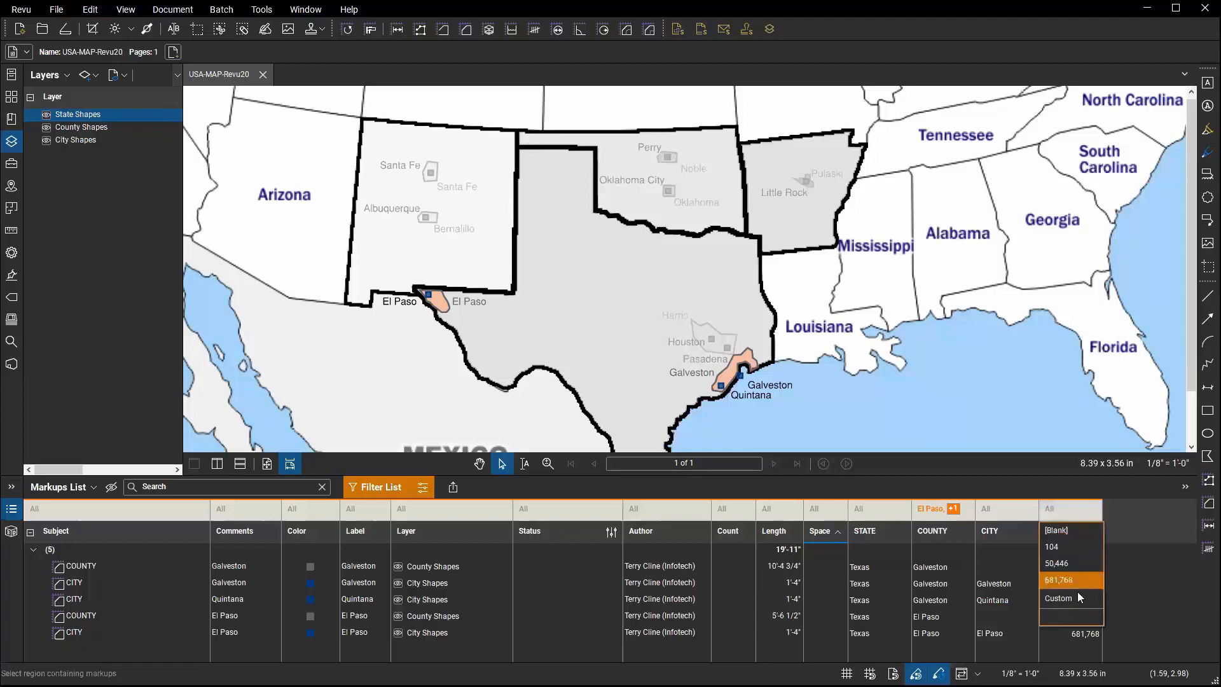
left_click(1074, 596)
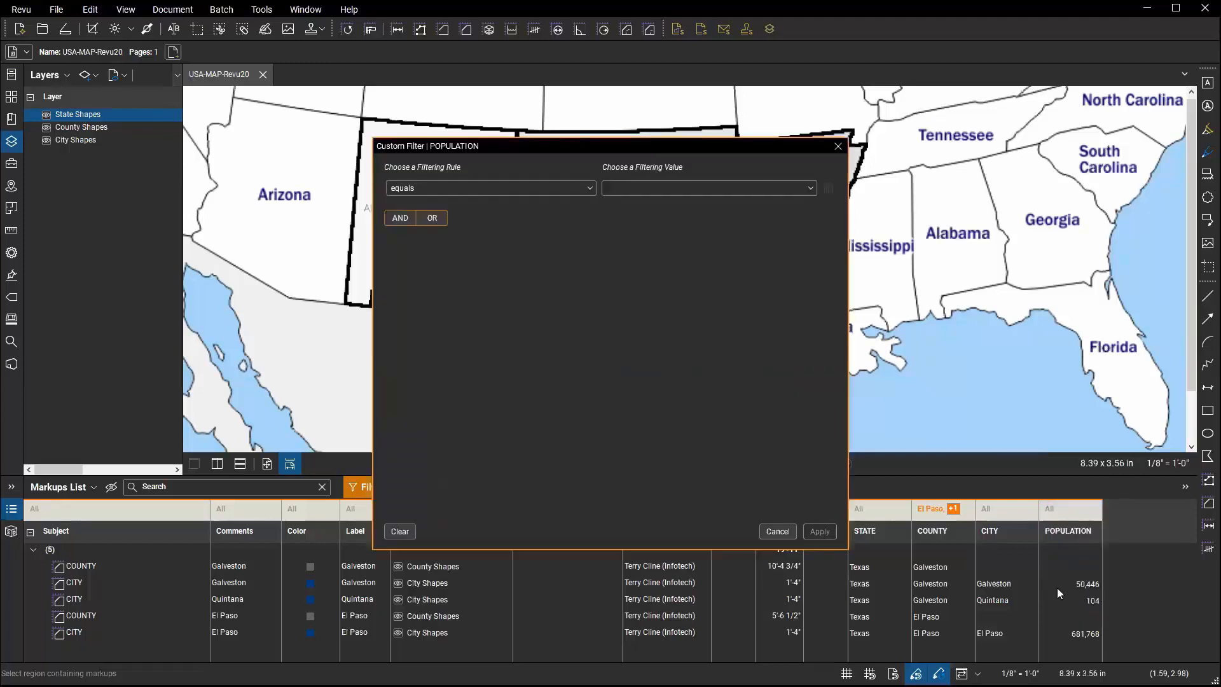
left_click(548, 185)
left_click(526, 233)
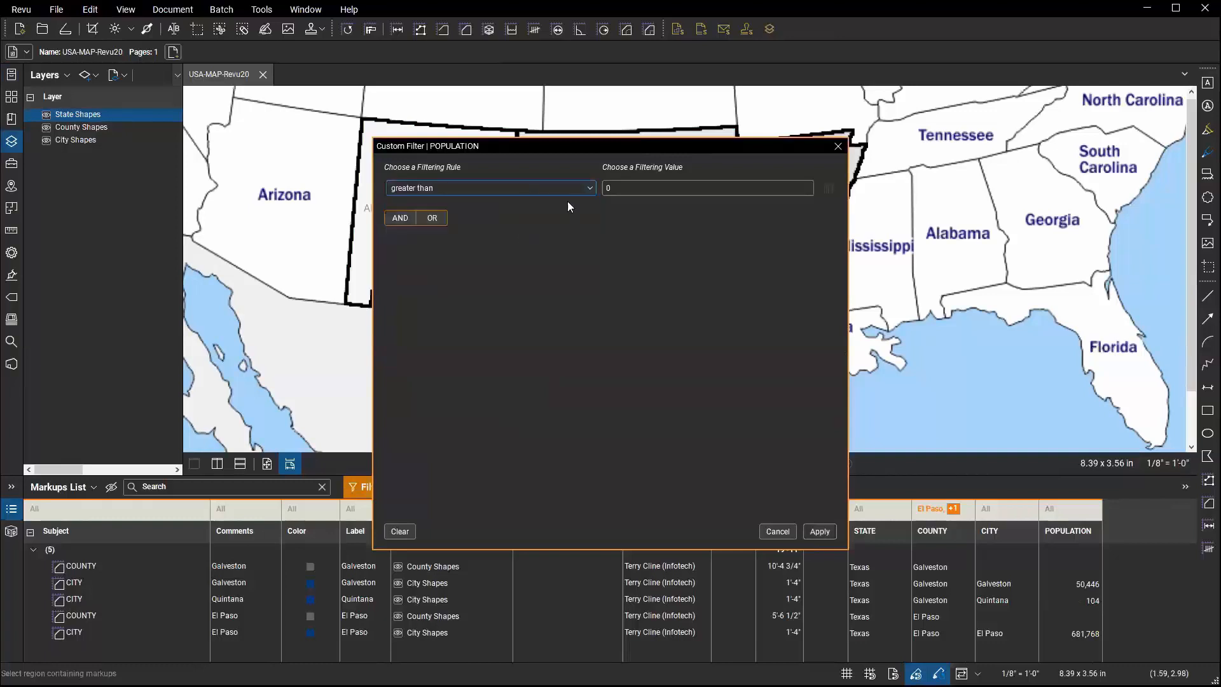
left_click(626, 188)
type("50000")
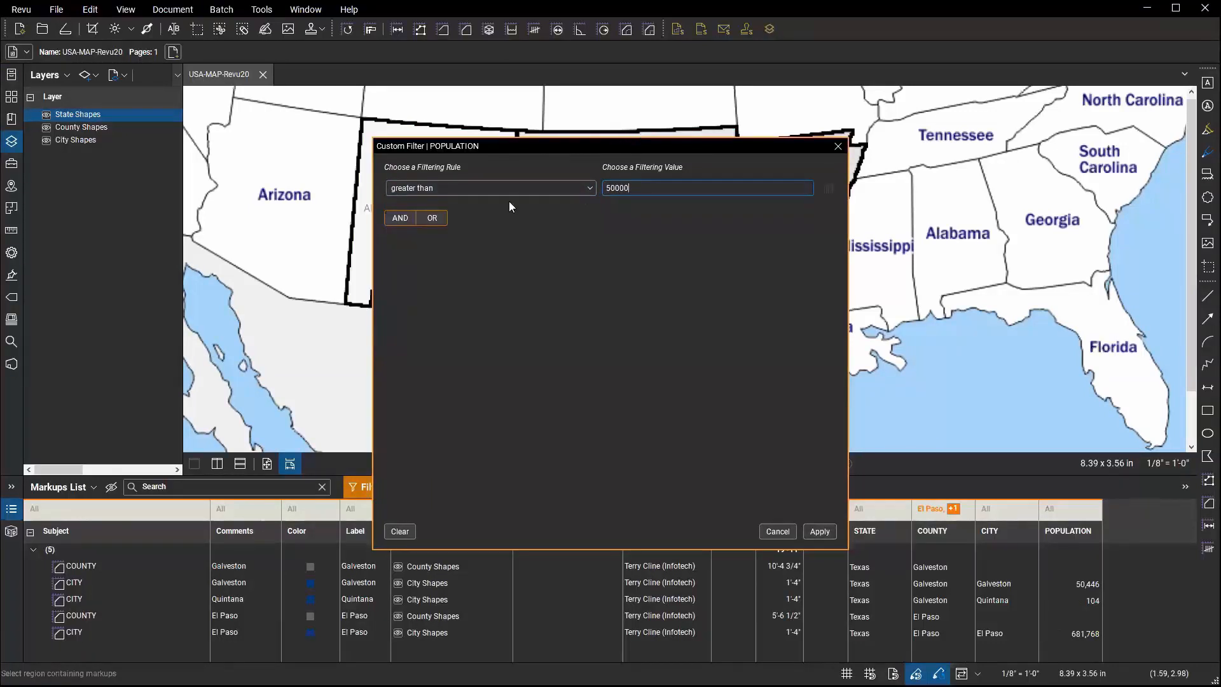
Add an AND condition of less than or equal to 700000 to the population filter and apply it.
left_click(400, 217)
left_click(427, 246)
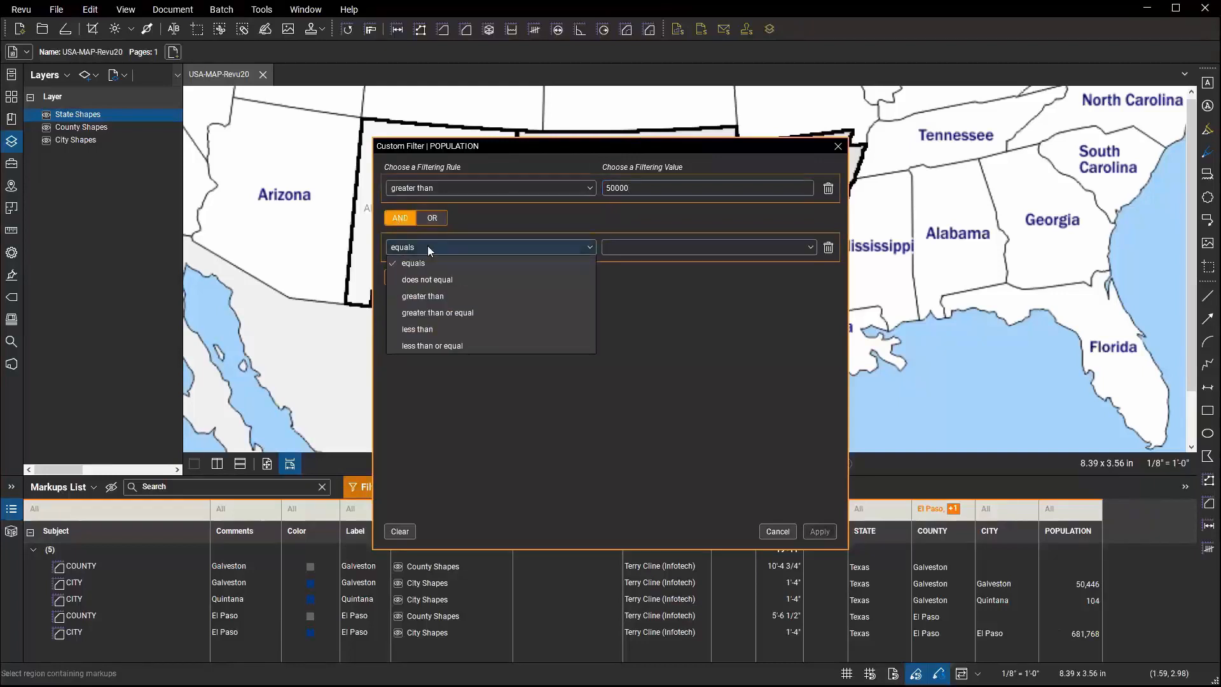
left_click(464, 340)
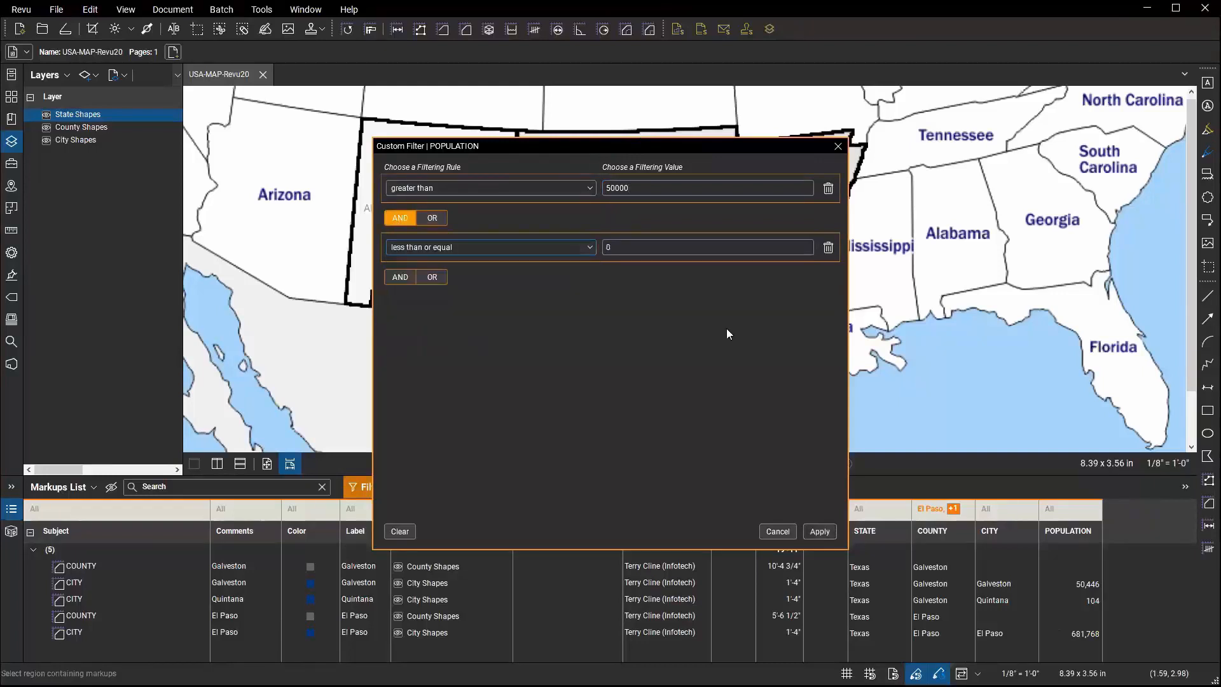
left_click(636, 247)
type("700000")
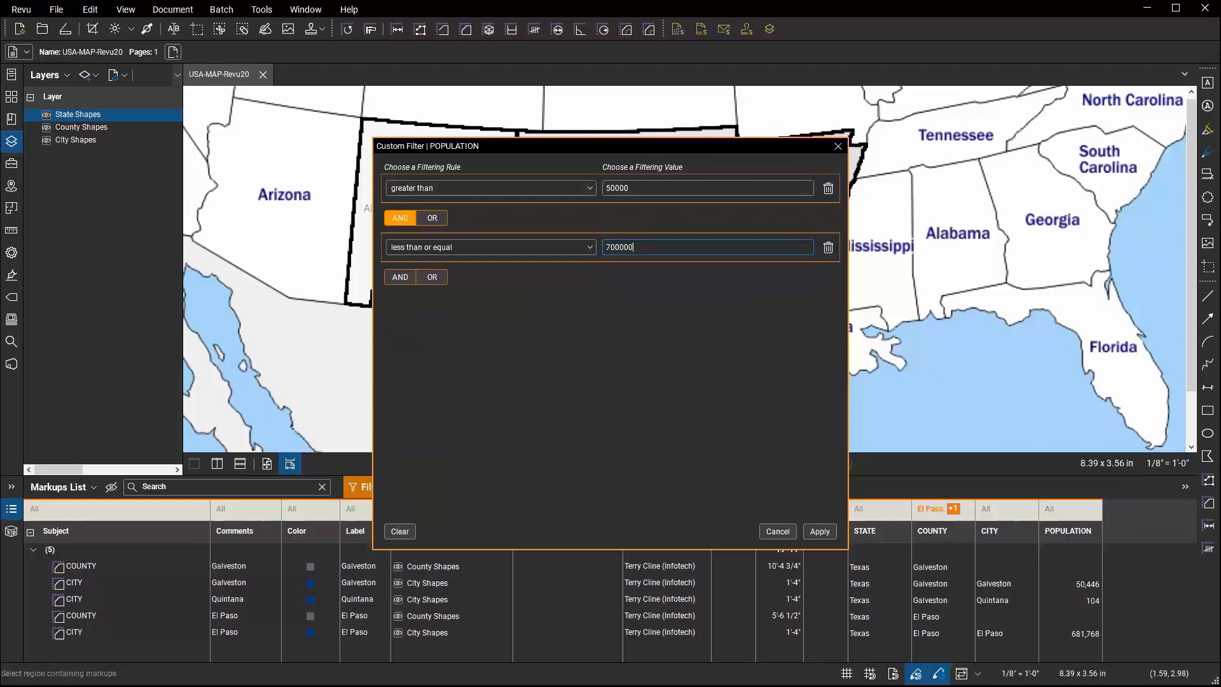
left_click(820, 532)
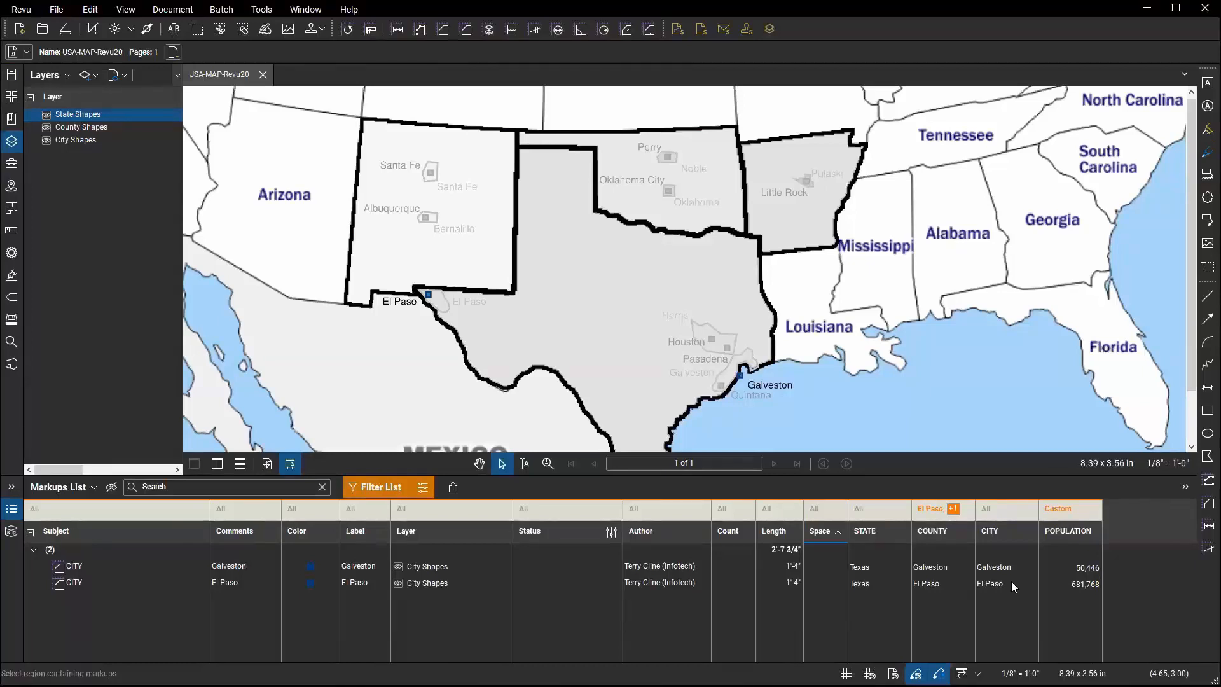
Review the saved filters and the option to save the current one, and turn off filtering of the Markups List.
left_click(425, 488)
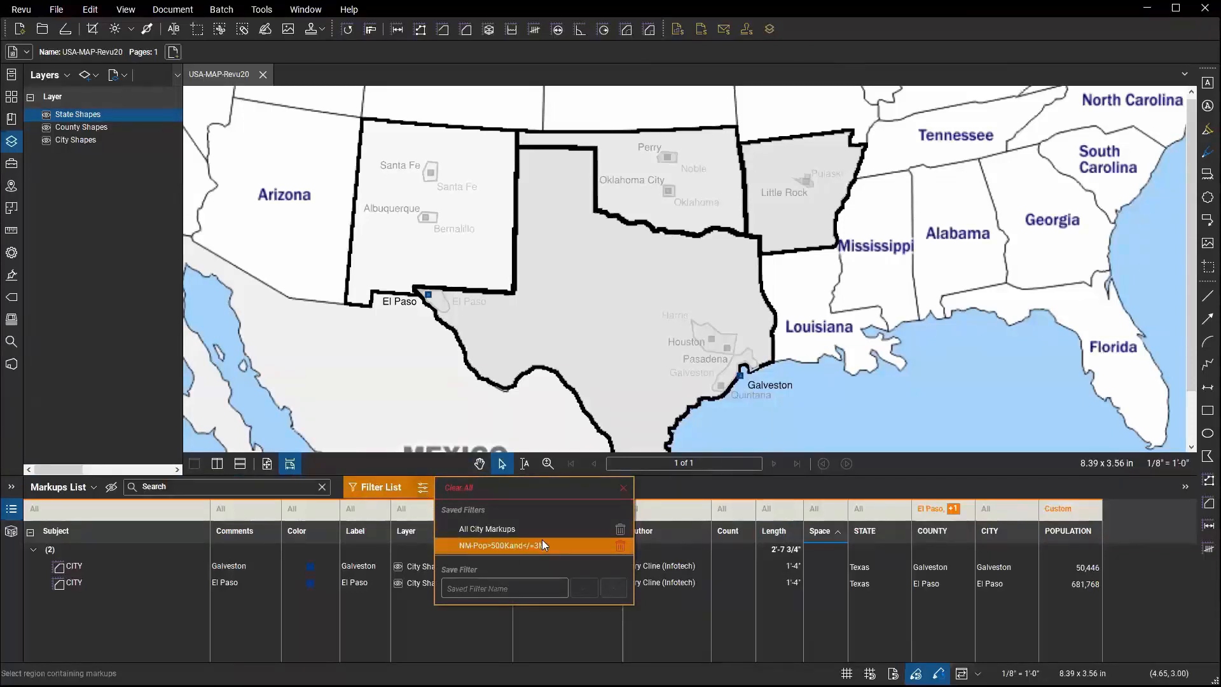
left_click(480, 584)
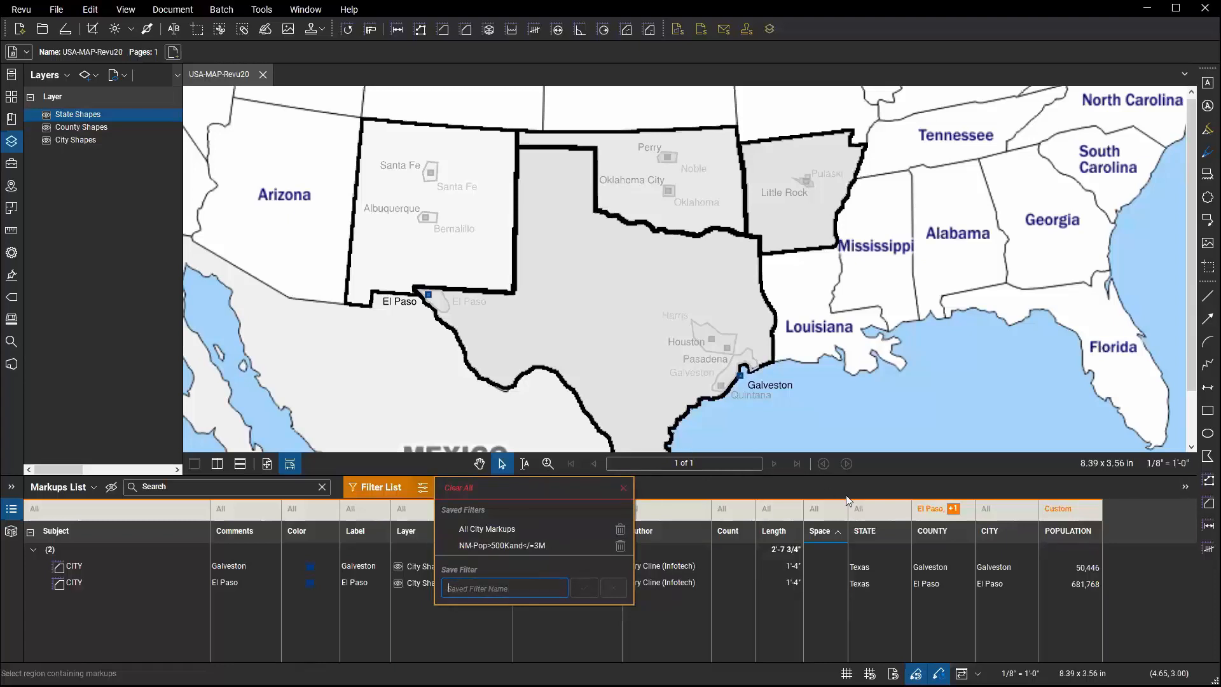
left_click(884, 488)
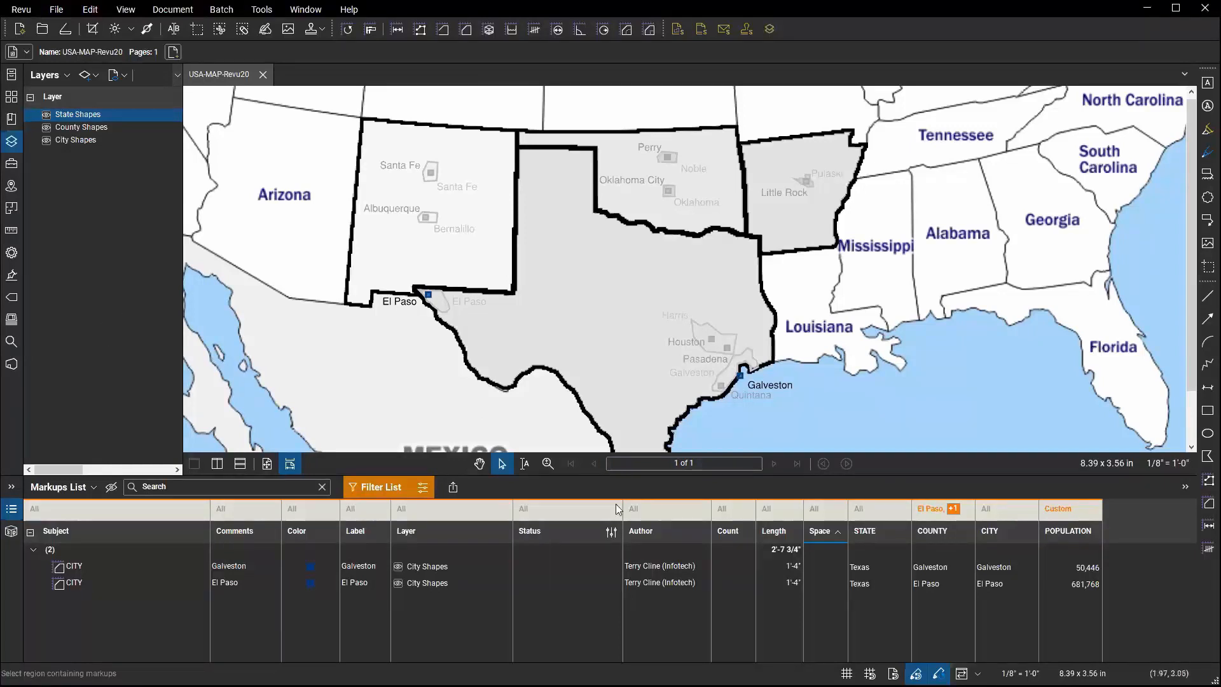
left_click(382, 487)
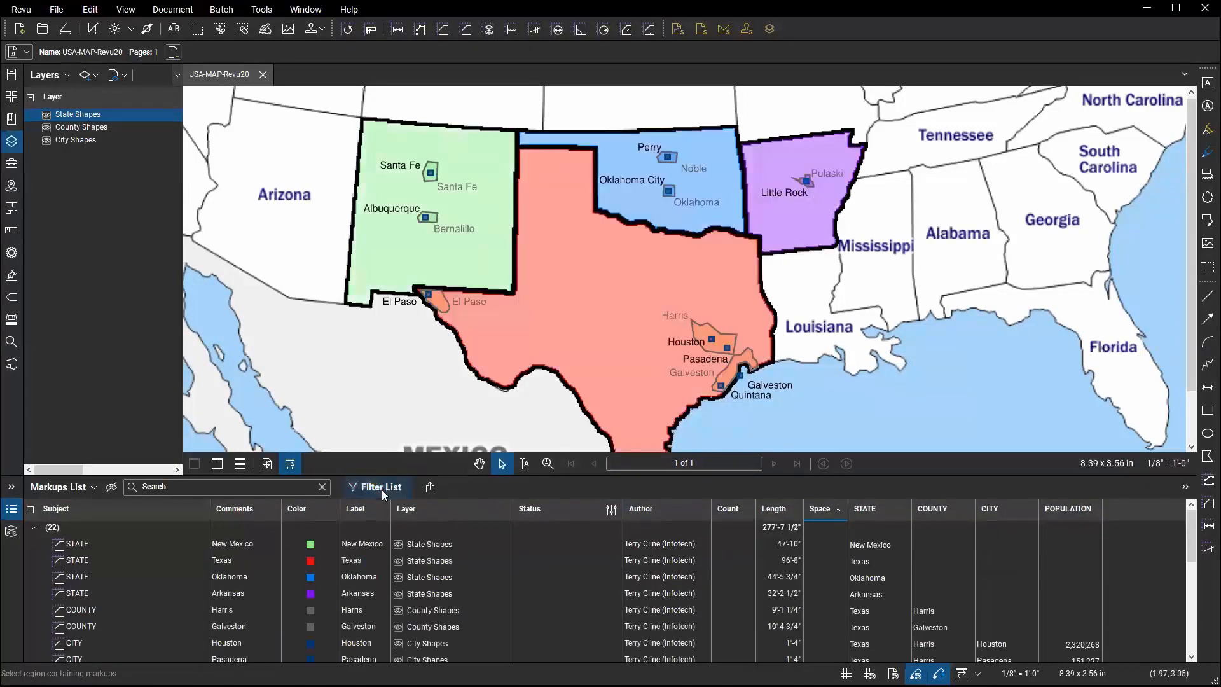
Hide the State Shapes and County Shapes layers, keeping only City Shapes visible on the map.
left_click(46, 115)
left_click(46, 128)
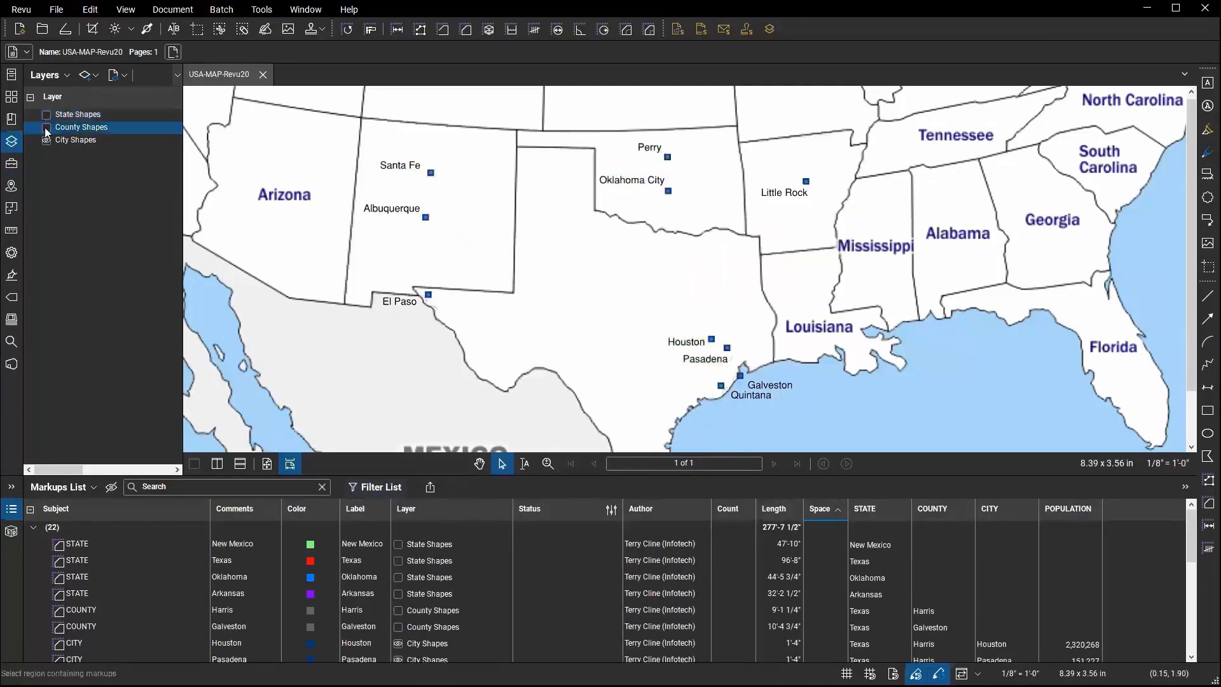
left_click(47, 141)
left_click(45, 140)
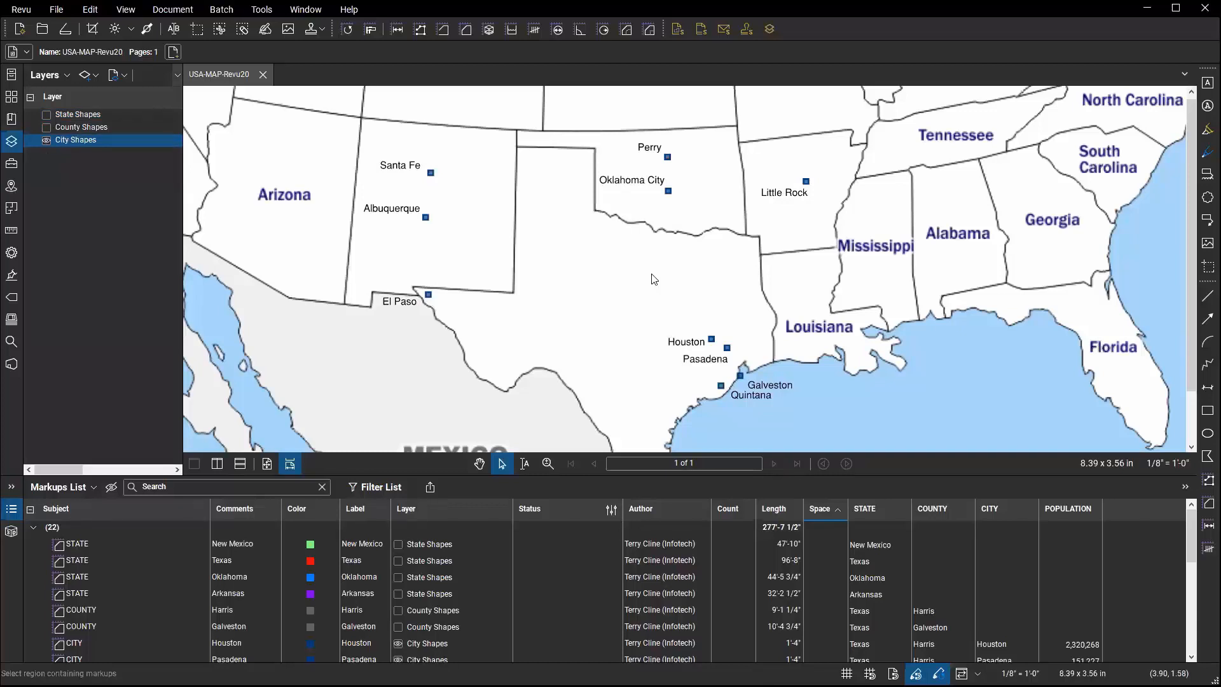
left_click(66, 486)
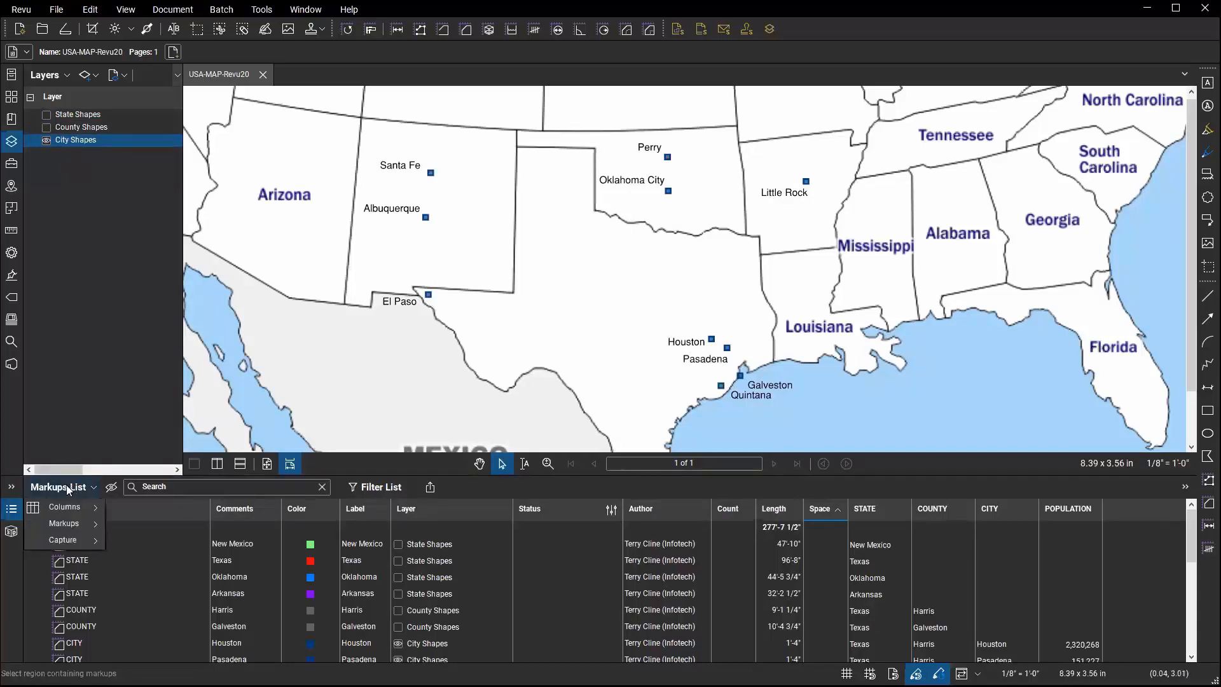
mouse_move(64, 523)
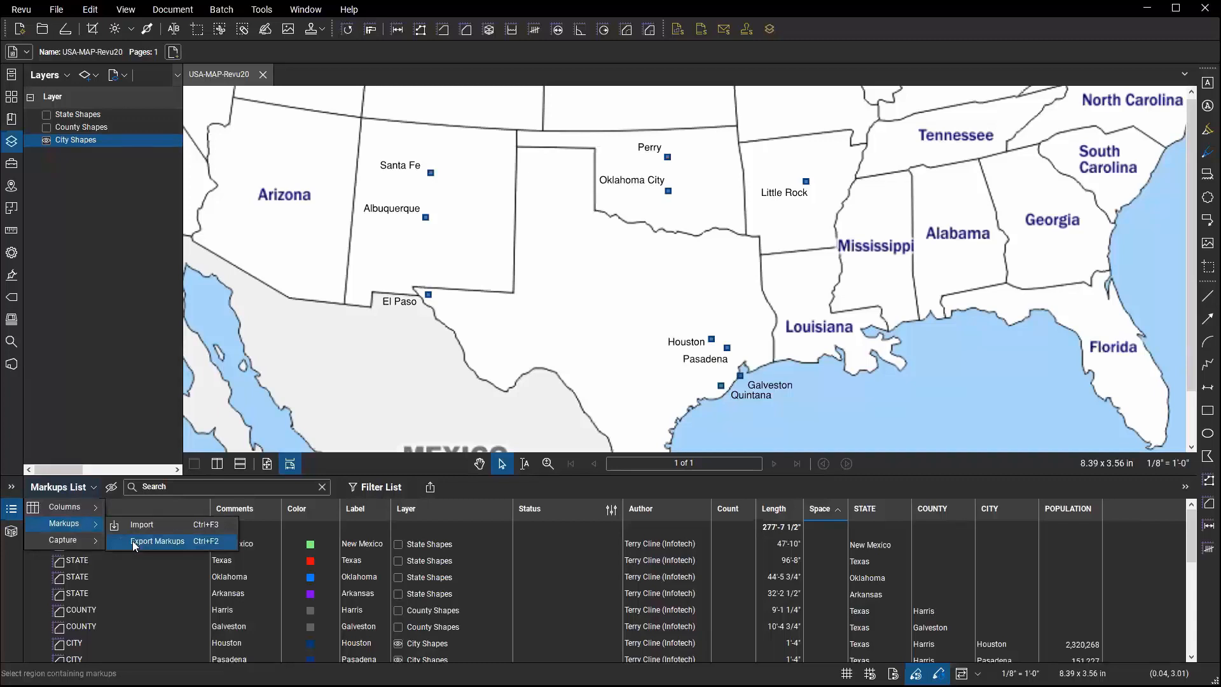
left_click(95, 263)
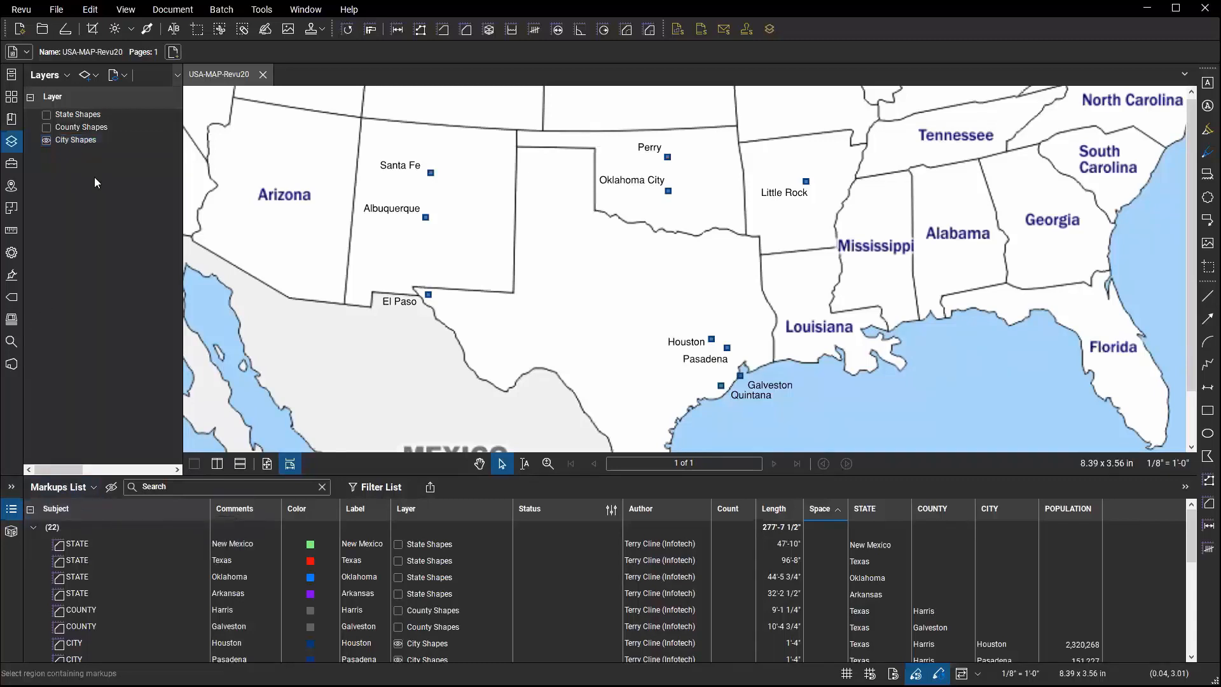
Export the City Shapes layer to the Desktop as USA-MAP-Revu20_Layer.pdf, replacing the existing file of that name.
left_click(90, 139)
right_click(99, 139)
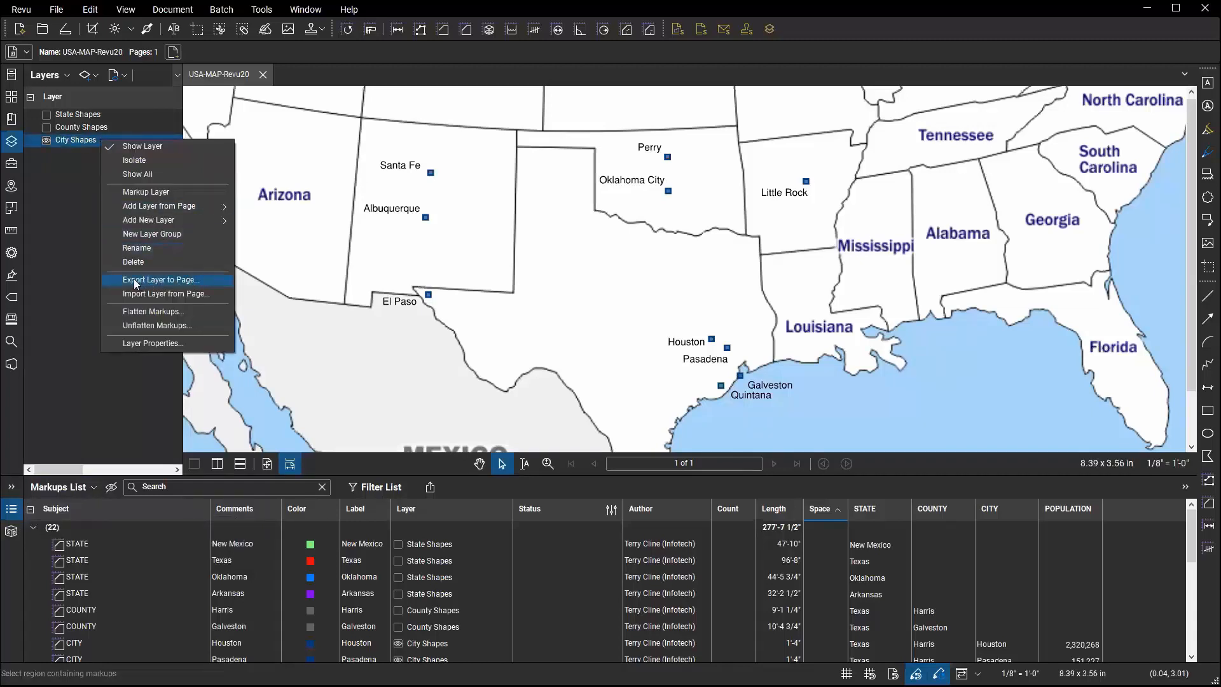
left_click(169, 282)
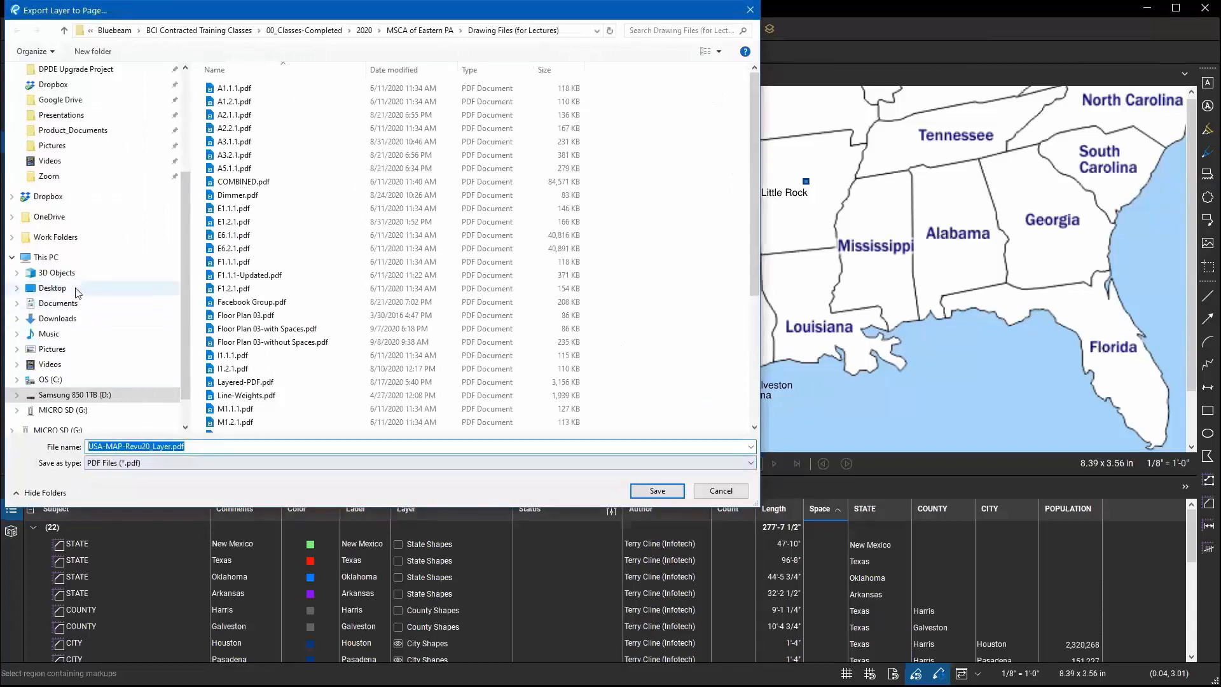
left_click(76, 290)
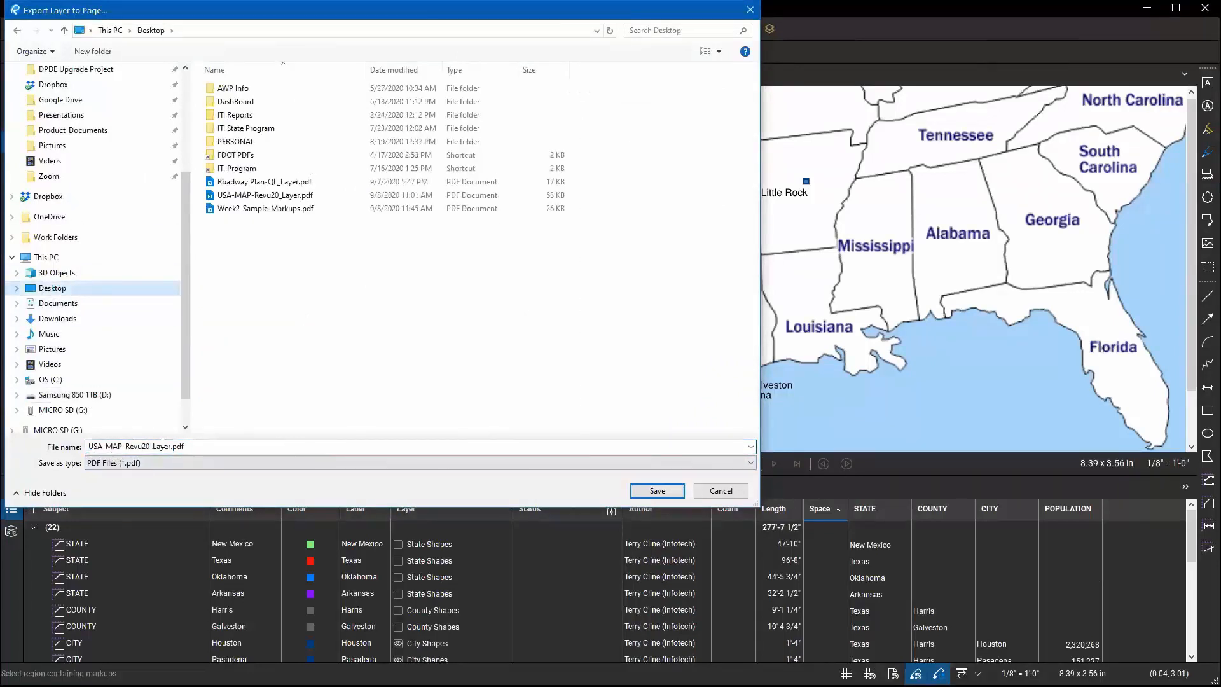
left_click(658, 490)
left_click(630, 351)
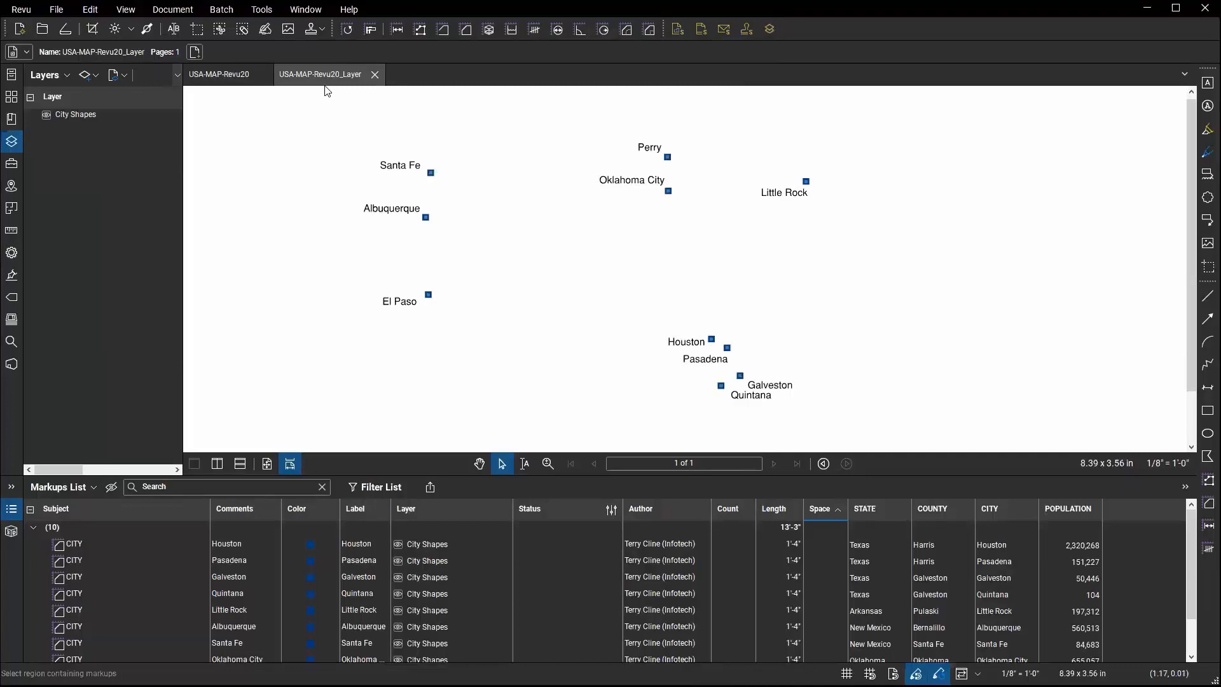
Open USA-MAP-EMPTY.pdf and import the markups from USA-MAP-Revu20_Layer.pdf on the Desktop into its Markups List.
left_click(11, 76)
left_click(102, 339)
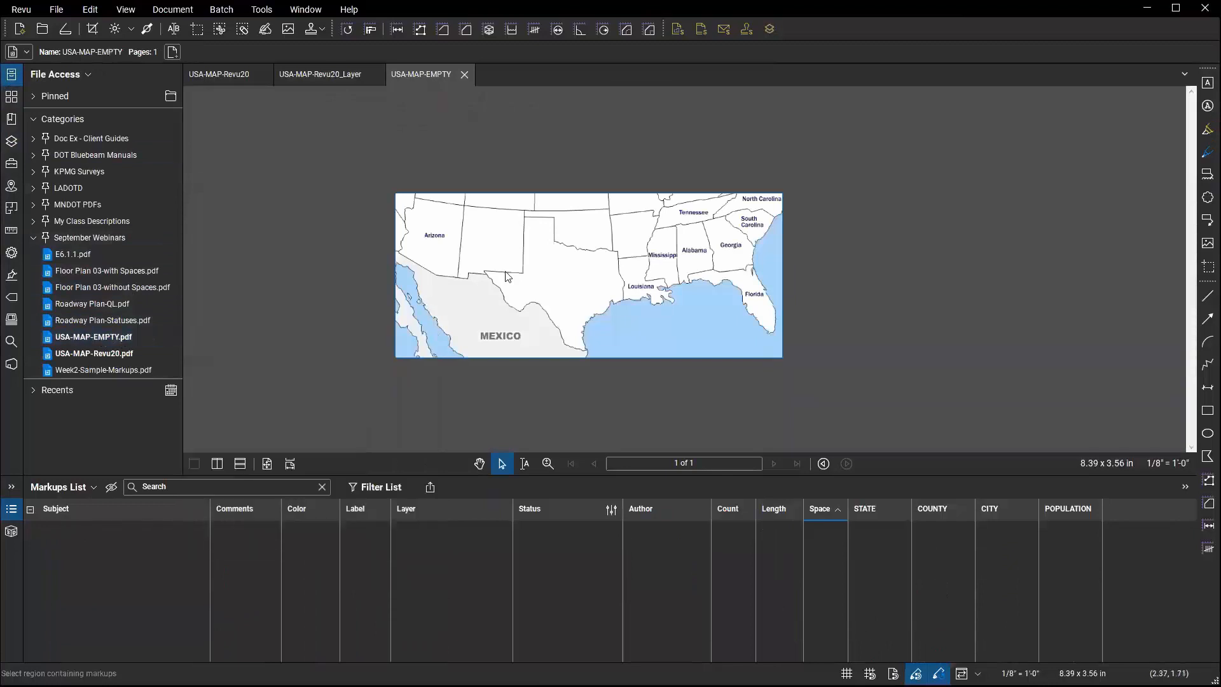
left_click(65, 487)
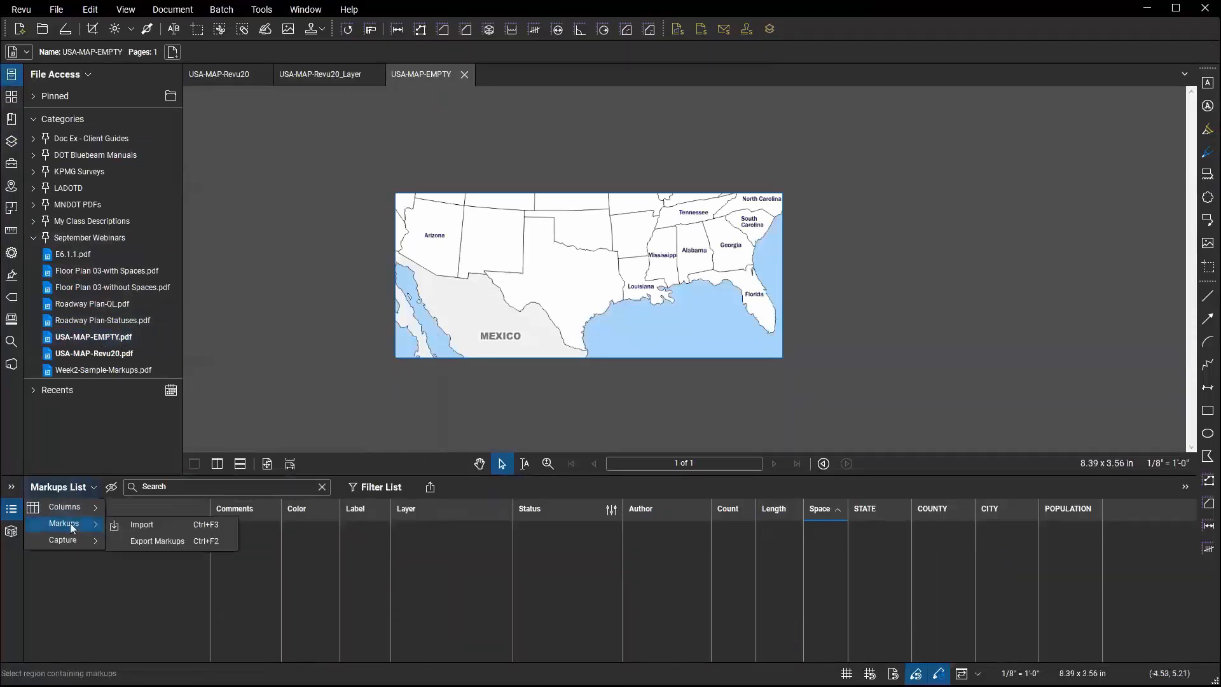
left_click(161, 523)
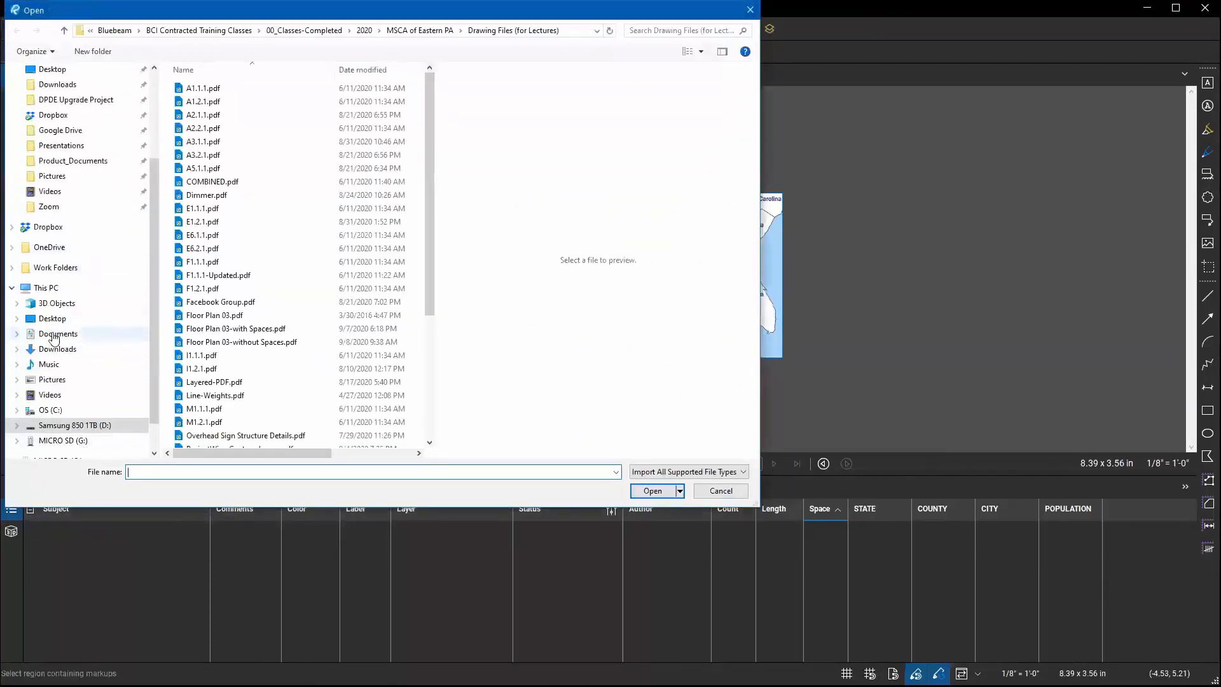
left_click(56, 319)
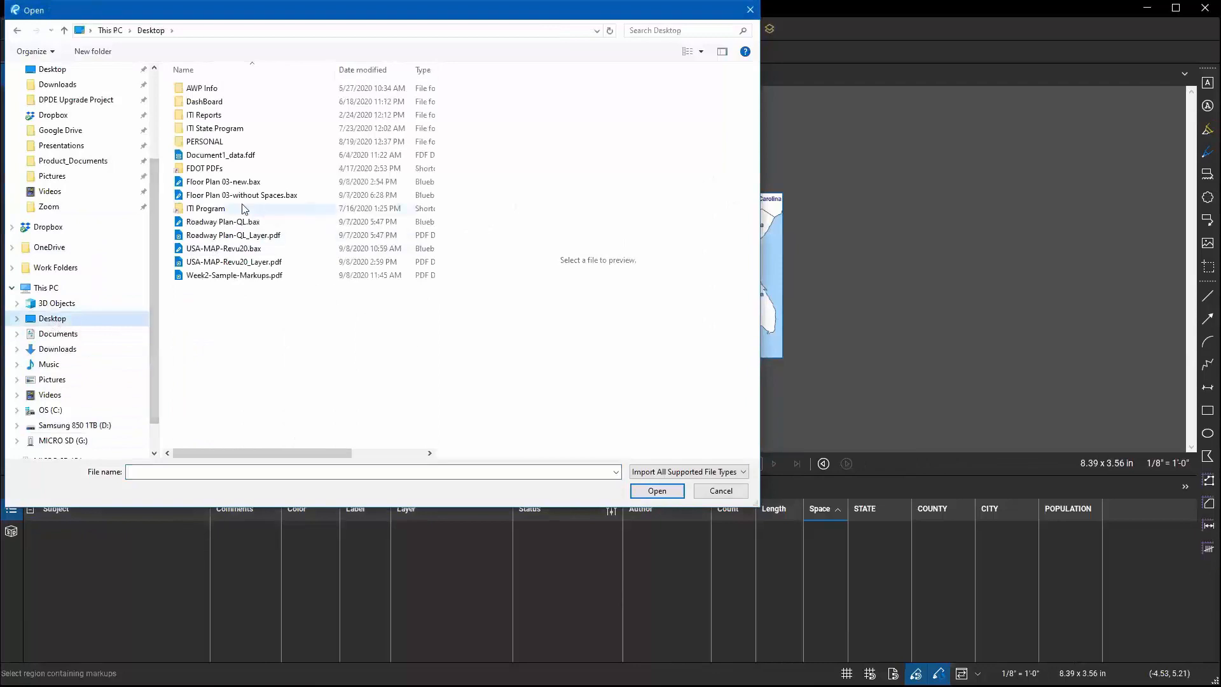
left_click(253, 184)
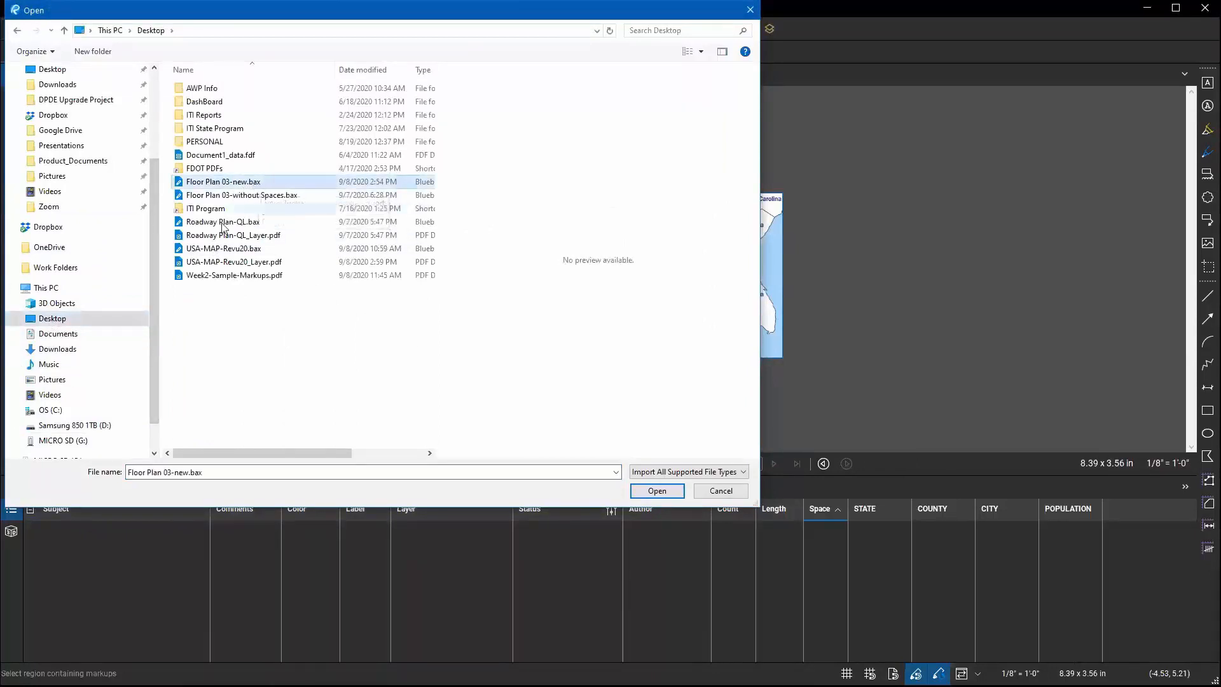
left_click(223, 263)
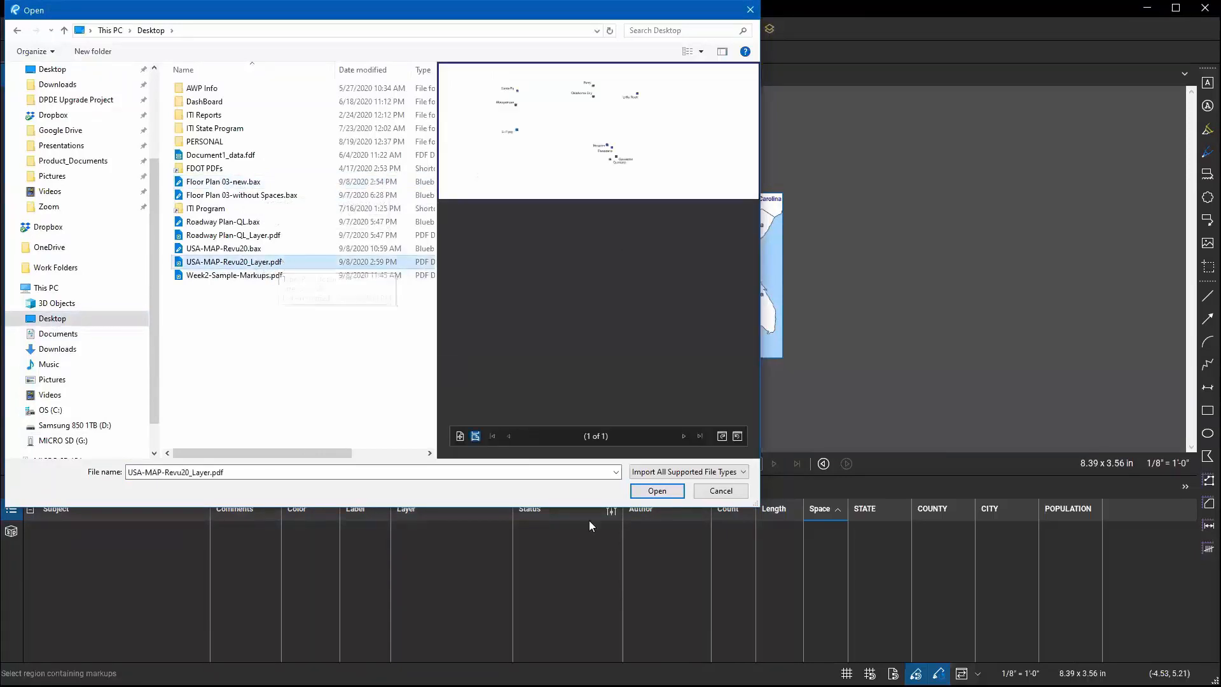
left_click(657, 490)
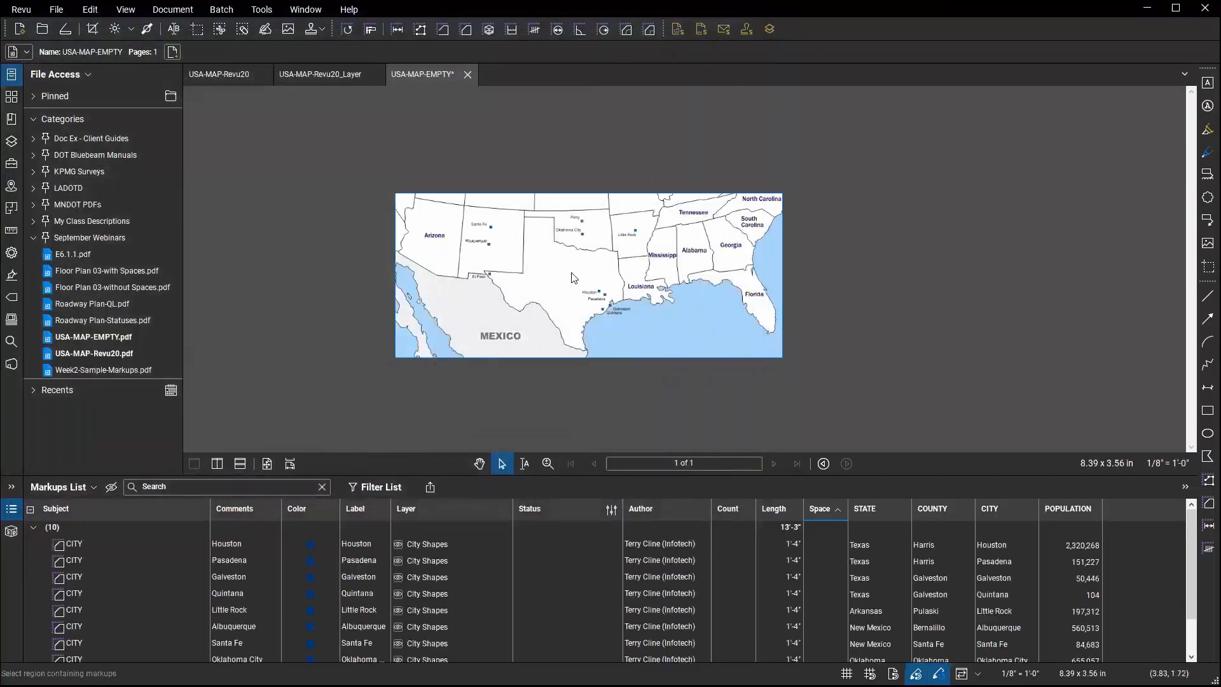
scroll(569, 275, "up", 2)
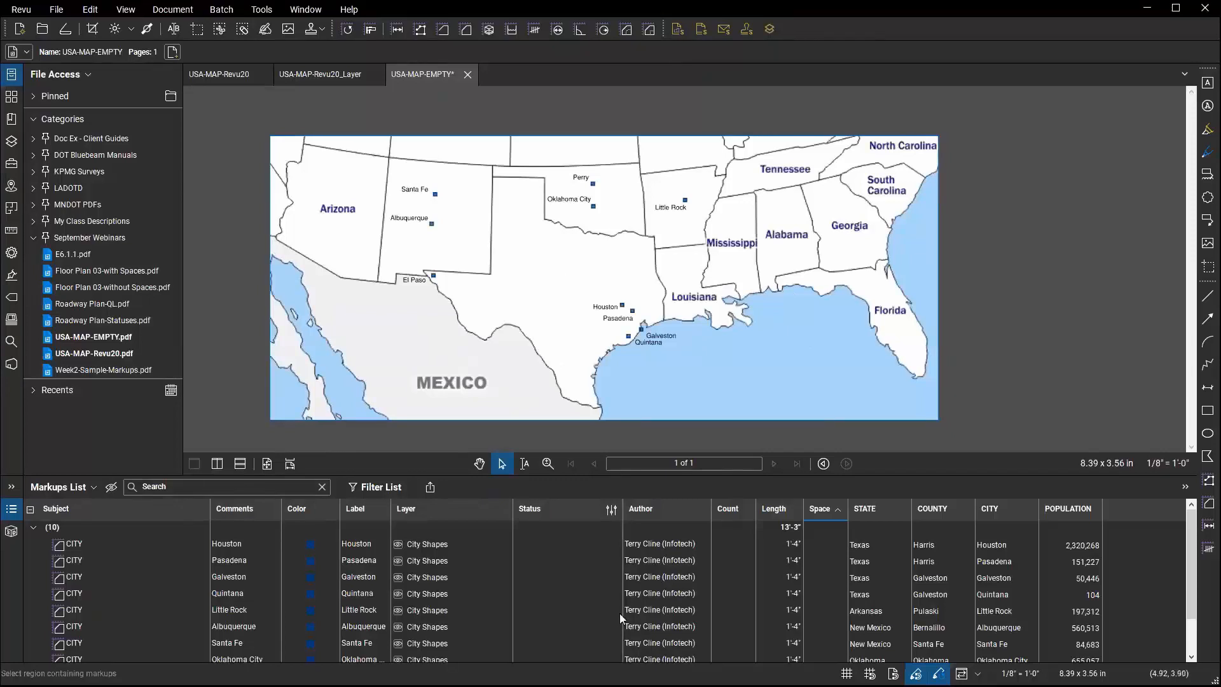
scroll(599, 609, "down", 1)
scroll(600, 607, "up", 1)
Close the USA-MAP-EMPTY, USA-MAP-Revu20_Layer and USA-MAP-Revu20 files.
left_click(468, 75)
left_click(685, 412)
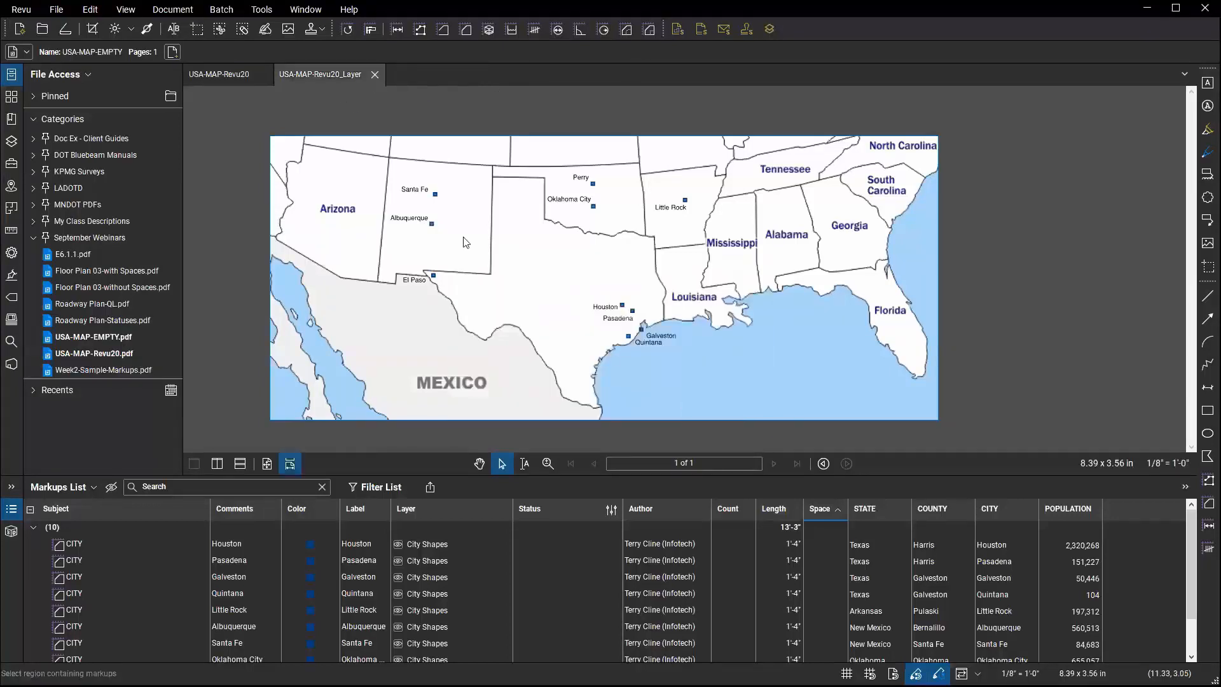
left_click(376, 74)
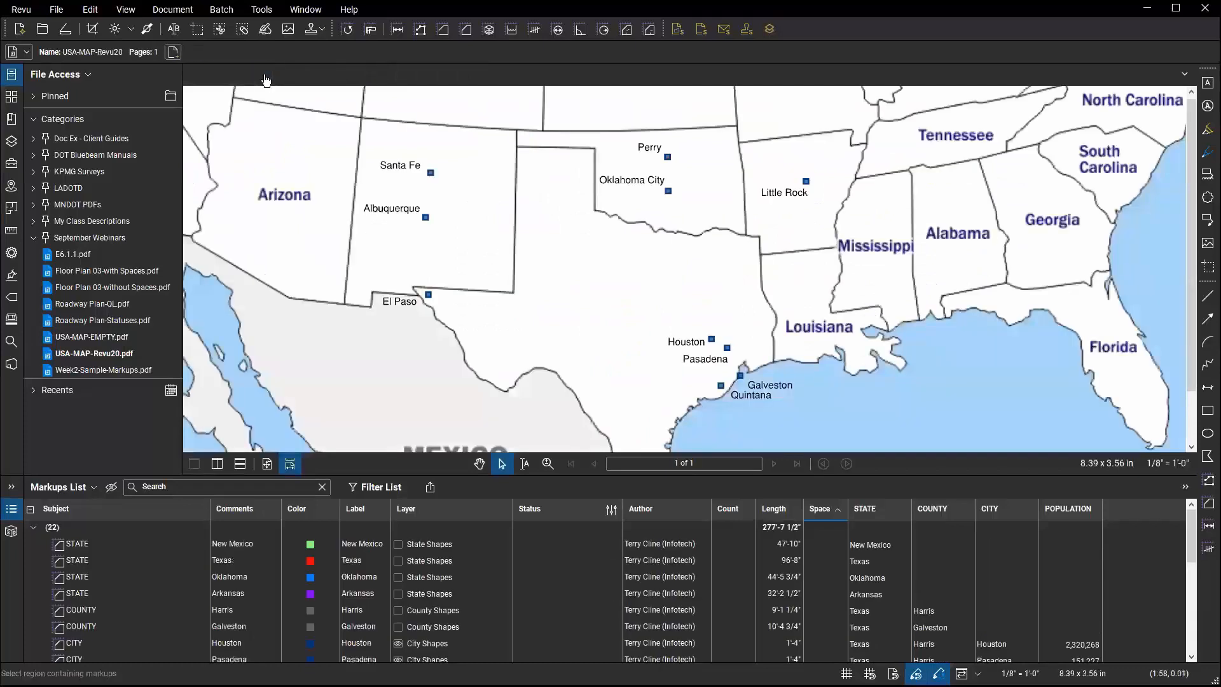
left_click(262, 75)
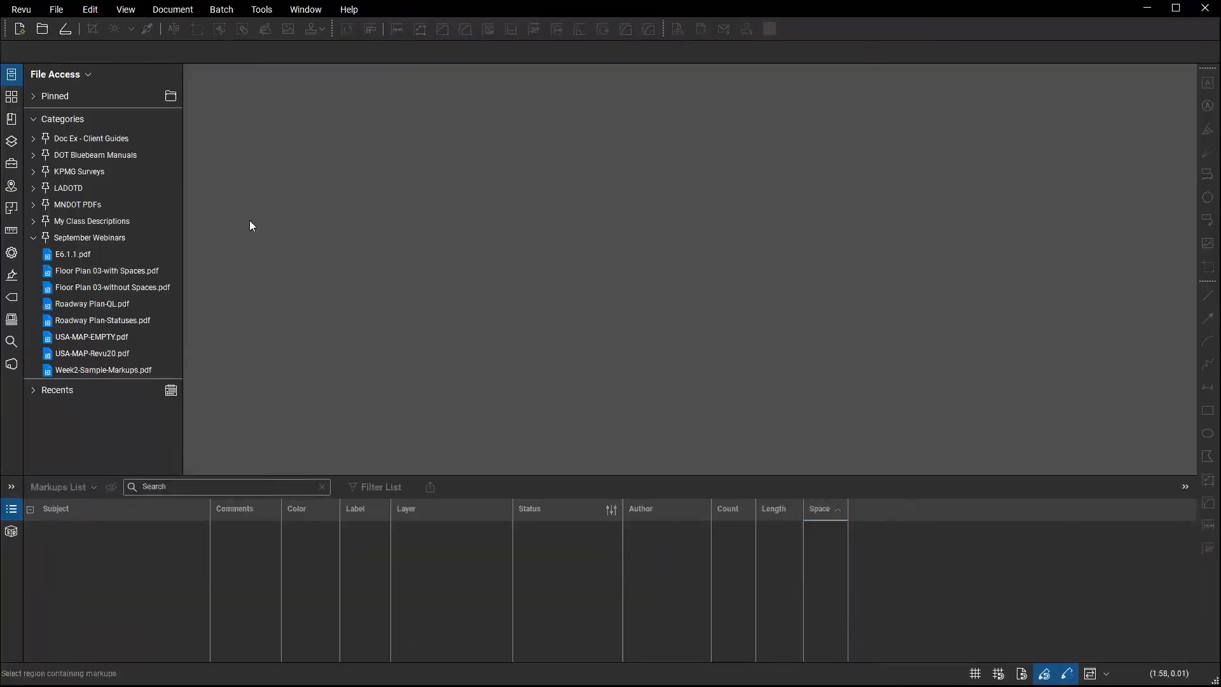
Open Roadway Plan-Statuses.pdf, fit the whole page in view and resize the Markups List to a smaller height below it.
left_click(105, 324)
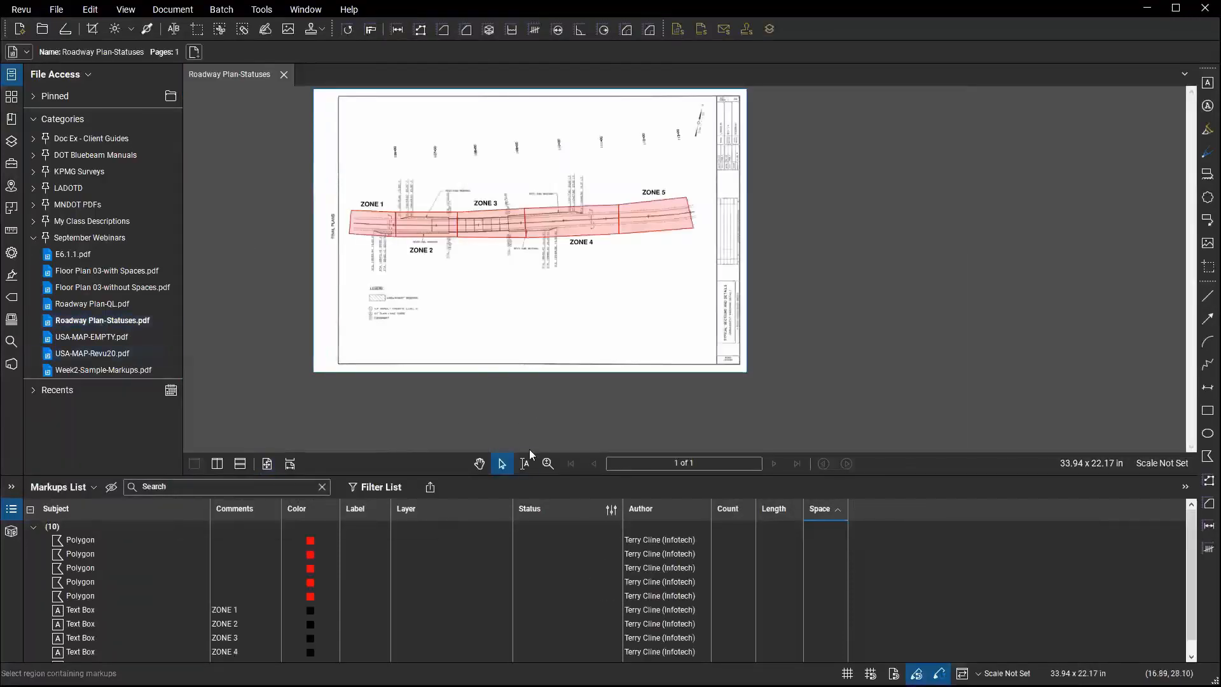
mouse_move(572, 475)
left_mouse_down()
mouse_move(574, 525)
mouse_move(573, 476)
left_mouse_up()
double_click(573, 477)
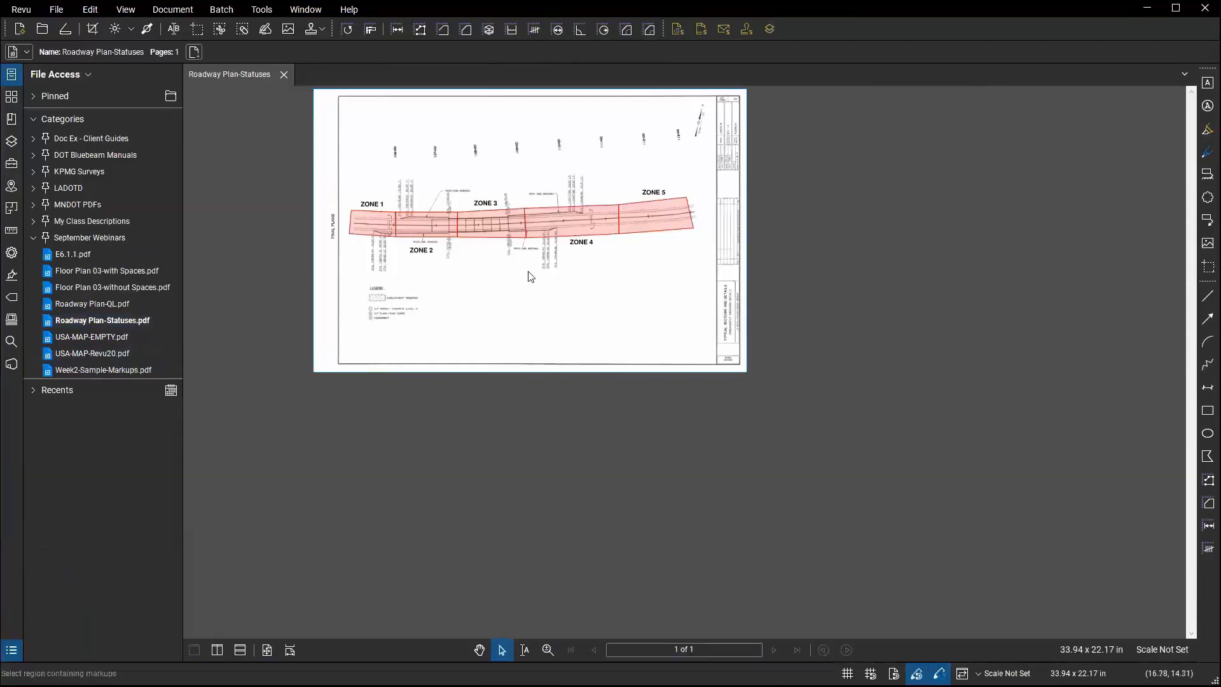
left_click(268, 650)
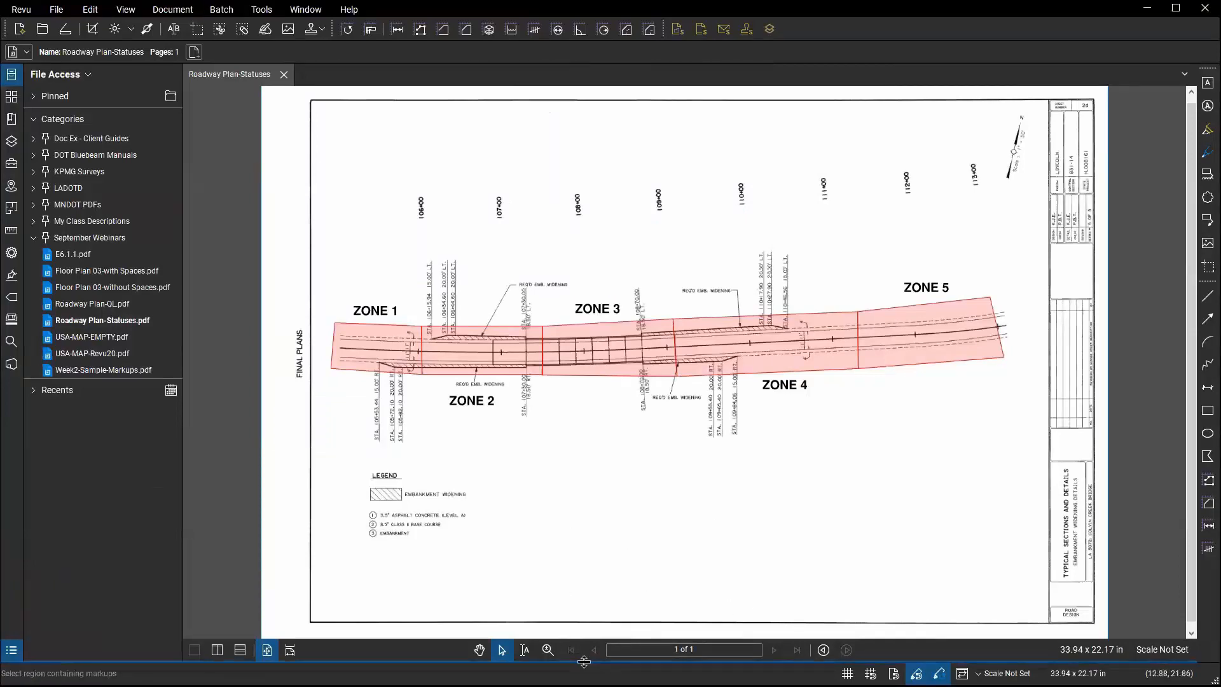
left_click_drag(584, 661, 585, 504)
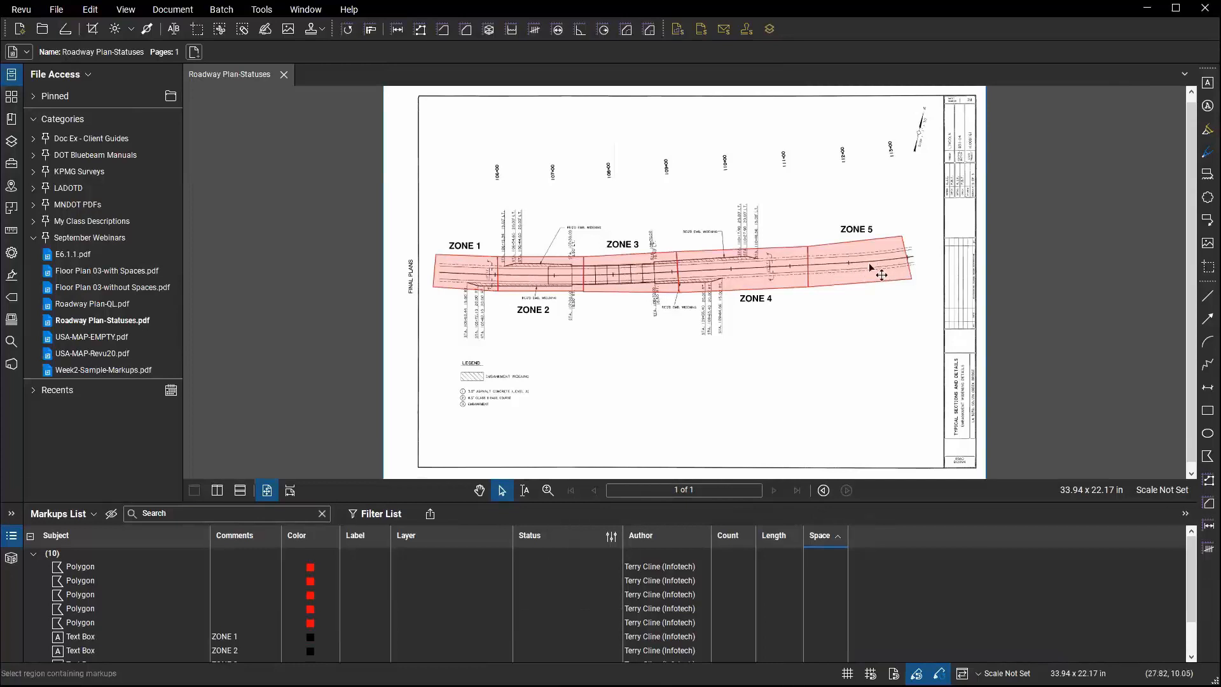
Set the Zone 3 polygon's status to Utilities Installed from the Roadwork status model.
left_click(636, 285)
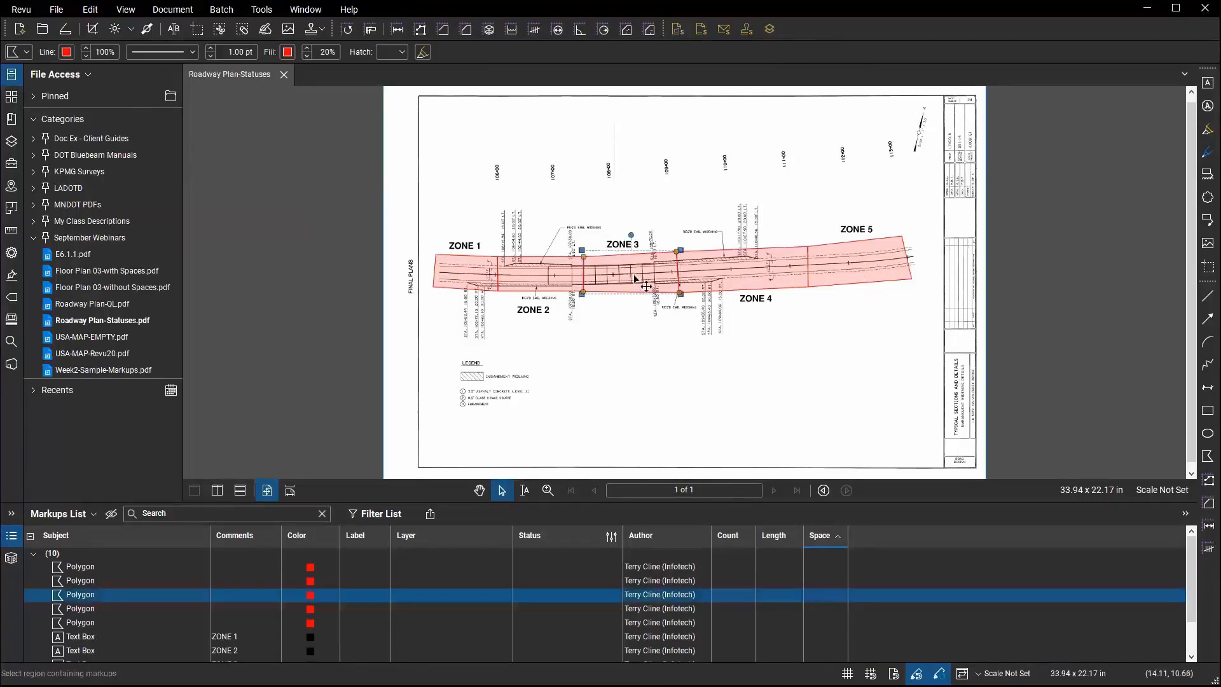
right_click(635, 278)
mouse_move(676, 624)
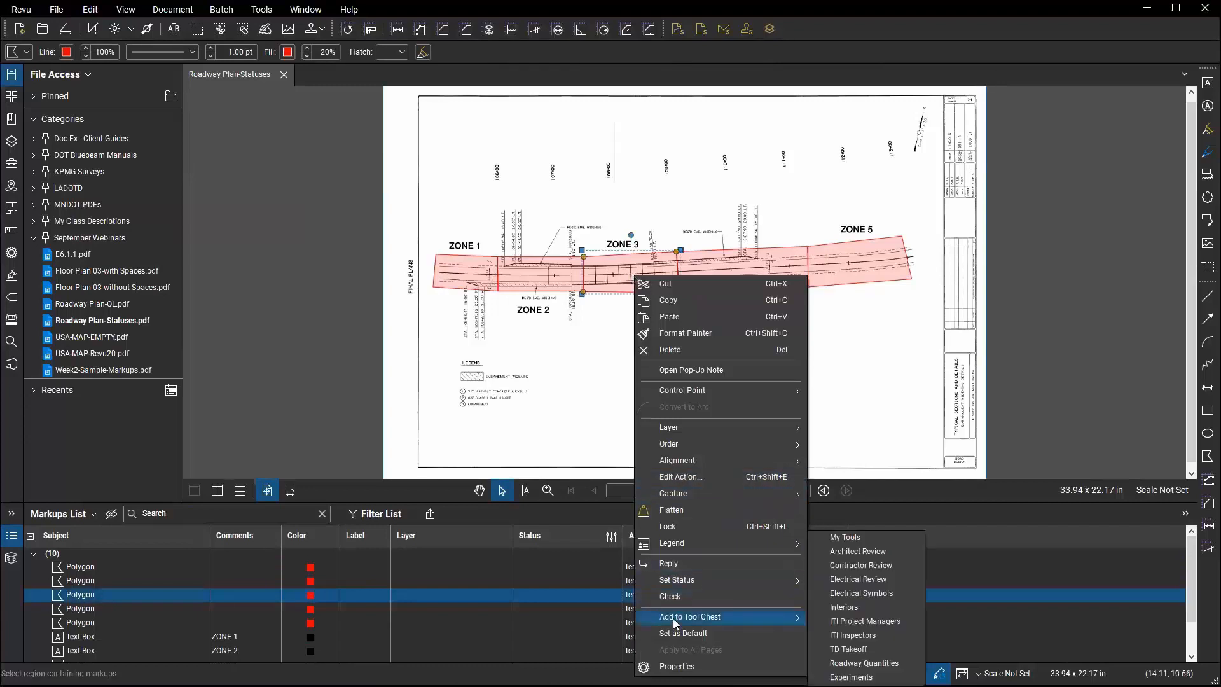
mouse_move(693, 584)
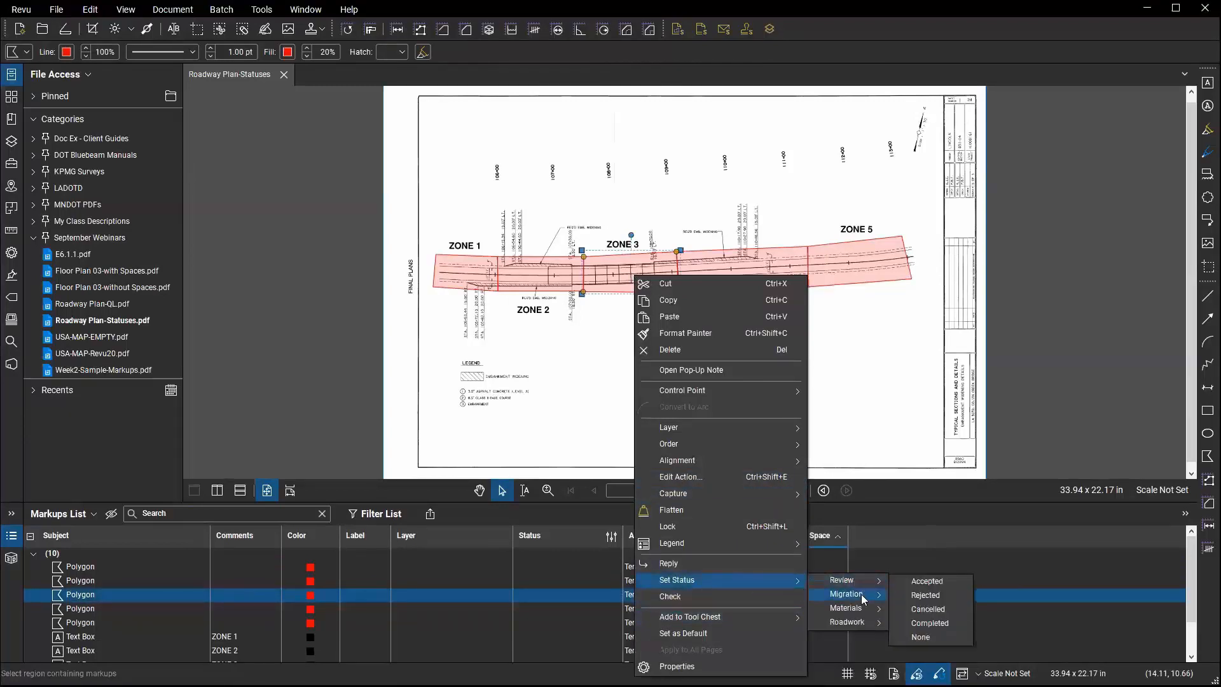
mouse_move(860, 615)
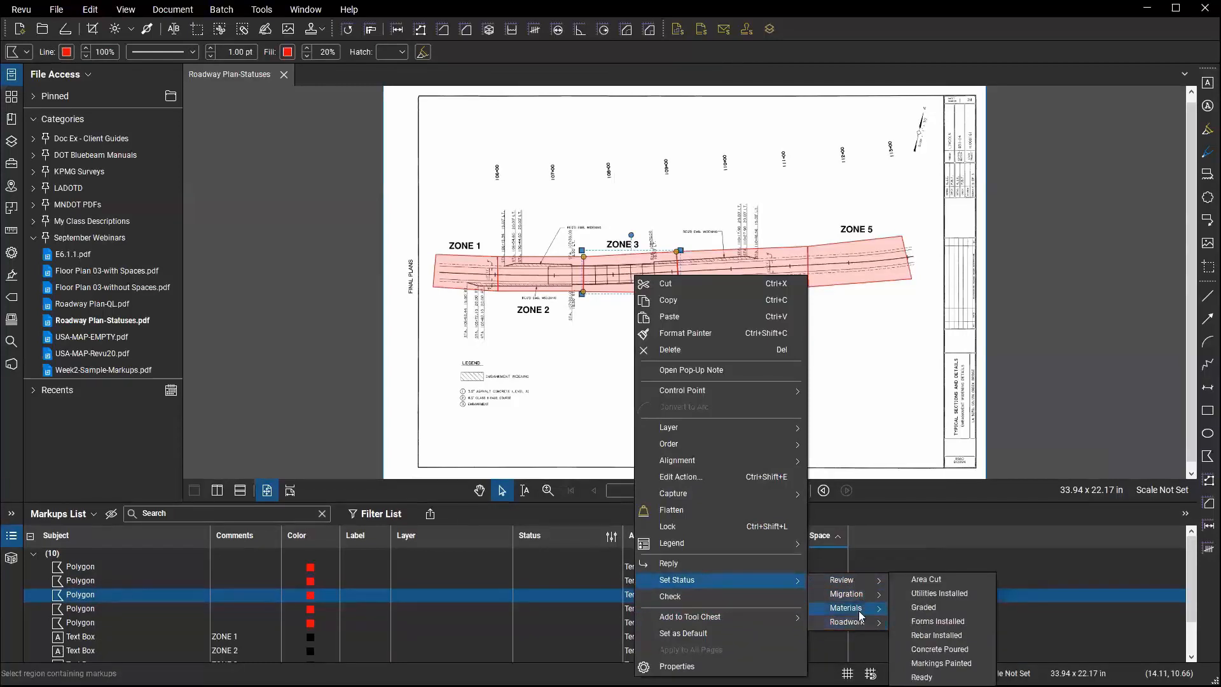
mouse_move(853, 582)
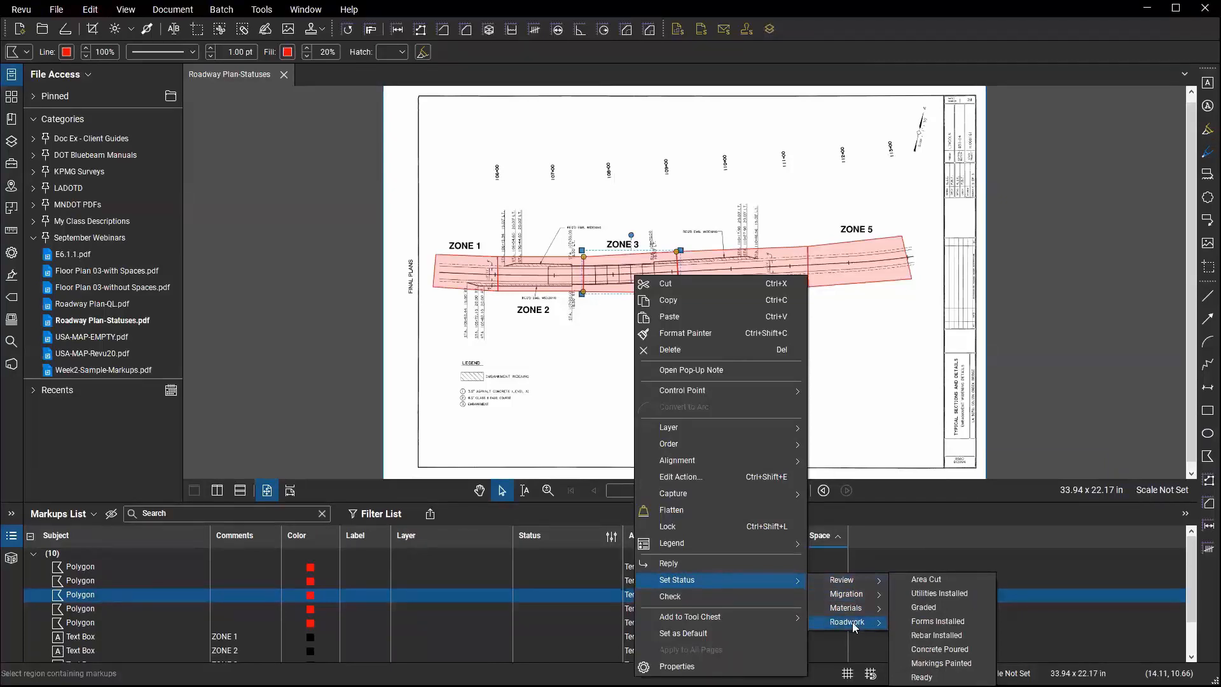
left_click(961, 595)
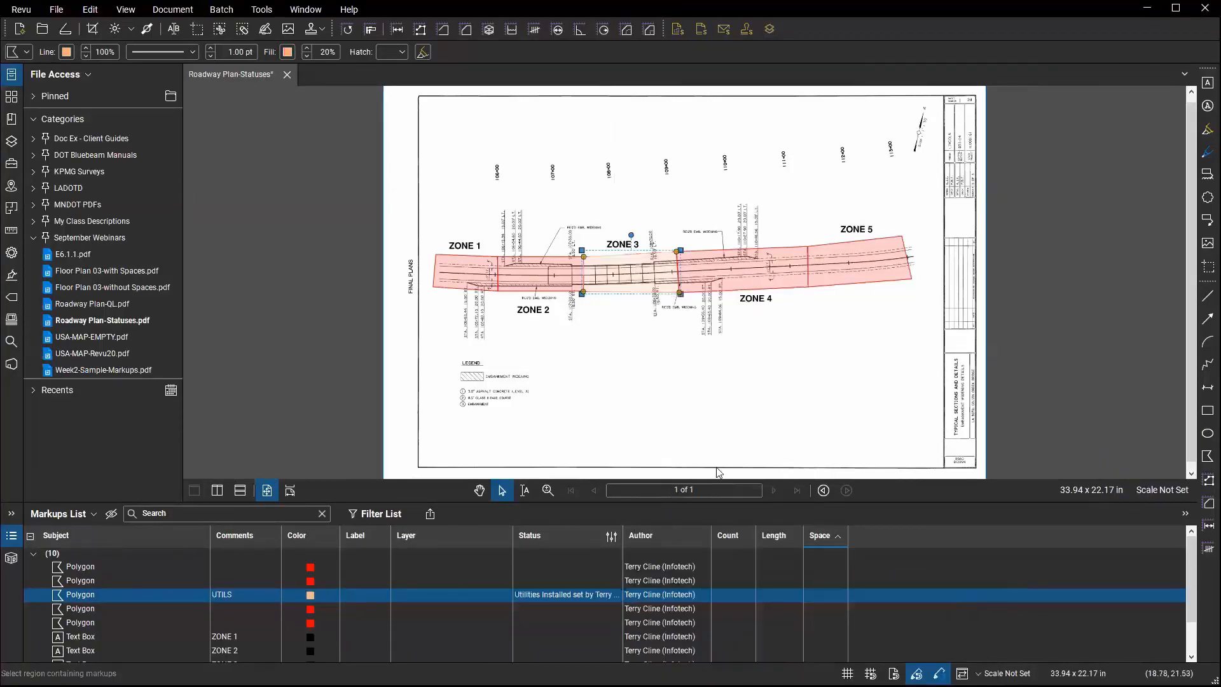
Give the Zone 4 polygon the Roadwork status Utilities Installed, followed by Graded.
left_click(751, 278)
right_click(749, 275)
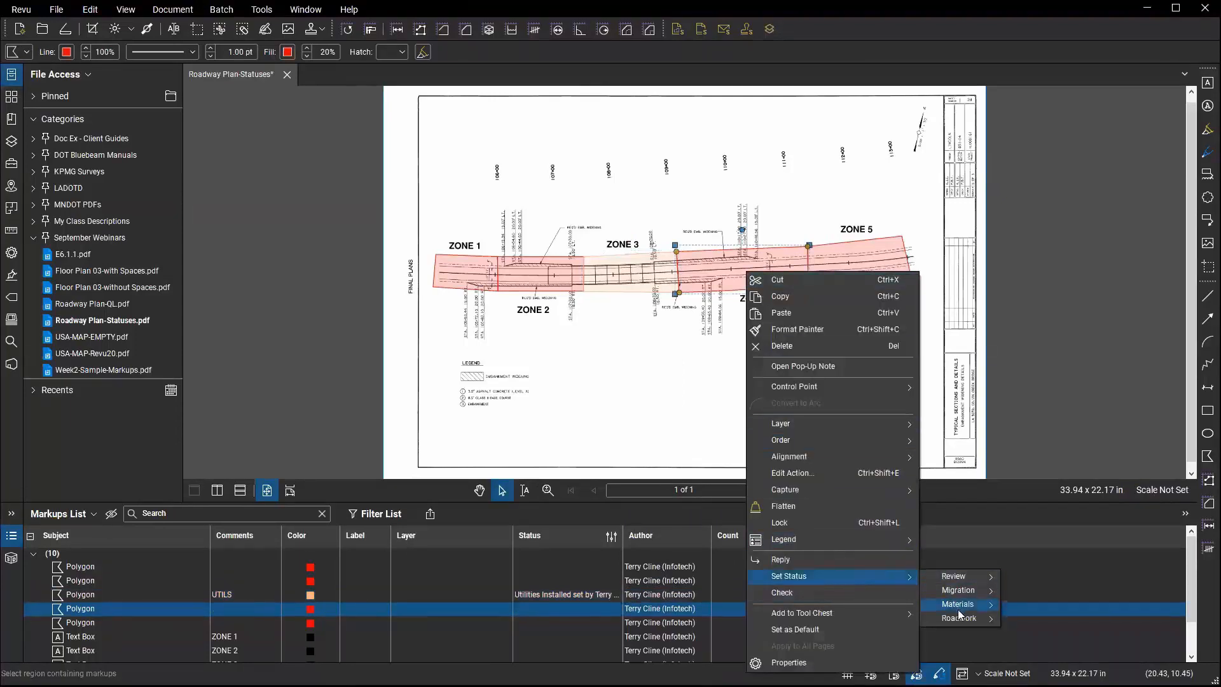
mouse_move(960, 619)
left_click(1073, 593)
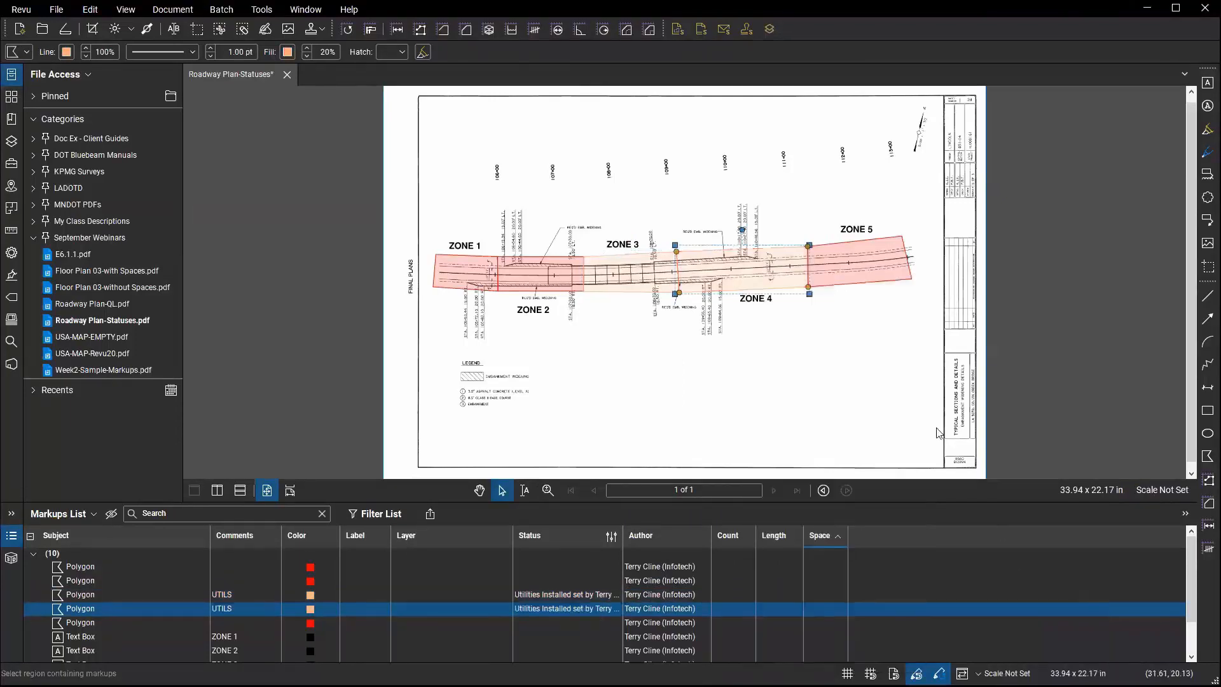
right_click(736, 279)
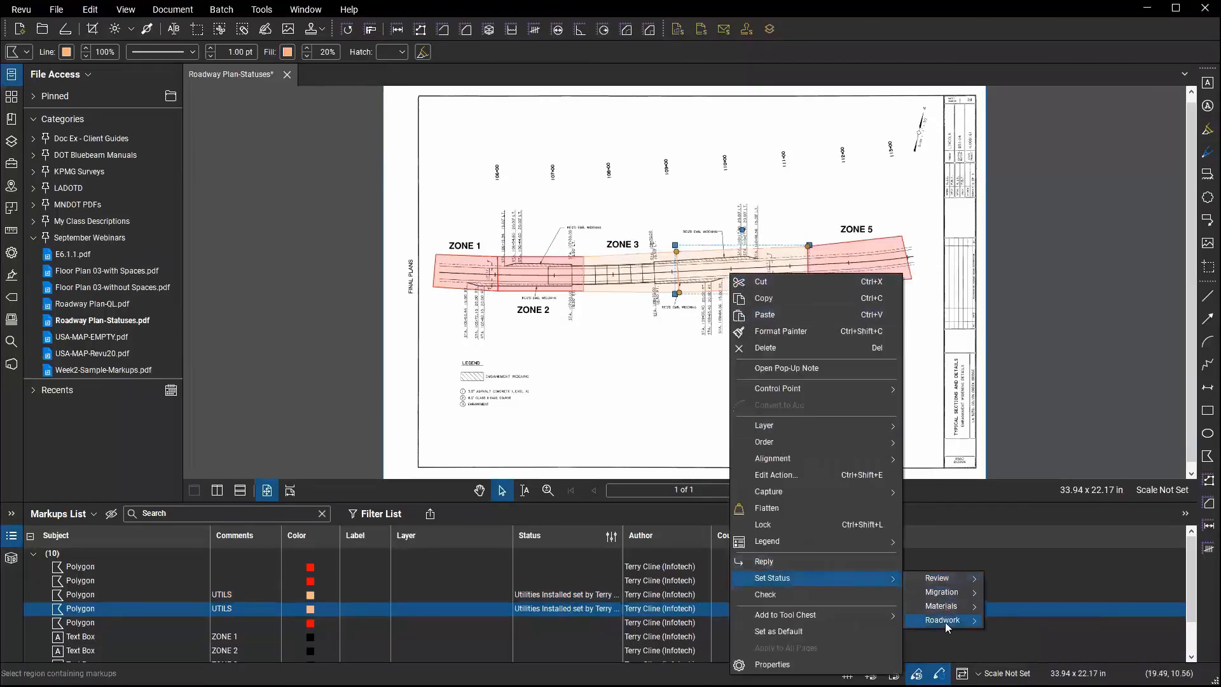
mouse_move(946, 620)
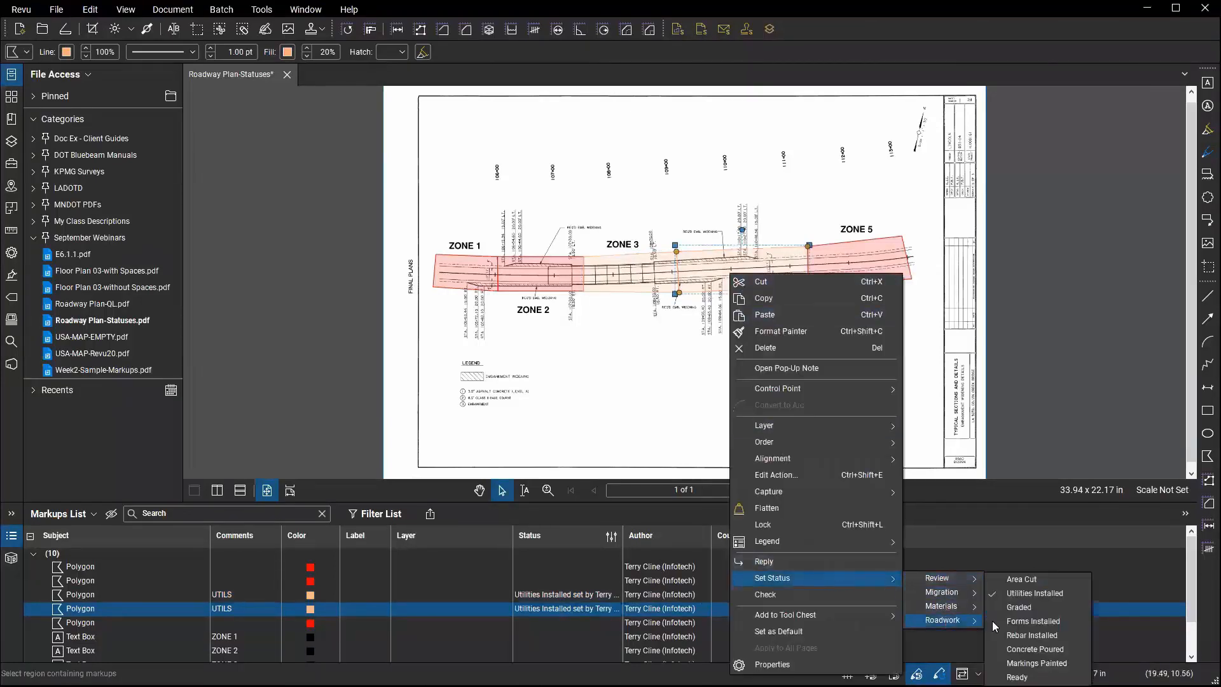
left_click(1056, 610)
Advance the Zone 4 polygon's Roadwork status to Forms Installed and widen the Status column to fit its full entries.
right_click(762, 262)
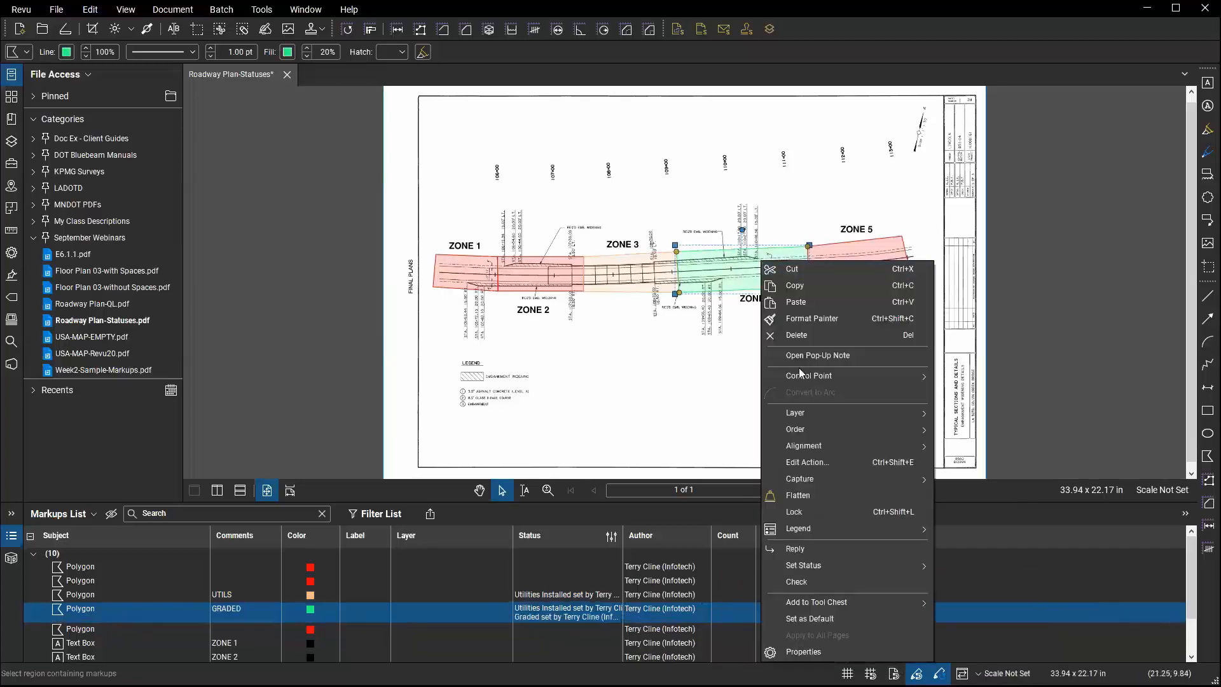
mouse_move(884, 566)
mouse_move(983, 610)
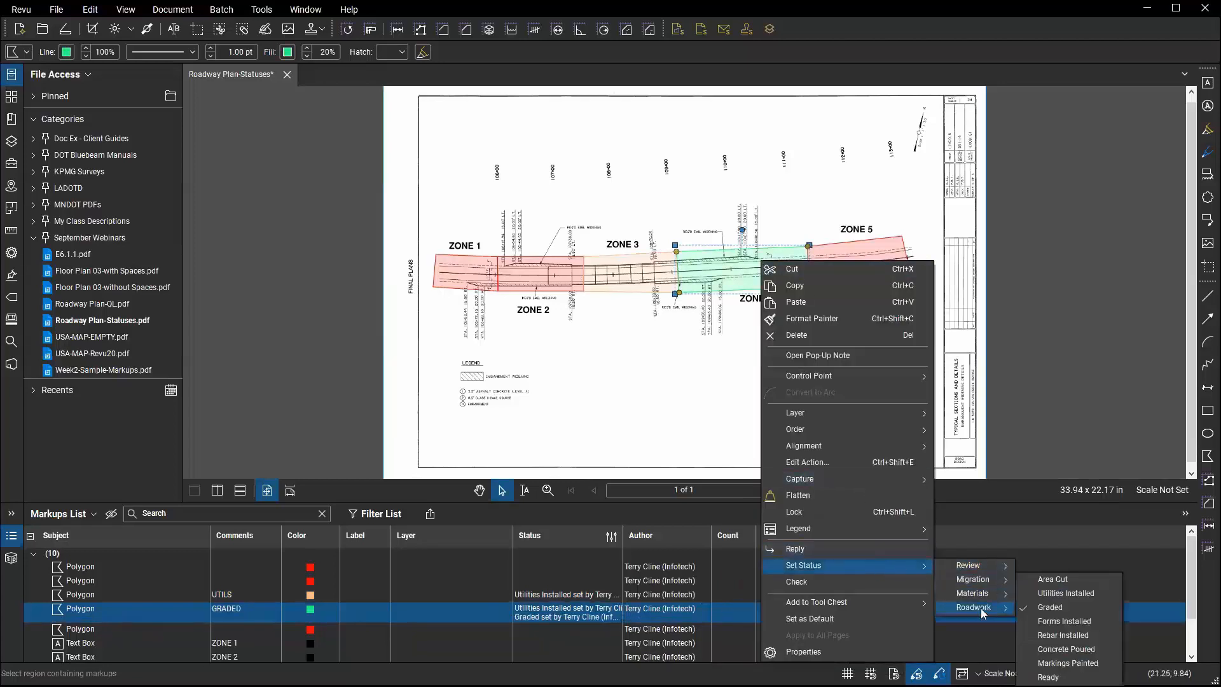
left_click(1068, 621)
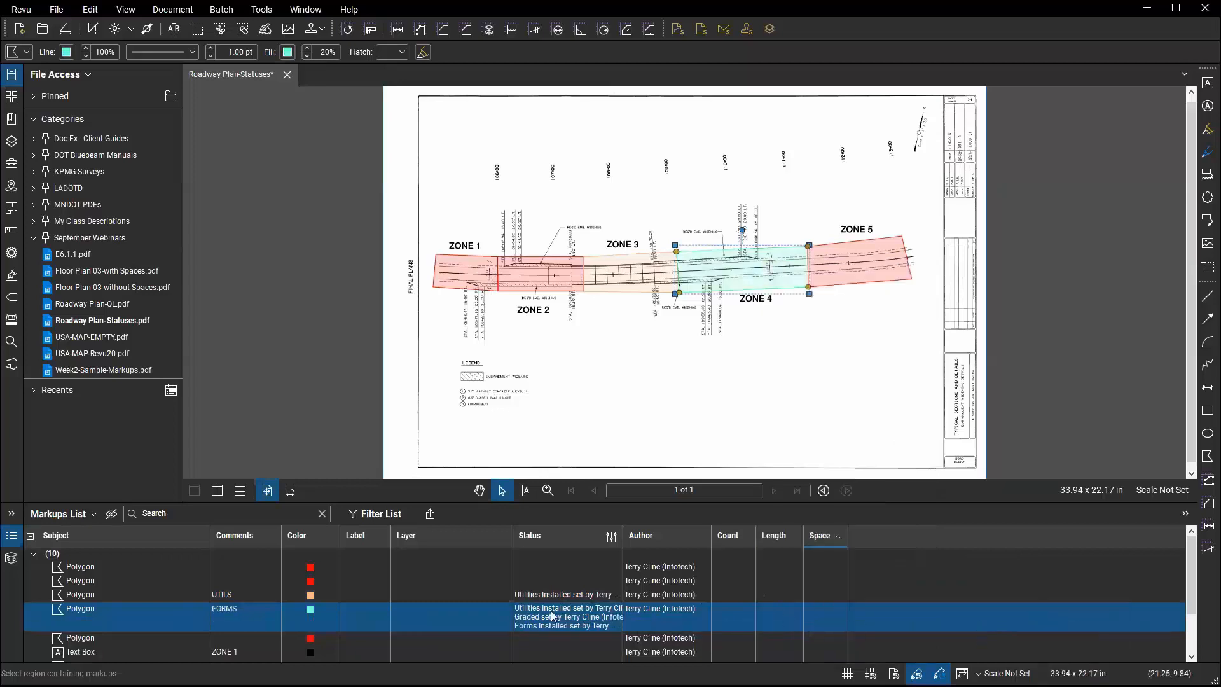
left_click_drag(623, 535, 873, 533)
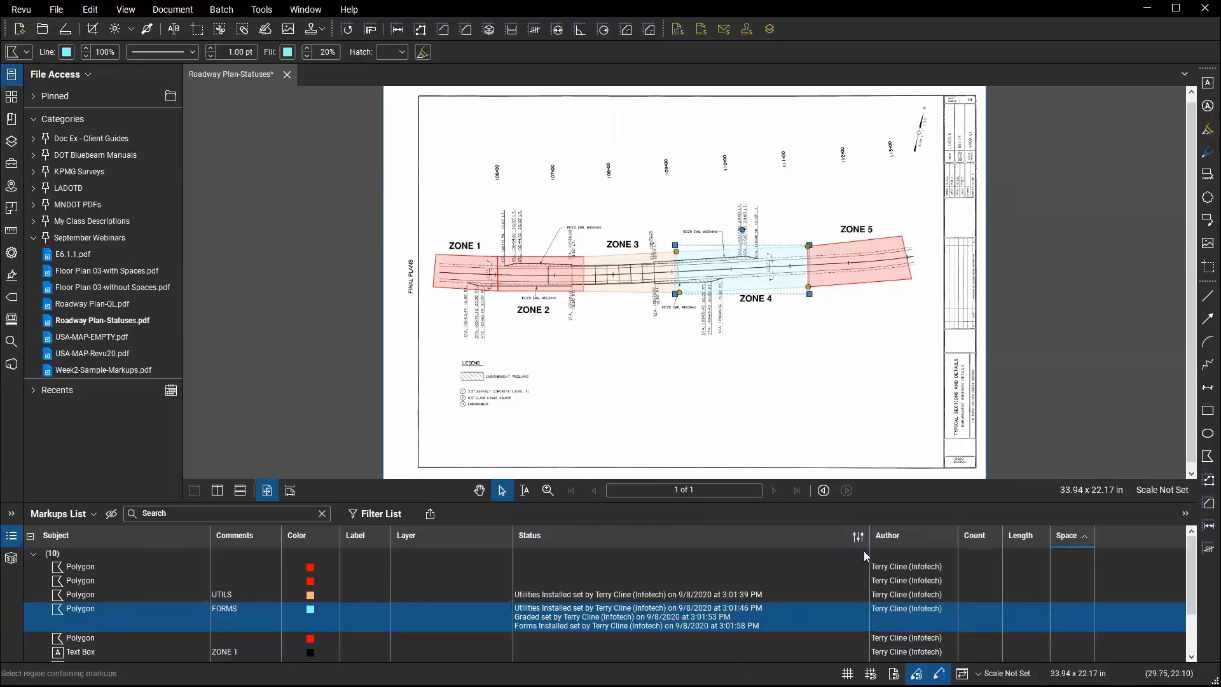
left_click_drag(869, 537, 786, 537)
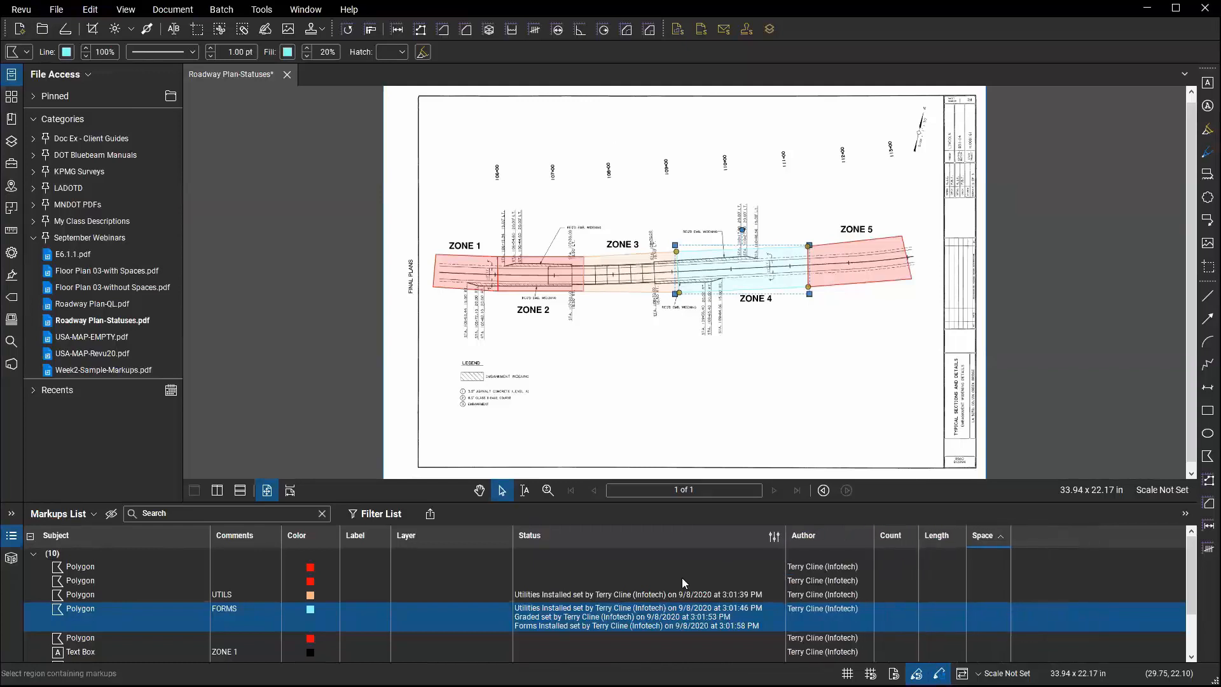
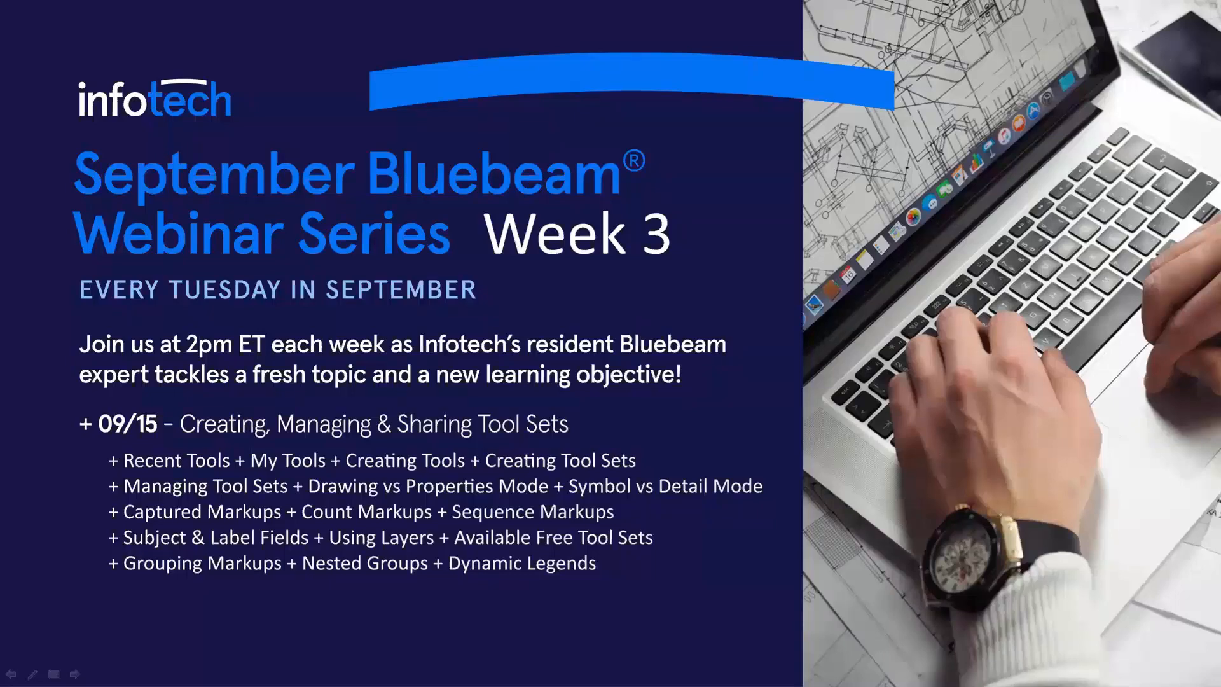
key("Right")
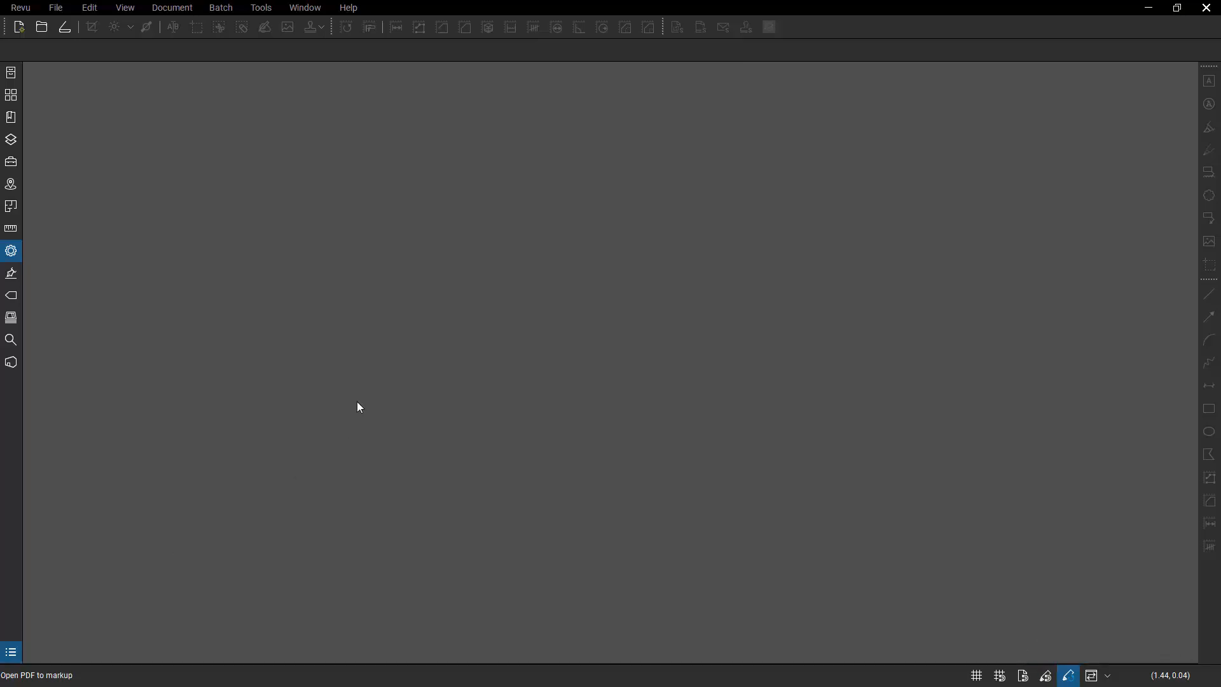
Show the Tool Chest and examine the layer assigned to the tools in the Electrical Review set.
left_click(13, 167)
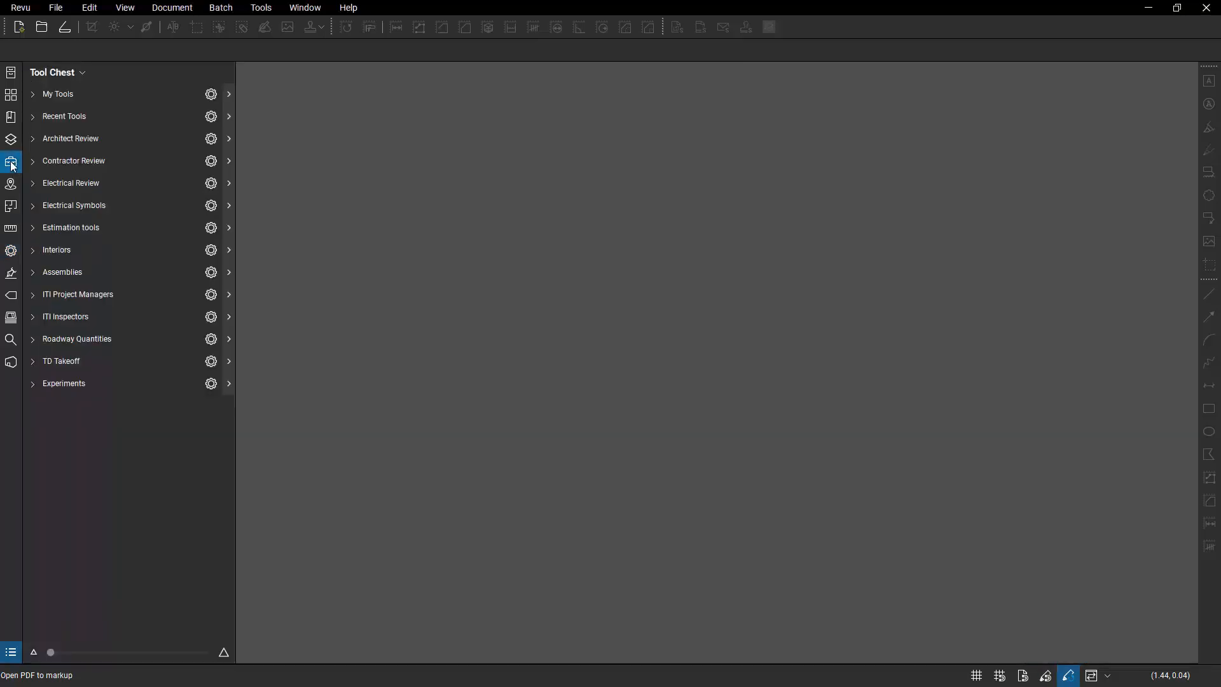
left_click(36, 189)
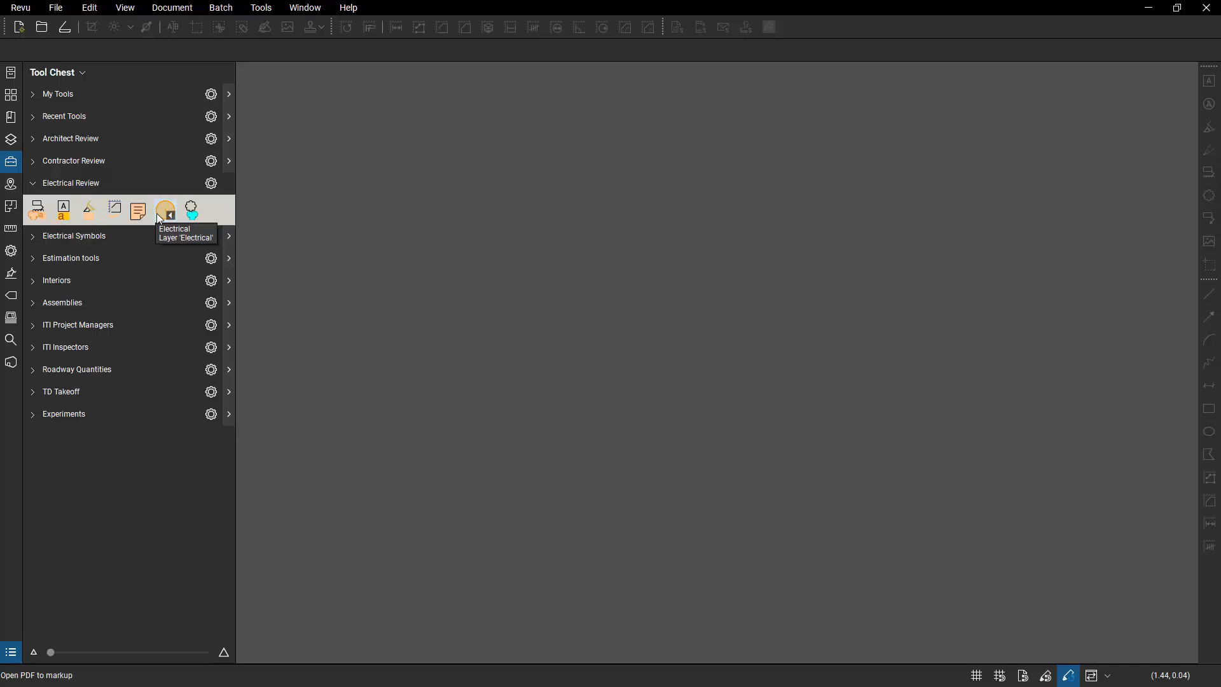
left_click(36, 189)
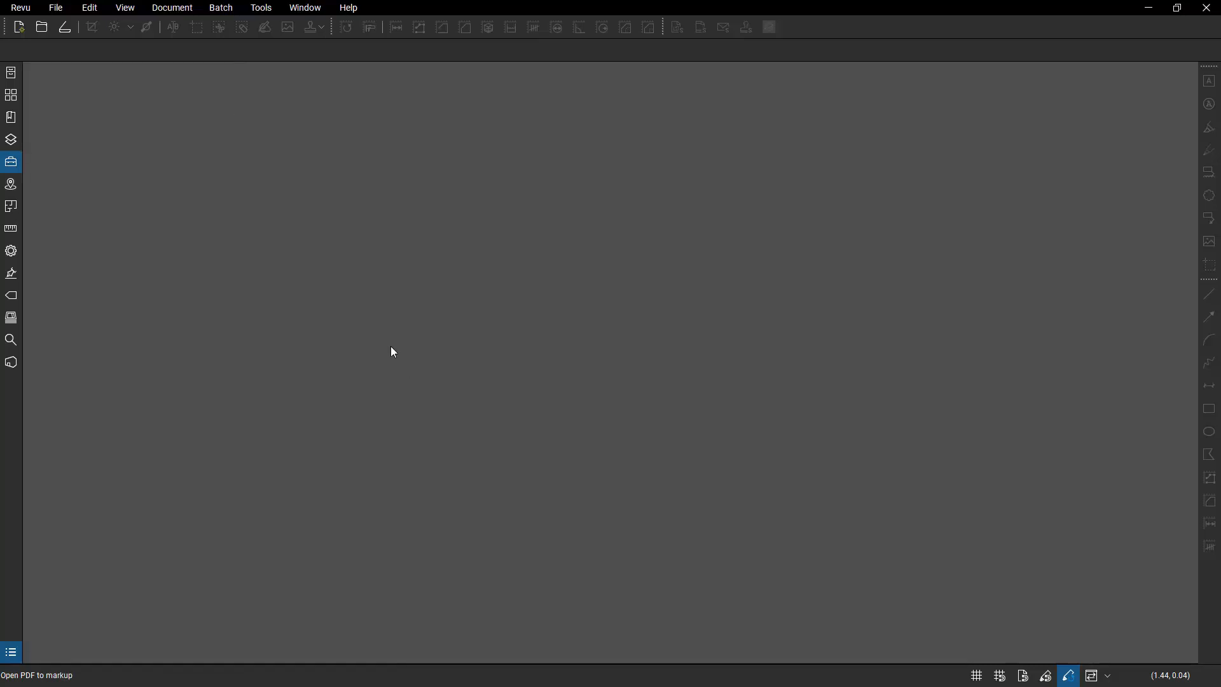
Open the My-Signiture.pdf stamp for editing and bring up its Save As dialog to reach the Stamps folder.
left_click(261, 8)
mouse_move(296, 40)
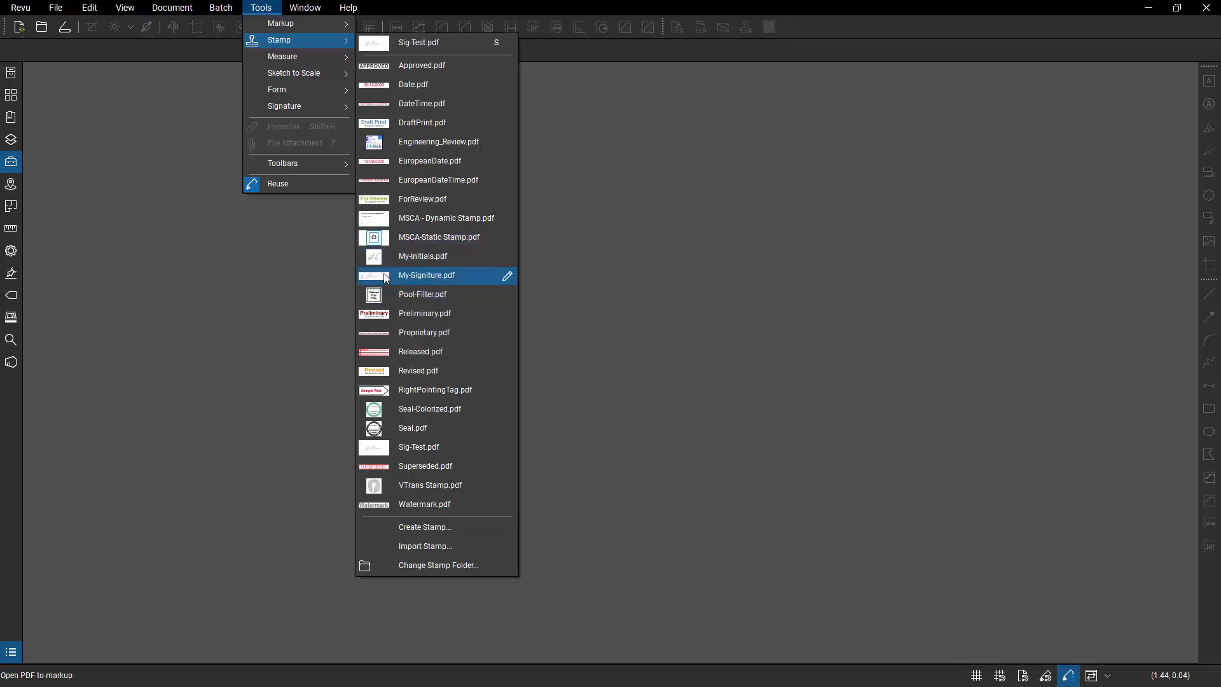
left_click(508, 277)
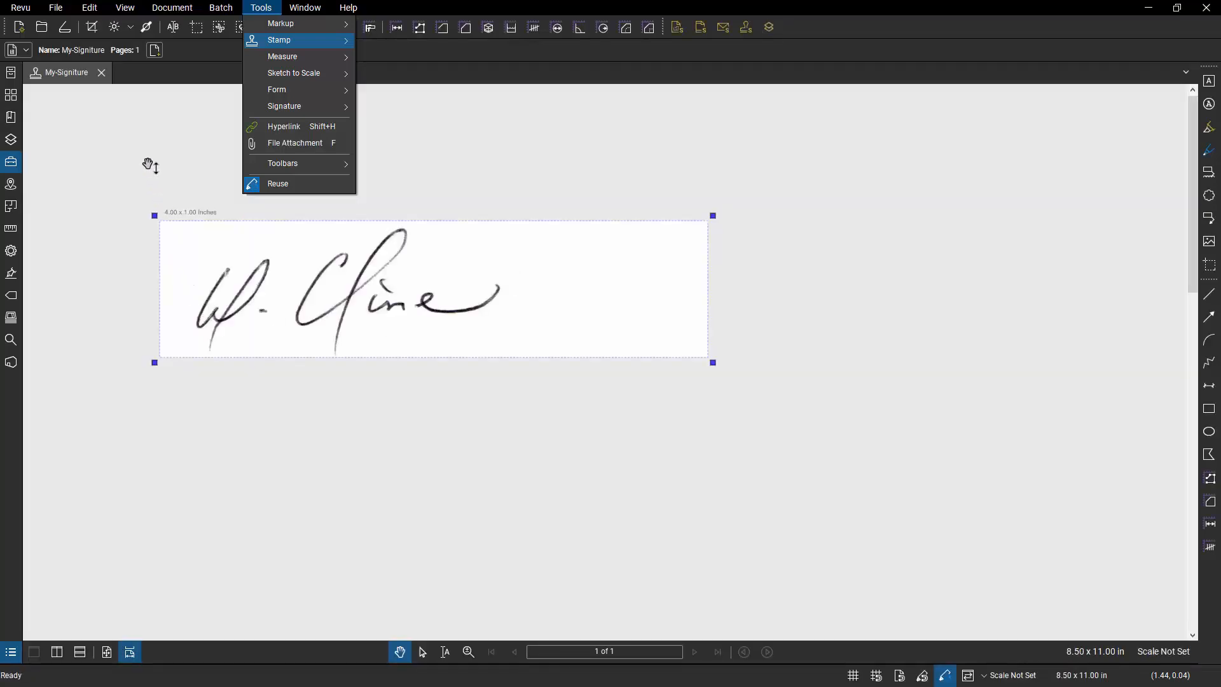
right_click(68, 75)
right_click(68, 73)
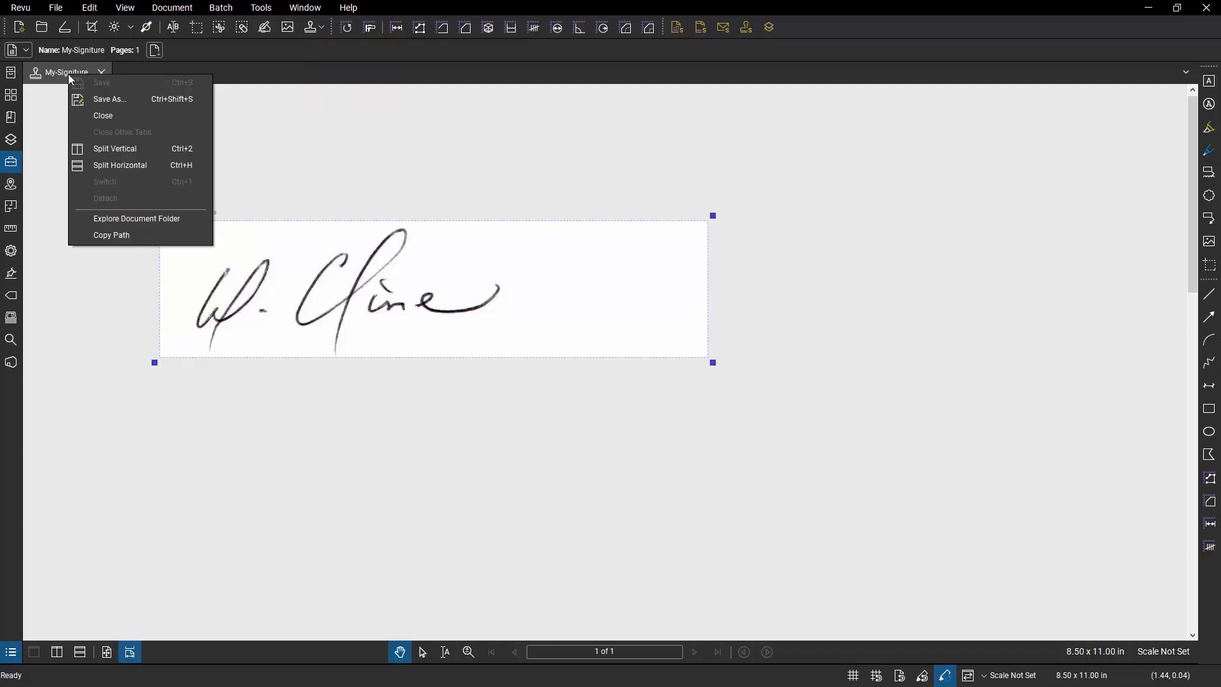
left_click(121, 102)
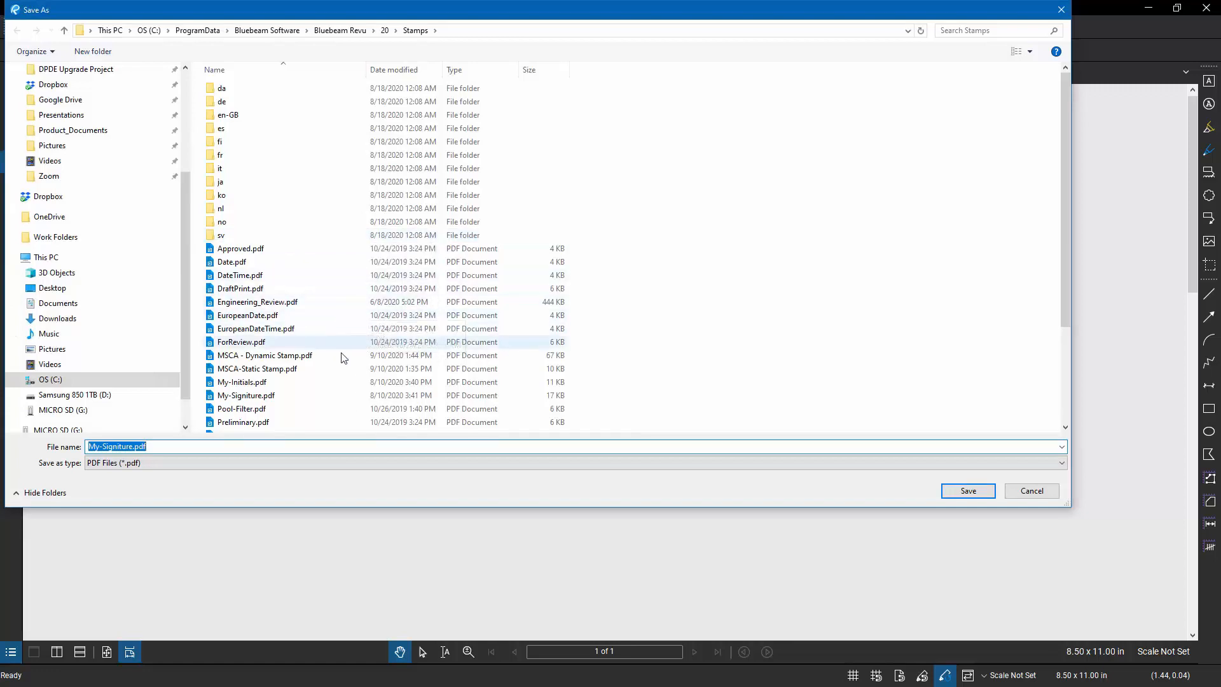
Delete MSCA - Dynamic Stamp.pdf and MSCA-Static Stamp.pdf from the Stamps folder, close the signature stamp without saving and check the stamp list.
left_click(293, 357)
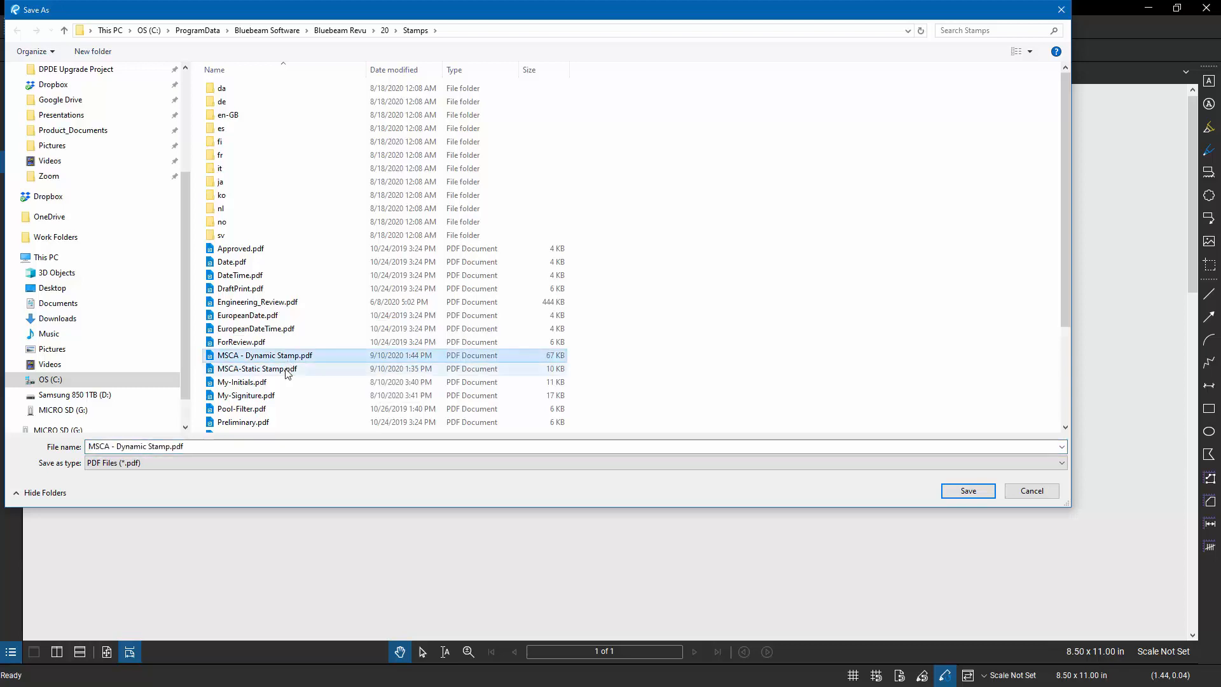
left_click(288, 374)
left_click(309, 363)
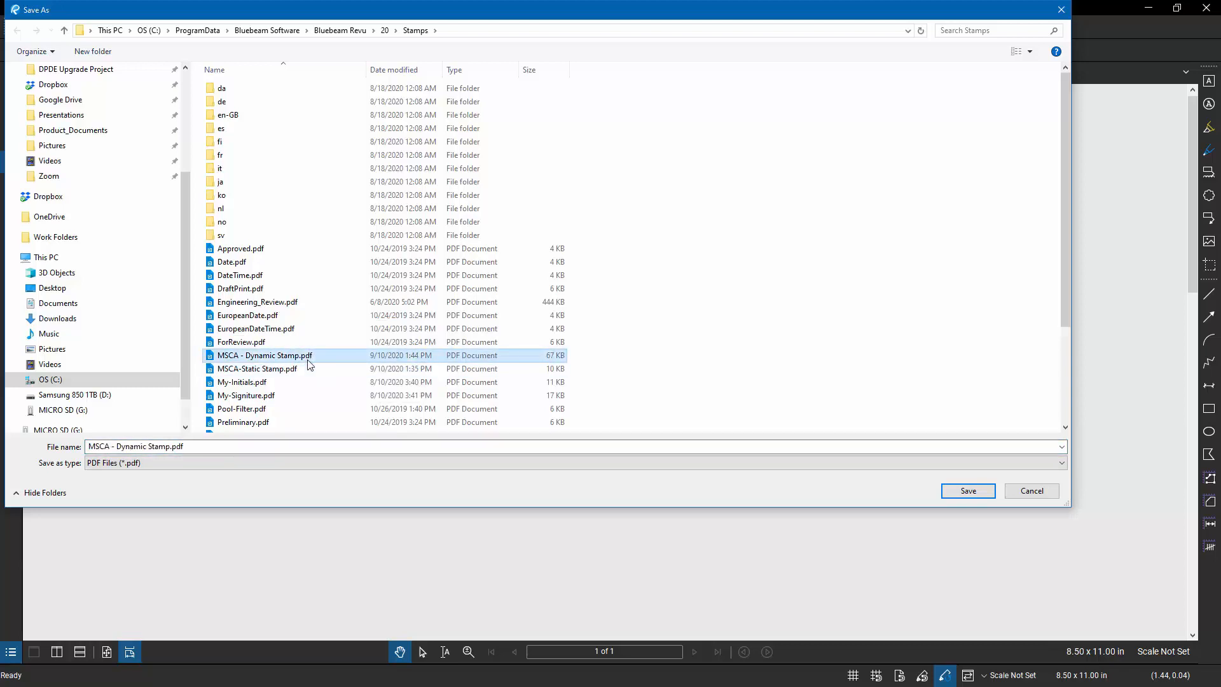
key("Delete")
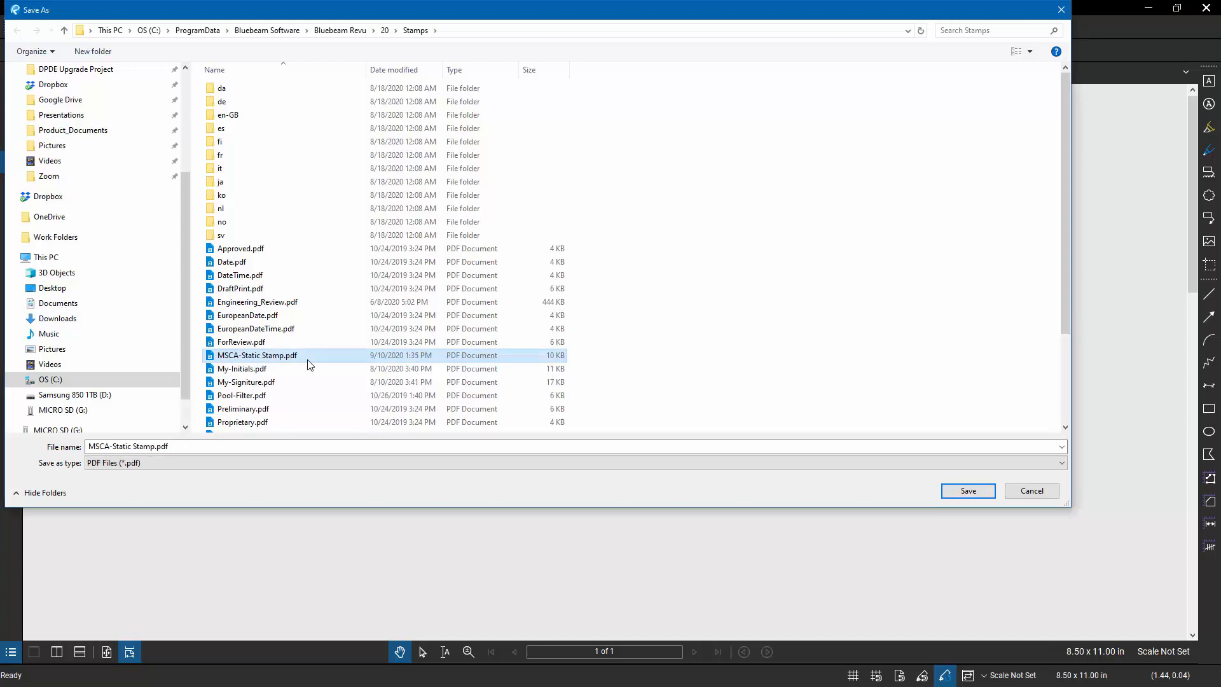
key("Delete")
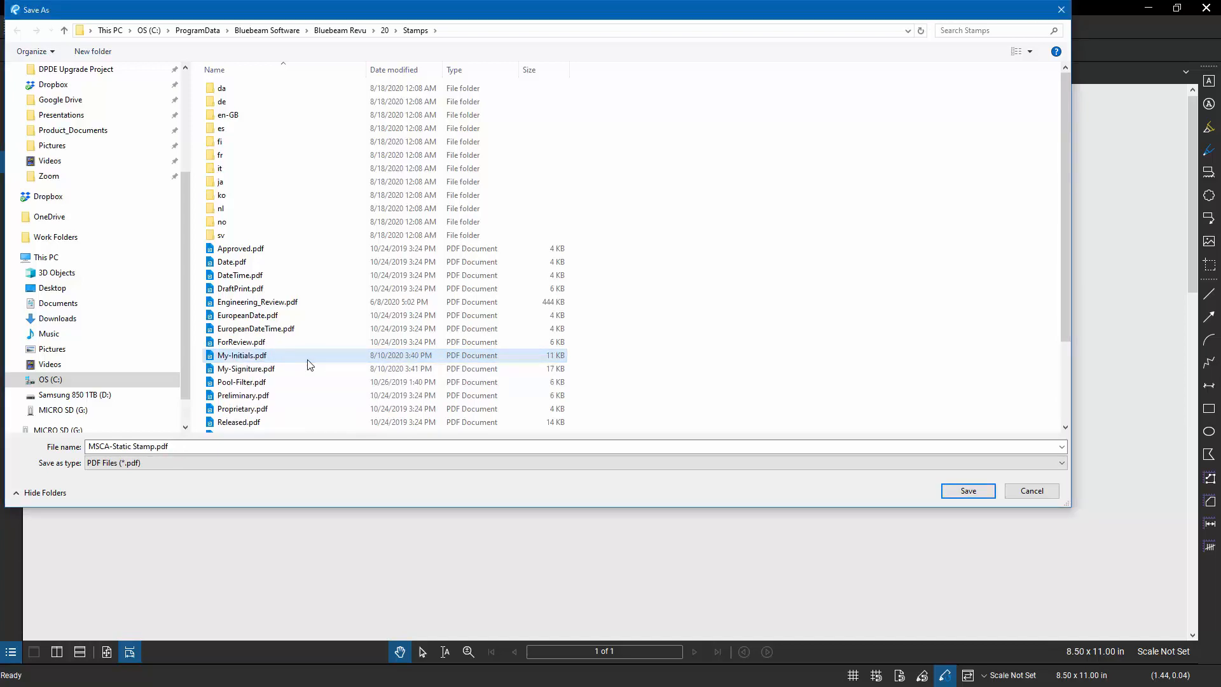
left_click(1034, 491)
left_click(101, 72)
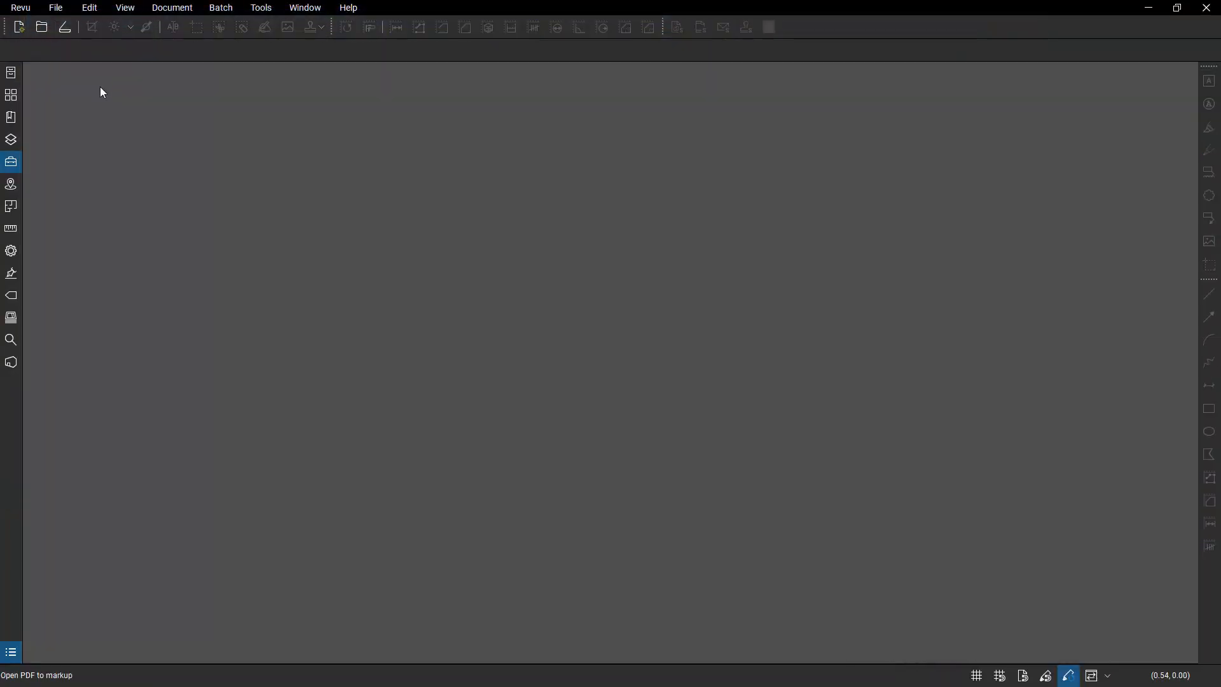
left_click(261, 7)
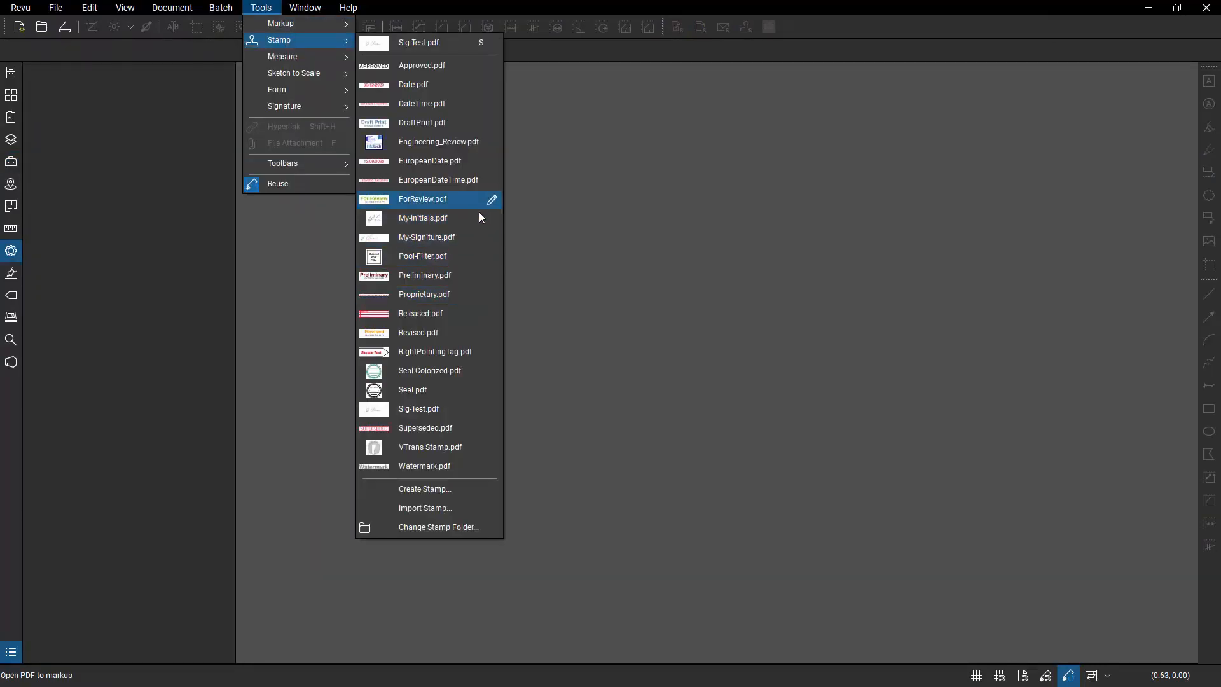
left_click(478, 297)
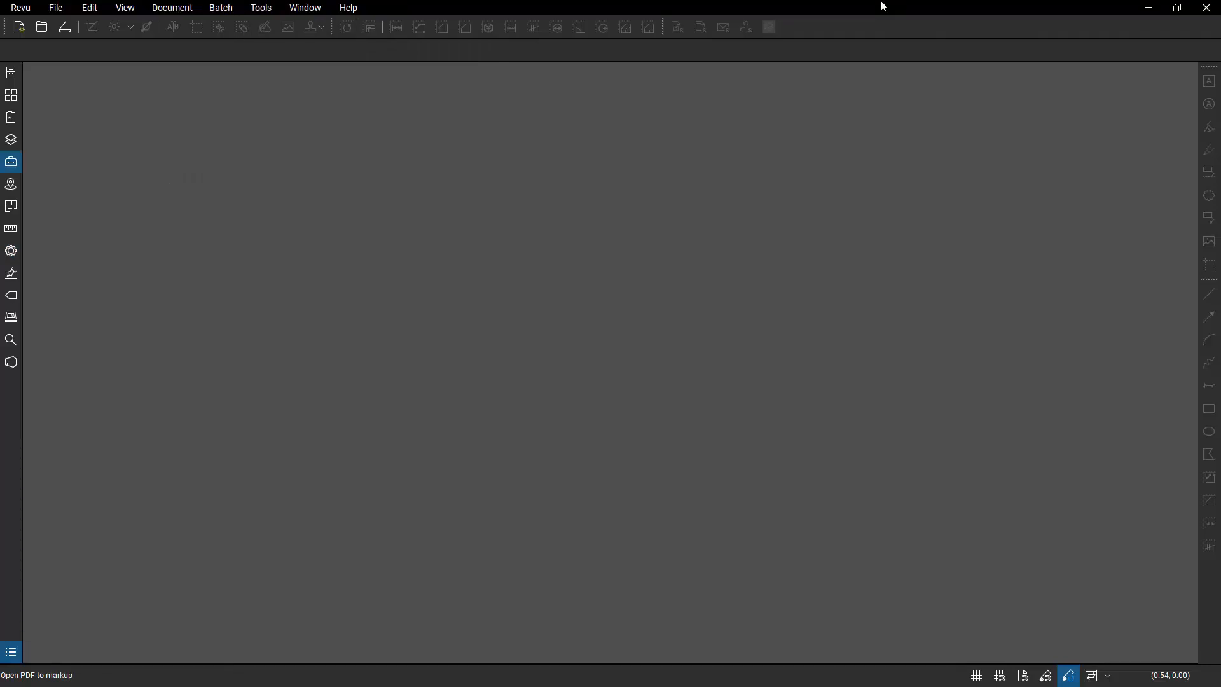
Create a new blank PDF and set its page scale to the 1:50 preset.
left_click(23, 28)
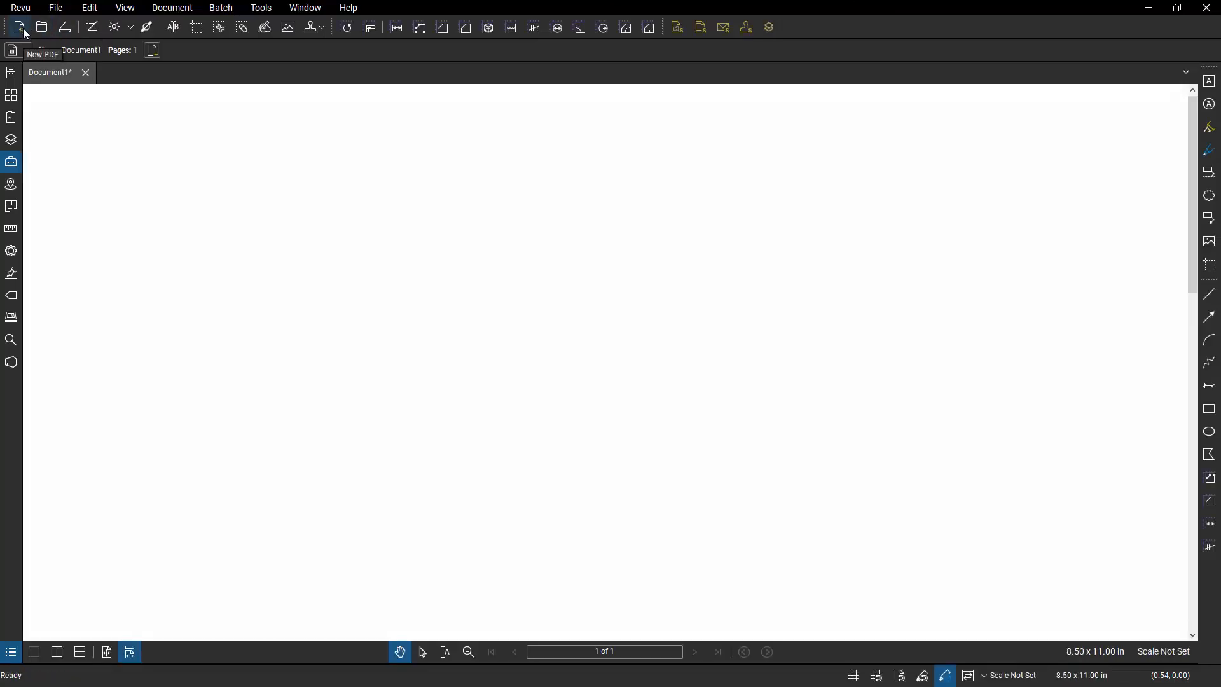
left_click(1178, 650)
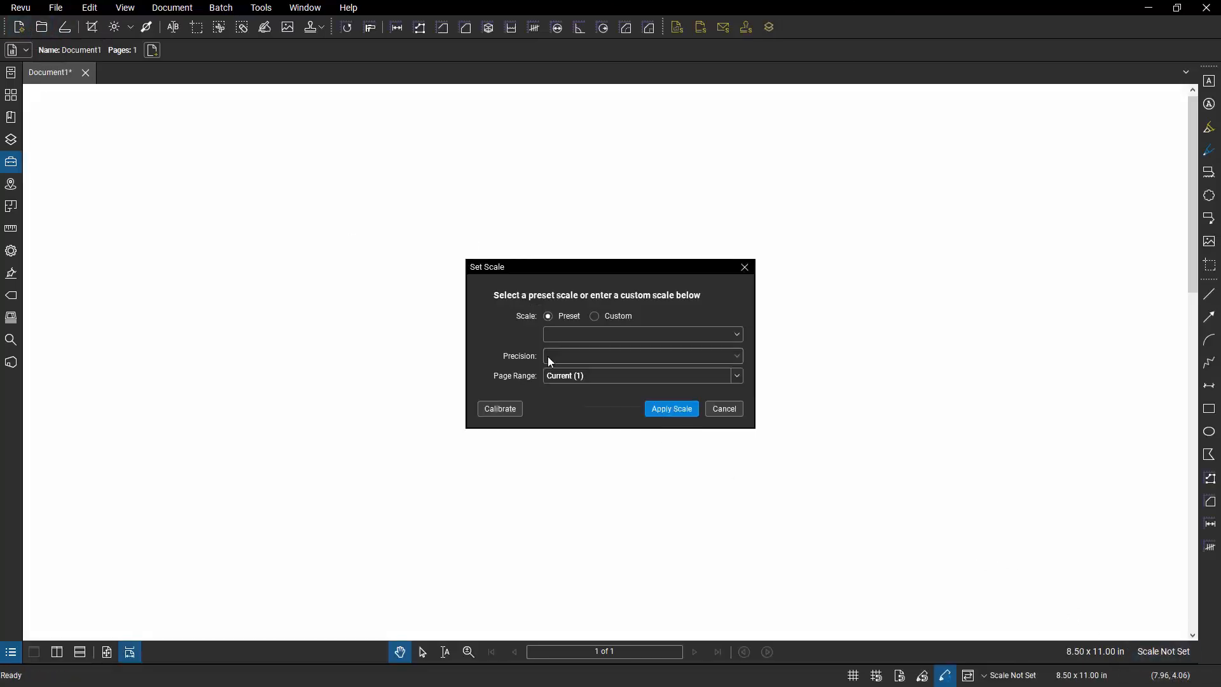
left_click(573, 334)
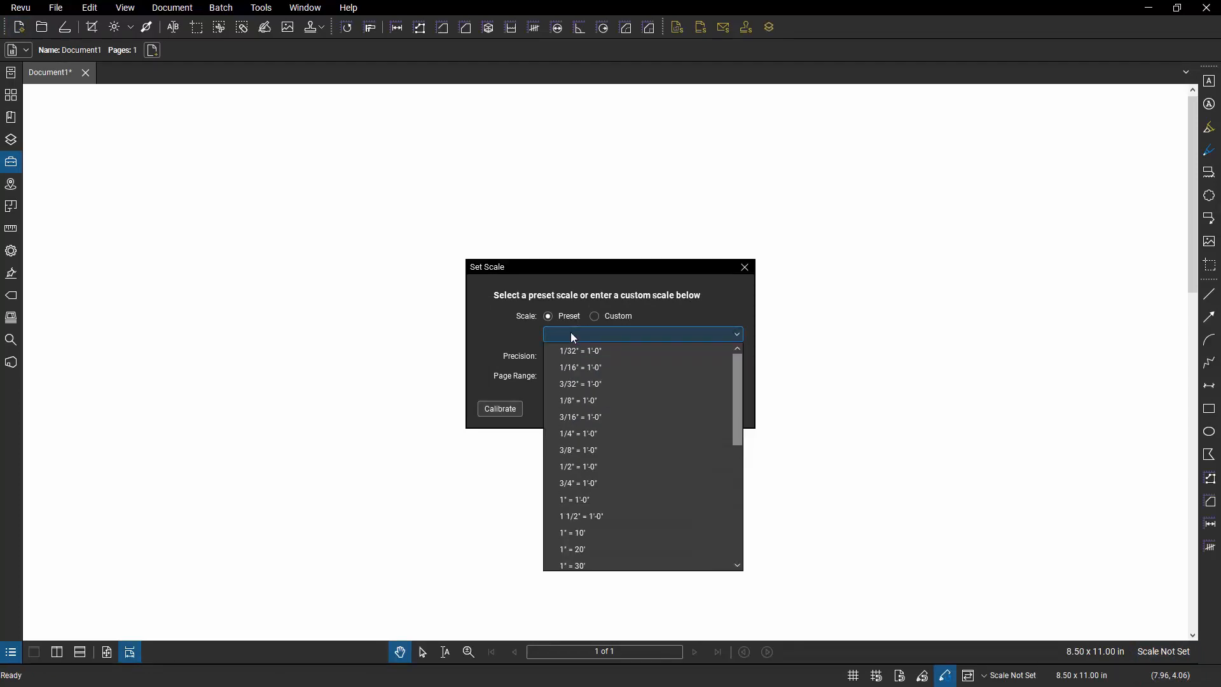
scroll(622, 425, "down", 2)
scroll(662, 406, "down", 4)
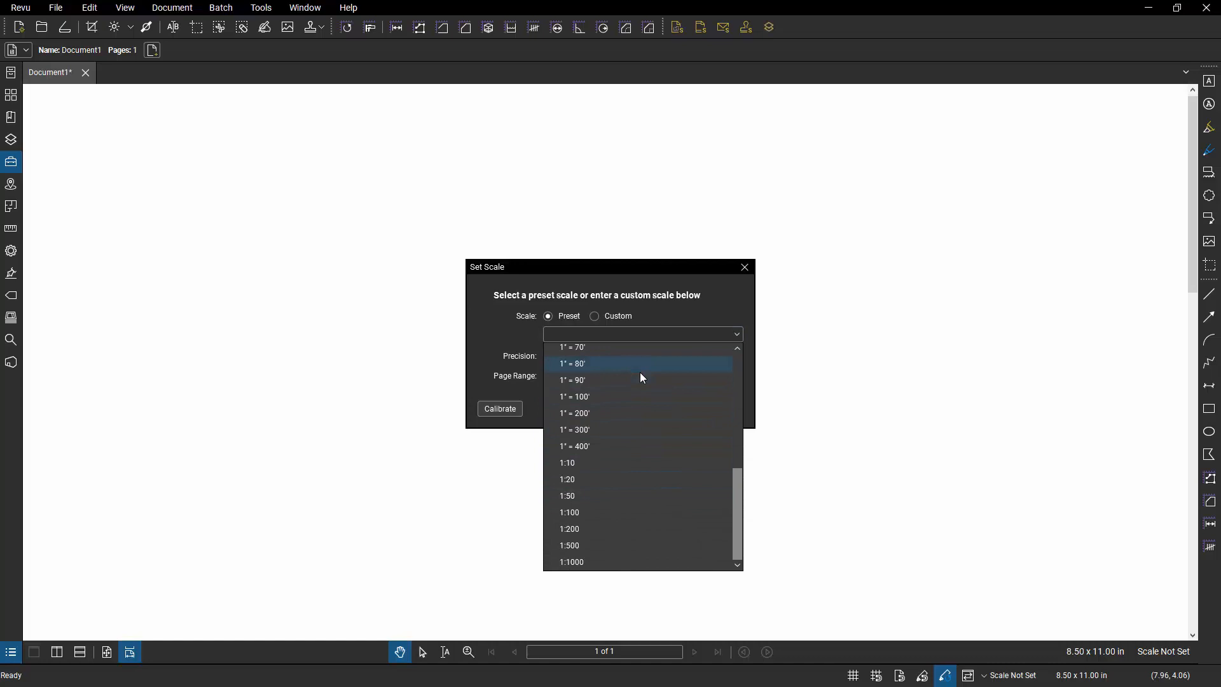
left_click(617, 498)
left_click(665, 410)
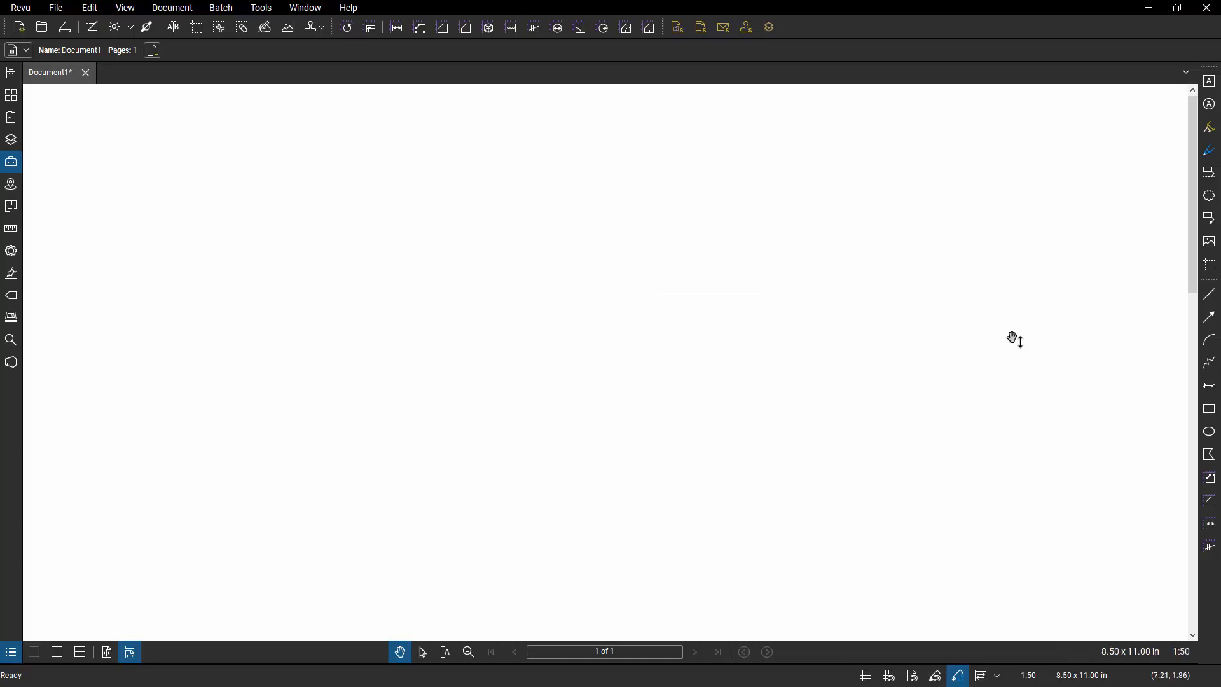
Draw a rectangular area measurement of about 83 sf on the page and set its area unit to ac.
left_click(1211, 502)
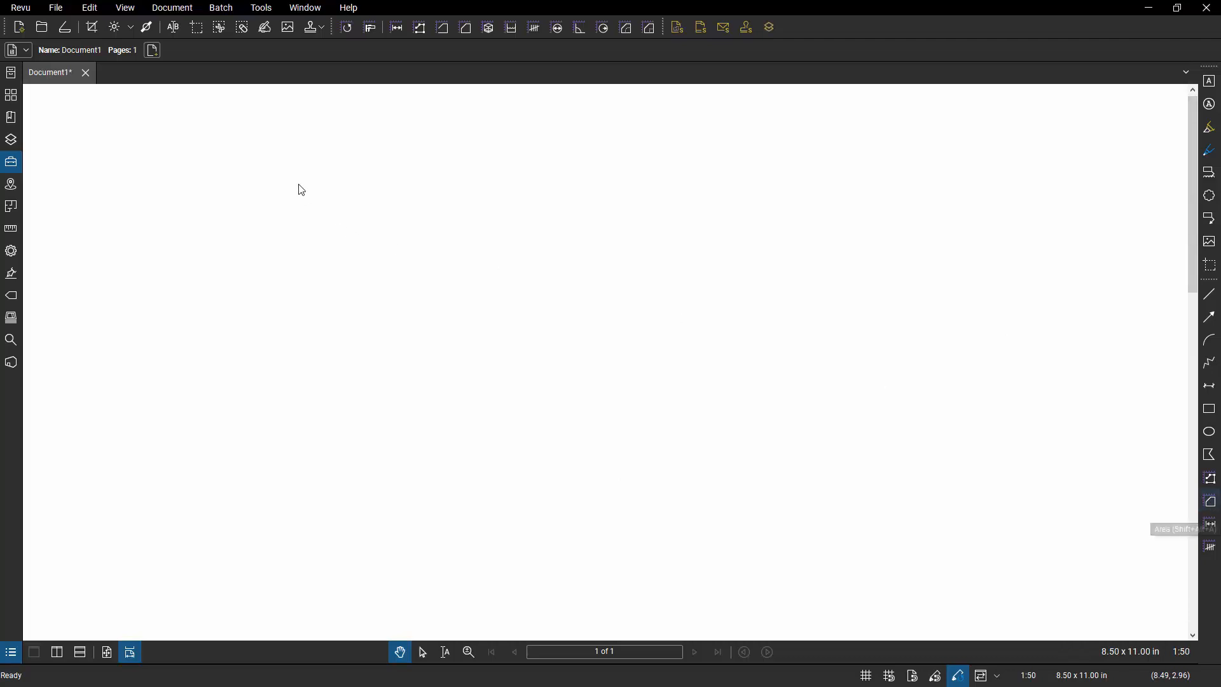
mouse_move(246, 132)
left_mouse_down()
mouse_move(278, 139)
mouse_move(509, 445)
mouse_move(509, 472)
left_mouse_up()
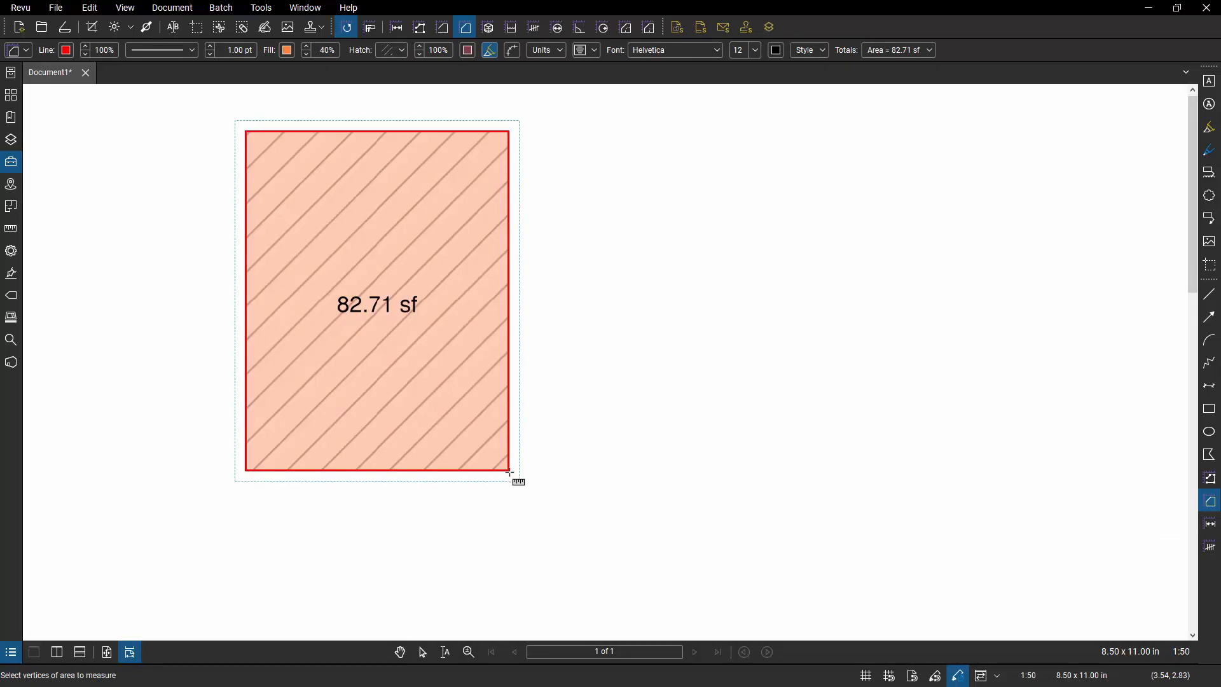
left_click(550, 52)
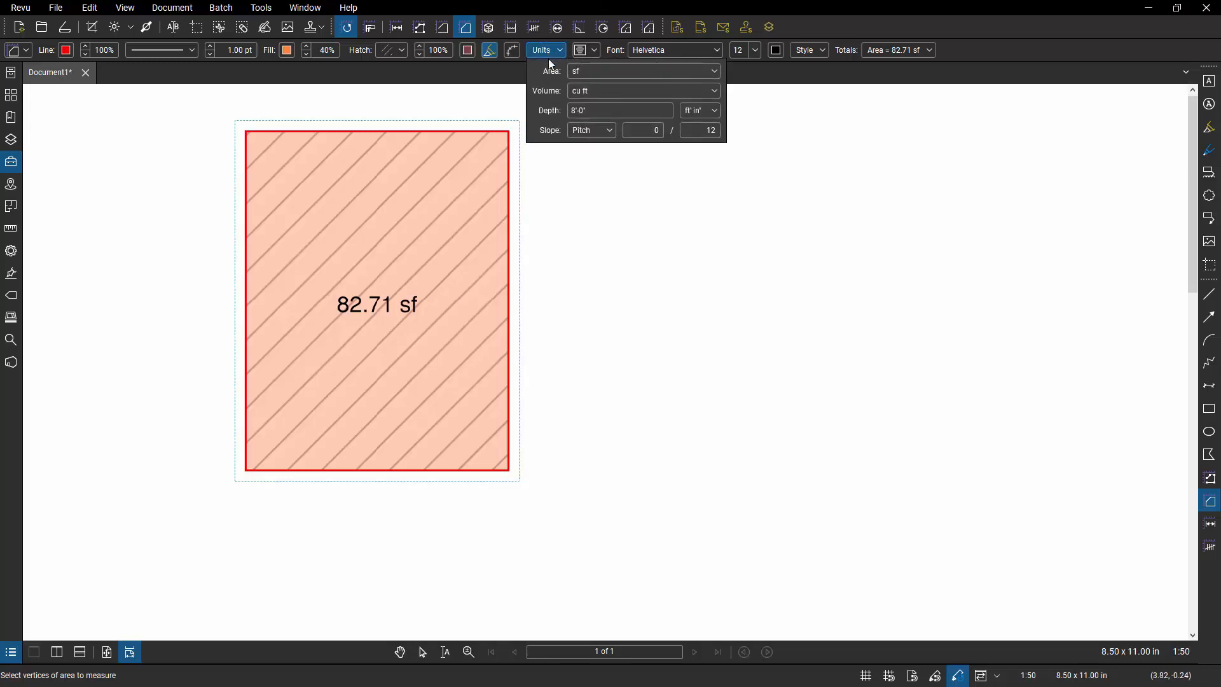
left_click(620, 74)
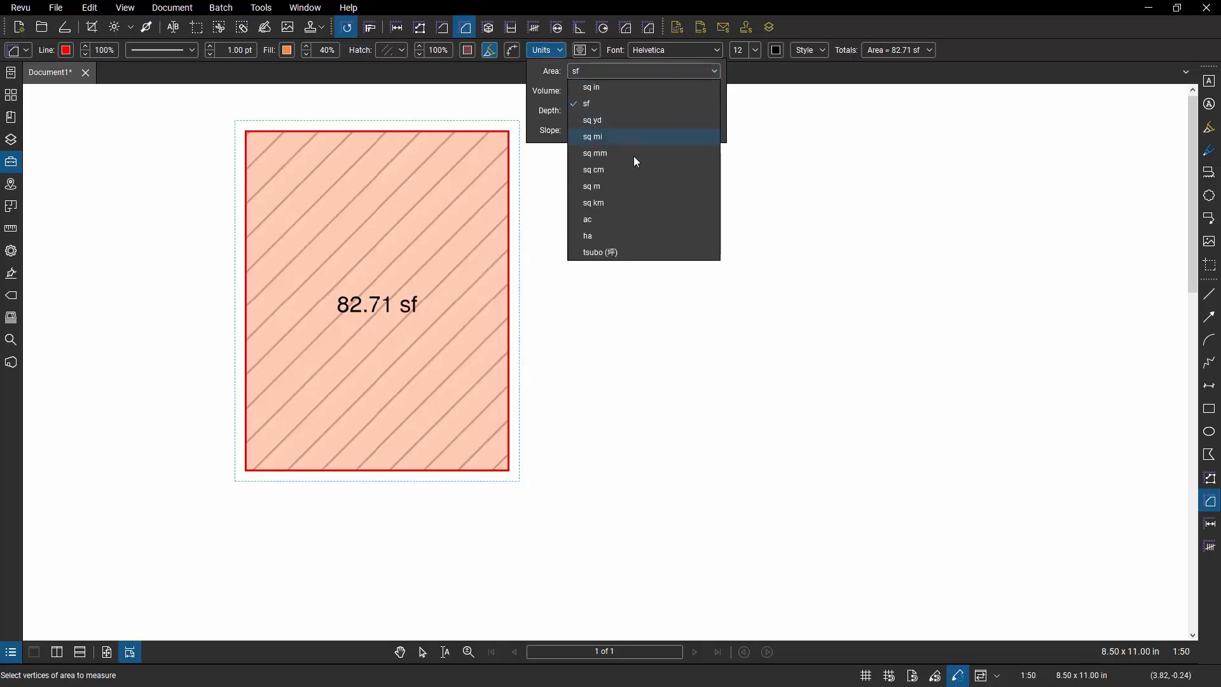
left_click(618, 220)
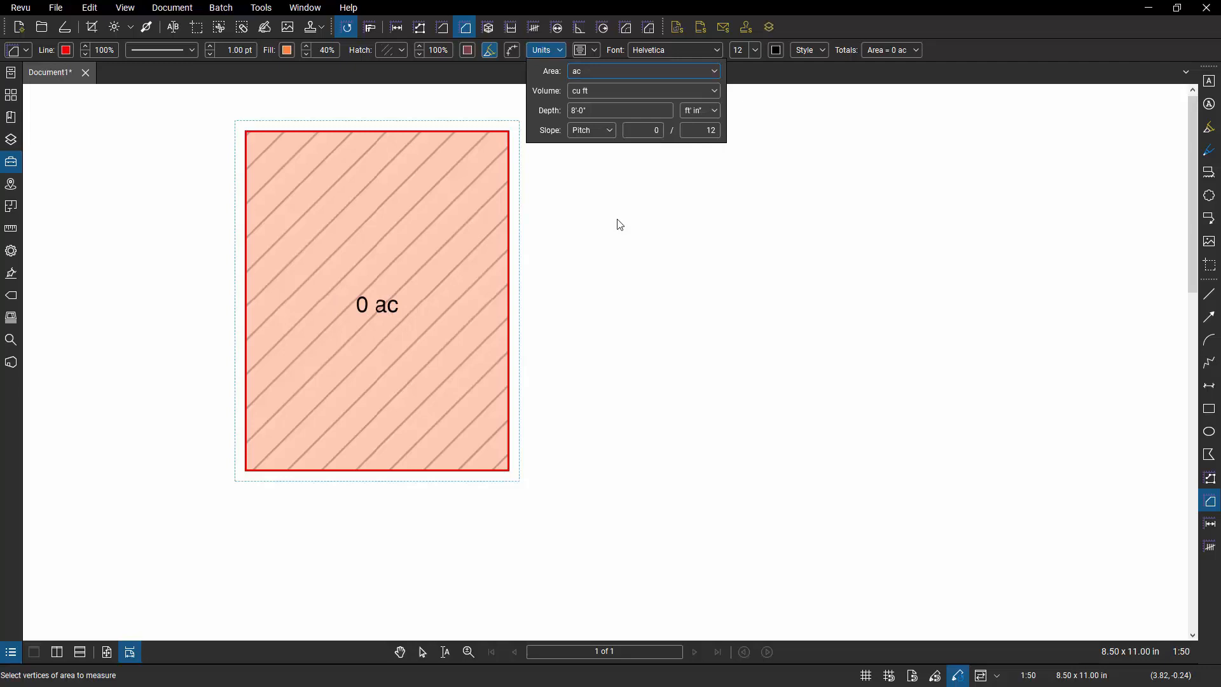
Set the measurement precision to 0.0001 for the page with the rectangular area measurement.
left_click(12, 255)
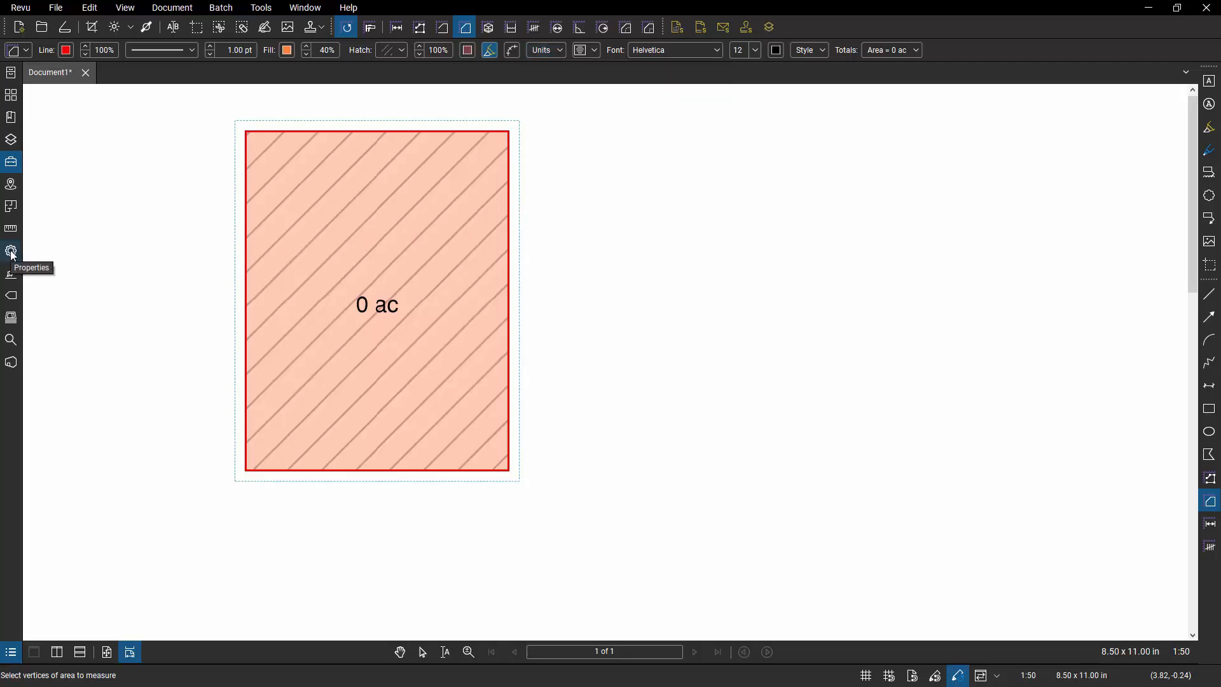
left_click(13, 255)
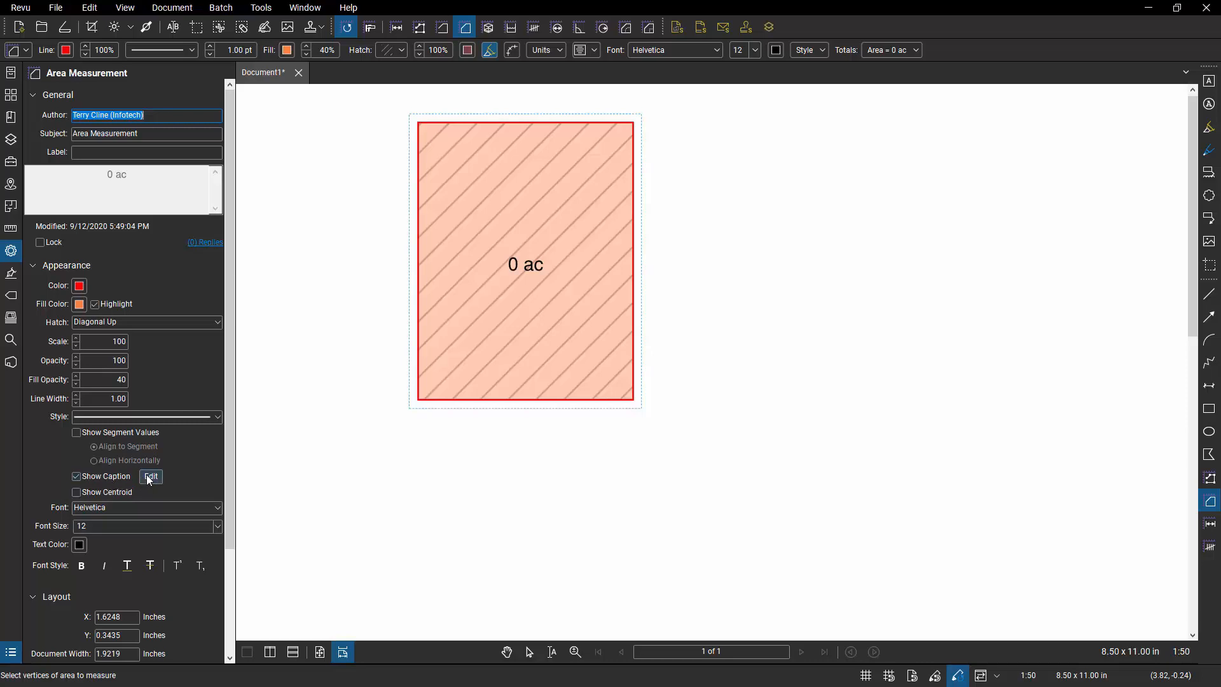
left_click(9, 229)
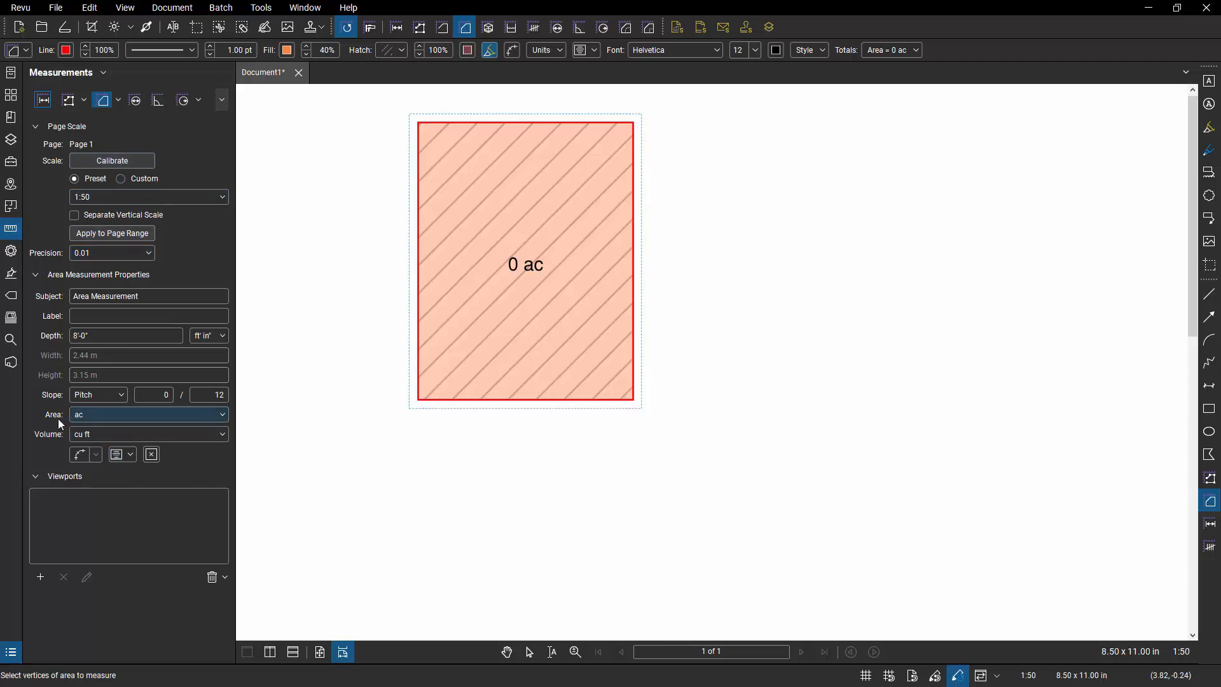
left_click(128, 414)
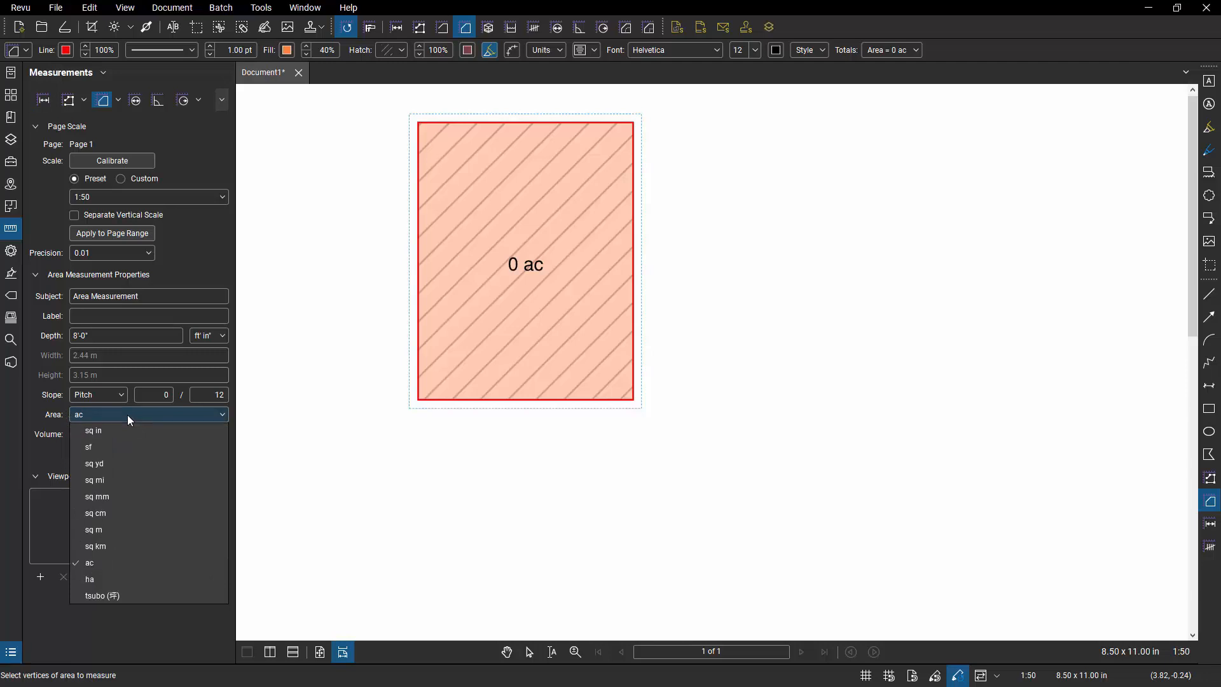
left_click(127, 415)
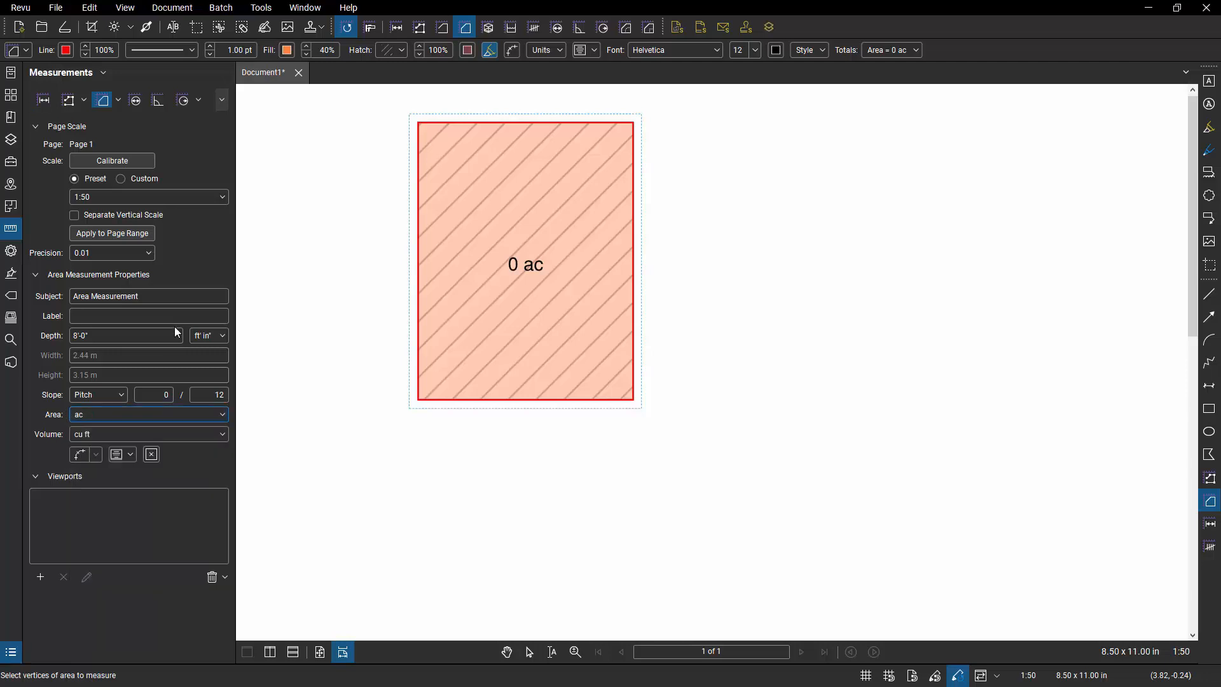
left_click(122, 256)
left_click(123, 256)
left_click(122, 254)
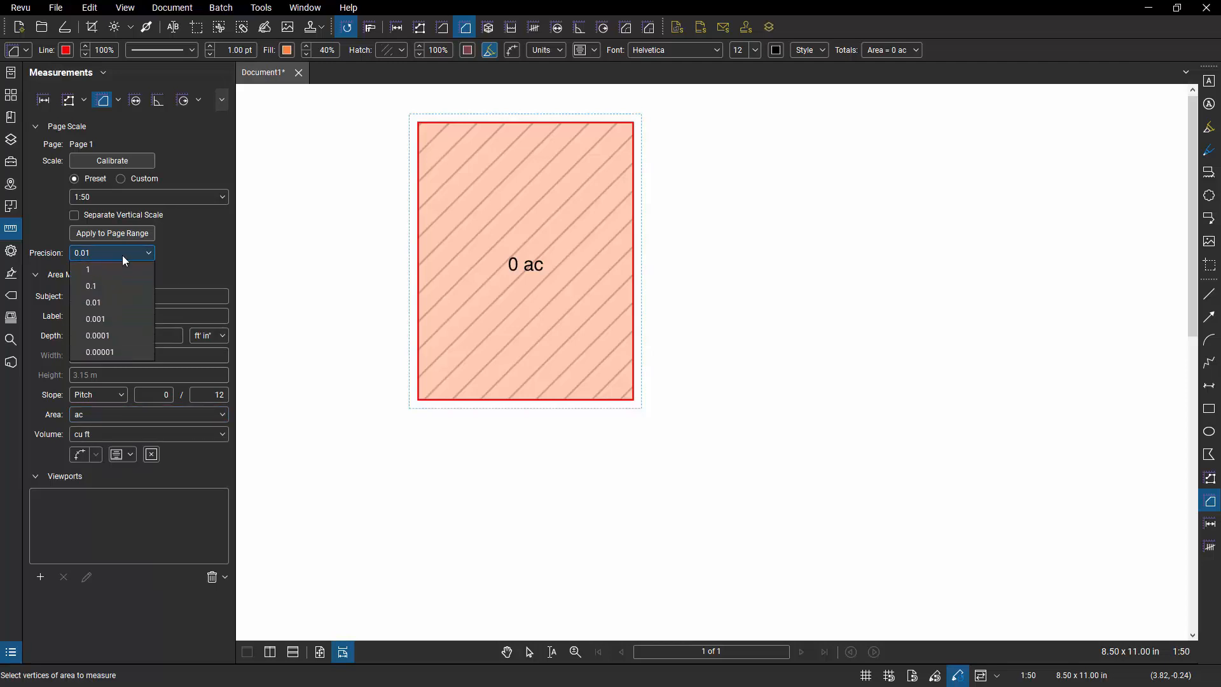
left_click(122, 255)
left_click(114, 255)
left_click(118, 337)
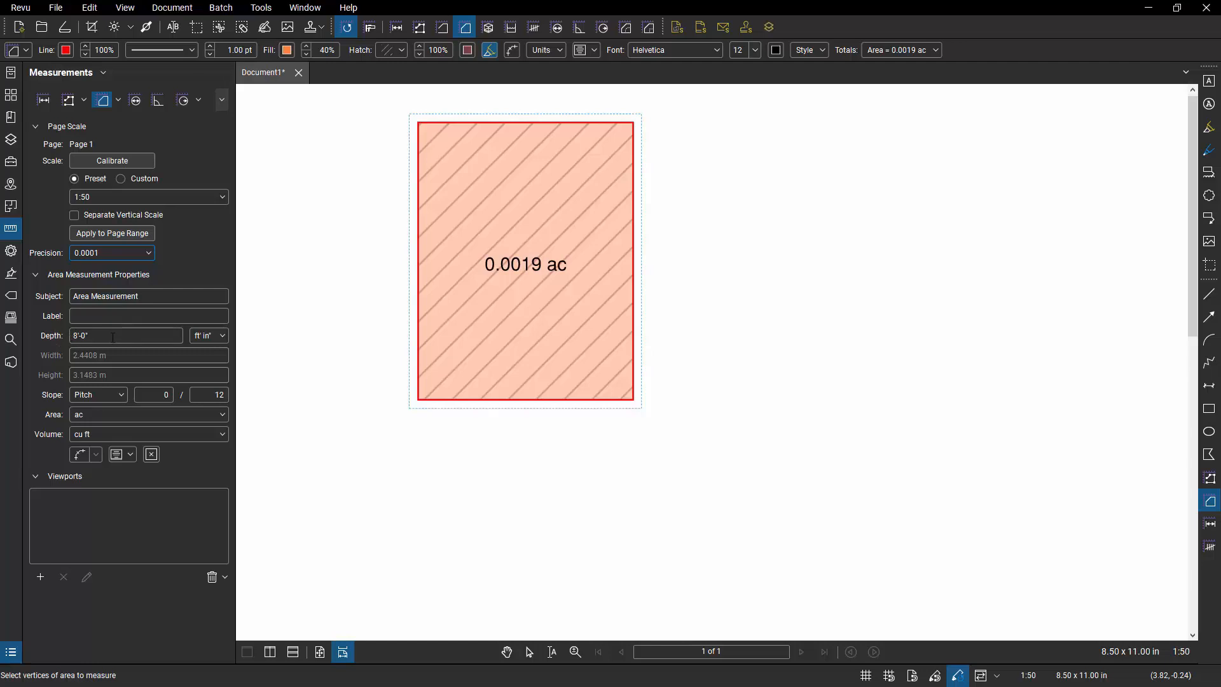
Add Wall Area to the caption of the rectangular area measurement.
left_click(15, 254)
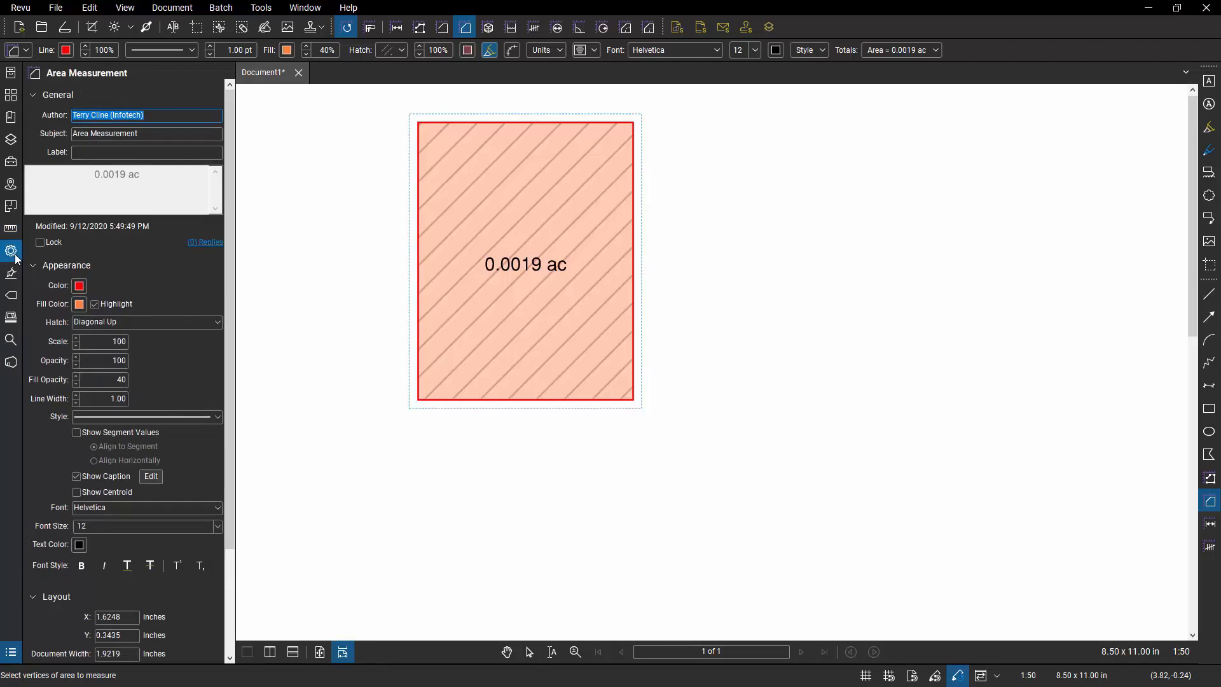
left_click(151, 477)
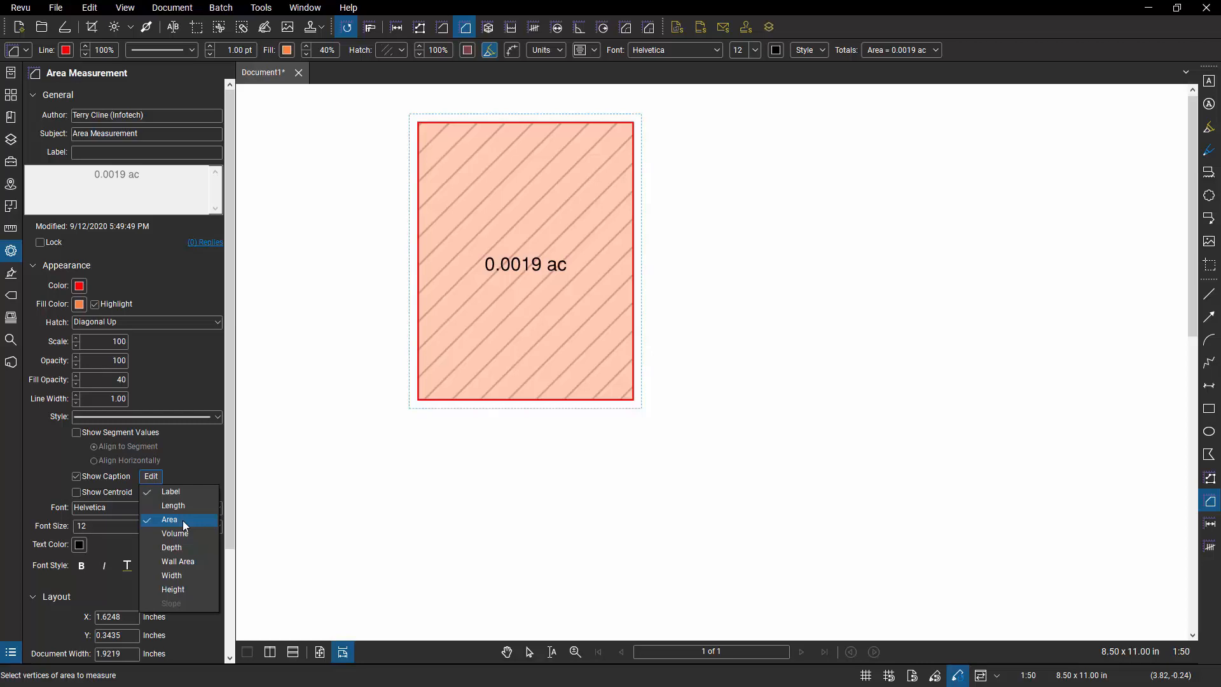
left_click(190, 564)
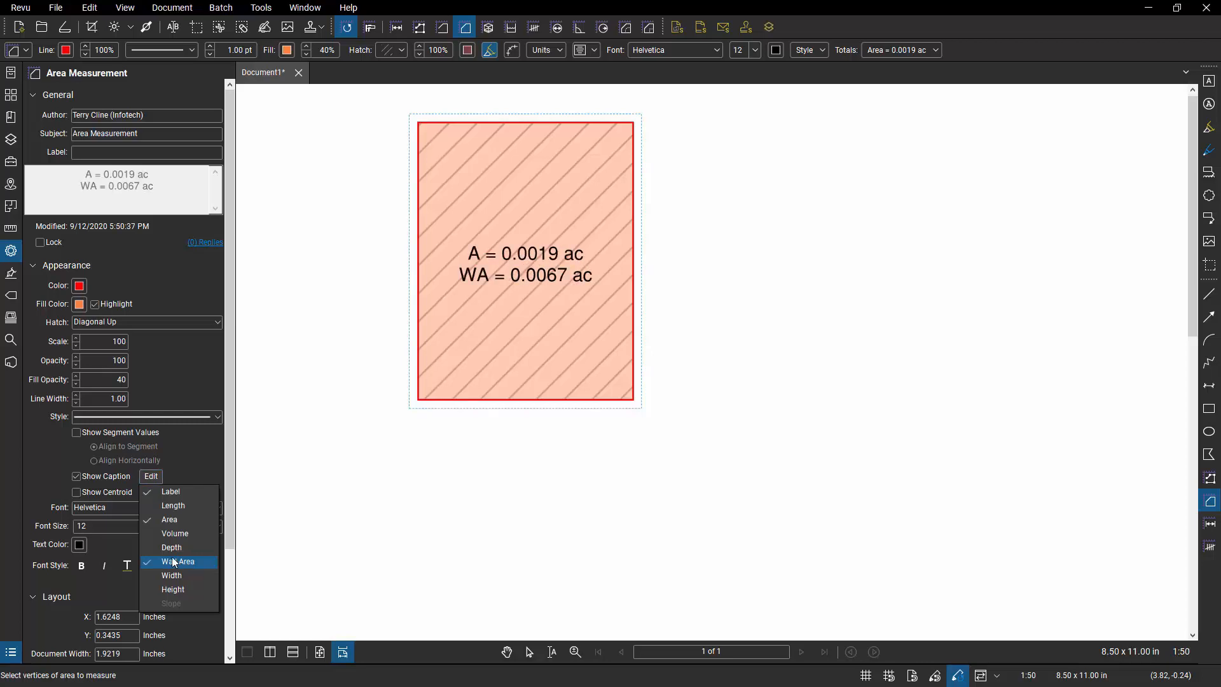
Set the area unit of the rectangular area measurement to sf.
left_click(11, 228)
left_click(148, 413)
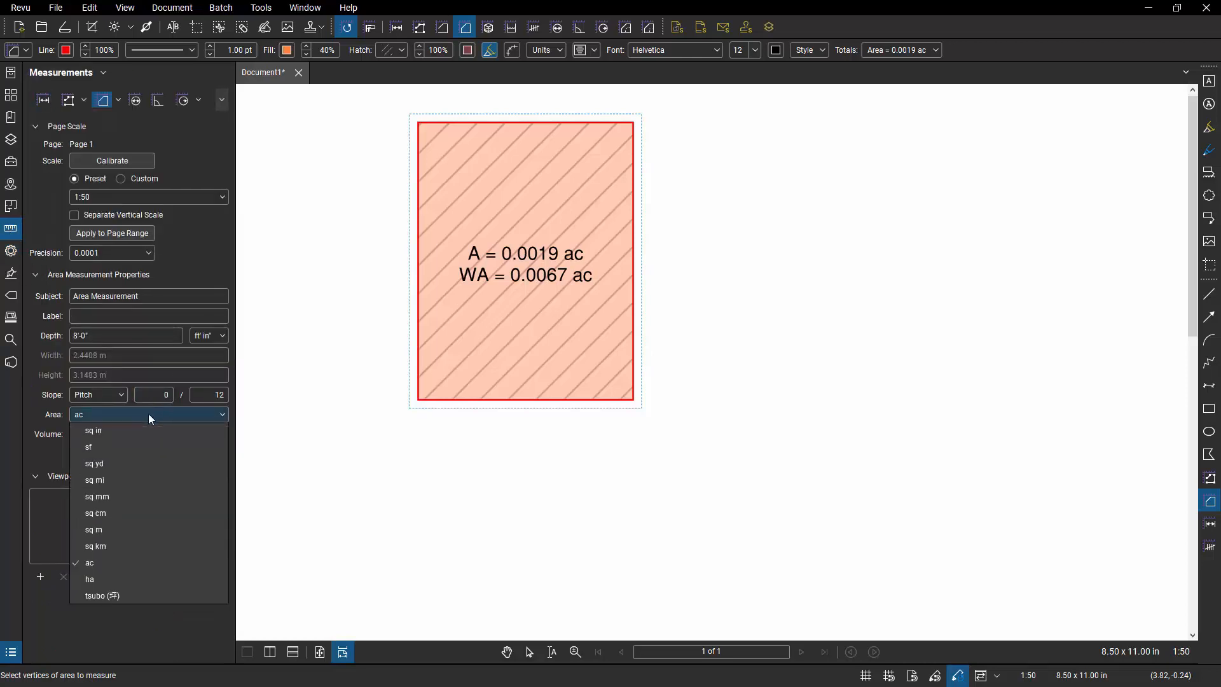
left_click(147, 450)
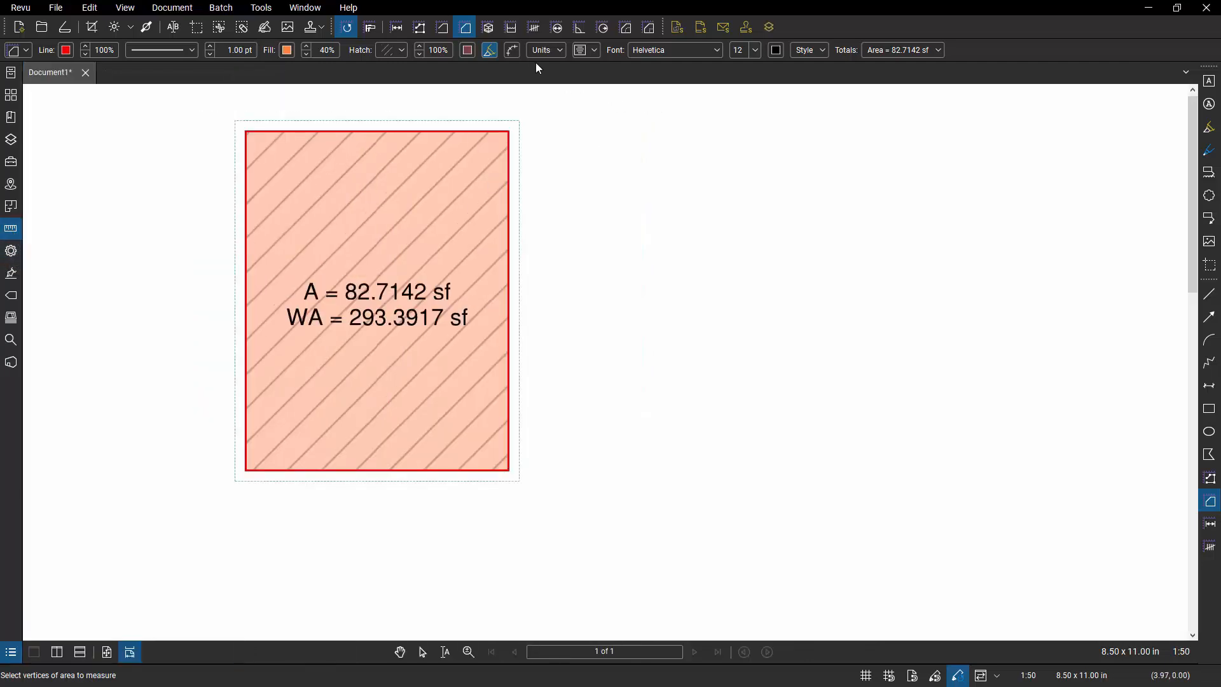
Review the area measurement's totals, detaching them into a floating window, moving it aside and reattaching it.
left_click(549, 50)
left_click(549, 50)
left_click(939, 51)
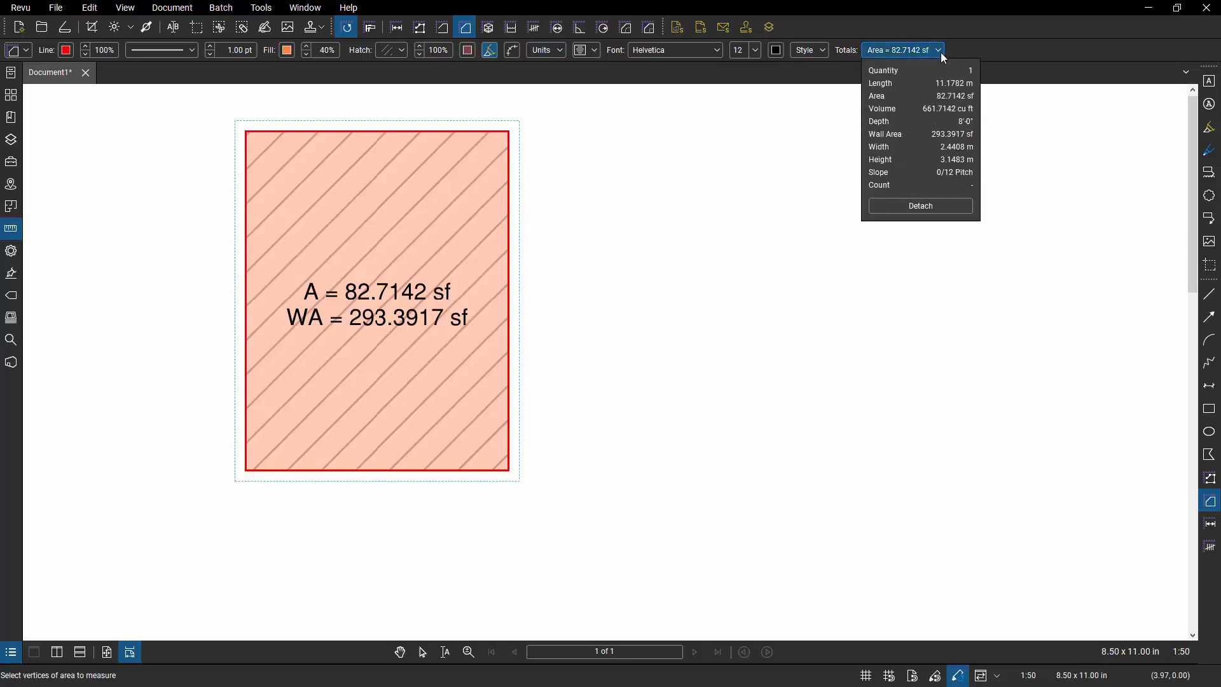
left_click(928, 205)
left_click_drag(624, 258, 1111, 104)
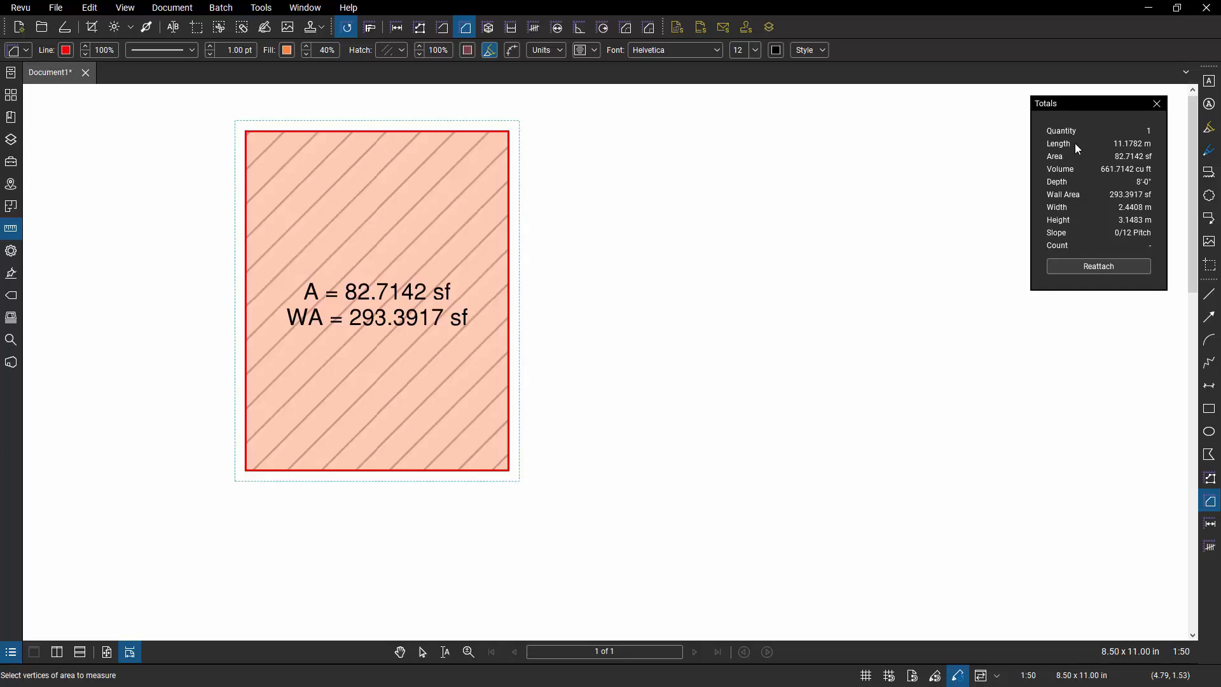
left_click(1115, 265)
left_click(932, 53)
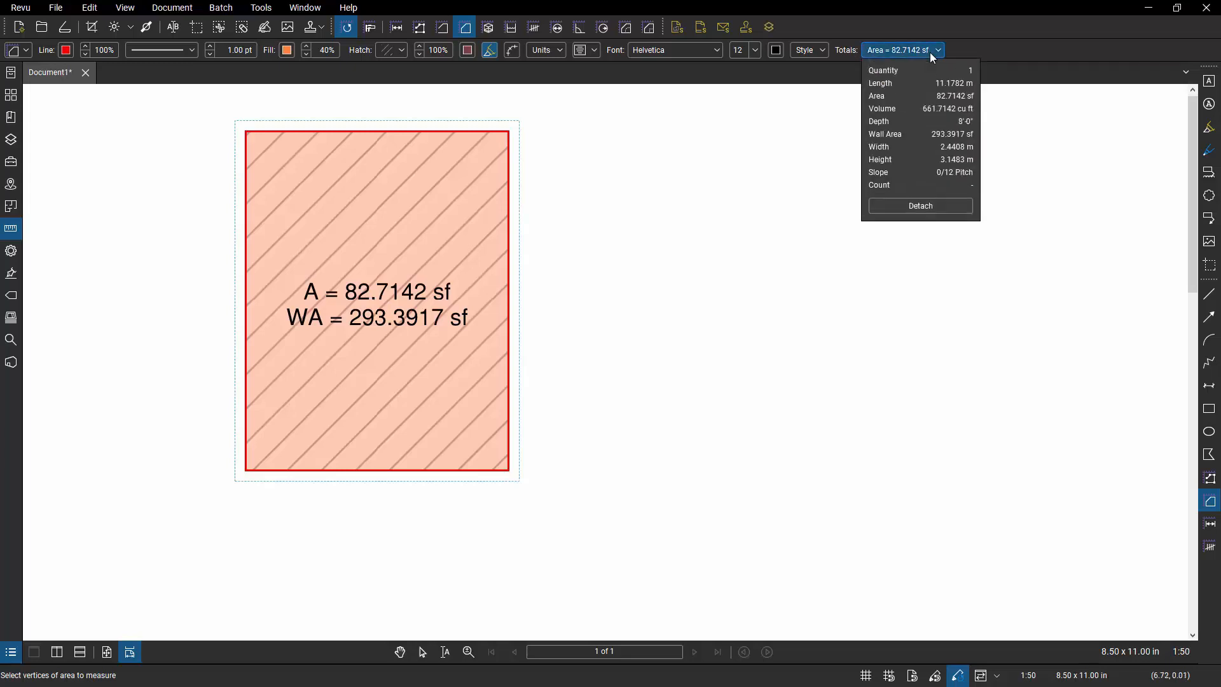
left_click(930, 52)
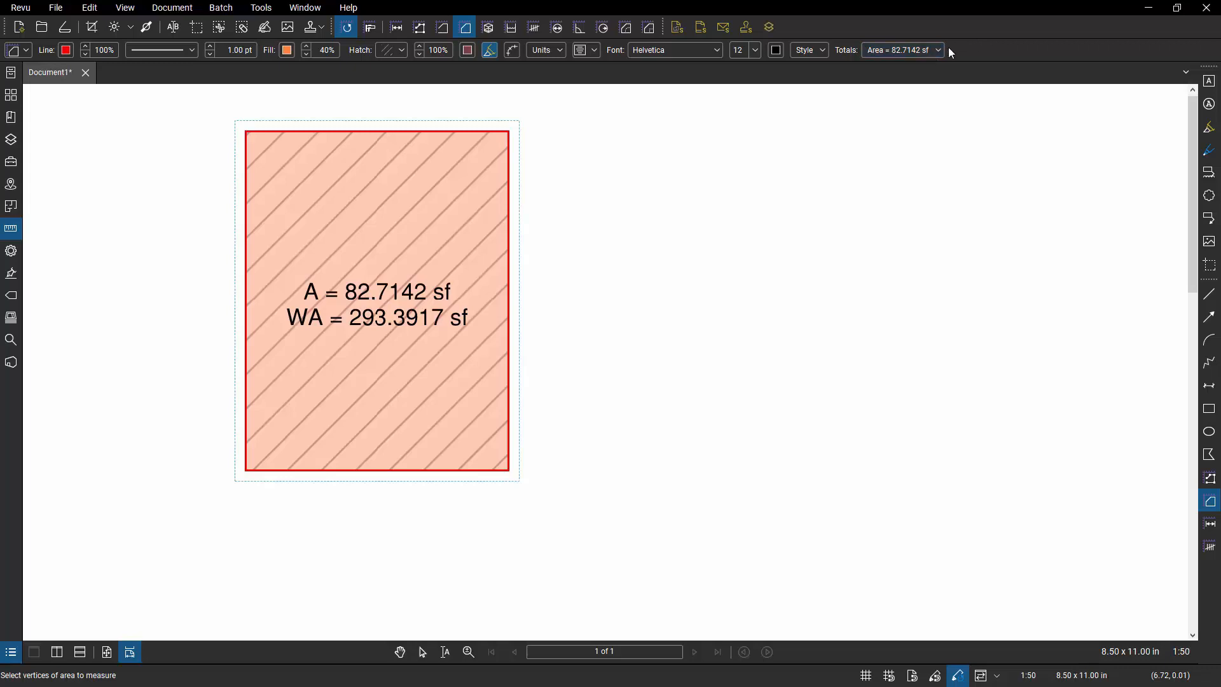
Delete the rectangular area measurement from the page.
key("Escape")
left_click(404, 202)
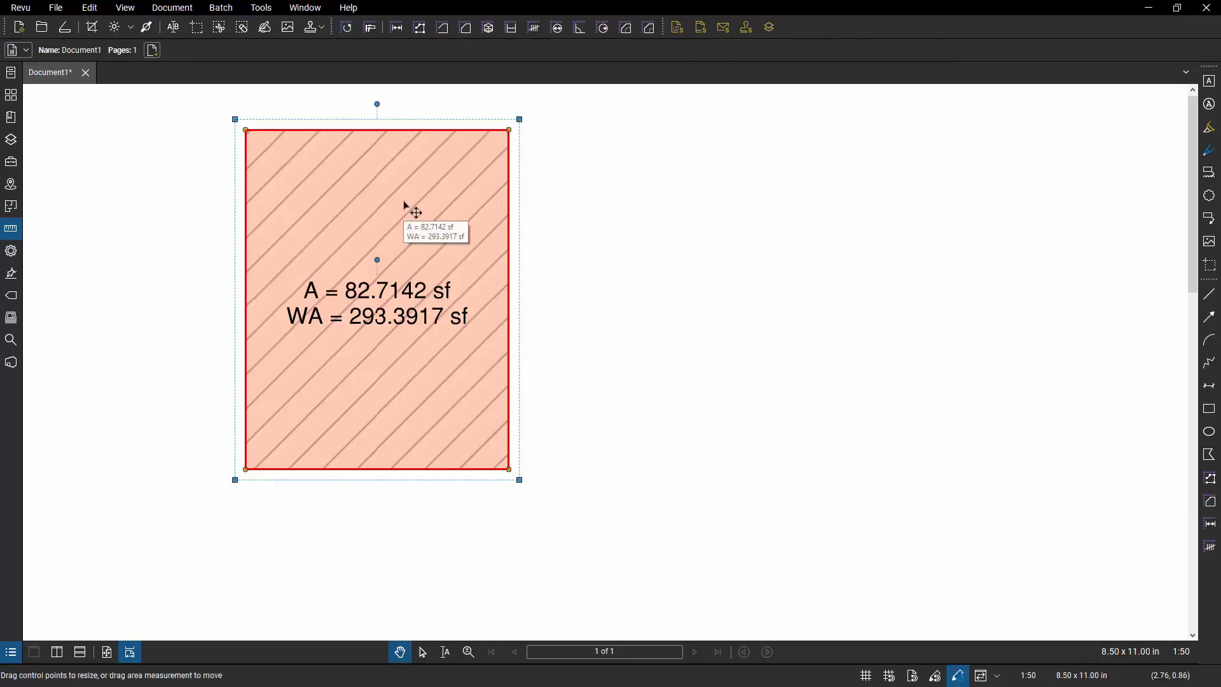
key("Delete")
Create a new PDF from the RFI template and bring its Signature line into view.
left_click(60, 9)
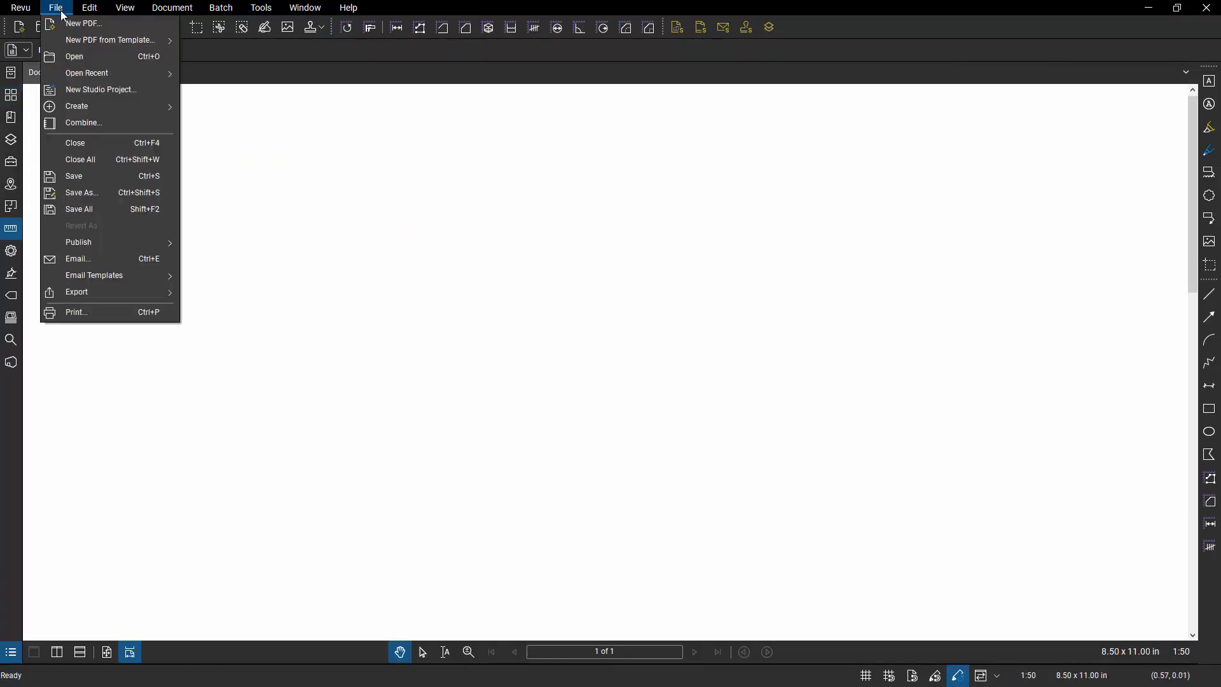
mouse_move(109, 40)
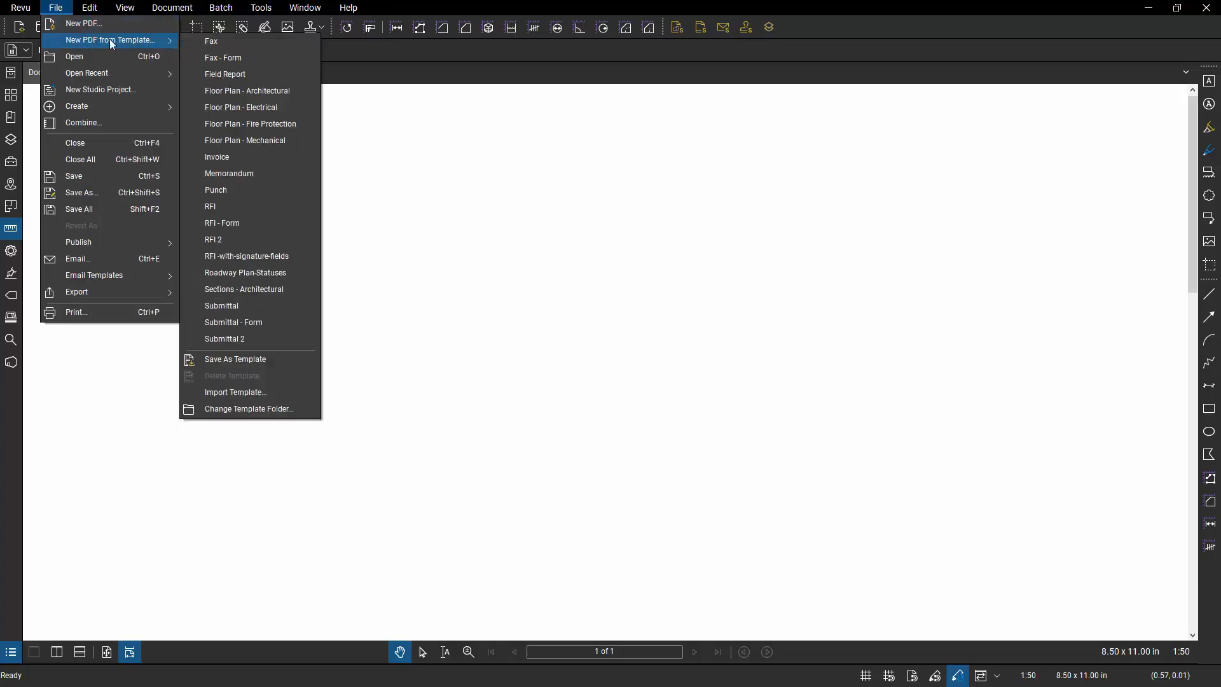
left_click(290, 206)
scroll(605, 569, "down", 8)
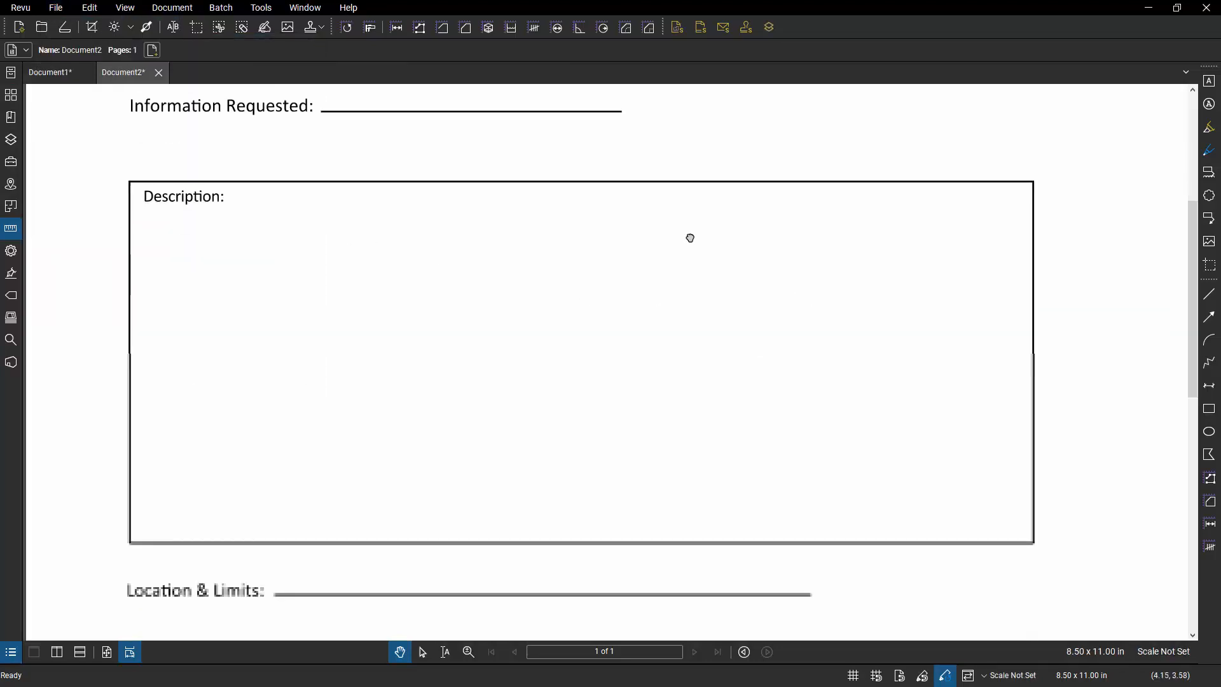
left_click_drag(519, 541, 560, 343)
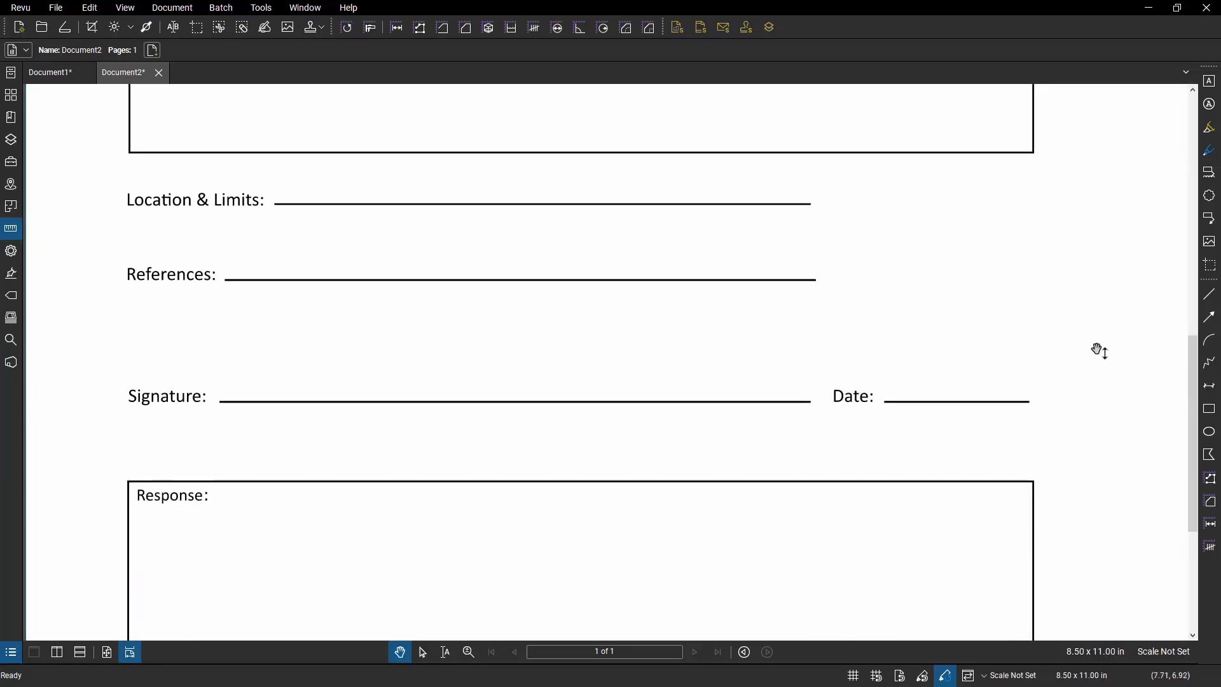
Insert the image My_Signature.jpg and position it over the Signature line of the RFI.
left_click(1211, 245)
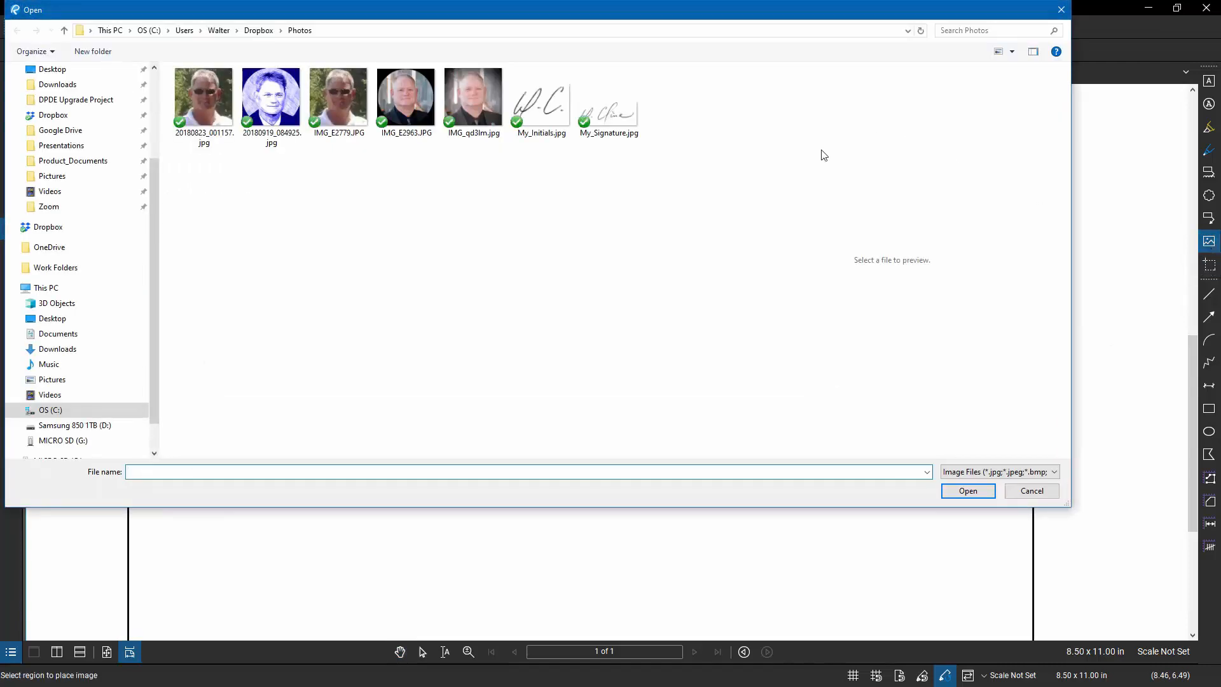
left_click(609, 102)
left_click(968, 491)
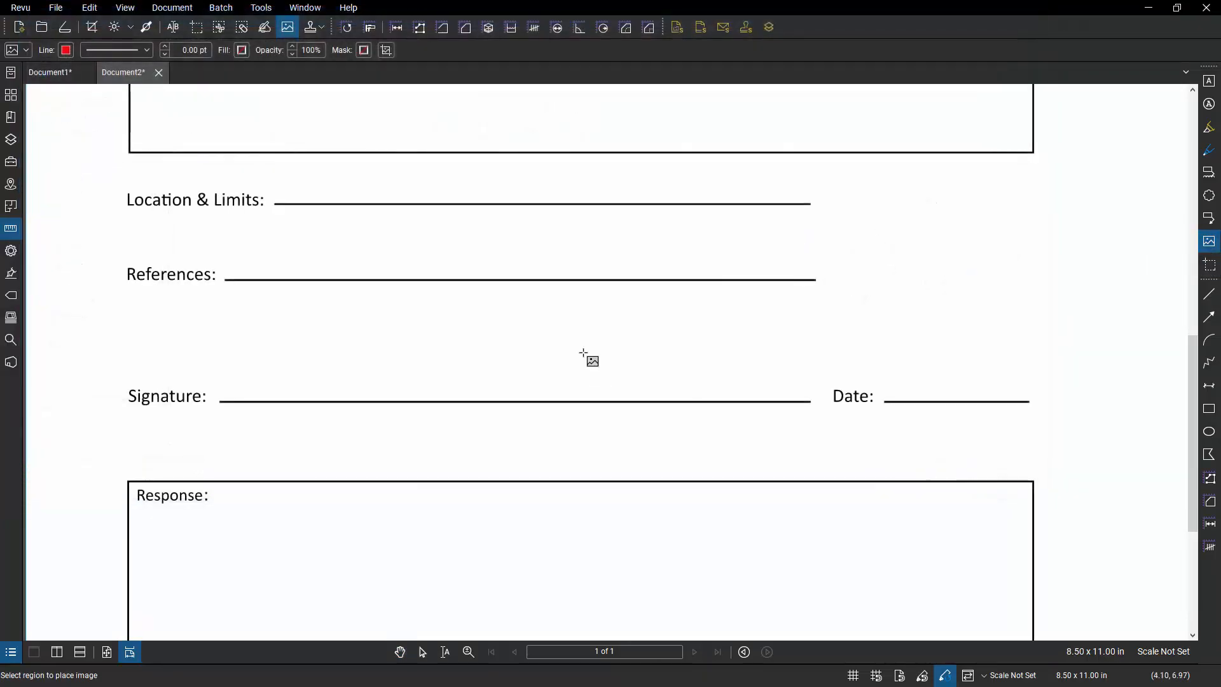
mouse_move(321, 324)
left_mouse_down()
mouse_move(655, 402)
mouse_move(621, 403)
left_mouse_up()
key("Escape")
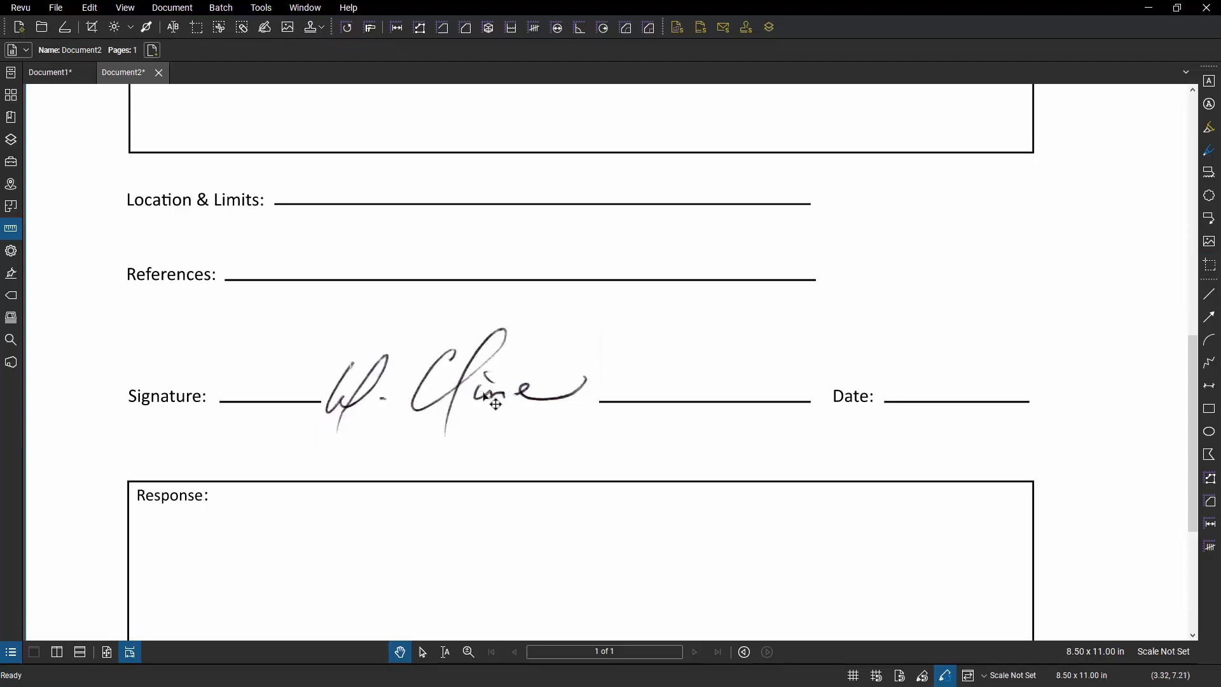
left_click_drag(474, 382, 506, 369)
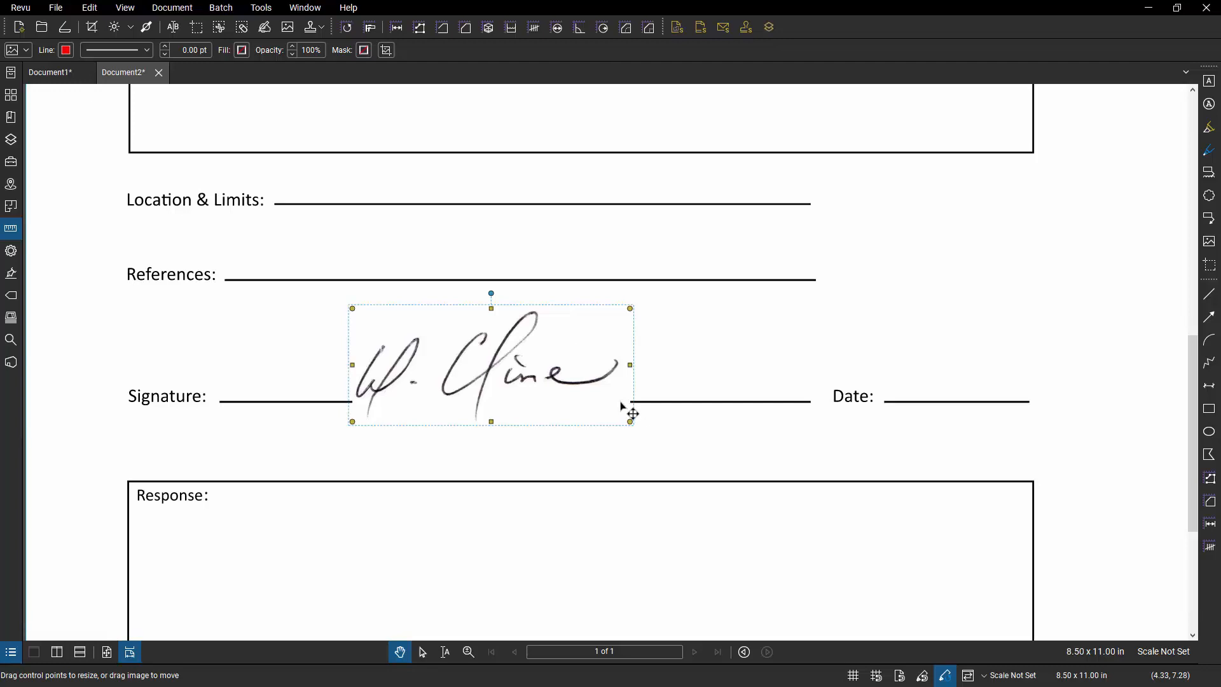
Set the signature image's mask color to white.
left_click(11, 252)
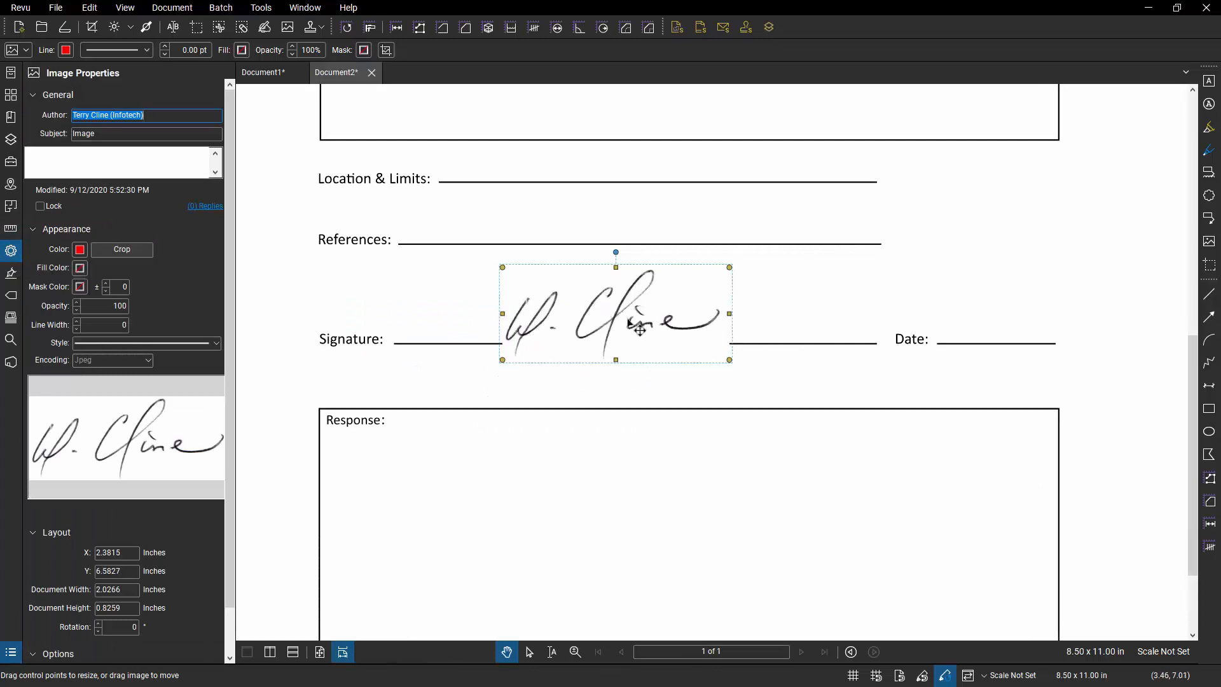
left_click(79, 288)
left_click(148, 369)
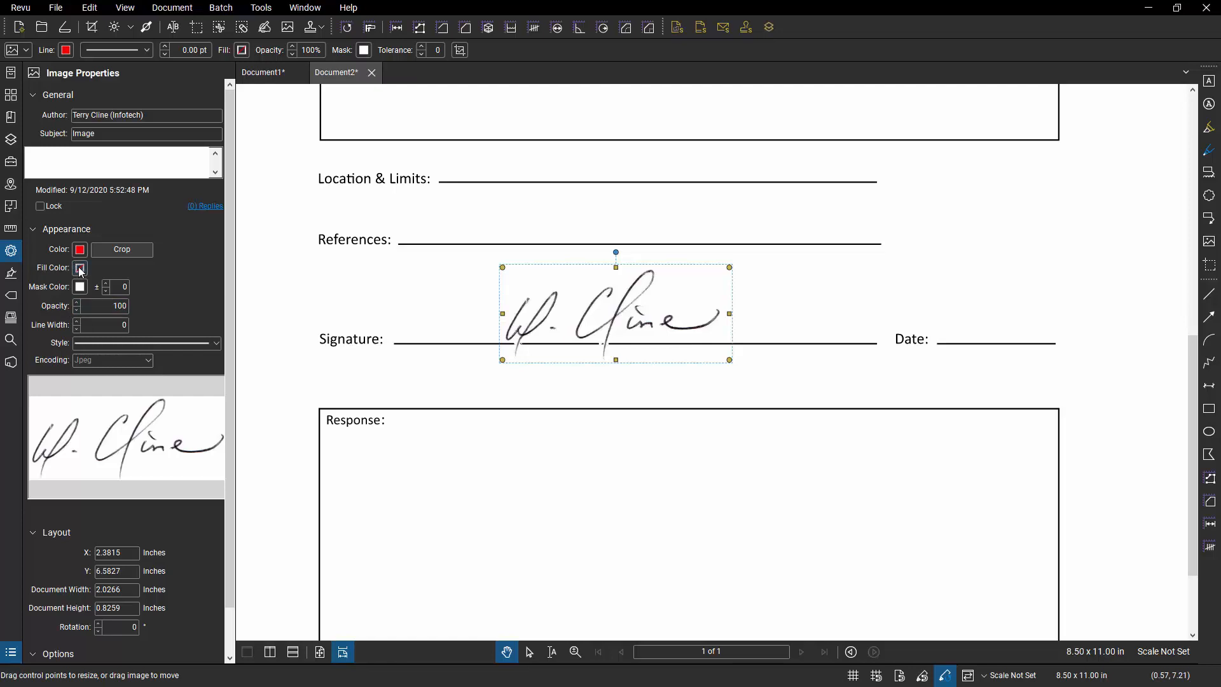
Delete the signature image from the RFI.
key("Escape")
left_click(647, 315)
key("Delete")
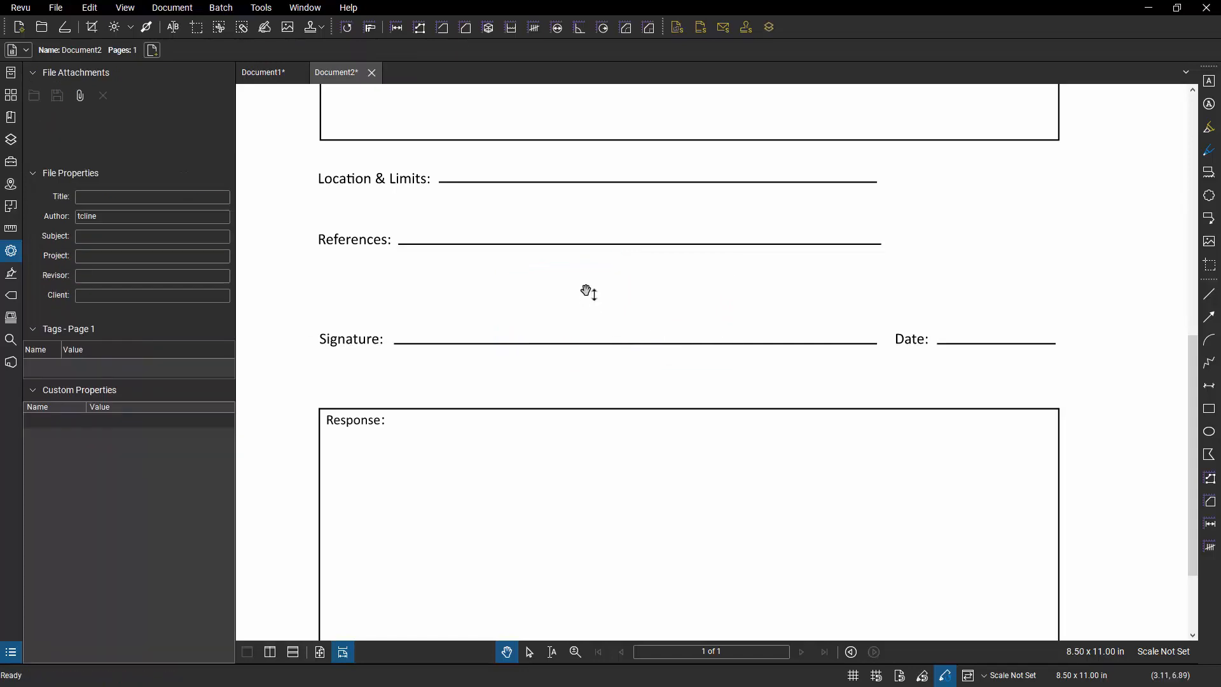
Place the Sig-Test.pdf stamp over the Signature line and set its blend mode to Multiply.
left_click(320, 29)
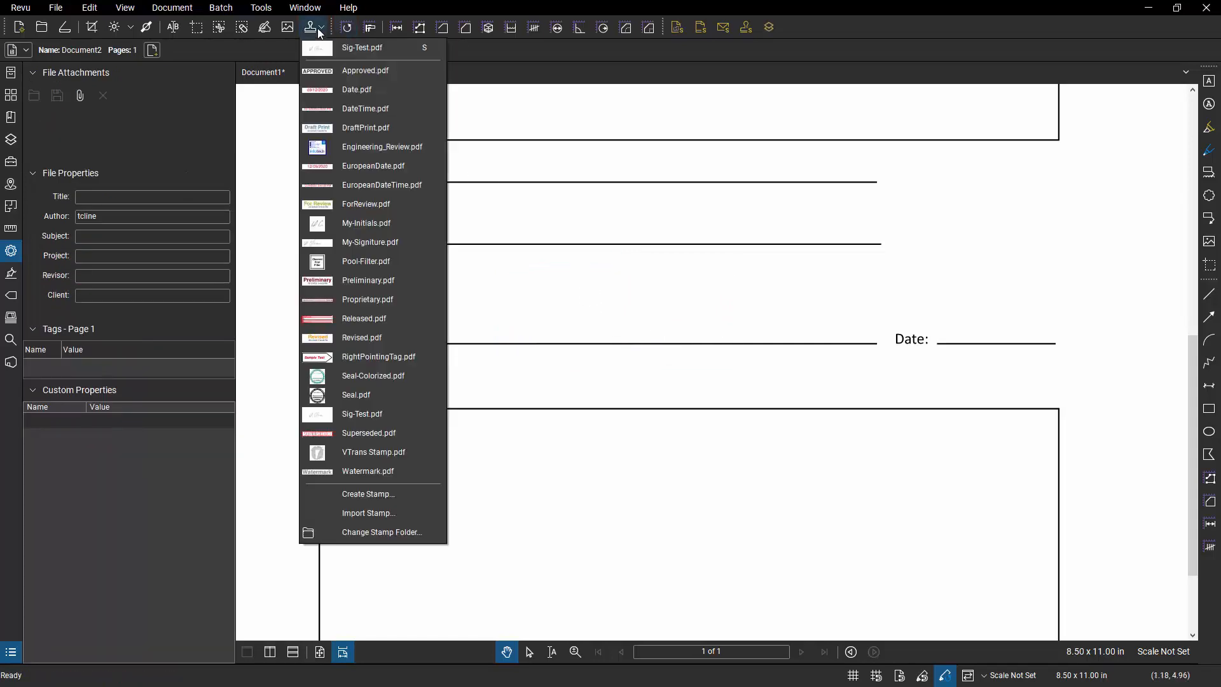
left_click(382, 414)
left_click(530, 299)
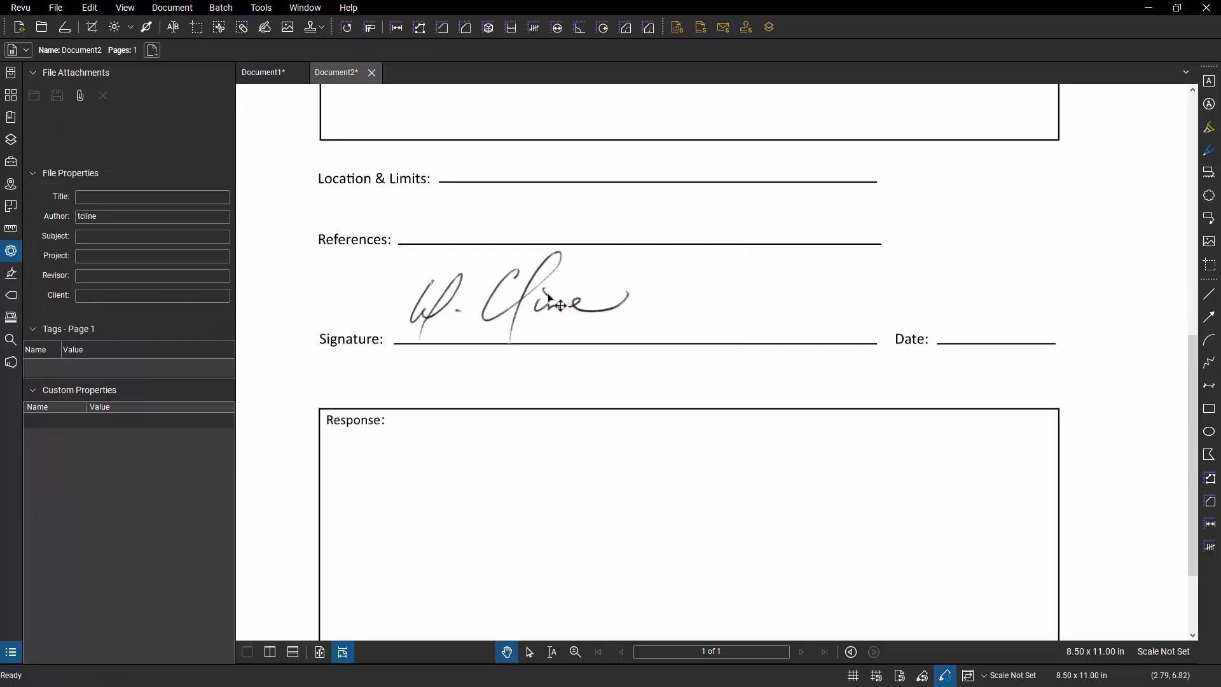
mouse_move(563, 297)
left_mouse_down()
mouse_move(656, 318)
mouse_move(620, 320)
left_mouse_up()
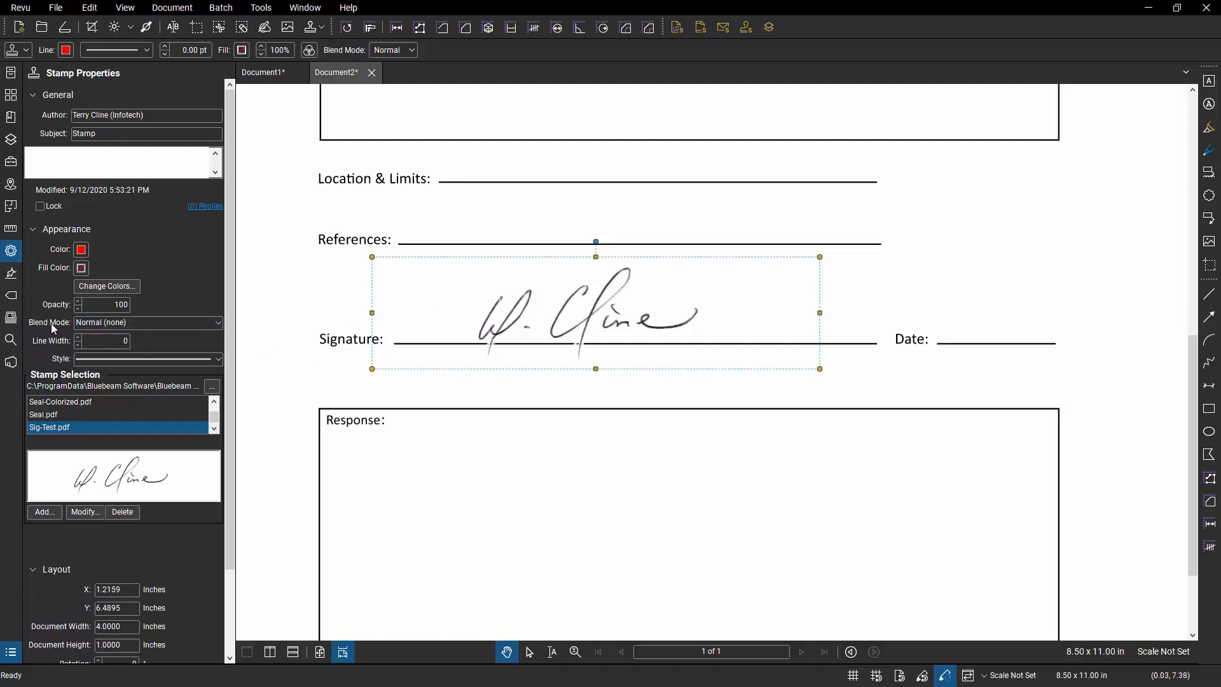
left_click(145, 321)
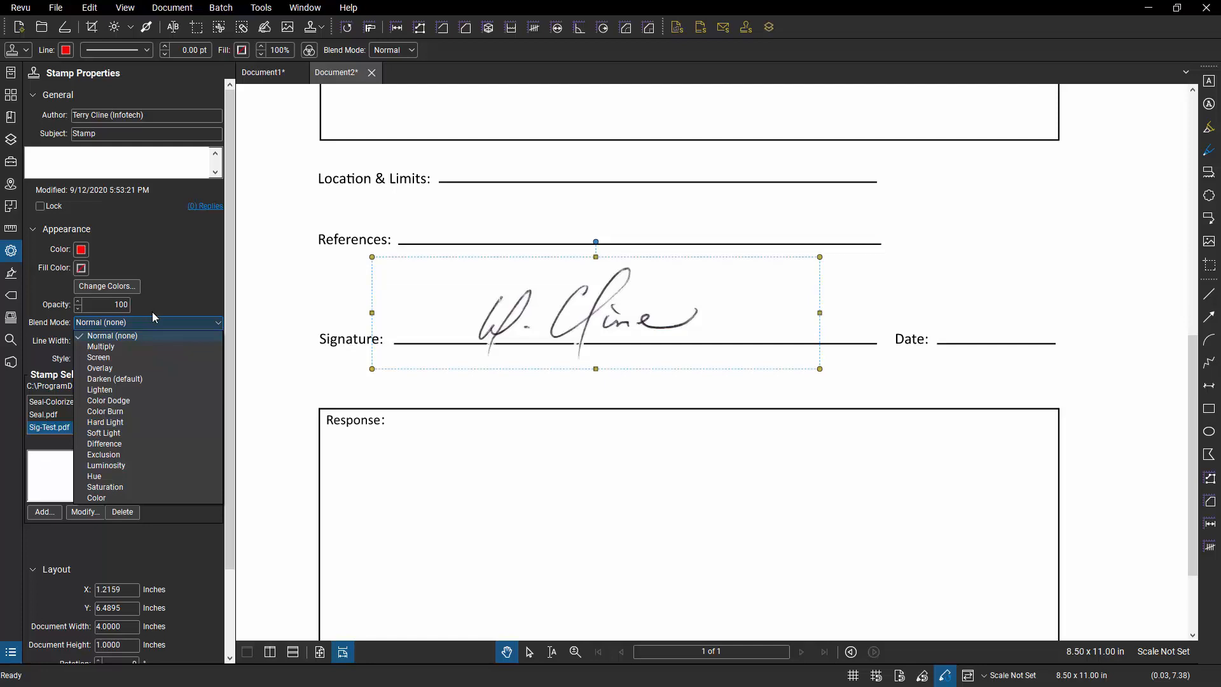
left_click(141, 346)
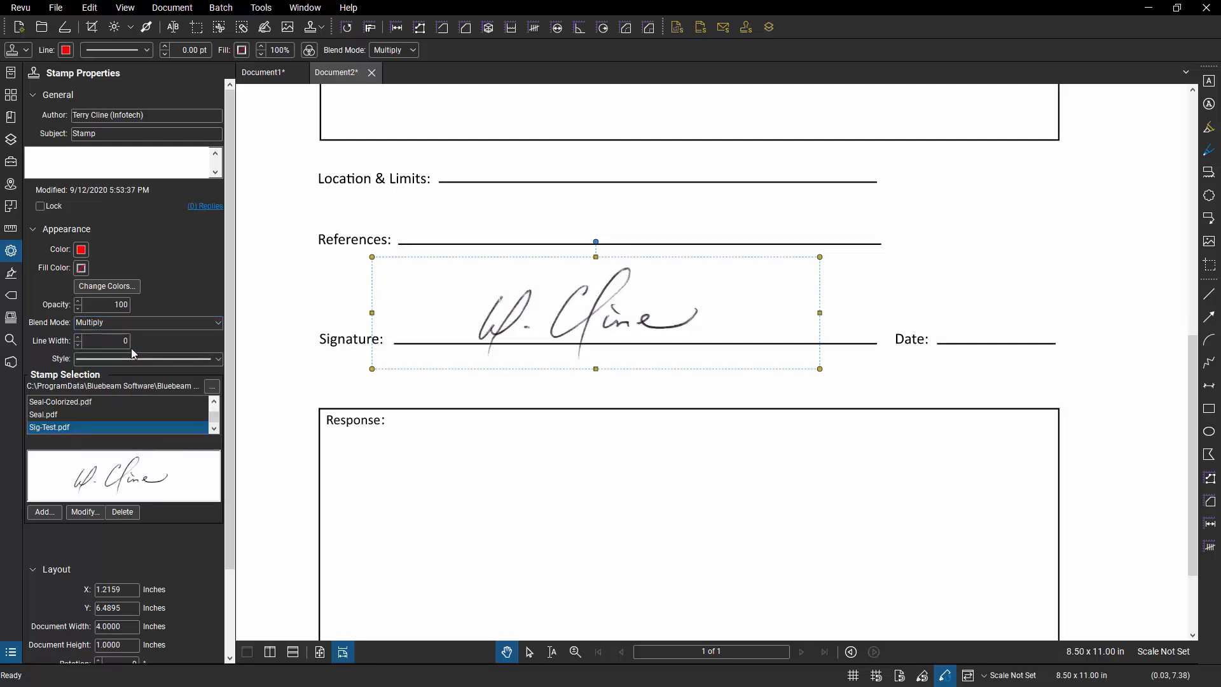